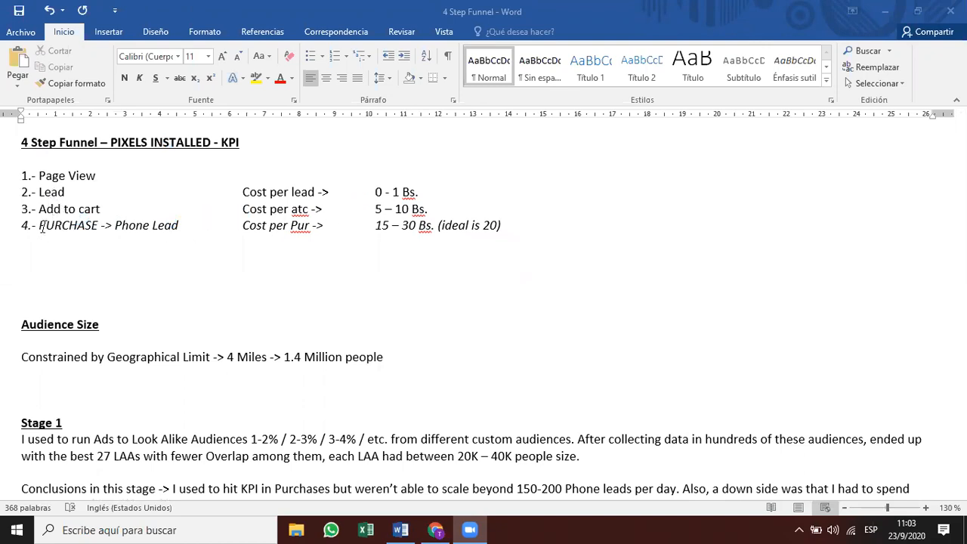
# In the 4 Step Funnel notes, point out Phone Lead, Bs, Cost per Purchase and 'ideal is 20'.
pyautogui.click(113, 229)
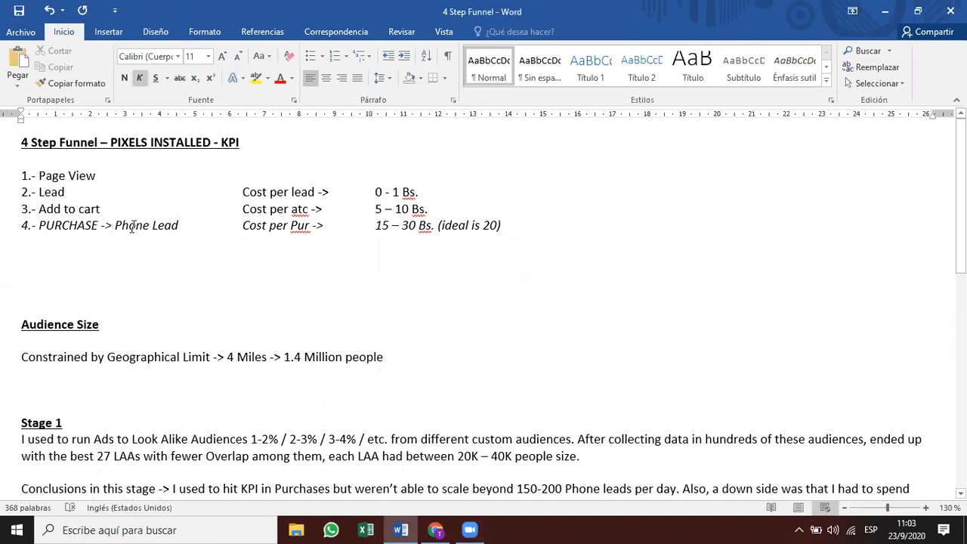
pyautogui.moveTo(179, 225); pyautogui.dragTo(115, 227)
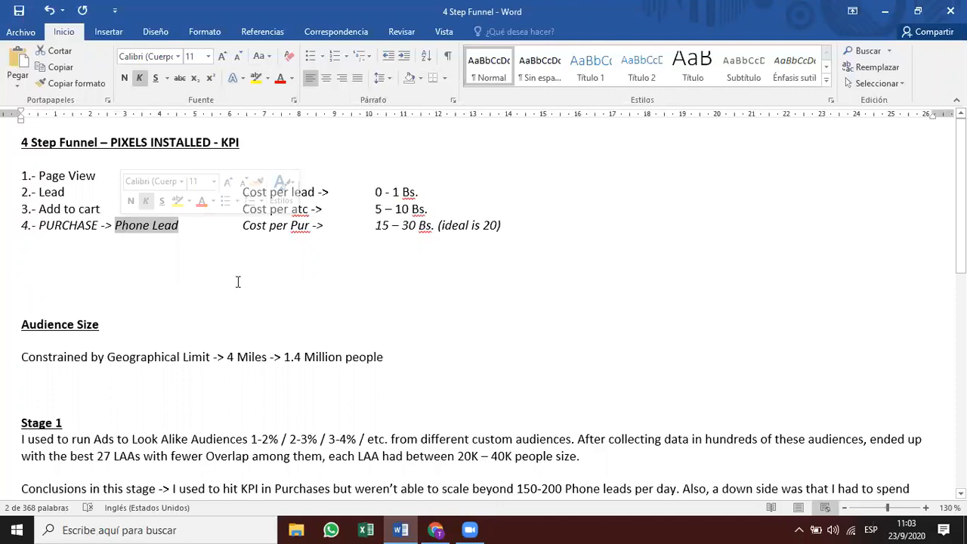
pyautogui.click(290, 288)
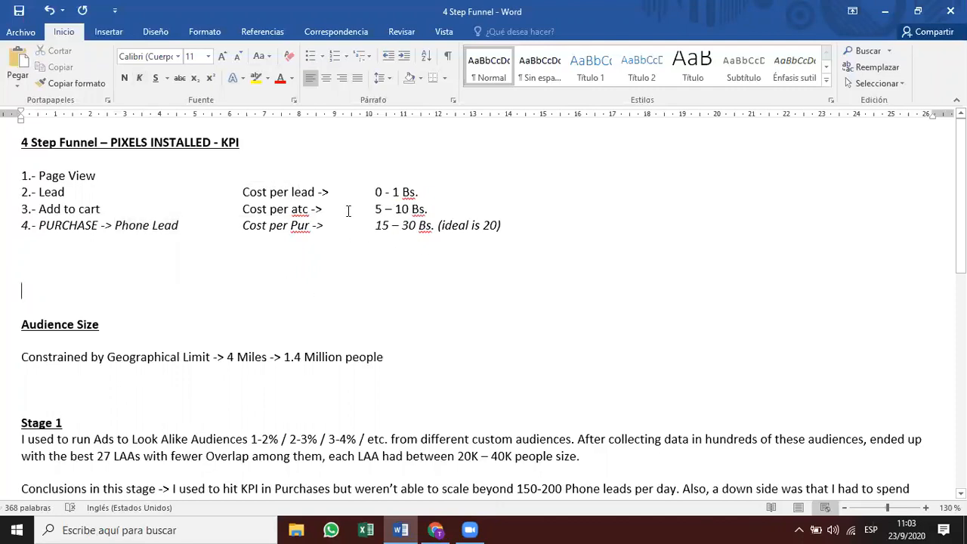
pyautogui.doubleClick(405, 194)
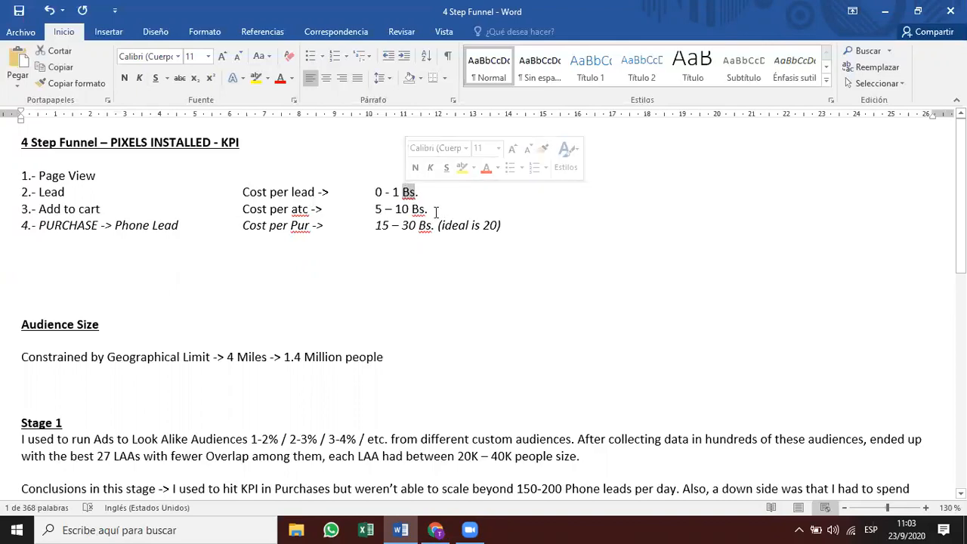
pyautogui.moveTo(405, 195)
pyautogui.click(429, 209)
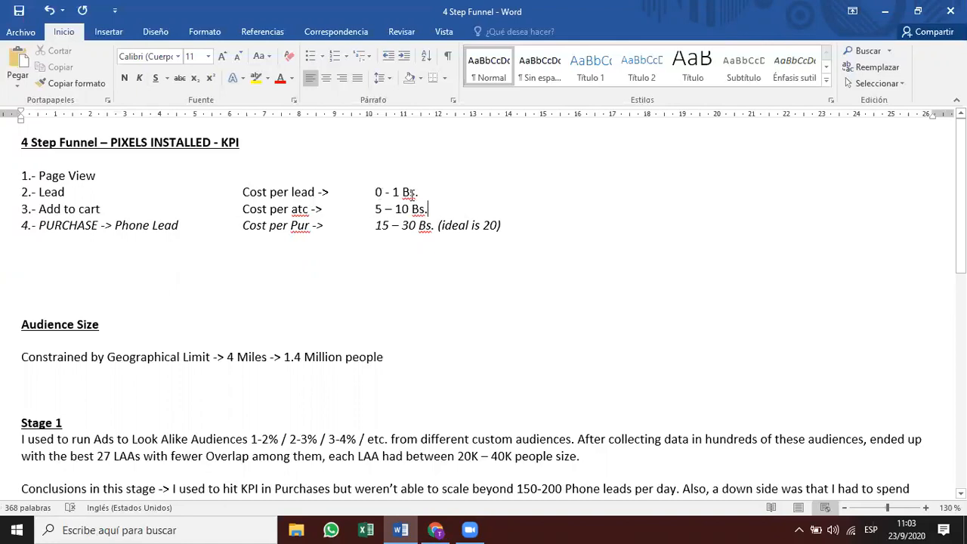
pyautogui.moveTo(243, 209); pyautogui.dragTo(291, 209)
pyautogui.click(374, 210)
pyautogui.moveTo(328, 229); pyautogui.dragTo(241, 223)
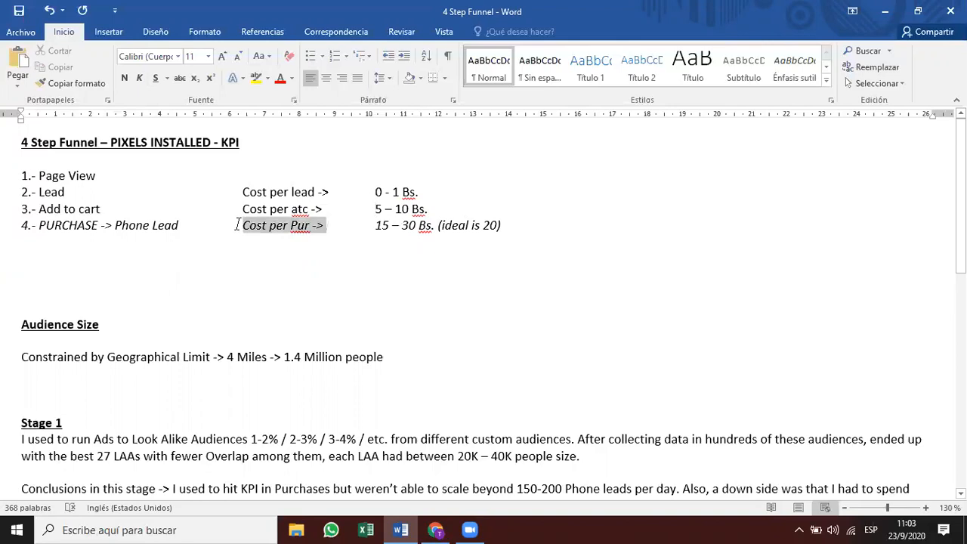
pyautogui.click(377, 229)
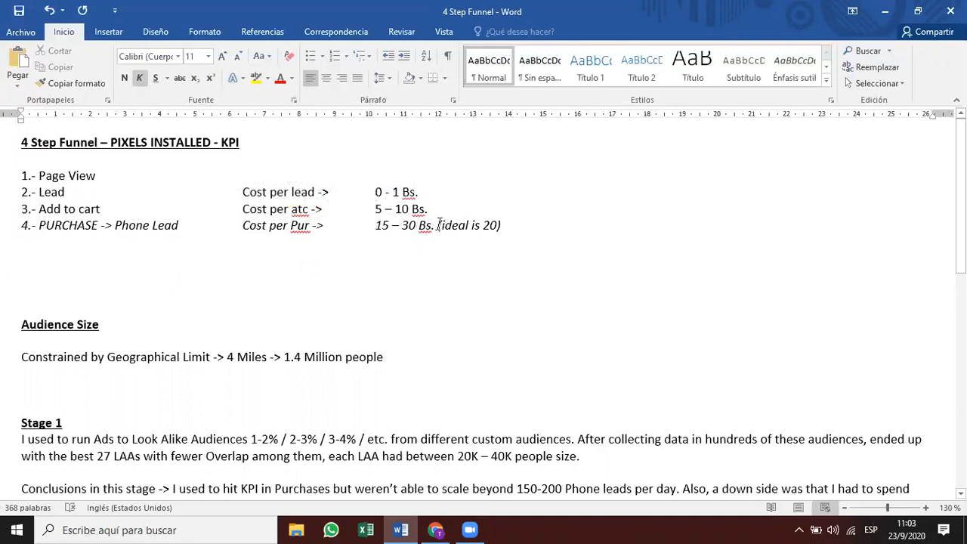
pyautogui.moveTo(438, 228); pyautogui.dragTo(501, 227)
pyautogui.click(548, 263)
pyautogui.scroll(-2, 502, 233)
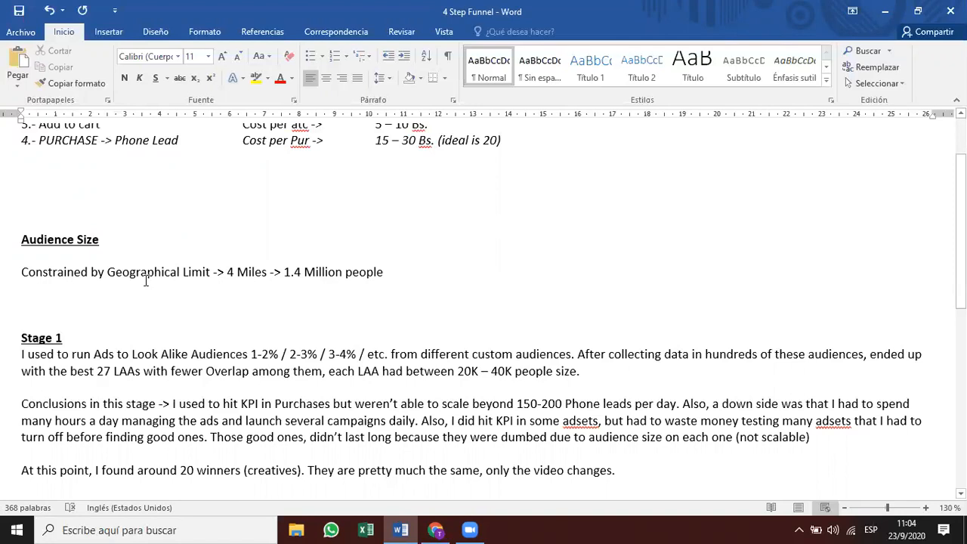
# Highlight Stage 1 details: 4 Miles, 1.4 Million people, 27 LAAs, 20K audience and Conclusions.
pyautogui.moveTo(226, 278); pyautogui.dragTo(384, 273)
pyautogui.click(275, 291)
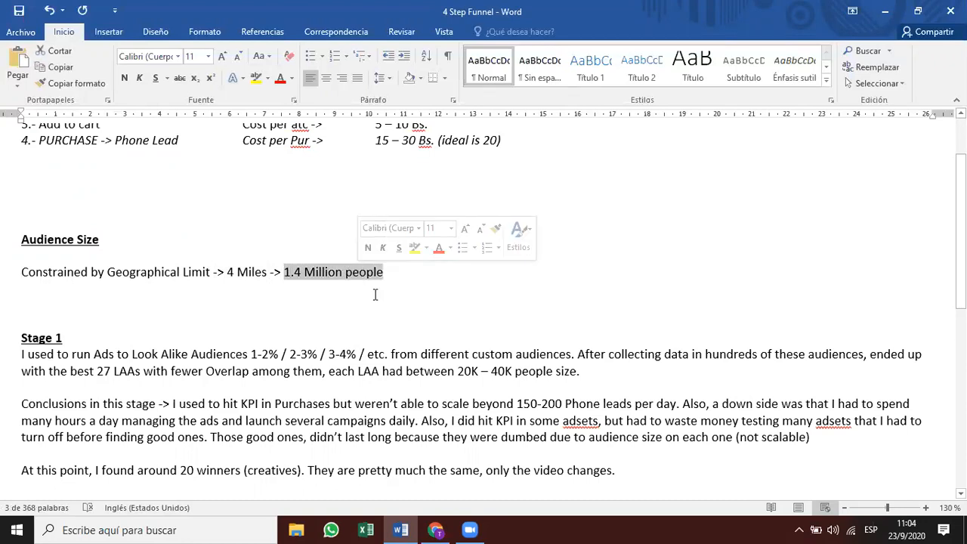
pyautogui.click(375, 295)
pyautogui.scroll(-2, 375, 295)
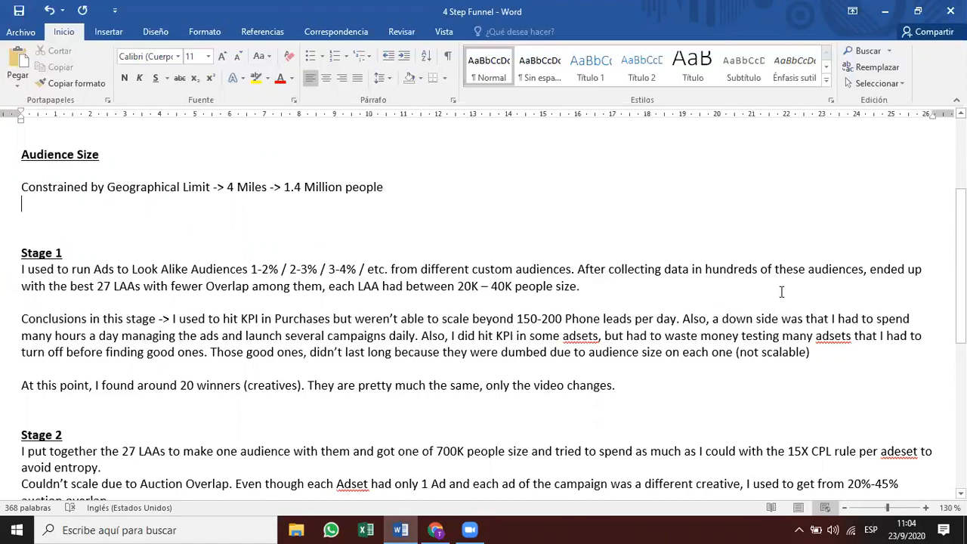
pyautogui.moveTo(97, 287); pyautogui.dragTo(141, 288)
pyautogui.click(180, 293)
pyautogui.click(466, 288)
pyautogui.click(581, 287)
pyautogui.scroll(-1, 465, 301)
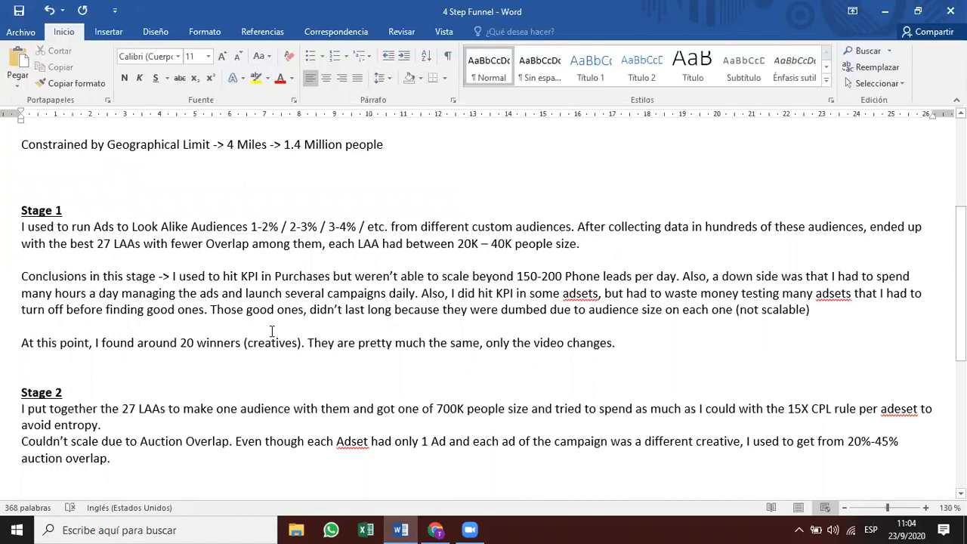
pyautogui.moveTo(26, 277); pyautogui.dragTo(156, 278)
pyautogui.click(151, 329)
# Review the PURCHASE KPI line, the 150-200 Phone leads target and the 'hit KPI' note.
pyautogui.scroll(3, 365, 318)
pyautogui.scroll(2, 365, 318)
pyautogui.moveTo(472, 225); pyautogui.dragTo(505, 225)
pyautogui.scroll(-7, 287, 219)
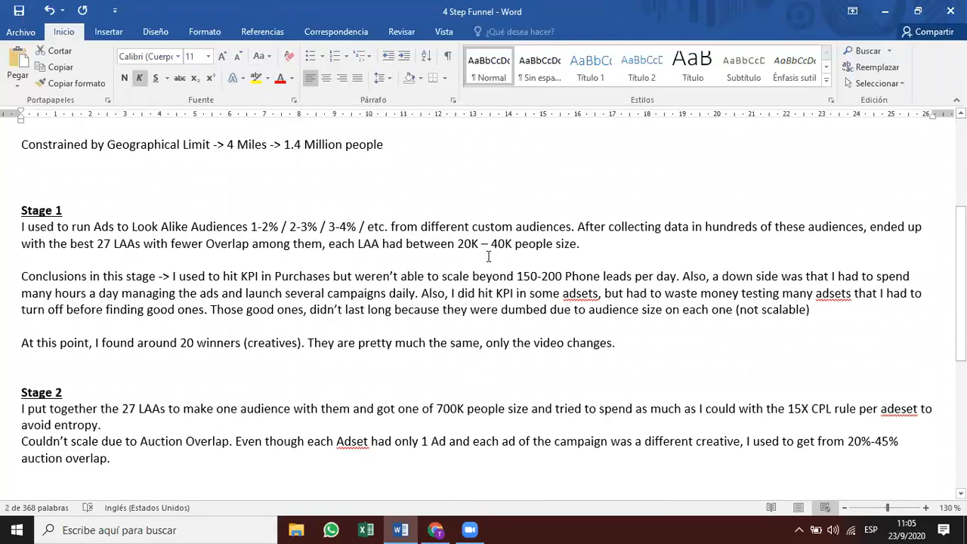
pyautogui.scroll(5, 78, 178)
pyautogui.tripleClick(184, 151)
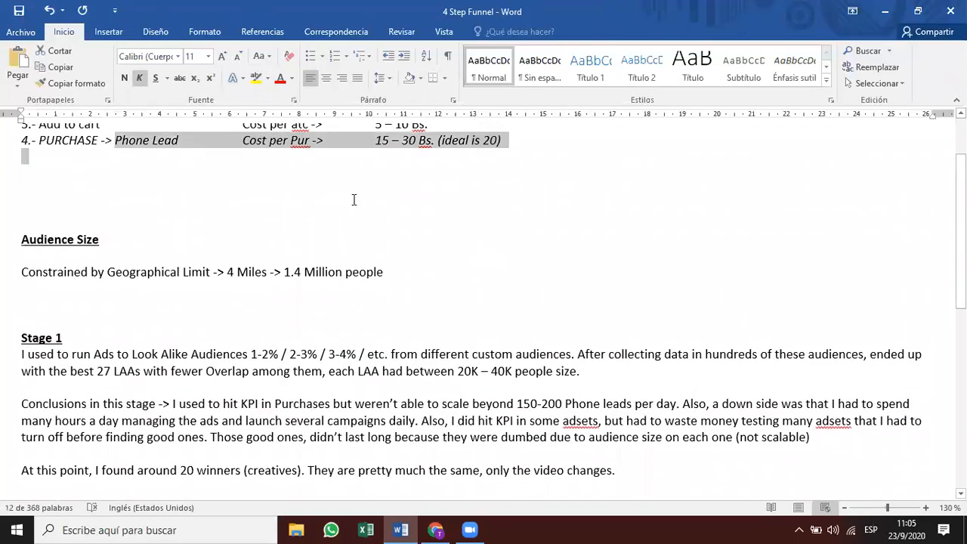
pyautogui.scroll(-4, 341, 219)
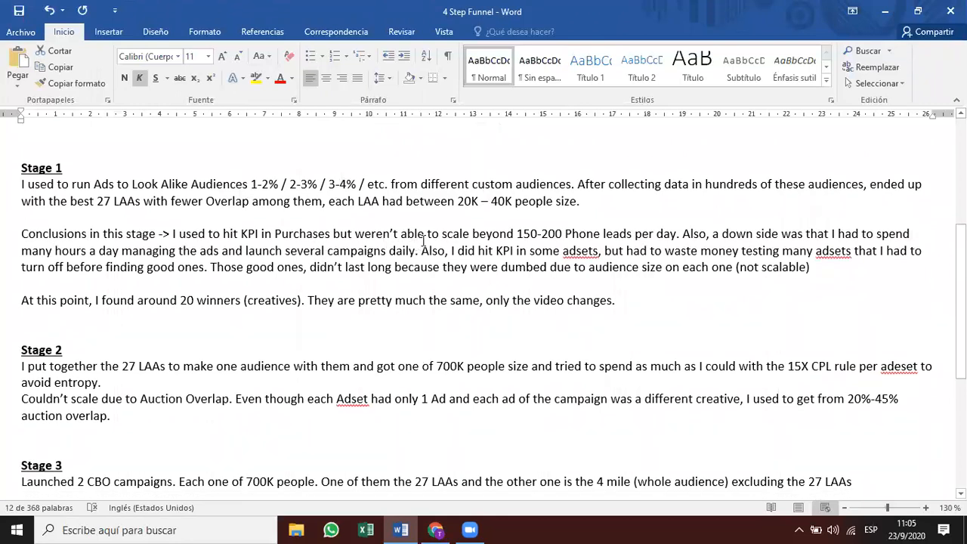
pyautogui.moveTo(517, 234); pyautogui.dragTo(552, 234)
pyautogui.click(561, 235)
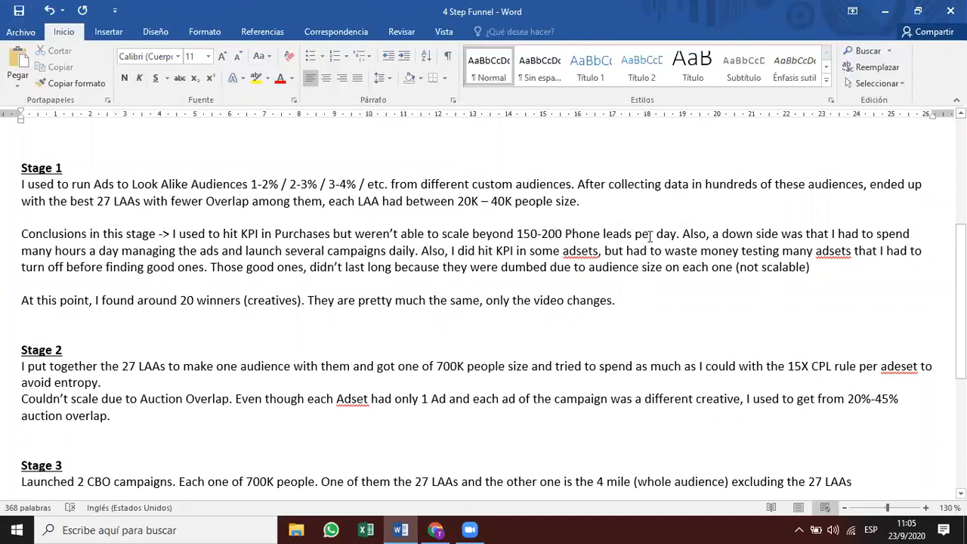
pyautogui.moveTo(518, 234); pyautogui.dragTo(648, 233)
pyautogui.click(663, 250)
pyautogui.moveTo(478, 250); pyautogui.dragTo(514, 251)
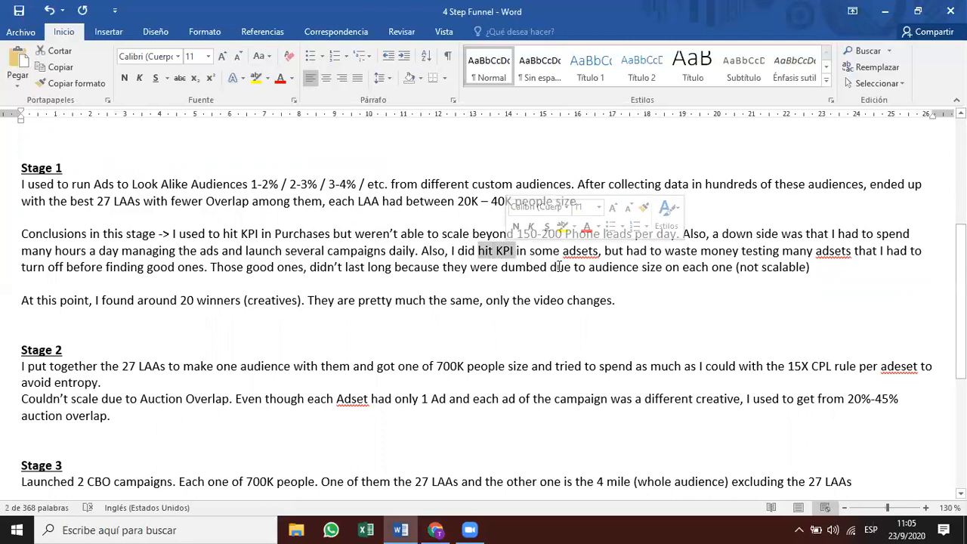
pyautogui.click(580, 251)
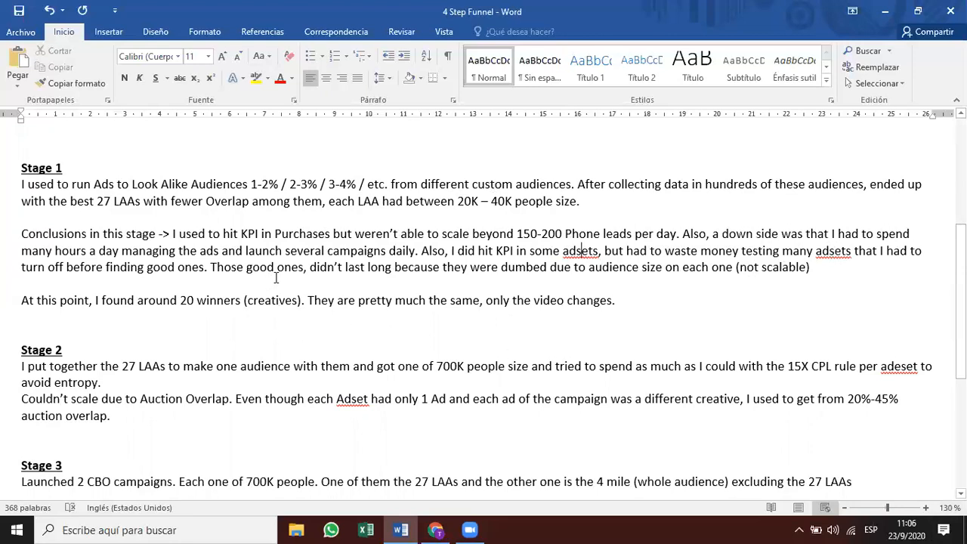
# Point out the '(not scalable)' conclusion and the '20 winners (creatives)' sentence.
pyautogui.moveTo(346, 268); pyautogui.dragTo(810, 268)
pyautogui.click(405, 283)
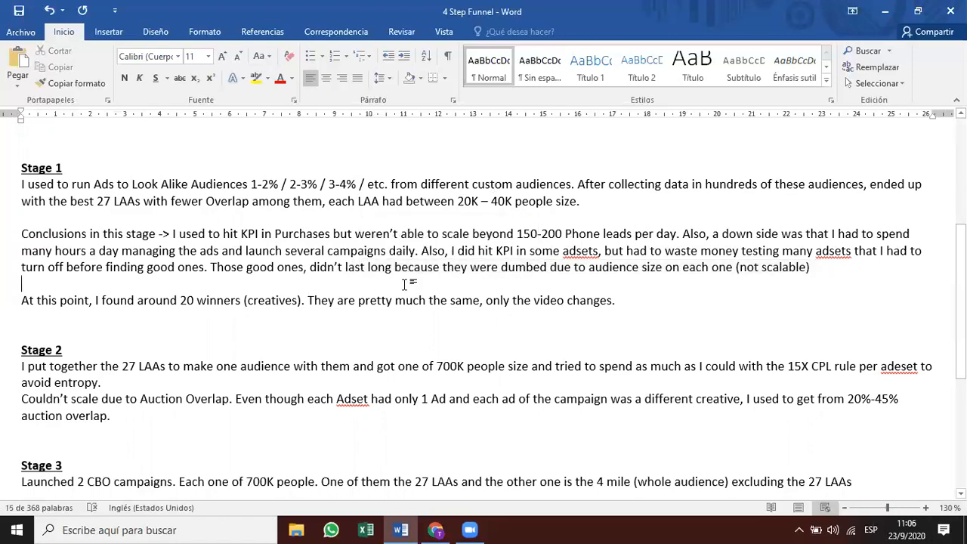
pyautogui.click(560, 270)
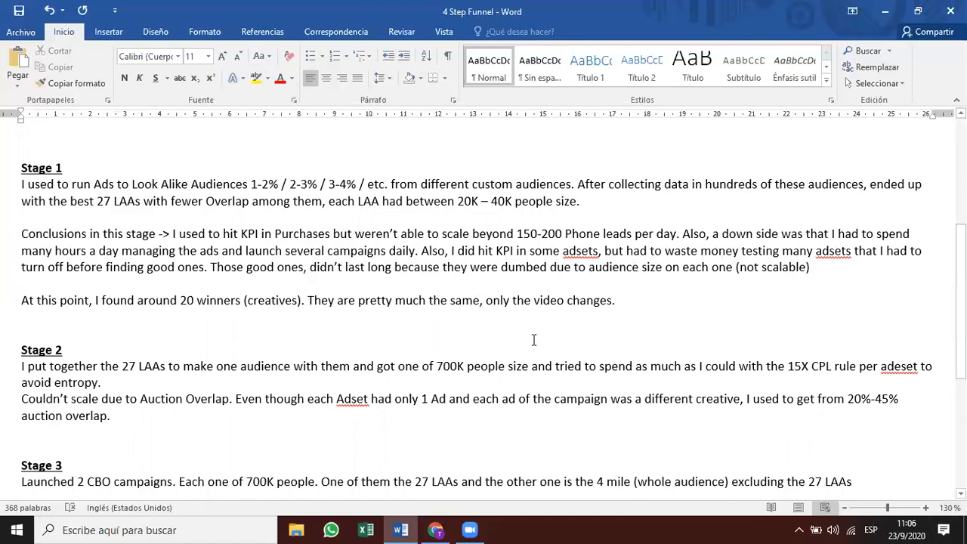
pyautogui.scroll(1, 529, 280)
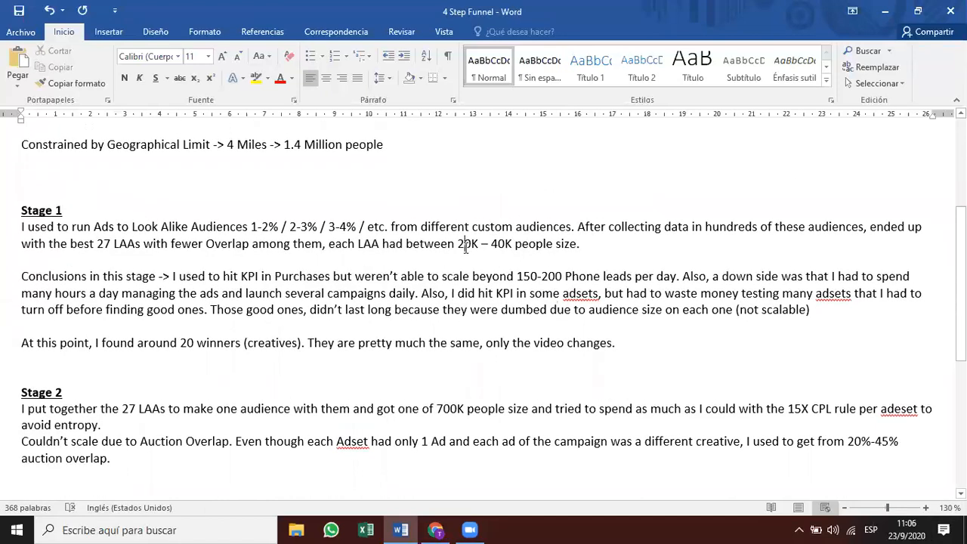
pyautogui.scroll(-3, 466, 253)
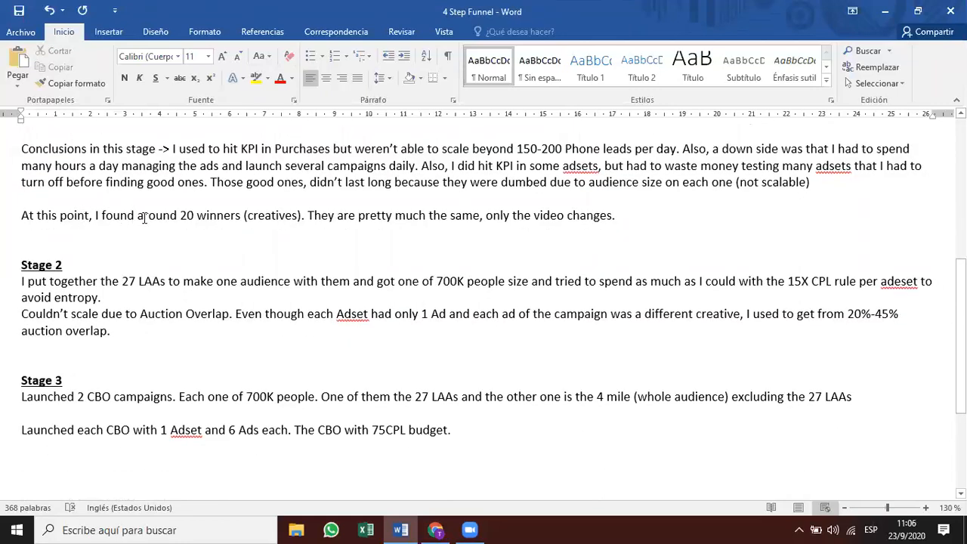
pyautogui.moveTo(181, 216); pyautogui.dragTo(298, 217)
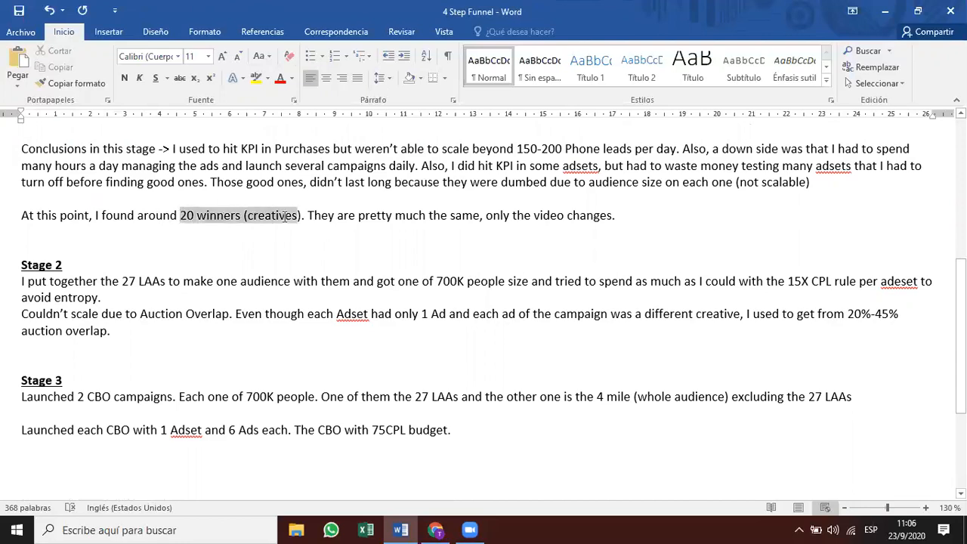
pyautogui.moveTo(181, 215); pyautogui.dragTo(270, 214)
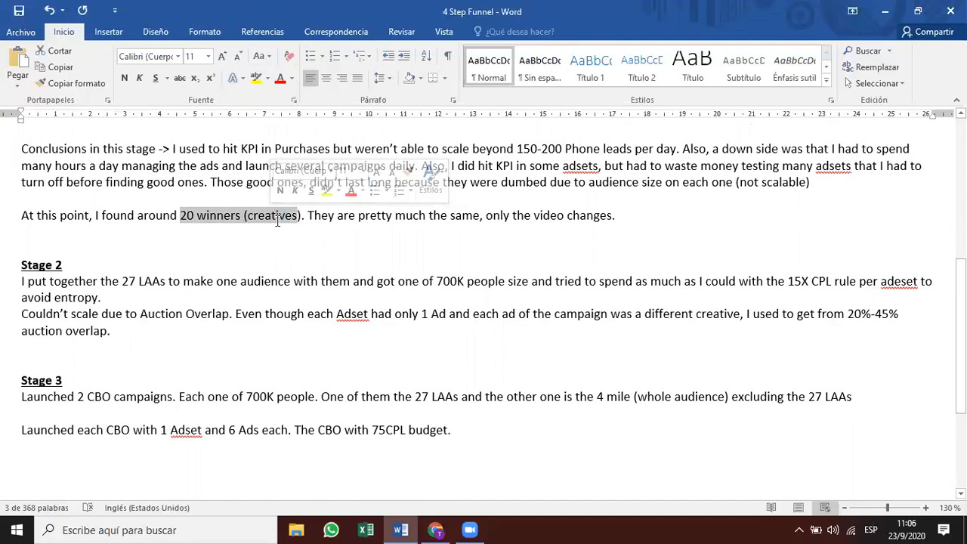
pyautogui.click(391, 259)
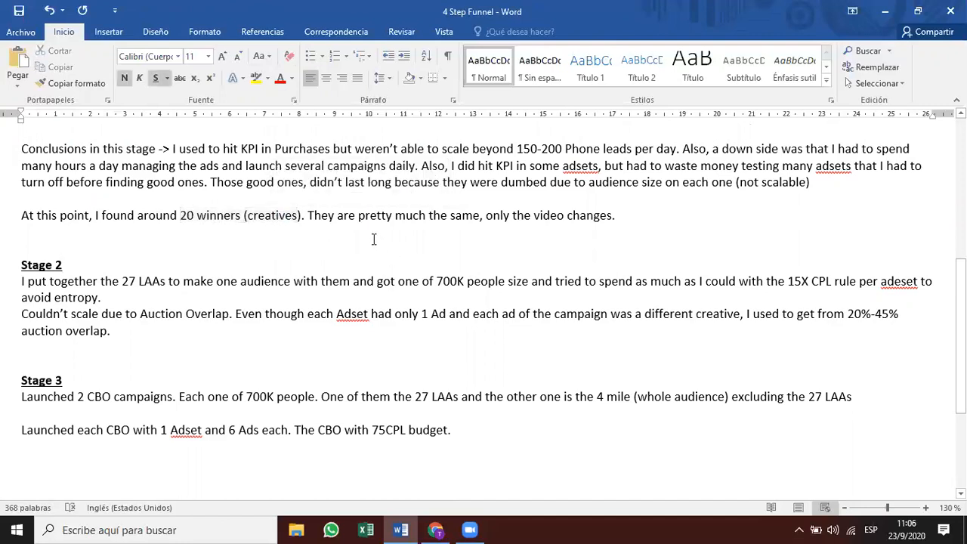
pyautogui.moveTo(499, 218); pyautogui.dragTo(591, 204)
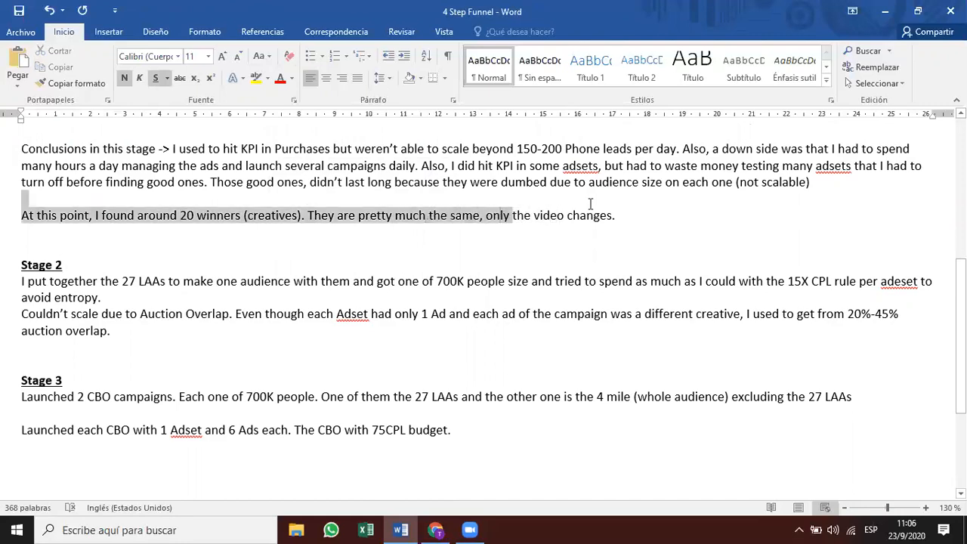
pyautogui.click(606, 221)
pyautogui.scroll(-1, 575, 232)
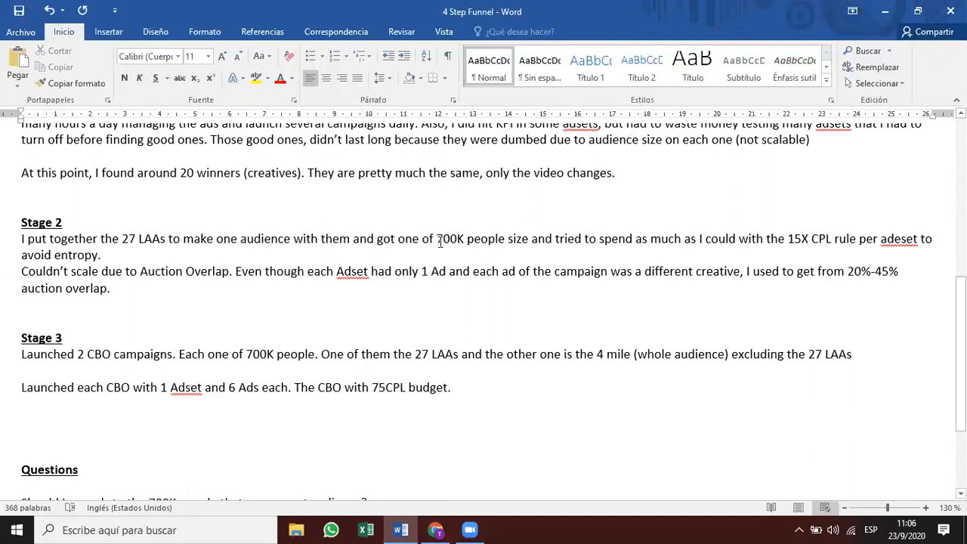
# Highlight Stage 2 details: 700K people, 15X, only 1 Ad, different creative, 20% overlap.
pyautogui.moveTo(436, 240); pyautogui.dragTo(480, 242)
pyautogui.click(493, 255)
pyautogui.moveTo(786, 240); pyautogui.dragTo(813, 240)
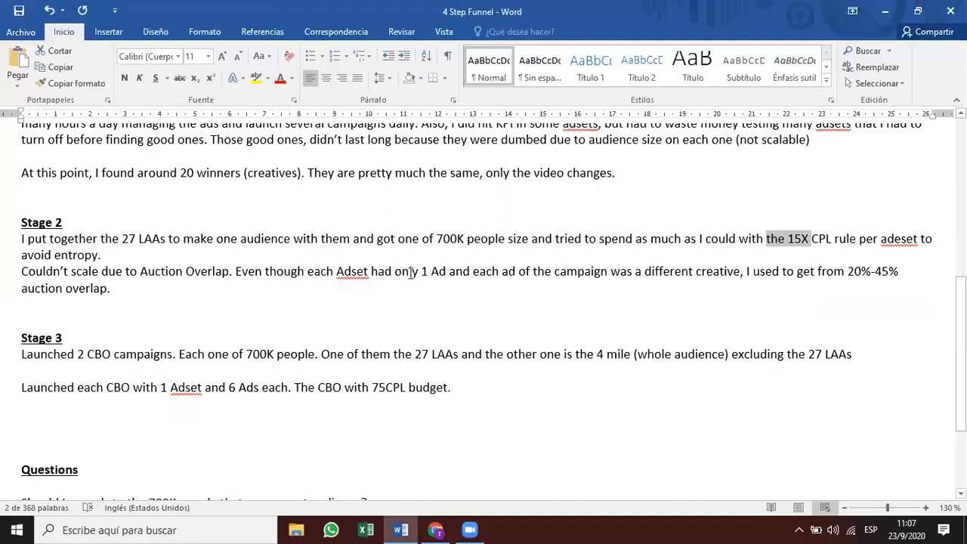
pyautogui.moveTo(410, 274); pyautogui.dragTo(472, 274)
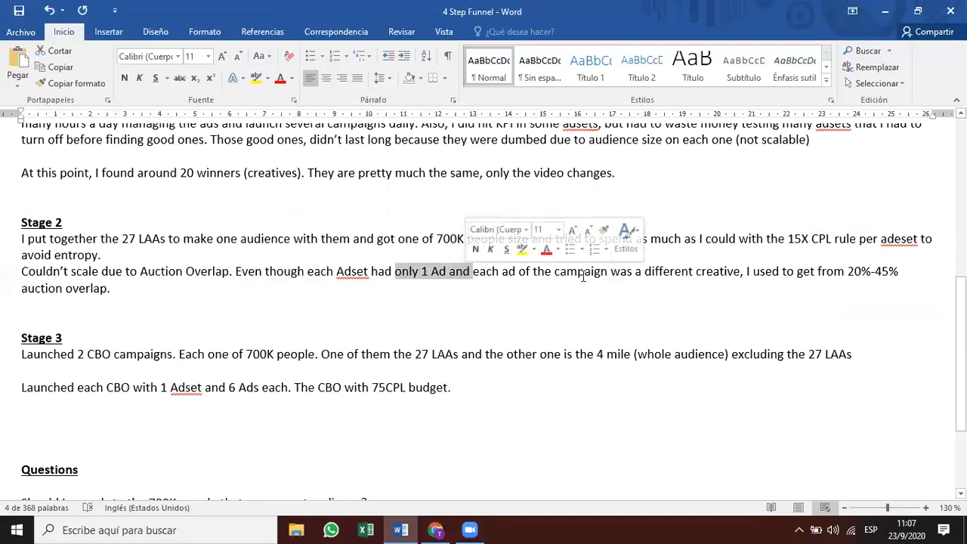
pyautogui.moveTo(653, 276); pyautogui.dragTo(741, 275)
pyautogui.click(781, 274)
pyautogui.moveTo(848, 273); pyautogui.dragTo(870, 274)
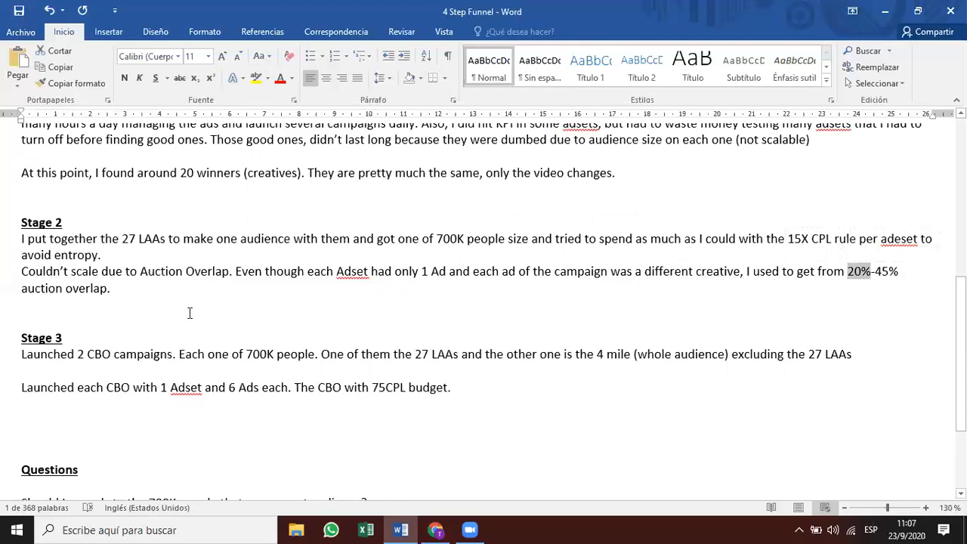
pyautogui.scroll(-1, 190, 312)
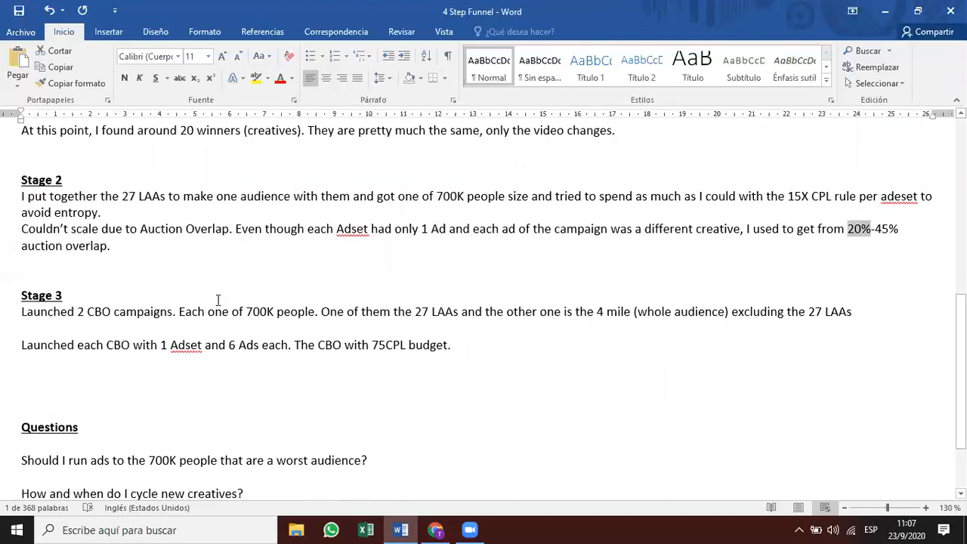
pyautogui.scroll(-2, 217, 300)
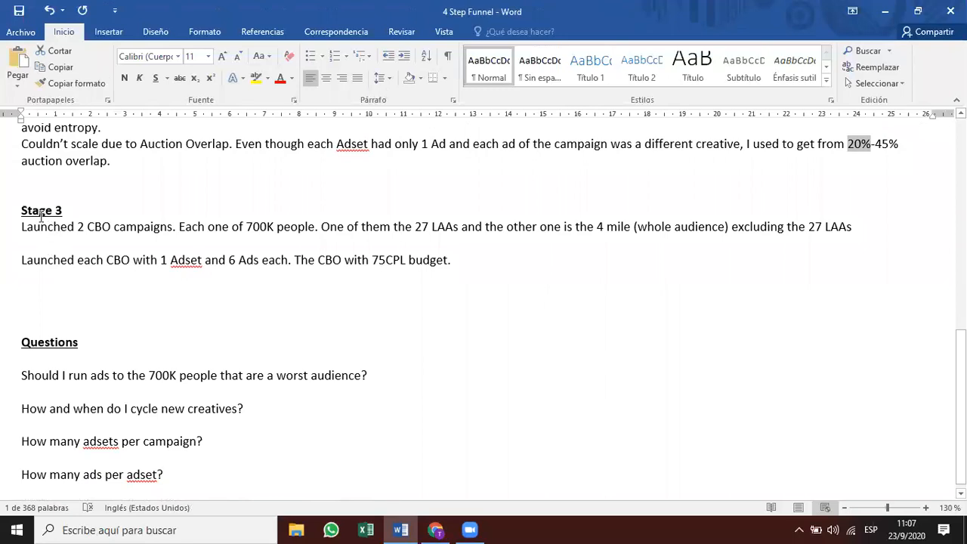
pyautogui.click(83, 228)
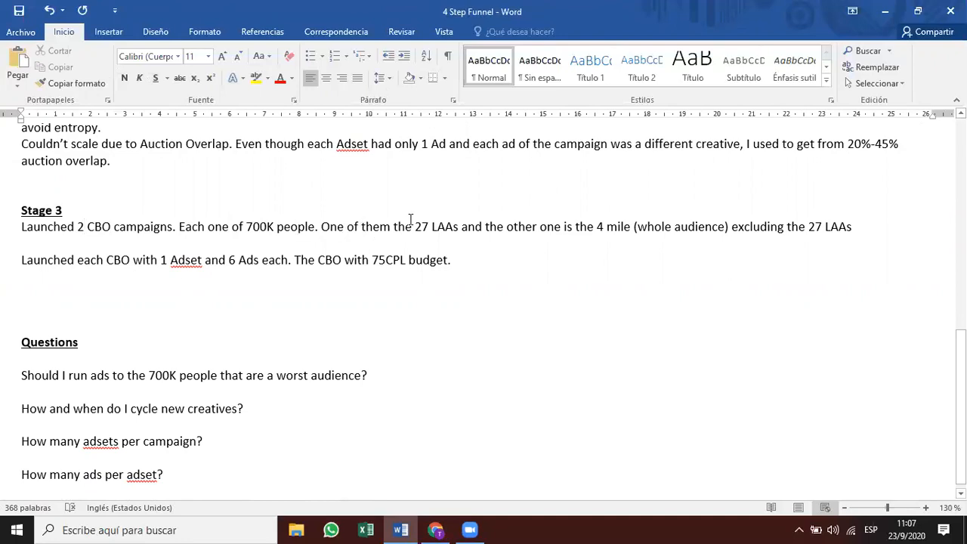
# Point out the Stage 3 setup: 27 LAAs, 1 Adset and 6 Ads.
pyautogui.moveTo(414, 225); pyautogui.dragTo(460, 226)
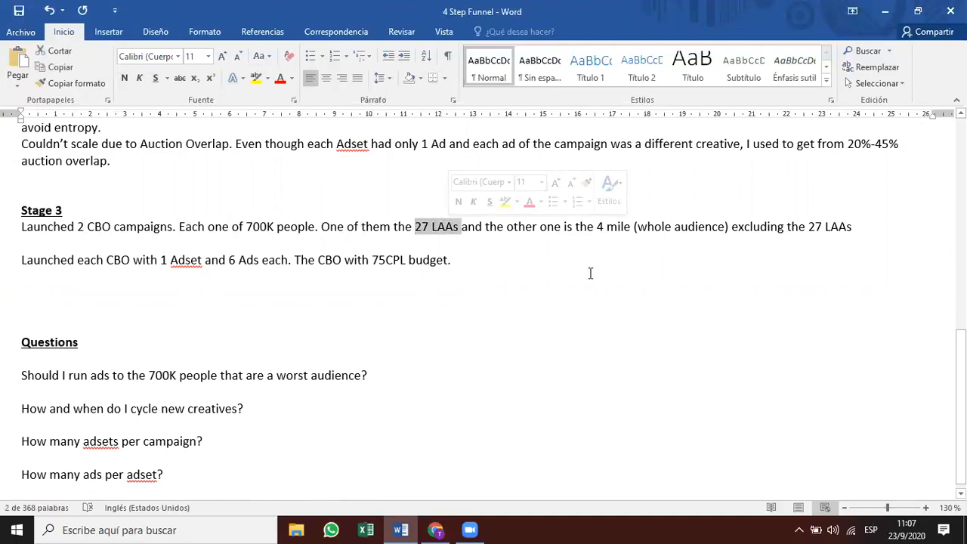
pyautogui.scroll(7, 590, 272)
pyautogui.moveTo(288, 190); pyautogui.dragTo(393, 184)
pyautogui.scroll(-6, 287, 305)
pyautogui.scroll(-1, 286, 305)
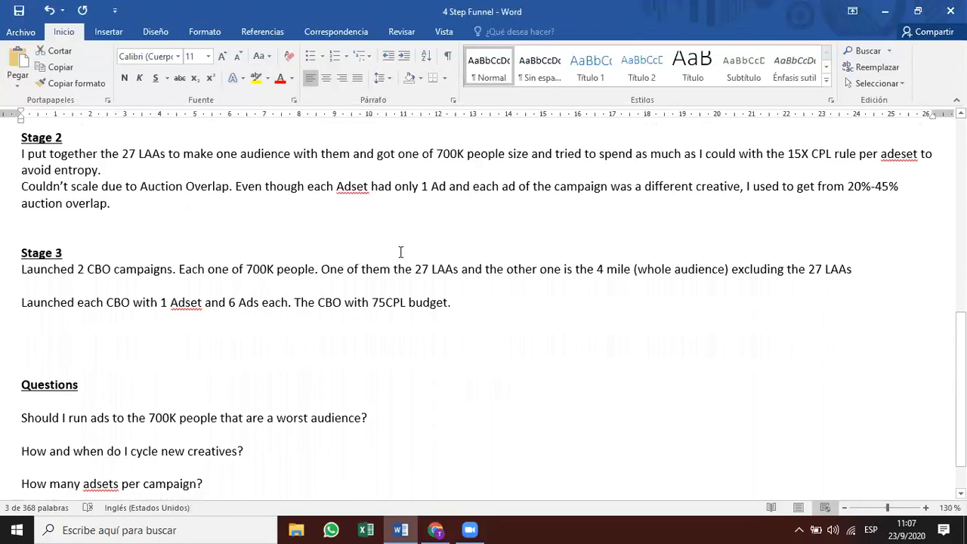
pyautogui.moveTo(428, 267); pyautogui.dragTo(480, 271)
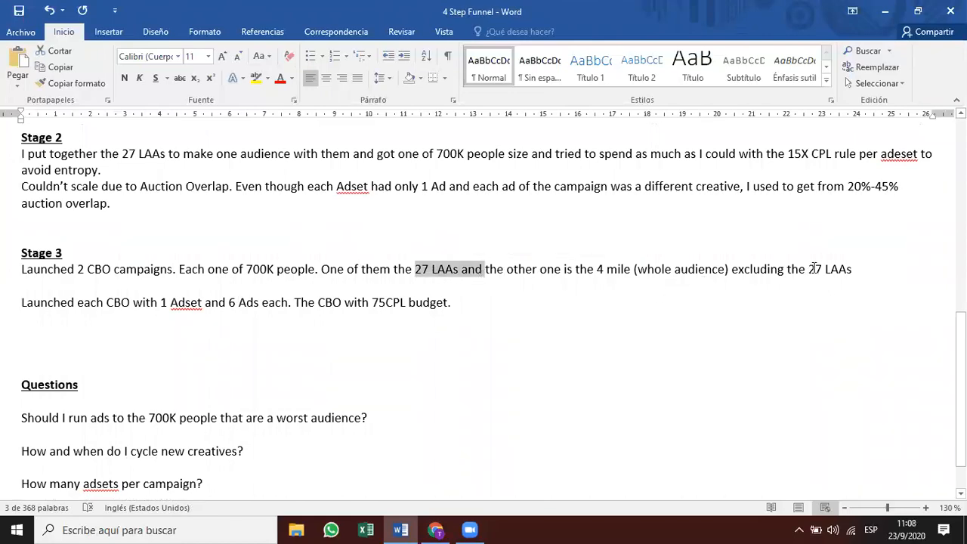
pyautogui.scroll(-1, 815, 268)
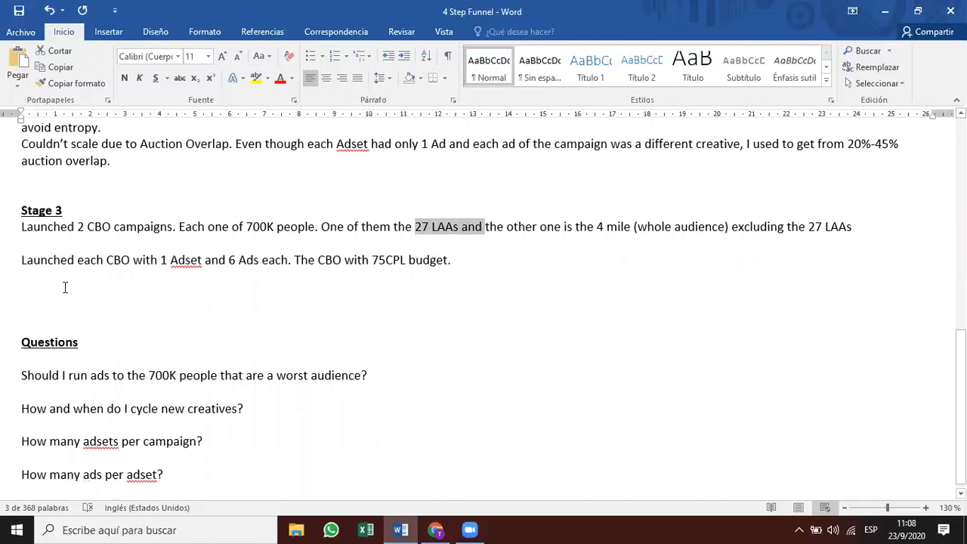
pyautogui.moveTo(159, 262); pyautogui.dragTo(225, 264)
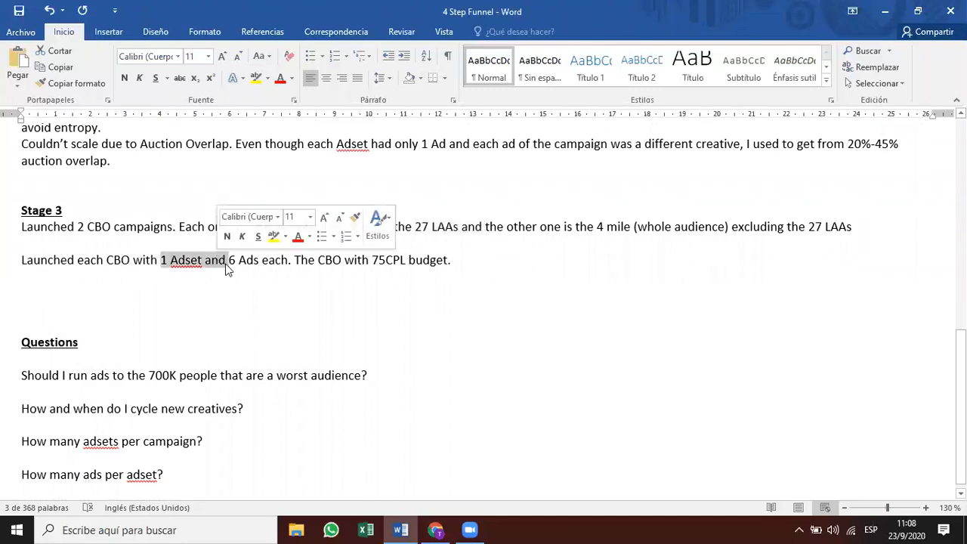
pyautogui.click(239, 262)
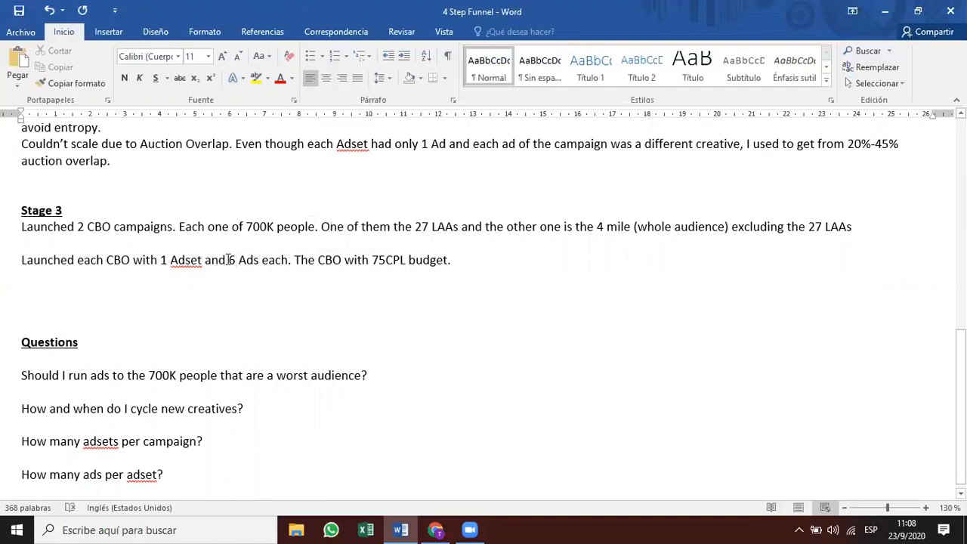
pyautogui.moveTo(228, 260); pyautogui.dragTo(260, 261)
# Revisit the 20 winners (creatives) phrase and mark 'The' in Stage 3.
pyautogui.scroll(10, 280, 279)
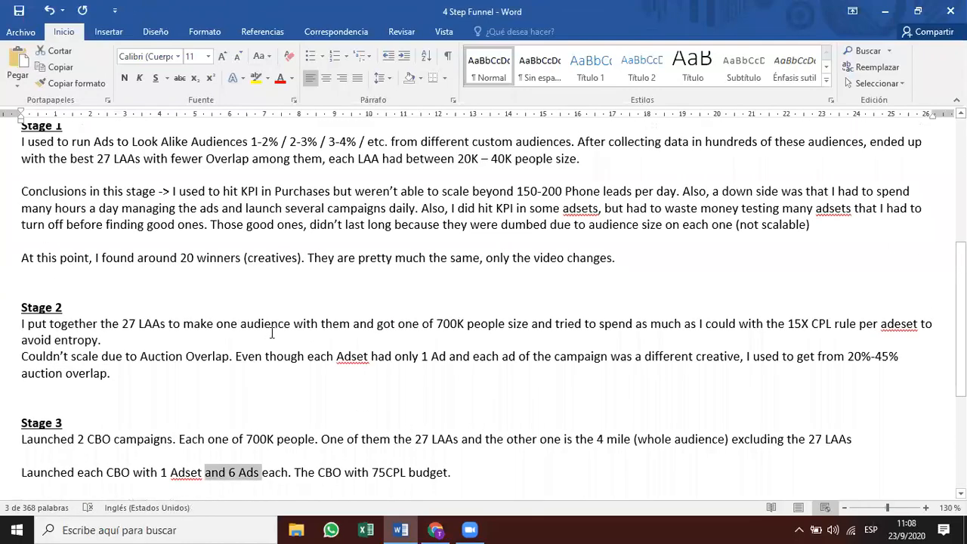
pyautogui.scroll(-5, 164, 279)
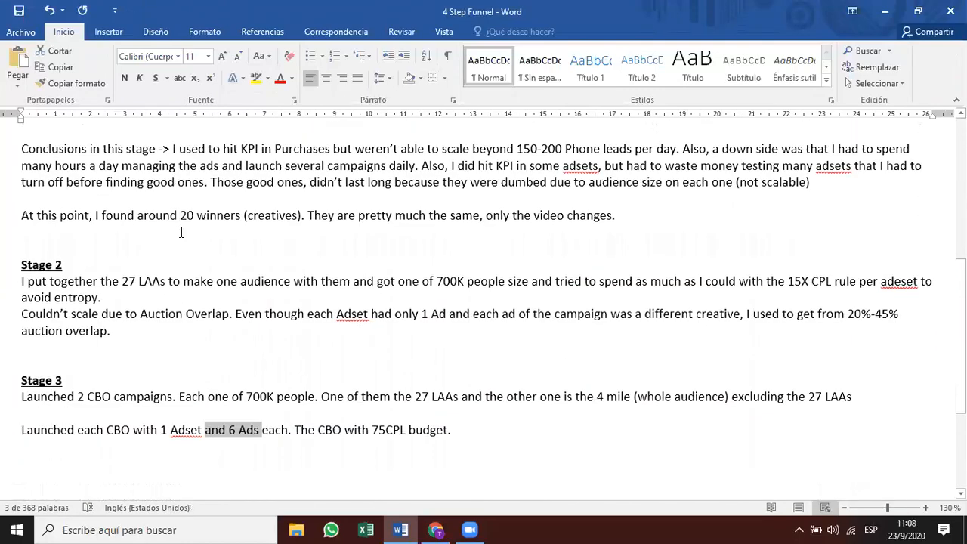
pyautogui.moveTo(259, 216); pyautogui.dragTo(190, 218)
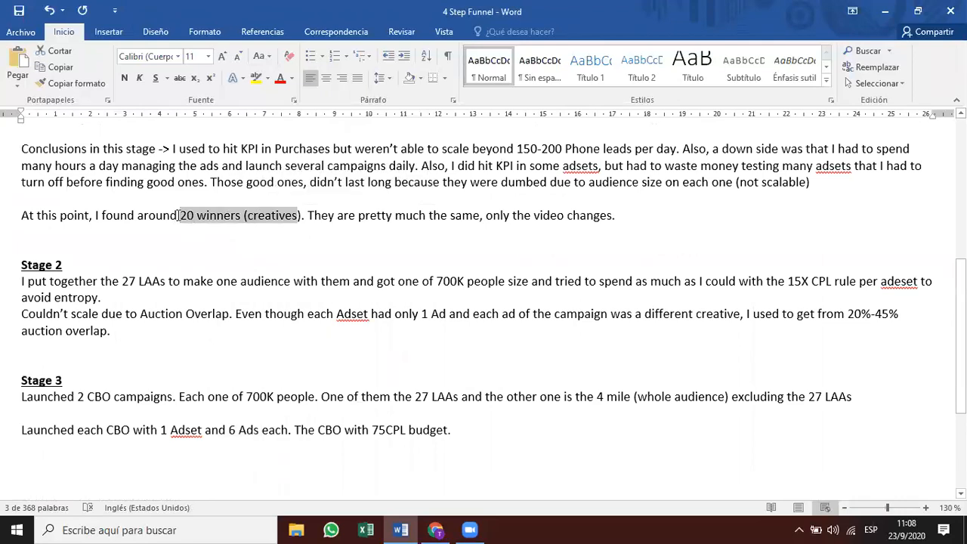
pyautogui.click(179, 406)
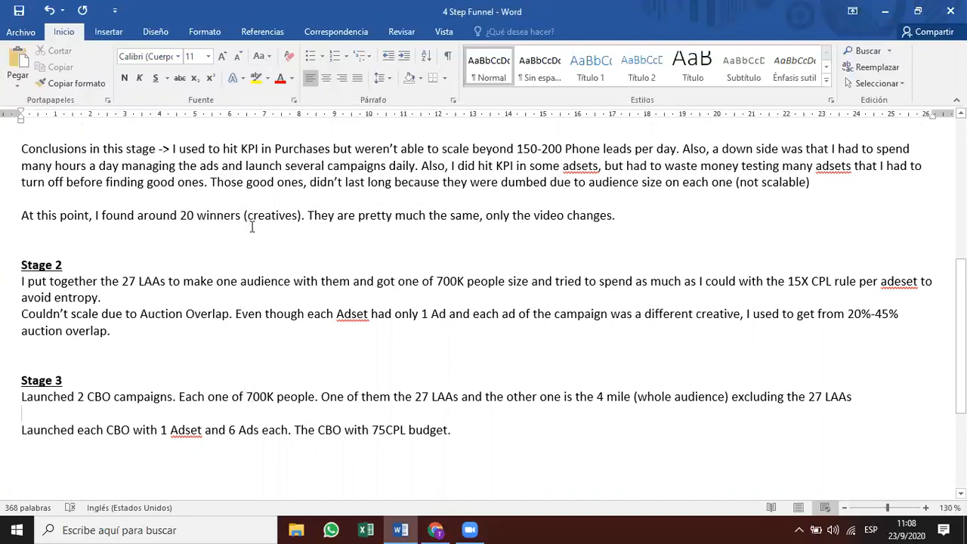
pyautogui.scroll(-3, 257, 228)
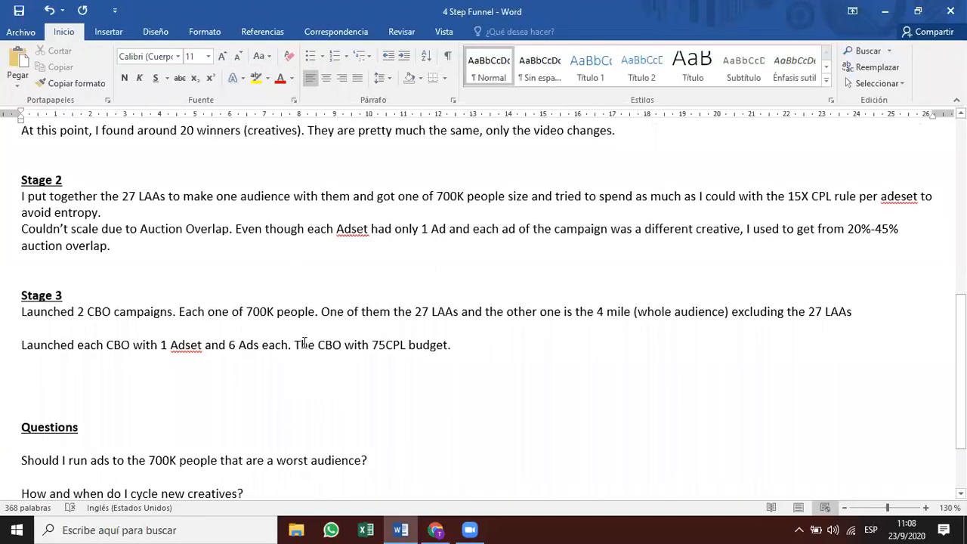
pyautogui.moveTo(299, 344); pyautogui.dragTo(326, 345)
pyautogui.click(365, 356)
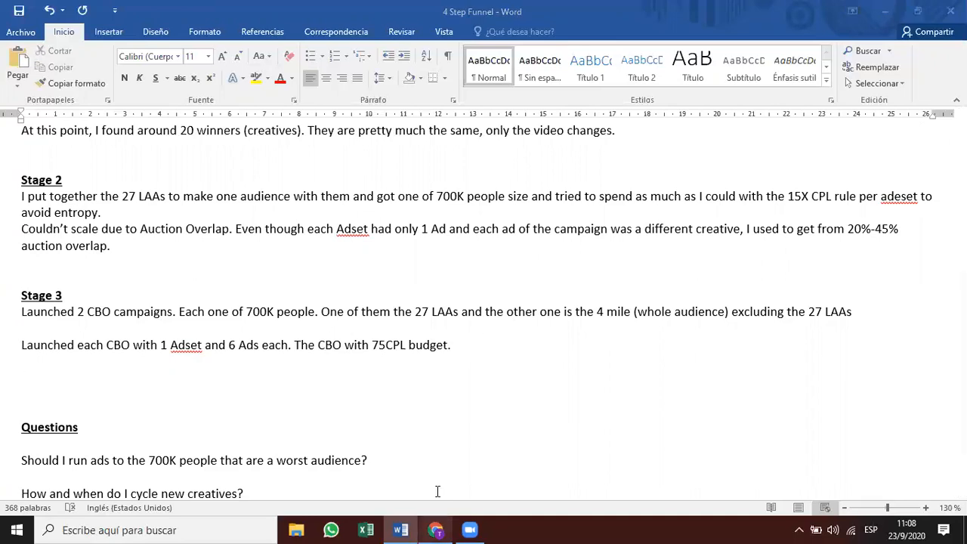
# In Ads Manager, show results for single days September 11, then September 10.
pyautogui.click(436, 530)
pyautogui.click(884, 90)
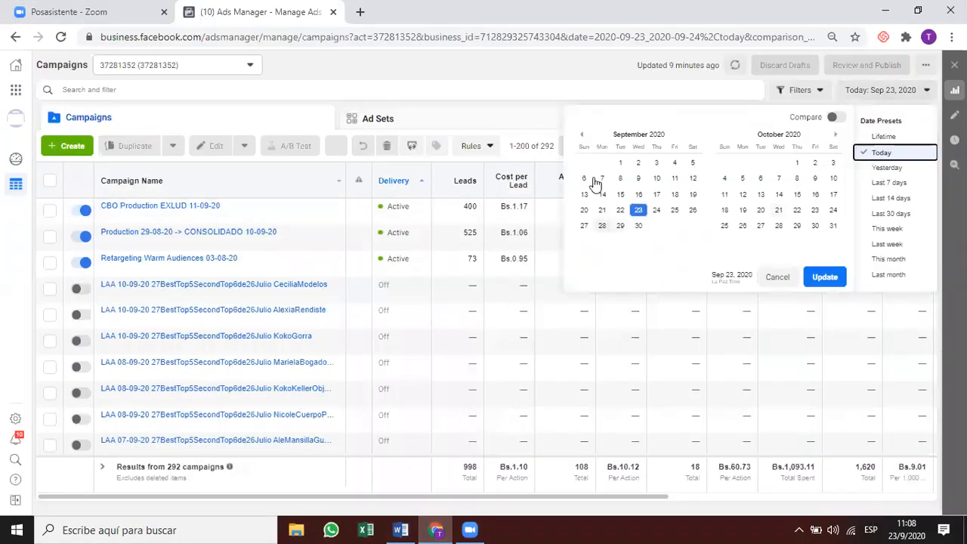
pyautogui.click(675, 179)
pyautogui.click(826, 276)
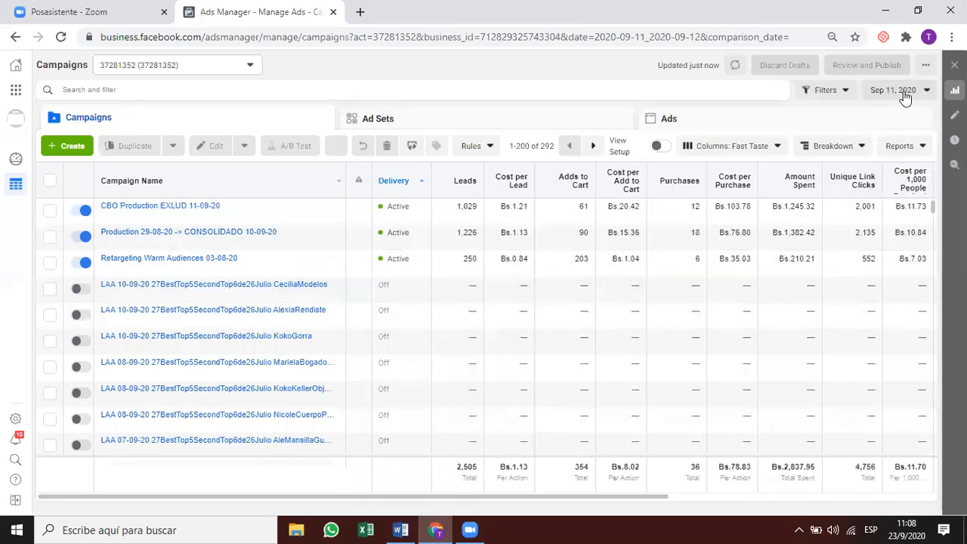
pyautogui.click(904, 96)
pyautogui.click(656, 179)
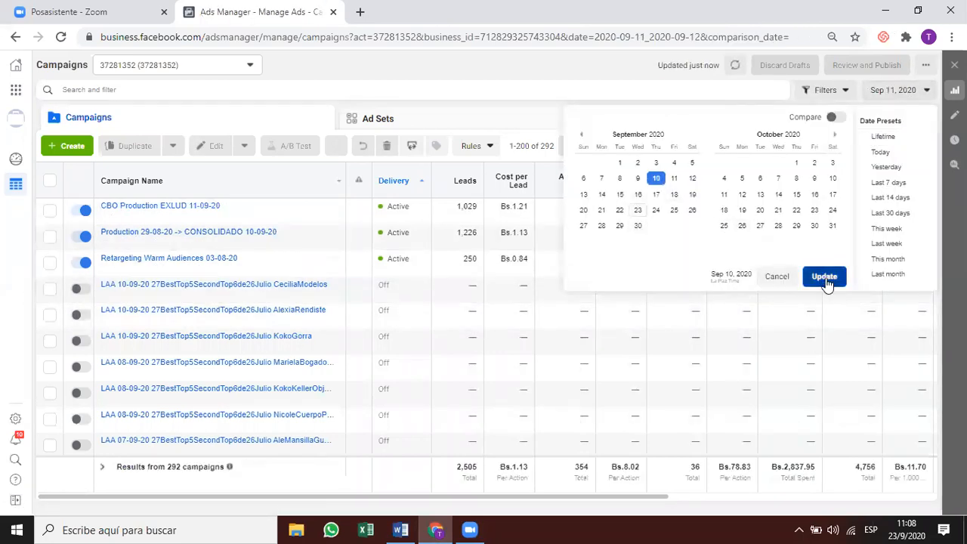
pyautogui.click(825, 277)
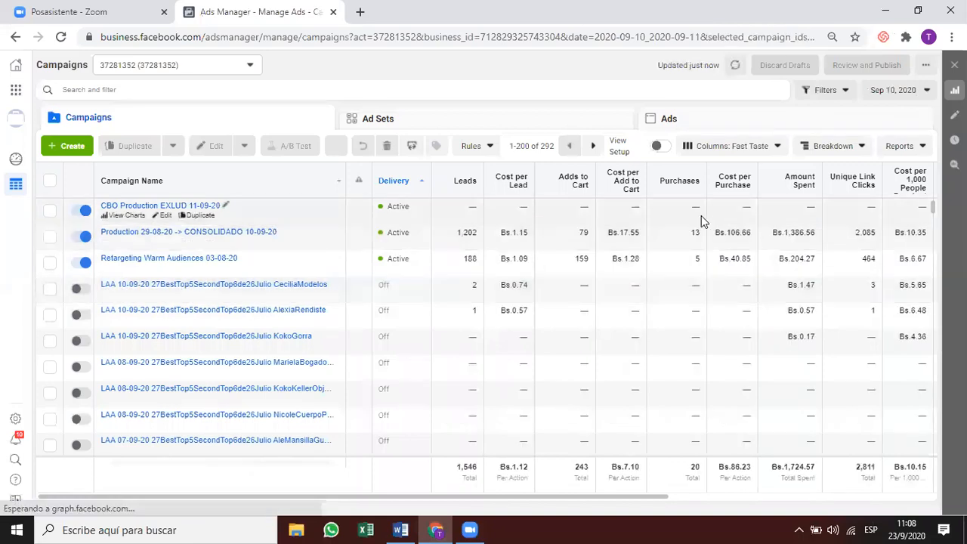
# Select several campaigns, view Retargeting Warm Audiences' ad sets, then return to campaigns.
pyautogui.click(701, 215)
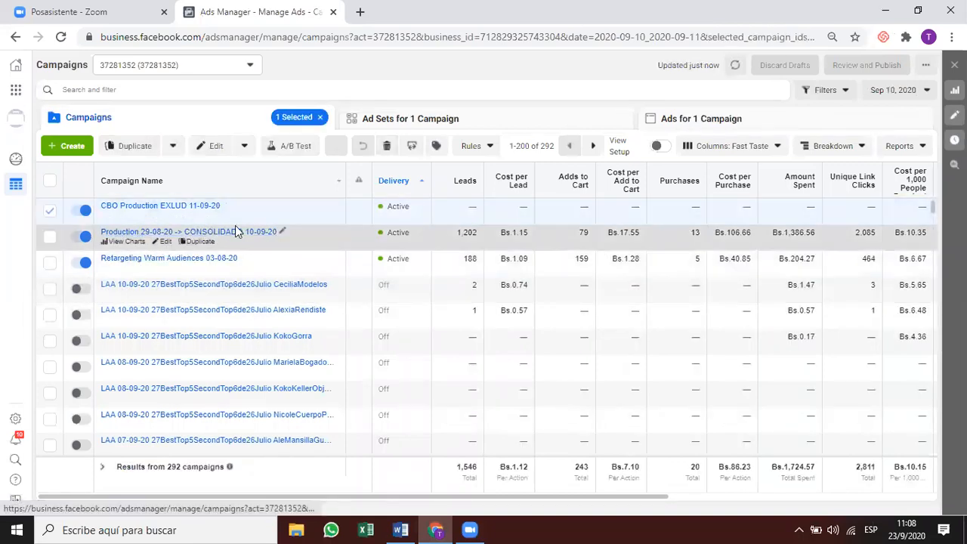
pyautogui.click(529, 236)
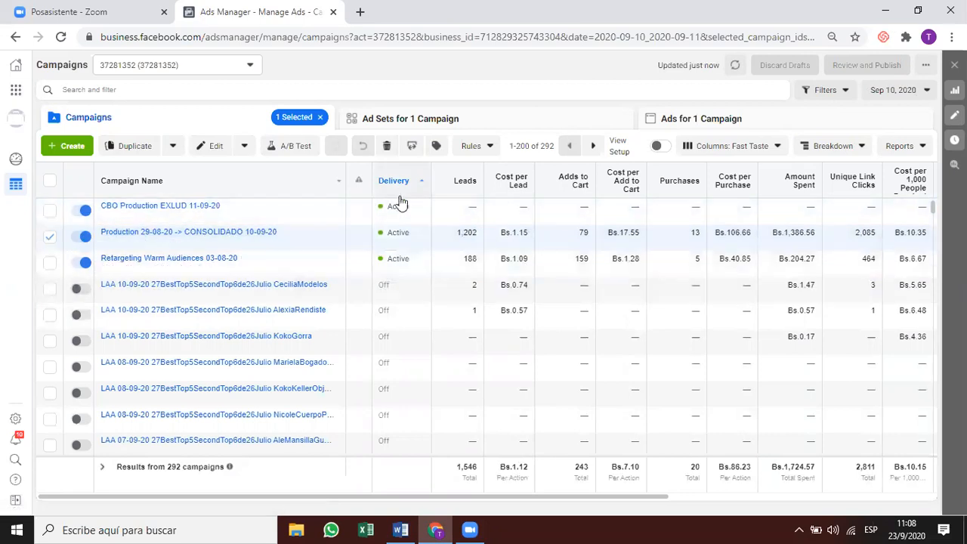
pyautogui.click(401, 205)
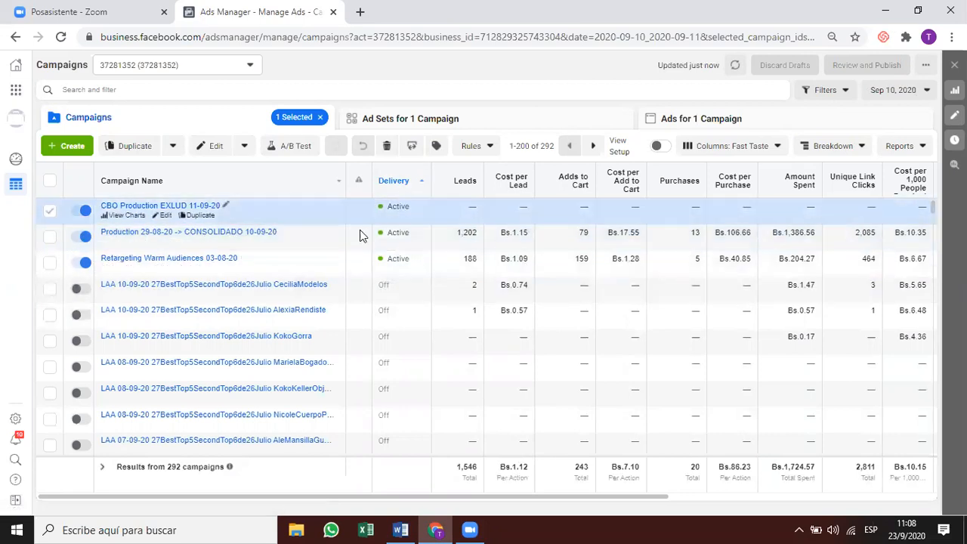
pyautogui.click(462, 258)
pyautogui.click(532, 115)
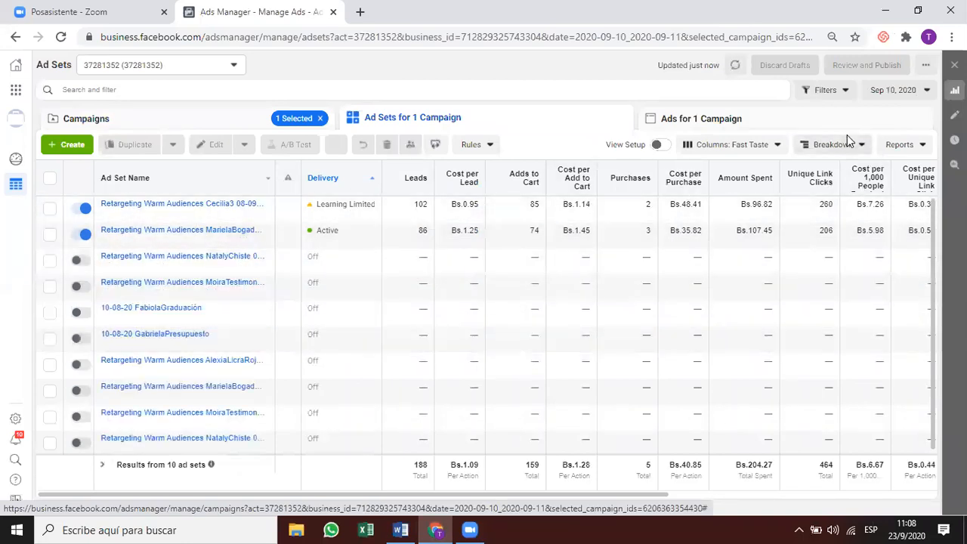
pyautogui.click(236, 127)
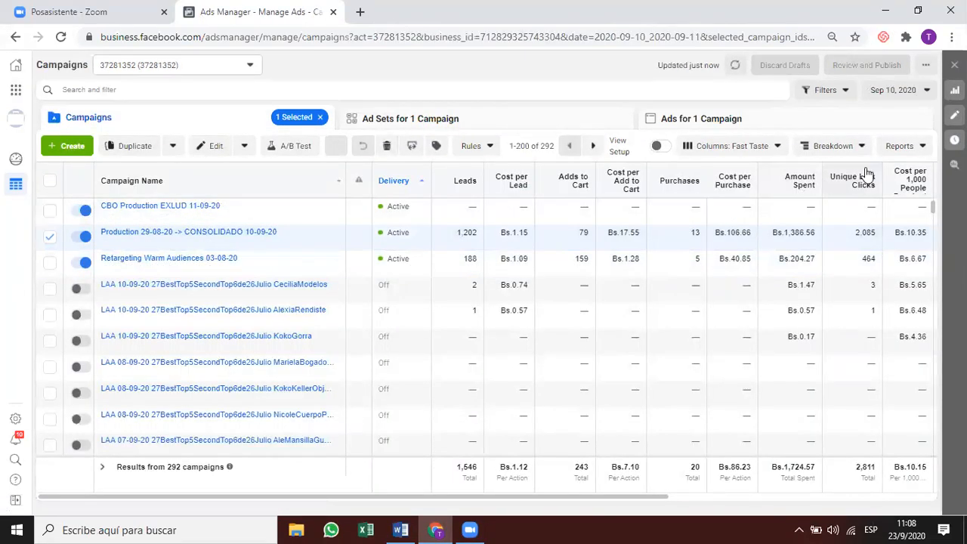
# Set the reporting date range to Sep 11 – Sep 23, 2020 and apply it.
pyautogui.click(897, 90)
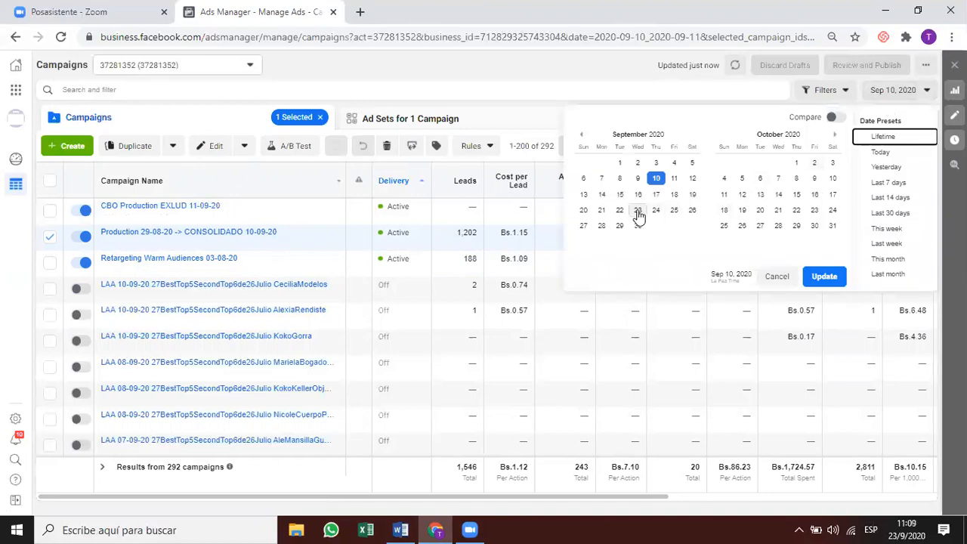
pyautogui.click(639, 212)
pyautogui.click(674, 178)
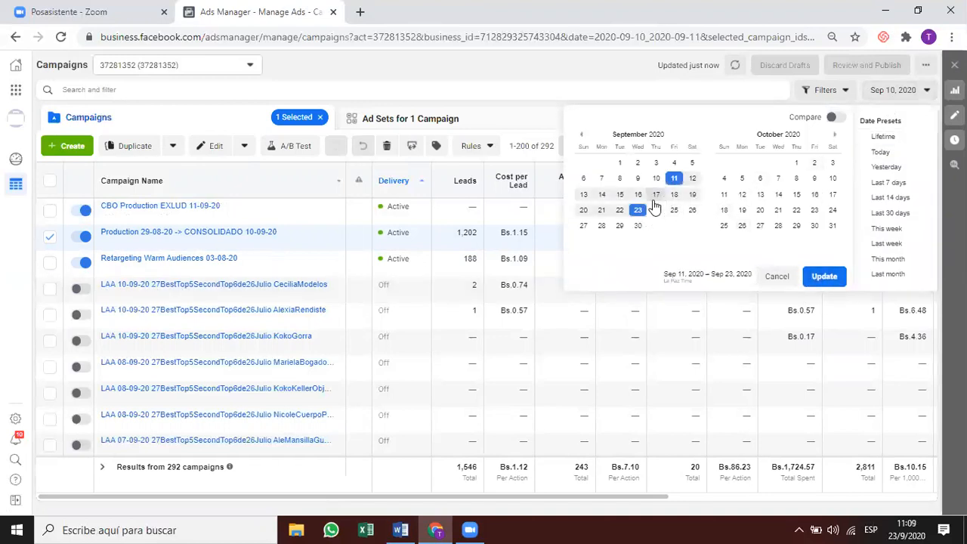
pyautogui.click(639, 210)
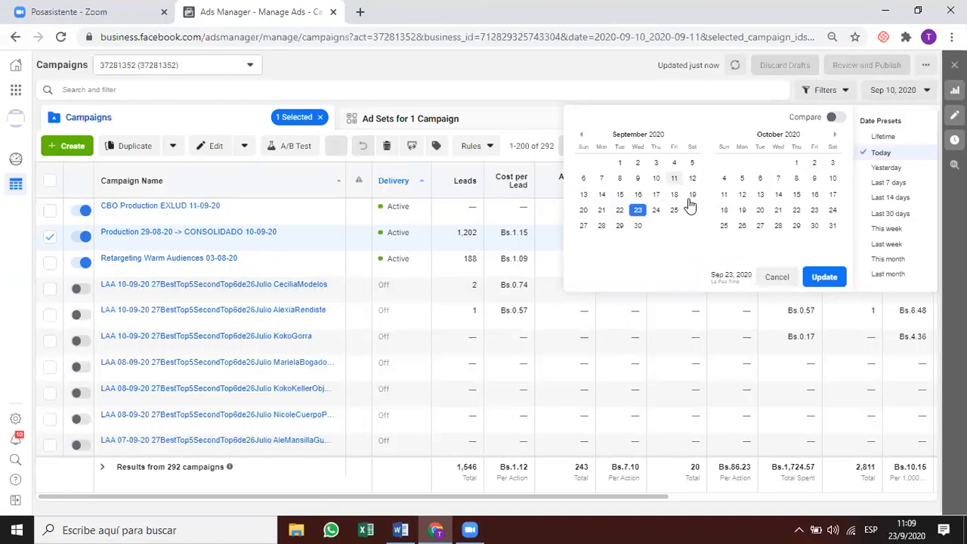
pyautogui.click(674, 178)
pyautogui.click(823, 277)
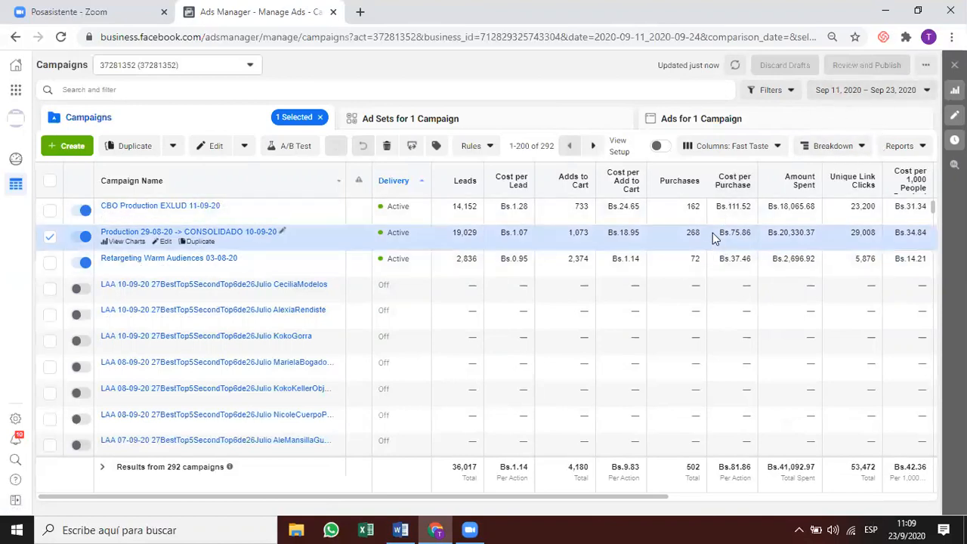
# Check Production 29-08-20's cost per purchase against the 15–30 Bs. target in the notes.
pyautogui.moveTo(715, 238); pyautogui.dragTo(741, 212)
pyautogui.click(737, 216)
pyautogui.click(737, 232)
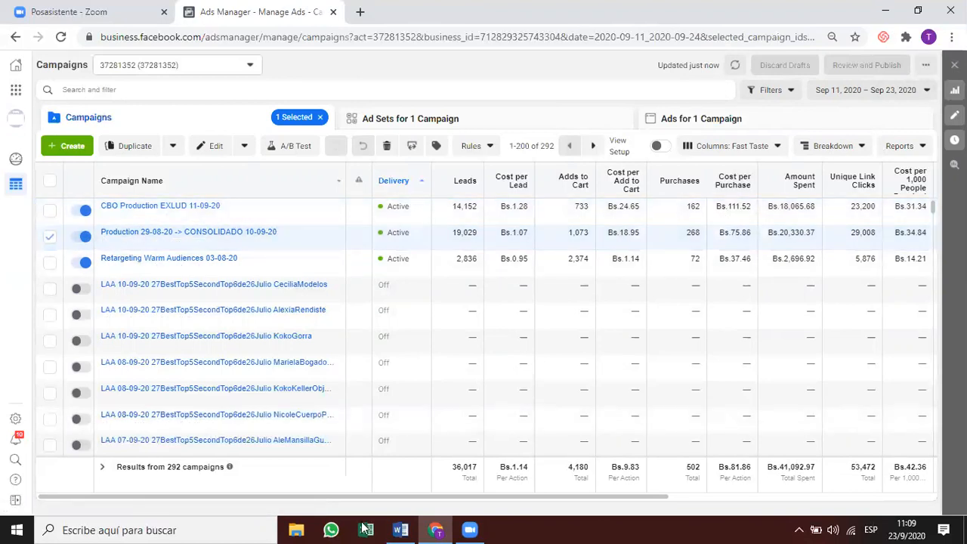
pyautogui.click(401, 530)
pyautogui.moveTo(375, 225); pyautogui.dragTo(432, 225)
# Back in Ads Manager, point out the Bs. currency in the first campaign's cost.
pyautogui.click(434, 257)
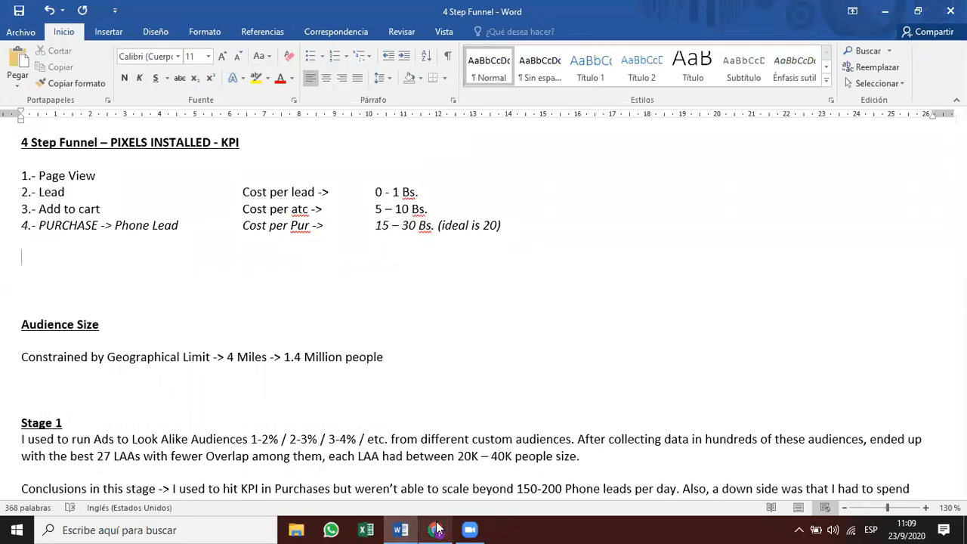
pyautogui.moveTo(436, 530)
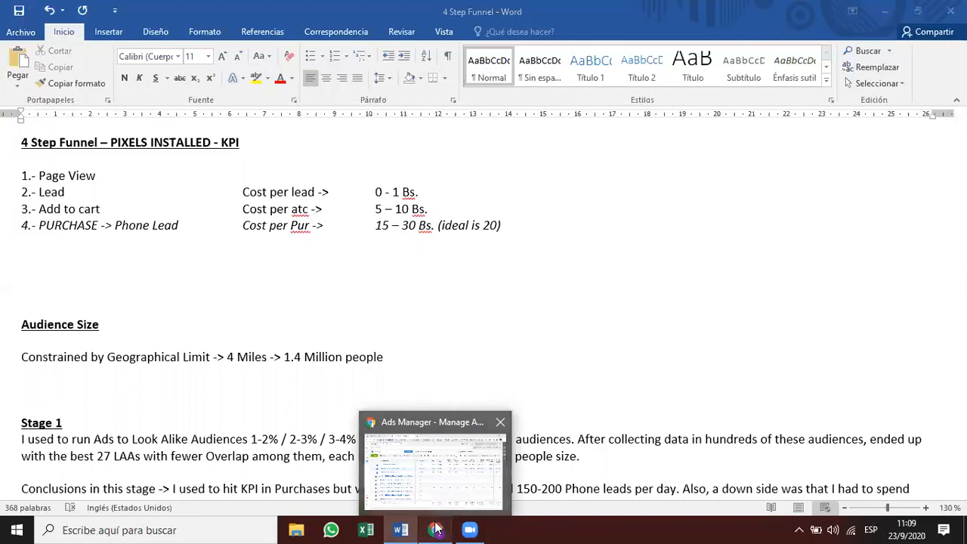
pyautogui.click(471, 481)
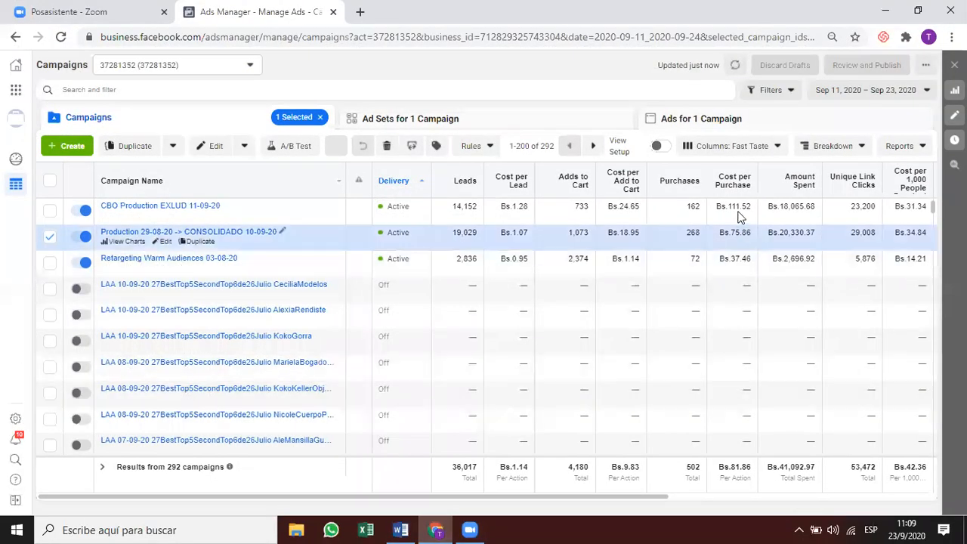
pyautogui.moveTo(716, 207); pyautogui.dragTo(728, 209)
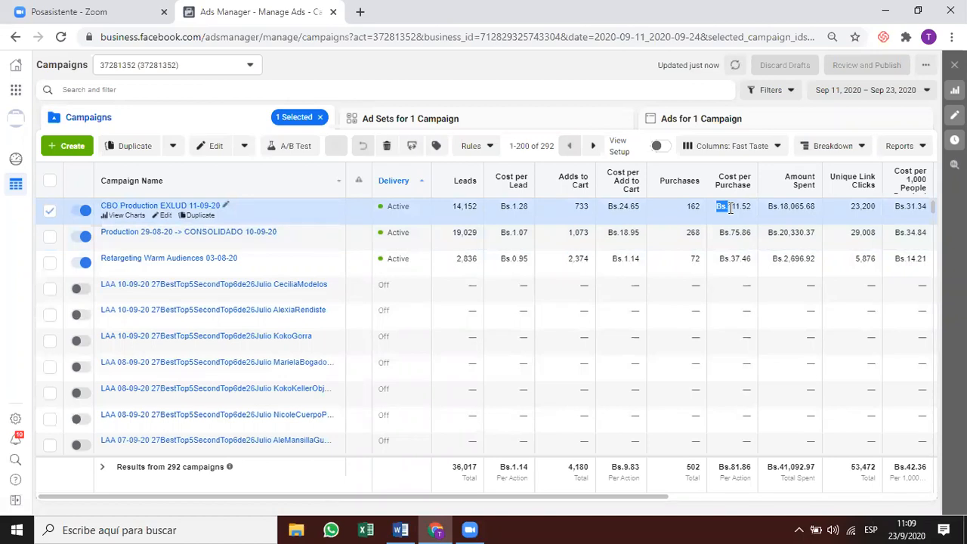
pyautogui.click(727, 230)
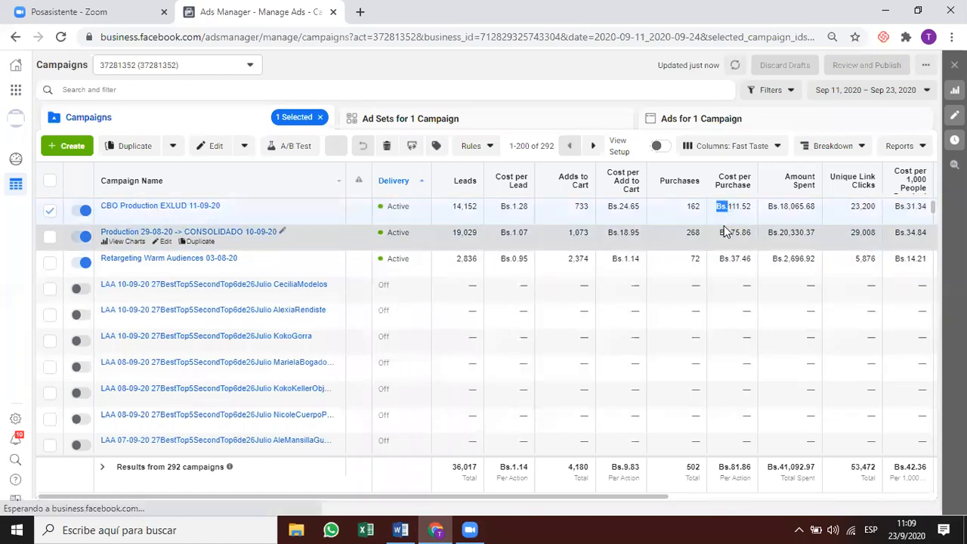
pyautogui.click(720, 211)
pyautogui.moveTo(717, 209); pyautogui.dragTo(726, 210)
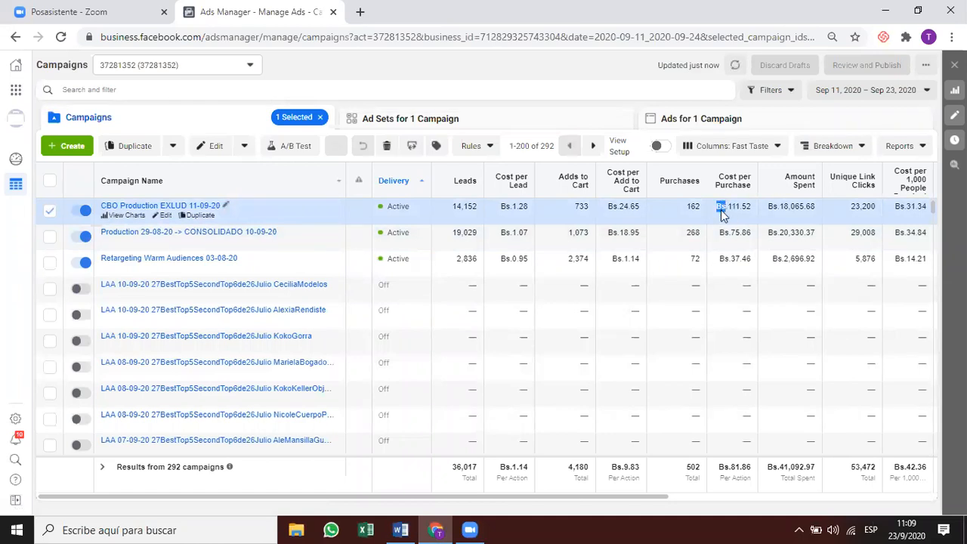
pyautogui.click(719, 221)
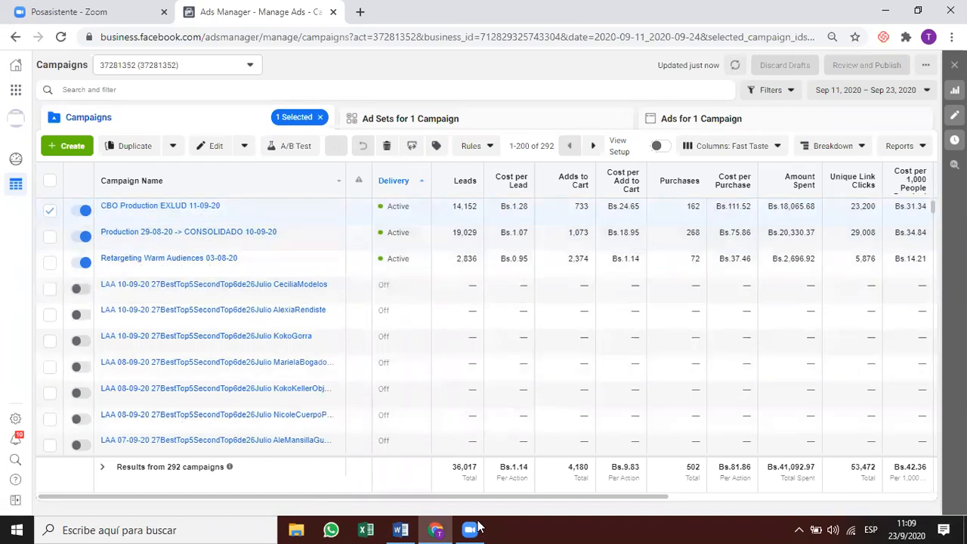
# Compare the ideal 20 with Production's cost and Retargeting Warm Audiences' Bs.37.46 per purchase.
pyautogui.click(401, 530)
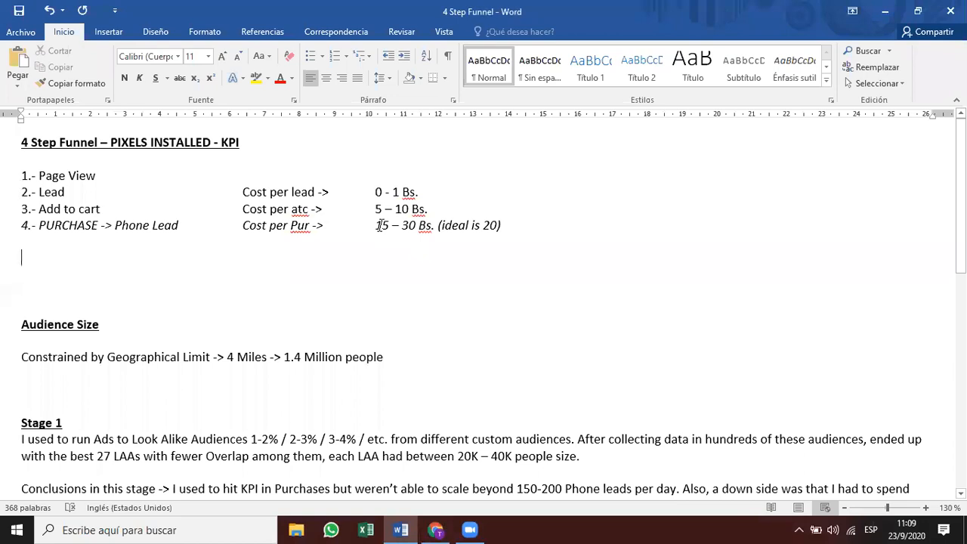
pyautogui.click(485, 225)
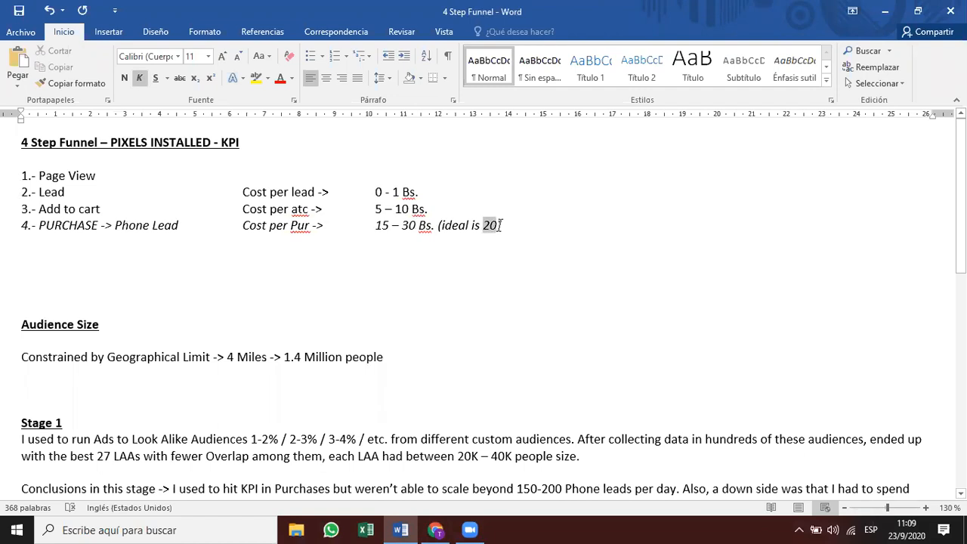
pyautogui.click(436, 530)
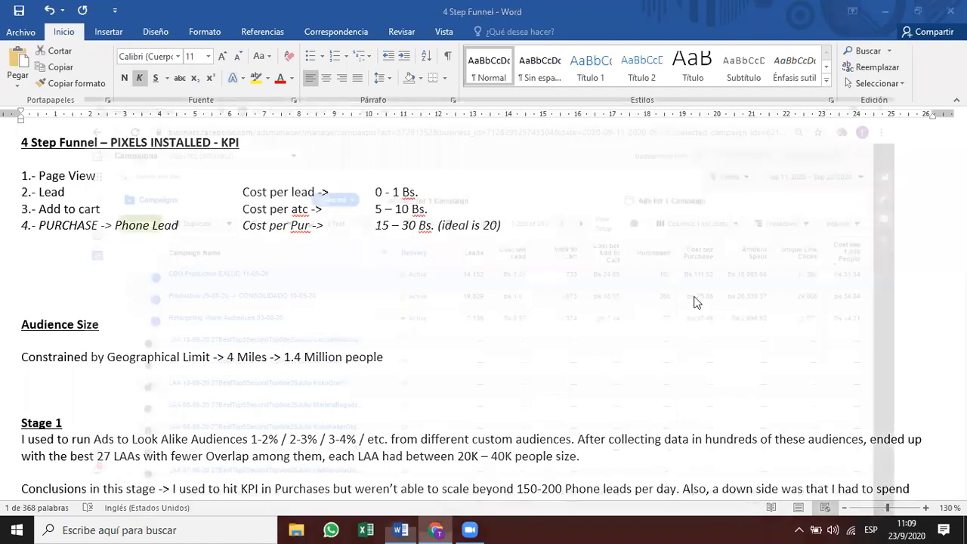
pyautogui.moveTo(729, 235); pyautogui.dragTo(745, 236)
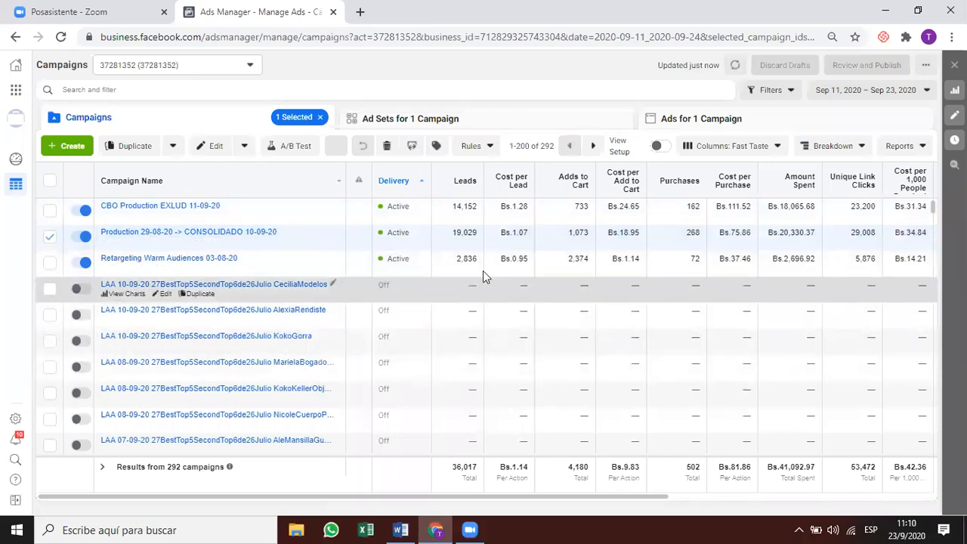
pyautogui.click(621, 253)
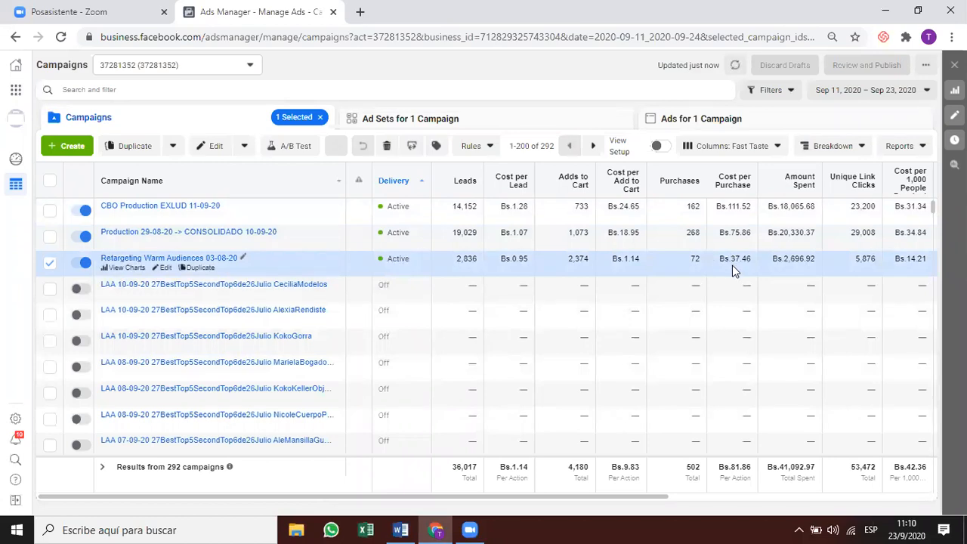
pyautogui.moveTo(729, 259); pyautogui.dragTo(750, 259)
pyautogui.moveTo(722, 259); pyautogui.dragTo(746, 261)
# Recheck the ideal value 20 in the Word notes, then return to Ads Manager.
pyautogui.click(436, 529)
pyautogui.hotkey('alt', 'Tab')
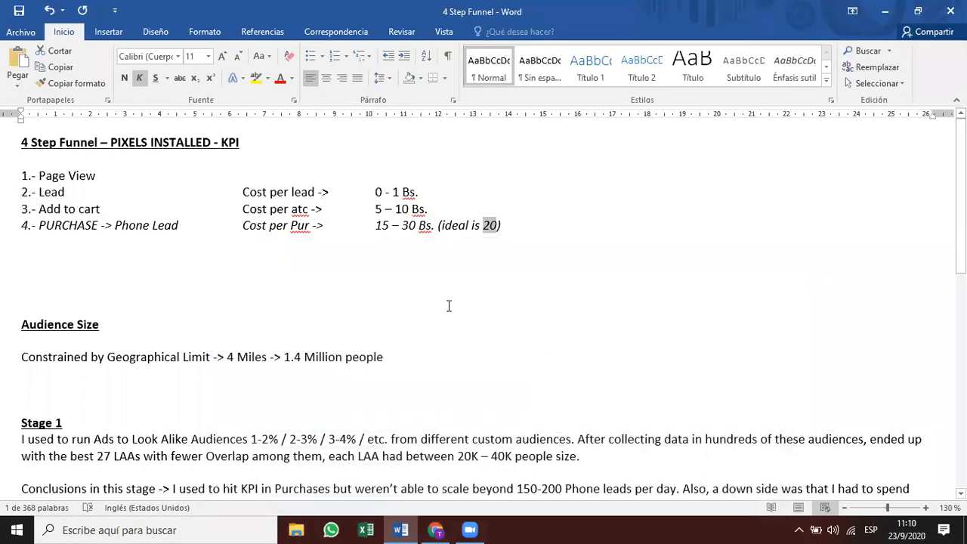
pyautogui.click(493, 224)
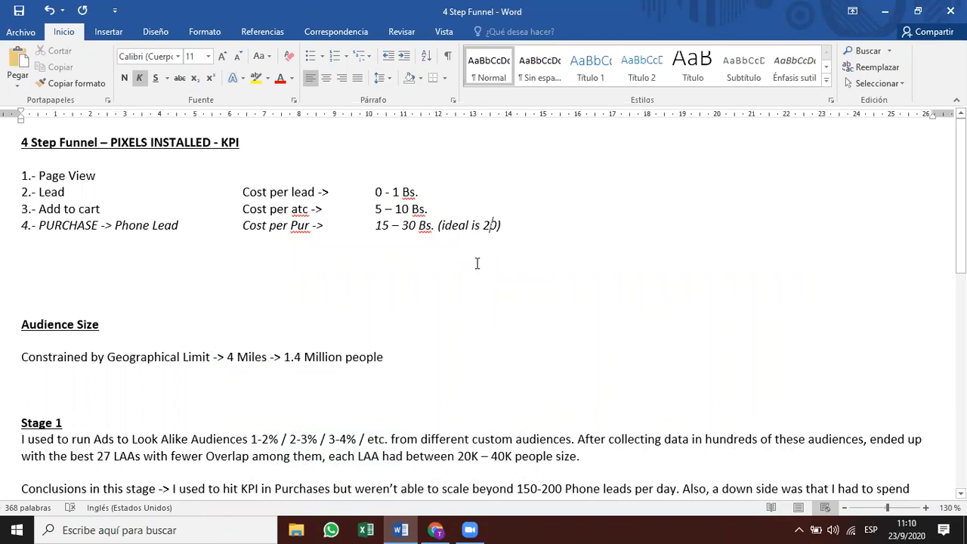
pyautogui.doubleClick(491, 226)
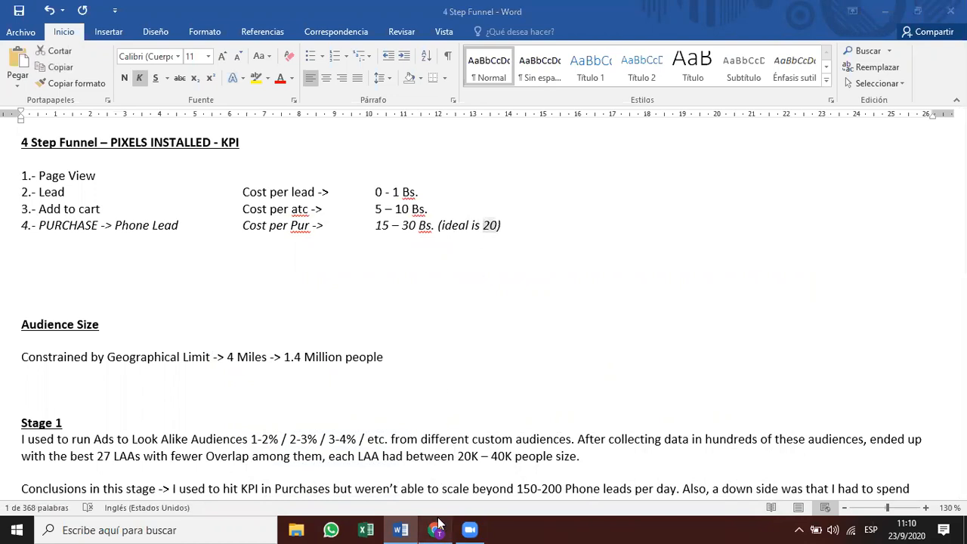
pyautogui.hotkey('alt', 'Tab')
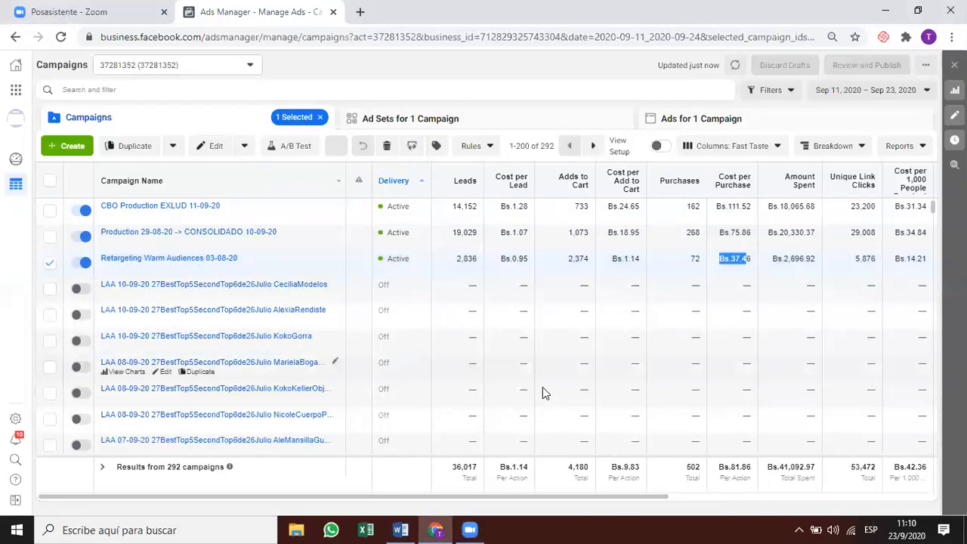
# After browsing retargeting ad sets and ads, view CBO Production EXLUD 11-09-20's ad set Consolidado.
pyautogui.click(487, 118)
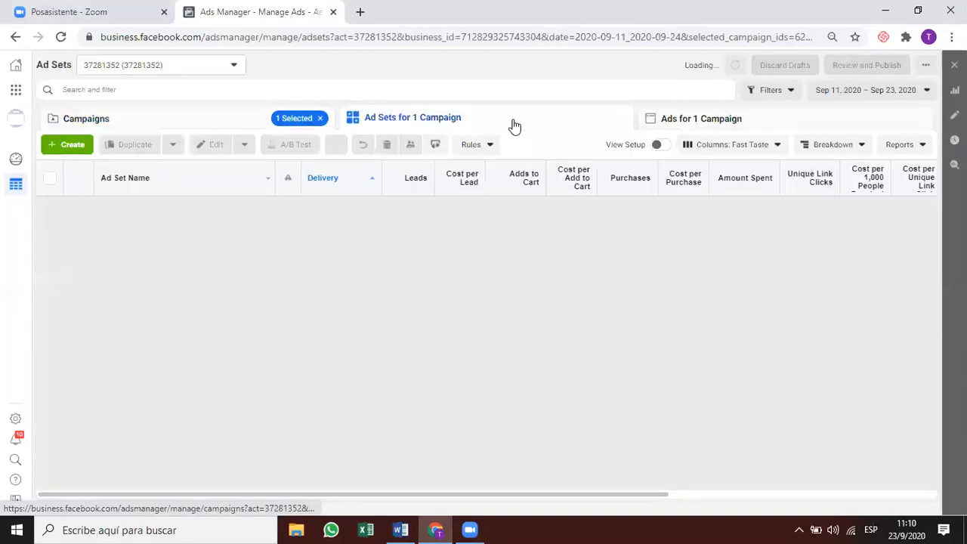
pyautogui.click(639, 119)
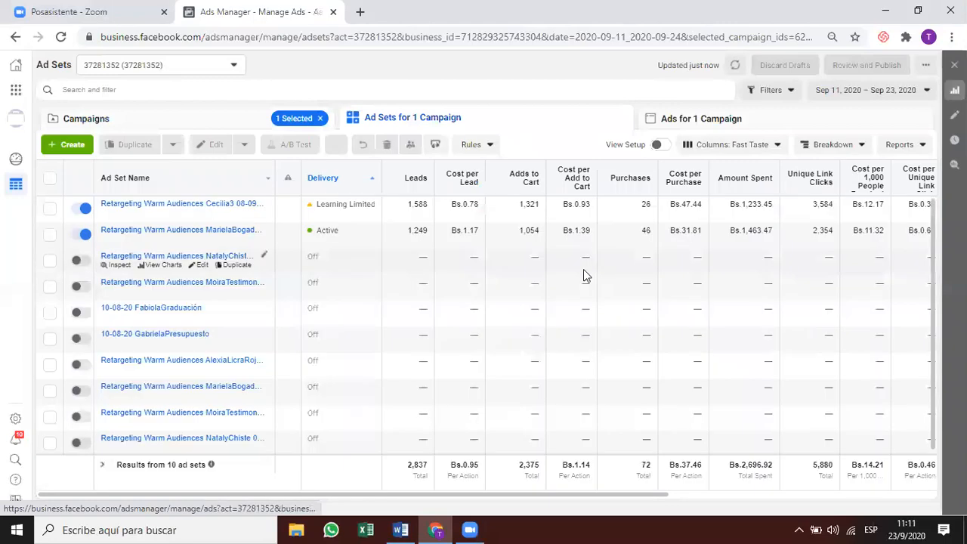
pyautogui.click(504, 215)
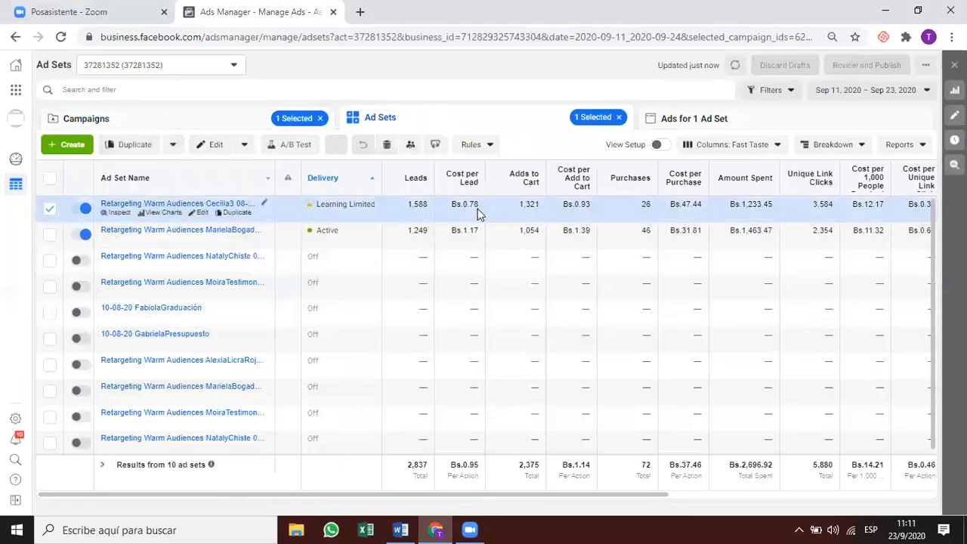
pyautogui.click(199, 122)
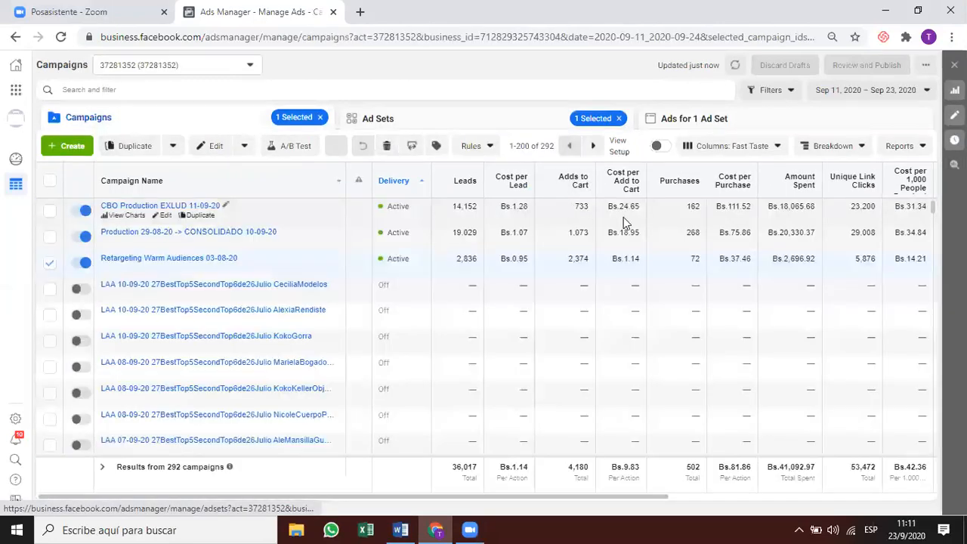
pyautogui.click(640, 211)
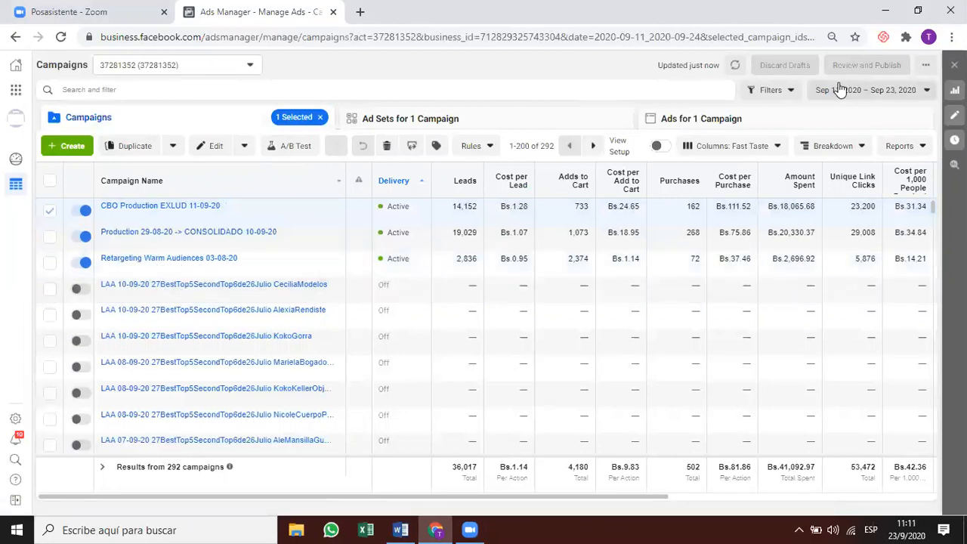
pyautogui.click(543, 116)
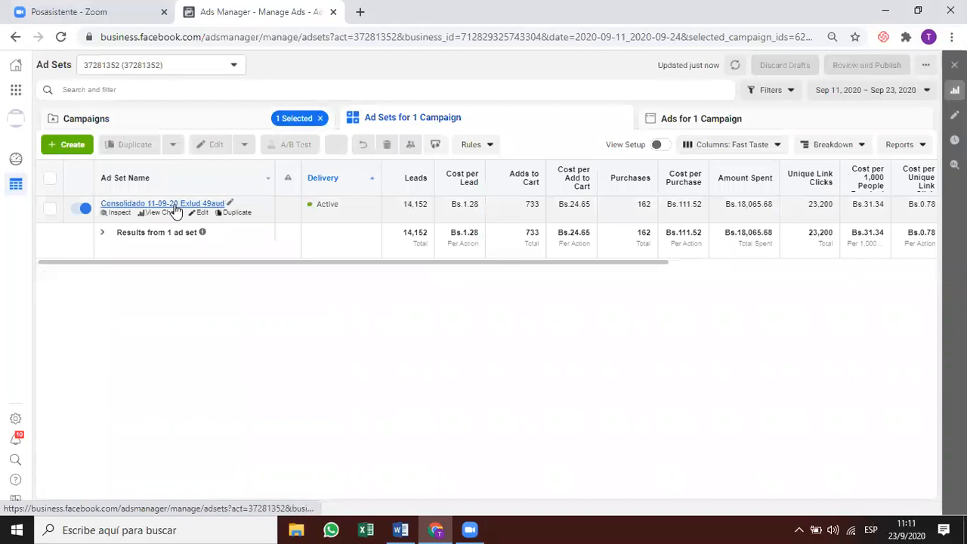
pyautogui.click(201, 213)
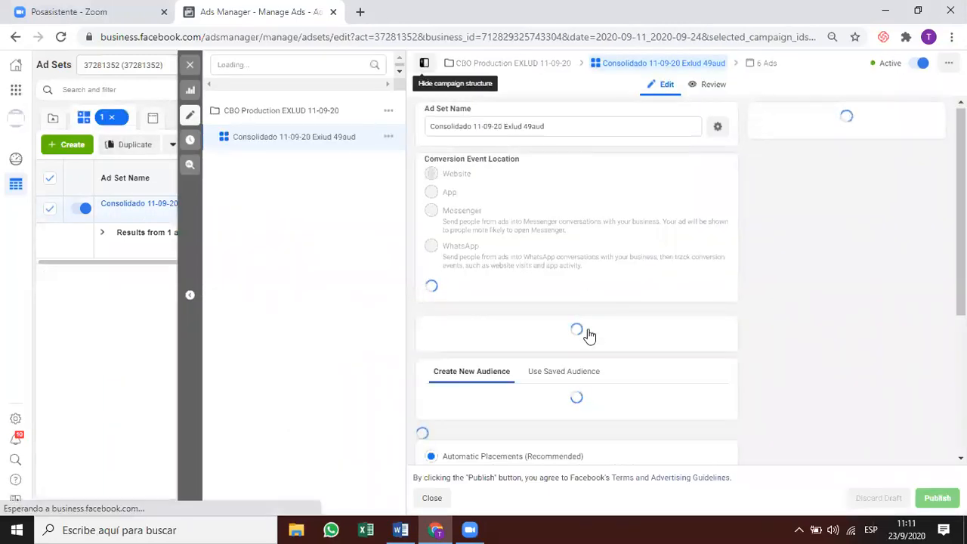
pyautogui.scroll(-4, 585, 337)
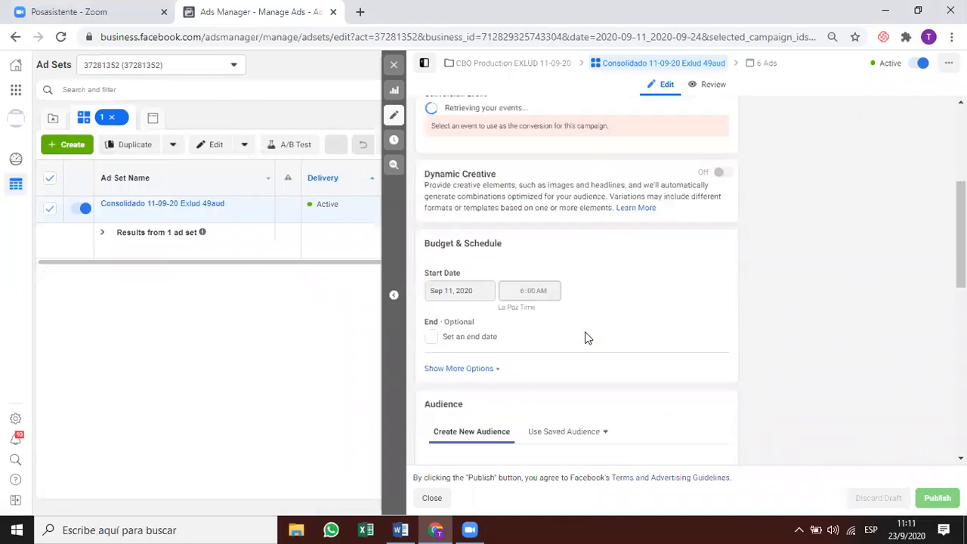
pyautogui.scroll(-3, 585, 337)
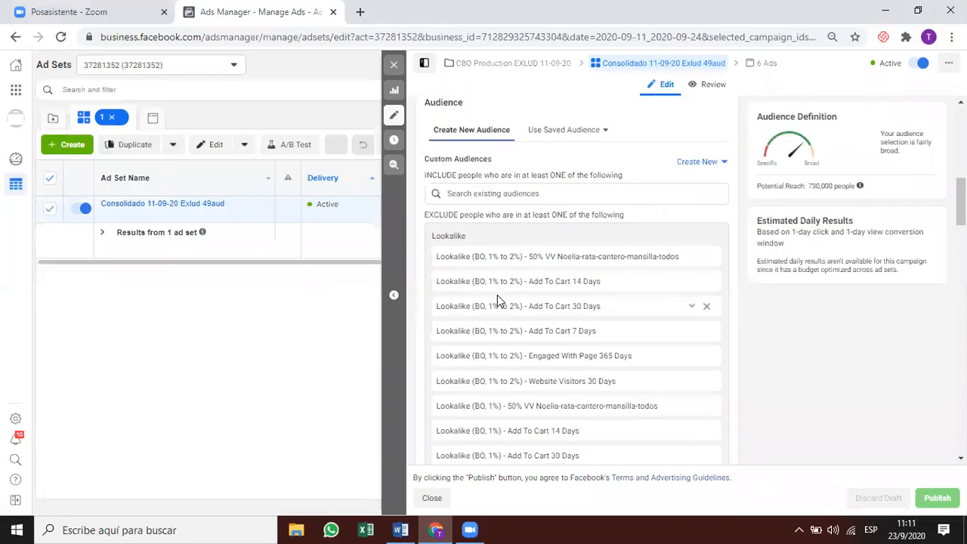
pyautogui.scroll(-1, 497, 301)
pyautogui.scroll(-2, 497, 298)
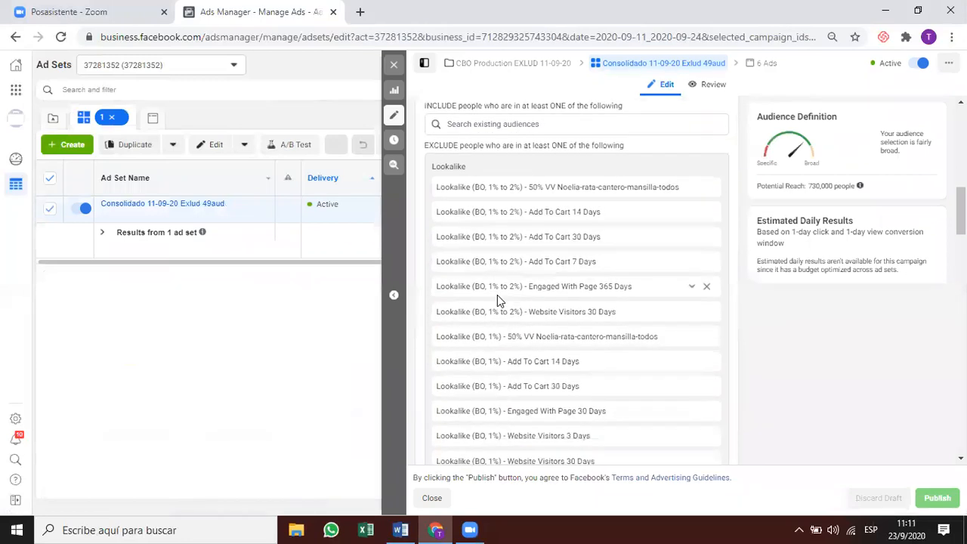
pyautogui.scroll(-3, 497, 300)
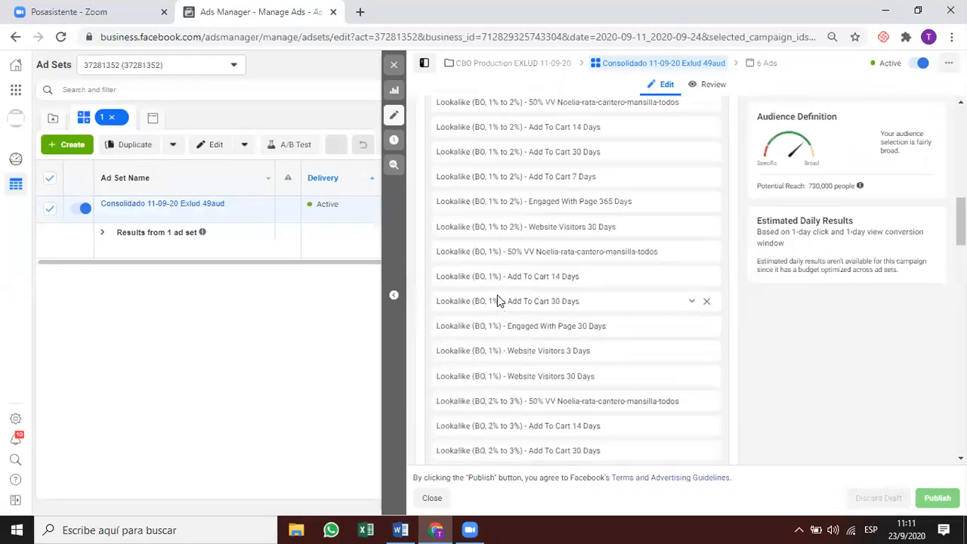
pyautogui.scroll(-4, 497, 300)
pyautogui.scroll(-12, 497, 300)
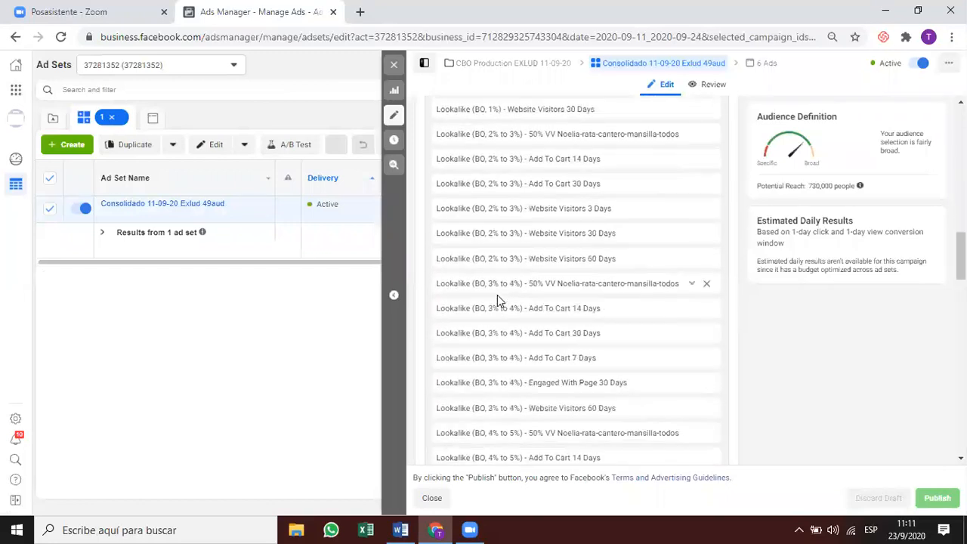
pyautogui.scroll(-15, 486, 295)
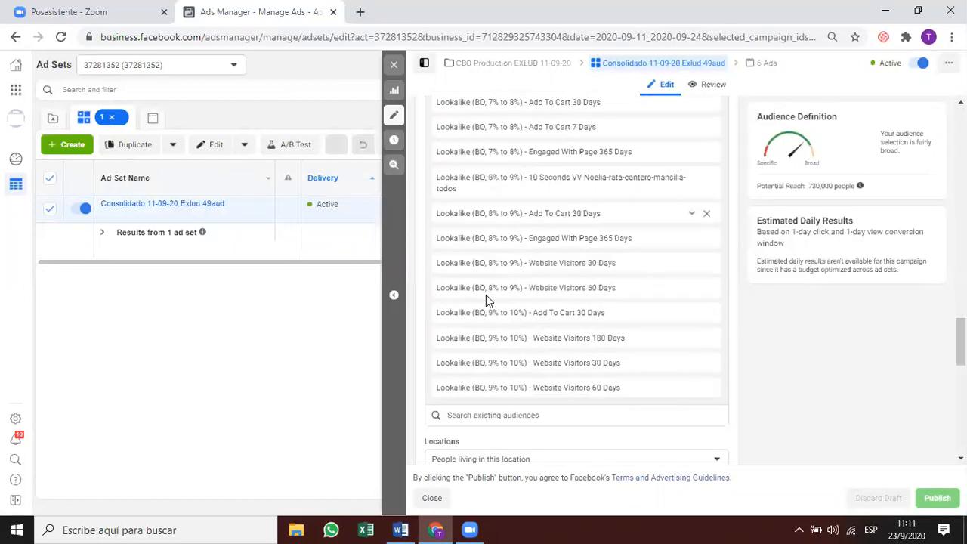
pyautogui.scroll(10, 486, 299)
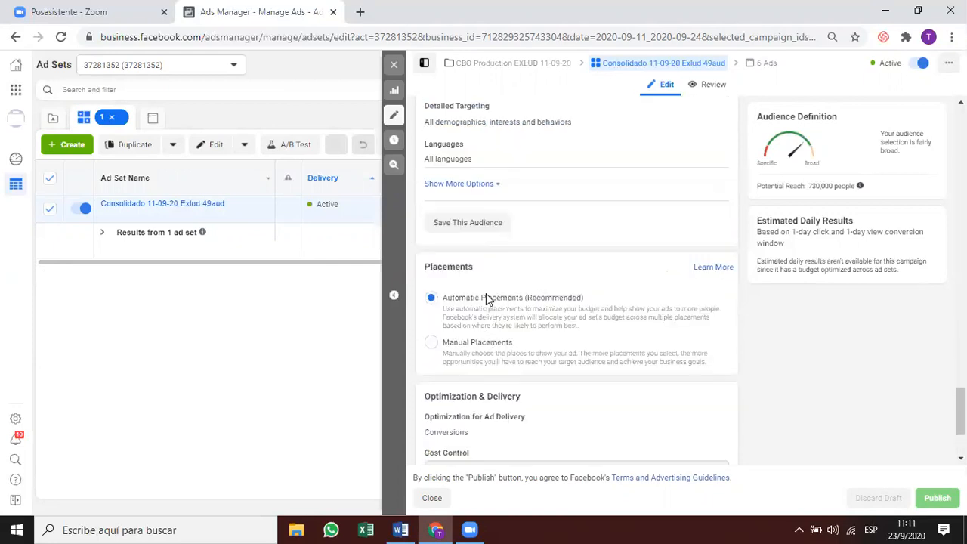
pyautogui.scroll(15, 487, 300)
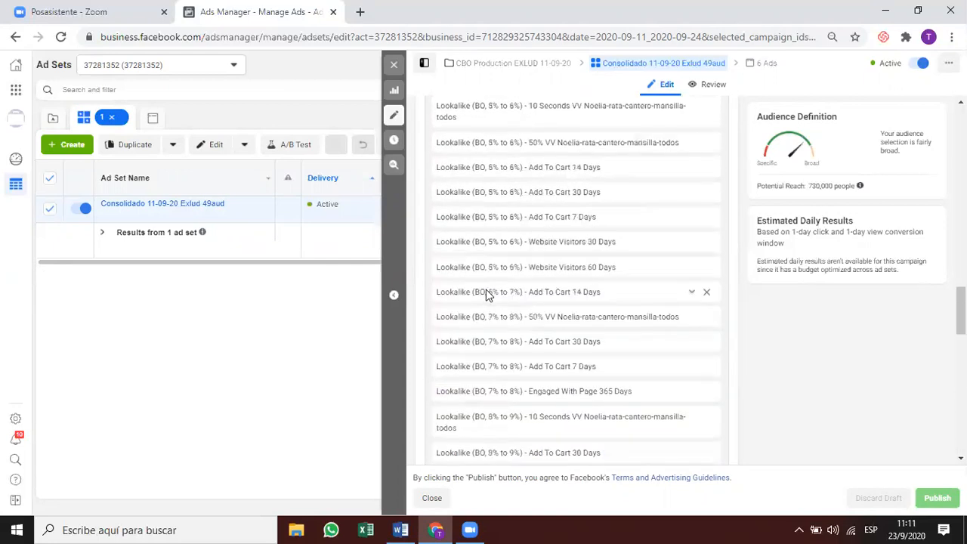
pyautogui.scroll(1, 469, 272)
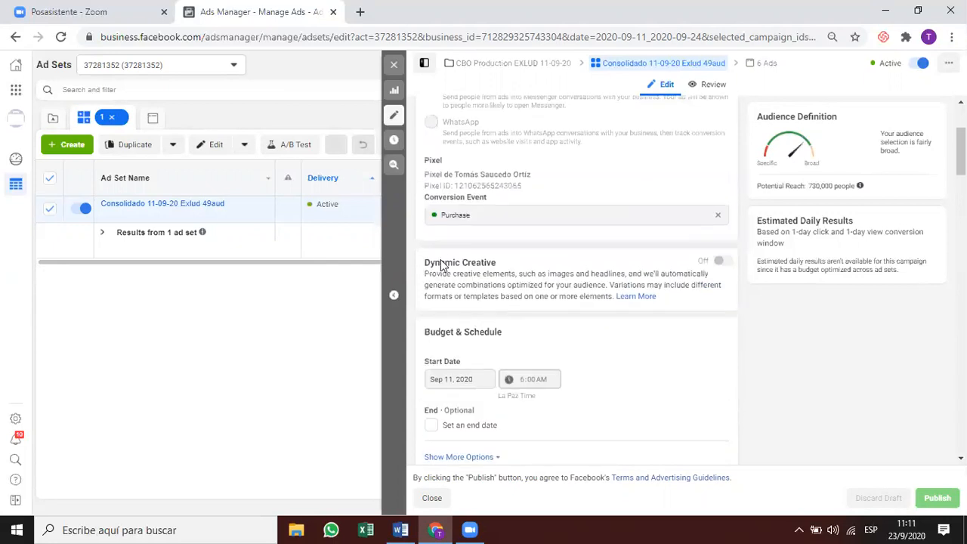
pyautogui.scroll(-5, 455, 258)
pyautogui.scroll(1, 455, 256)
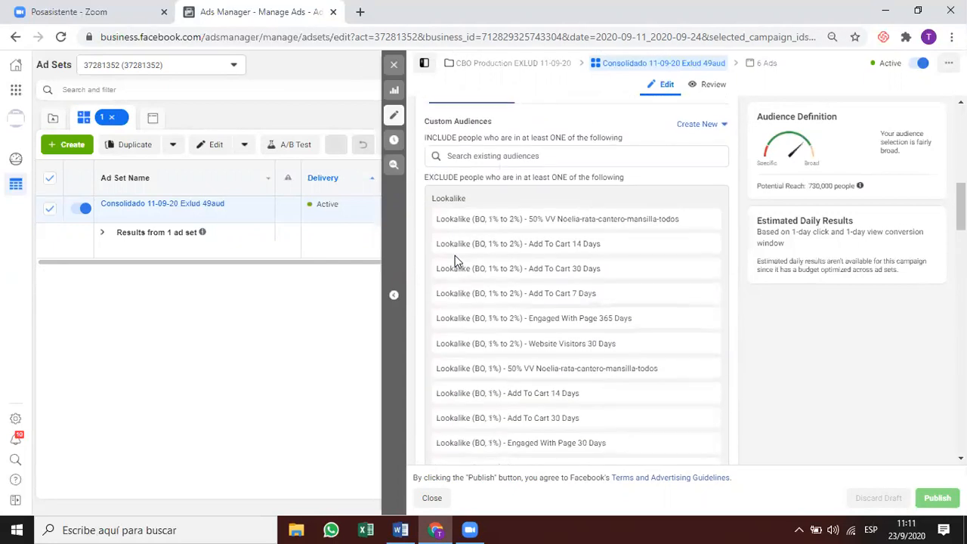
pyautogui.click(394, 65)
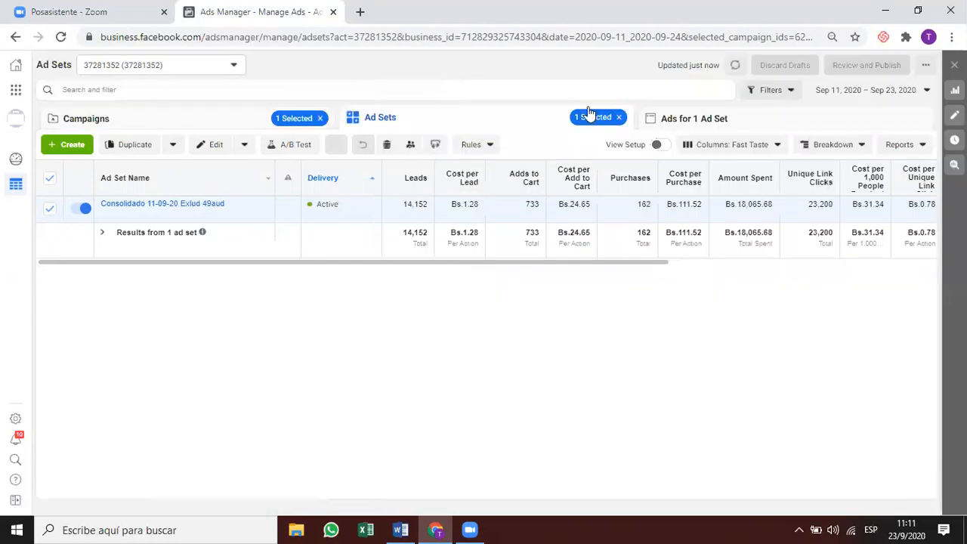
# Browse the Consolidado ads, including Production 29-08-20's Consolidado 10-09-20, then open the date picker.
pyautogui.click(659, 121)
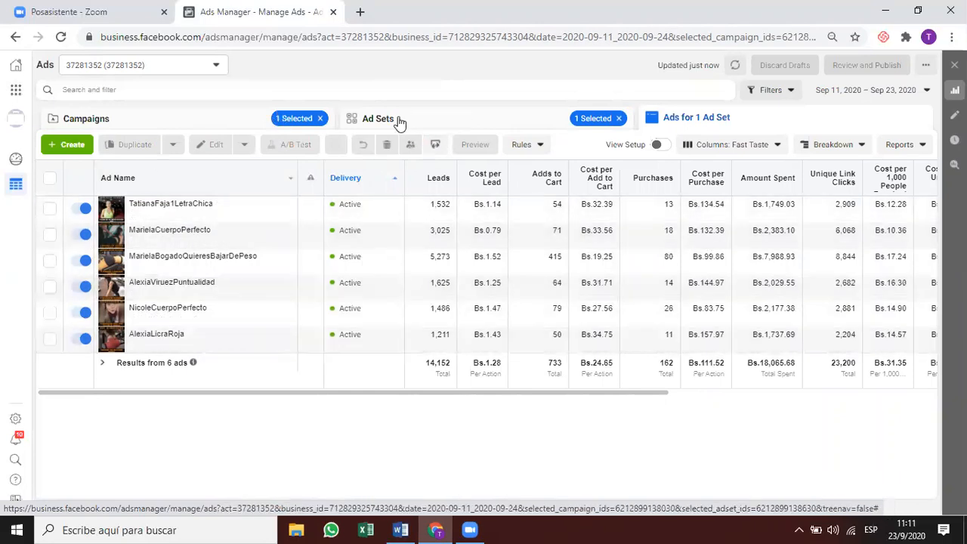
pyautogui.click(228, 116)
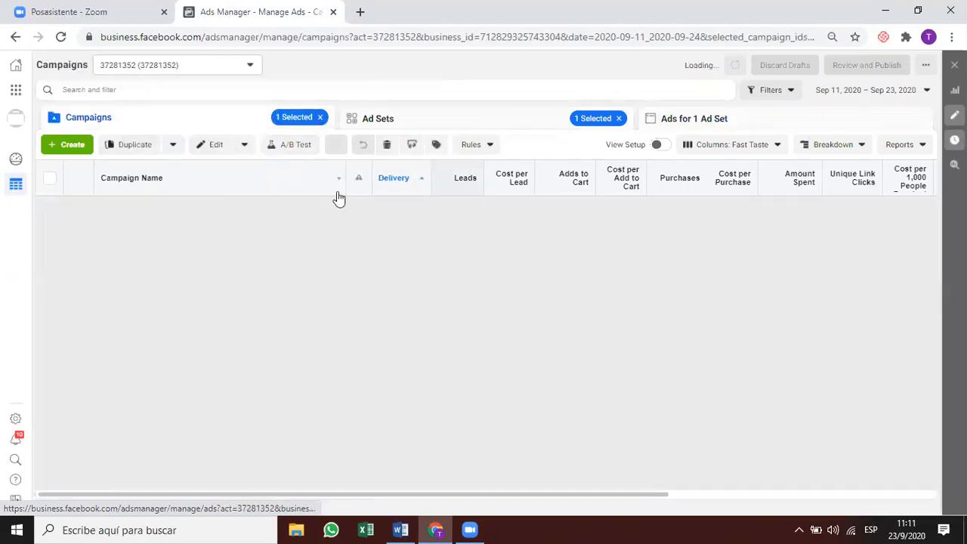
pyautogui.click(485, 231)
pyautogui.click(514, 125)
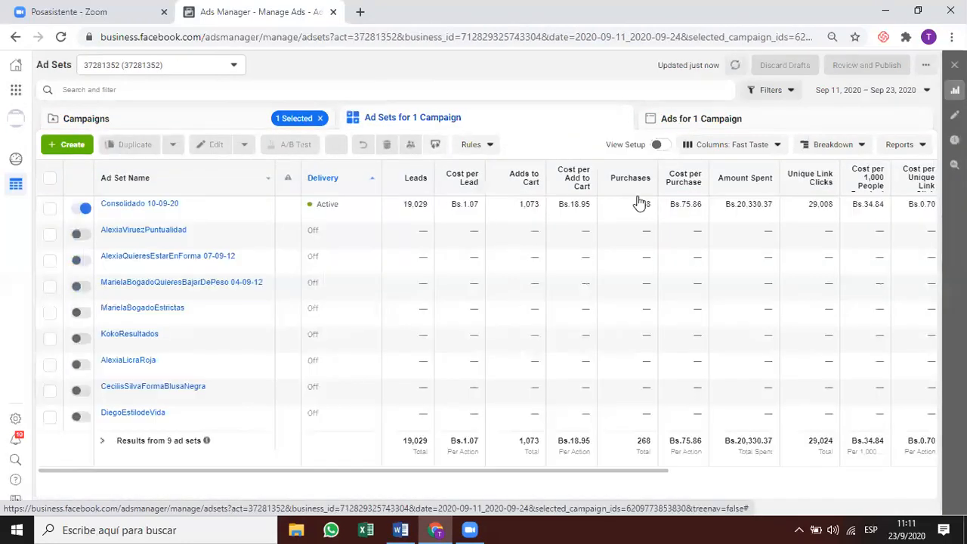
pyautogui.click(638, 202)
pyautogui.click(726, 118)
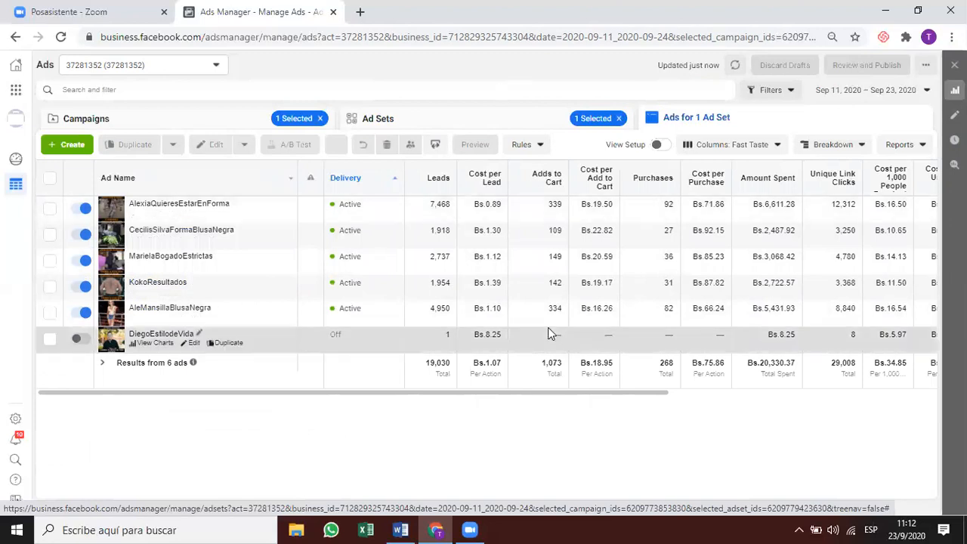
pyautogui.click(259, 118)
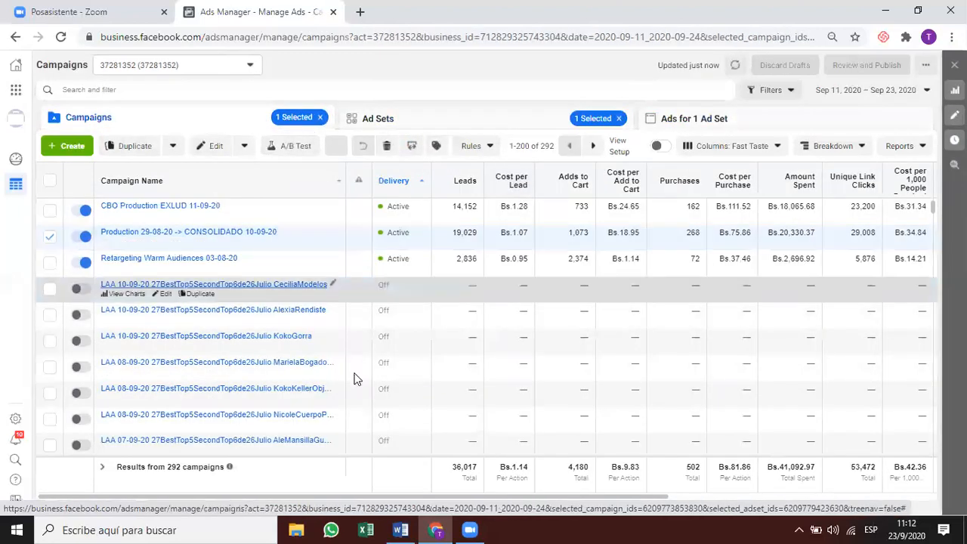
pyautogui.click(859, 92)
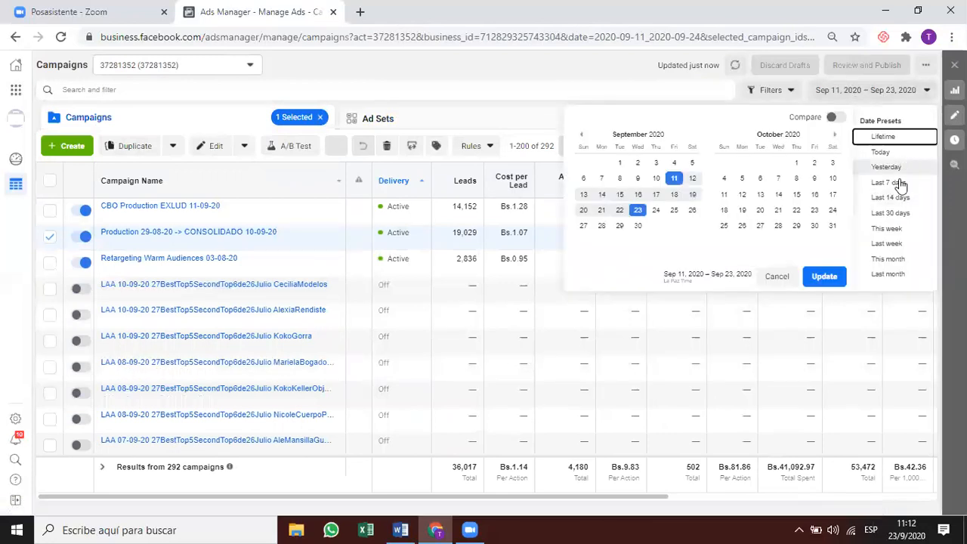
# Limit the report to this month and view an LAA 08-09-20 campaign's ad sets sorted by Purchases.
pyautogui.click(890, 260)
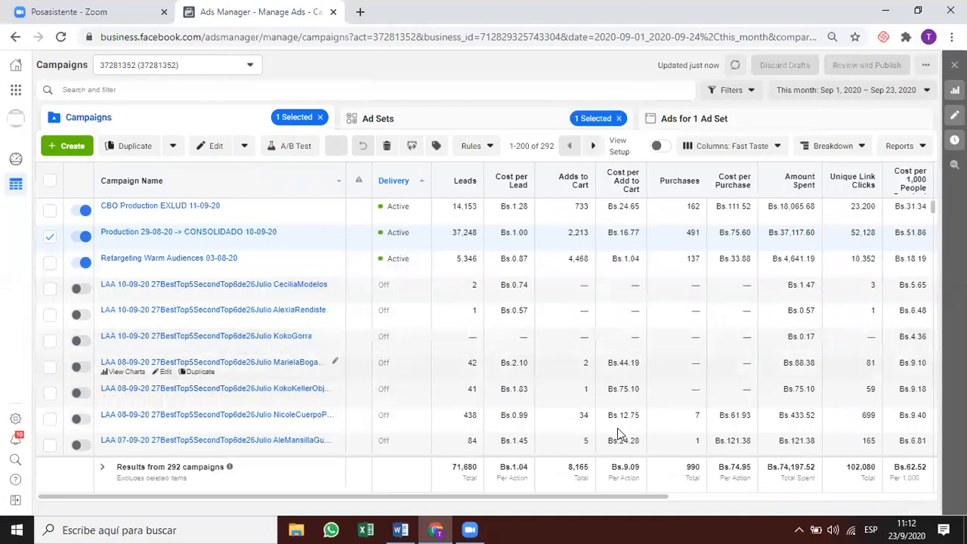
pyautogui.click(623, 374)
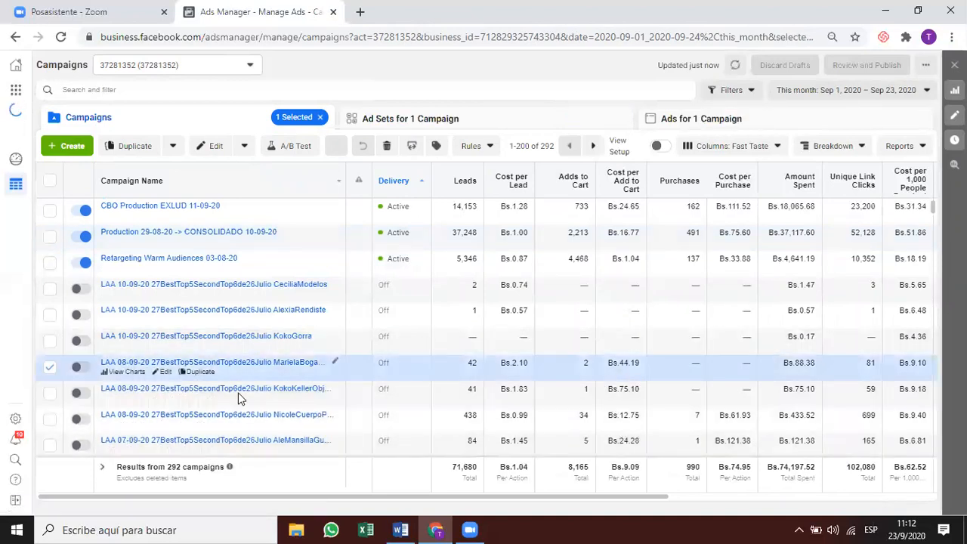
pyautogui.click(170, 364)
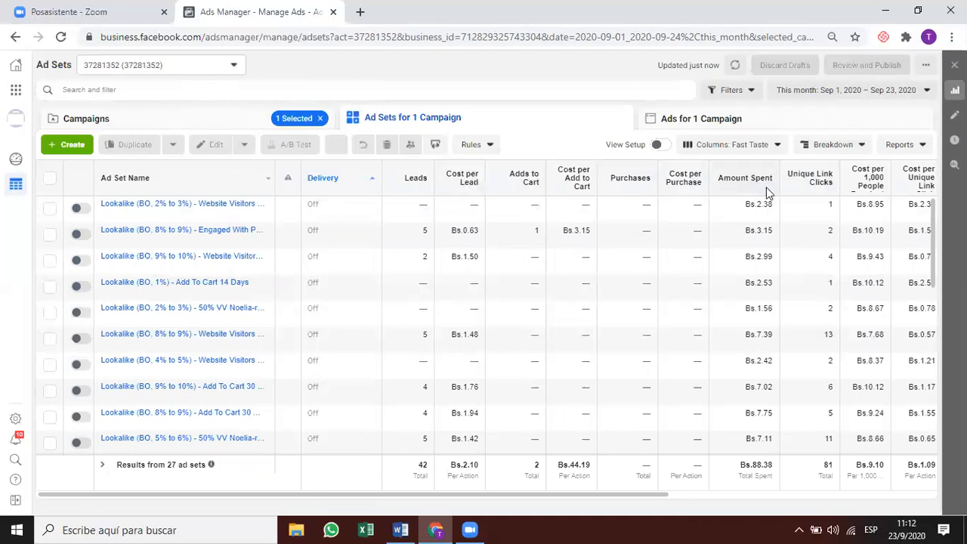
pyautogui.click(244, 122)
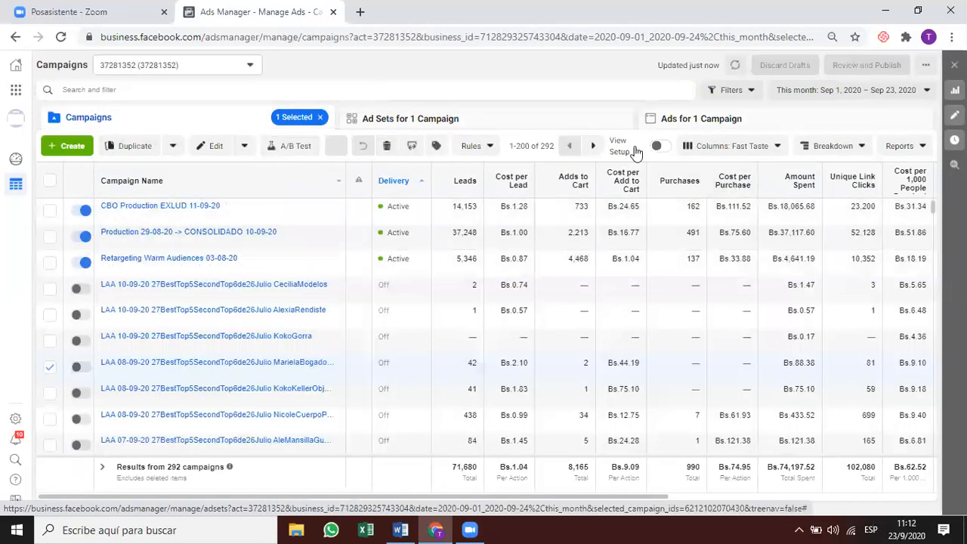
pyautogui.click(455, 117)
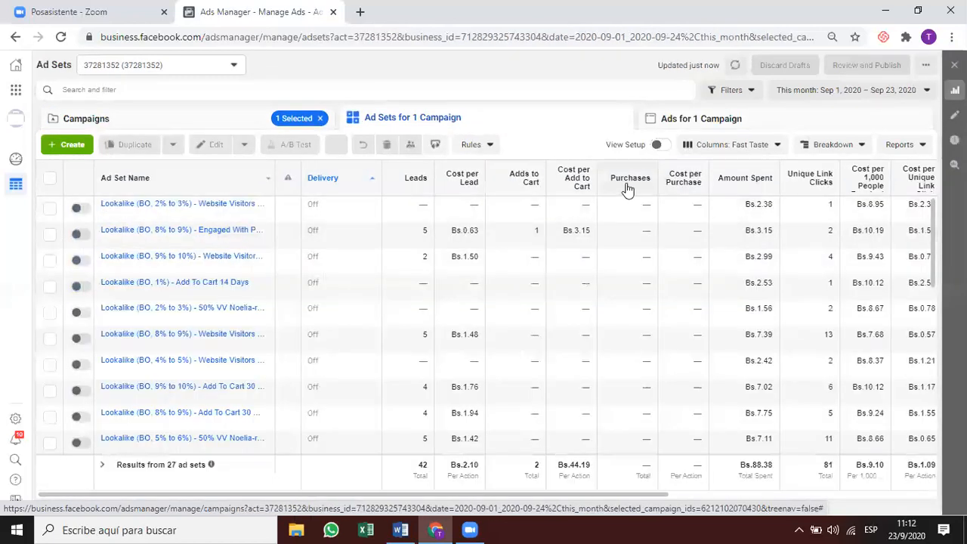
pyautogui.click(626, 181)
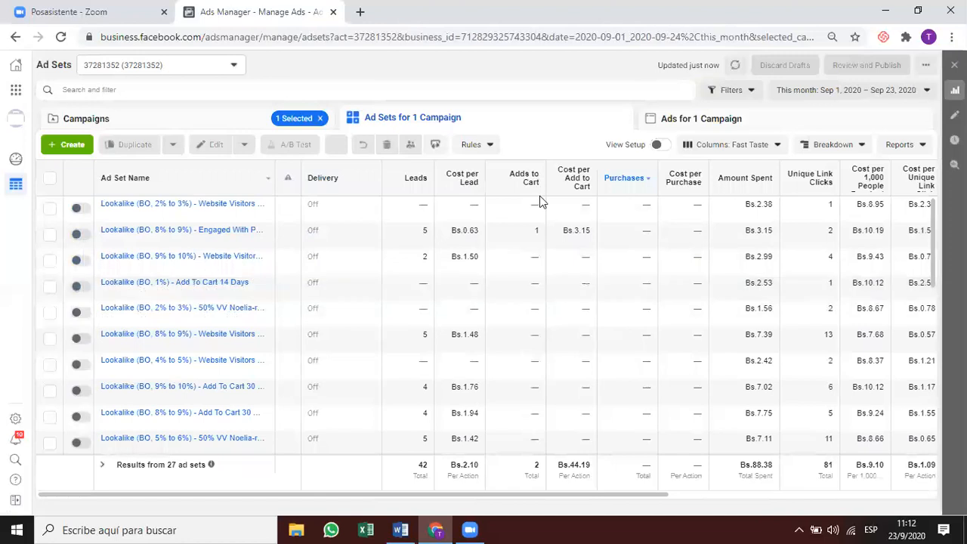
pyautogui.scroll(-1, 605, 265)
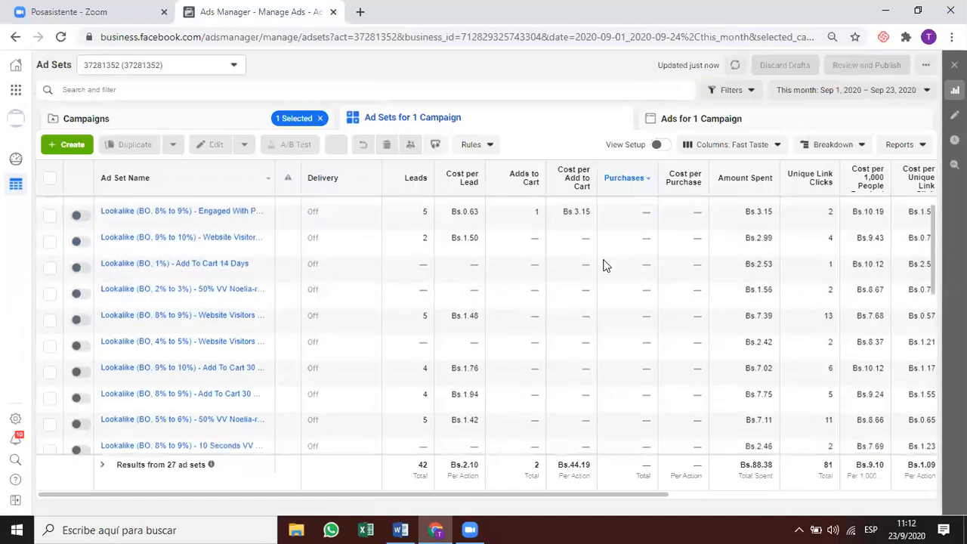
pyautogui.scroll(-3, 604, 266)
pyautogui.moveTo(624, 182)
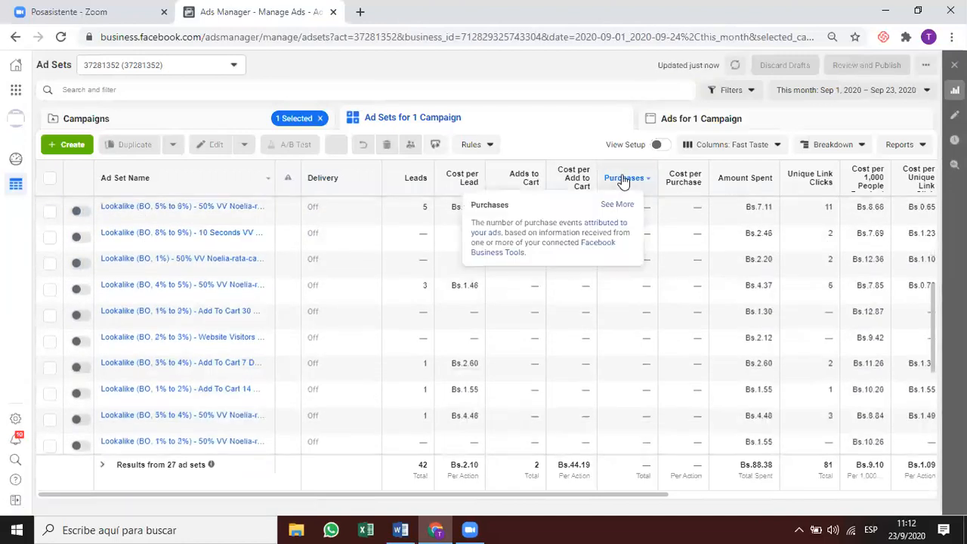
pyautogui.scroll(3, 690, 357)
pyautogui.hscroll(2, 690, 358)
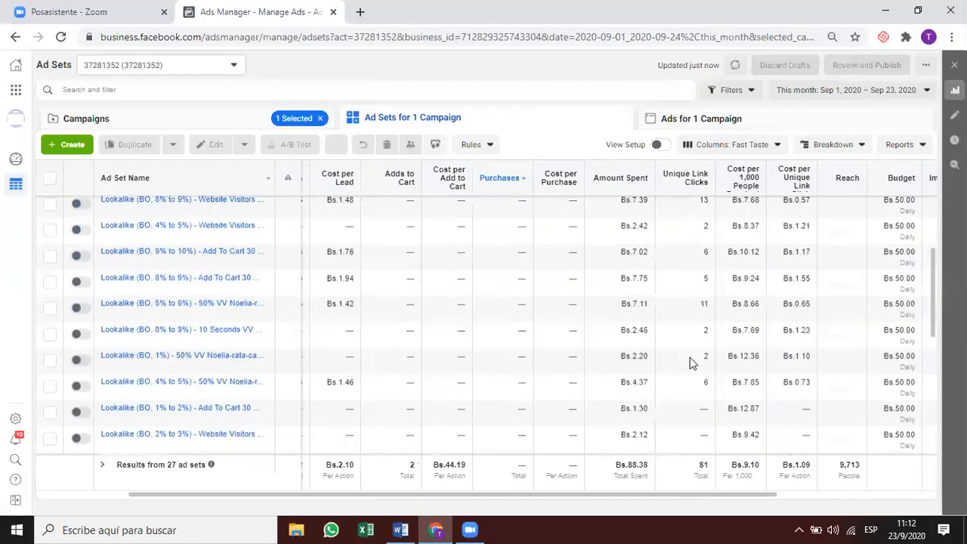
# Check the ad sets of an LAA 07-09-20 campaign, then return to the campaign list.
pyautogui.click(227, 118)
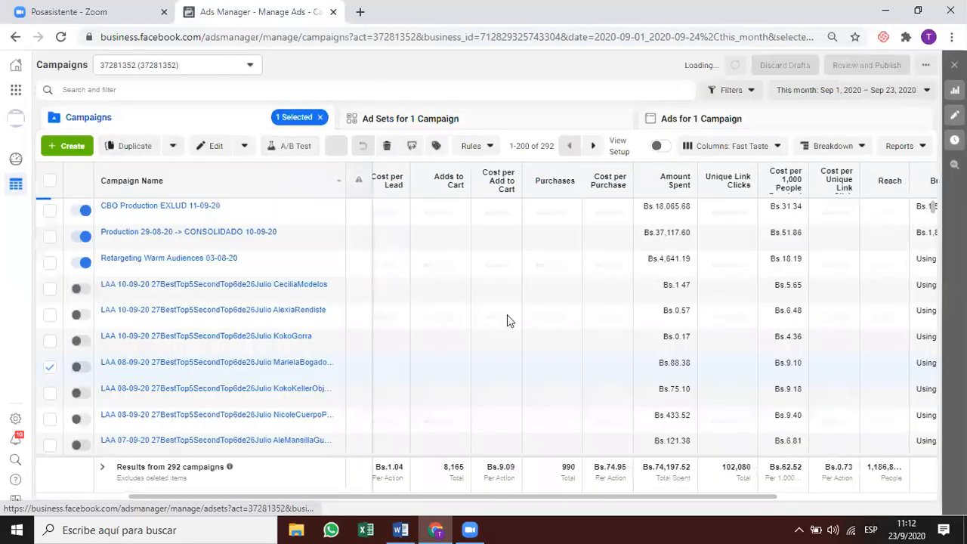
pyautogui.click(598, 393)
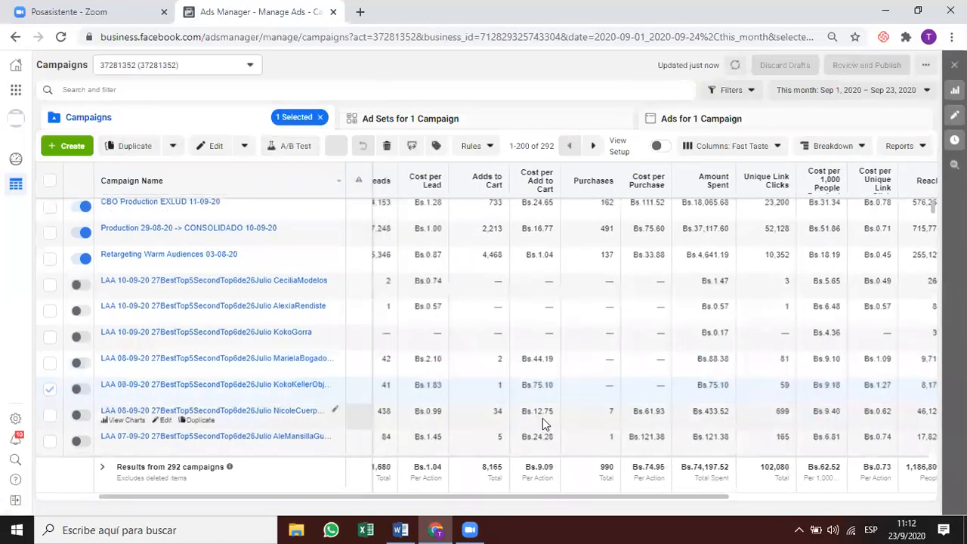
pyautogui.scroll(-1, 543, 418)
pyautogui.click(856, 92)
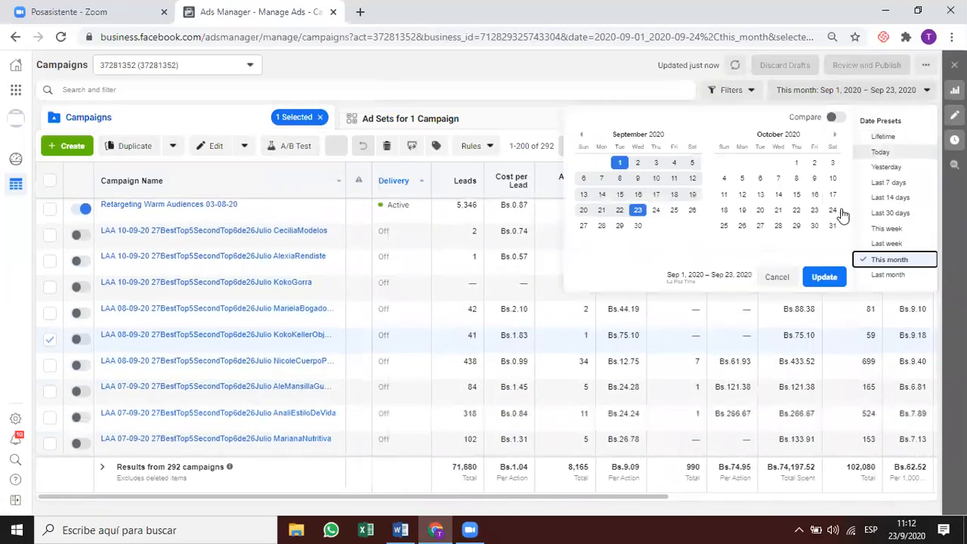
pyautogui.click(569, 417)
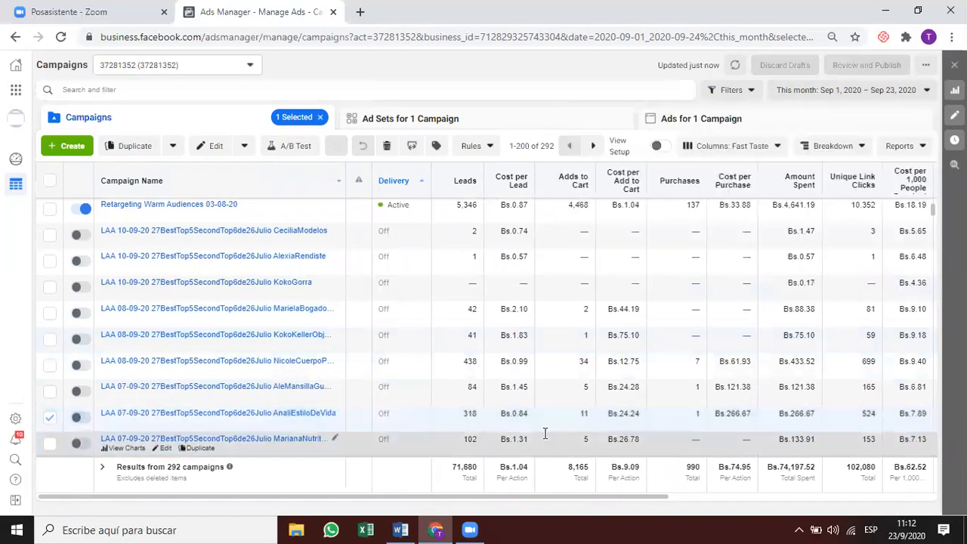
pyautogui.click(471, 125)
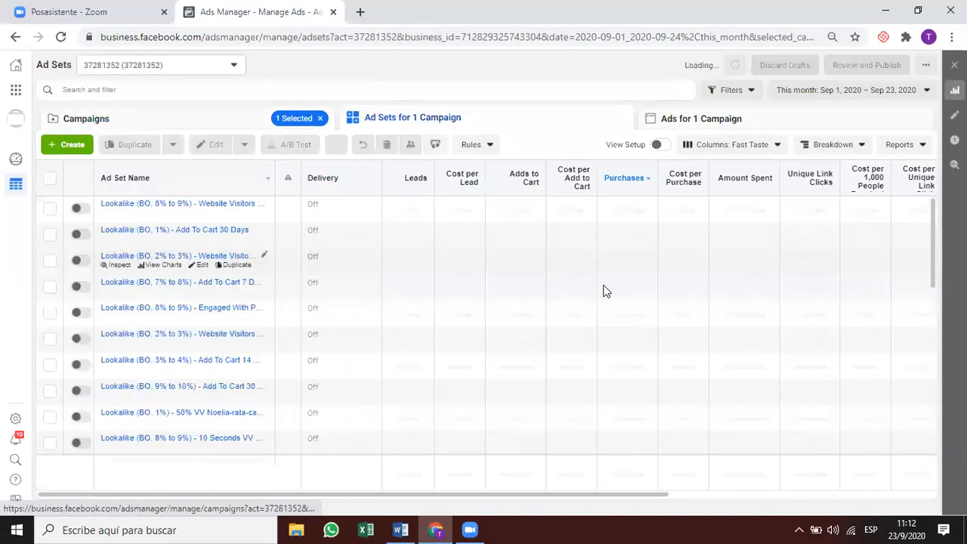
pyautogui.click(639, 210)
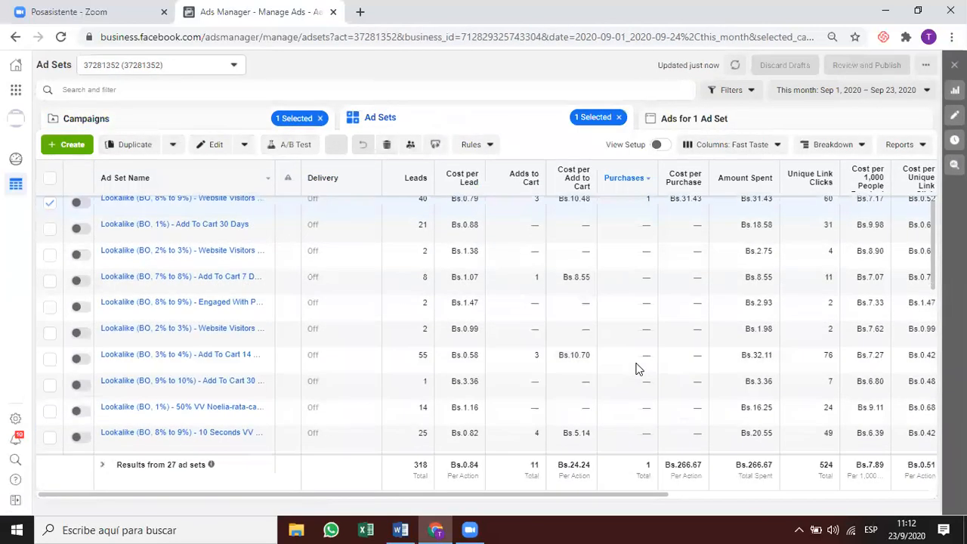
pyautogui.scroll(-1, 637, 367)
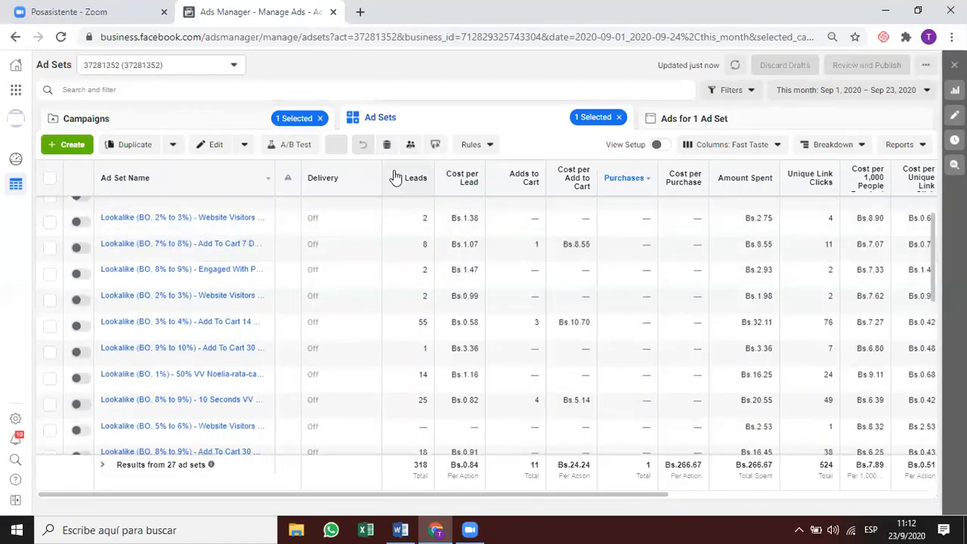
pyautogui.click(232, 125)
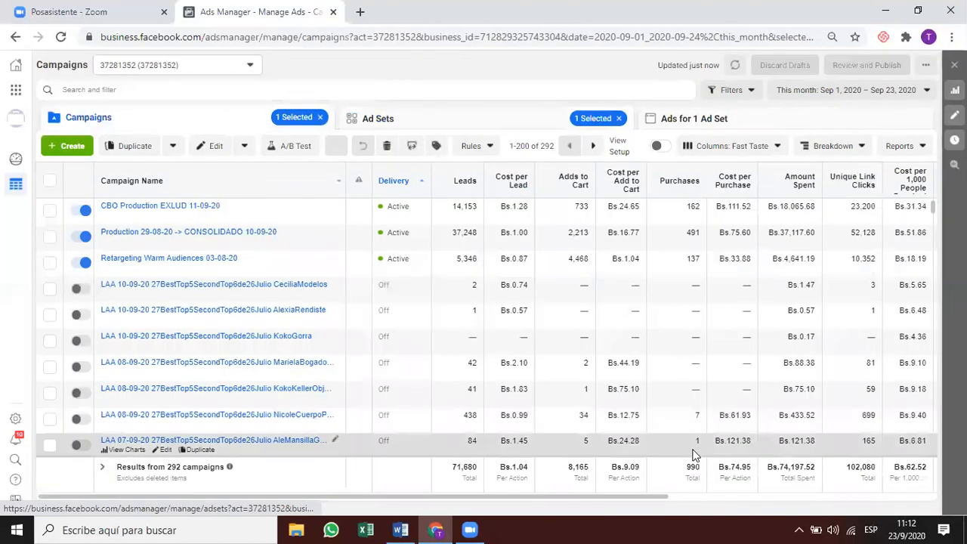
pyautogui.scroll(-3, 695, 454)
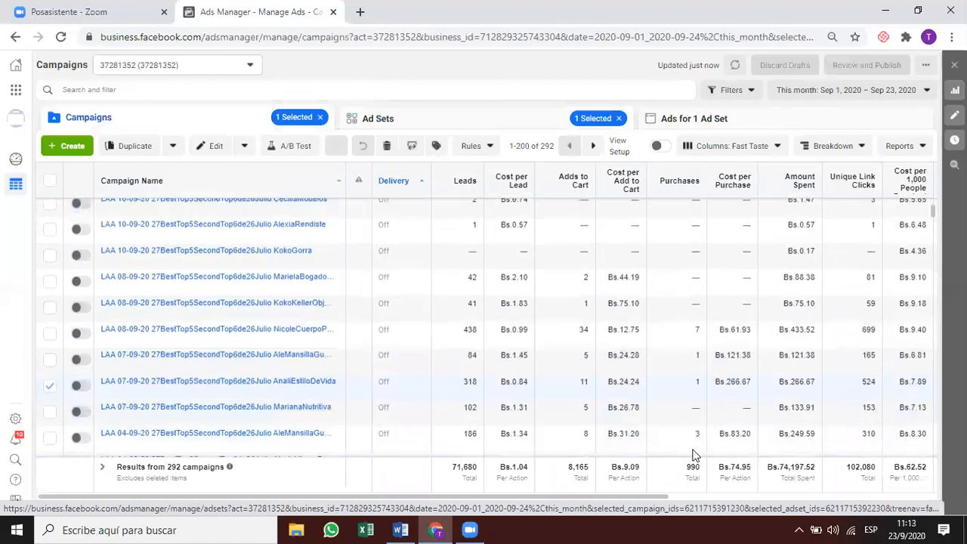
pyautogui.scroll(-6, 695, 454)
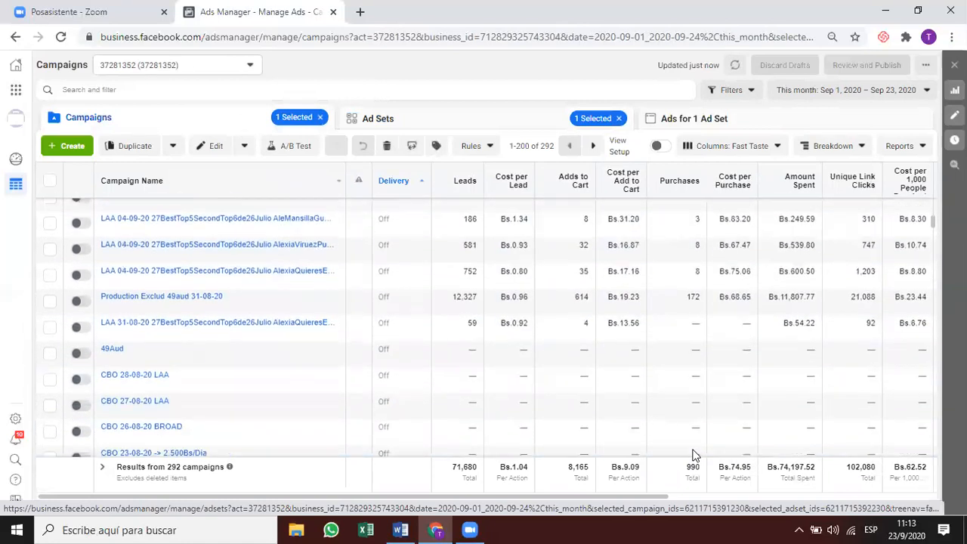
pyautogui.scroll(-12, 694, 456)
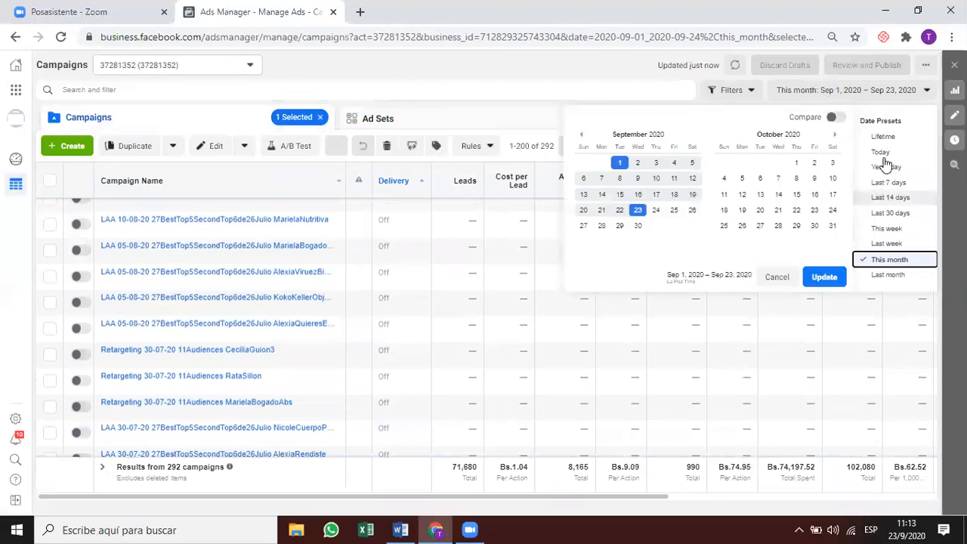
# Switch the report to Lifetime (Dec 19, 2008 – Sep 23, 2020) and sort campaigns by Cost per Purchase.
pyautogui.click(883, 138)
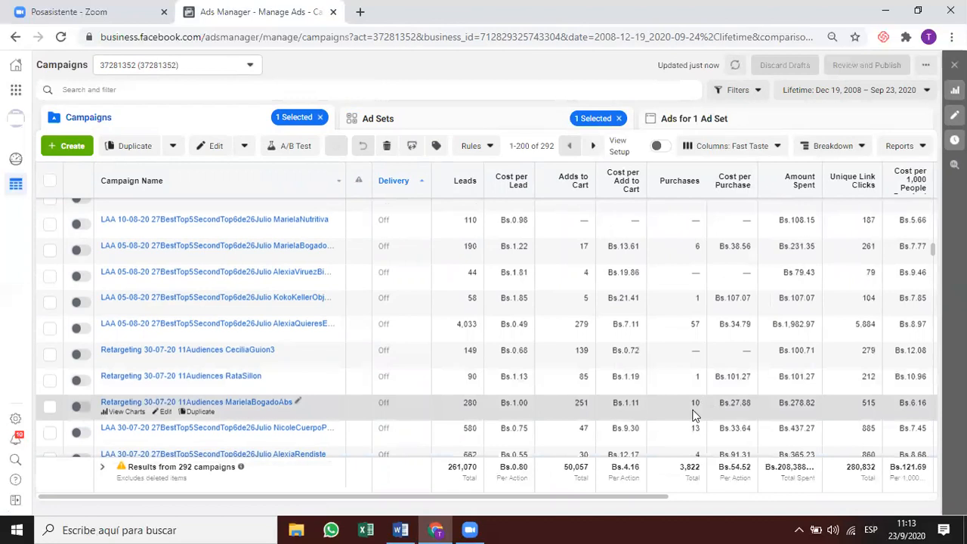
pyautogui.click(734, 183)
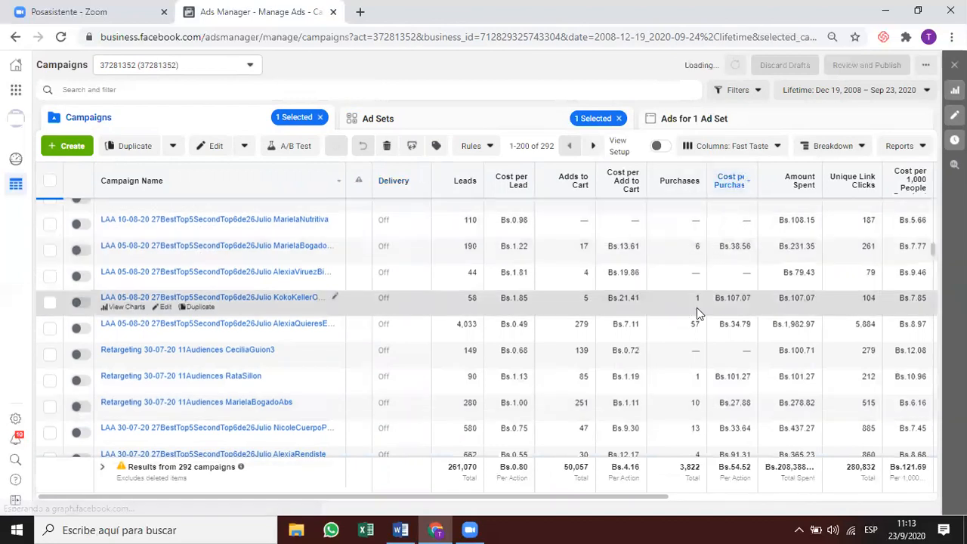
pyautogui.hscroll(5, 697, 307)
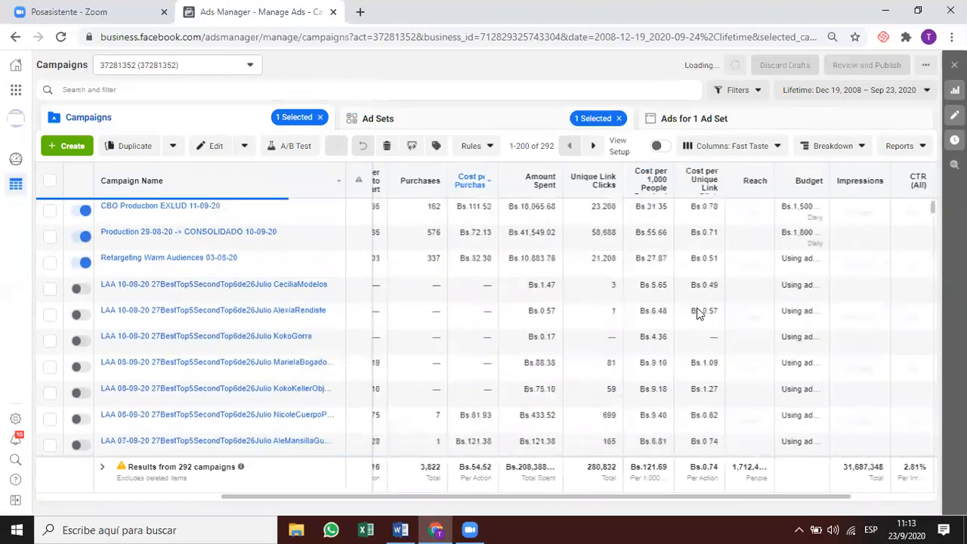
pyautogui.hscroll(3, 697, 308)
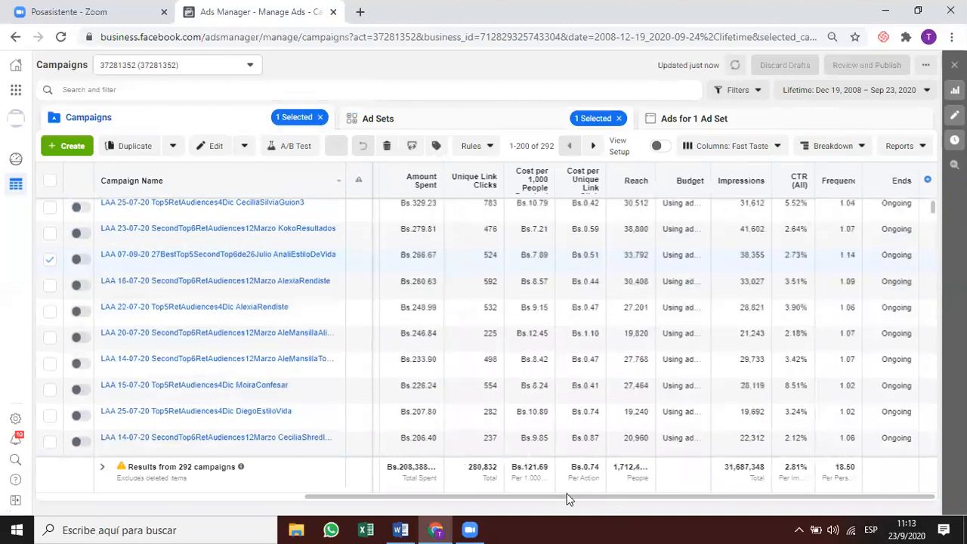
pyautogui.hscroll(-2, 568, 500)
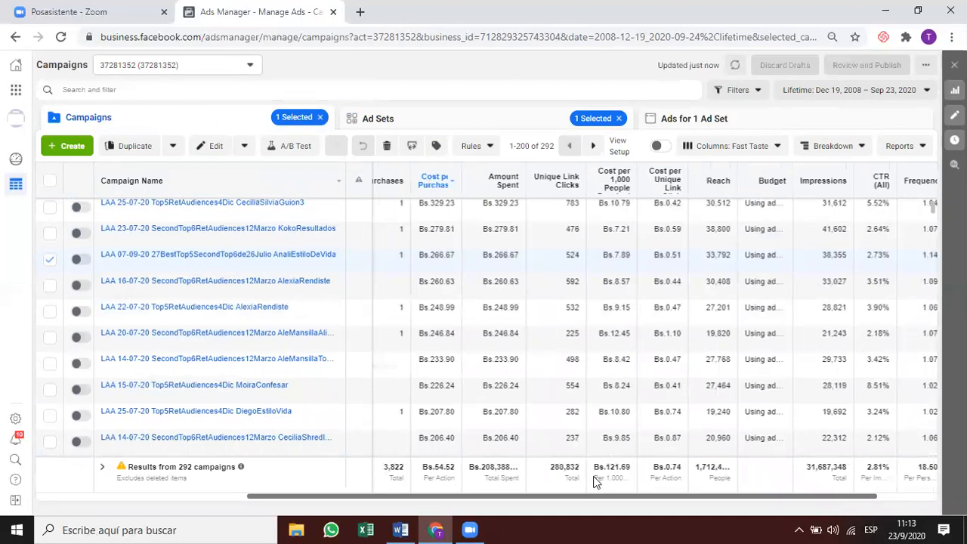
pyautogui.moveTo(598, 497); pyautogui.dragTo(441, 490)
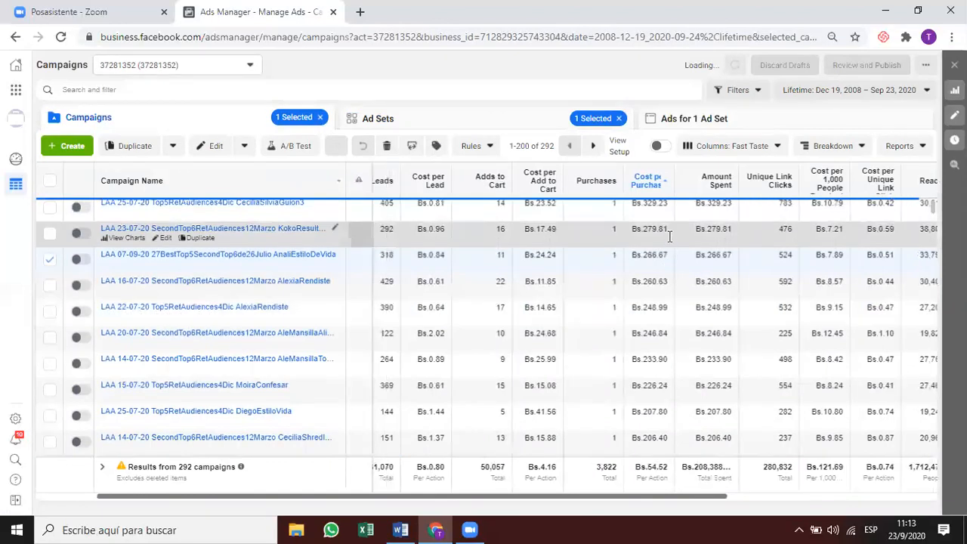
pyautogui.hscroll(4, 612, 233)
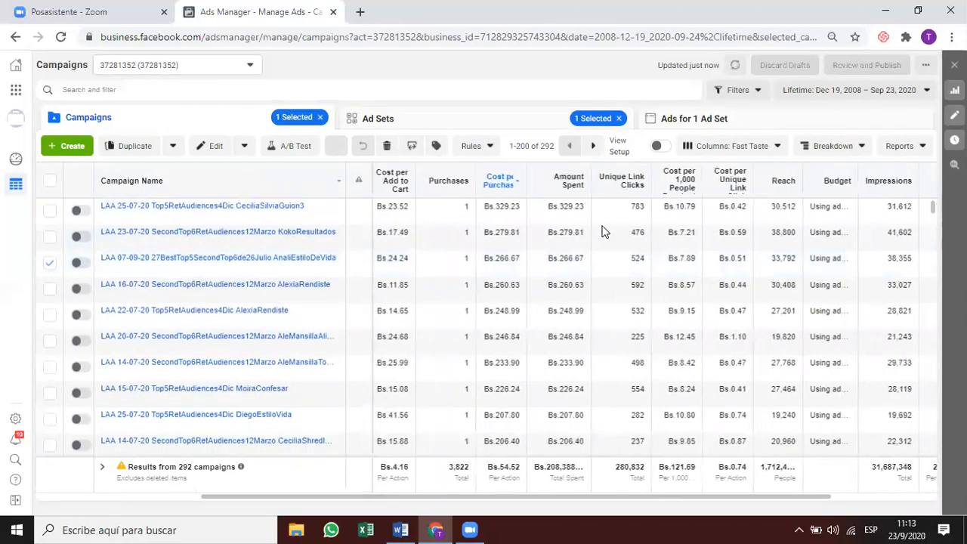
# Reverse the Cost per Purchase sort order and scroll through the campaigns.
pyautogui.click(495, 185)
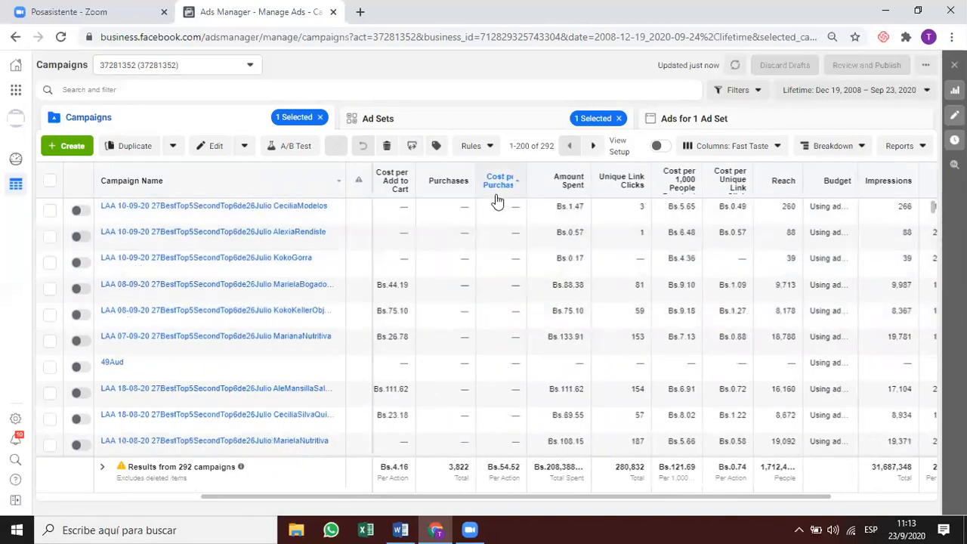
pyautogui.scroll(-1, 500, 242)
pyautogui.hscroll(-2, 502, 280)
pyautogui.hscroll(-1, 502, 288)
pyautogui.scroll(-1, 501, 286)
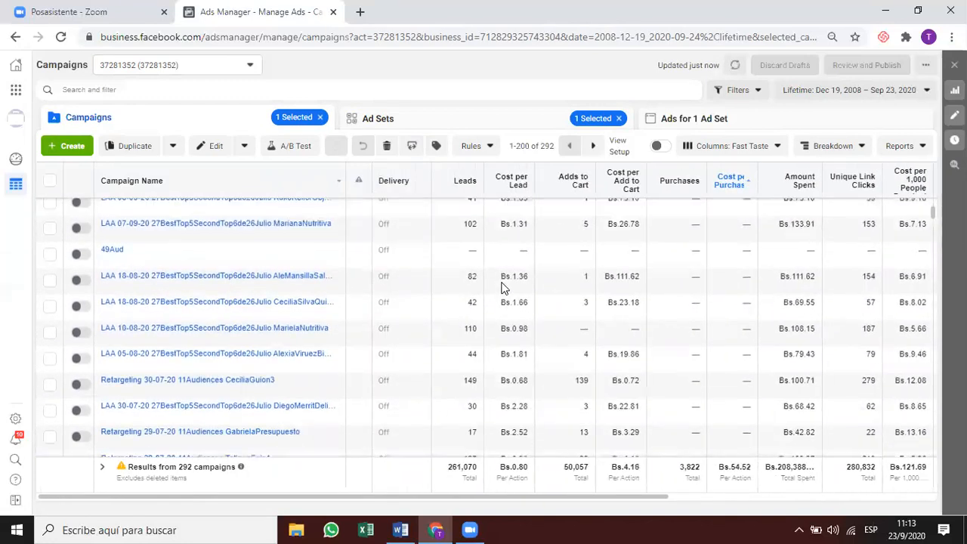
# Scroll the sorted campaigns and tick LAA 16-07-20 SecondTop6RetAudiences12Marzo KokoResultados (115 purchases, Bs.29.03).
pyautogui.click(933, 226)
pyautogui.moveTo(933, 229); pyautogui.dragTo(927, 328)
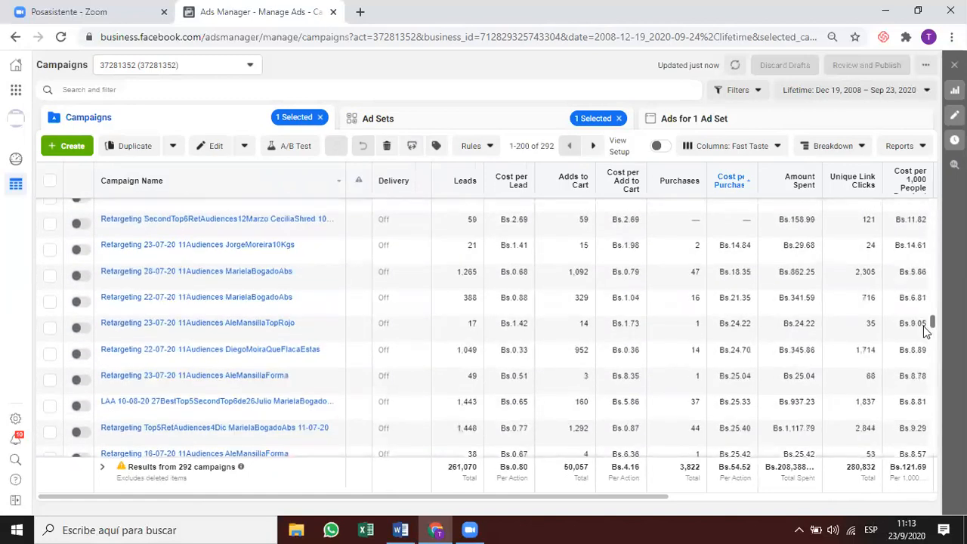
pyautogui.scroll(-2, 731, 258)
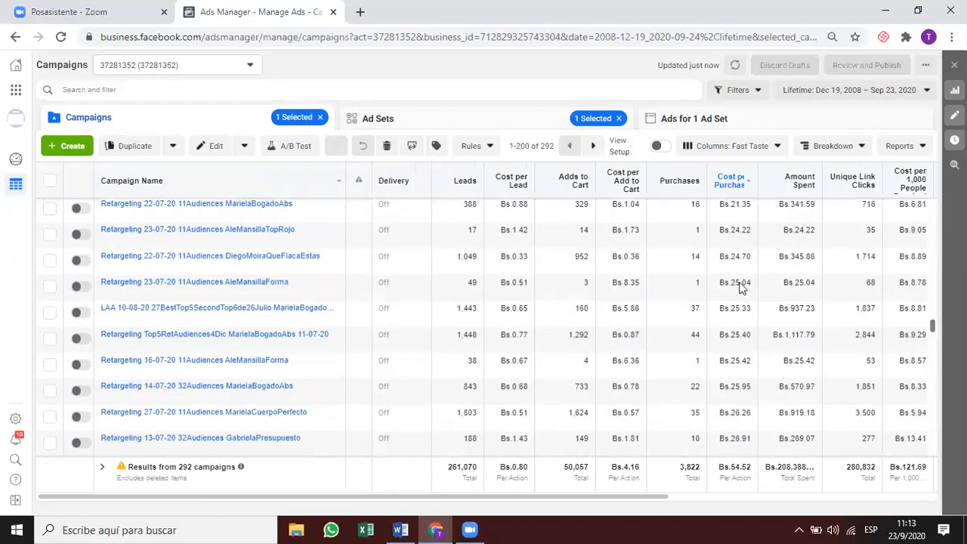
pyautogui.scroll(1, 743, 289)
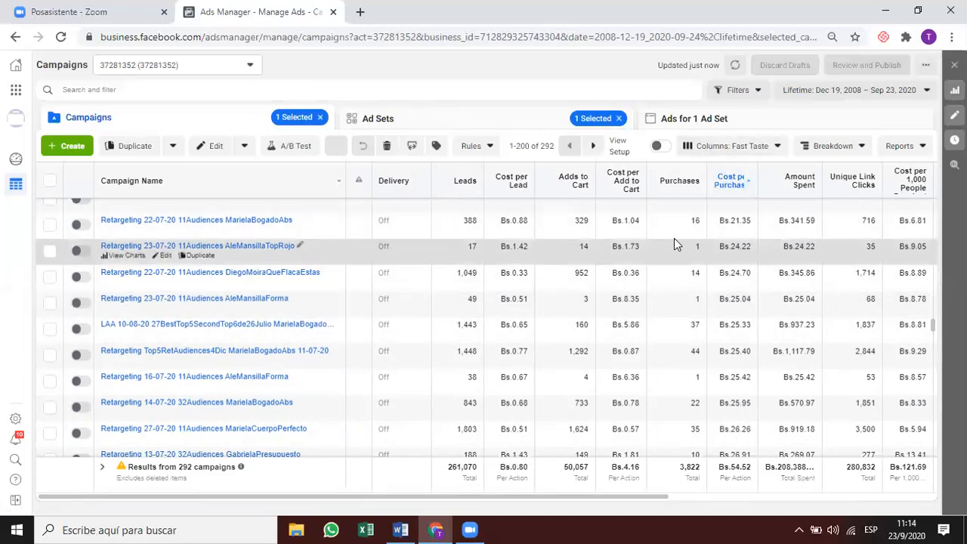
pyautogui.click(691, 353)
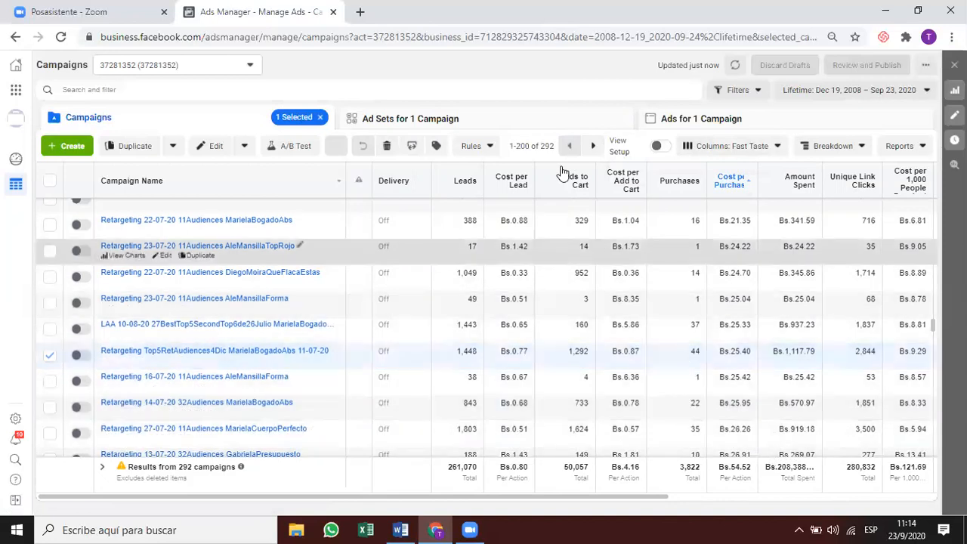
pyautogui.scroll(-1, 666, 412)
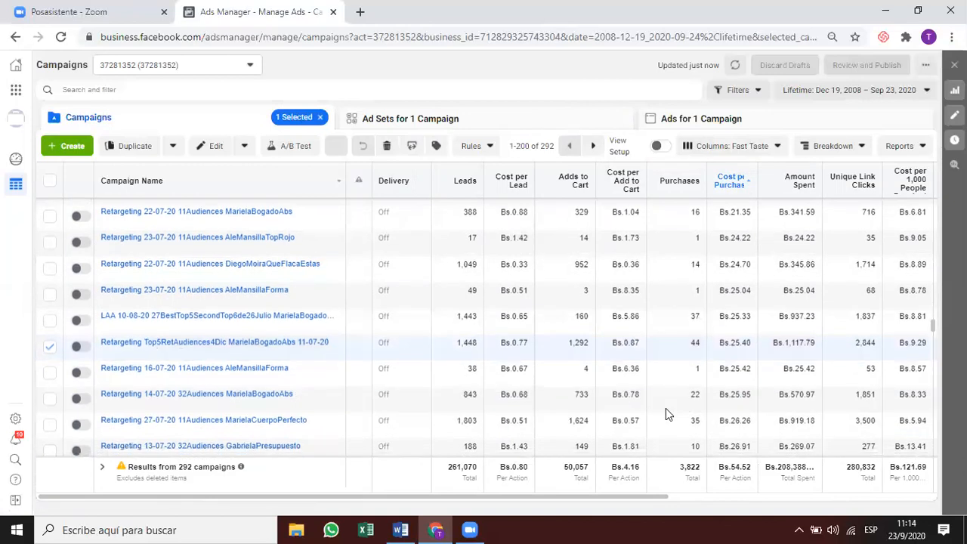
pyautogui.scroll(-1, 666, 408)
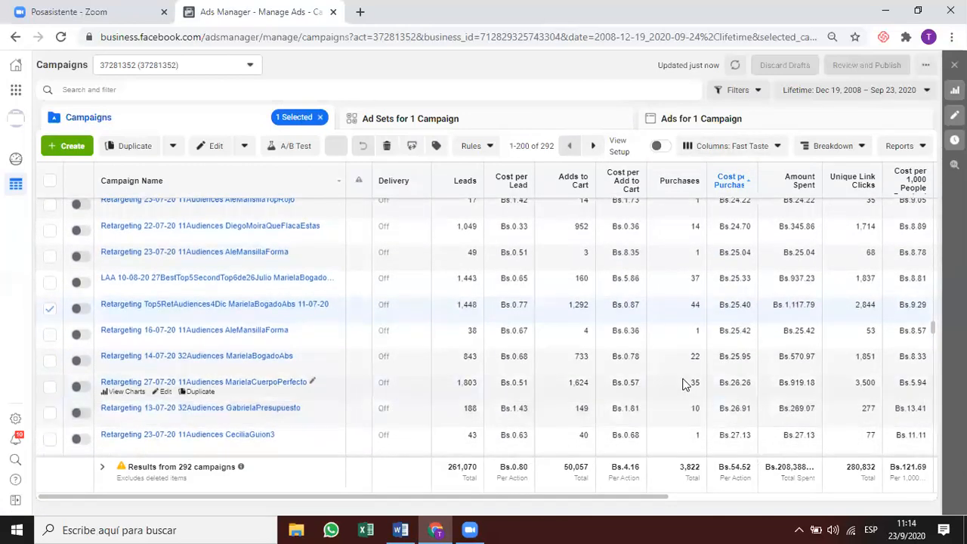
pyautogui.scroll(-10, 689, 408)
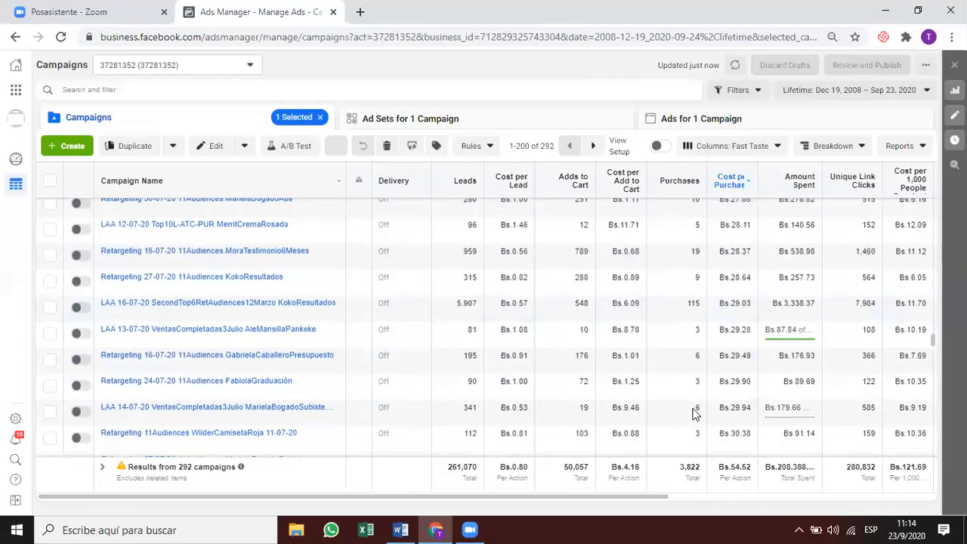
pyautogui.click(698, 303)
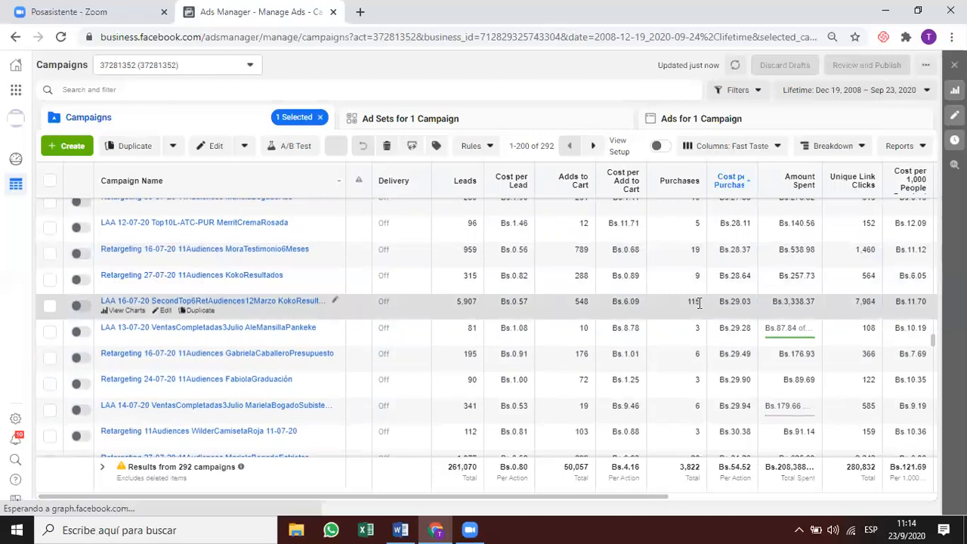
# Open the campaign's ad sets sorted by Cost per Purchase, with the order reversed.
pyautogui.click(585, 127)
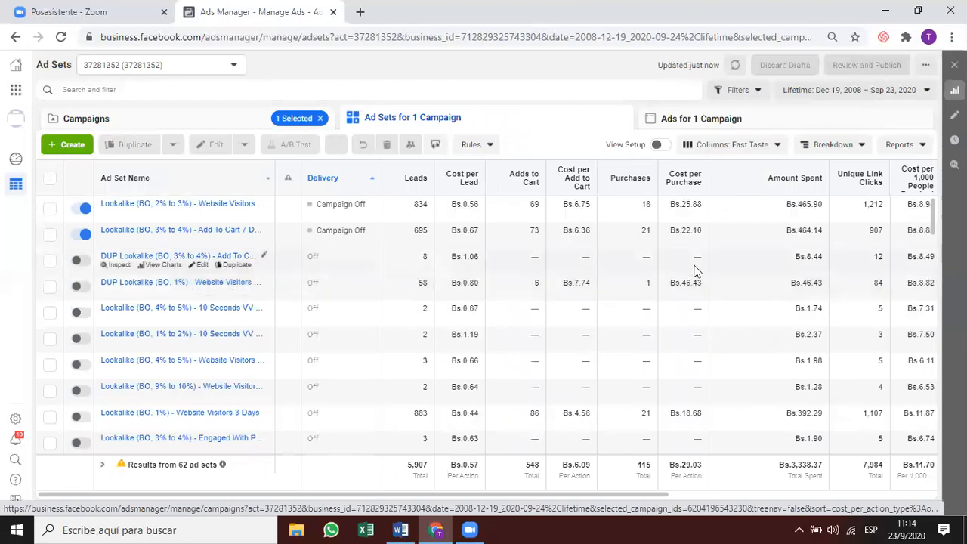
pyautogui.click(680, 180)
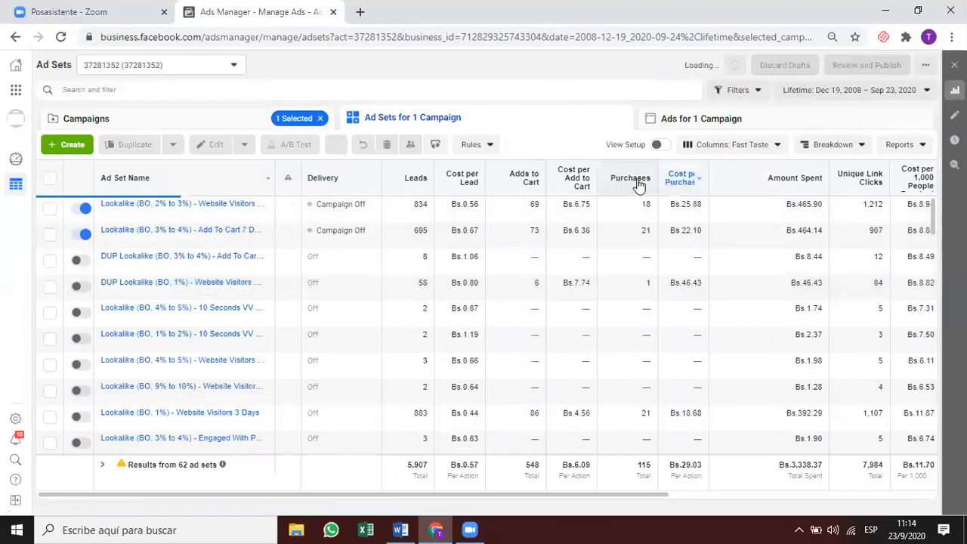
pyautogui.click(680, 179)
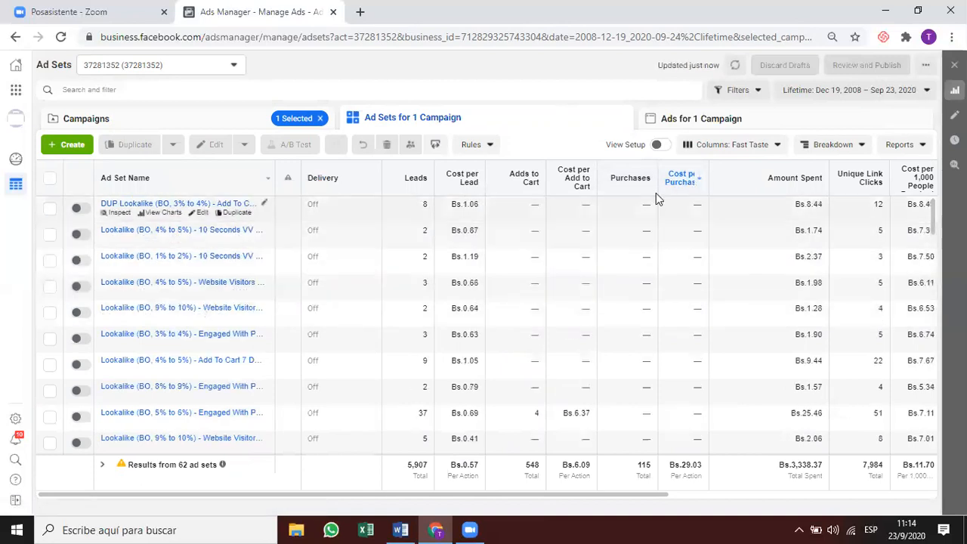
pyautogui.scroll(-2, 629, 310)
pyautogui.scroll(-3, 630, 313)
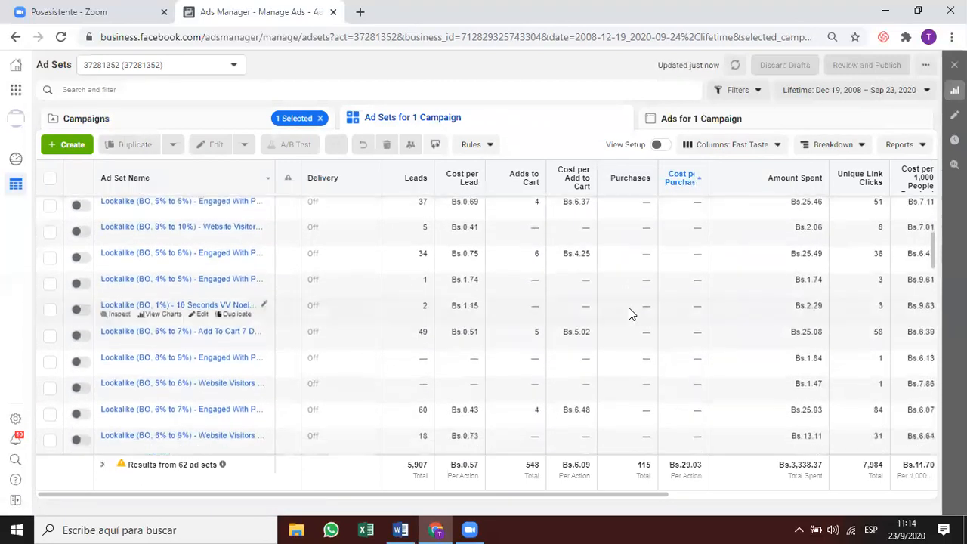
pyautogui.scroll(-3, 631, 313)
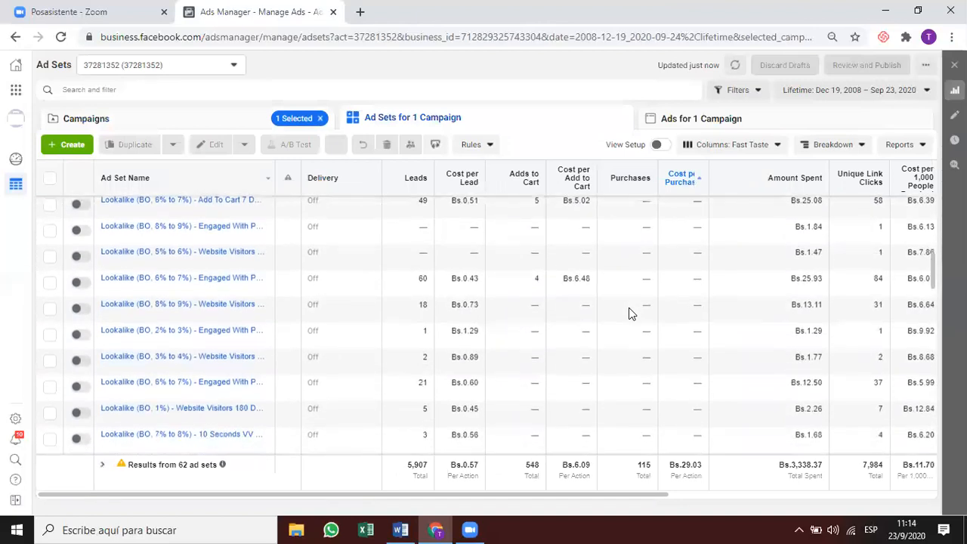
pyautogui.scroll(-5, 631, 314)
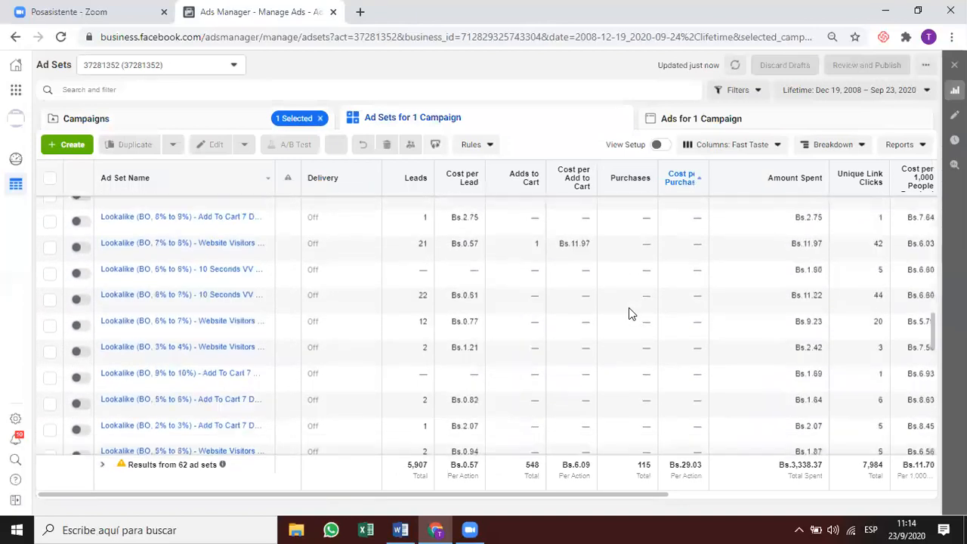
pyautogui.scroll(-5, 631, 313)
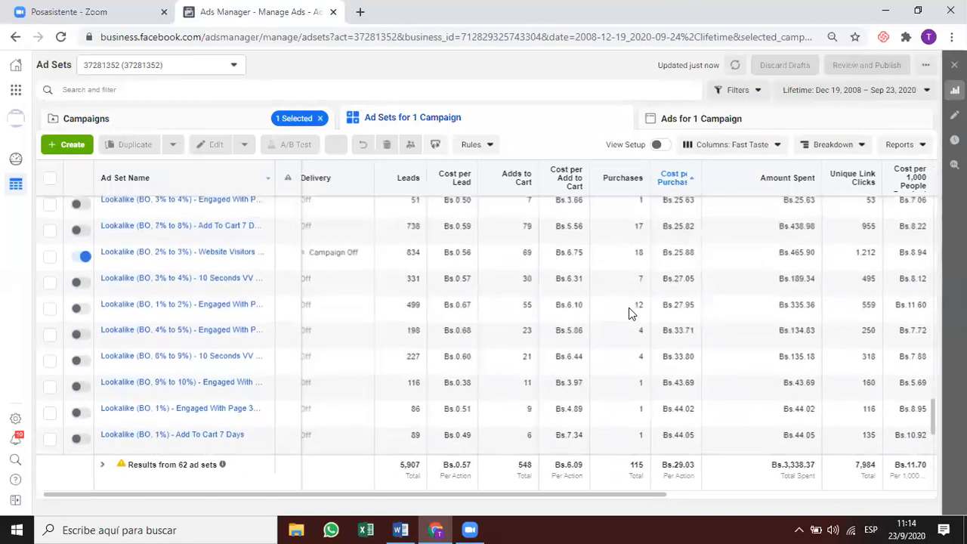
pyautogui.scroll(1, 628, 307)
pyautogui.hscroll(1, 629, 307)
# Look at the ads of the 7% to 8% Add To Cart ad set, then return to ad sets.
pyautogui.click(627, 238)
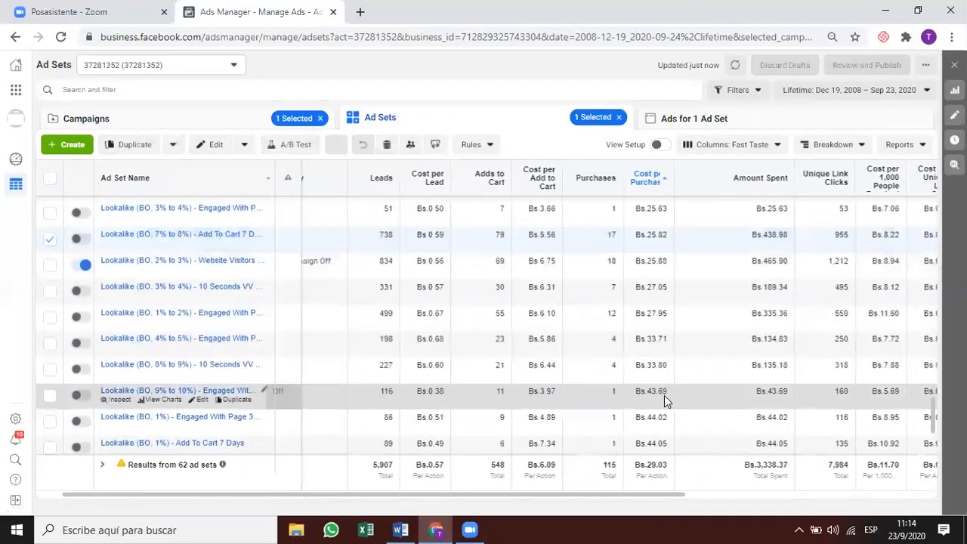
pyautogui.click(721, 118)
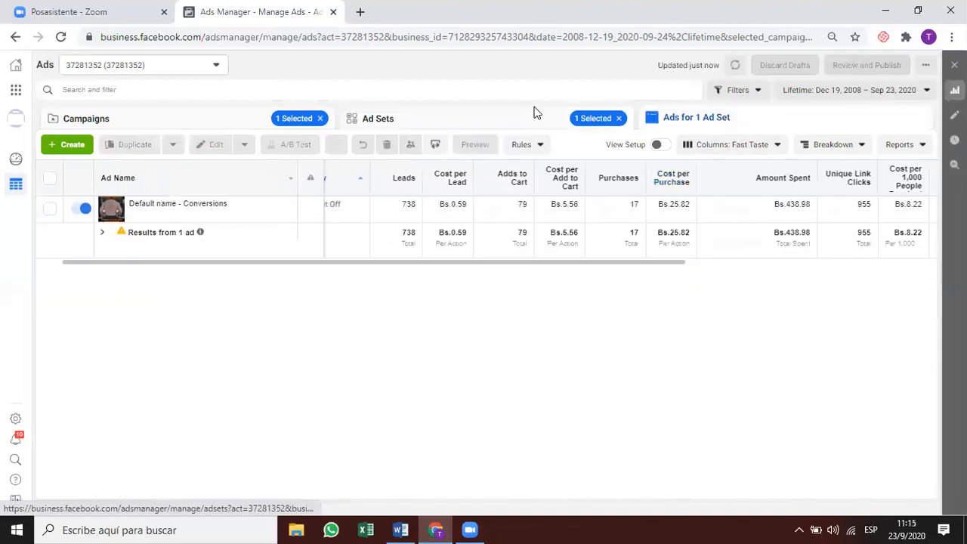
pyautogui.click(533, 112)
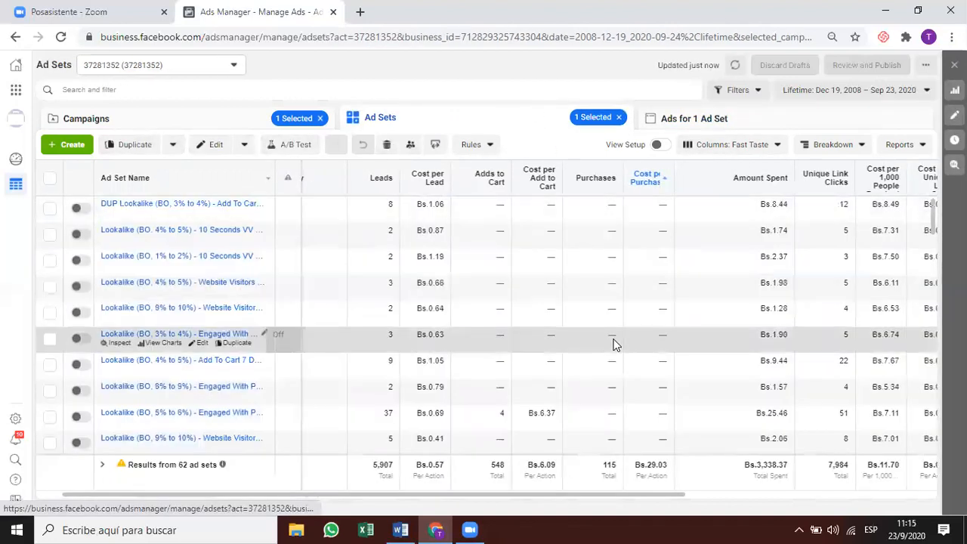
# Tick the Lookalike (BO, 1%) - Website Visitors 3 Days ad set and show its single ad.
pyautogui.scroll(-3, 615, 344)
pyautogui.scroll(-3, 615, 355)
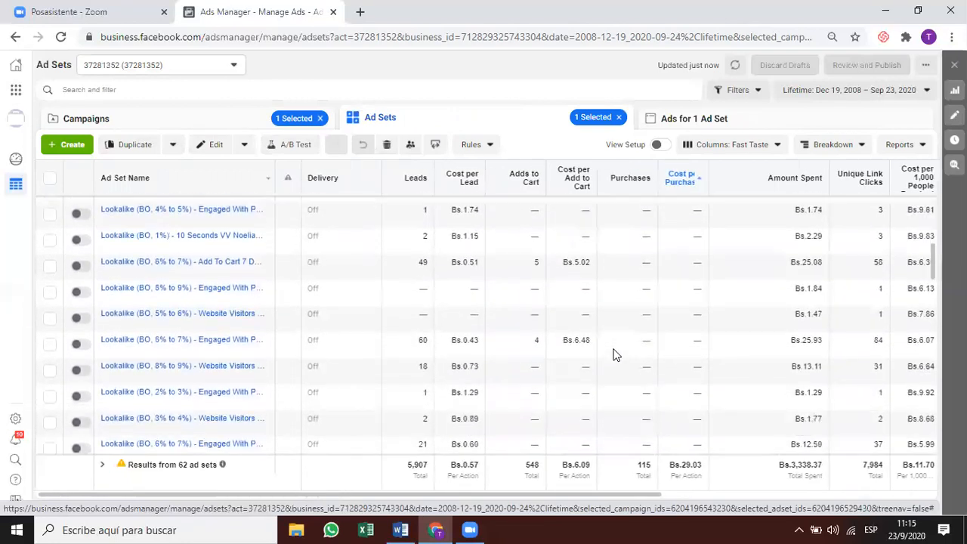
pyautogui.scroll(-3, 615, 356)
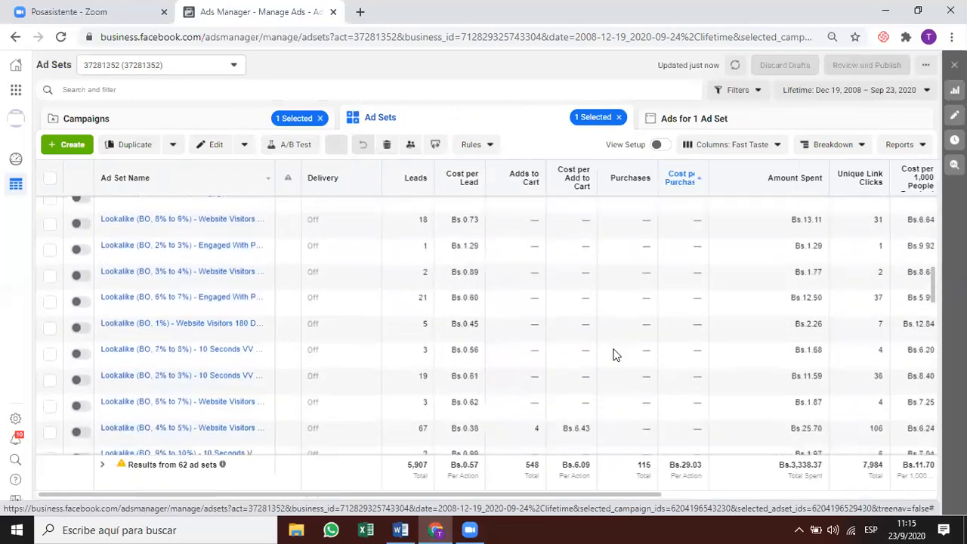
pyautogui.scroll(-3, 615, 356)
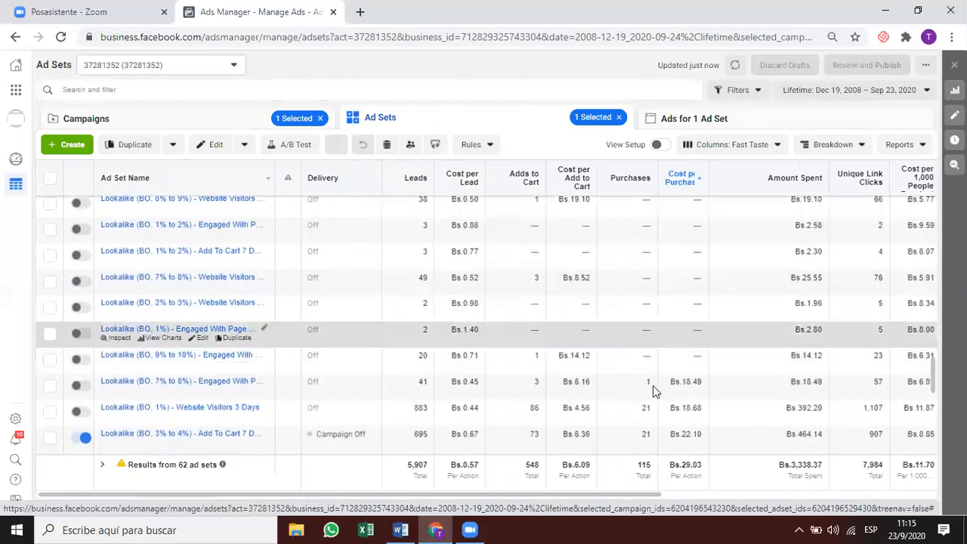
pyautogui.scroll(-1, 663, 404)
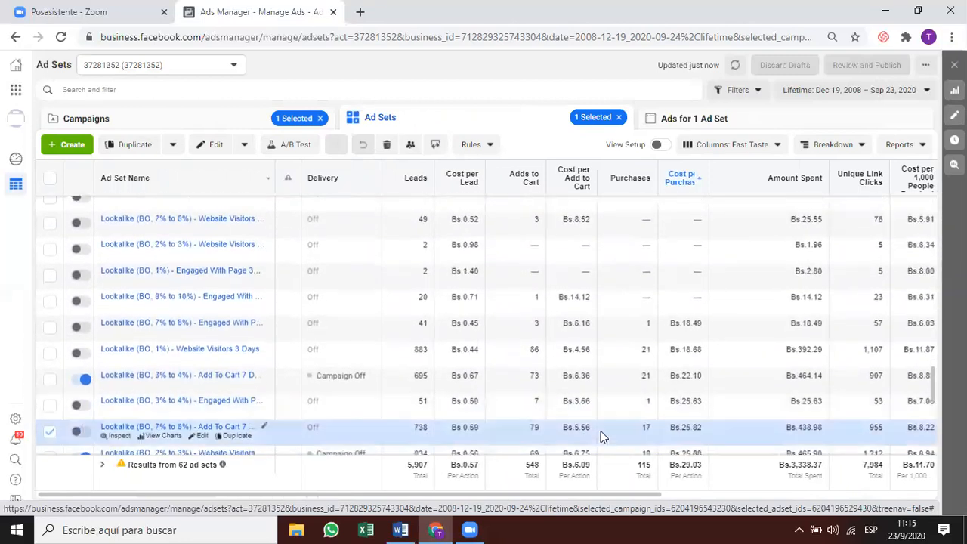
pyautogui.scroll(-1, 574, 385)
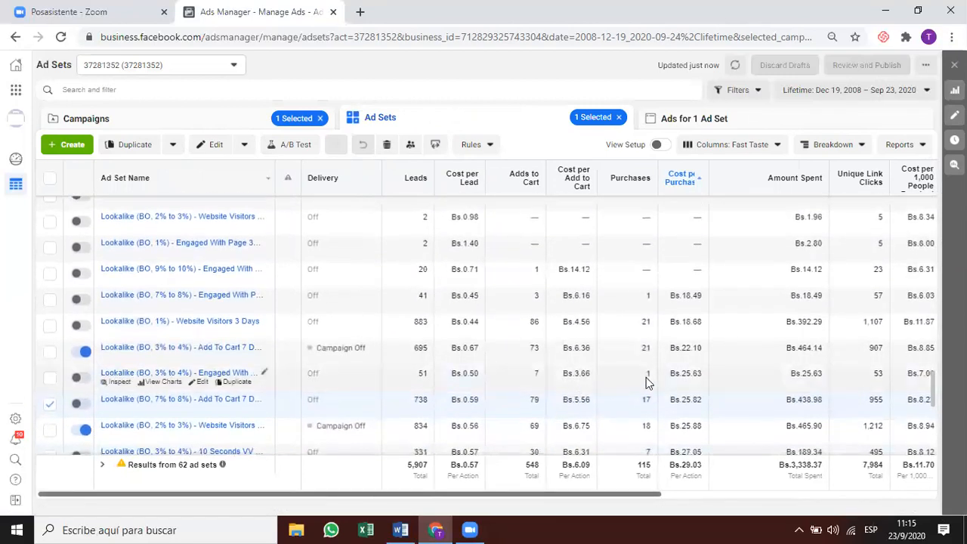
pyautogui.click(672, 346)
pyautogui.click(690, 330)
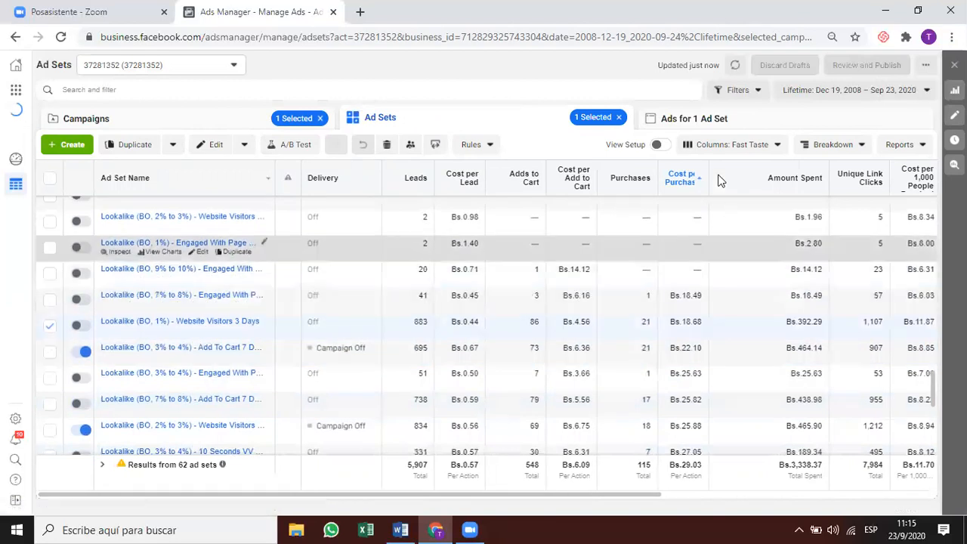
pyautogui.click(717, 119)
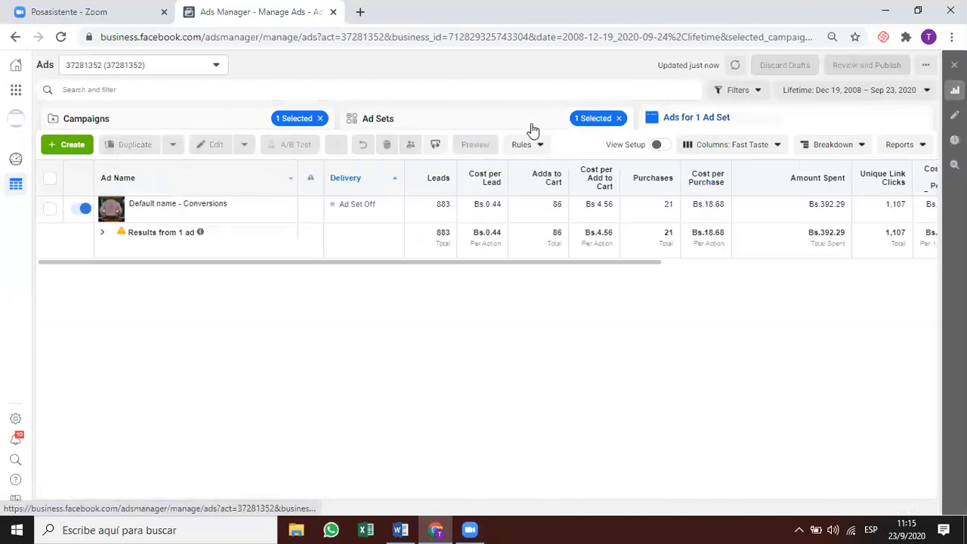
# Select the Default name - Conversions ad and set the report range to Jul 1 – Jul 31, 2020.
pyautogui.click(674, 213)
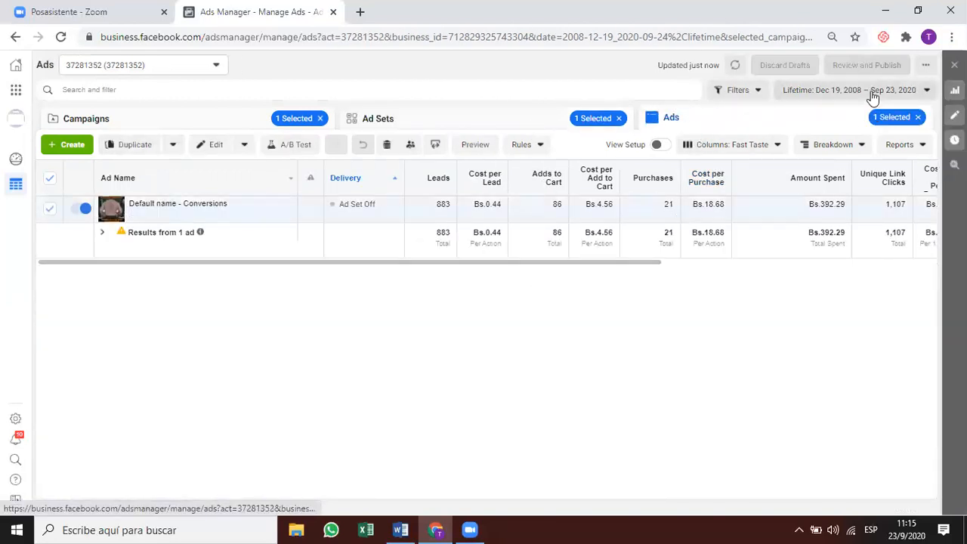
pyautogui.click(869, 91)
pyautogui.click(878, 258)
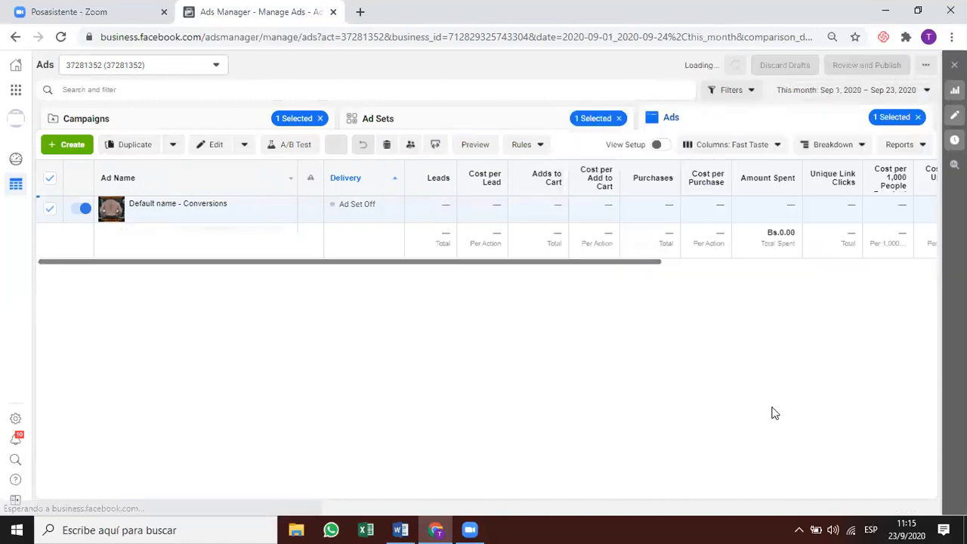
pyautogui.click(843, 92)
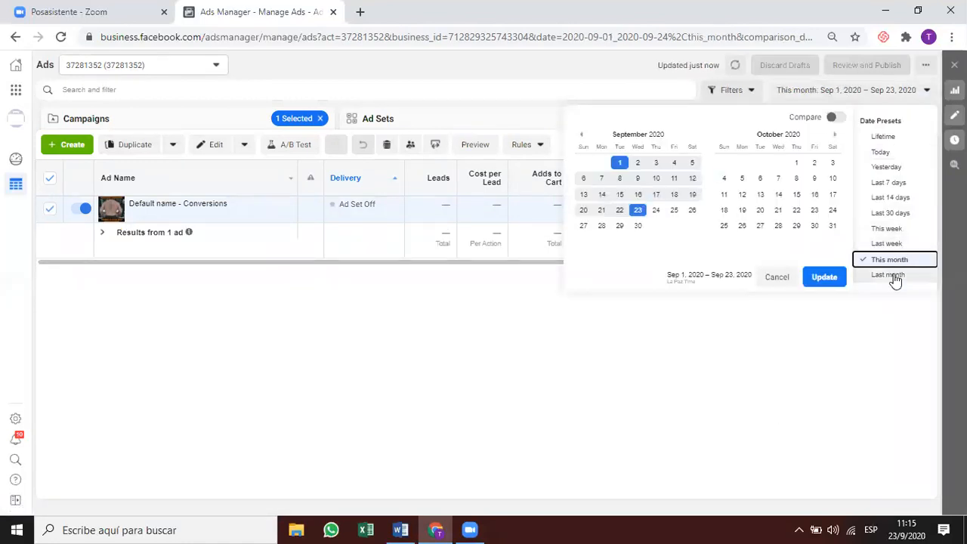
pyautogui.click(894, 277)
pyautogui.click(817, 92)
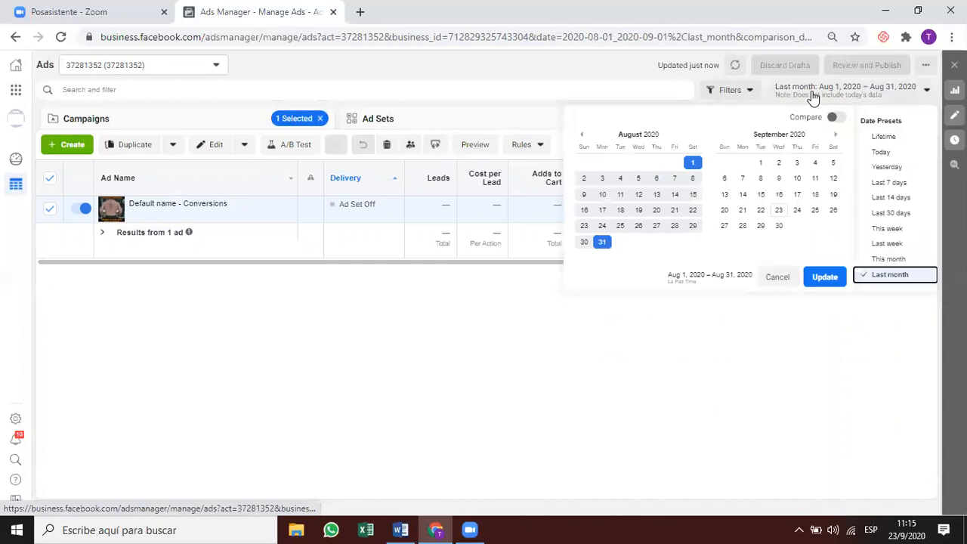
pyautogui.click(583, 136)
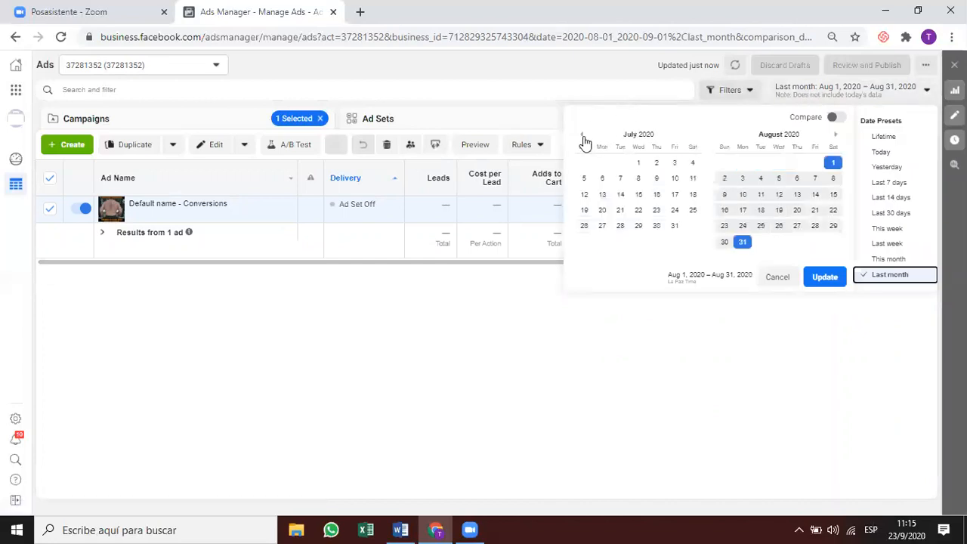
pyautogui.click(639, 163)
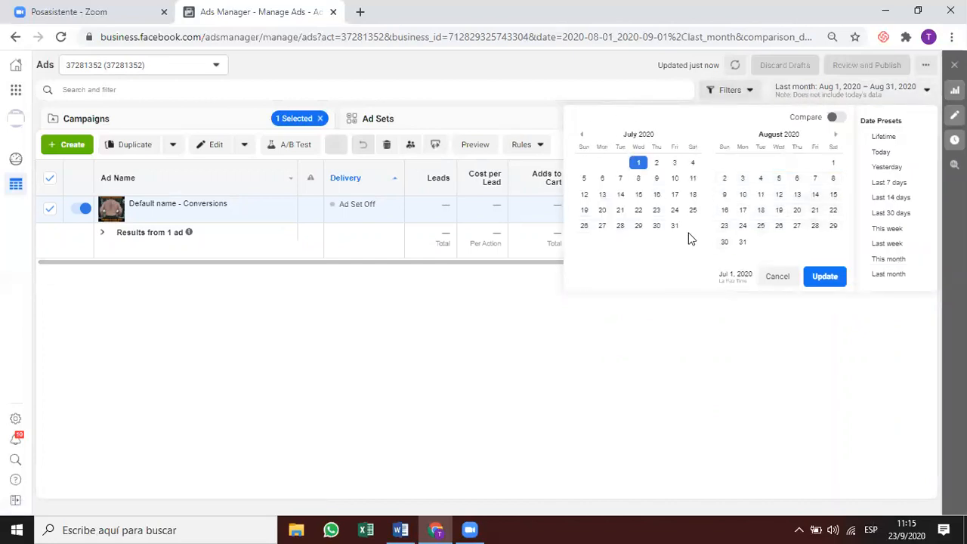
pyautogui.click(822, 276)
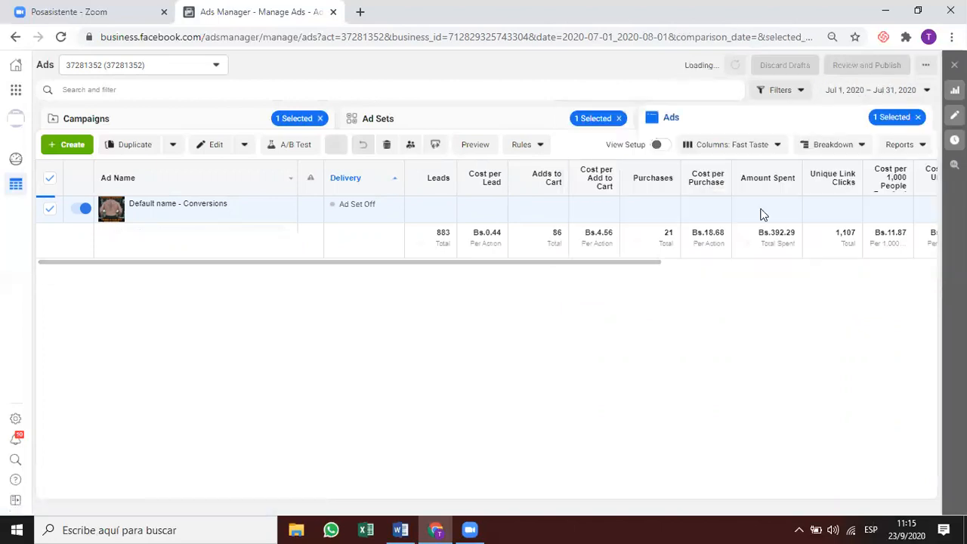
# Highlight the ad's 21 purchases and Bs.18.68 cost per purchase, then move to the ad set list.
pyautogui.doubleClick(673, 204)
pyautogui.moveTo(696, 204); pyautogui.dragTo(724, 206)
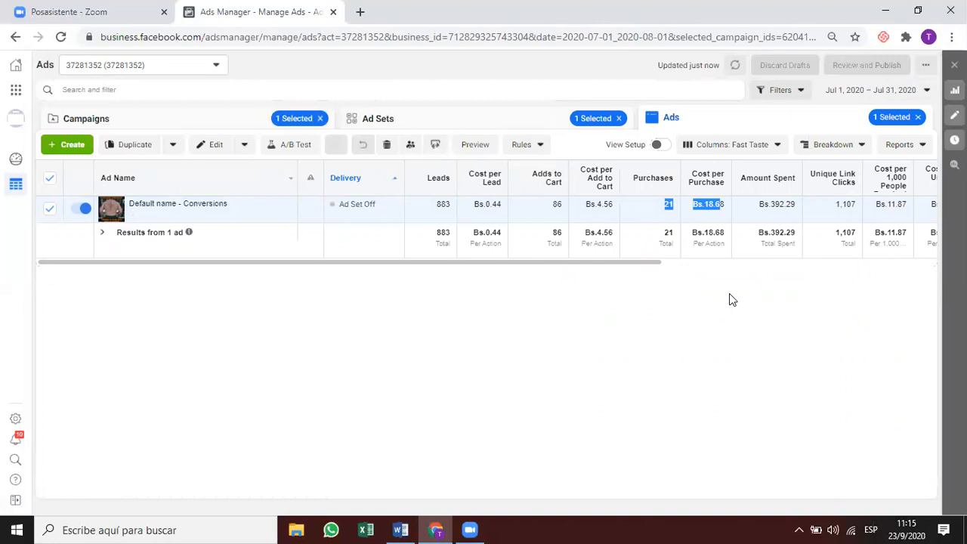
pyautogui.moveTo(612, 262)
pyautogui.mouseDown()
pyautogui.moveTo(782, 266)
pyautogui.moveTo(631, 262)
pyautogui.mouseUp()
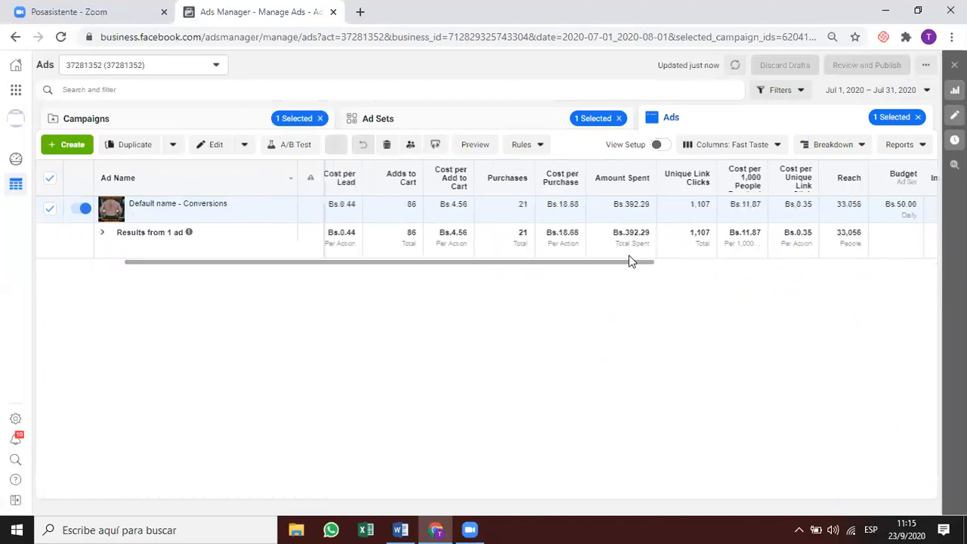
pyautogui.click(439, 123)
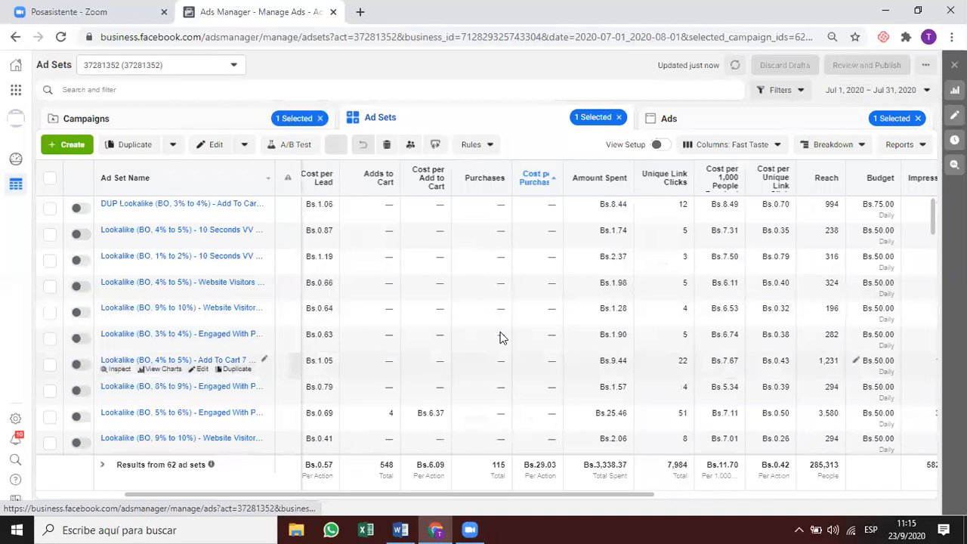
# Inspect the Website Visitors 3 Days ad set to see its July daily cost-per-purchase chart.
pyautogui.hscroll(-3, 501, 337)
pyautogui.scroll(-5, 501, 337)
pyautogui.scroll(-10, 536, 367)
pyautogui.scroll(-5, 536, 370)
pyautogui.scroll(-5, 536, 370)
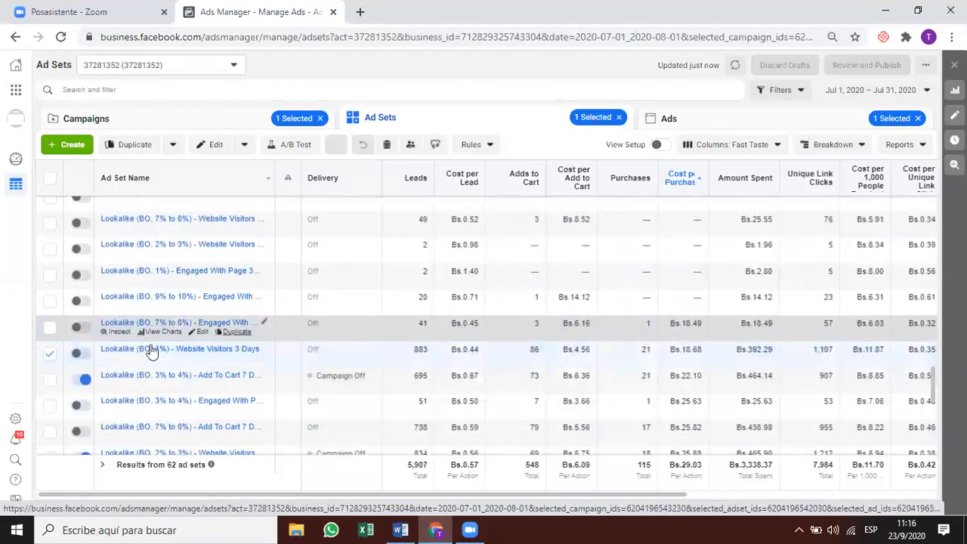
pyautogui.click(119, 357)
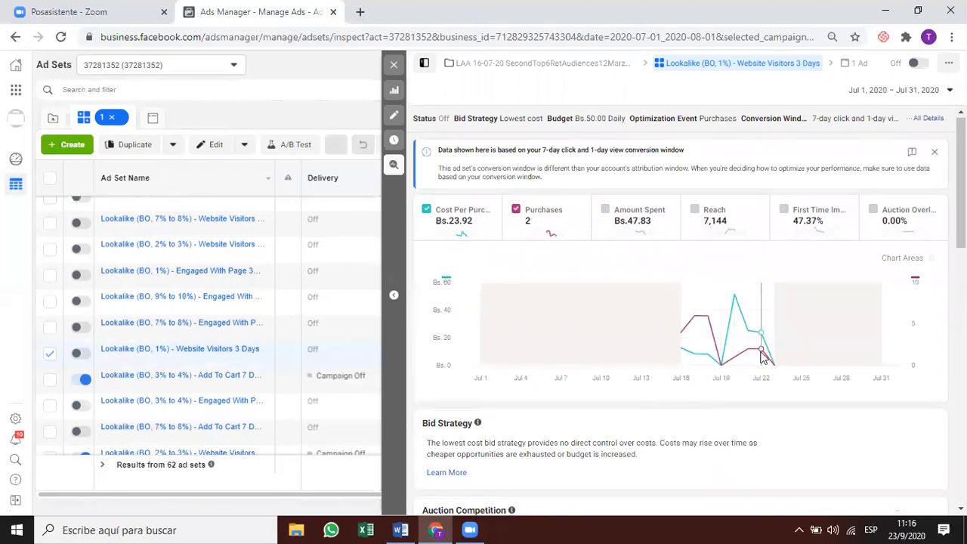
# Scroll the inspect panel and load the 3% to 4% Add To Cart ad set's details.
pyautogui.scroll(-2, 763, 348)
pyautogui.scroll(-3, 762, 356)
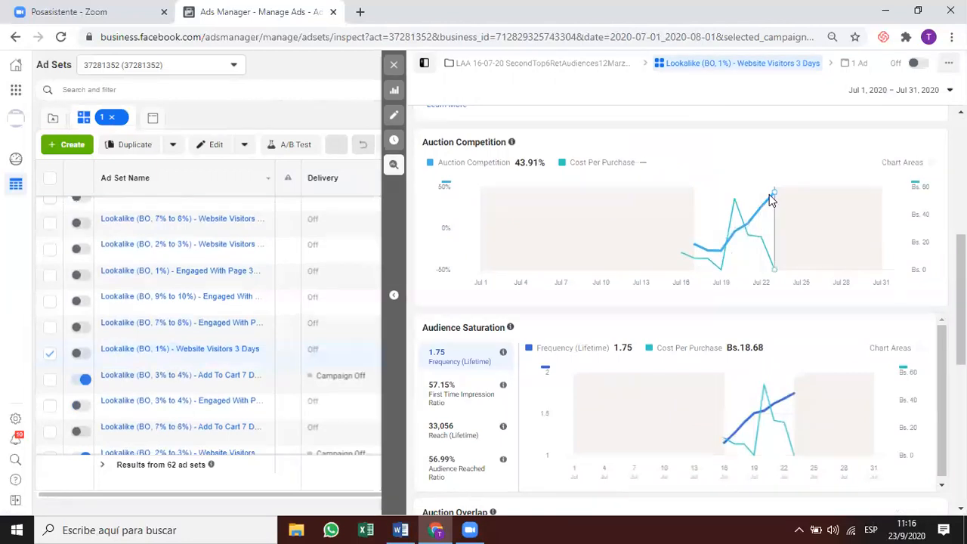
pyautogui.scroll(-5, 721, 247)
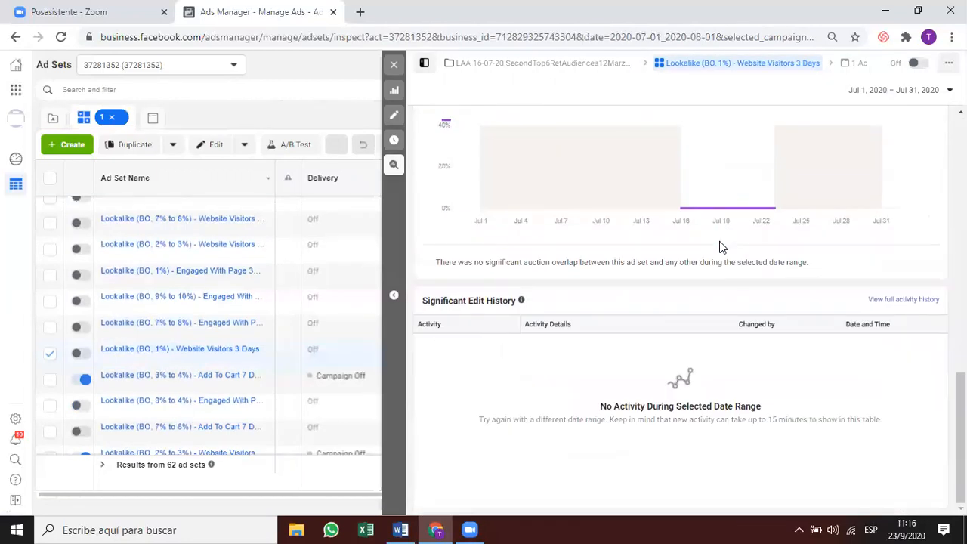
pyautogui.scroll(5, 720, 248)
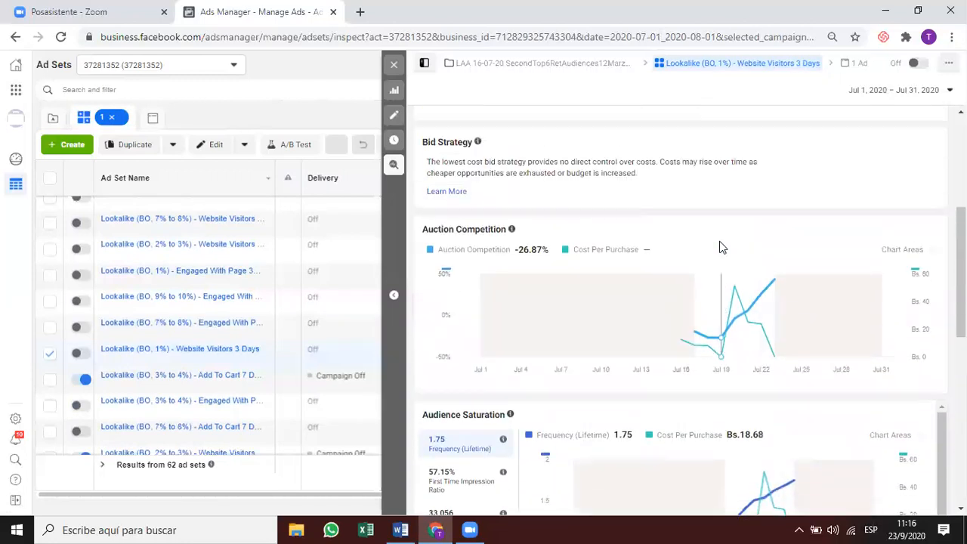
pyautogui.scroll(3, 772, 372)
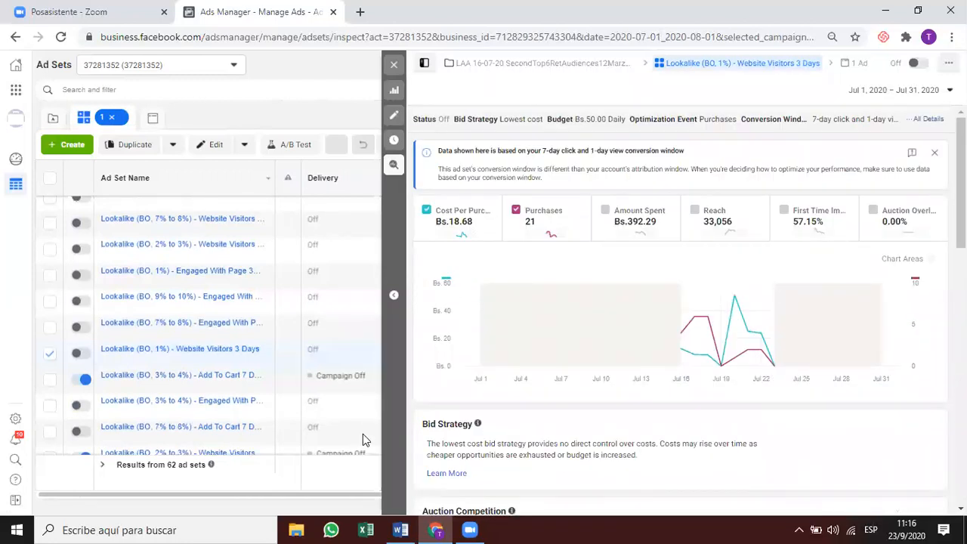
pyautogui.click(339, 376)
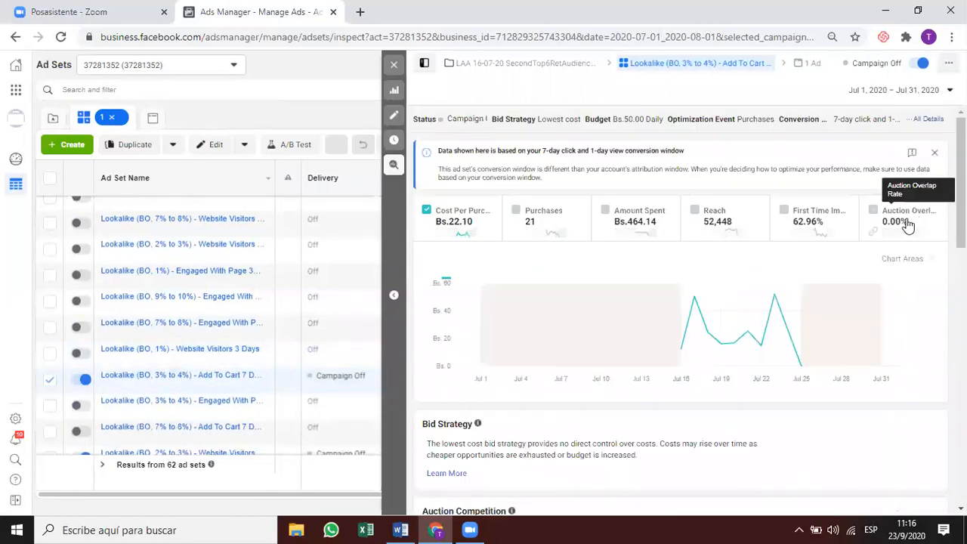
# View the 3% to 4% Engaged With ad set, toggle First Time Impression Ratio, then 7% to 8% Add To Cart.
pyautogui.scroll(-2, 670, 413)
pyautogui.scroll(-1, 671, 413)
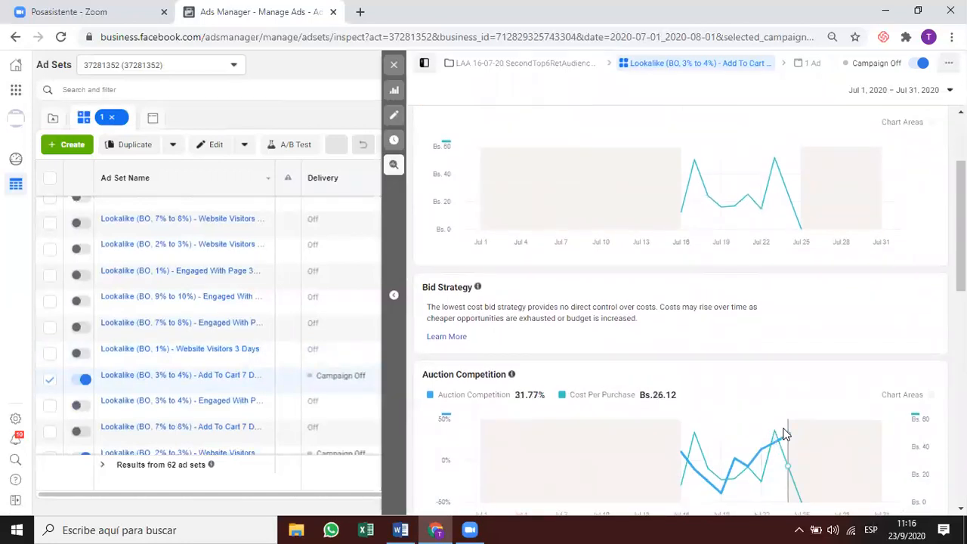
pyautogui.scroll(-5, 783, 434)
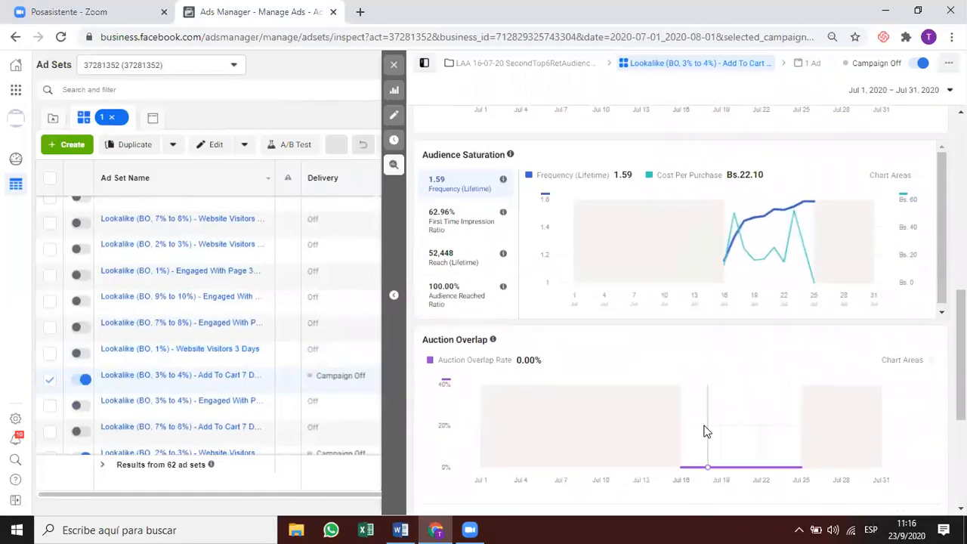
pyautogui.click(362, 399)
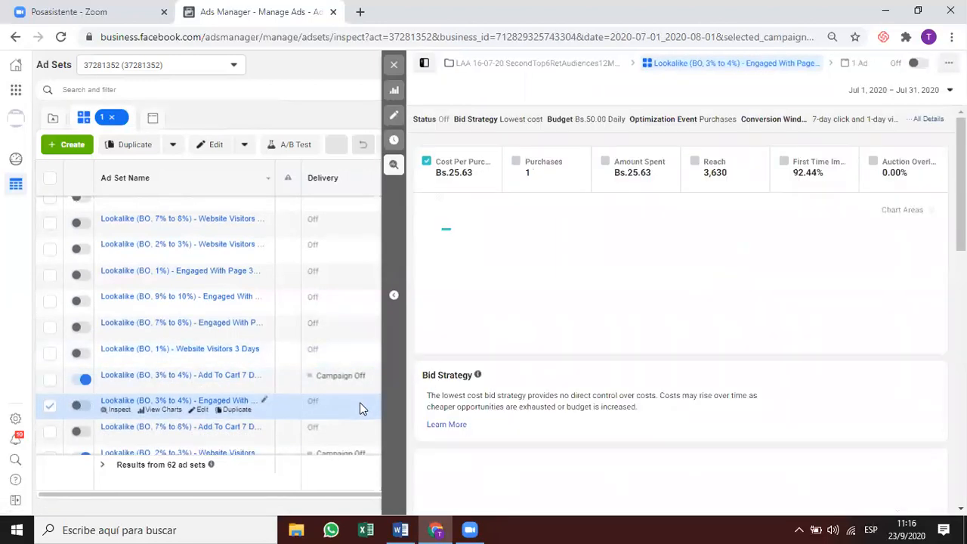
pyautogui.click(812, 179)
pyautogui.click(824, 172)
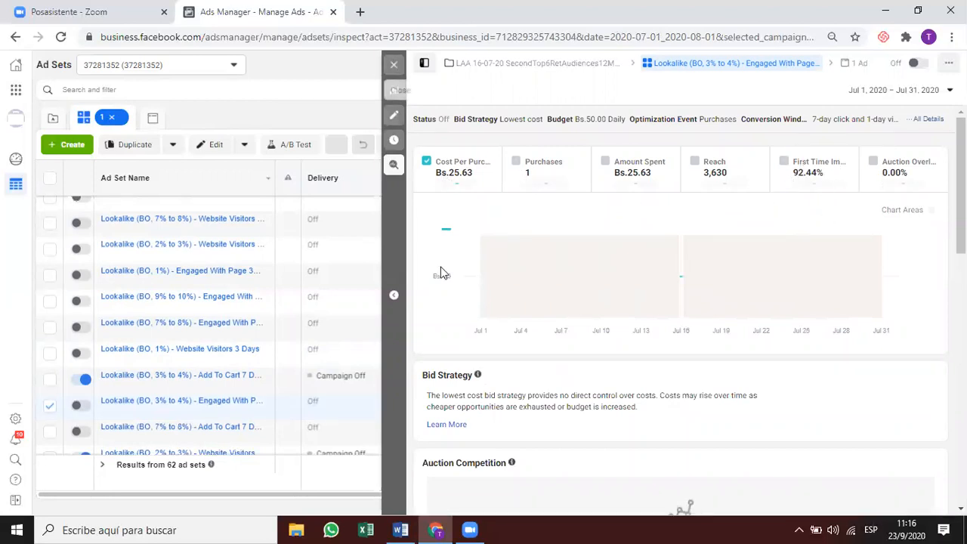
pyautogui.click(356, 430)
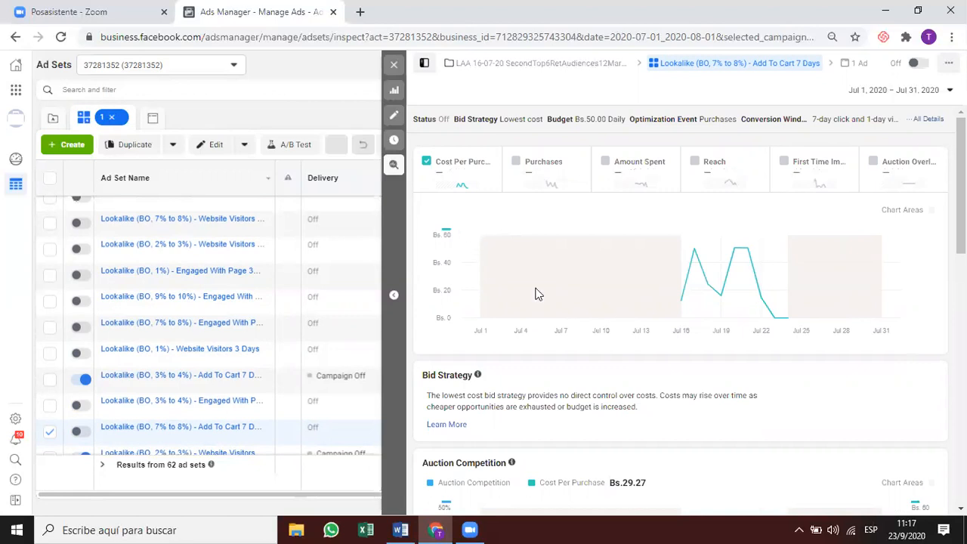
# Review the 7% to 8% Add To Cart ad set's charts, then close the Inspect panel.
pyautogui.scroll(-1, 590, 395)
pyautogui.scroll(-2, 589, 395)
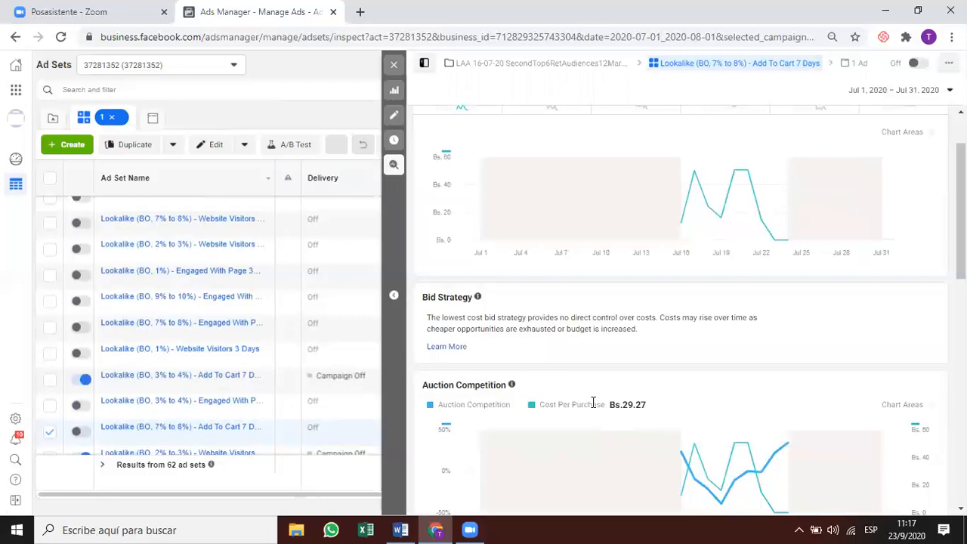
pyautogui.scroll(-1, 728, 500)
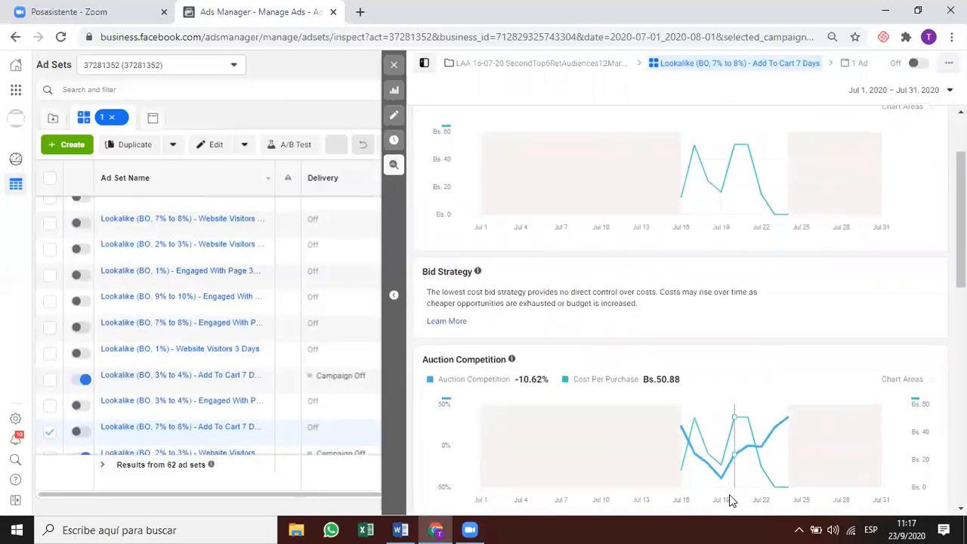
pyautogui.scroll(-5, 730, 500)
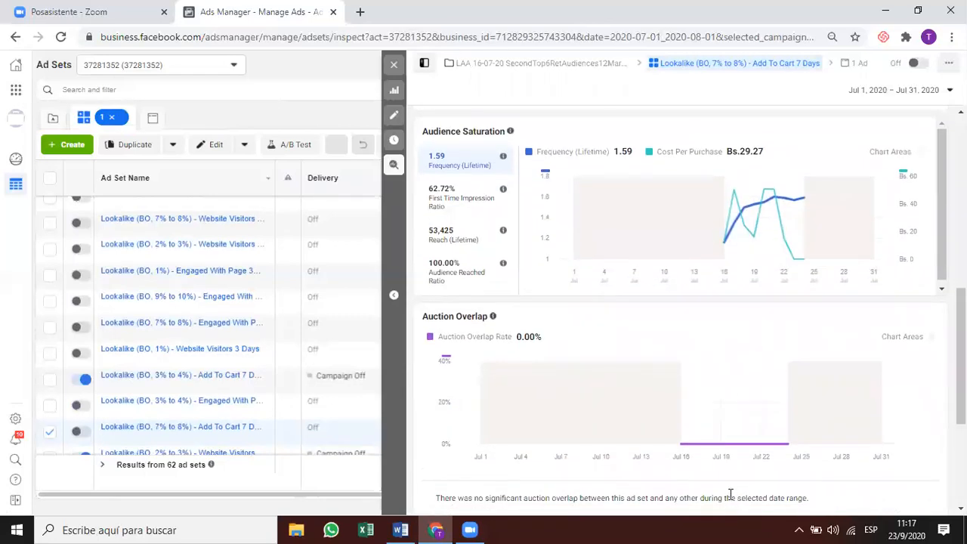
pyautogui.scroll(-3, 731, 499)
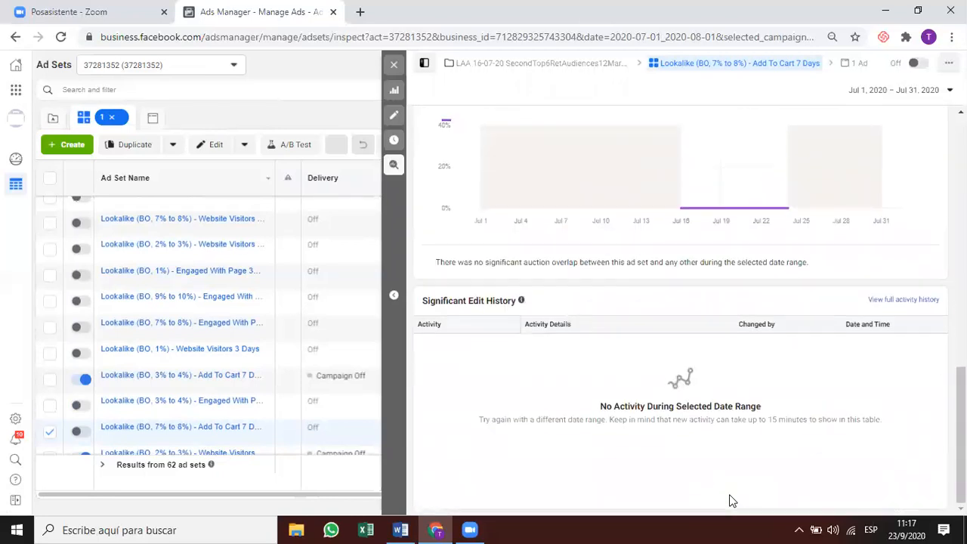
pyautogui.scroll(10, 728, 484)
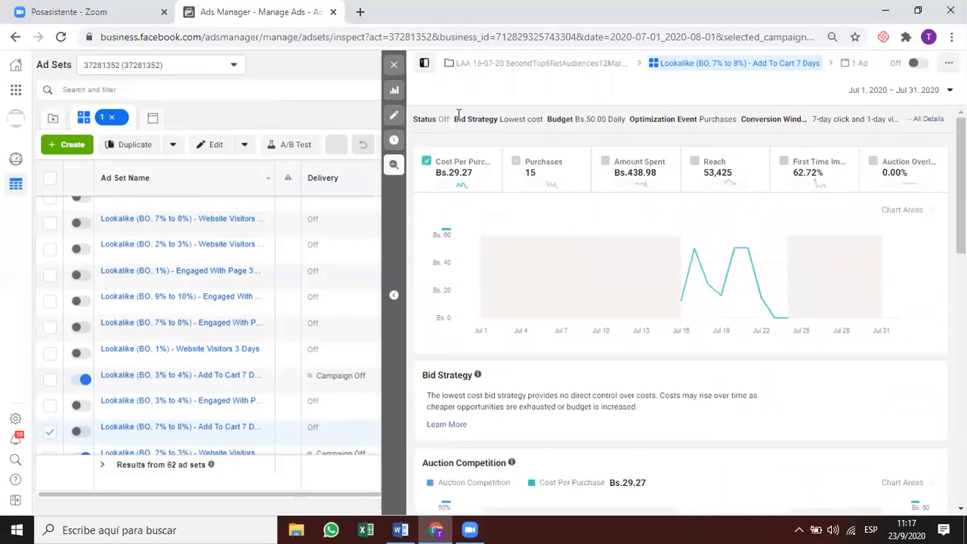
pyautogui.click(393, 67)
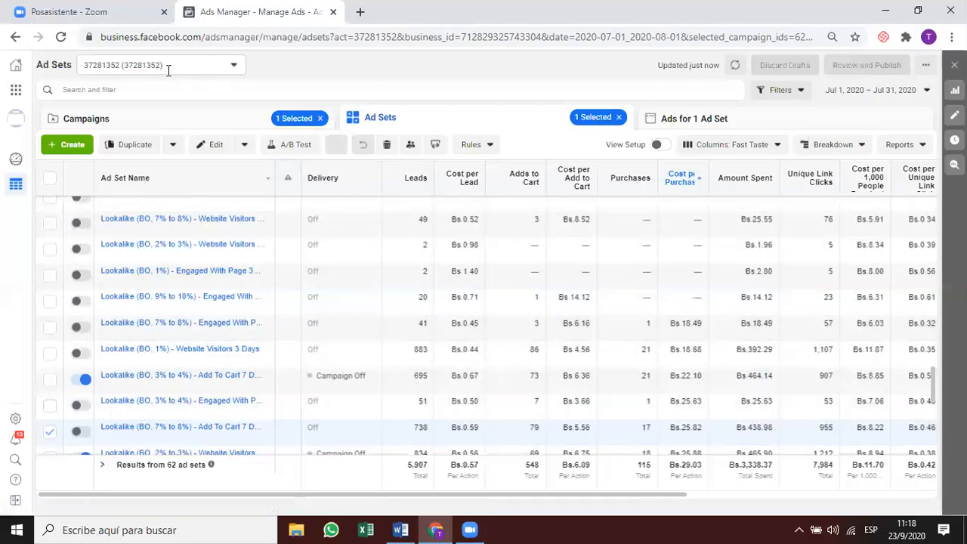
# Start a filter on Cost Per Result (Campaign) from the Campaign Metrics group.
pyautogui.click(121, 87)
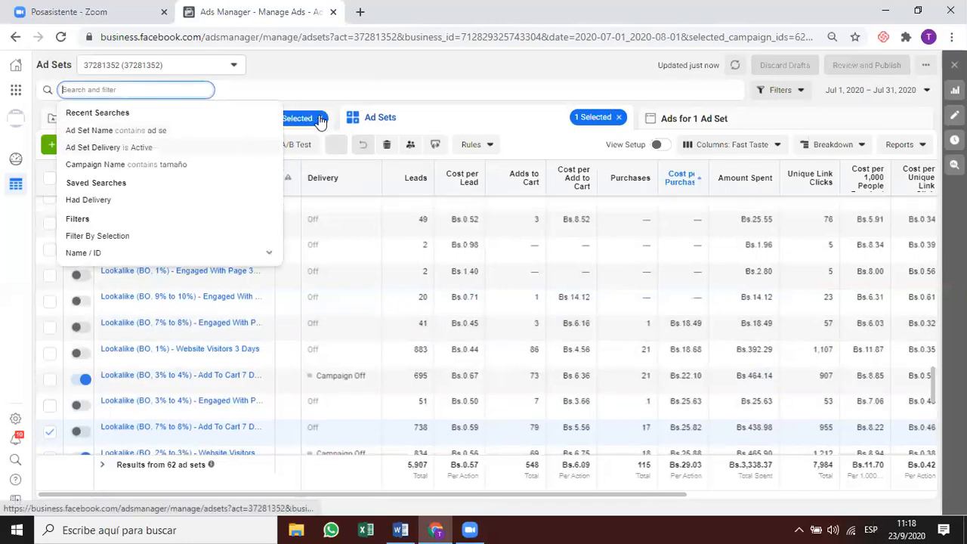
pyautogui.scroll(-1, 138, 222)
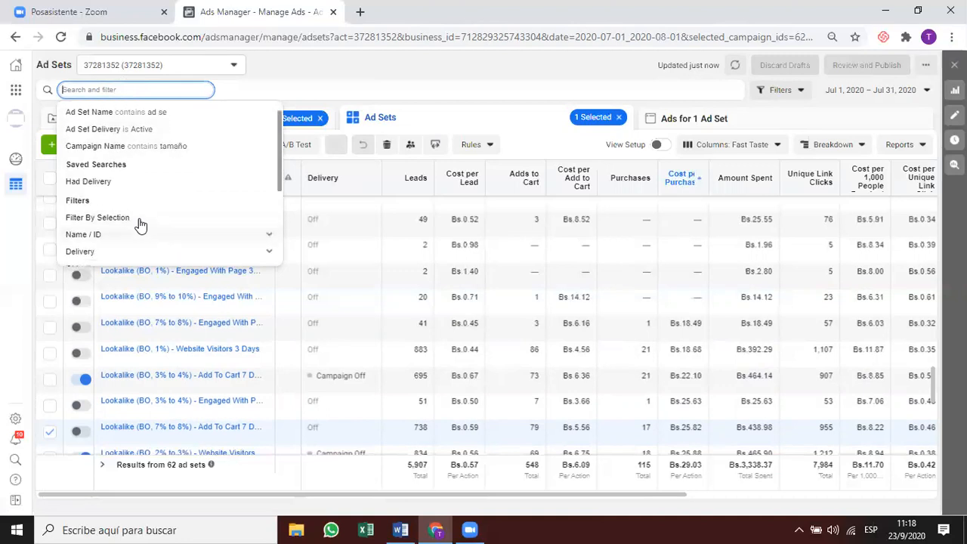
pyautogui.scroll(-3, 138, 246)
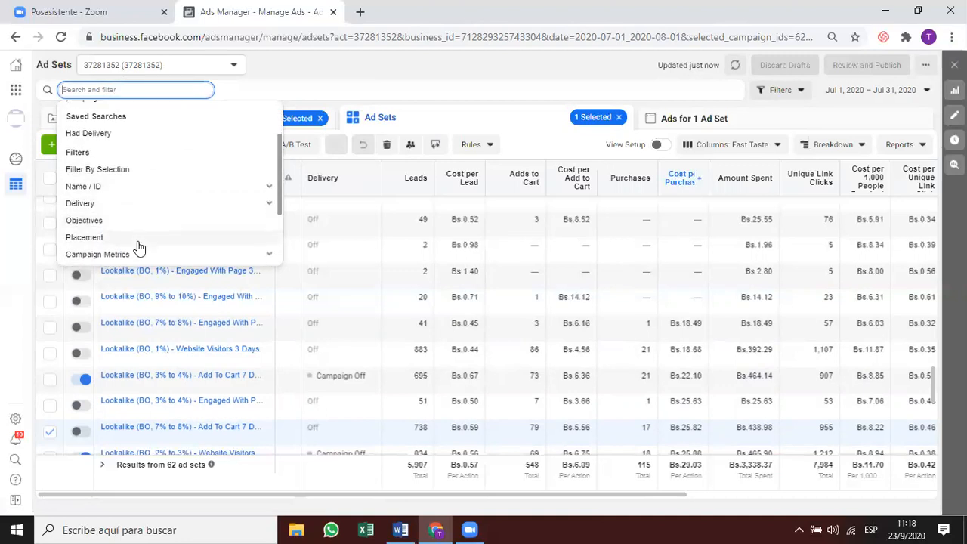
pyautogui.click(142, 233)
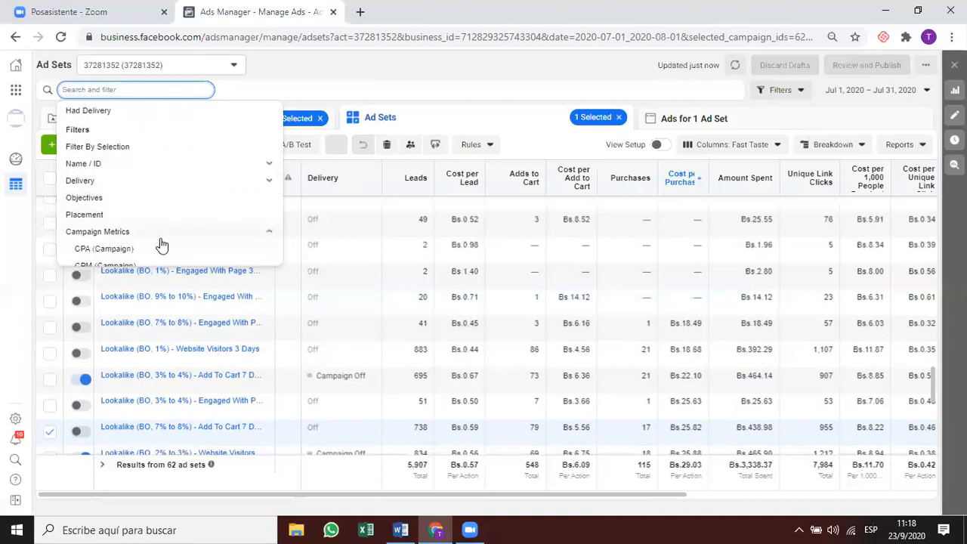
pyautogui.scroll(-3, 204, 219)
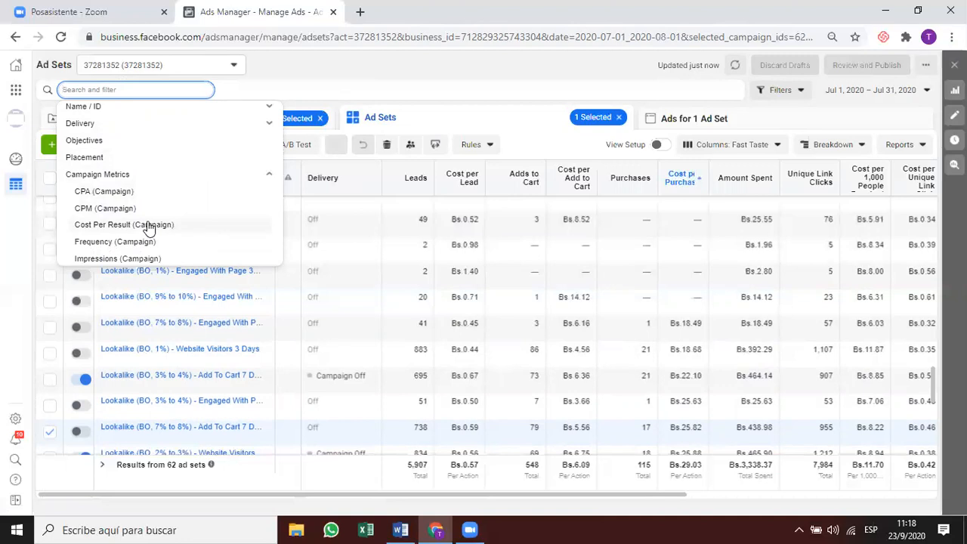
pyautogui.scroll(-3, 149, 227)
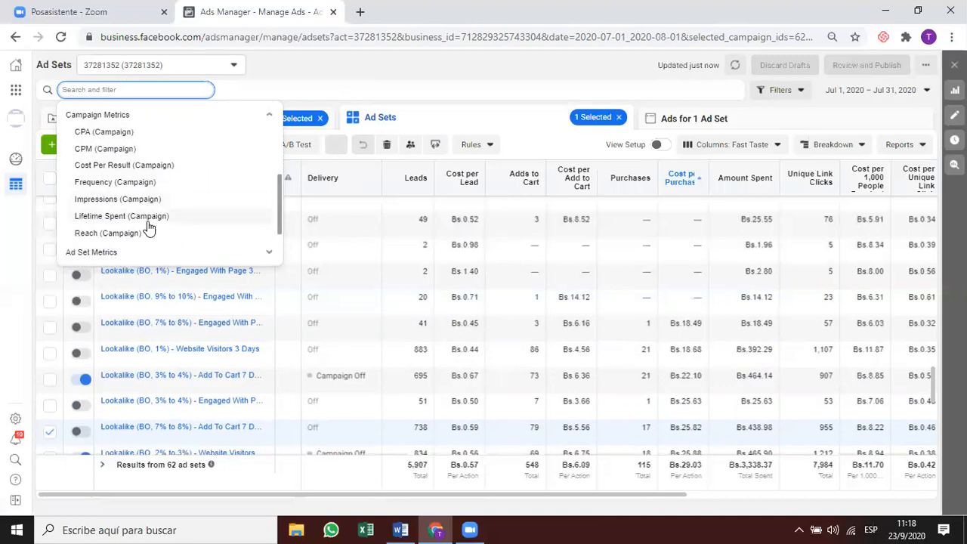
pyautogui.click(164, 164)
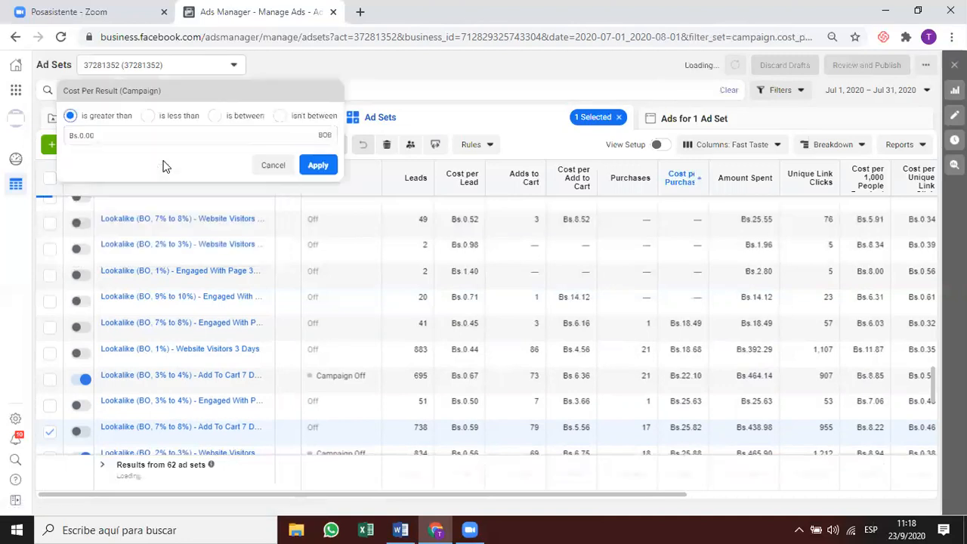
# Set the condition to is between Bs.1.00 and Bs.30.00 and apply the filter.
pyautogui.click(179, 133)
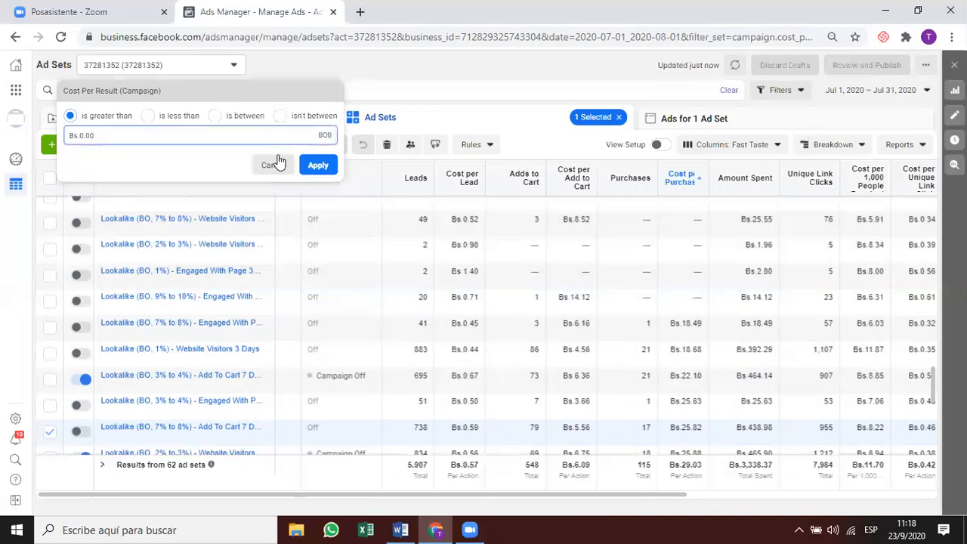
pyautogui.click(180, 118)
pyautogui.click(215, 118)
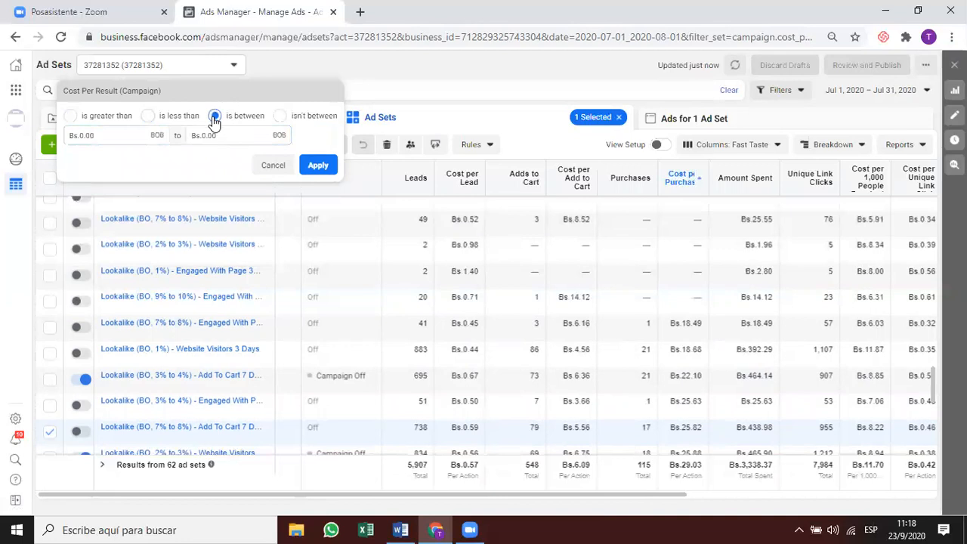
pyautogui.click(137, 138)
pyautogui.click(187, 136)
pyautogui.click(112, 136)
pyautogui.click(244, 138)
pyautogui.write('30')
pyautogui.click(212, 165)
pyautogui.click(318, 166)
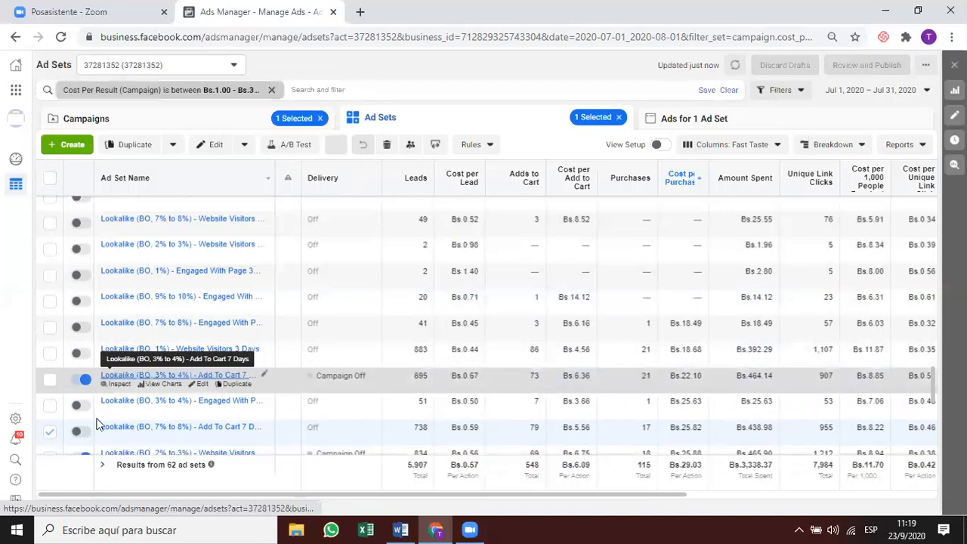
# Deselect the checked ad set row and sort the ad sets by Purchases.
pyautogui.click(51, 432)
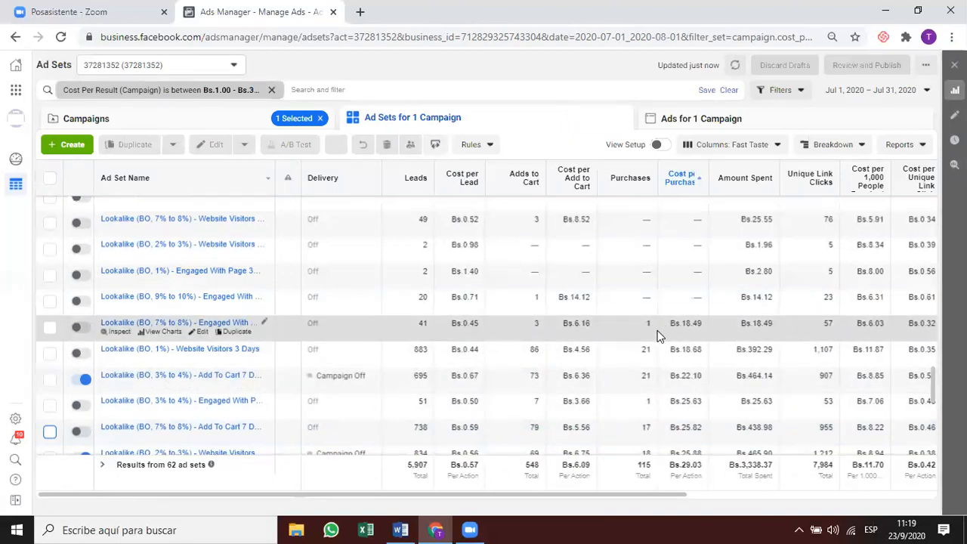
pyautogui.click(626, 178)
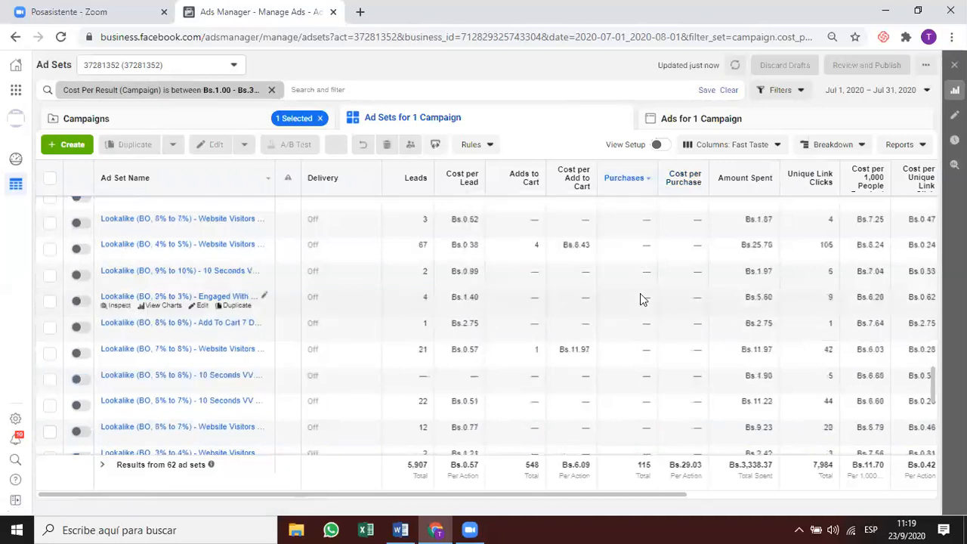
pyautogui.hscroll(5, 640, 297)
pyautogui.scroll(15, 640, 297)
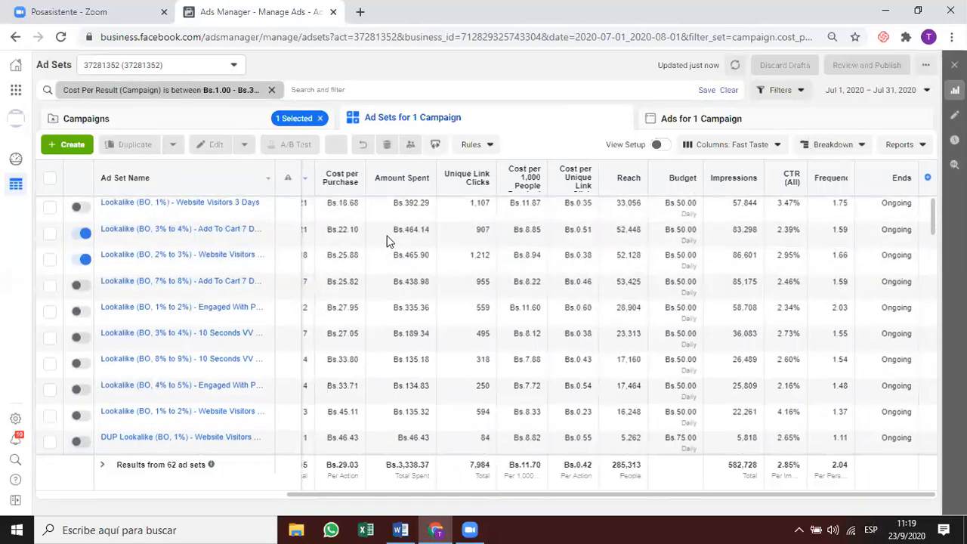
pyautogui.moveTo(383, 494); pyautogui.dragTo(276, 492)
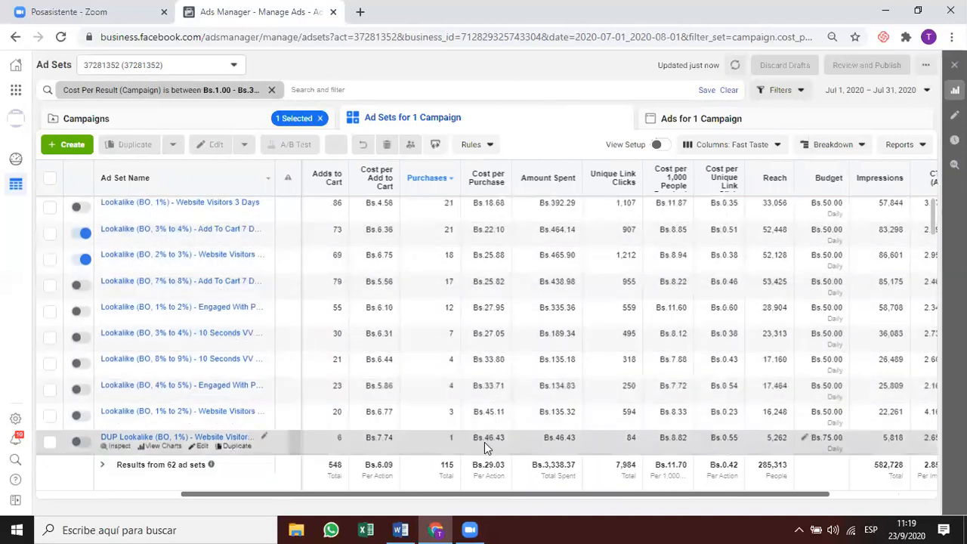
# Switch to the Performance column preset and reconfirm the Bs.1.00–Bs.30.00 cost-per-result filter.
pyautogui.click(218, 89)
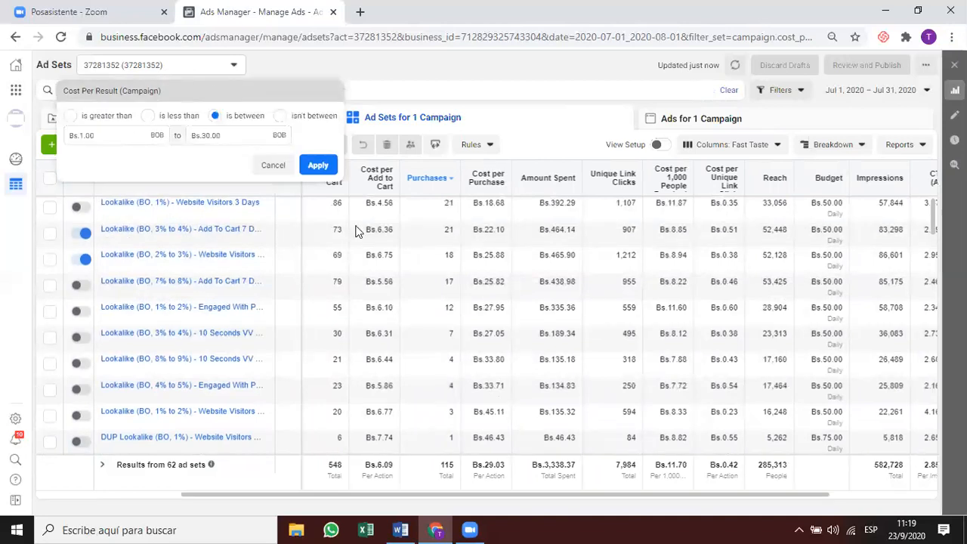
pyautogui.click(732, 144)
pyautogui.click(752, 174)
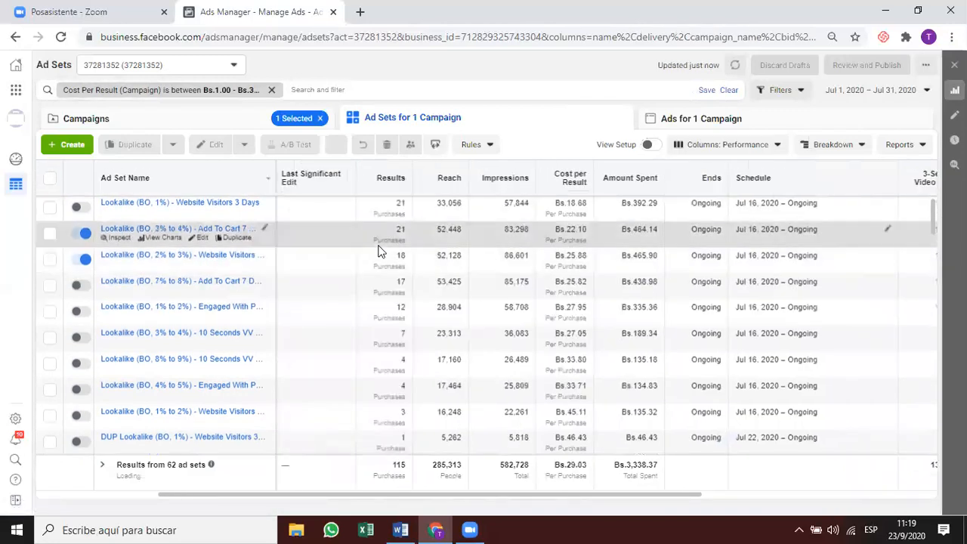
pyautogui.scroll(-1, 403, 420)
pyautogui.scroll(-3, 384, 340)
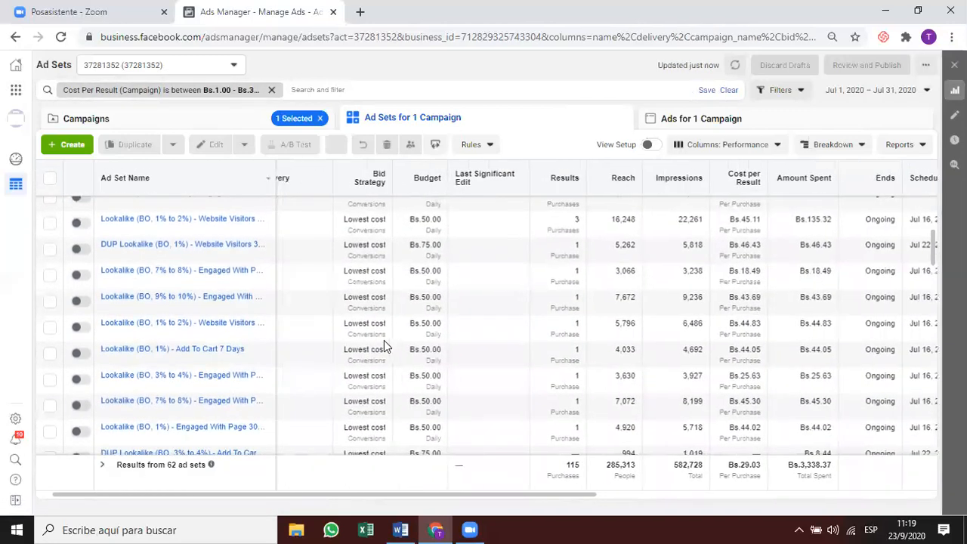
pyautogui.click(223, 90)
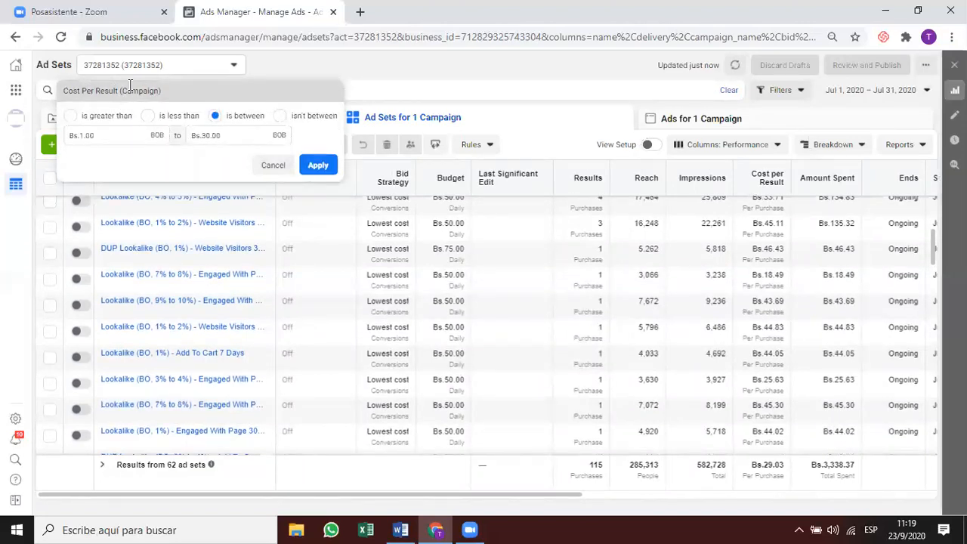
pyautogui.click(316, 164)
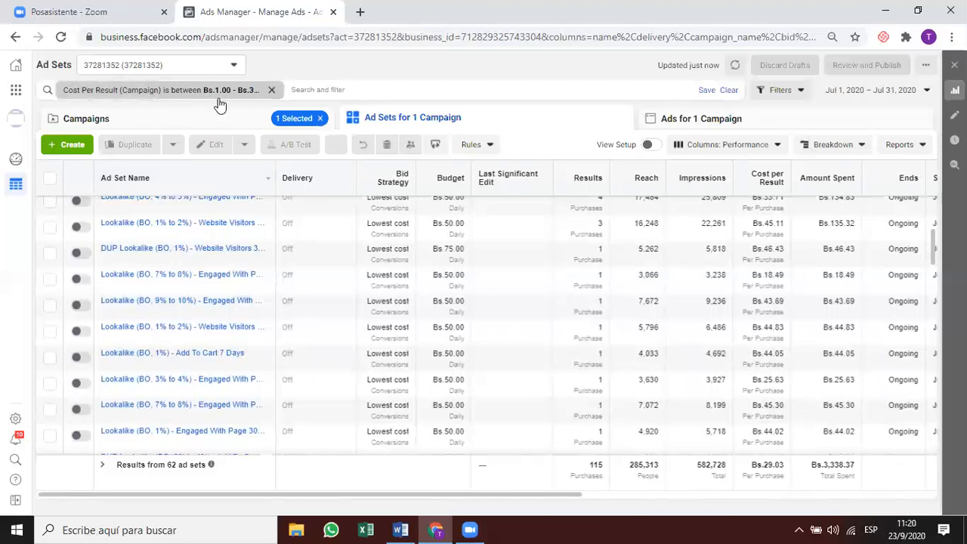
# Add a Cost Per Result (Ad Set) filter between 1 and 30.
pyautogui.click(309, 92)
pyautogui.write('cost per')
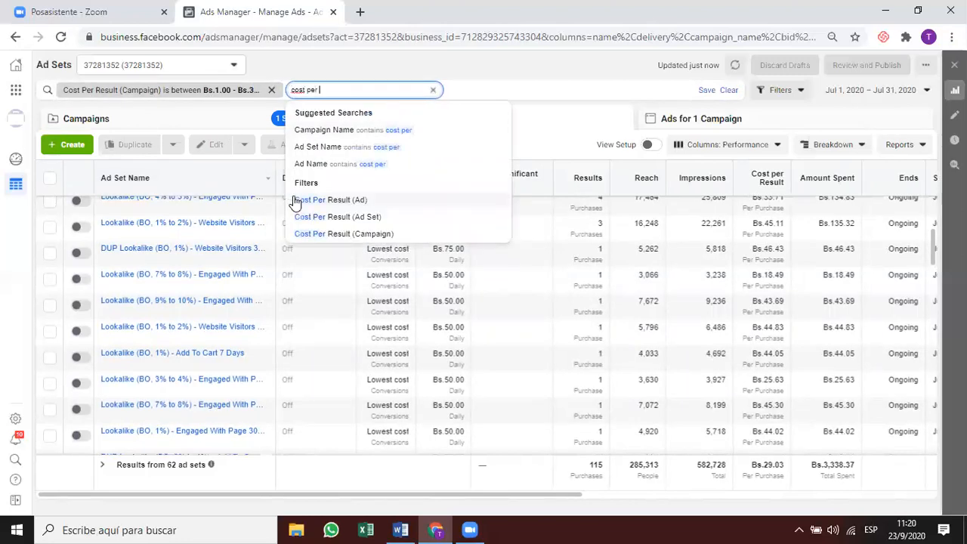
pyautogui.click(364, 217)
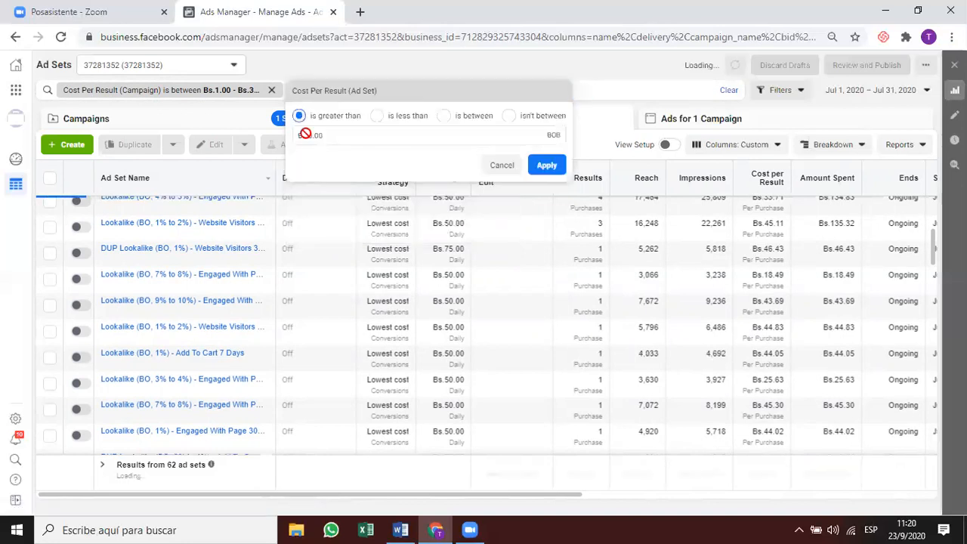
pyautogui.click(455, 121)
pyautogui.click(352, 131)
pyautogui.write('1')
pyautogui.click(443, 140)
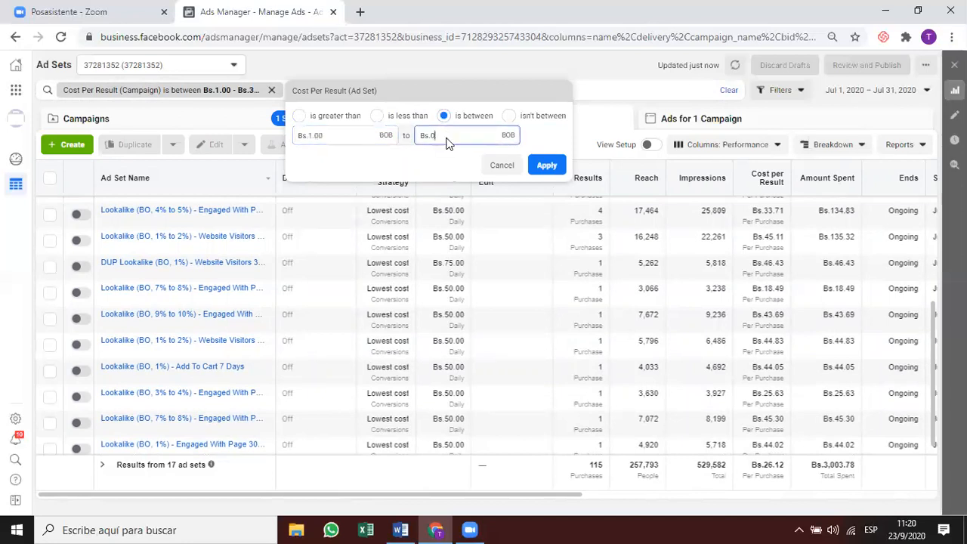
pyautogui.write('30')
pyautogui.click(546, 165)
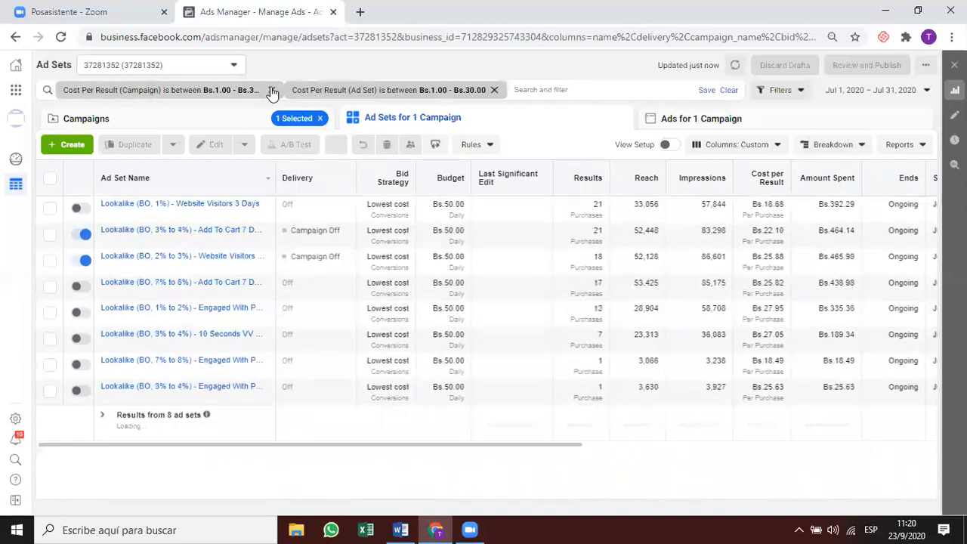
# Remove the campaign-level cost per result filter, leaving 8 ad sets.
pyautogui.click(272, 92)
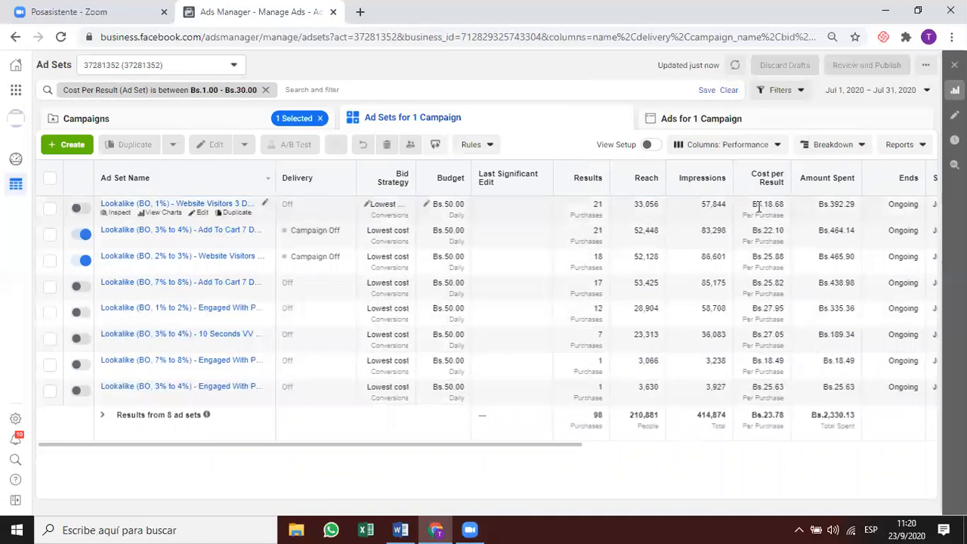
pyautogui.moveTo(584, 425); pyautogui.dragTo(599, 425)
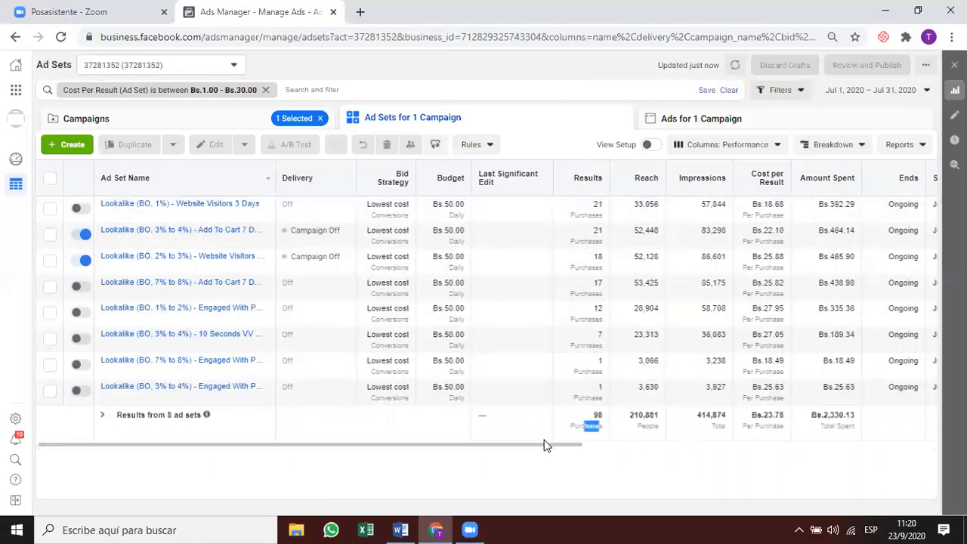
pyautogui.moveTo(547, 446); pyautogui.dragTo(621, 443)
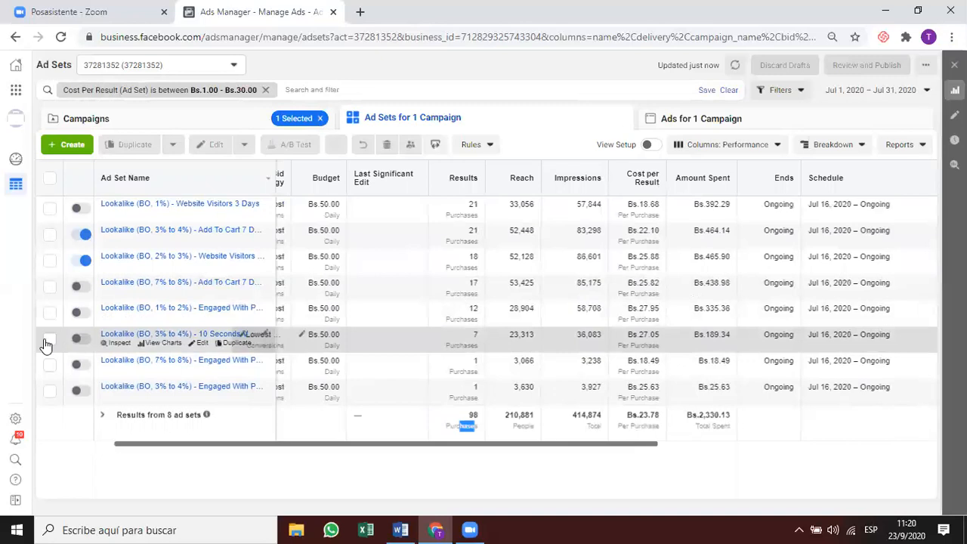
# Browse the available filters and expand the Ad Set Metrics group.
pyautogui.click(316, 90)
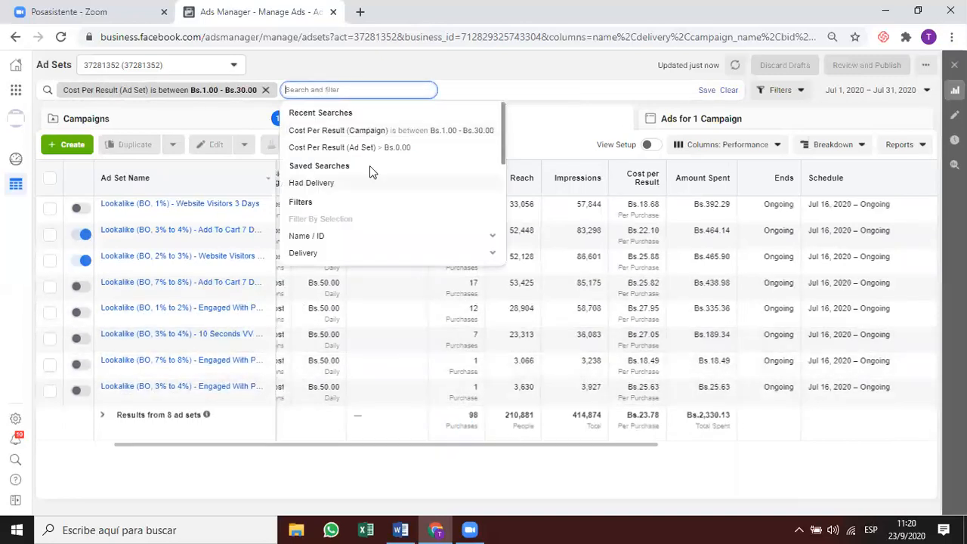
pyautogui.scroll(-2, 392, 251)
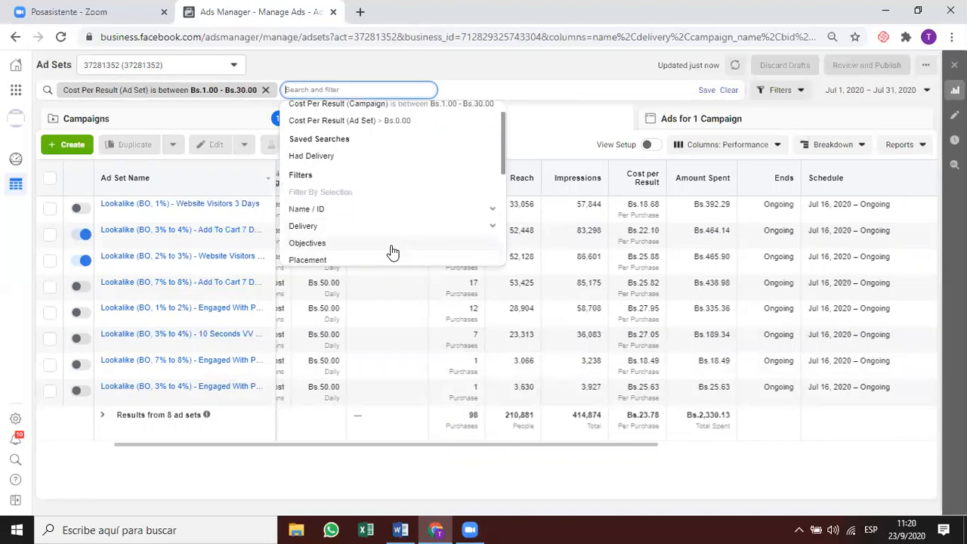
pyautogui.scroll(-4, 392, 252)
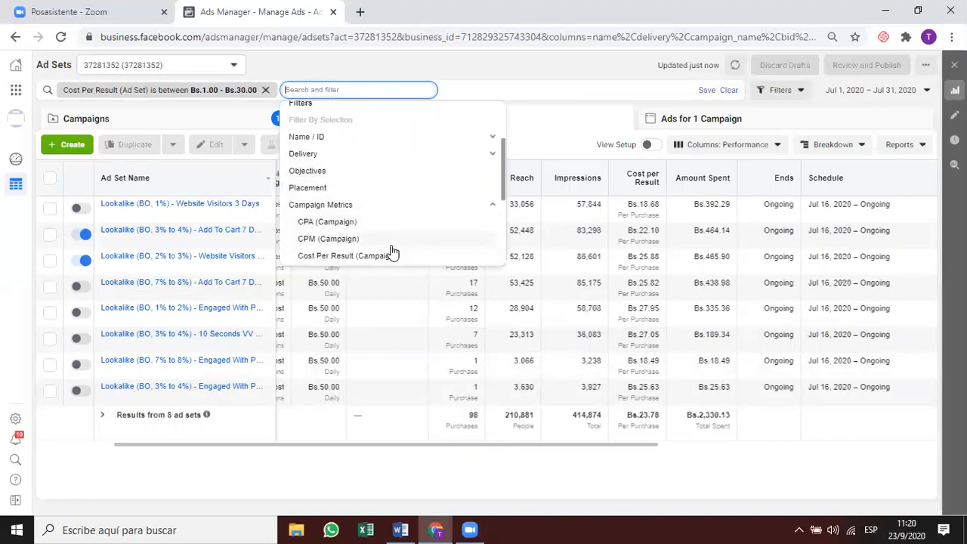
pyautogui.scroll(-6, 393, 252)
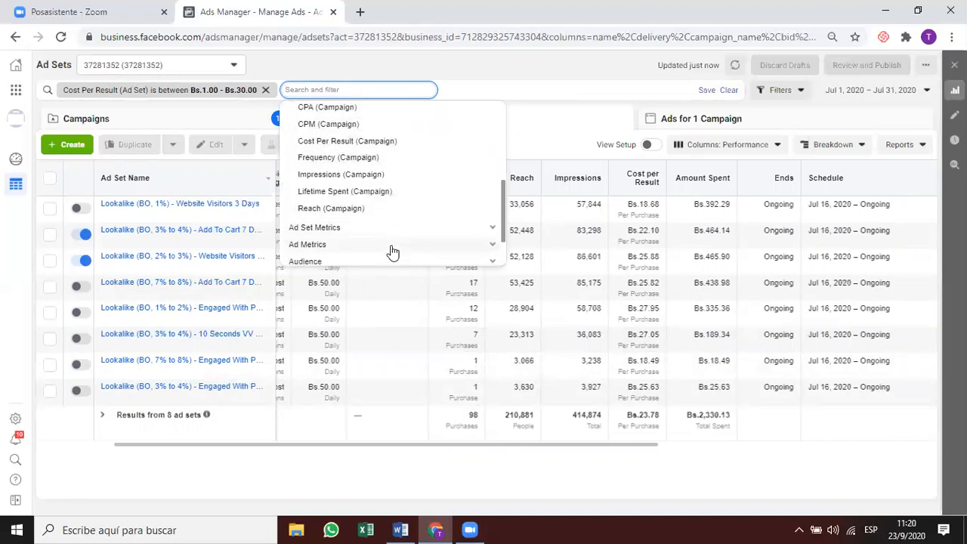
pyautogui.click(418, 220)
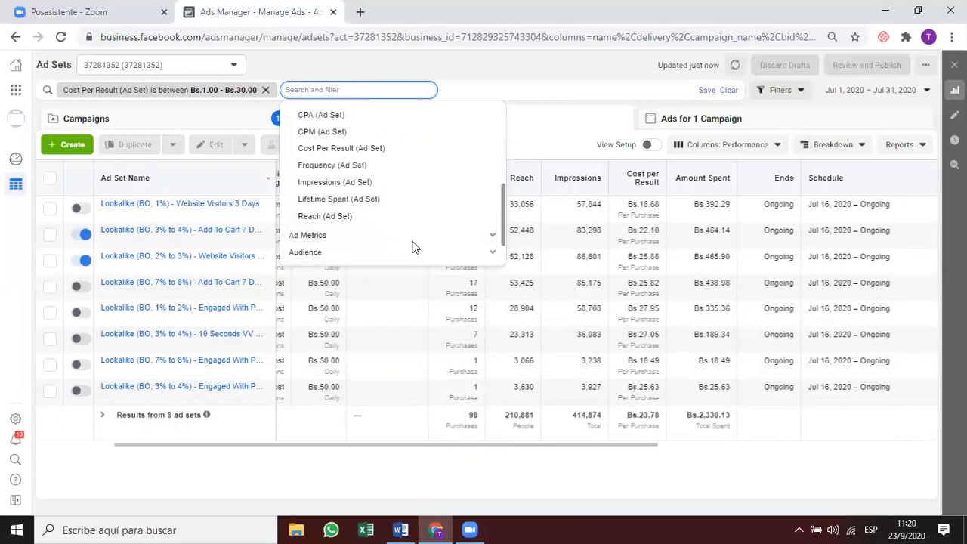
pyautogui.scroll(-1, 413, 246)
pyautogui.scroll(-2, 413, 249)
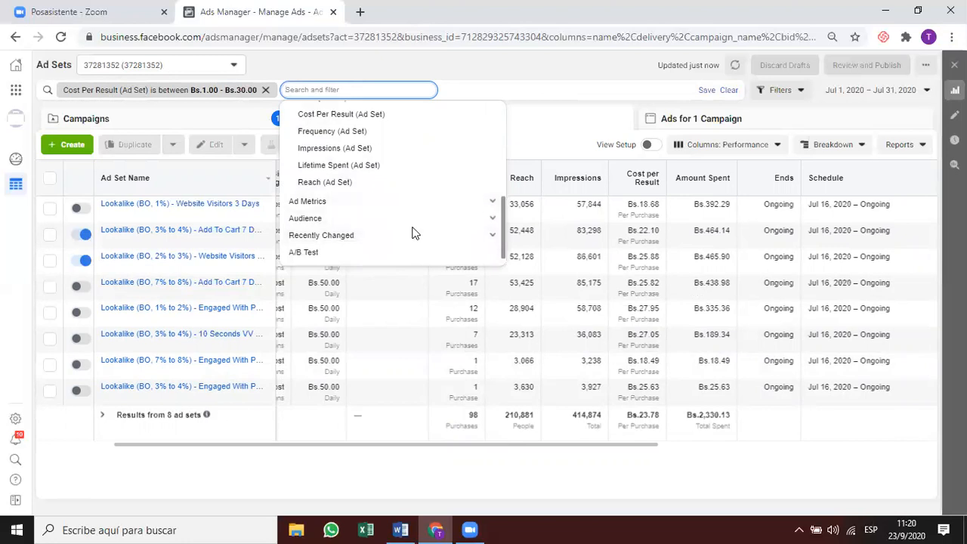
pyautogui.scroll(-2, 412, 233)
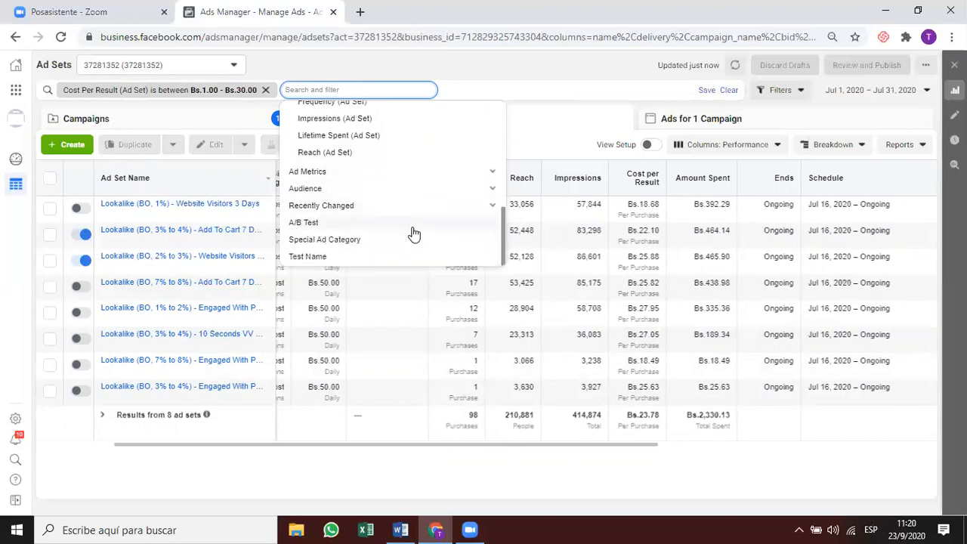
pyautogui.scroll(10, 414, 234)
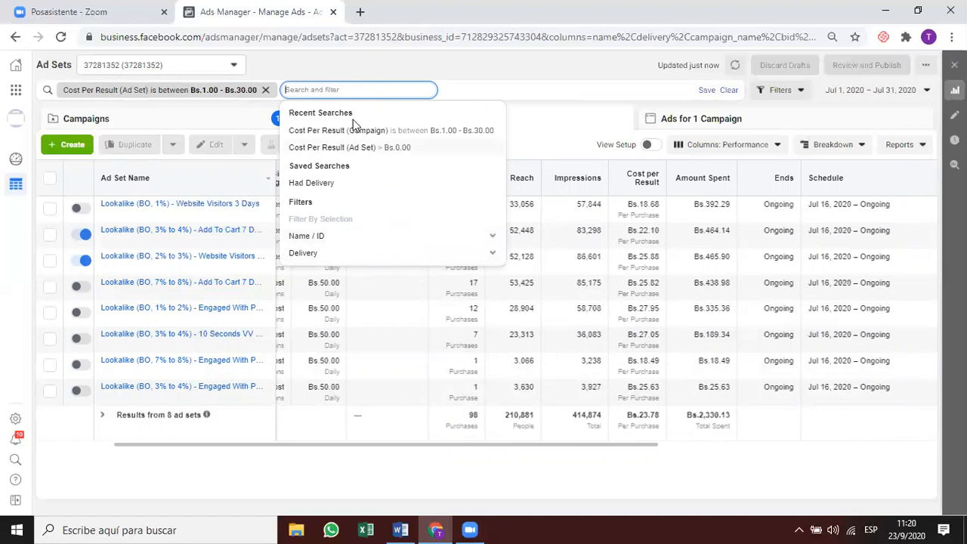
# Reapply the ad set cost per result Bs.1.00–Bs.30.00 filter from recent searches.
pyautogui.write('re')
pyautogui.press('BackSpace')
pyautogui.press('BackSpace')
pyautogui.press('BackSpace')
pyautogui.write('resu')
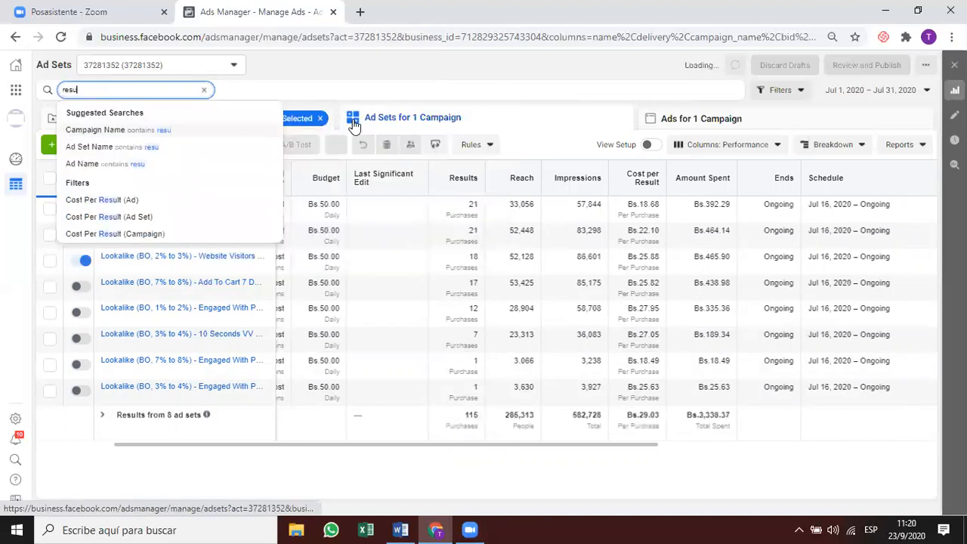
pyautogui.click(204, 90)
pyautogui.click(197, 90)
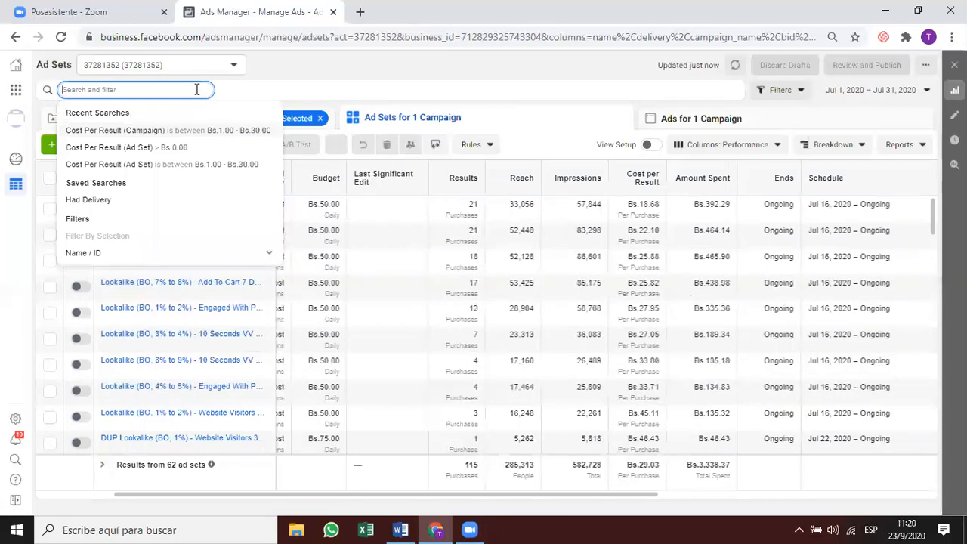
pyautogui.click(190, 164)
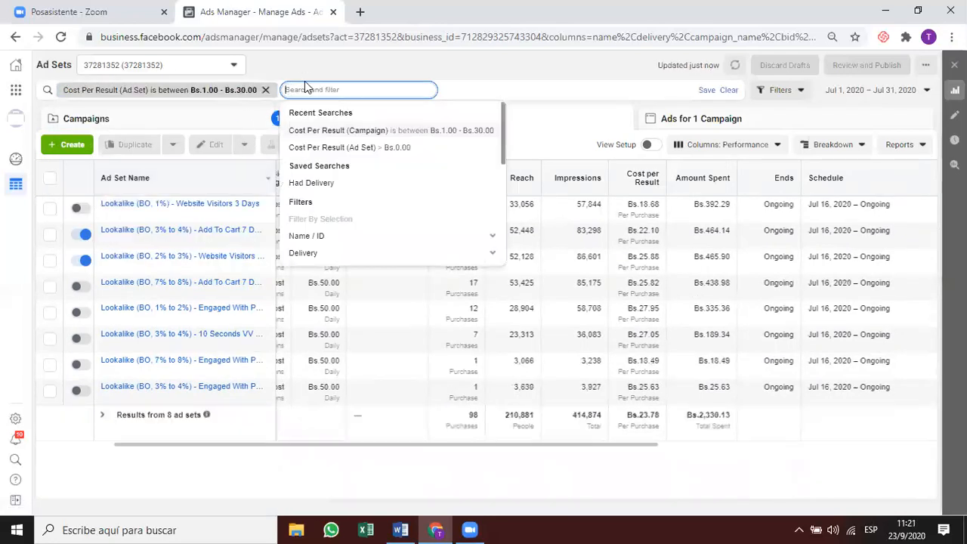
pyautogui.write('resul')
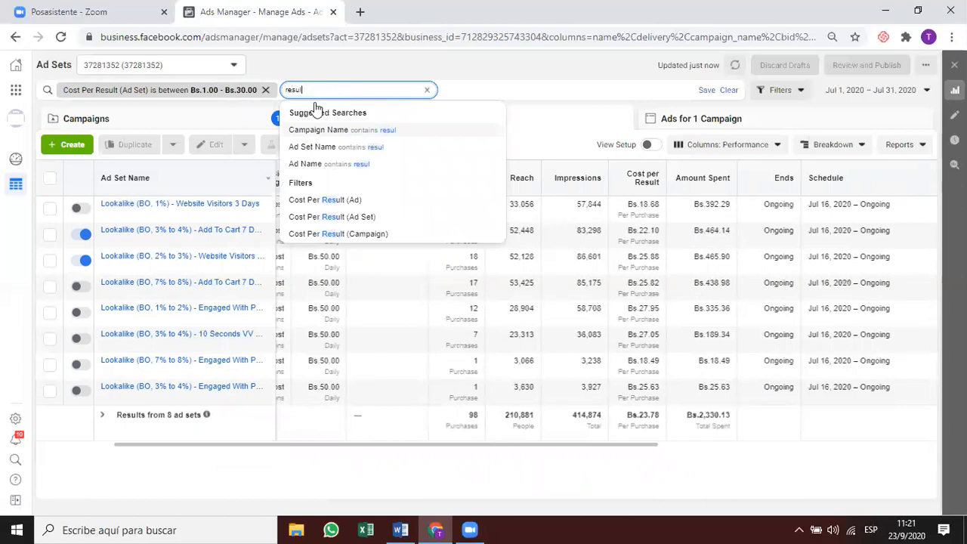
pyautogui.press('BackSpace')
pyautogui.press('BackSpace')
pyautogui.press('BackSpace')
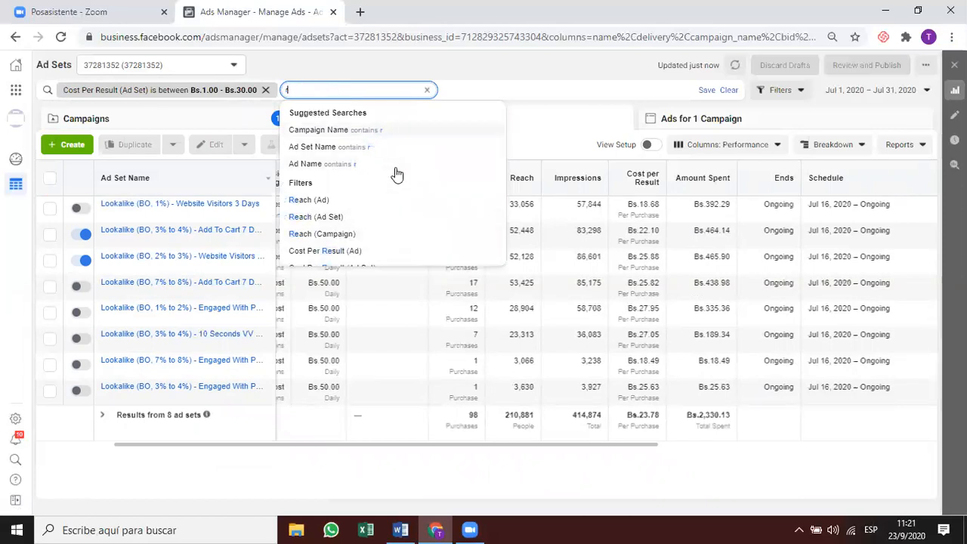
pyautogui.press('BackSpace')
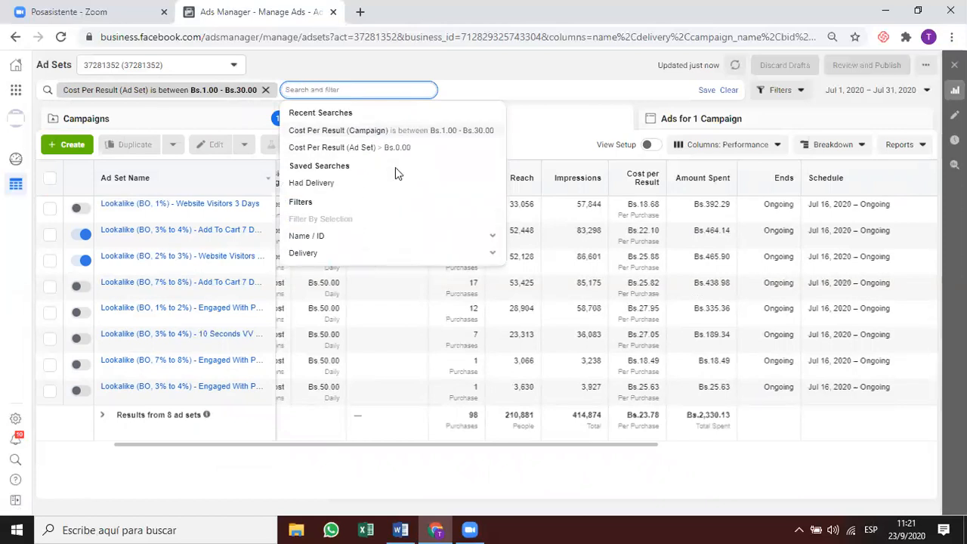
# Clear the single-campaign selection and bring up the search and filter options.
pyautogui.click(561, 128)
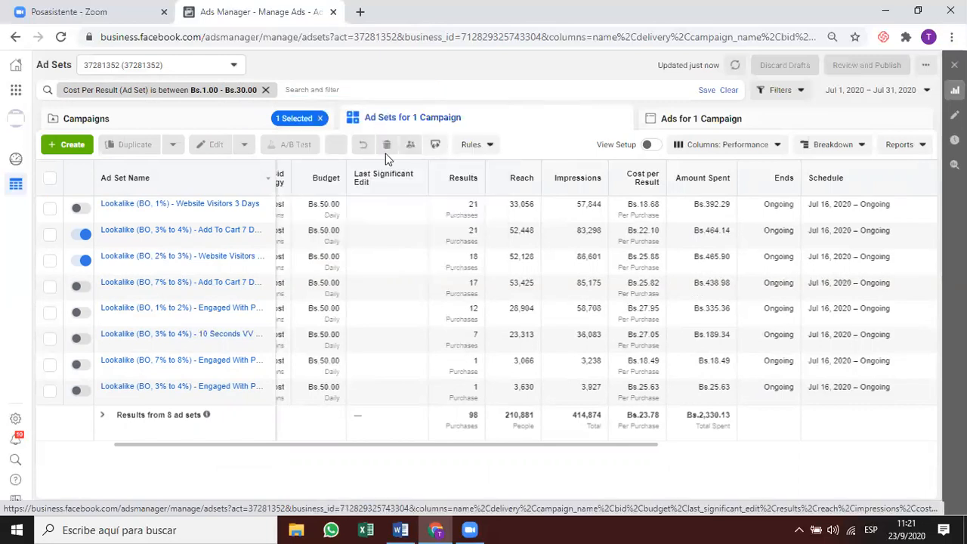
pyautogui.click(322, 119)
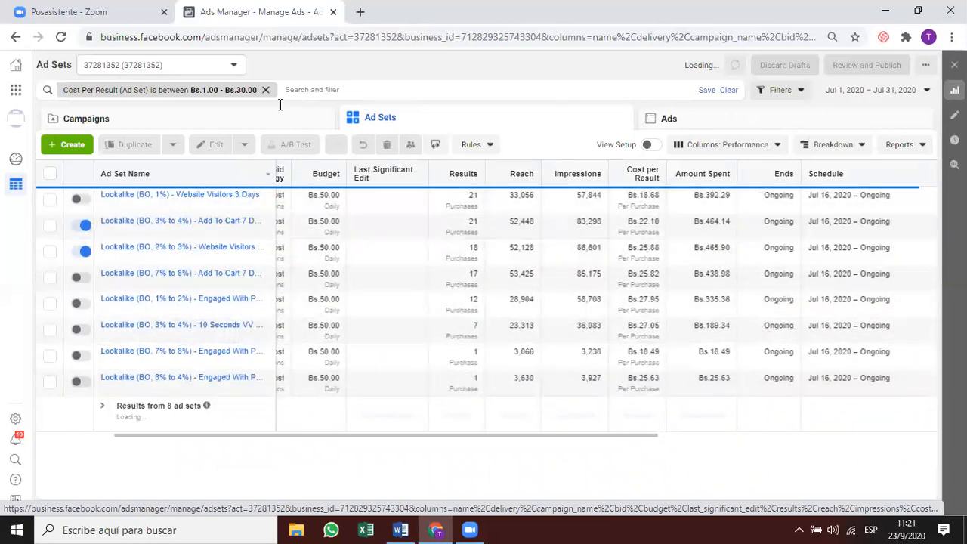
pyautogui.click(297, 88)
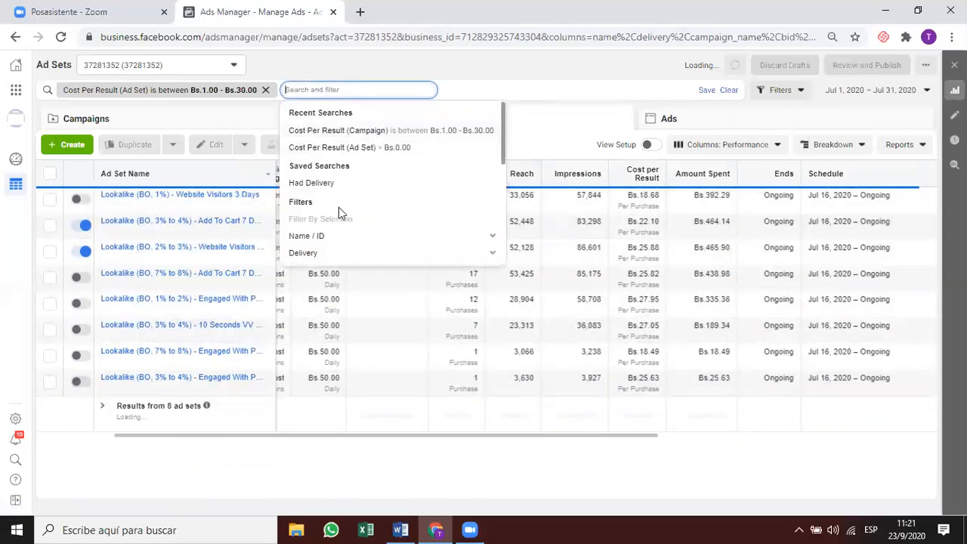
pyautogui.scroll(-3, 394, 218)
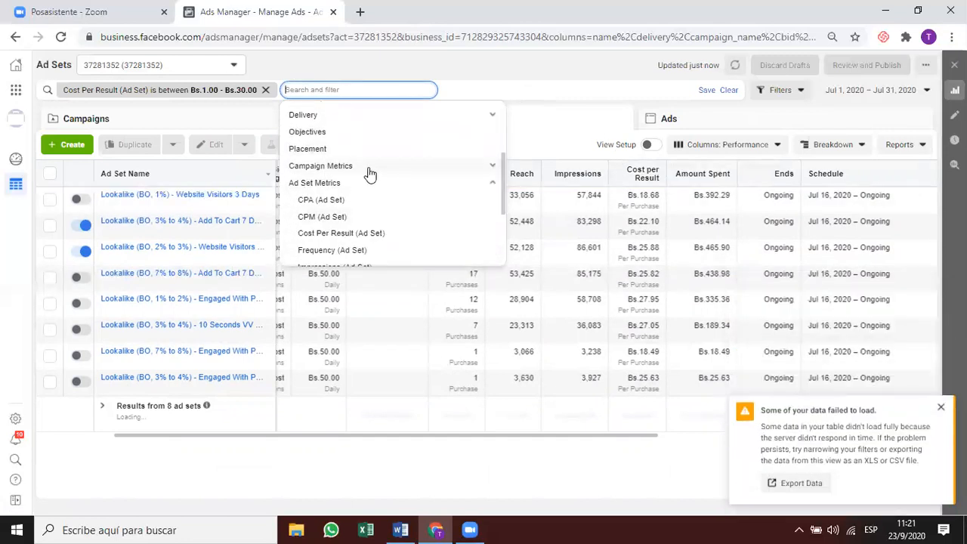
pyautogui.scroll(1, 346, 158)
# Add a Campaign Name doesn't contain 'retargeting' filter, then view the Campaigns list.
pyautogui.write('retargeting')
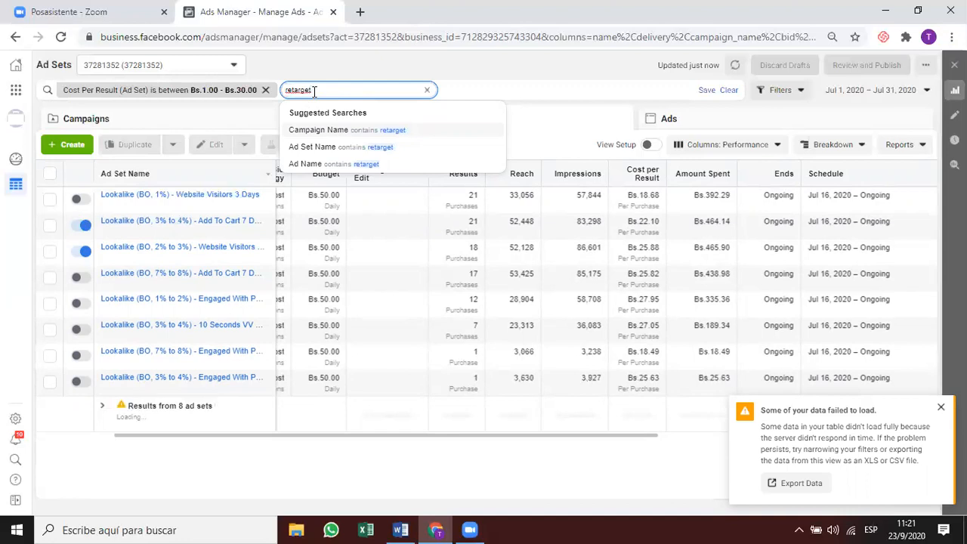
pyautogui.click(333, 131)
pyautogui.click(336, 91)
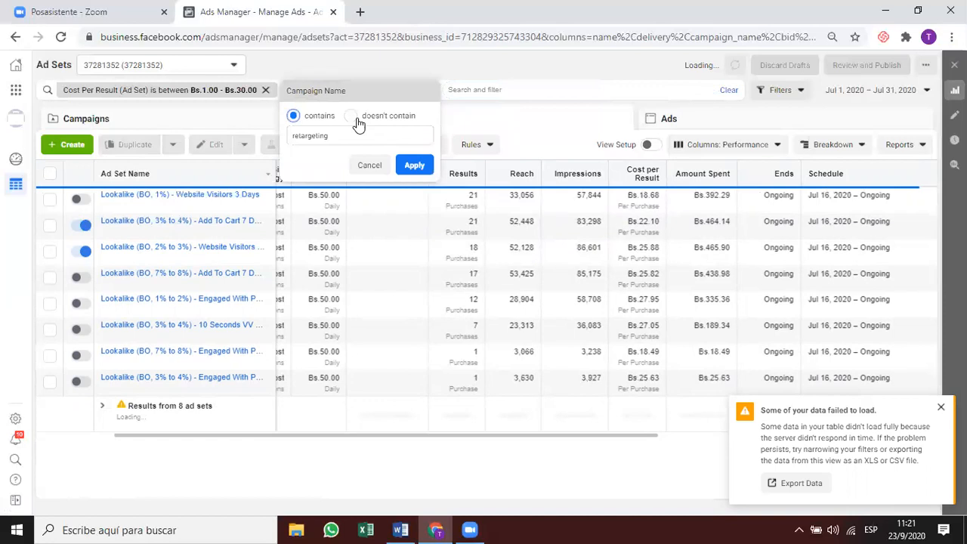
pyautogui.click(352, 117)
pyautogui.click(413, 162)
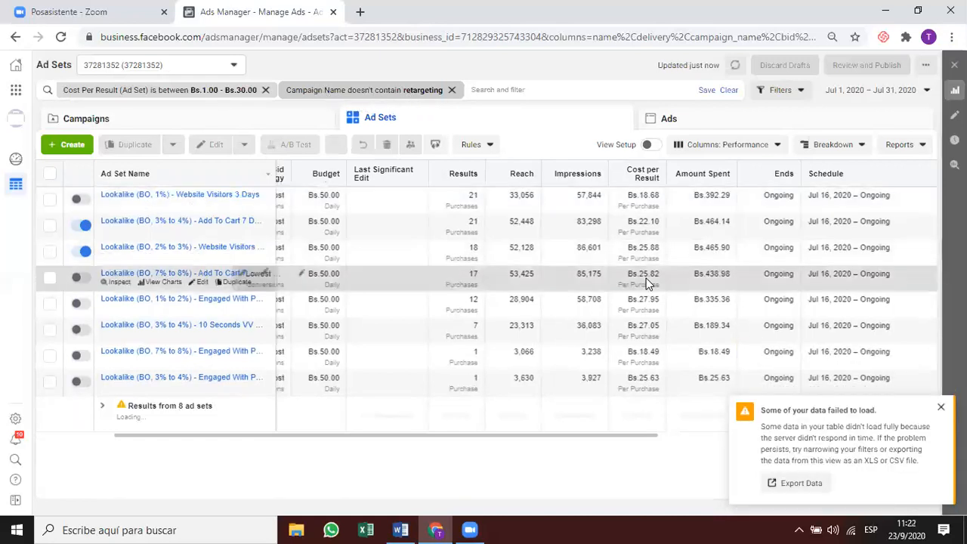
pyautogui.click(939, 409)
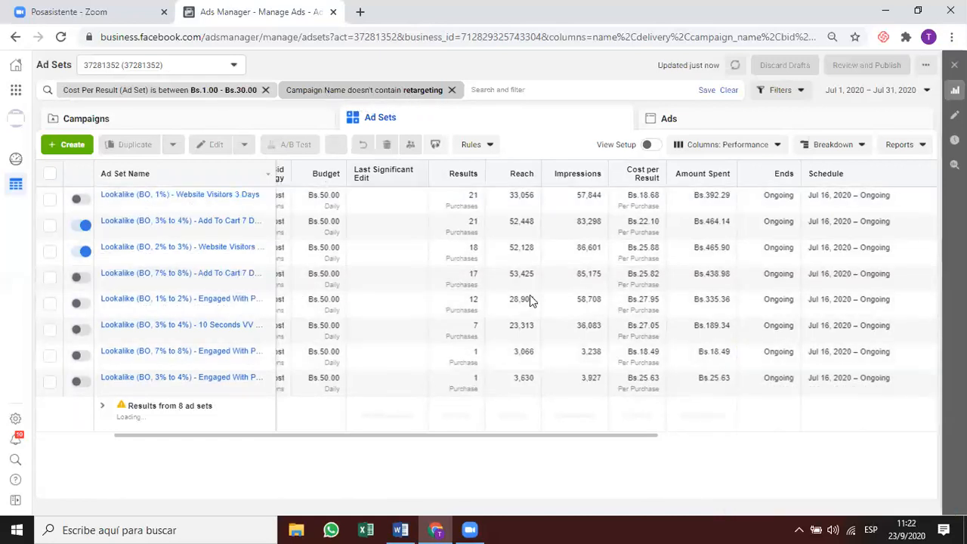
pyautogui.click(290, 117)
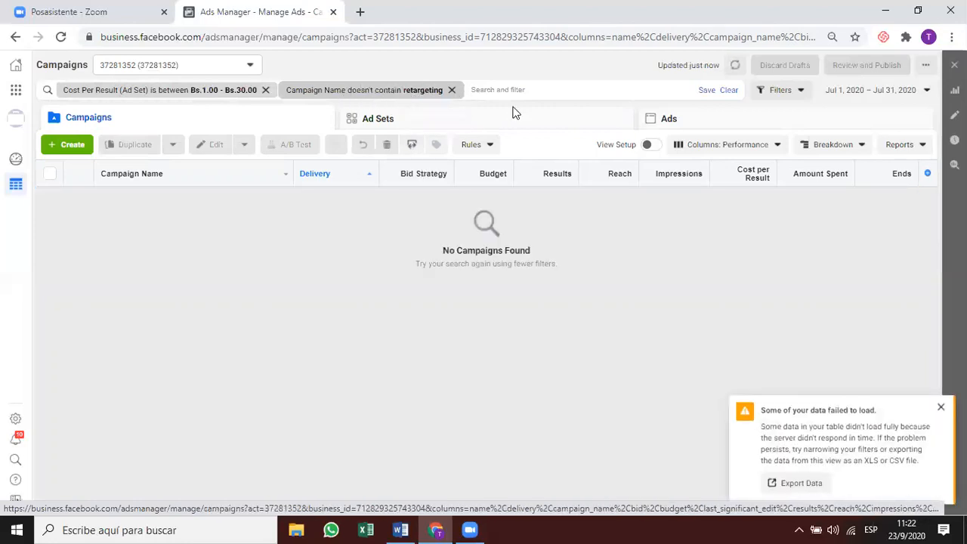
# Reload the campaigns table and remove the 'doesn't contain retargeting' filter.
pyautogui.click(941, 407)
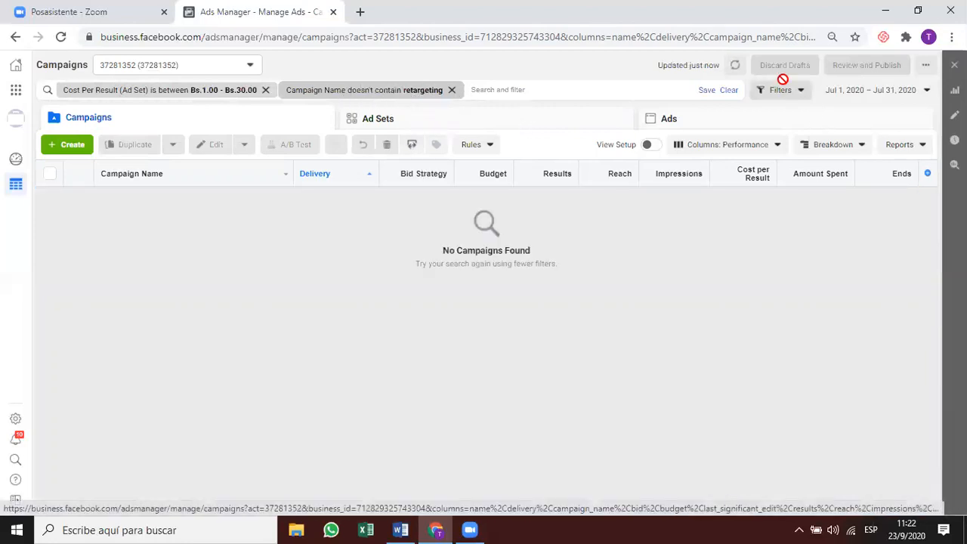
pyautogui.click(736, 65)
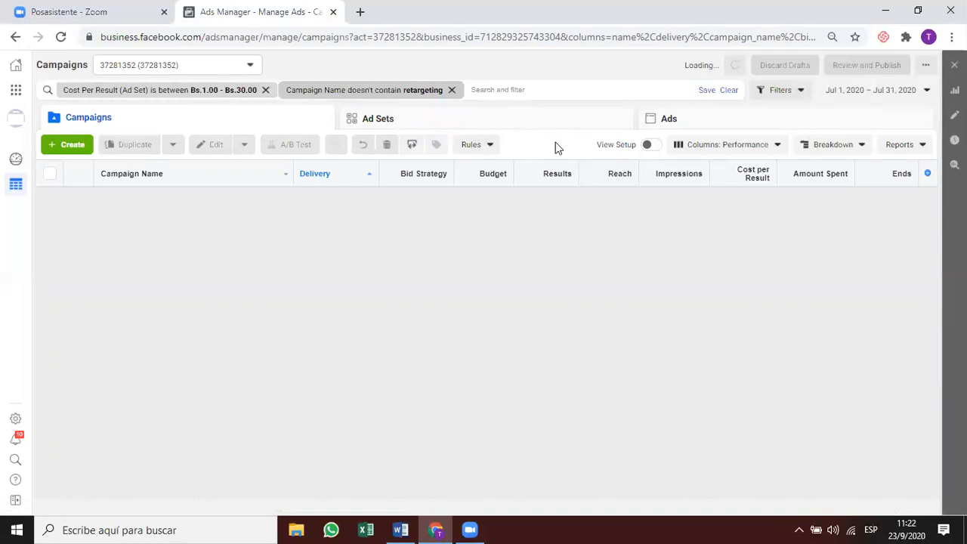
pyautogui.click(452, 90)
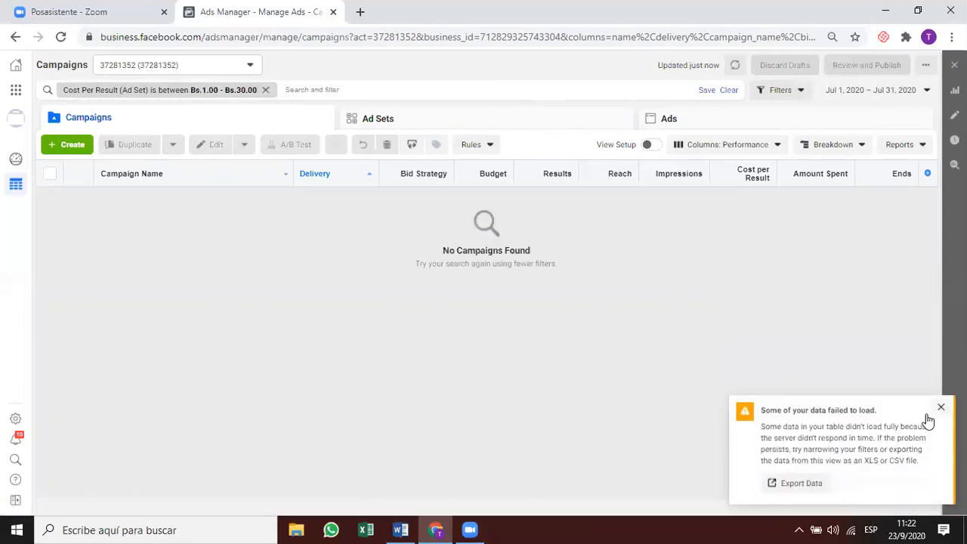
pyautogui.click(941, 410)
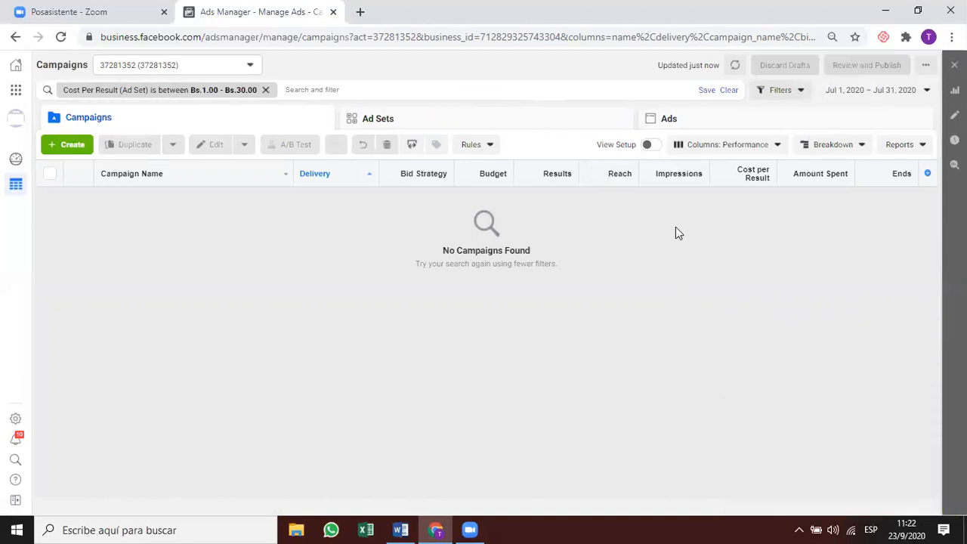
# Create a new custom report from the Reports menu.
pyautogui.click(540, 111)
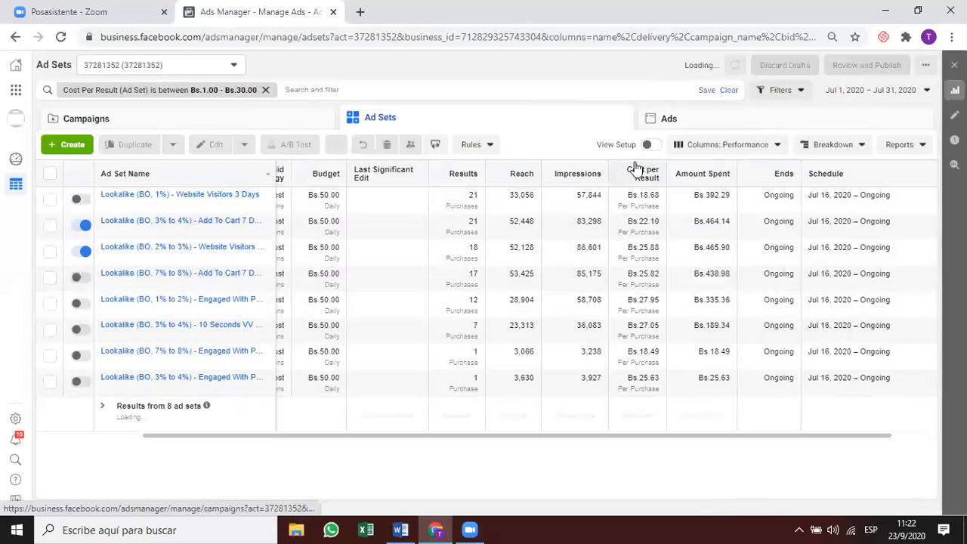
pyautogui.click(264, 119)
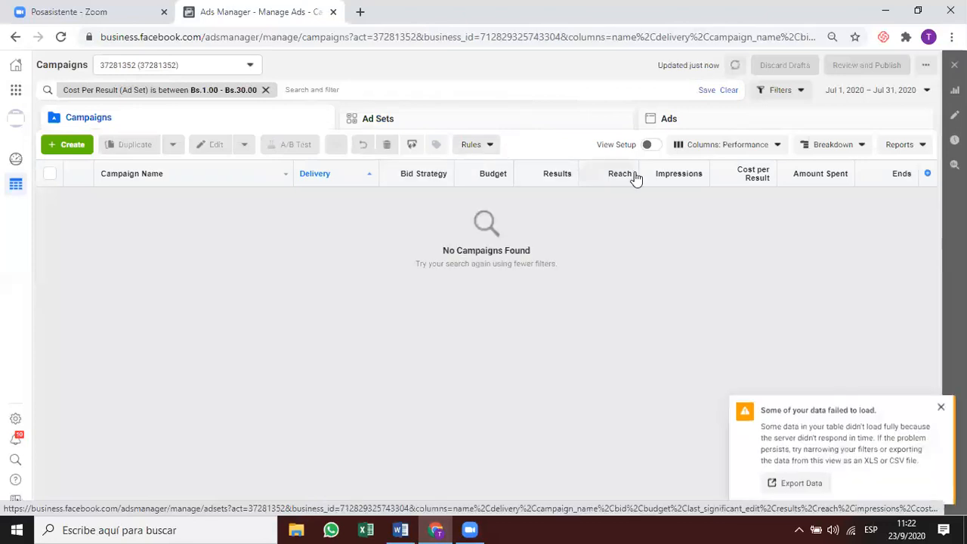
pyautogui.click(897, 145)
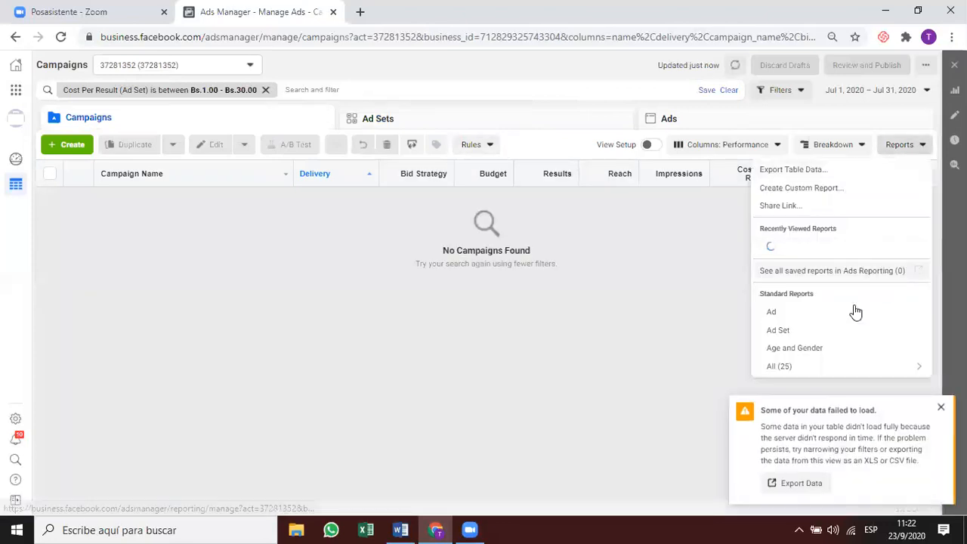
pyautogui.click(825, 188)
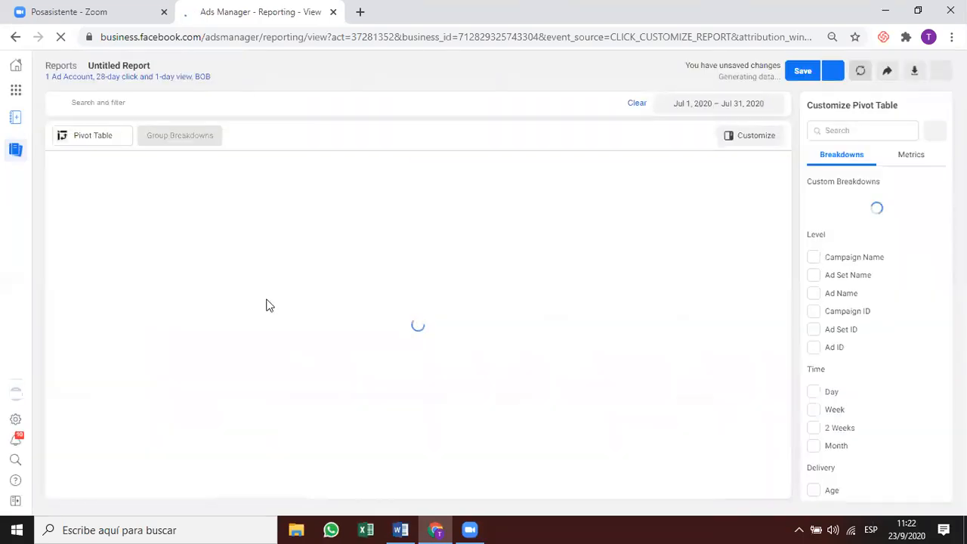
# Set the report's date range to Lifetime.
pyautogui.click(680, 103)
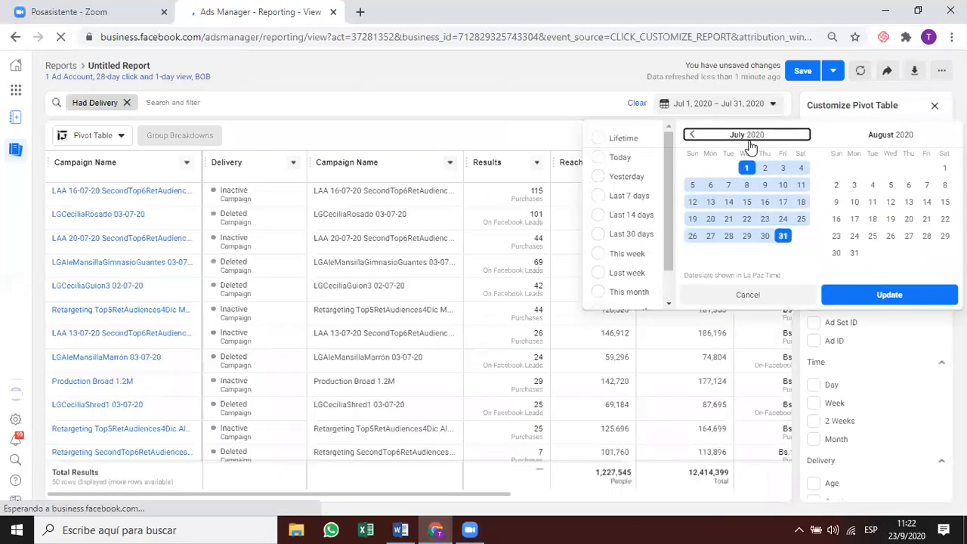
pyautogui.click(616, 139)
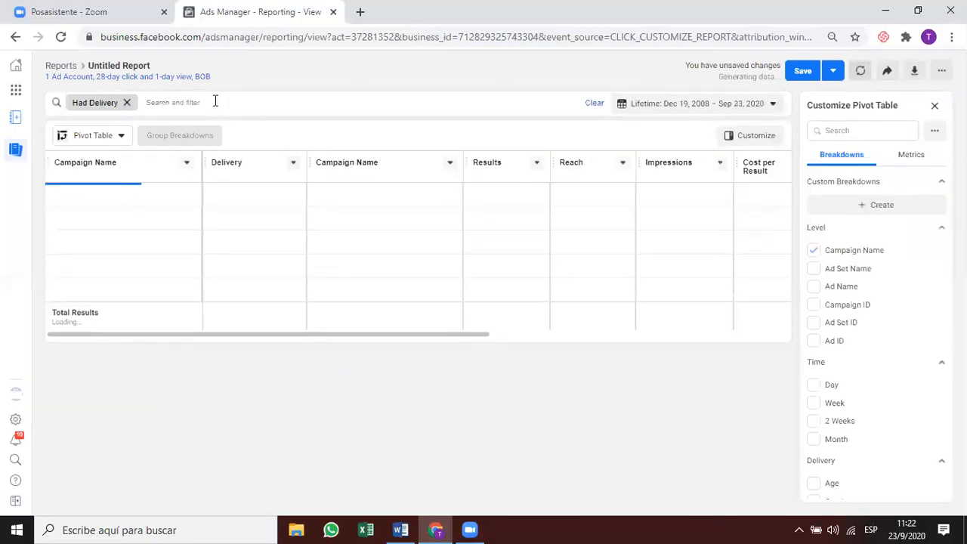
pyautogui.click(215, 102)
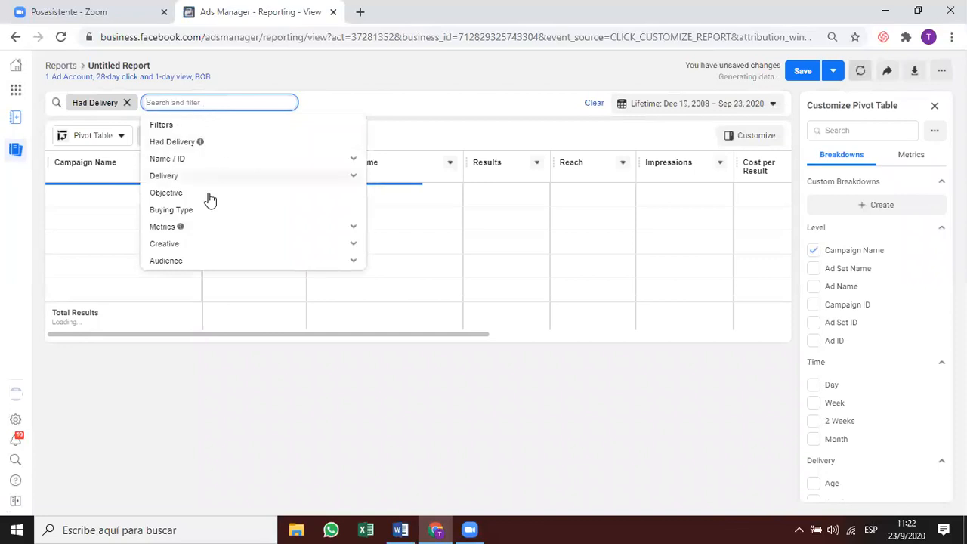
pyautogui.click(208, 230)
pyautogui.click(214, 230)
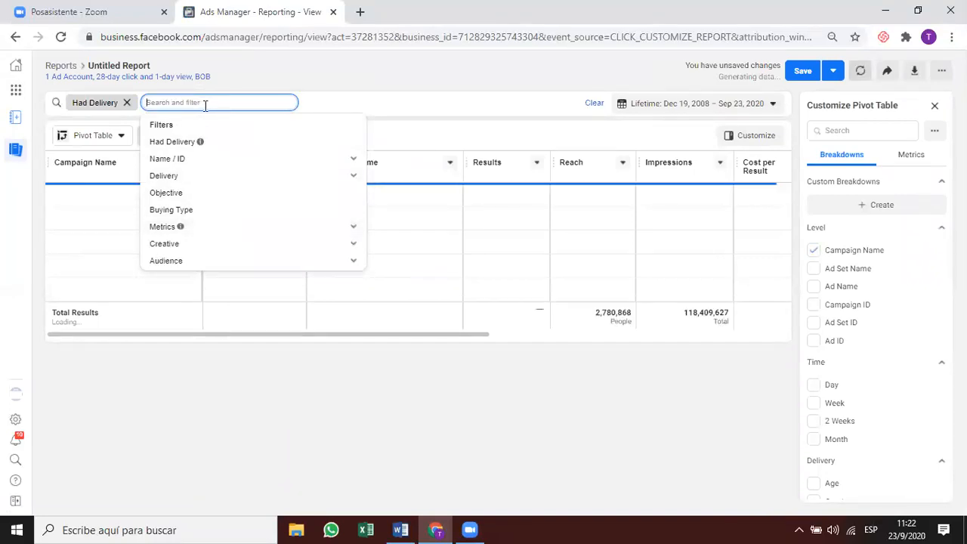
# Add a Cost per Result filter between 1 and 30.
pyautogui.write('cost per')
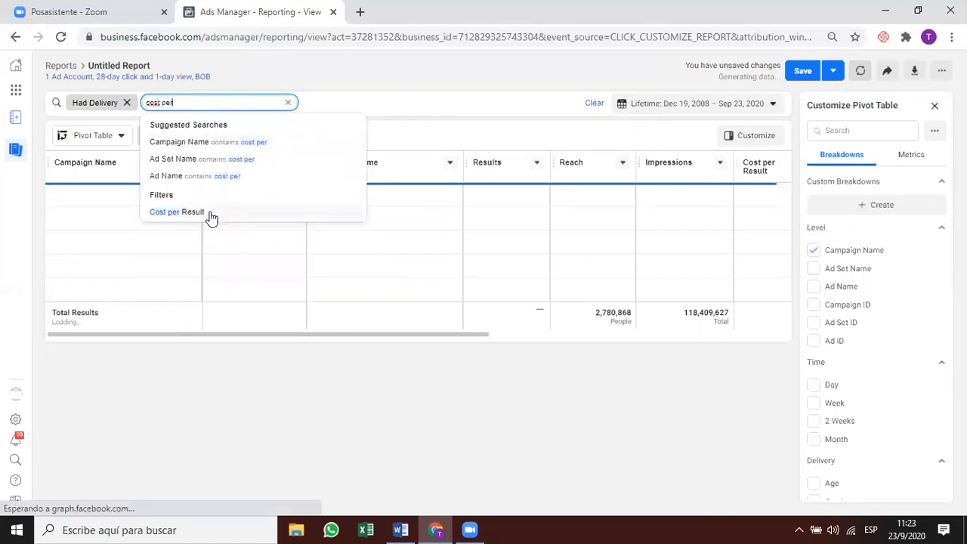
pyautogui.click(210, 215)
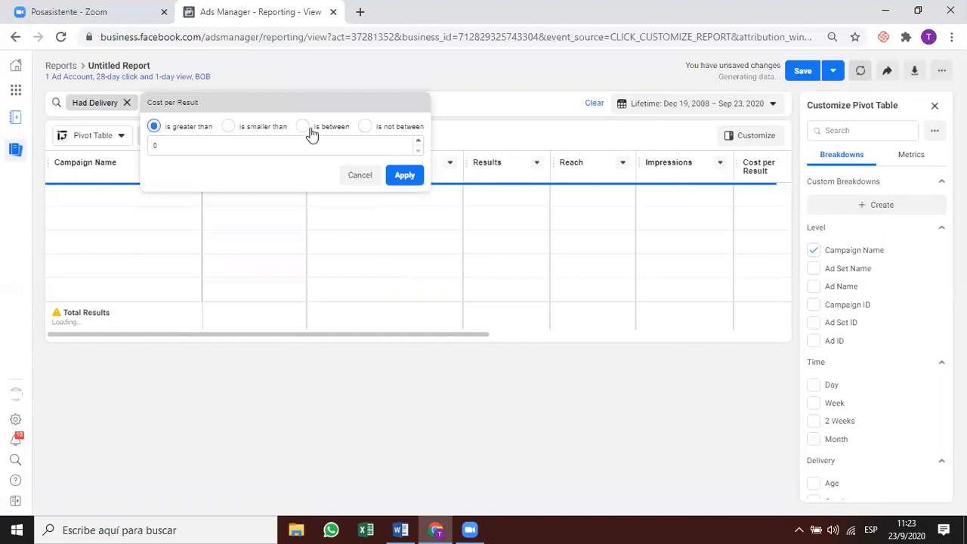
pyautogui.click(303, 127)
pyautogui.click(288, 144)
pyautogui.click(192, 139)
pyautogui.write('1')
pyautogui.click(305, 144)
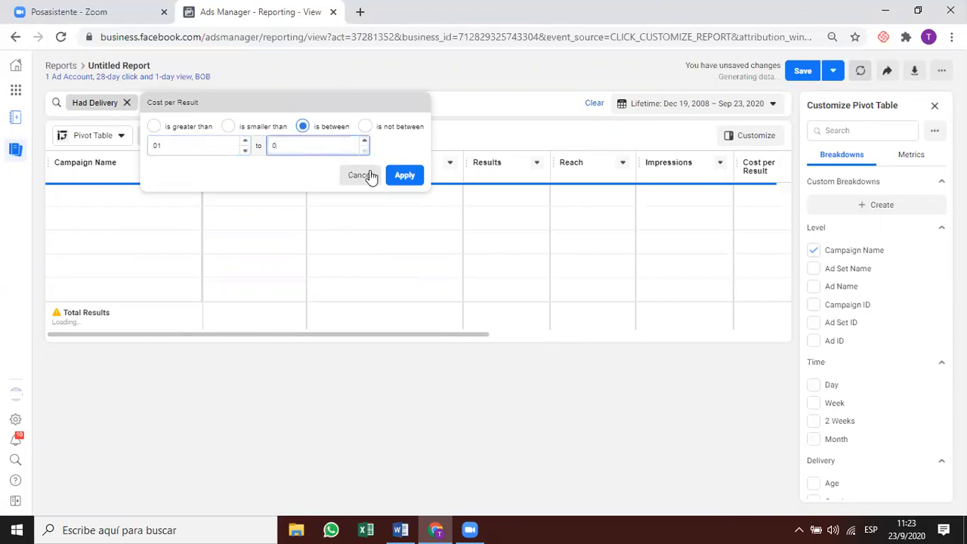
pyautogui.click(366, 142)
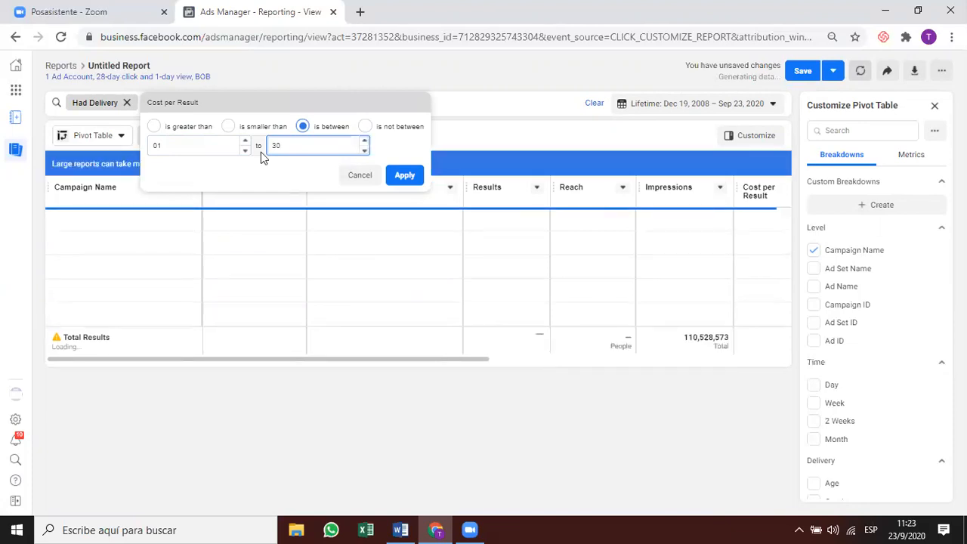
pyautogui.click(246, 150)
pyautogui.click(245, 141)
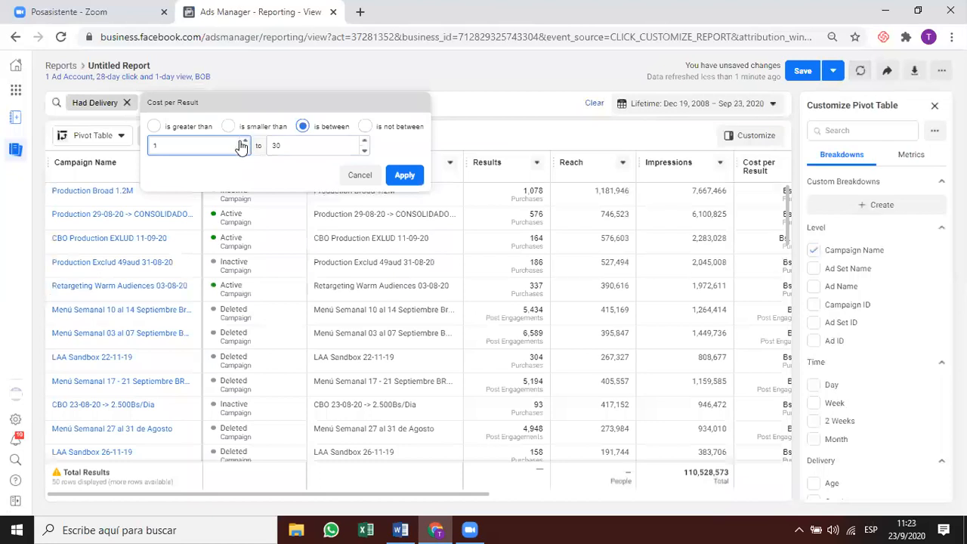
pyautogui.click(405, 175)
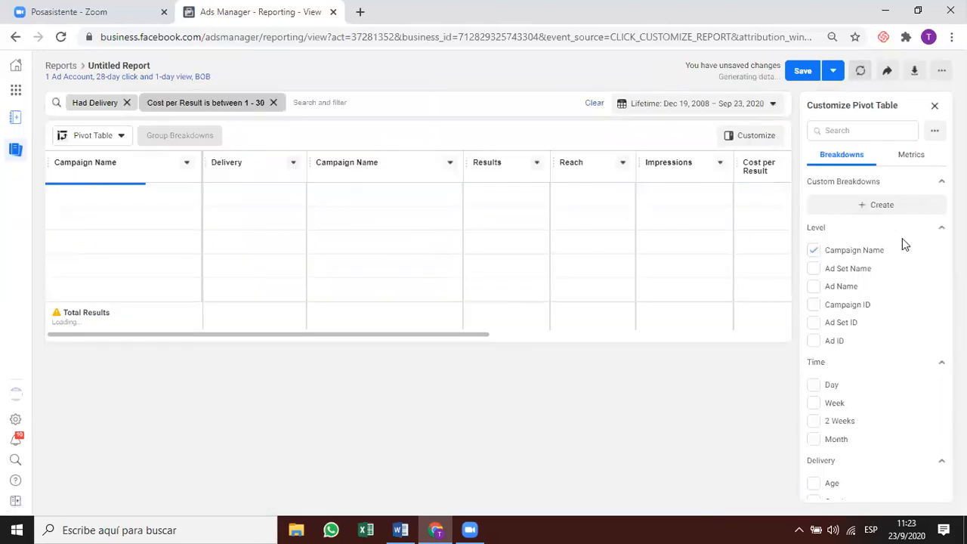
# Break the report down by Ad Set Name instead of Campaign Name.
pyautogui.click(812, 251)
pyautogui.click(813, 268)
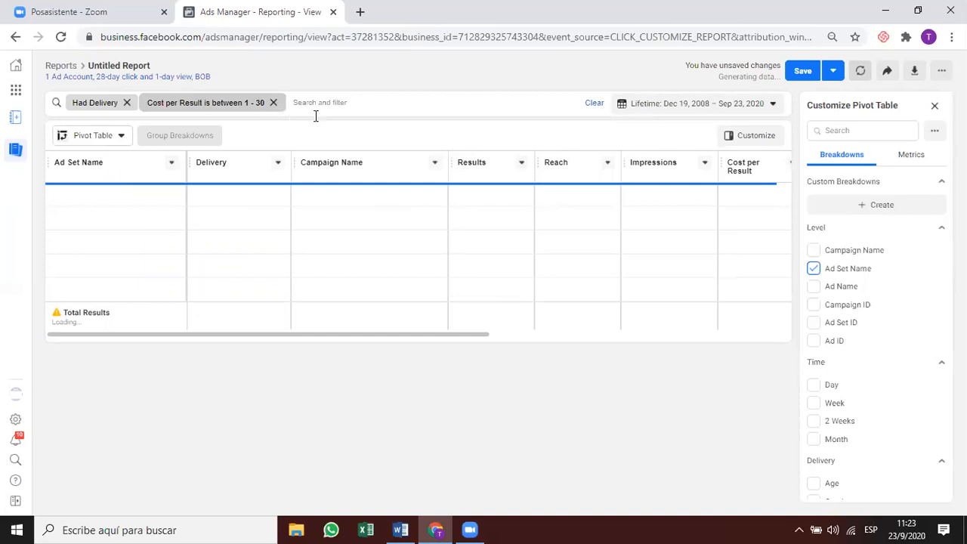
pyautogui.scroll(-1, 841, 334)
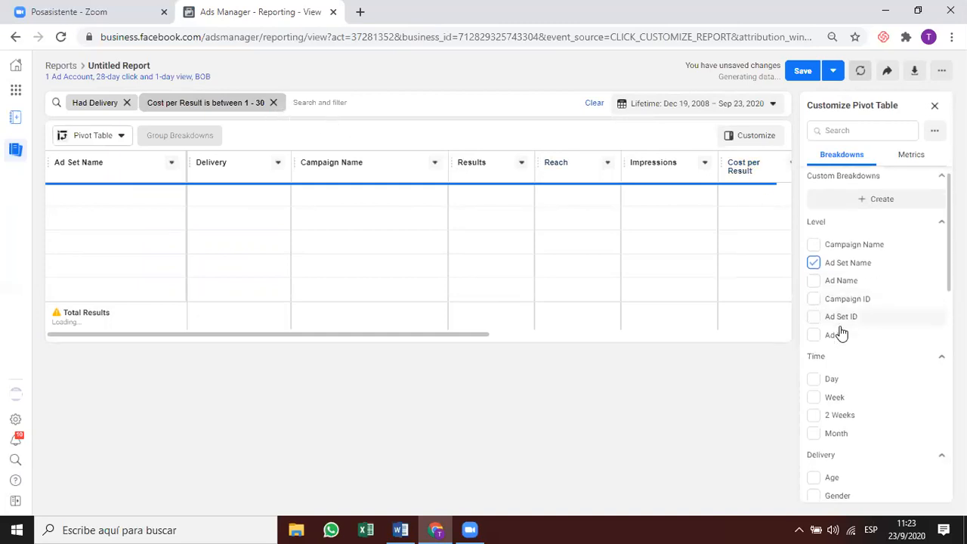
pyautogui.scroll(-2, 841, 334)
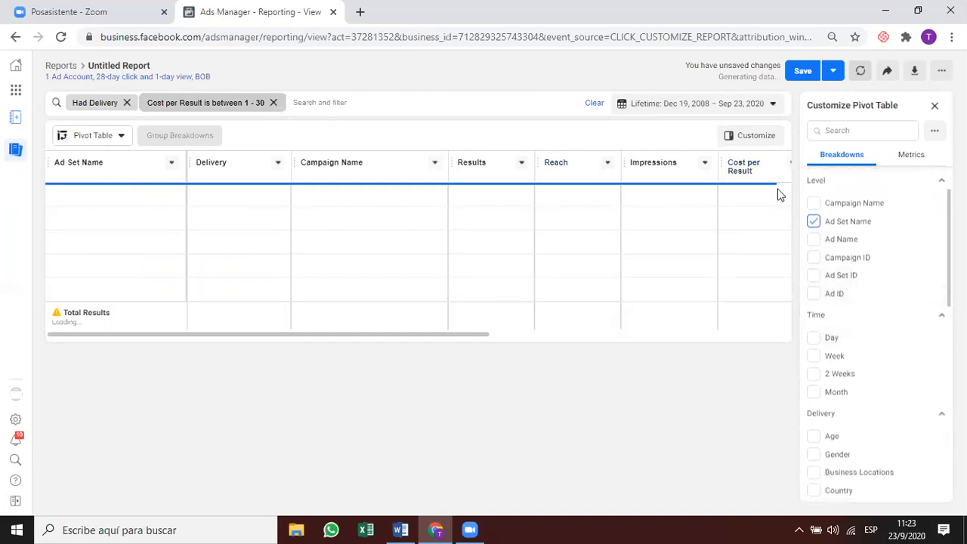
pyautogui.click(435, 163)
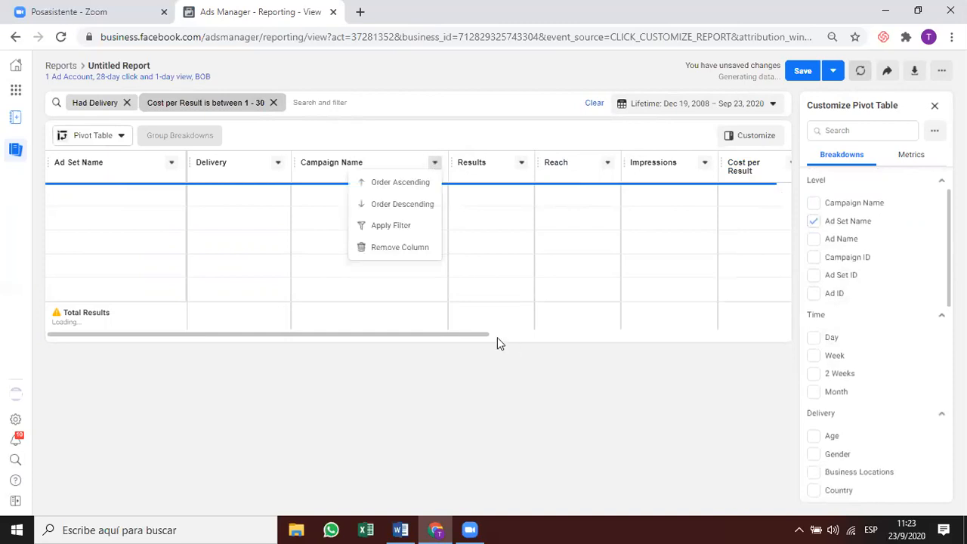
pyautogui.click(423, 243)
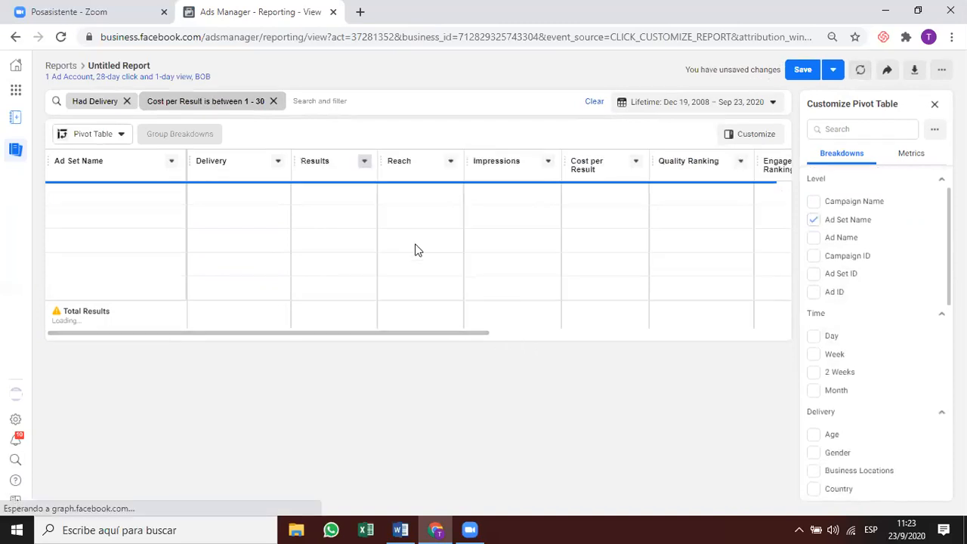
# Remove the Delivery, Reach, Impressions, Quality, Engagement and Conversion Rate Ranking columns.
pyautogui.click(278, 163)
pyautogui.click(242, 249)
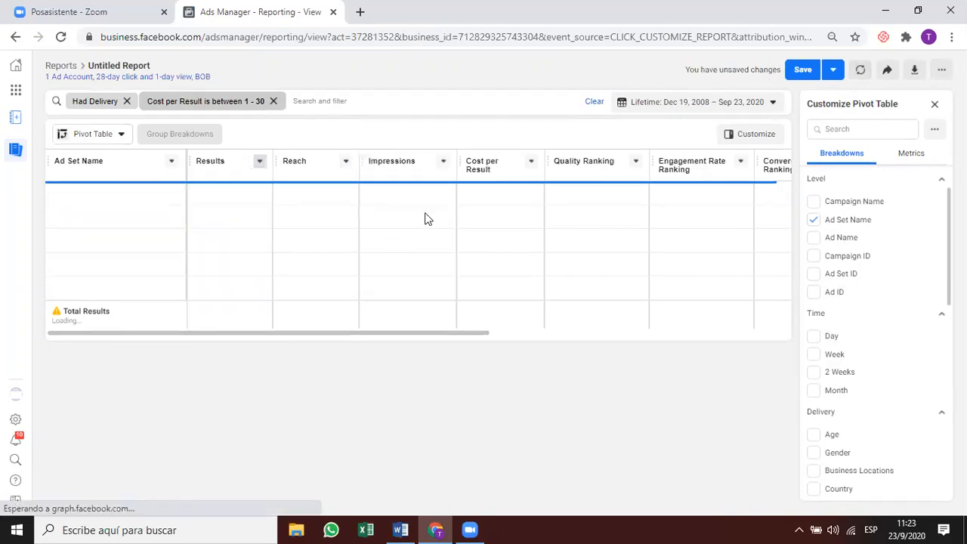
pyautogui.click(347, 164)
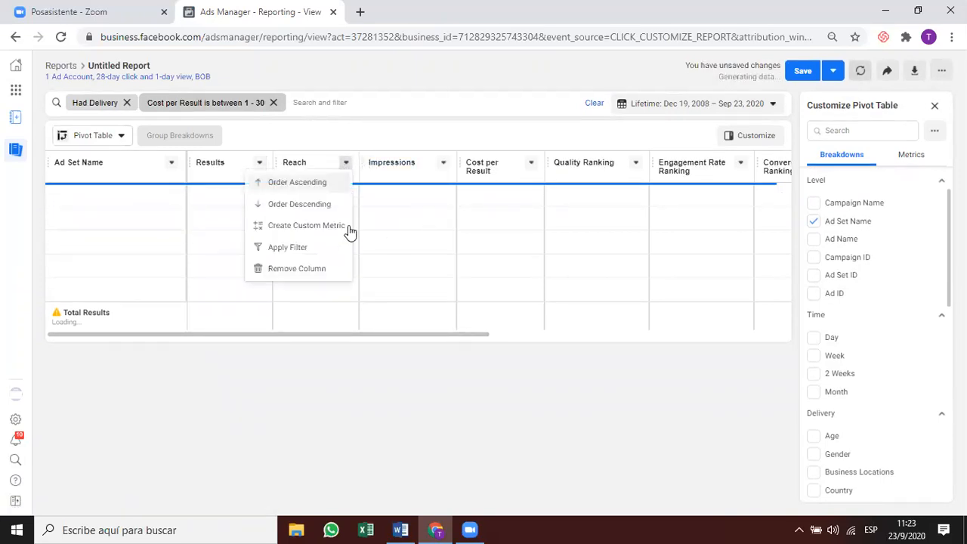
pyautogui.click(319, 268)
pyautogui.click(356, 163)
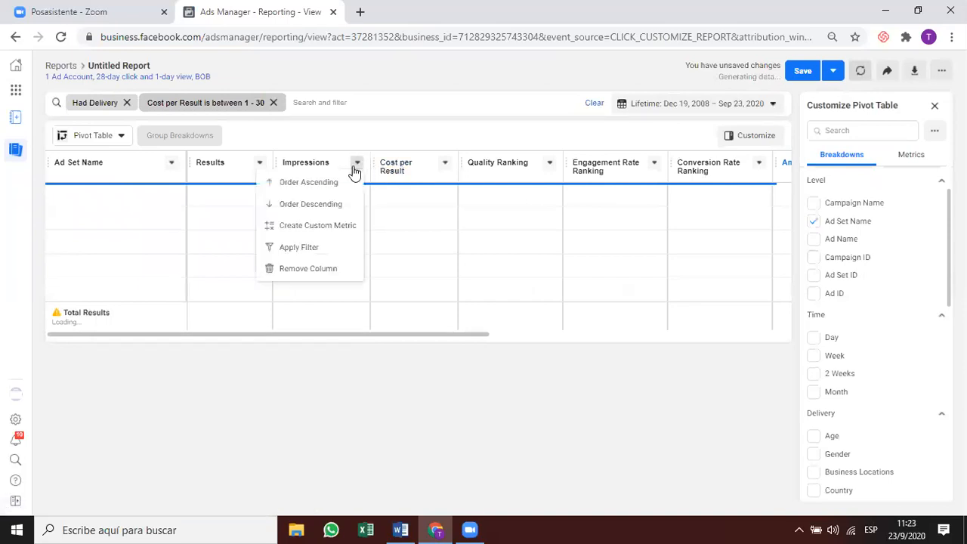
pyautogui.click(336, 269)
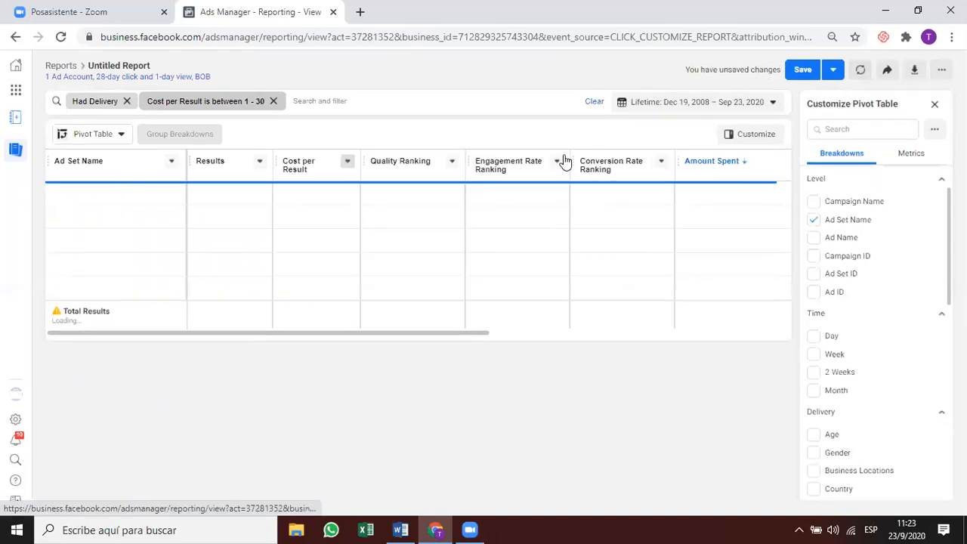
pyautogui.click(452, 163)
pyautogui.click(430, 251)
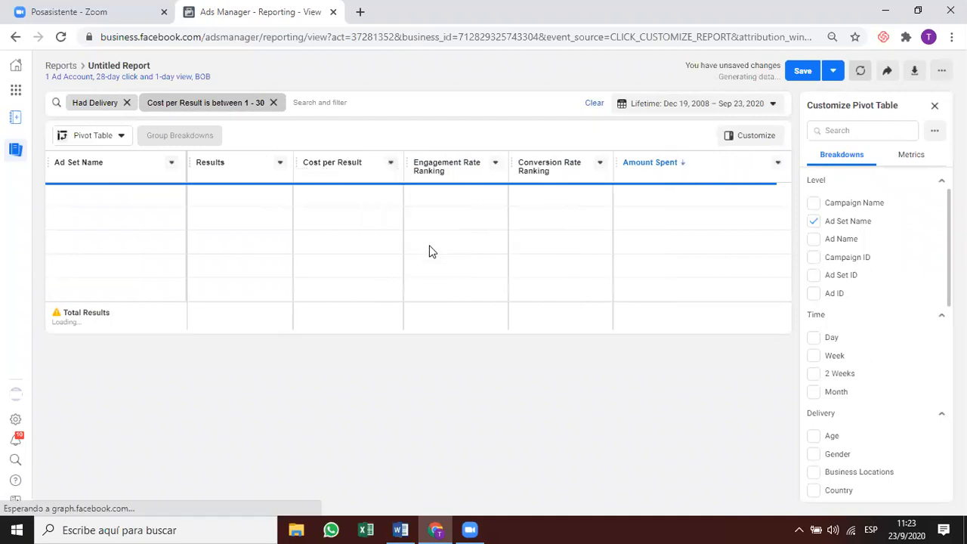
pyautogui.click(495, 162)
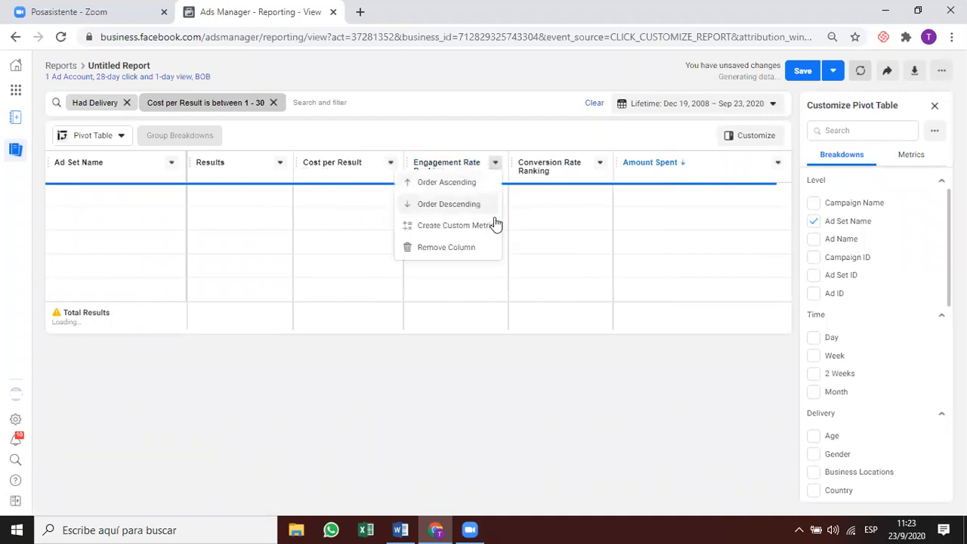
pyautogui.click(465, 247)
pyautogui.click(568, 162)
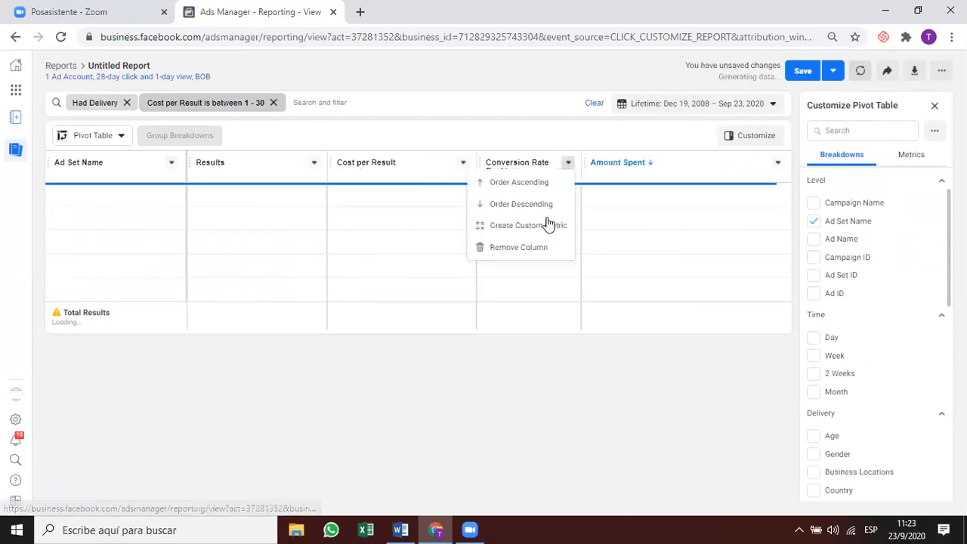
pyautogui.click(532, 247)
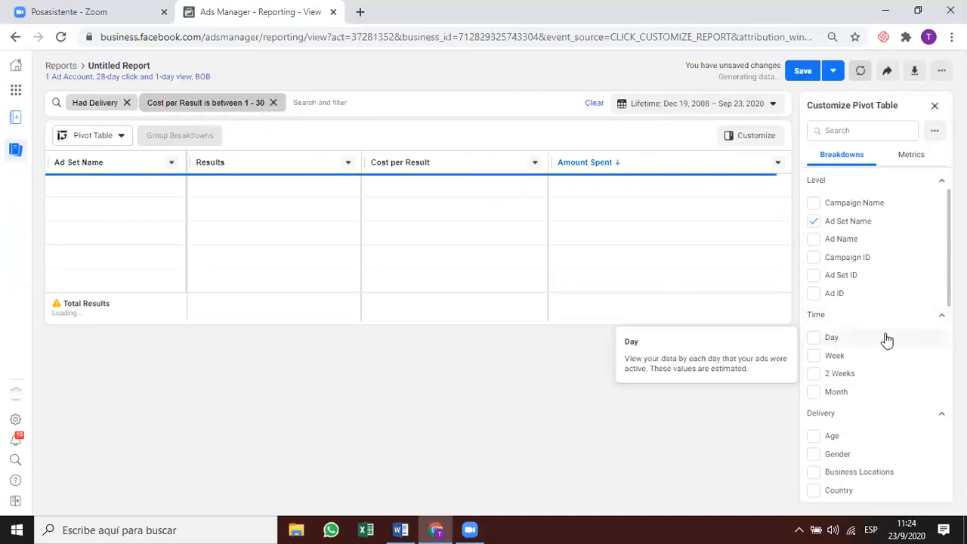
pyautogui.moveTo(55, 306)
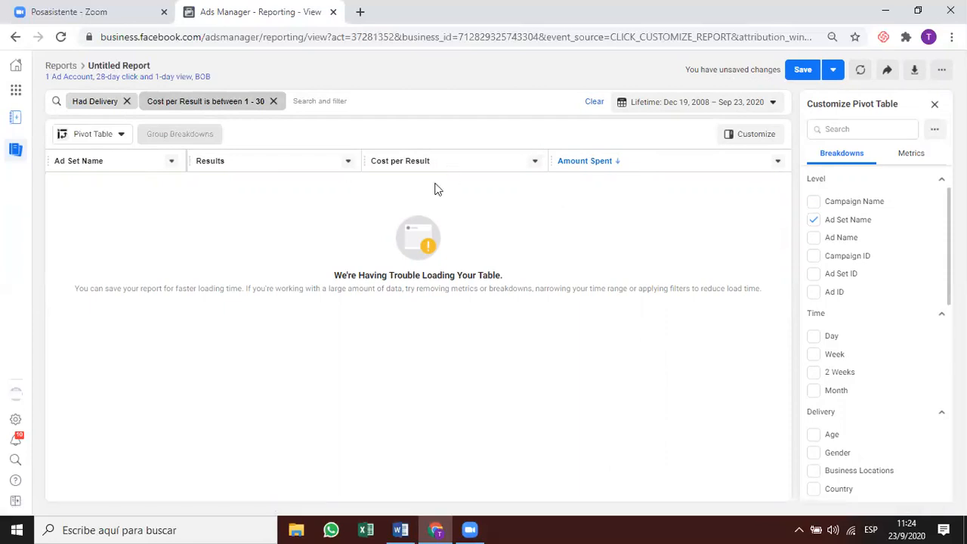
pyautogui.scroll(-4, 824, 299)
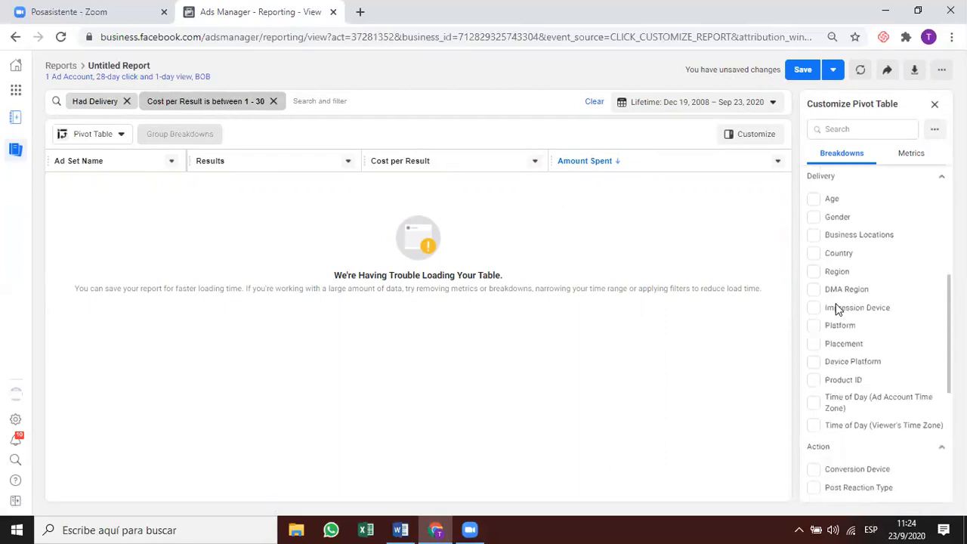
pyautogui.scroll(-3, 836, 308)
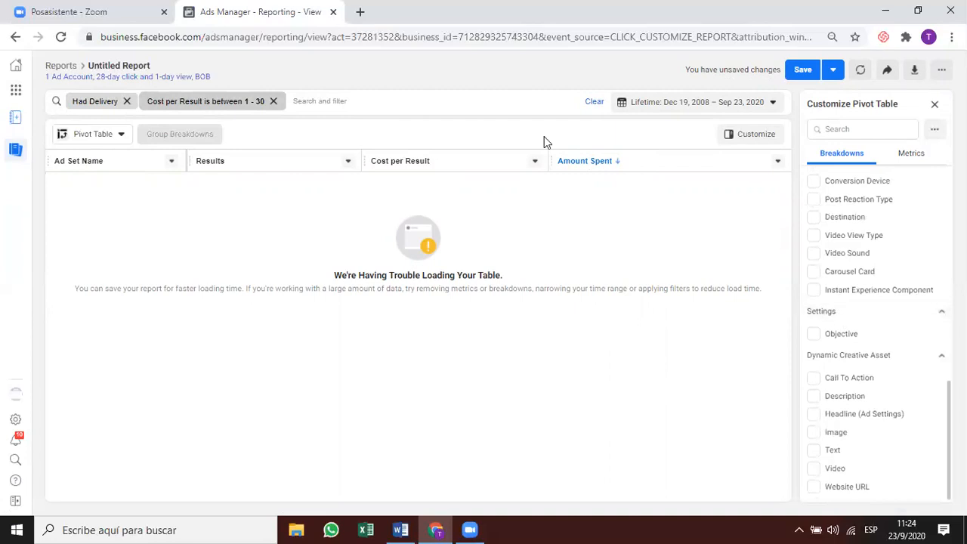
pyautogui.click(236, 104)
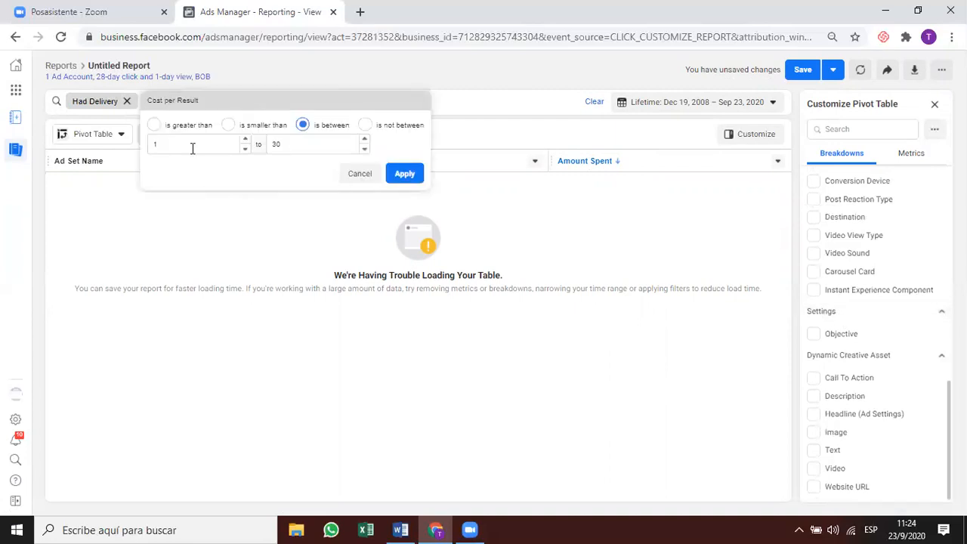
pyautogui.click(361, 175)
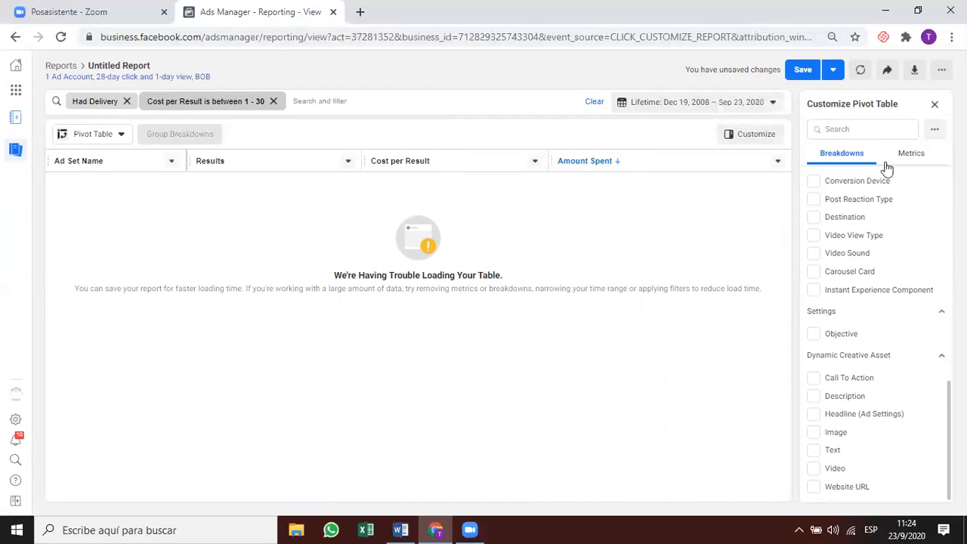
pyautogui.scroll(5, 896, 225)
pyautogui.scroll(3, 895, 226)
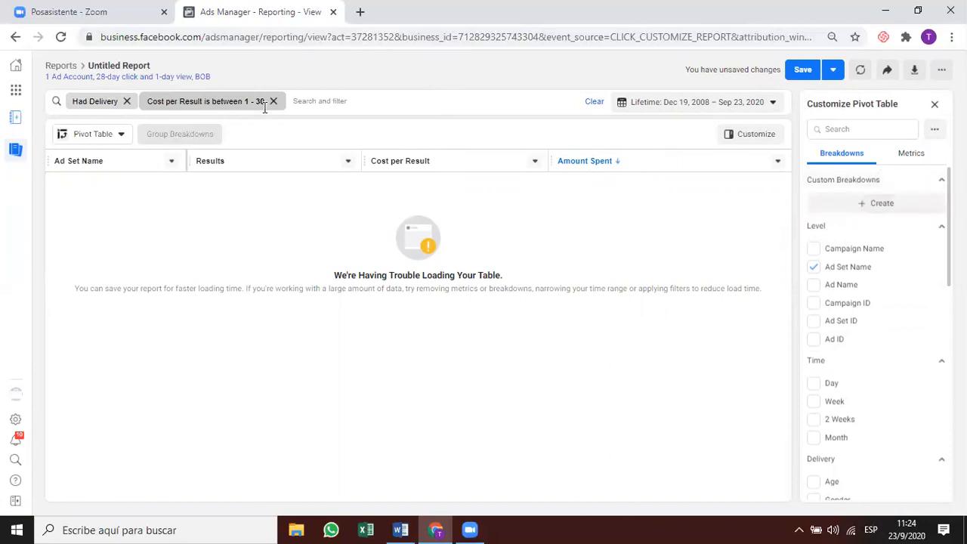
pyautogui.click(346, 102)
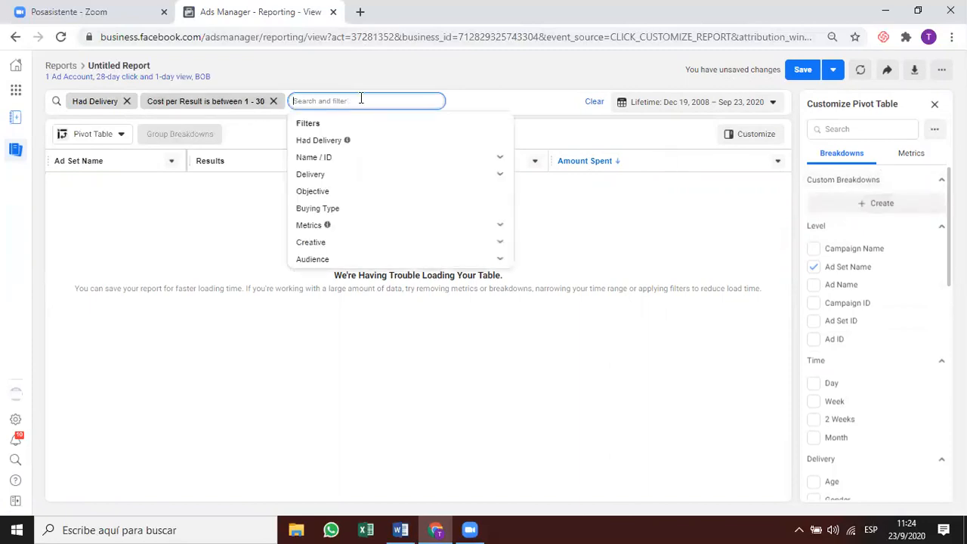
pyautogui.click(403, 75)
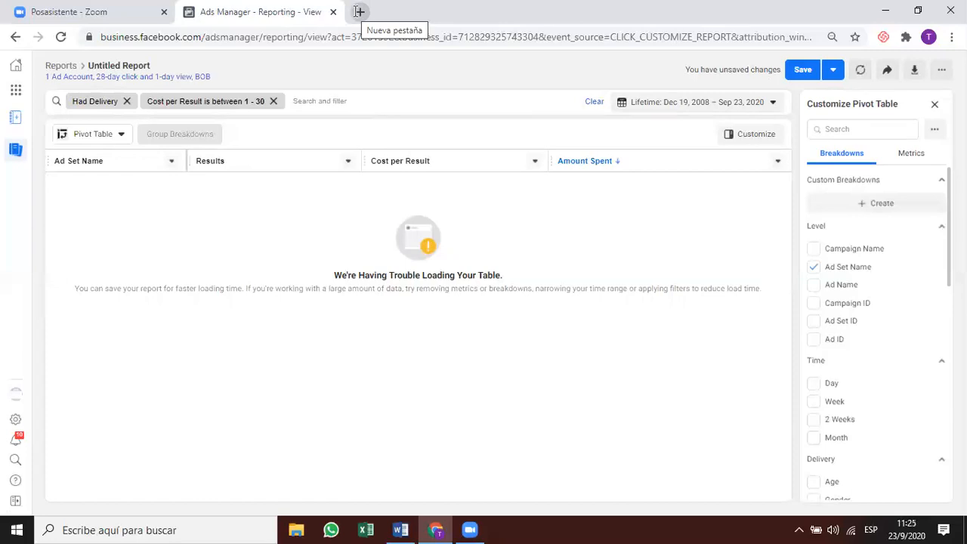
# Browse the custom date calendar, then set the range to Last week.
pyautogui.click(684, 104)
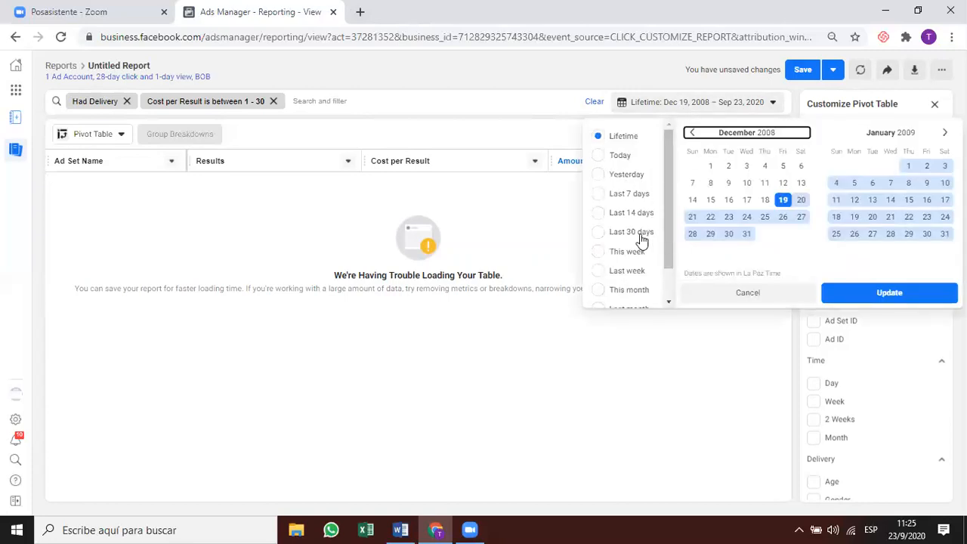
pyautogui.moveTo(666, 257); pyautogui.dragTo(668, 284)
pyautogui.scroll(-1, 666, 283)
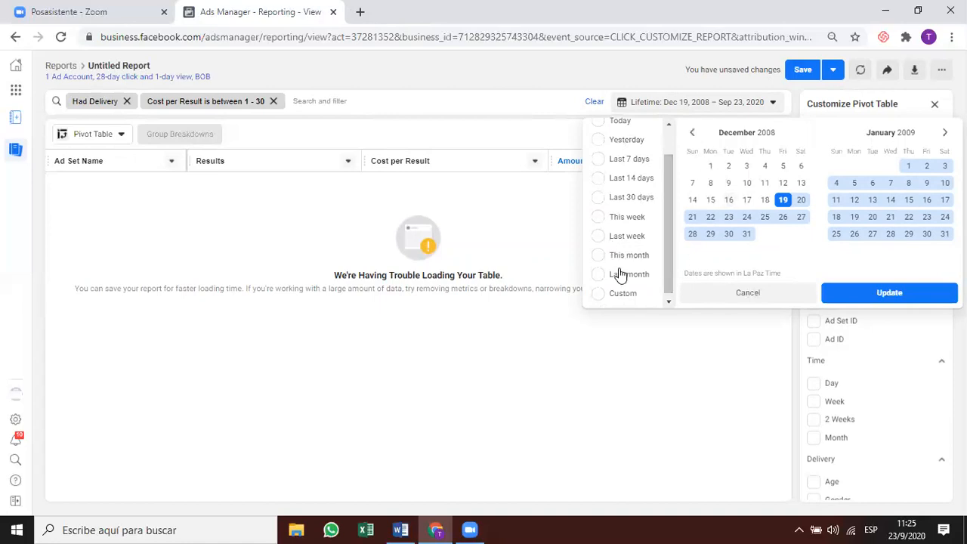
pyautogui.click(621, 293)
pyautogui.click(935, 137)
pyautogui.click(935, 137)
pyautogui.click(935, 137)
pyautogui.click(935, 138)
pyautogui.click(936, 138)
pyautogui.click(935, 138)
pyautogui.click(935, 138)
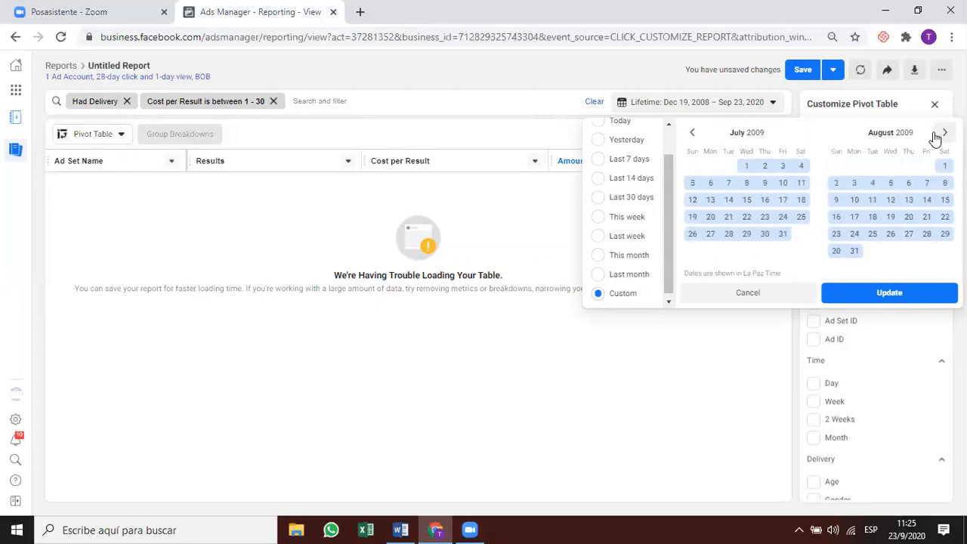
pyautogui.tripleClick(935, 136)
pyautogui.tripleClick(936, 136)
pyautogui.tripleClick(935, 136)
pyautogui.click(935, 136)
pyautogui.click(629, 237)
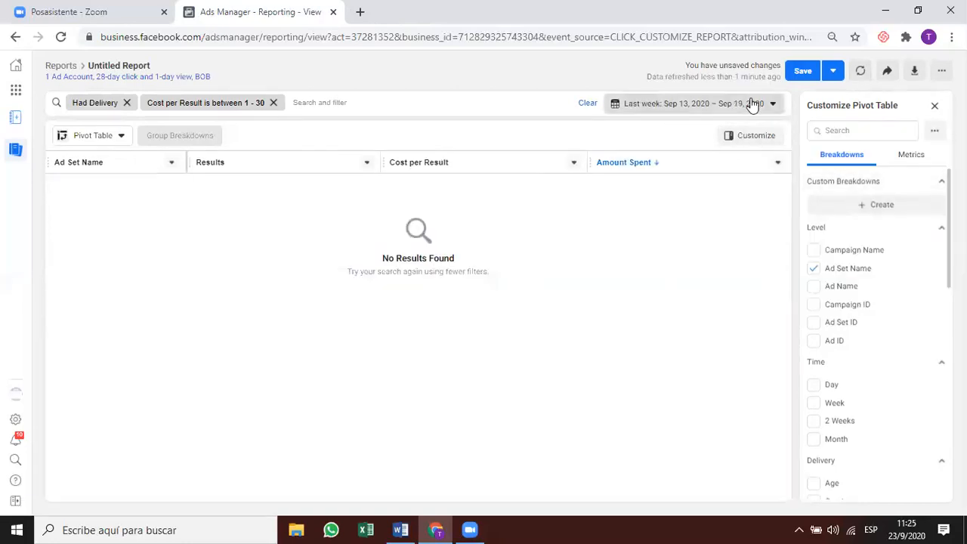
# Start a custom date range on January 1, 2020.
pyautogui.click(752, 105)
pyautogui.click(690, 136)
pyautogui.doubleClick(690, 136)
pyautogui.click(691, 136)
pyautogui.doubleClick(690, 136)
pyautogui.click(691, 136)
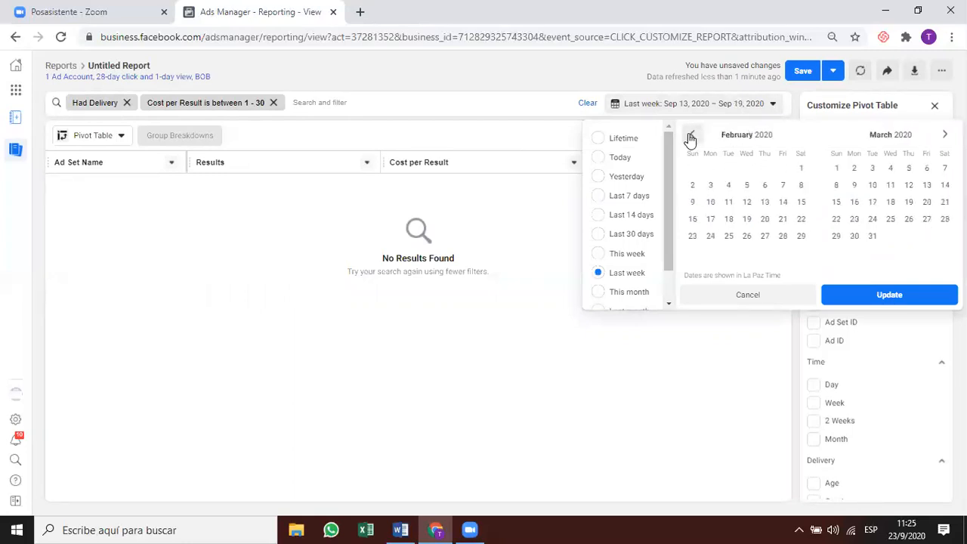
pyautogui.click(691, 136)
pyautogui.click(747, 168)
# End the range on September 23, 2020, apply it, and keep the pivot table view.
pyautogui.click(944, 135)
pyautogui.doubleClick(943, 134)
pyautogui.click(944, 135)
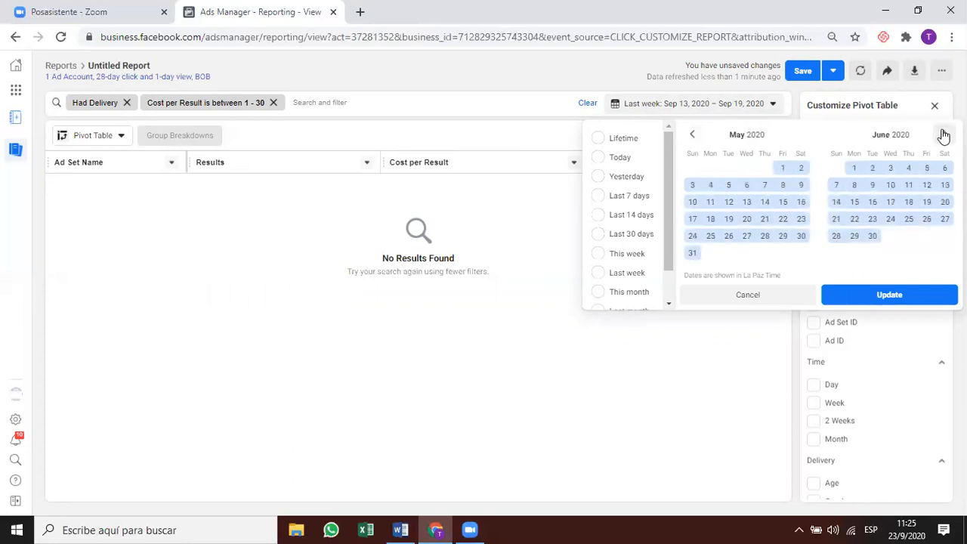
pyautogui.click(944, 135)
pyautogui.click(943, 134)
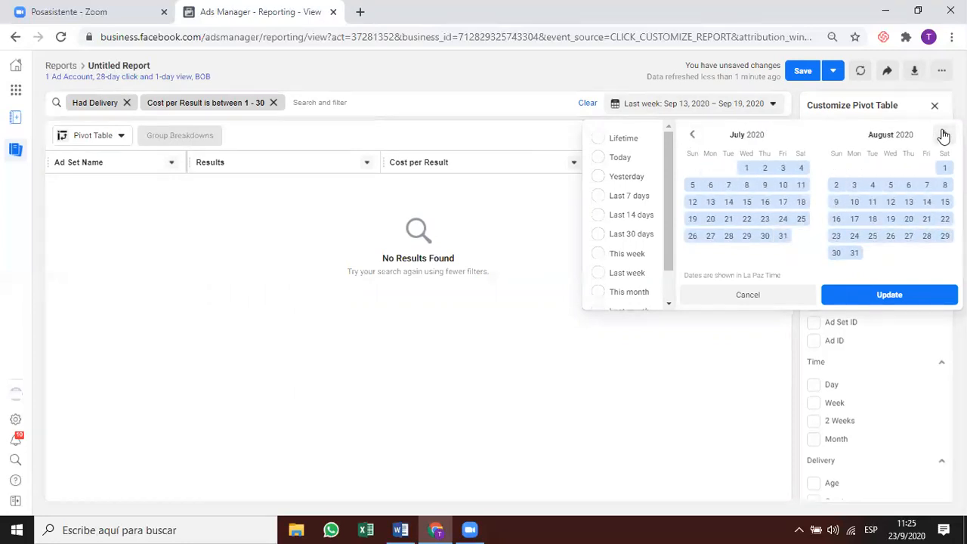
pyautogui.click(944, 135)
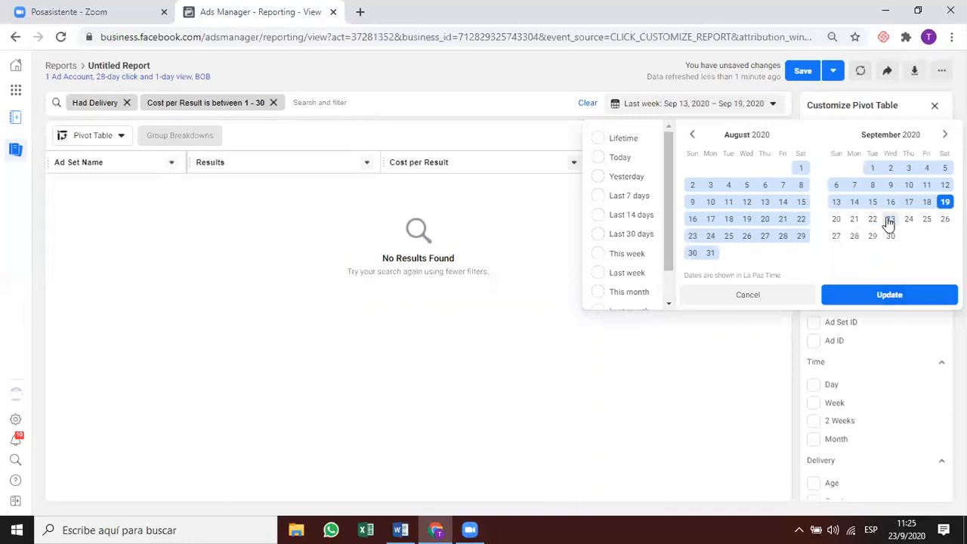
pyautogui.click(891, 218)
pyautogui.click(911, 293)
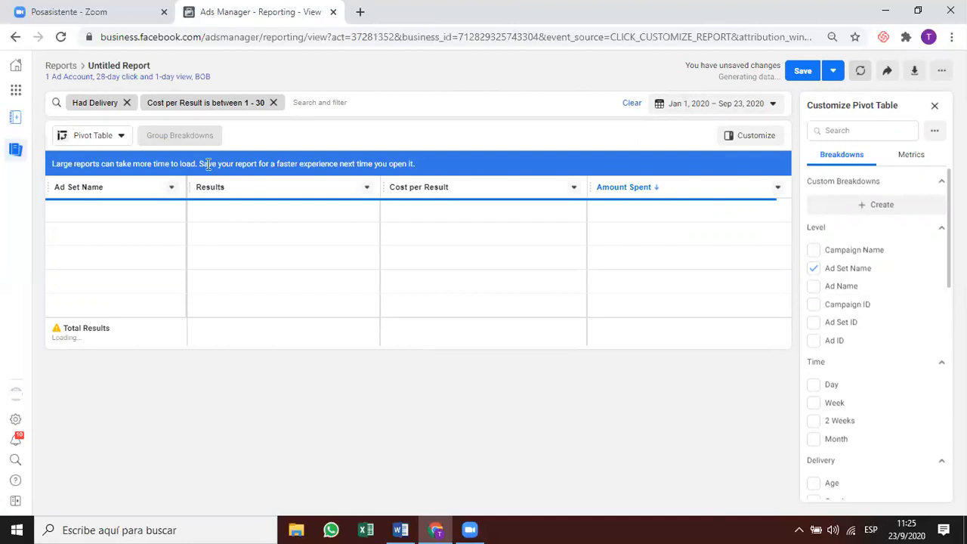
pyautogui.click(113, 136)
pyautogui.click(319, 146)
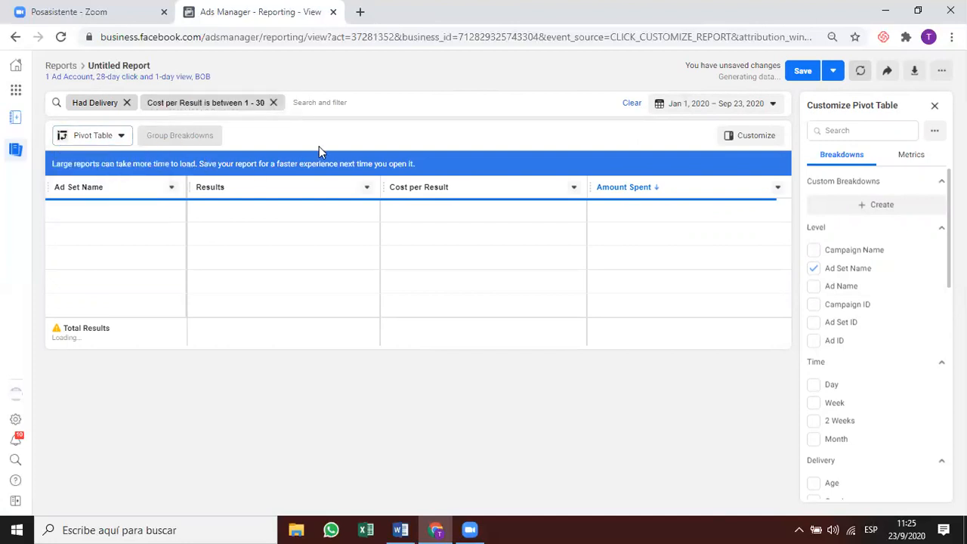
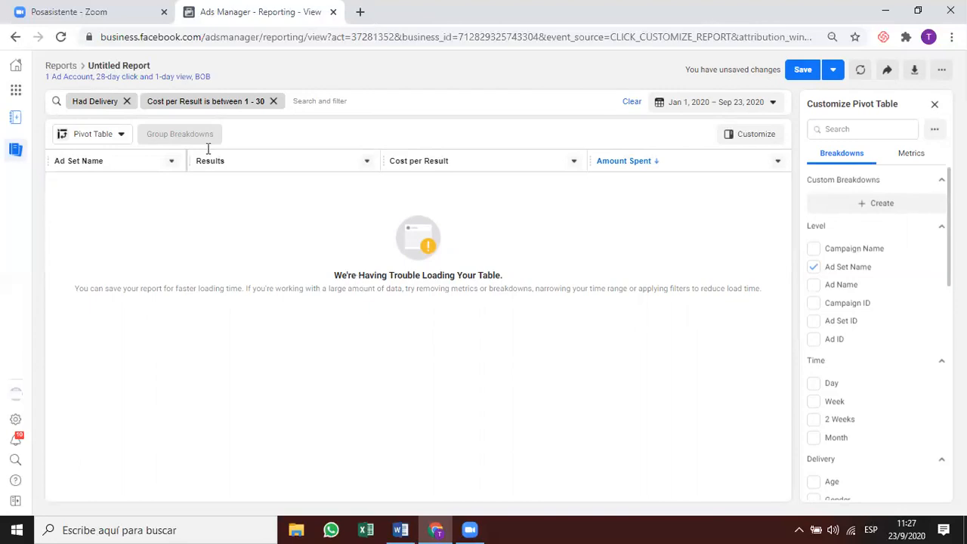
# Open a new Chrome tab and load the Ads Manager campaigns page from the bookmark.
pyautogui.click(358, 13)
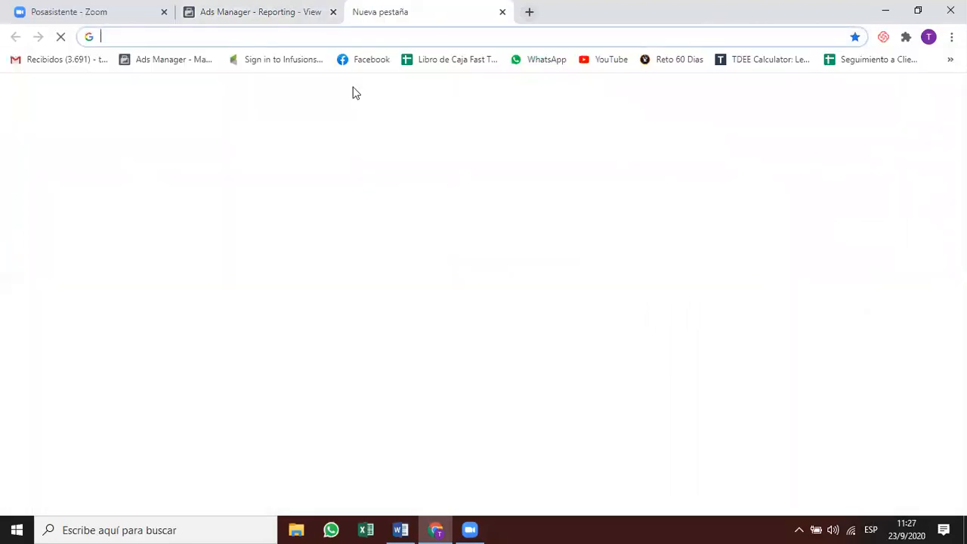
pyautogui.write('bu')
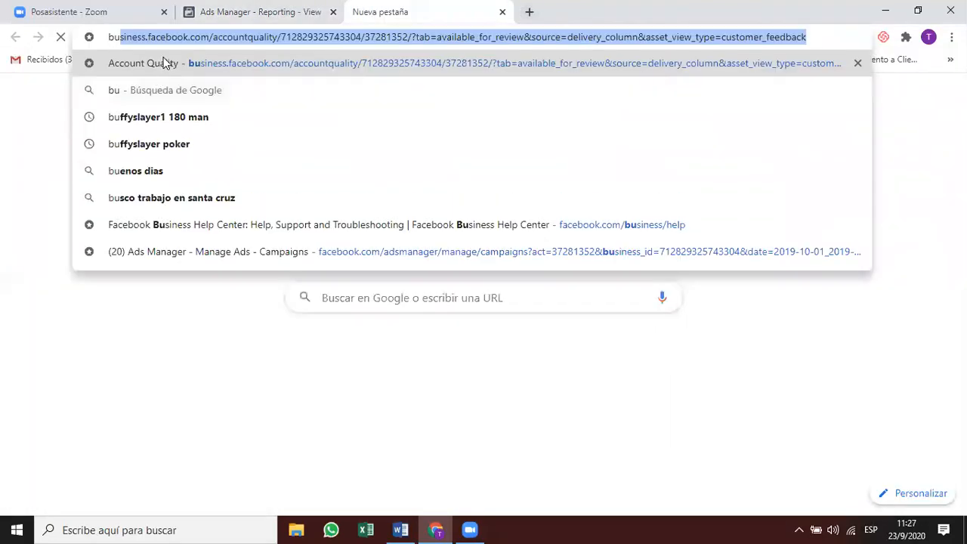
pyautogui.click(37, 130)
pyautogui.click(140, 59)
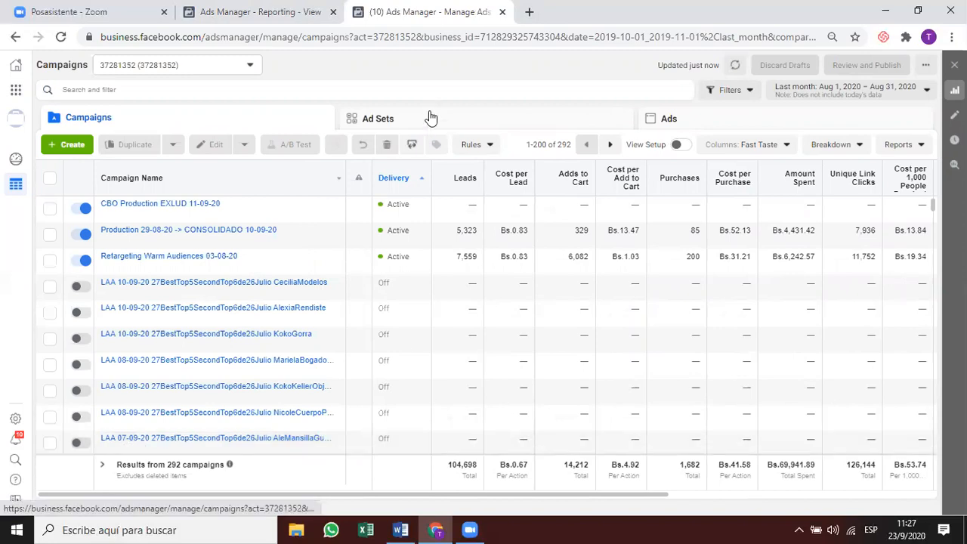
# Tick the Production 29-08-20 campaign to view its 9 ad sets.
pyautogui.click(467, 236)
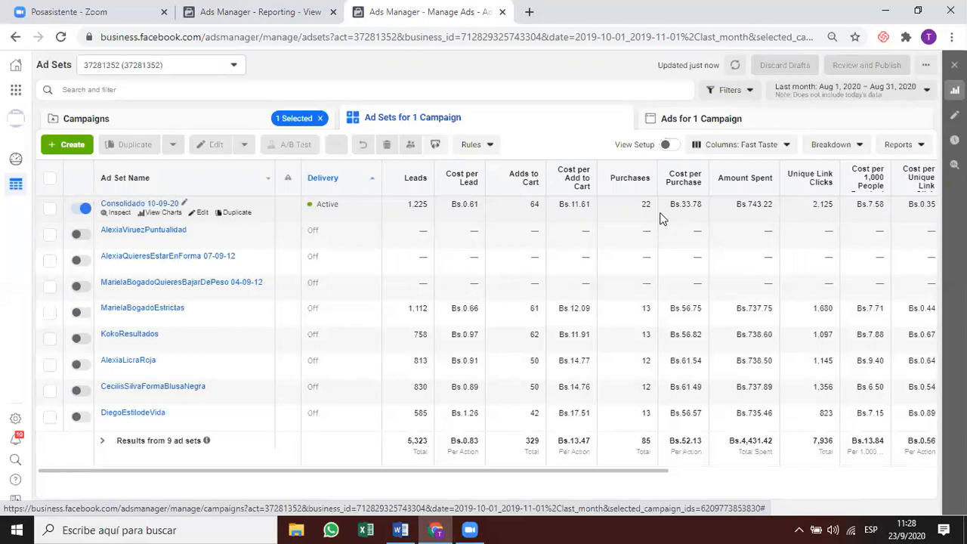
# Swap the campaign selection to show only Consolidado 11-09-20 Exlud 49aud for Sep 1–23, 2020.
pyautogui.click(320, 120)
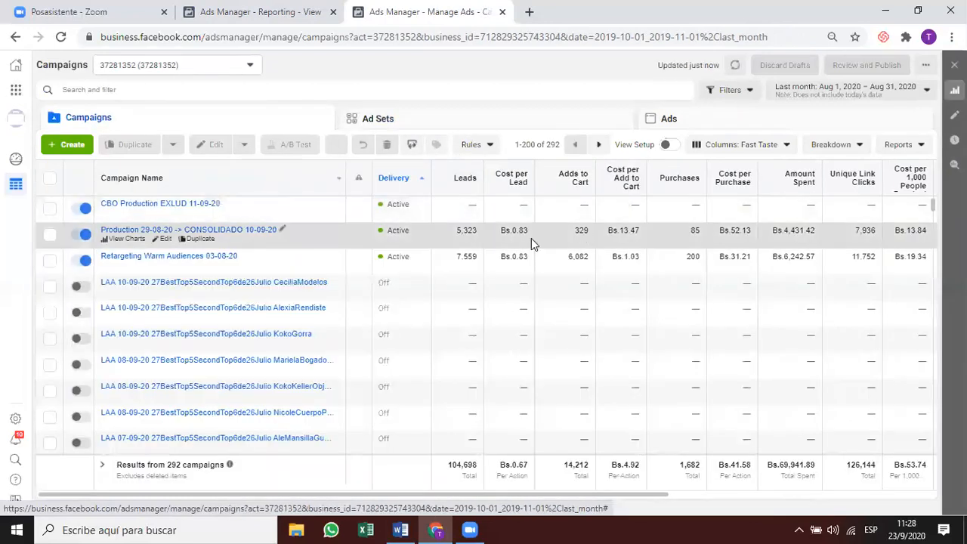
pyautogui.click(531, 238)
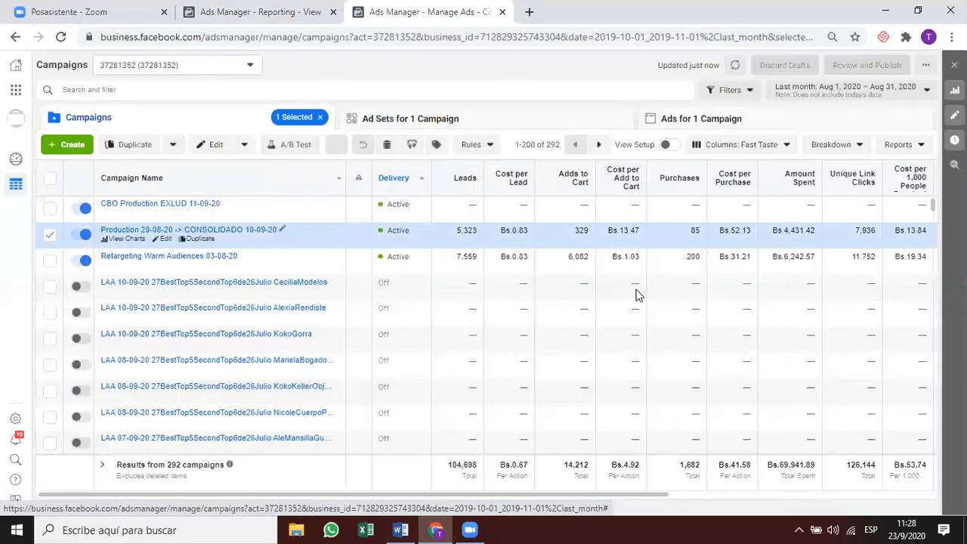
pyautogui.click(742, 268)
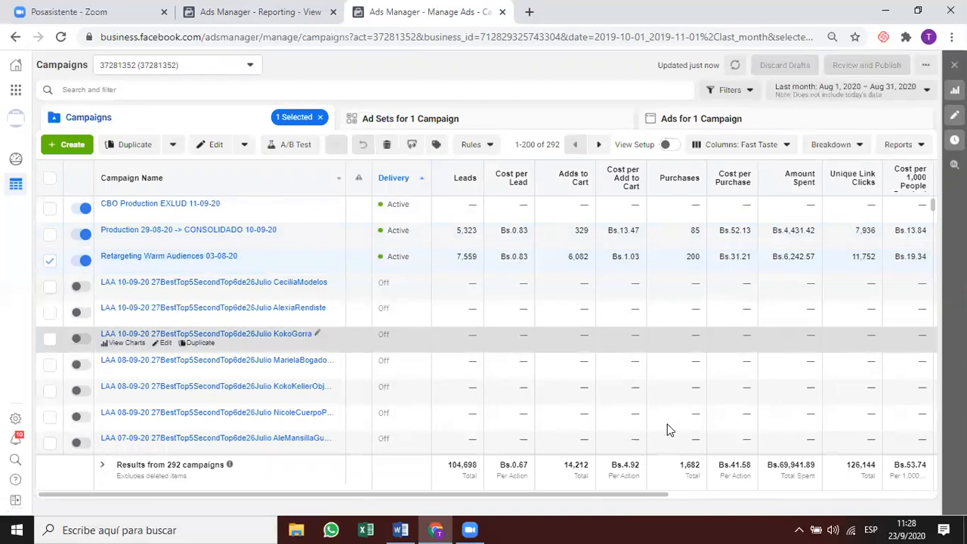
pyautogui.scroll(-2, 658, 431)
pyautogui.scroll(-5, 658, 437)
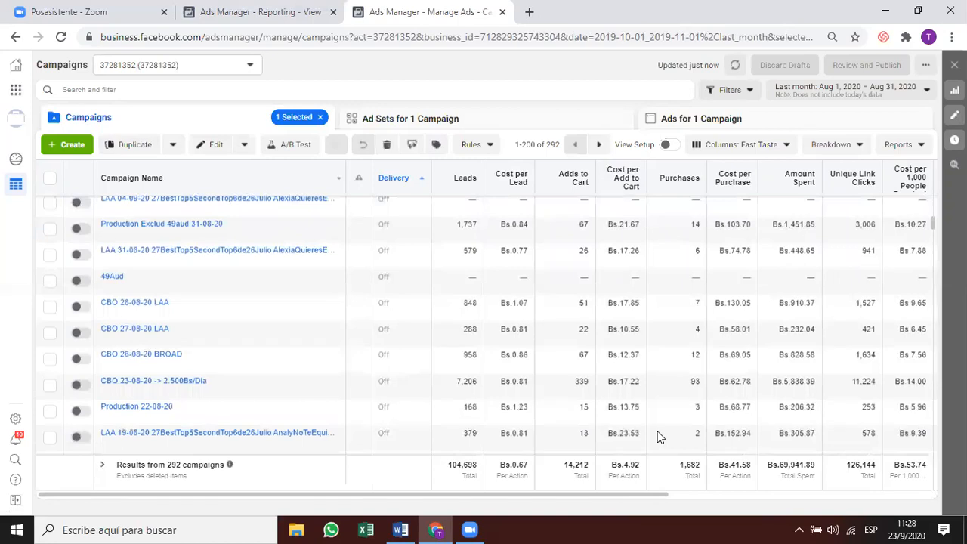
pyautogui.scroll(7, 663, 437)
pyautogui.hscroll(3, 662, 437)
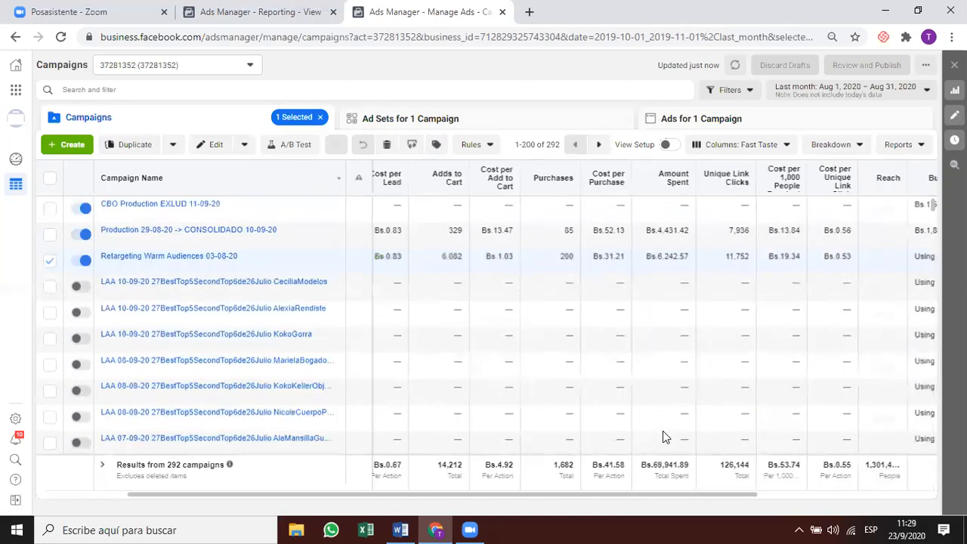
pyautogui.hscroll(3, 663, 437)
pyautogui.moveTo(557, 492); pyautogui.dragTo(179, 502)
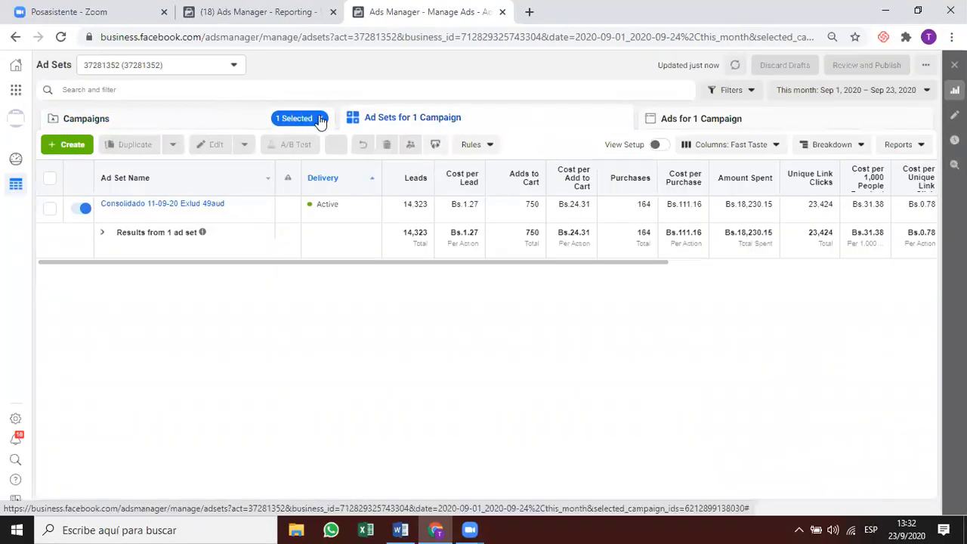
# Clear the campaign filter, sort all ad sets by Cost per Purchase, then return to Untitled Report.
pyautogui.click(306, 118)
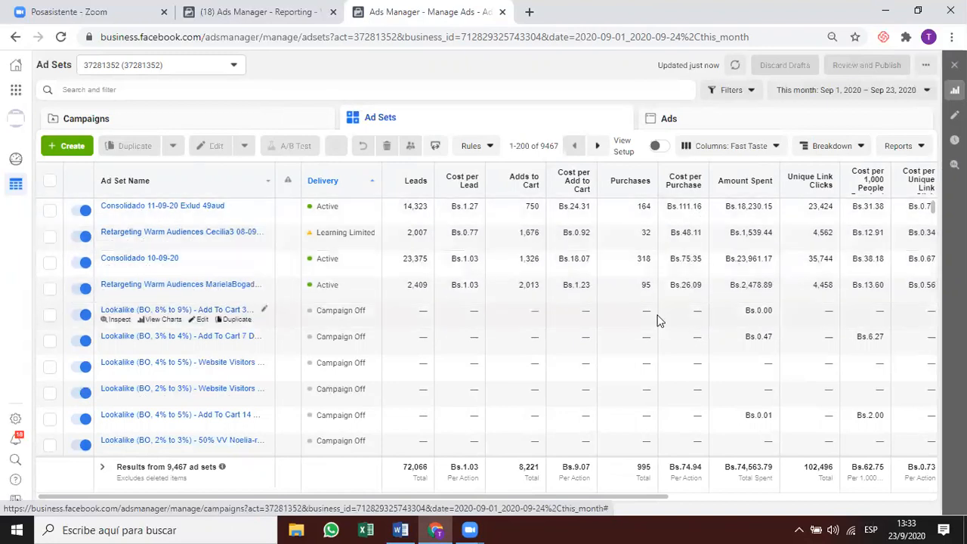
pyautogui.scroll(-1, 657, 319)
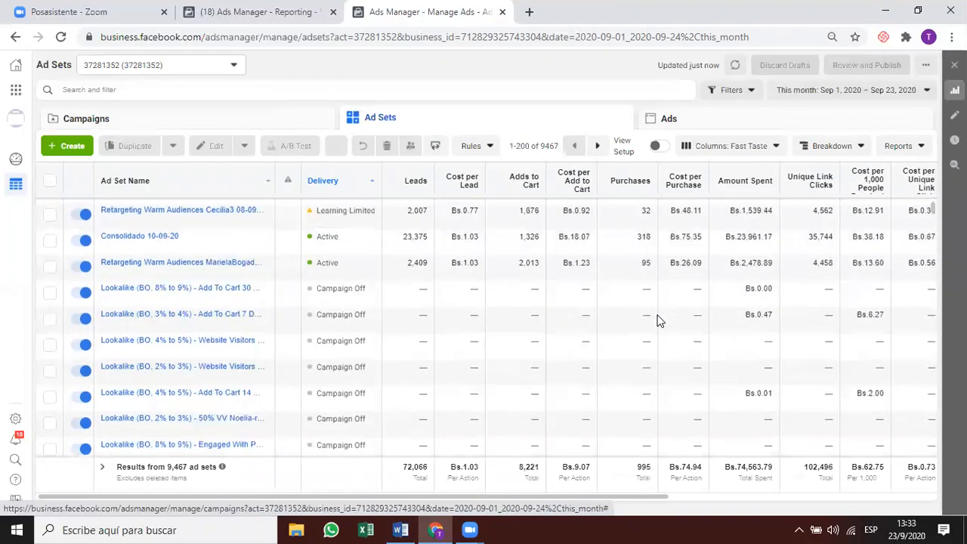
pyautogui.scroll(1, 696, 183)
pyautogui.hscroll(3, 695, 183)
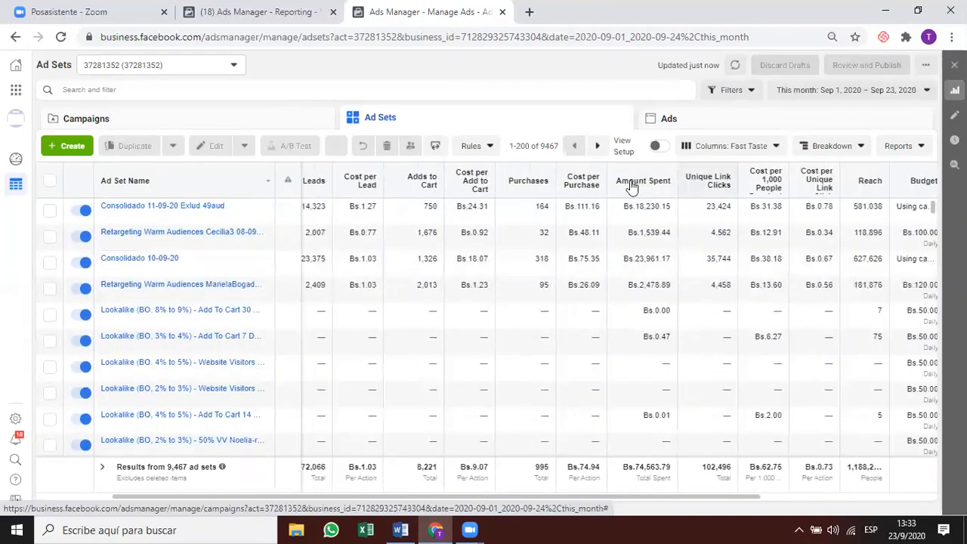
pyautogui.click(587, 186)
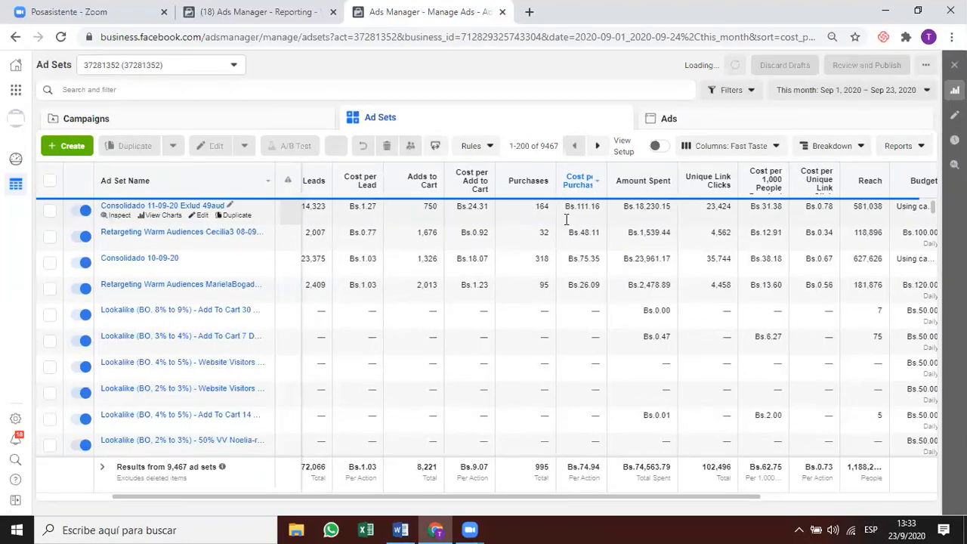
pyautogui.click(257, 12)
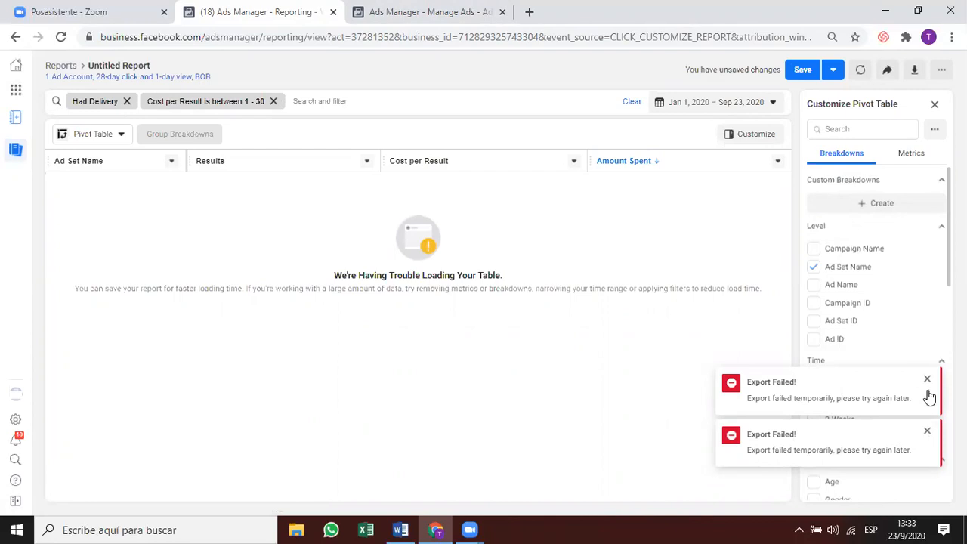
# Export the Ad Sets table as an .xls file from the Reports menu.
pyautogui.click(452, 11)
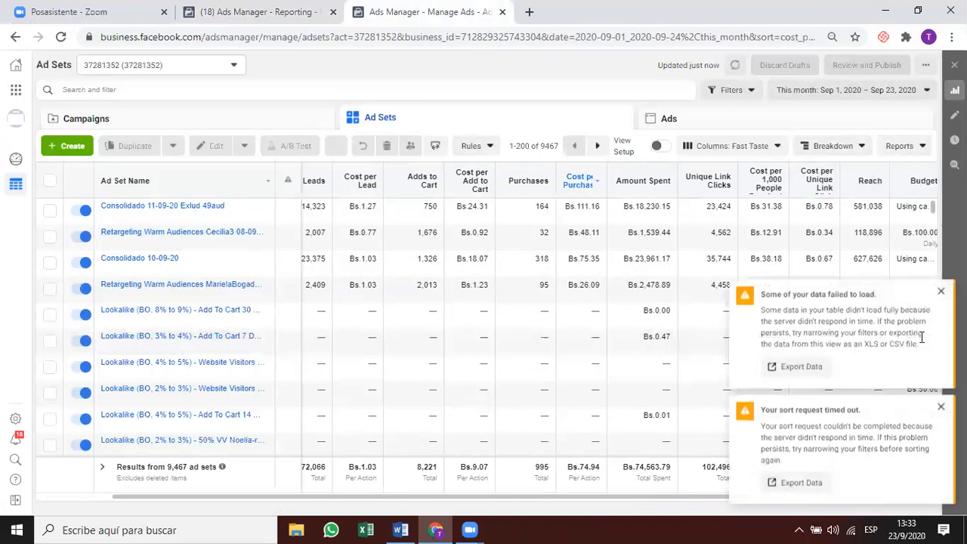
pyautogui.click(906, 152)
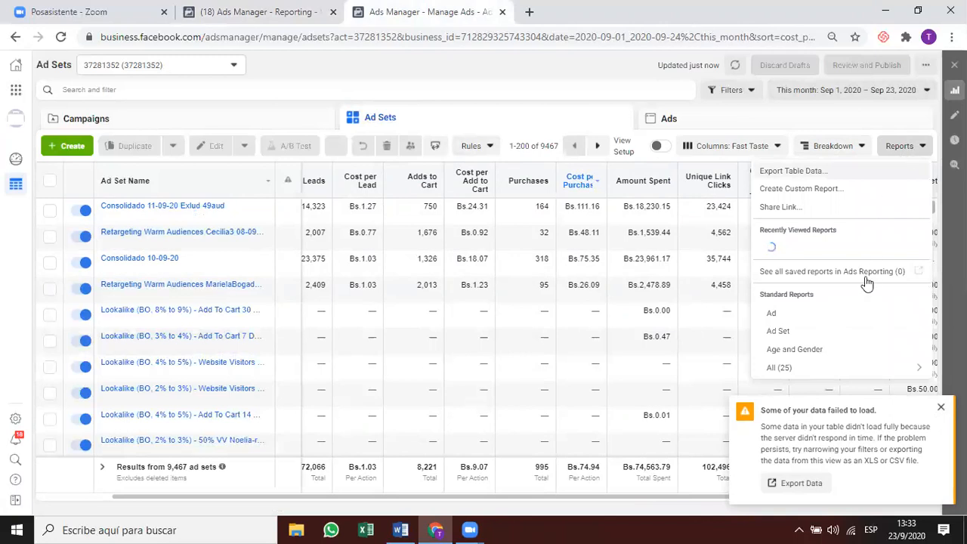
pyautogui.moveTo(869, 354)
pyautogui.click(850, 177)
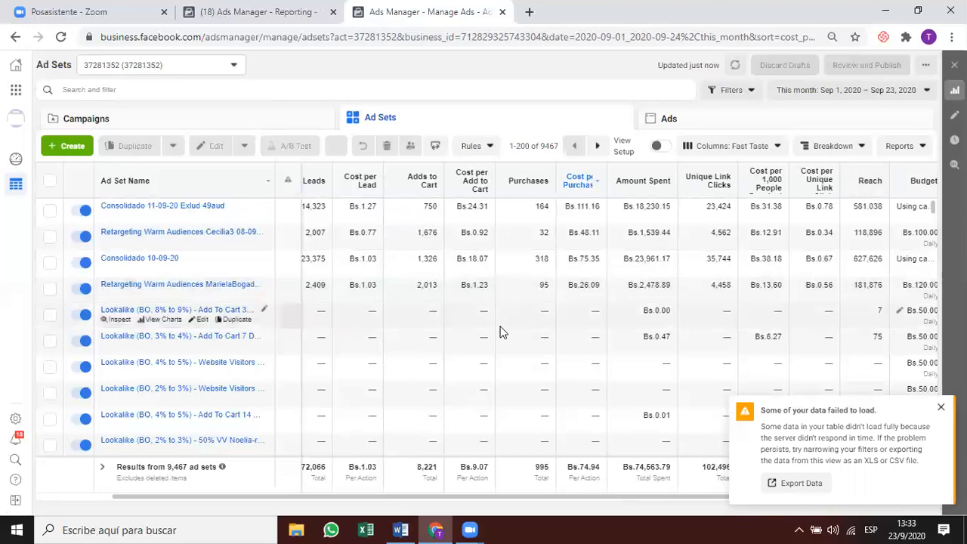
pyautogui.click(905, 146)
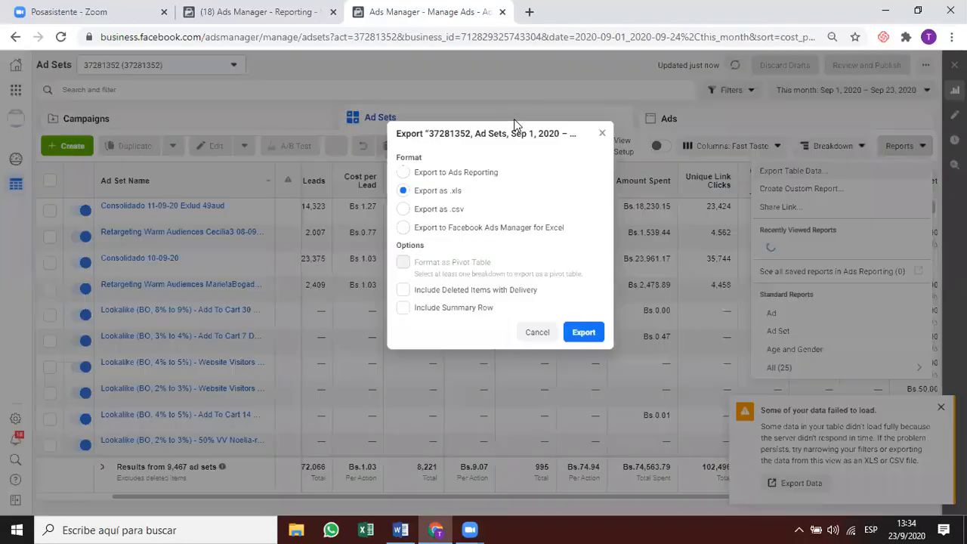
pyautogui.click(907, 156)
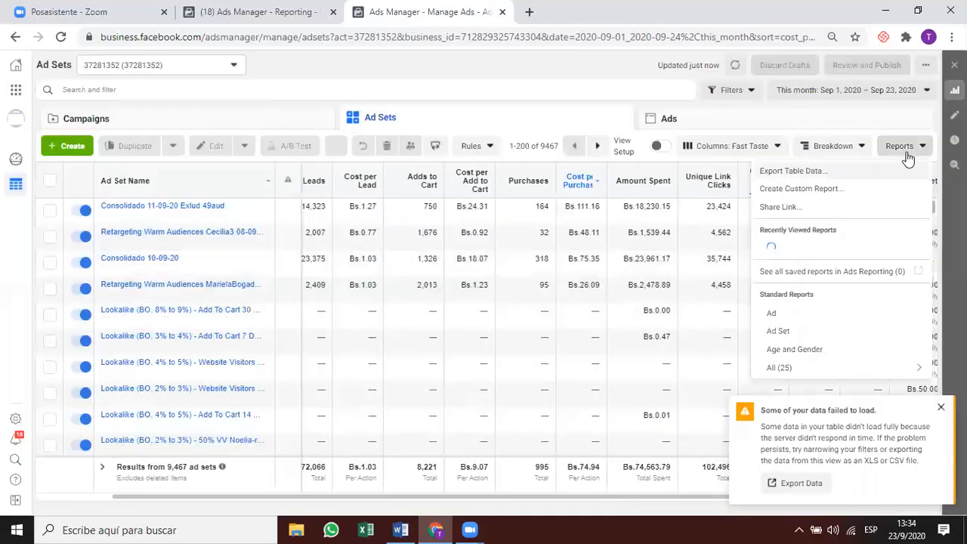
pyautogui.click(794, 173)
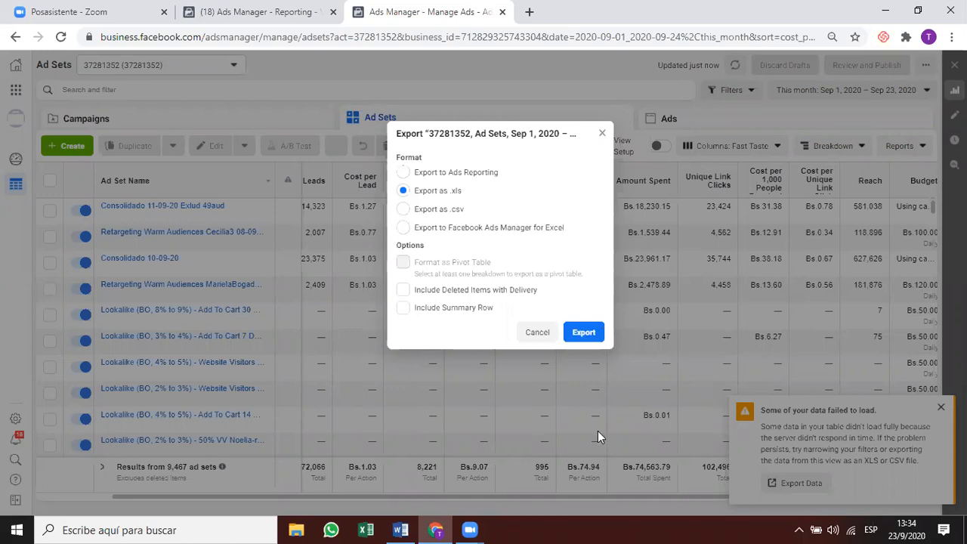
pyautogui.click(583, 340)
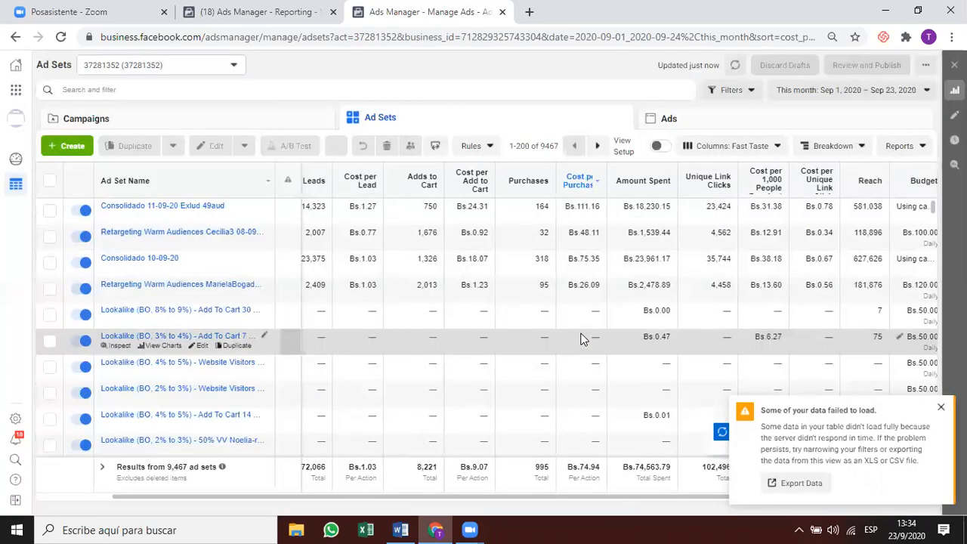
pyautogui.click(941, 408)
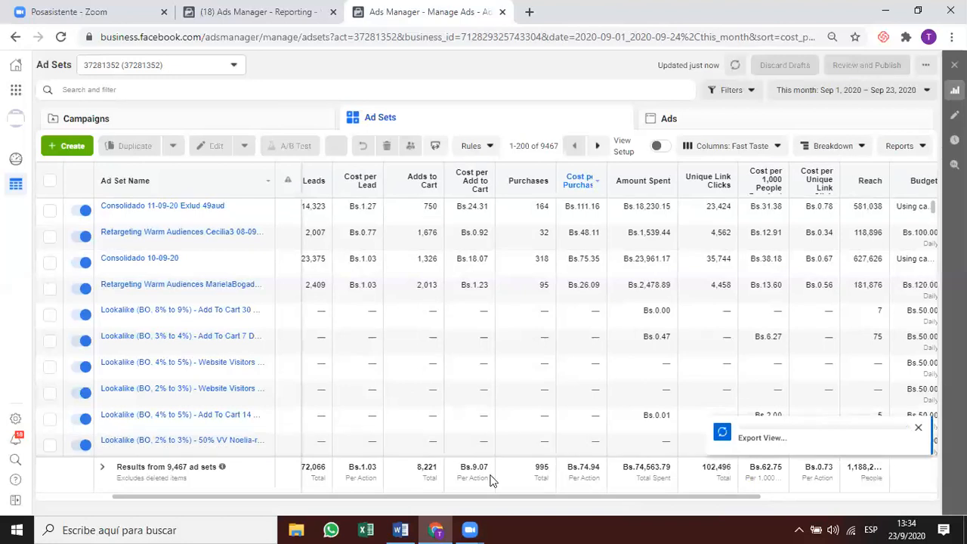
# Apply the Had Delivery saved search, leaving 802 ad sets, and clear the stray 'costp' text.
pyautogui.click(121, 89)
pyautogui.write('had')
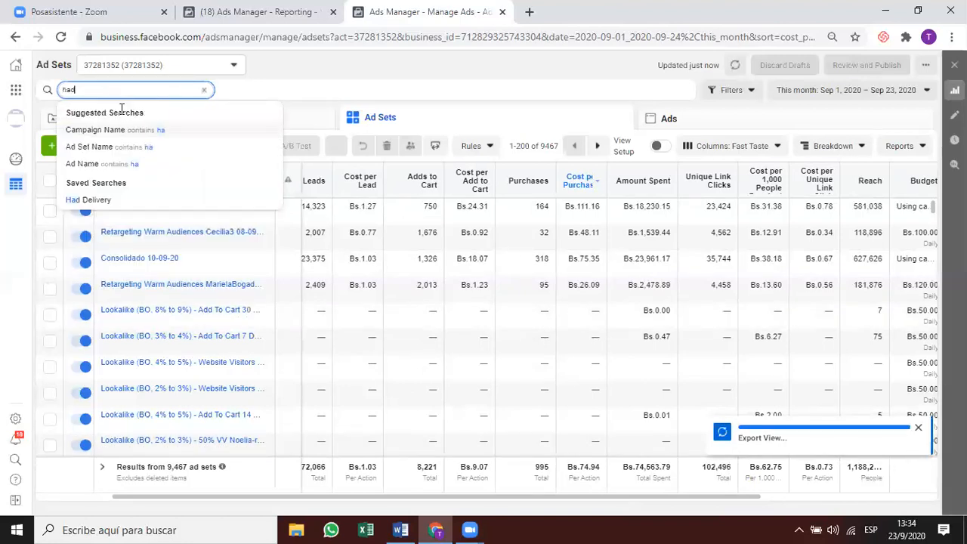
pyautogui.click(91, 200)
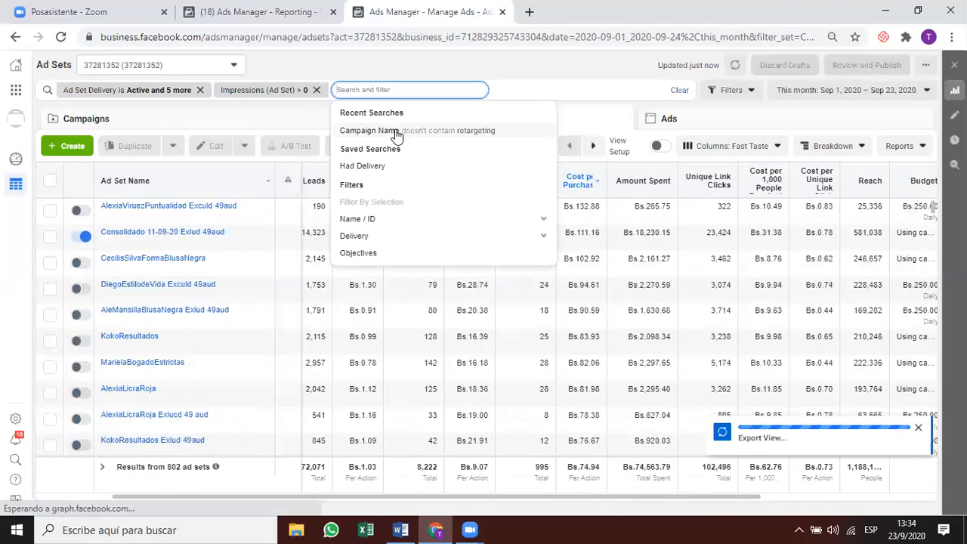
pyautogui.write('costp')
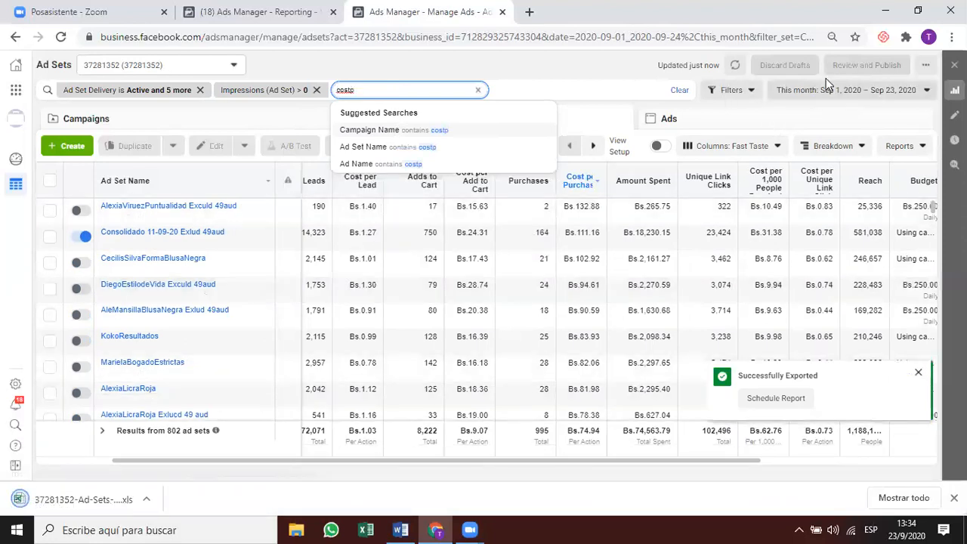
pyautogui.click(870, 106)
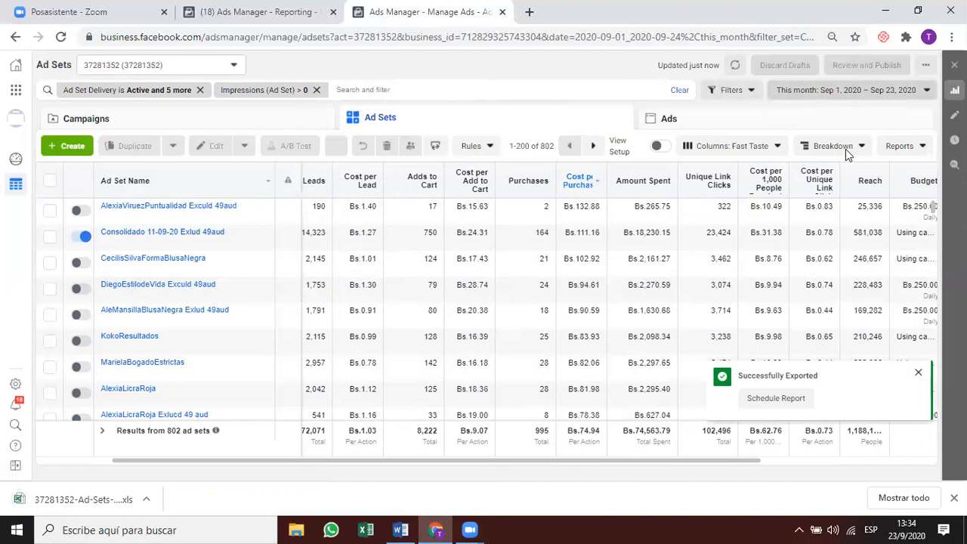
pyautogui.click(832, 92)
# Set the date range to Lifetime, then browse the calendar without changing it.
pyautogui.click(882, 137)
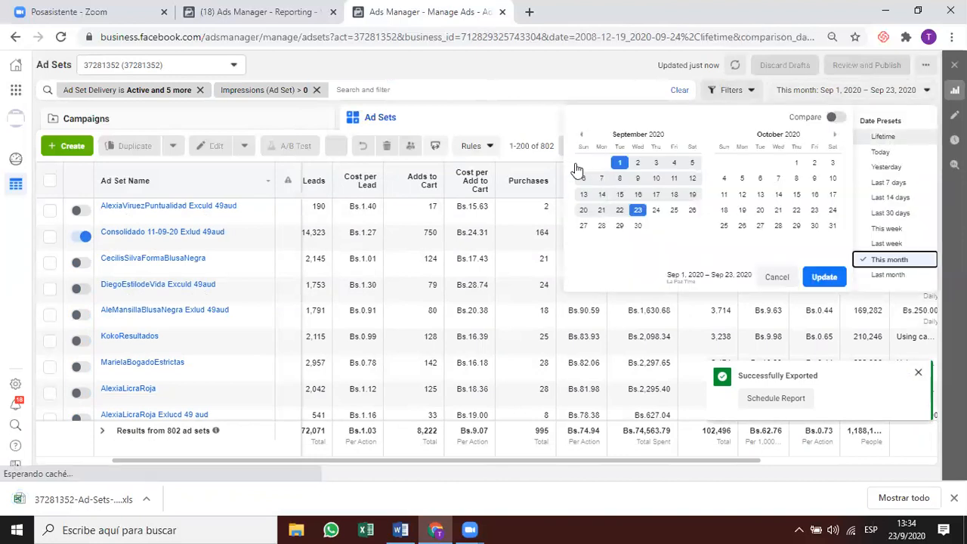
pyautogui.click(378, 90)
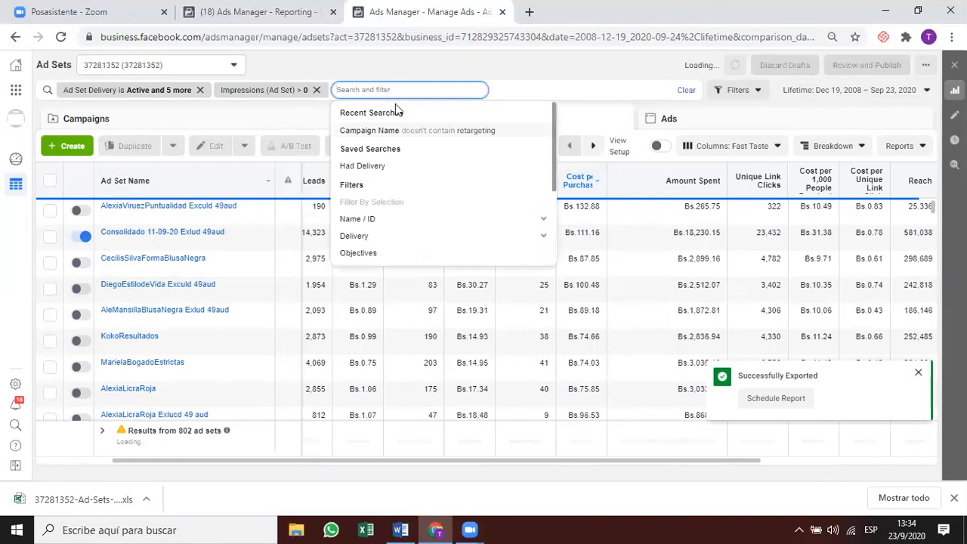
pyautogui.click(561, 78)
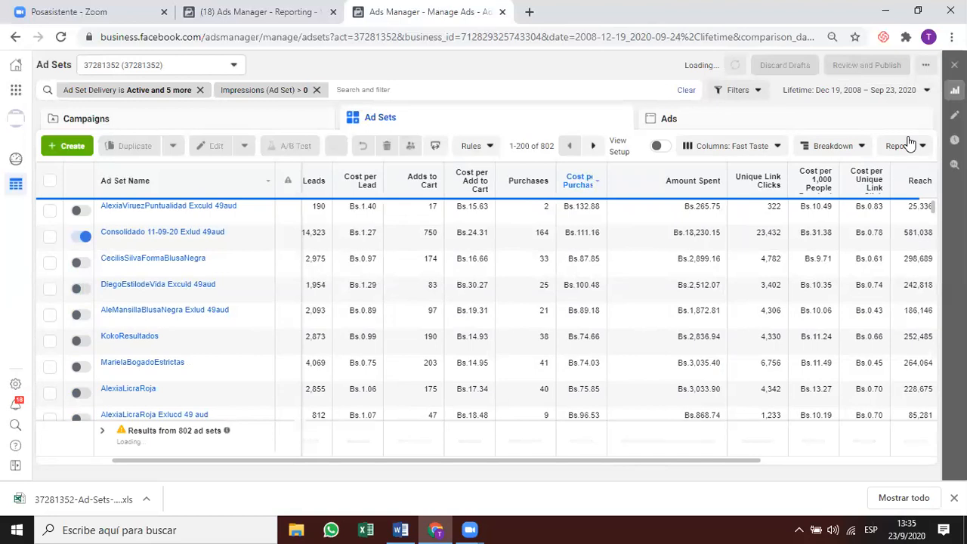
pyautogui.click(851, 89)
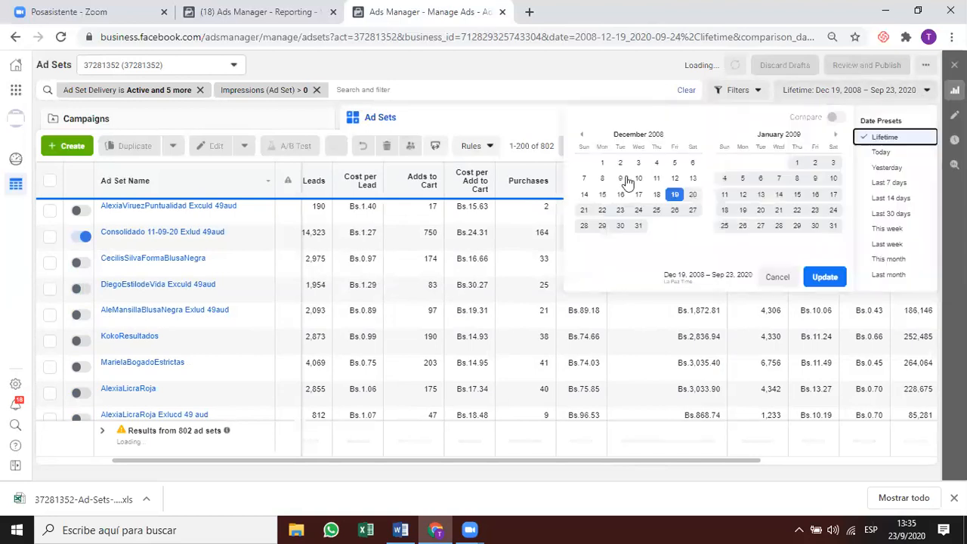
pyautogui.click(582, 133)
pyautogui.click(582, 134)
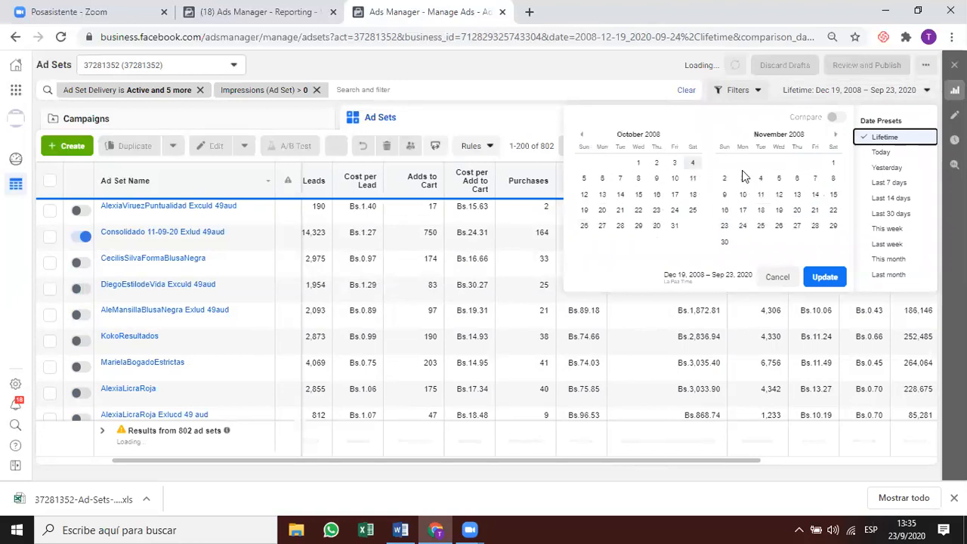
pyautogui.click(835, 138)
pyautogui.click(835, 138)
pyautogui.click(875, 98)
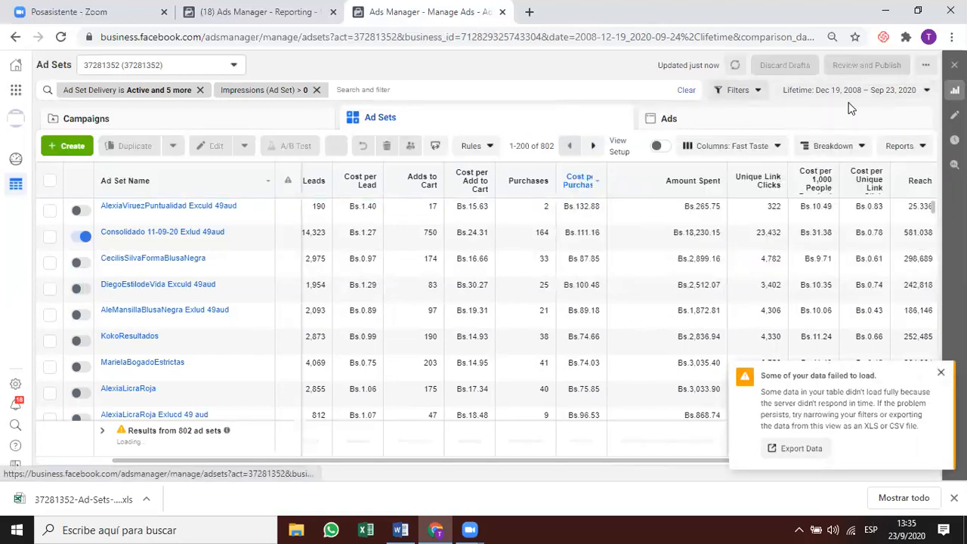
# Page the calendar forward and set the range to today.
pyautogui.click(857, 94)
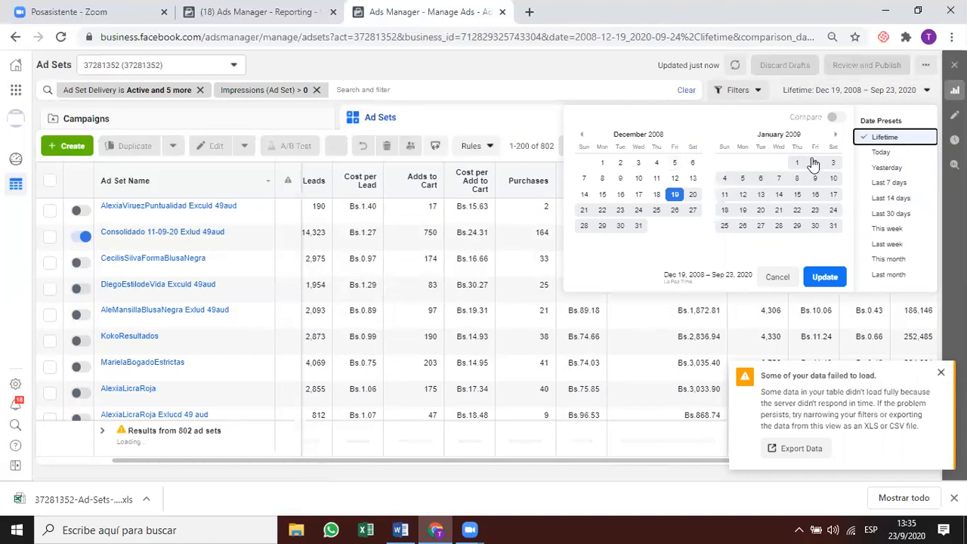
pyautogui.click(836, 135)
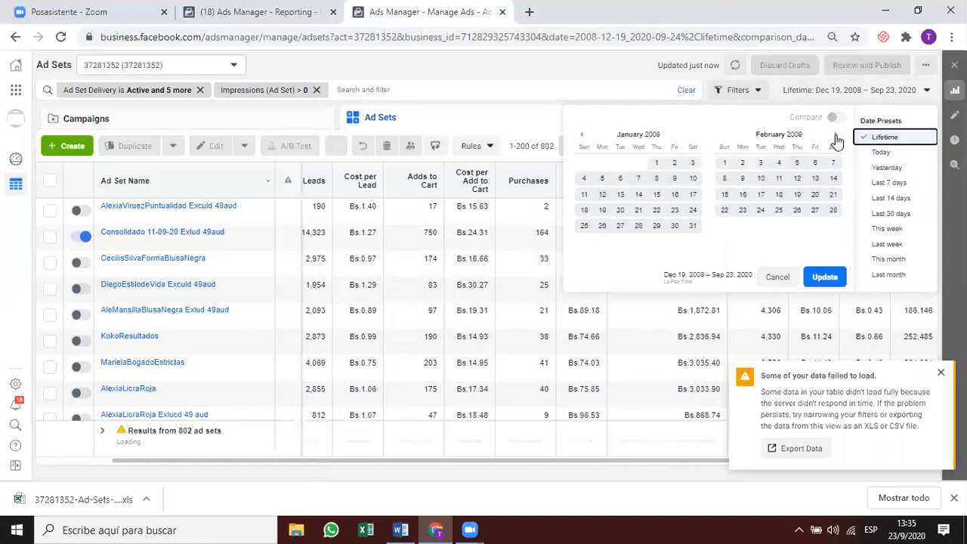
pyautogui.click(836, 136)
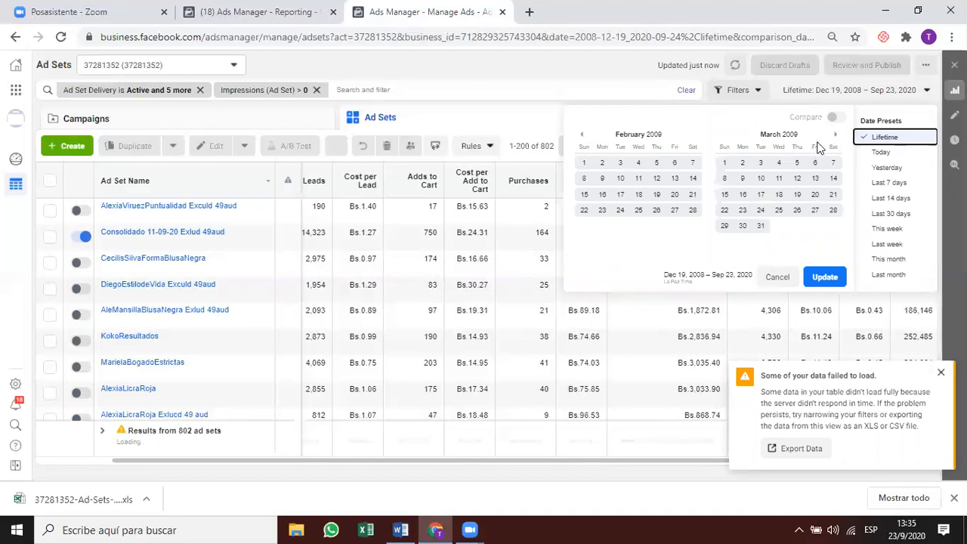
pyautogui.click(833, 137)
pyautogui.click(833, 138)
pyautogui.click(833, 138)
pyautogui.click(834, 138)
pyautogui.click(833, 137)
pyautogui.click(833, 138)
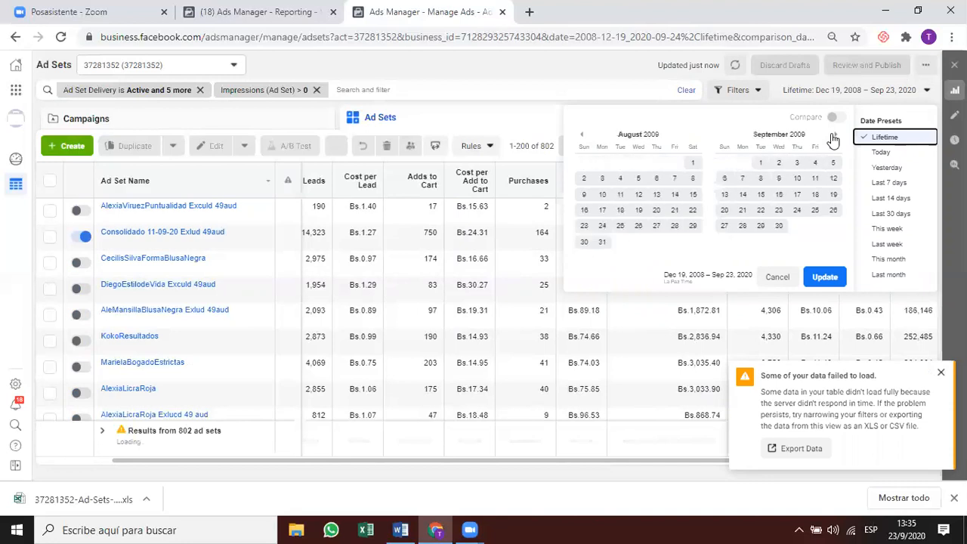
pyautogui.click(833, 137)
pyautogui.click(869, 153)
# Page back through the calendar and start the range on August 1, 2019.
pyautogui.click(870, 91)
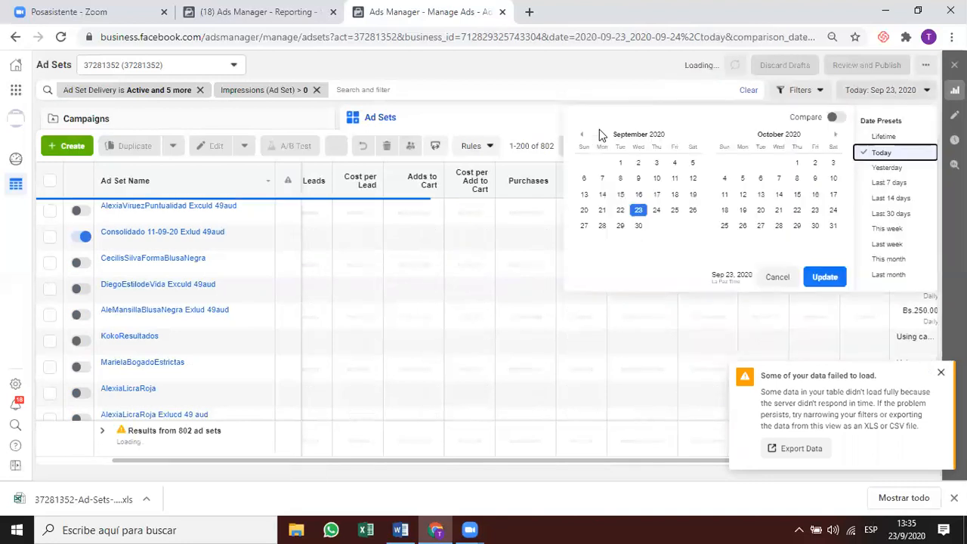
pyautogui.click(582, 134)
pyautogui.click(582, 134)
pyautogui.click(582, 135)
pyautogui.click(582, 134)
pyautogui.click(581, 134)
pyautogui.click(581, 135)
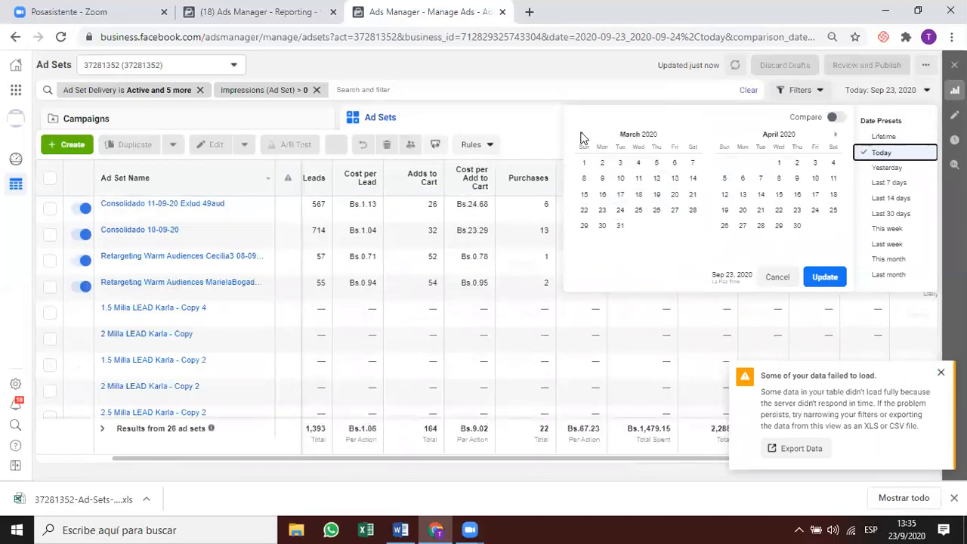
pyautogui.click(581, 135)
pyautogui.click(582, 135)
pyautogui.click(581, 135)
pyautogui.click(835, 136)
pyautogui.click(582, 135)
pyautogui.click(582, 136)
pyautogui.click(583, 135)
pyautogui.click(583, 135)
pyautogui.click(583, 135)
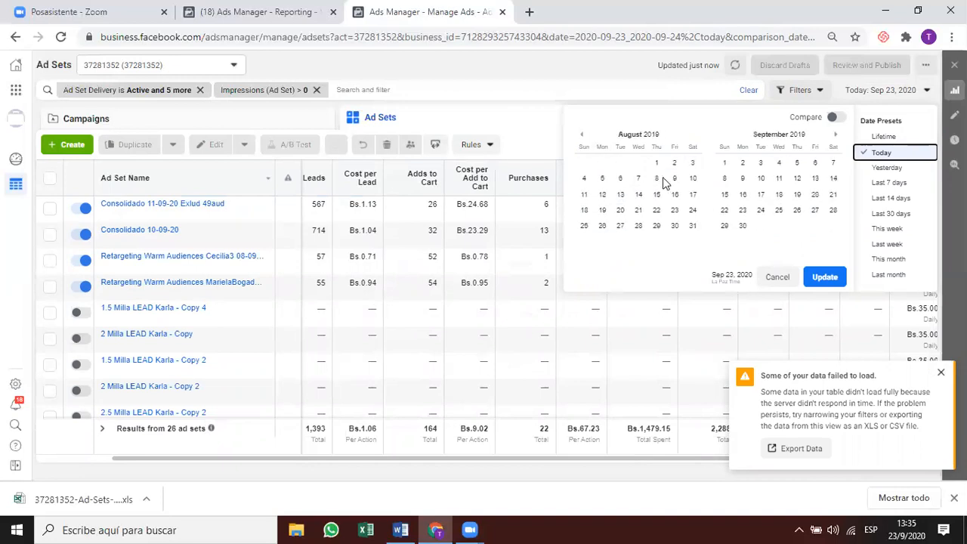
# End the range on Sep 23, 2020, apply it, and show the Campaigns list.
pyautogui.click(837, 138)
pyautogui.click(837, 139)
pyautogui.click(837, 138)
pyautogui.click(837, 138)
pyautogui.click(837, 138)
pyautogui.click(837, 138)
pyautogui.click(838, 138)
pyautogui.click(838, 138)
pyautogui.click(838, 138)
pyautogui.click(837, 138)
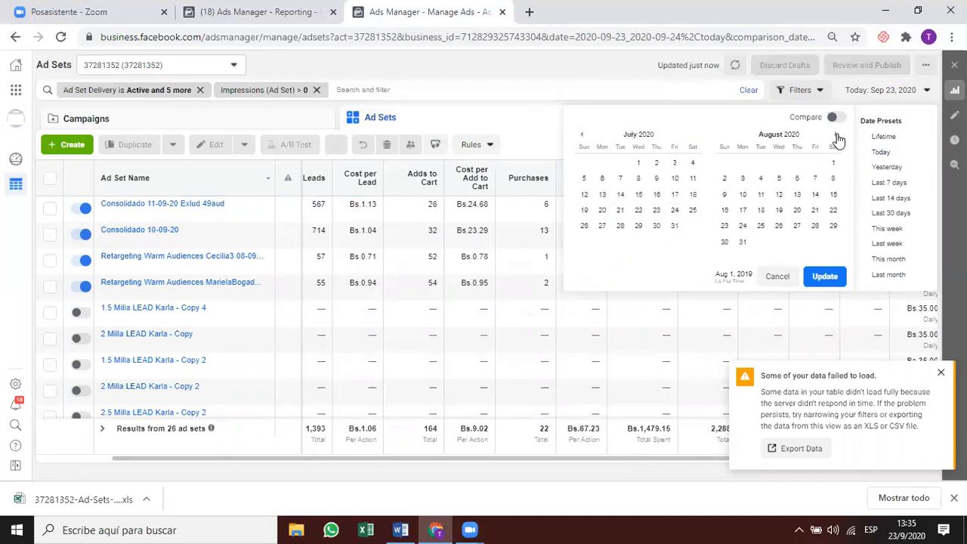
pyautogui.click(838, 139)
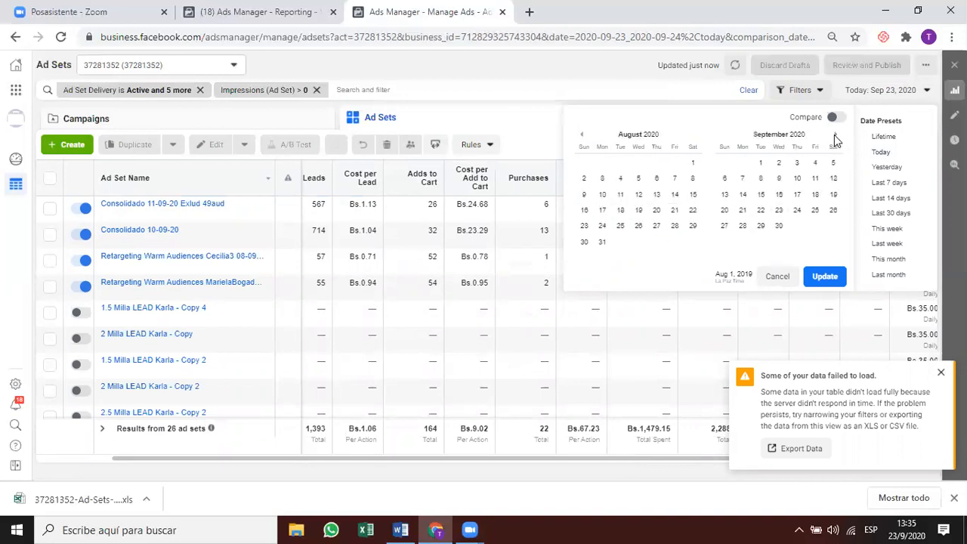
pyautogui.click(778, 210)
pyautogui.click(825, 277)
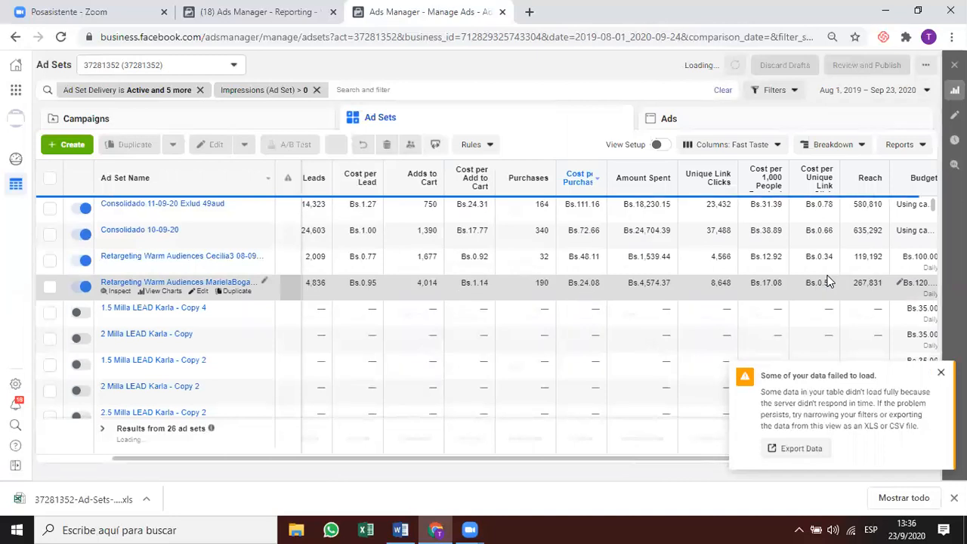
pyautogui.click(942, 376)
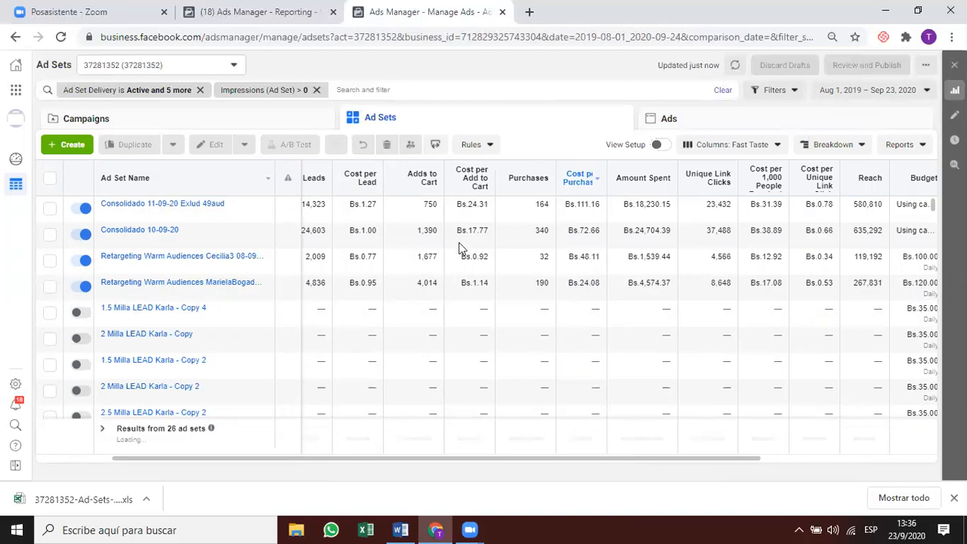
pyautogui.click(306, 117)
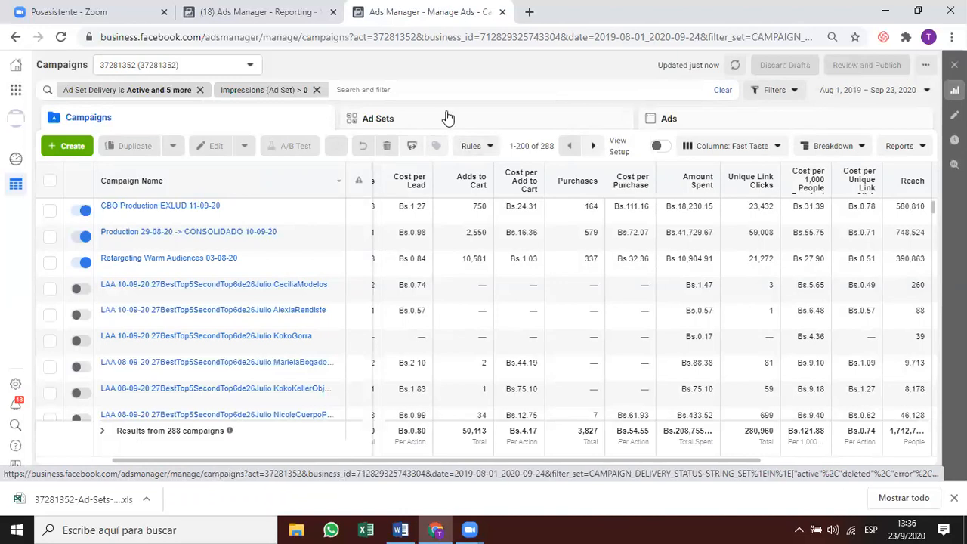
# Reapply the Ad Set Delivery filter and return to Campaigns over Lifetime dates.
pyautogui.click(180, 98)
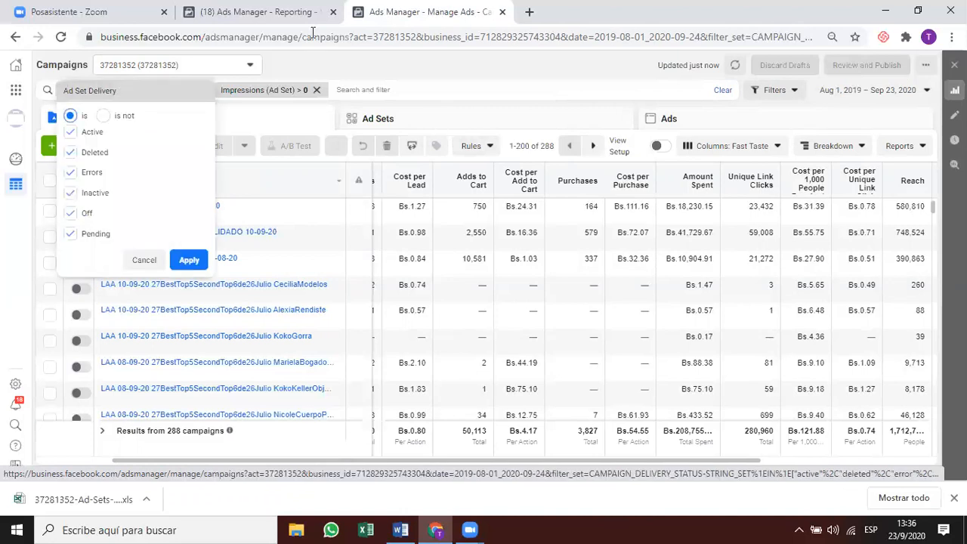
pyautogui.click(189, 260)
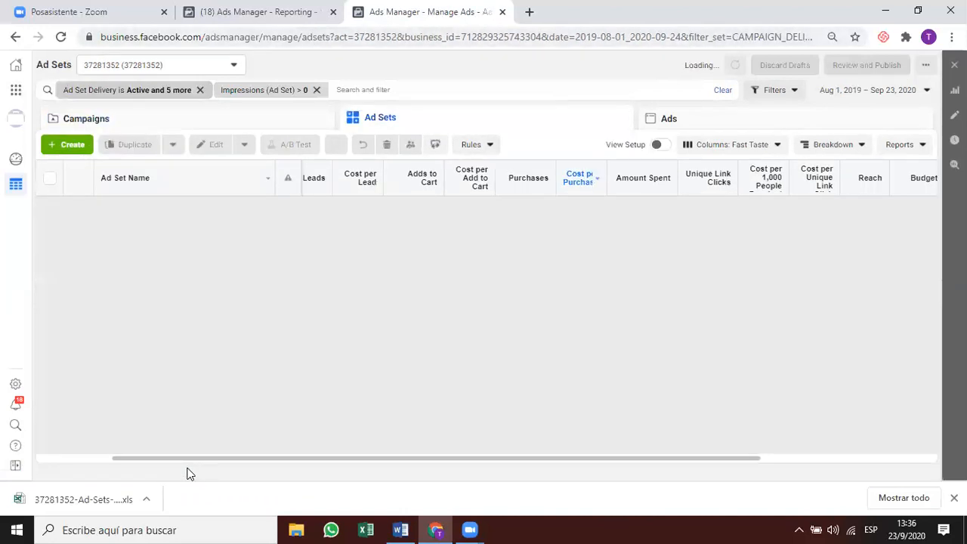
pyautogui.moveTo(829, 181)
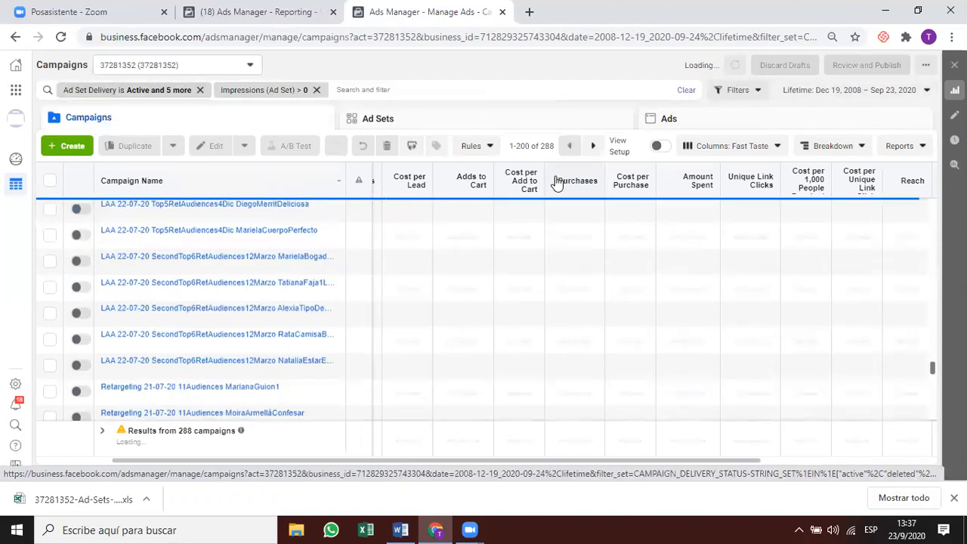
pyautogui.click(375, 90)
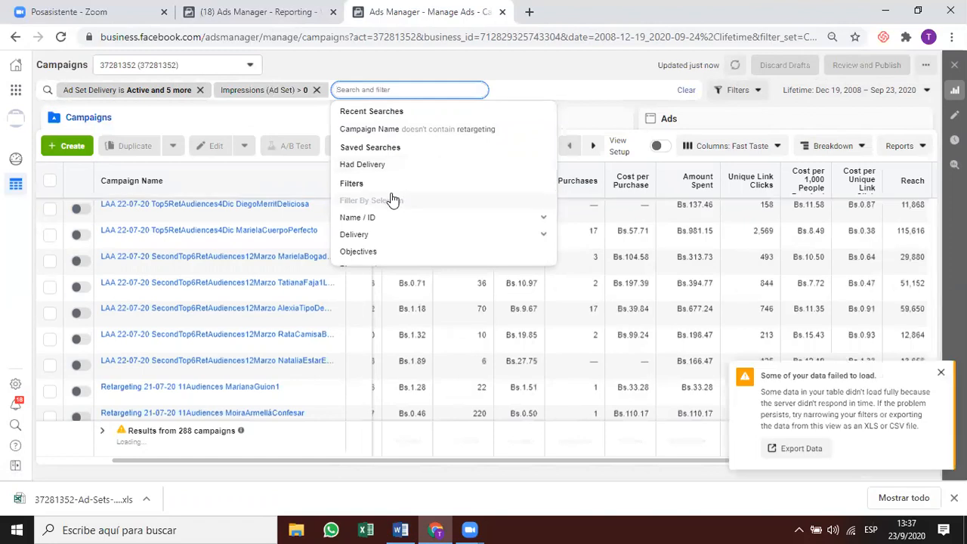
# Add a Cost Per Result (Ad Set) filter from Ad Set Metrics using 'is between'.
pyautogui.scroll(-1, 392, 199)
pyautogui.scroll(-2, 392, 198)
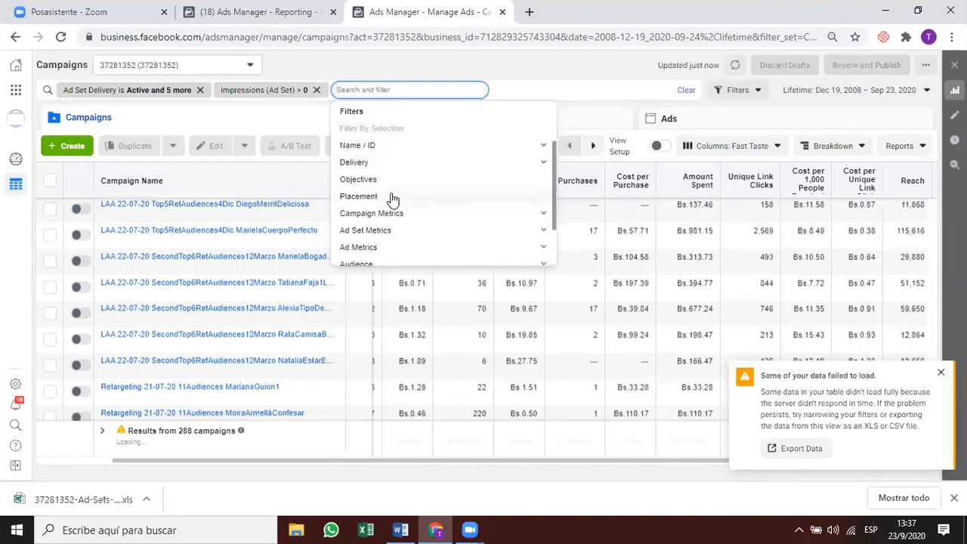
pyautogui.click(540, 210)
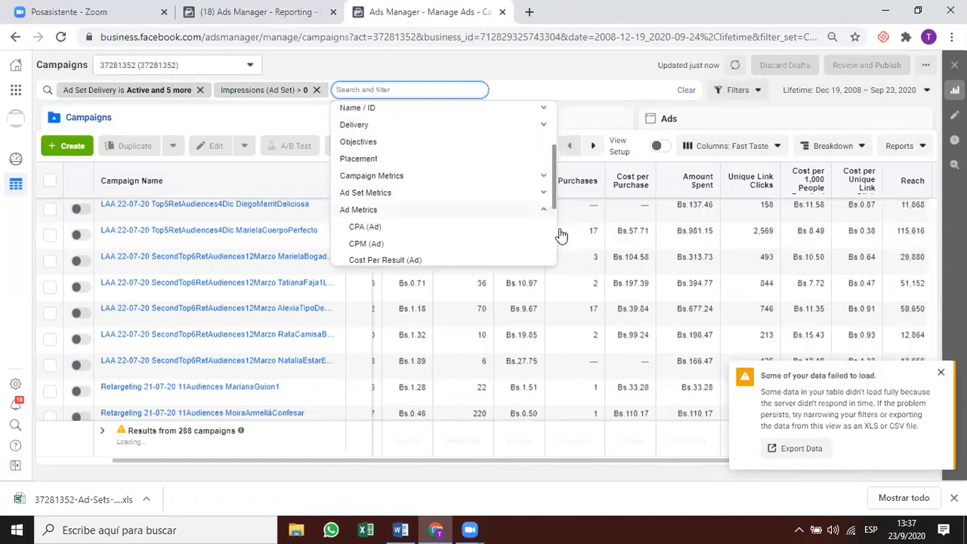
pyautogui.click(372, 194)
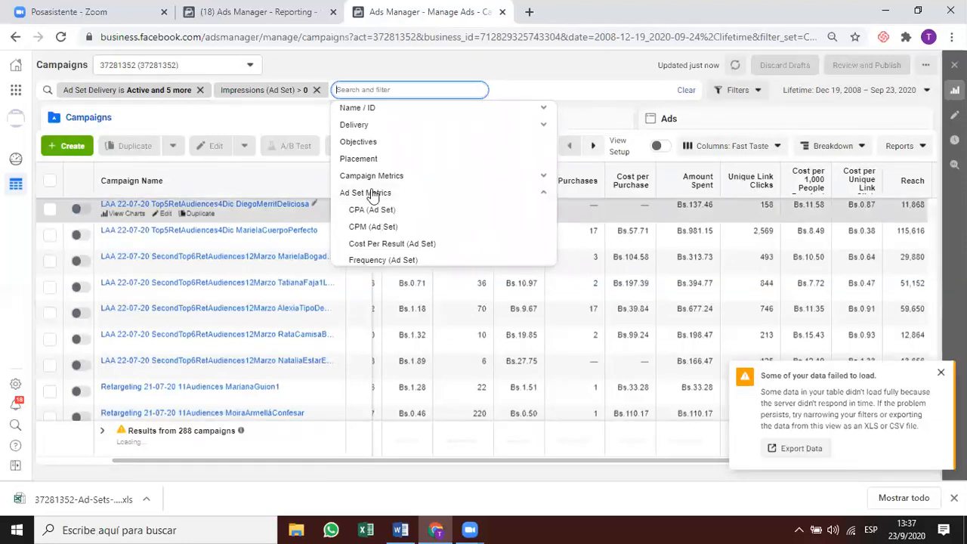
pyautogui.scroll(-1, 395, 224)
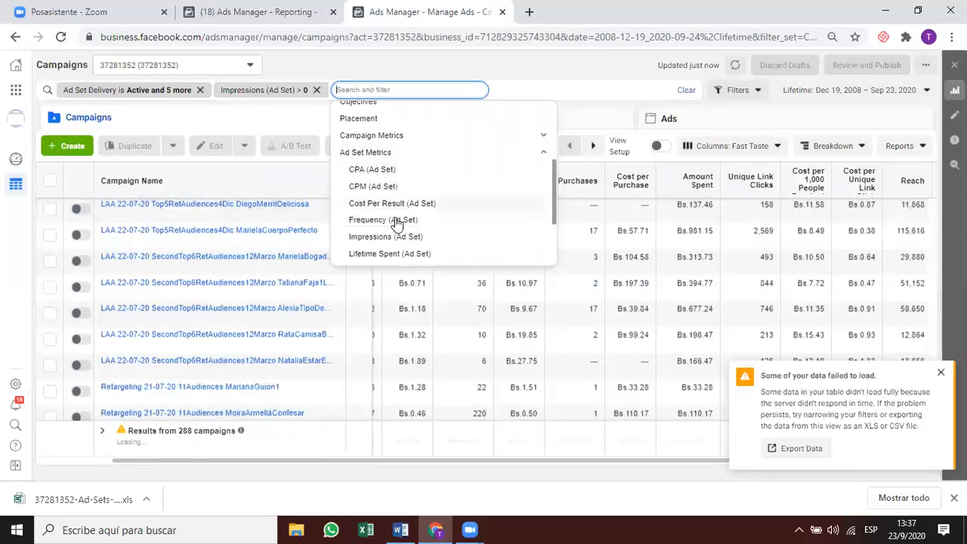
pyautogui.scroll(-1, 396, 223)
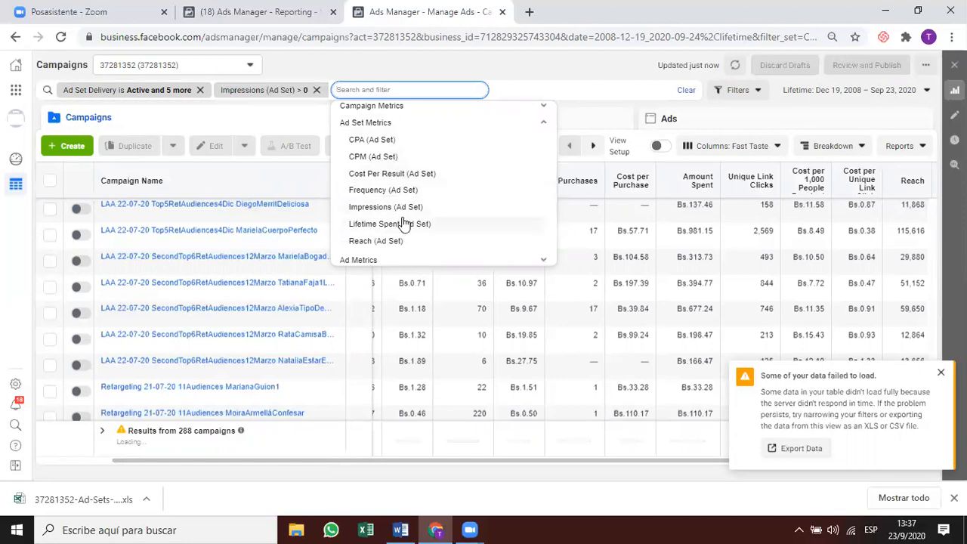
pyautogui.click(401, 175)
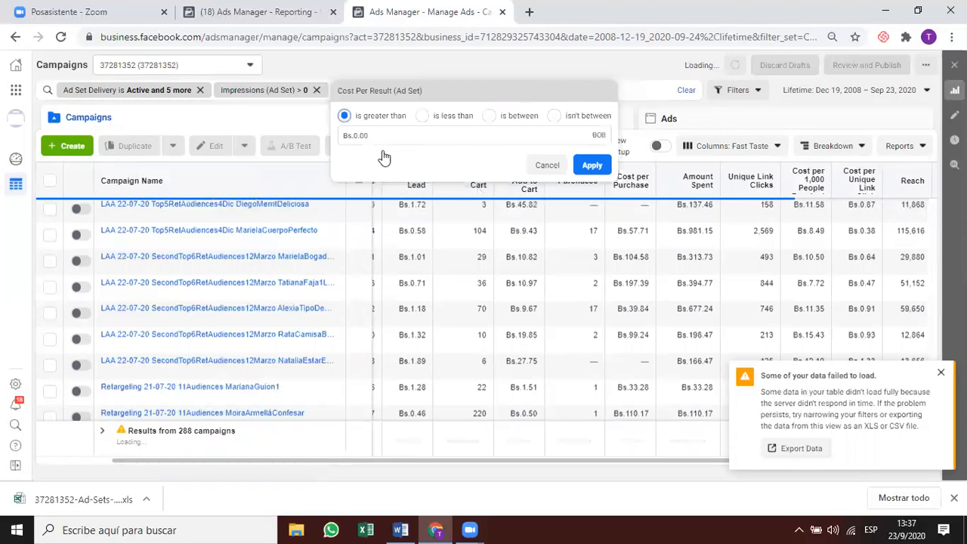
pyautogui.click(519, 118)
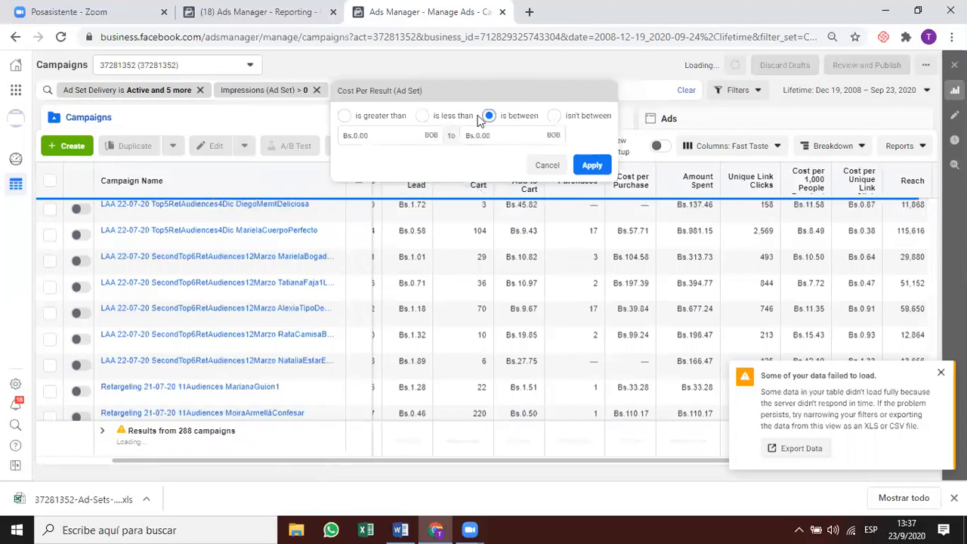
# Set the cost range to 5 through 30 and apply the filter.
pyautogui.click(356, 138)
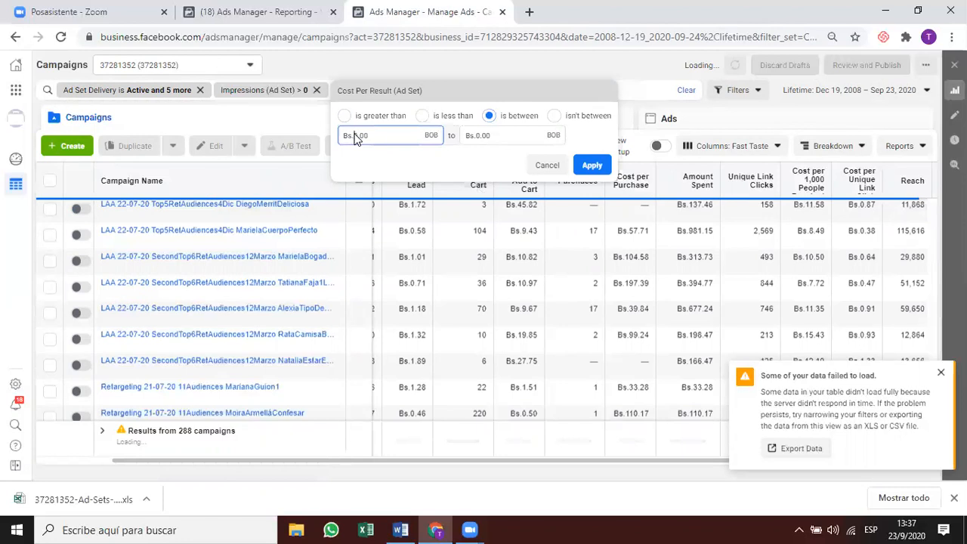
pyautogui.write('1')
pyautogui.press('BackSpace')
pyautogui.press('BackSpace')
pyautogui.press('BackSpace')
pyautogui.press('BackSpace')
pyautogui.press('BackSpace')
pyautogui.write('5')
pyautogui.click(505, 137)
pyautogui.press('BackSpace')
pyautogui.press('BackSpace')
pyautogui.press('BackSpace')
pyautogui.press('BackSpace')
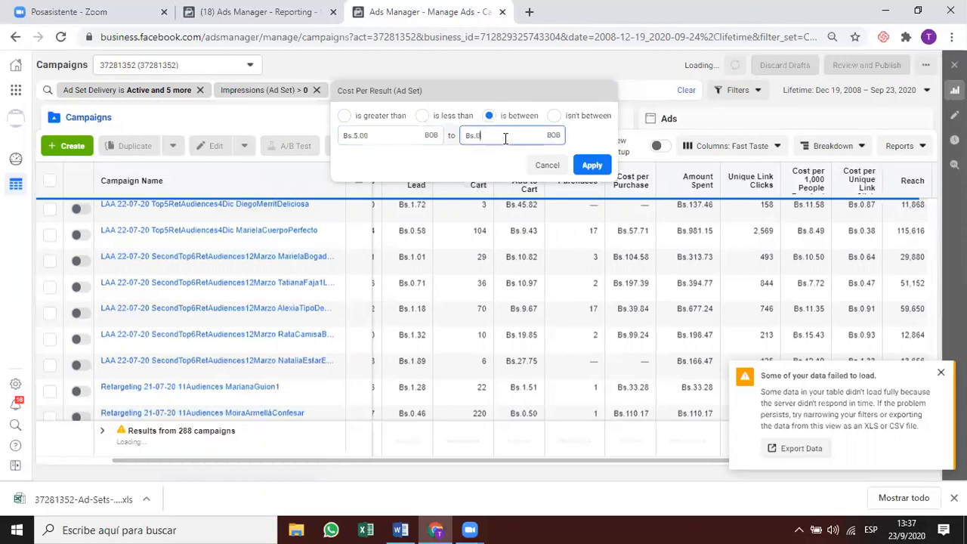
pyautogui.write('30')
pyautogui.click(462, 174)
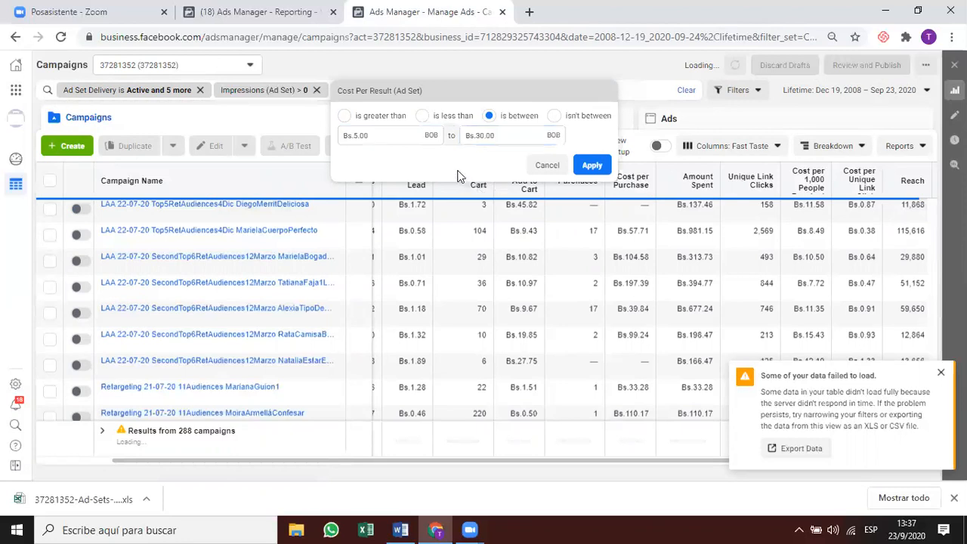
pyautogui.click(592, 165)
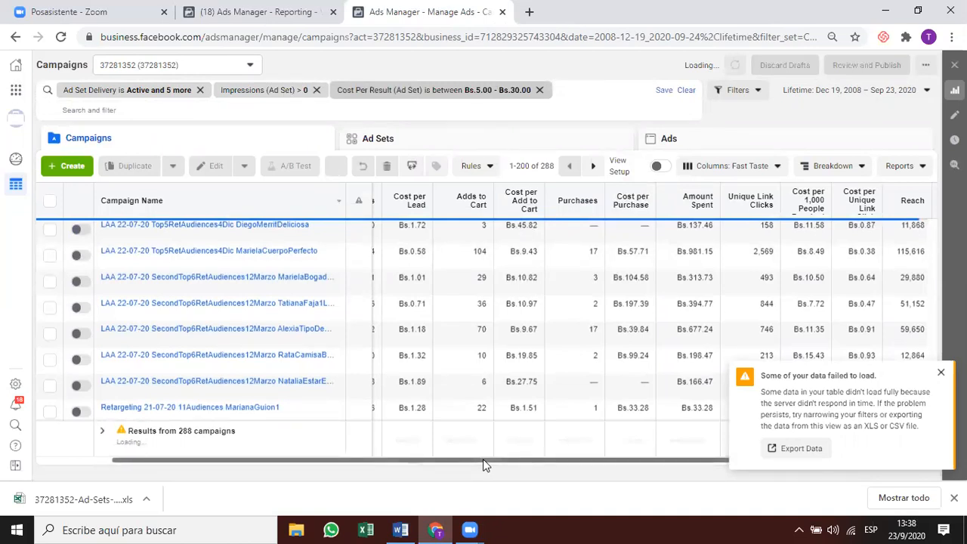
# Dismiss the data-load warnings and briefly switch the date range to This month.
pyautogui.click(941, 371)
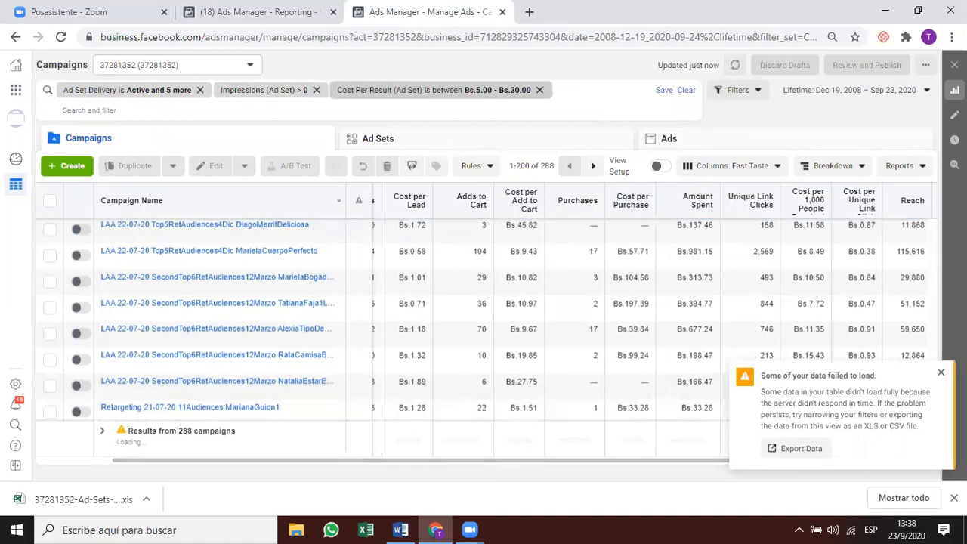
pyautogui.click(941, 372)
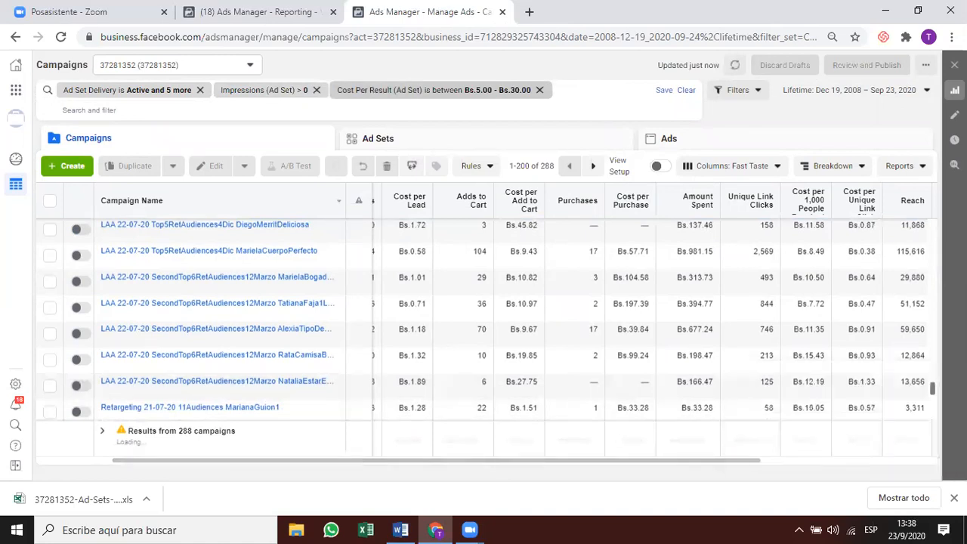
pyautogui.click(878, 93)
pyautogui.click(918, 133)
pyautogui.click(893, 100)
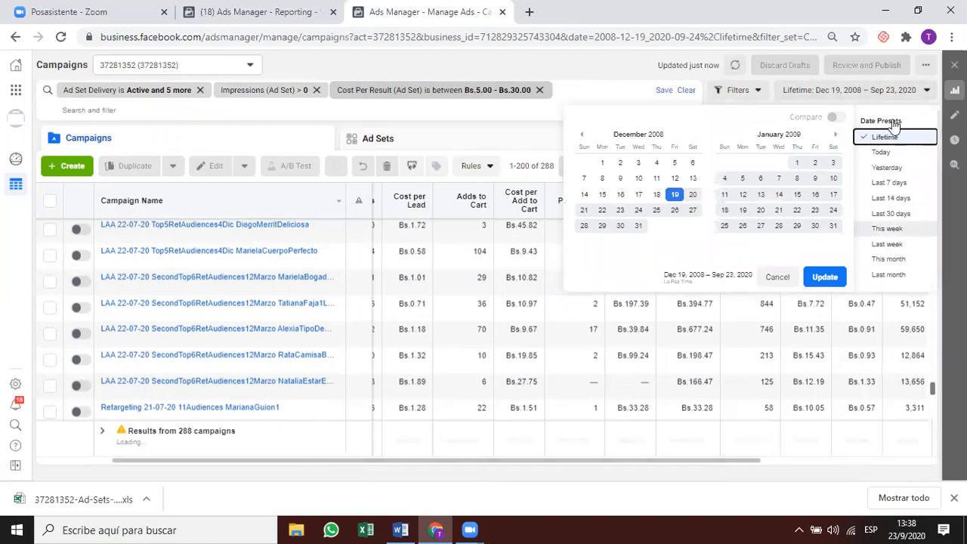
pyautogui.click(888, 259)
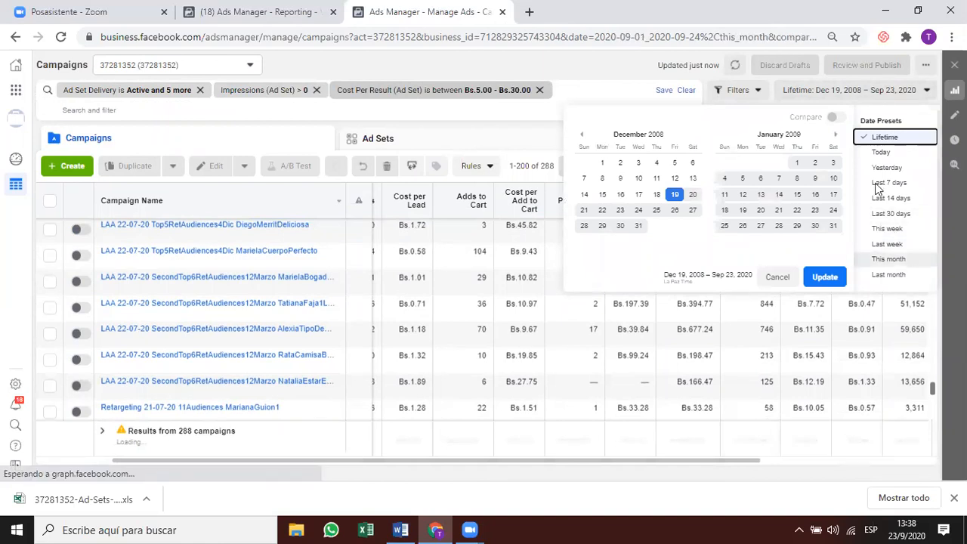
pyautogui.click(863, 87)
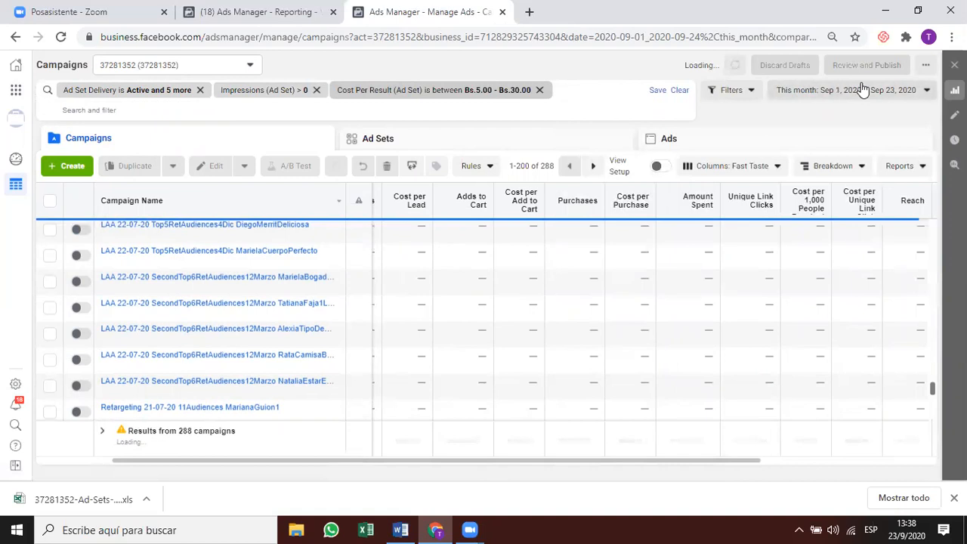
pyautogui.click(858, 89)
pyautogui.click(788, 97)
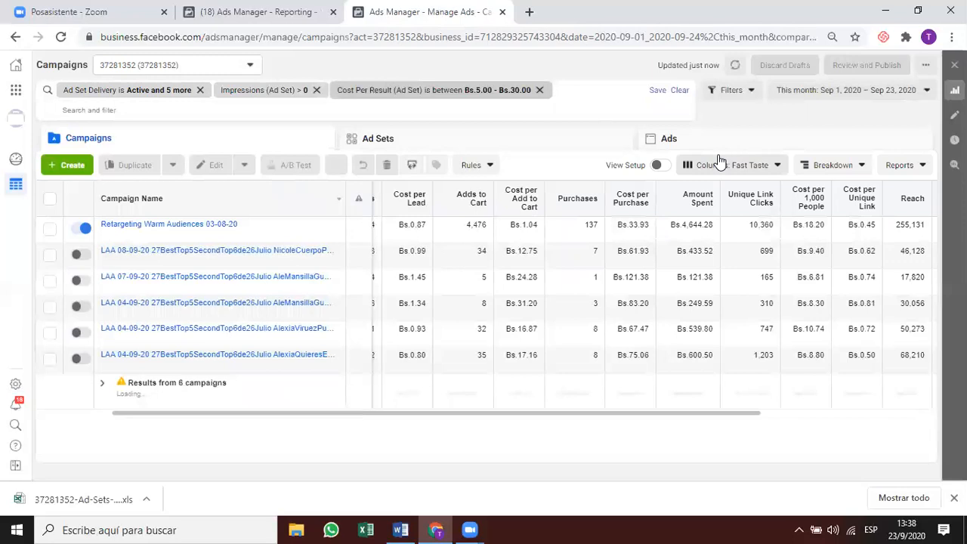
pyautogui.click(851, 89)
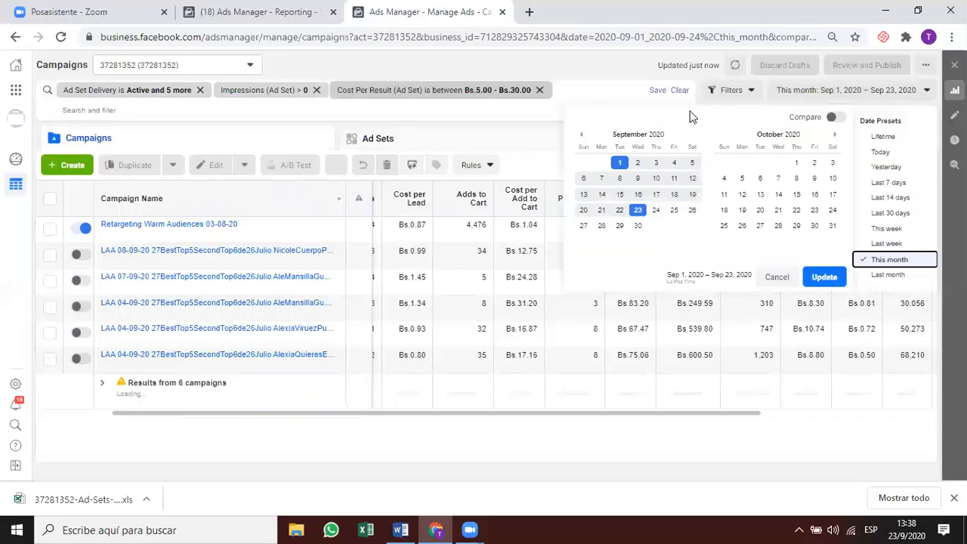
# Page the calendar back and start the range on January 1, 2020.
pyautogui.click(584, 136)
pyautogui.click(581, 136)
pyautogui.click(580, 135)
pyautogui.click(581, 137)
pyautogui.click(581, 137)
pyautogui.click(581, 137)
pyautogui.click(582, 137)
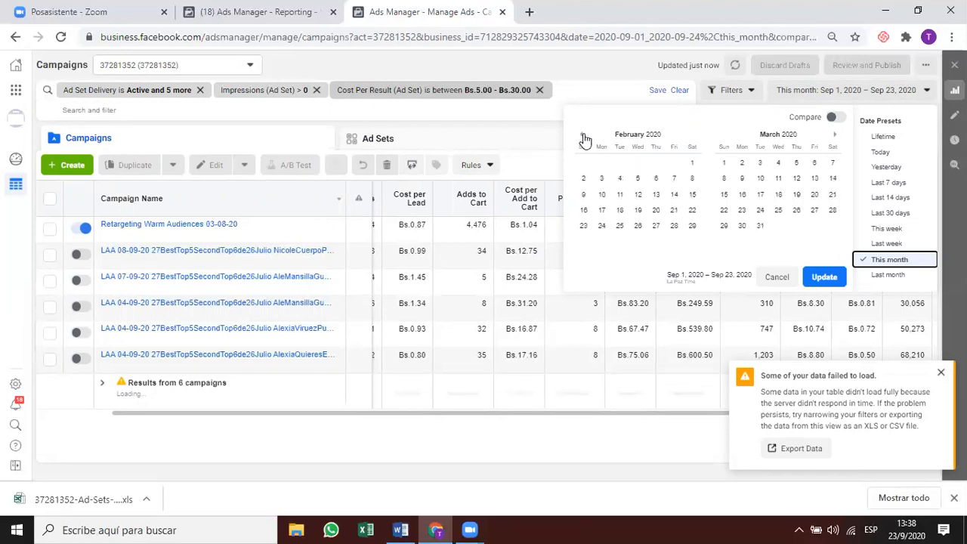
pyautogui.click(581, 134)
pyautogui.click(638, 163)
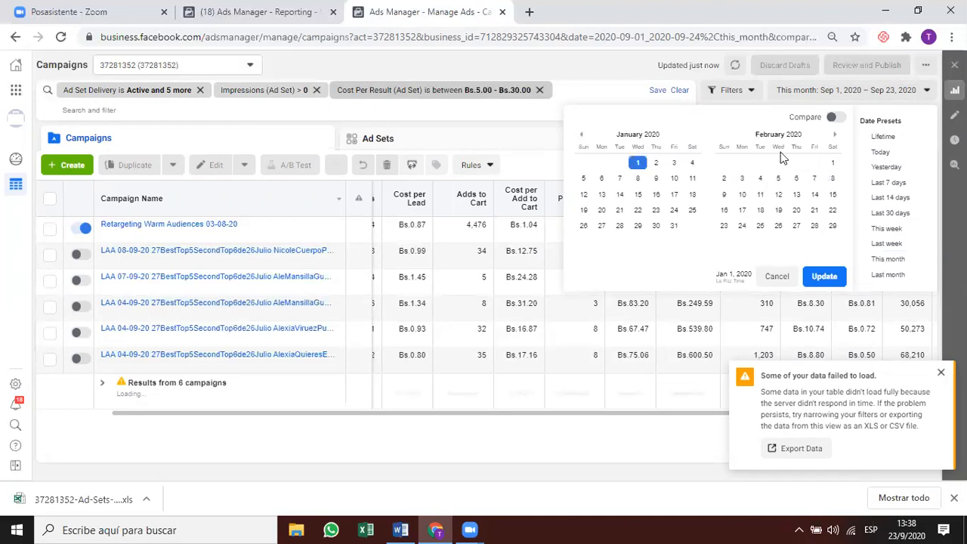
# End the range on September 23, 2020 and apply it.
pyautogui.click(835, 136)
pyautogui.click(834, 136)
pyautogui.click(835, 136)
pyautogui.click(834, 136)
pyautogui.click(835, 136)
pyautogui.click(835, 138)
pyautogui.click(835, 138)
pyautogui.click(836, 139)
pyautogui.click(836, 139)
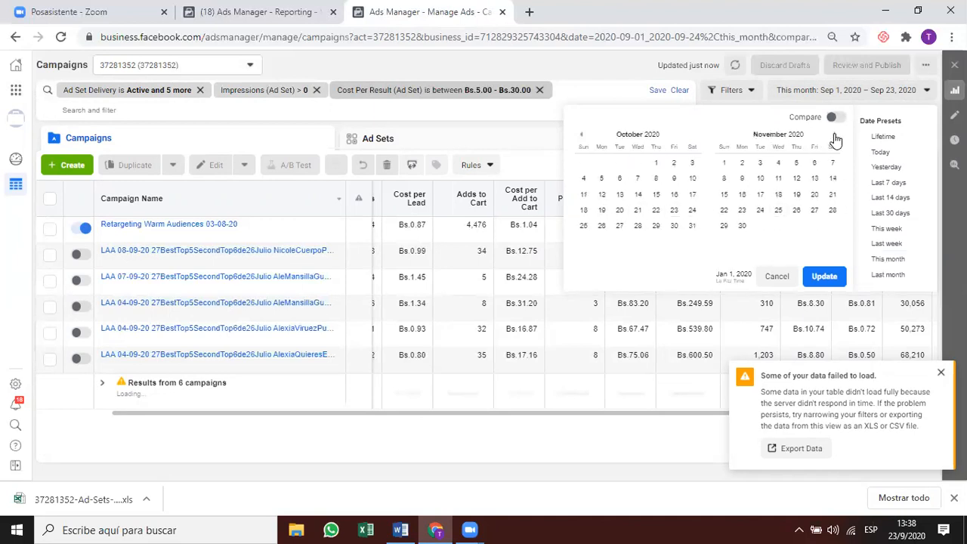
pyautogui.click(581, 135)
pyautogui.click(638, 210)
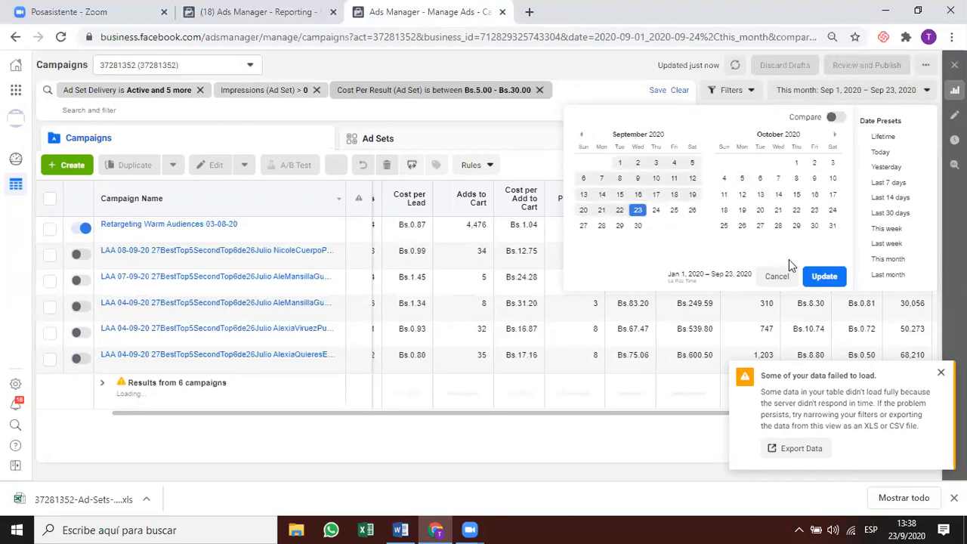
pyautogui.click(814, 275)
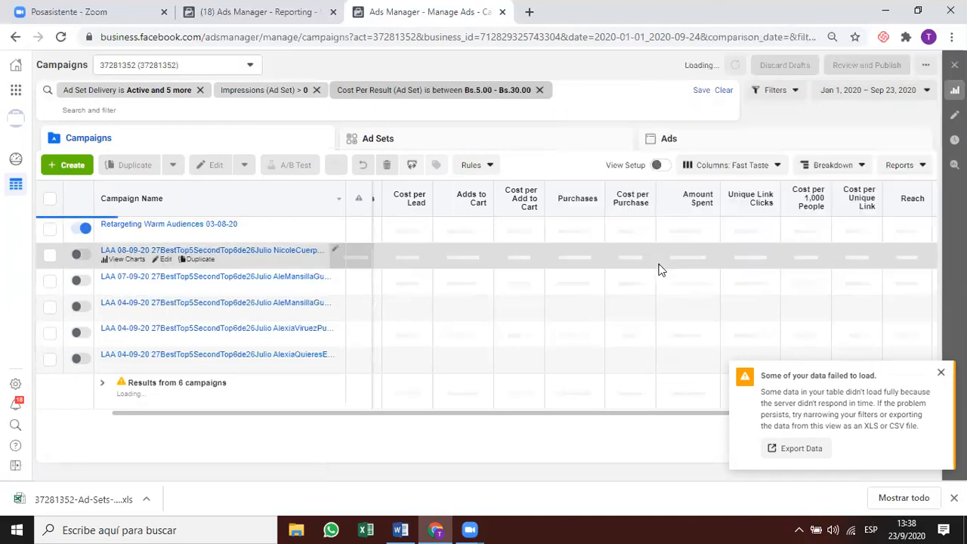
# Dismiss the data-failed warning and switch the table from campaigns to the Ad Sets level.
pyautogui.click(941, 373)
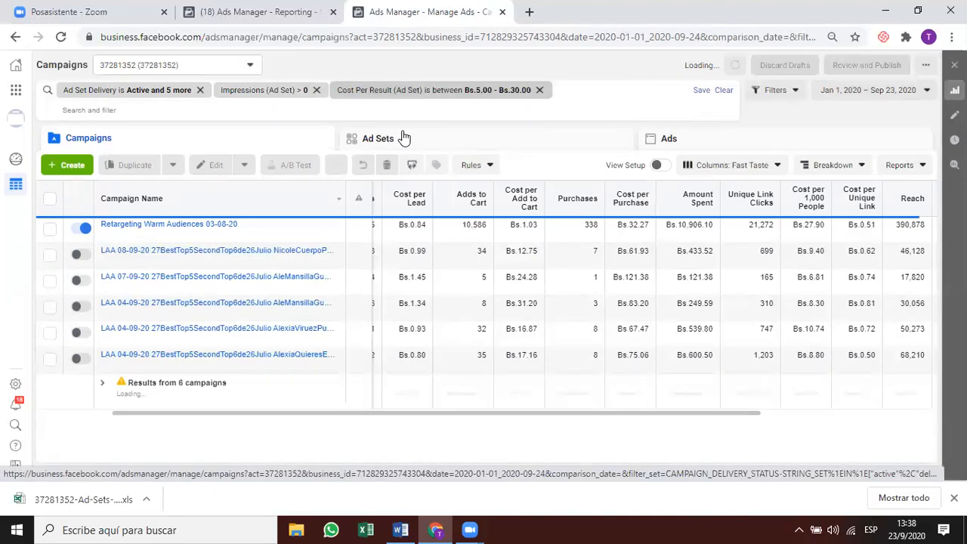
pyautogui.click(909, 166)
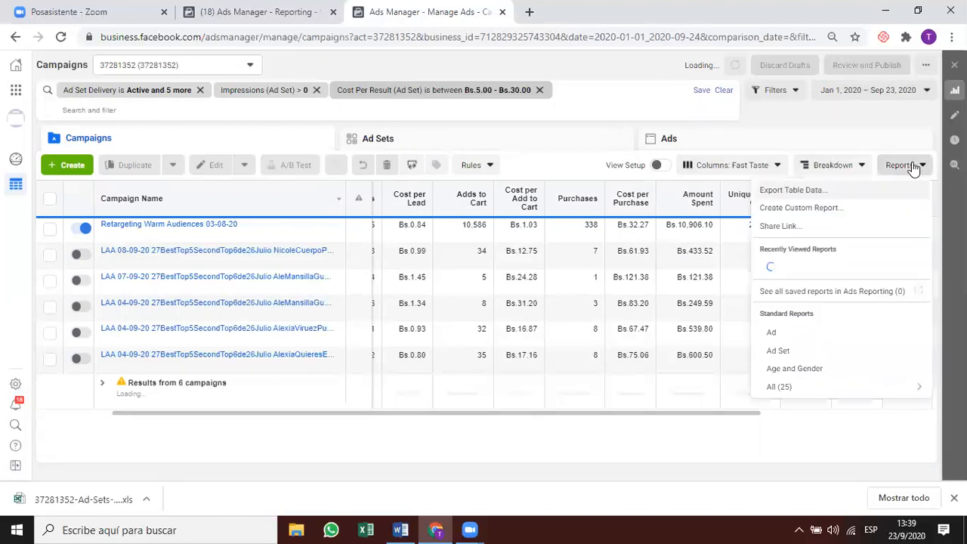
pyautogui.click(911, 167)
pyautogui.click(568, 143)
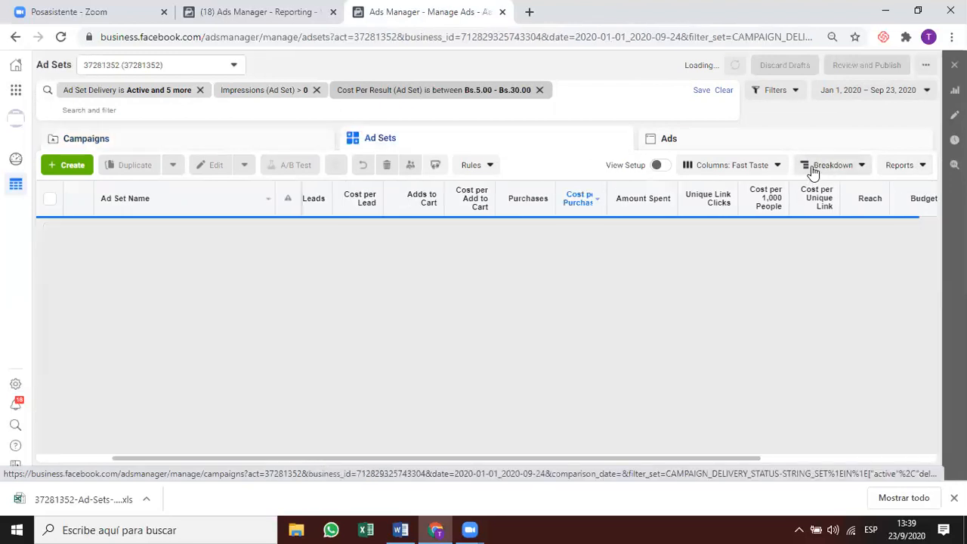
pyautogui.click(916, 167)
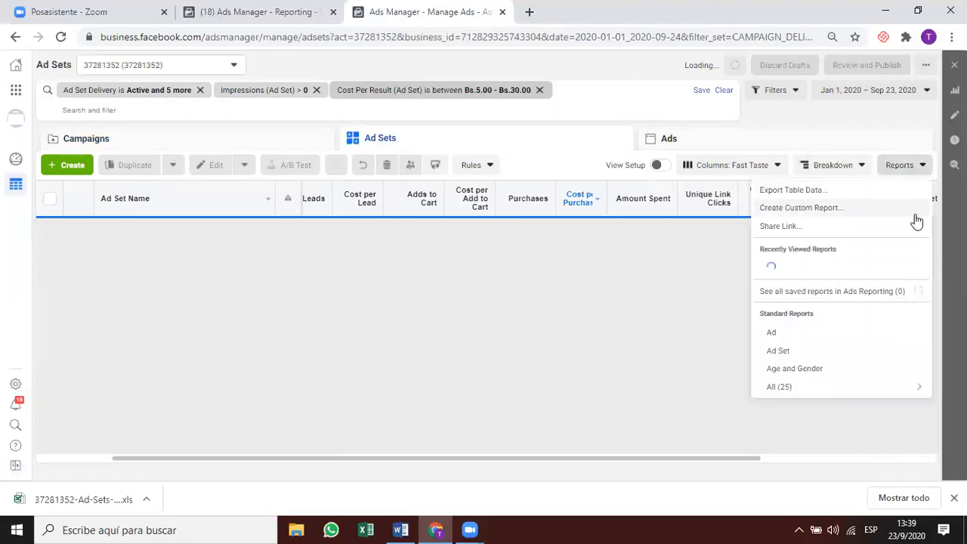
pyautogui.click(917, 166)
# Set the ad sets date range to Jun 1 – Sep 23, 2020.
pyautogui.click(865, 90)
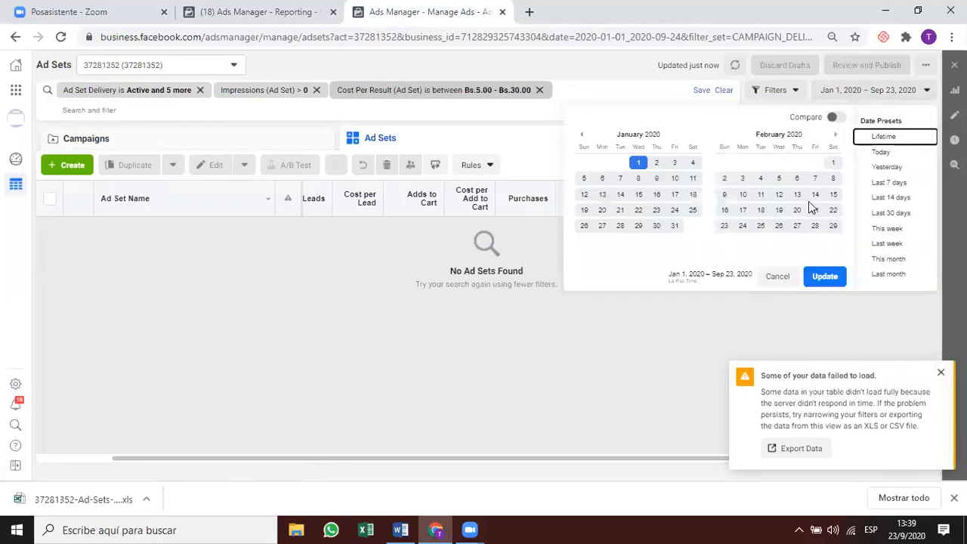
pyautogui.click(835, 135)
pyautogui.click(835, 134)
pyautogui.click(835, 135)
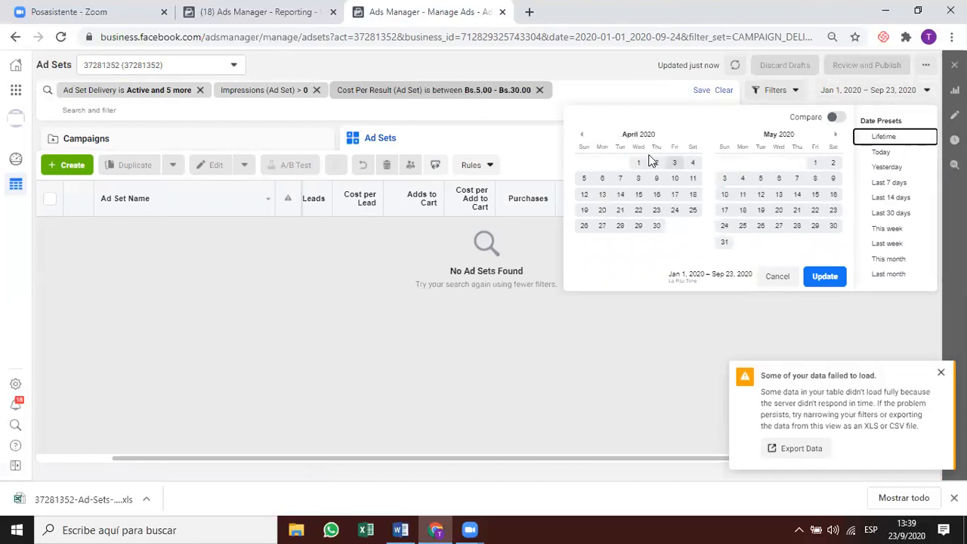
pyautogui.click(835, 134)
pyautogui.click(833, 136)
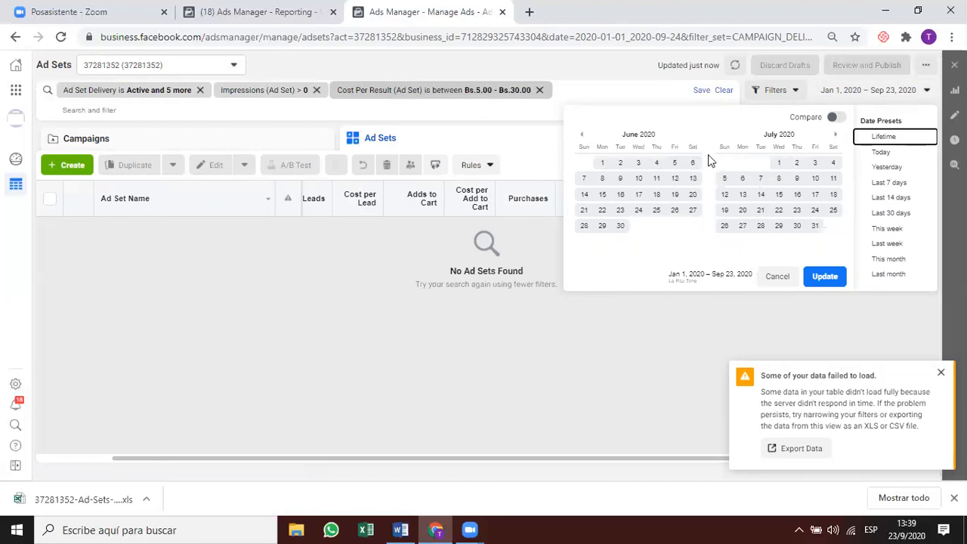
pyautogui.click(603, 163)
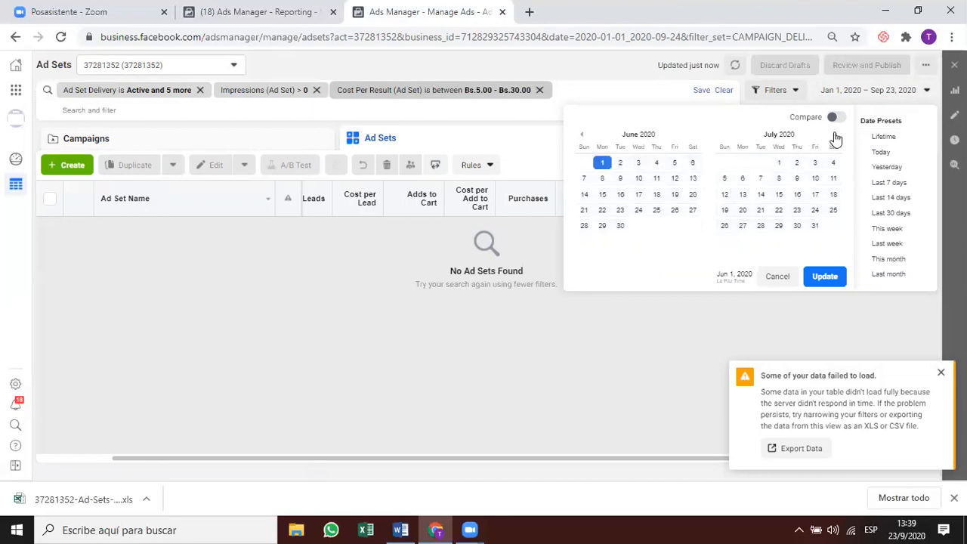
pyautogui.click(835, 136)
pyautogui.click(835, 136)
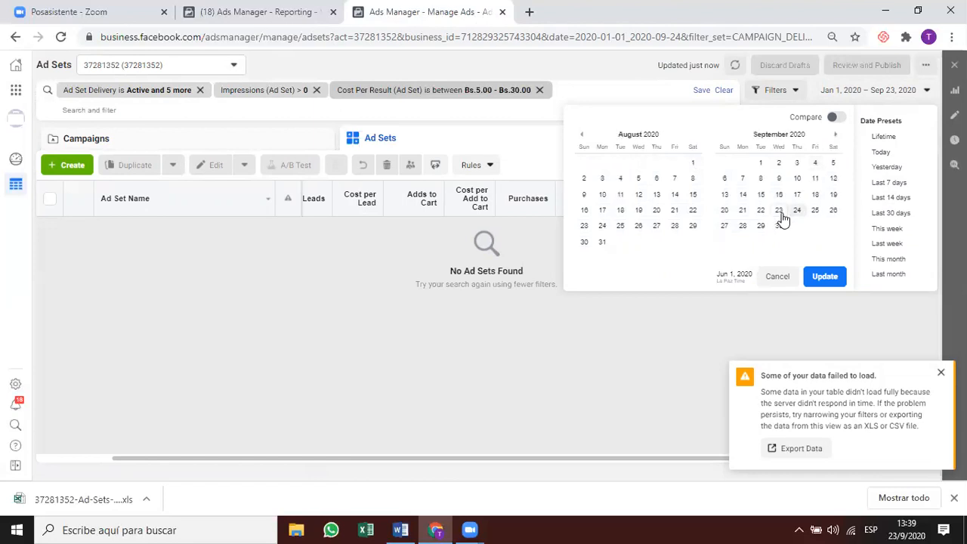
pyautogui.click(825, 276)
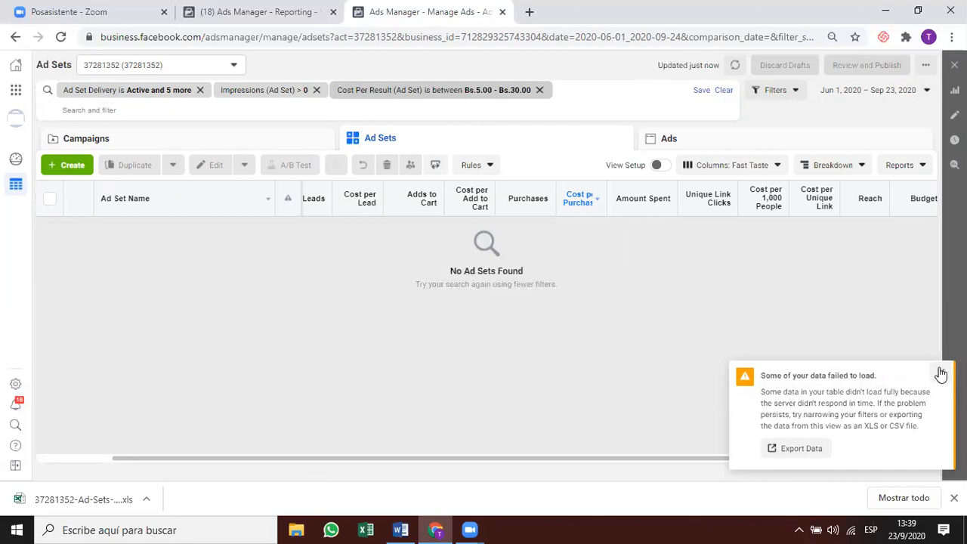
# Dismiss the data-failed warning and bring up the table export settings.
pyautogui.click(911, 165)
pyautogui.click(911, 165)
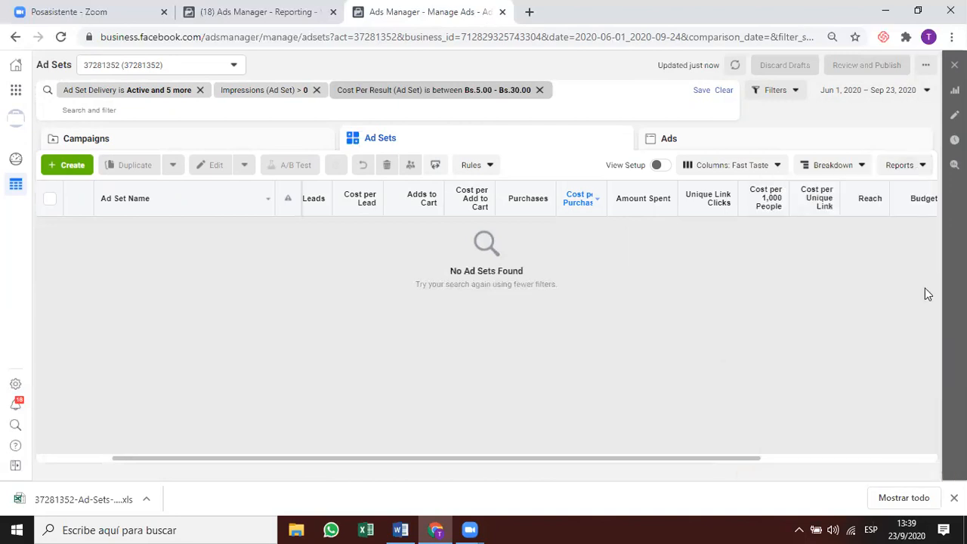
pyautogui.click(899, 164)
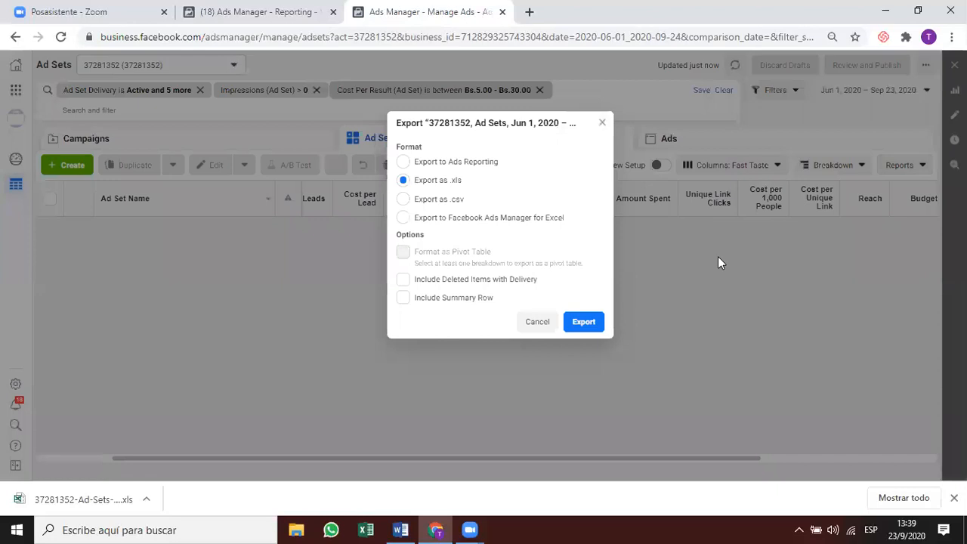
# Export the Jun 1 – Sep 23 ad sets table as an .xls file.
pyautogui.click(586, 324)
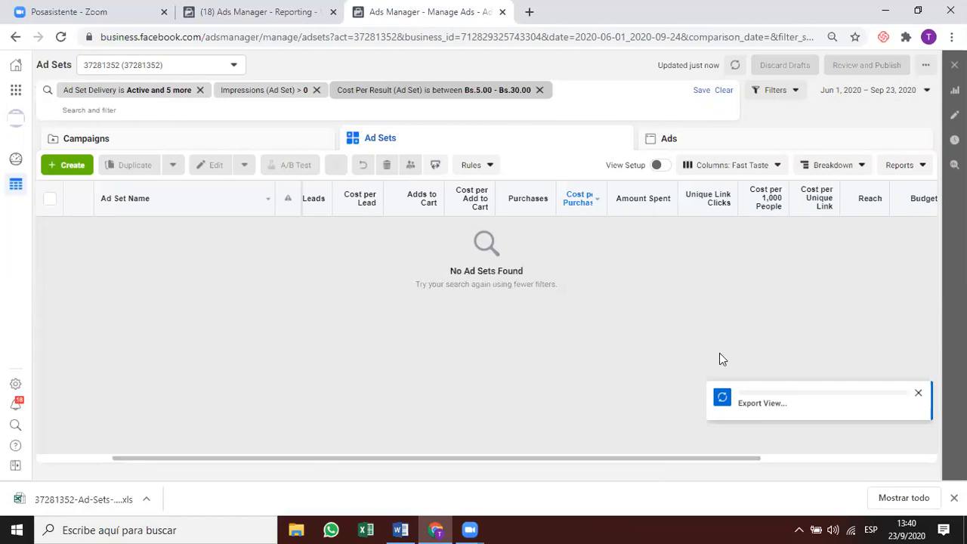
pyautogui.click(900, 166)
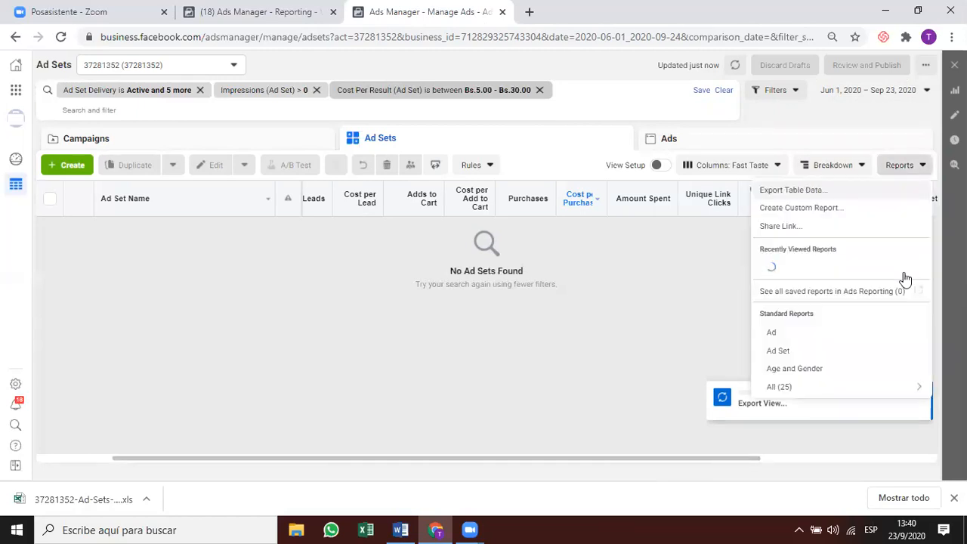
# Generate a share link for the Ad Sets view, select its full URL, and close the dialog.
pyautogui.click(851, 231)
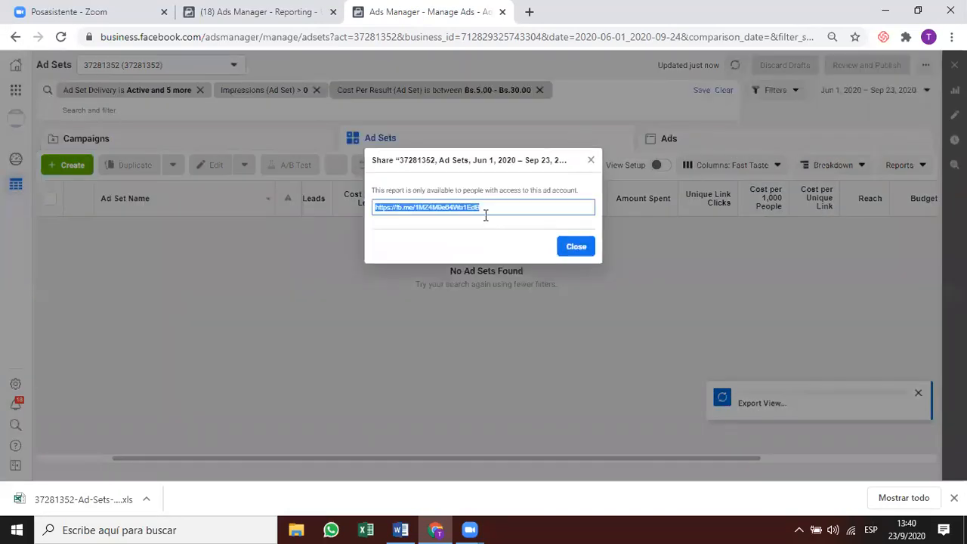
pyautogui.click(500, 208)
pyautogui.doubleClick(420, 207)
pyautogui.moveTo(374, 207); pyautogui.dragTo(369, 212)
pyautogui.press('Escape')
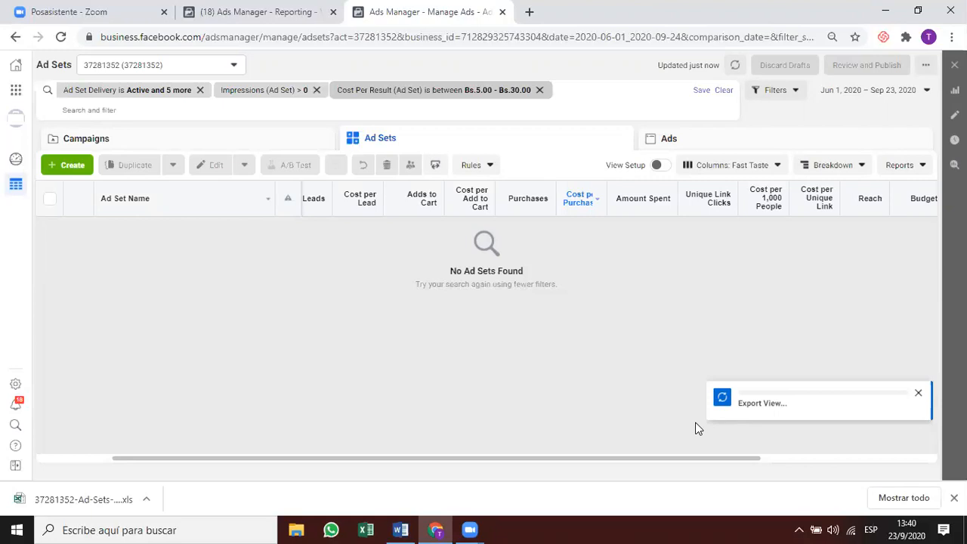
pyautogui.click(290, 15)
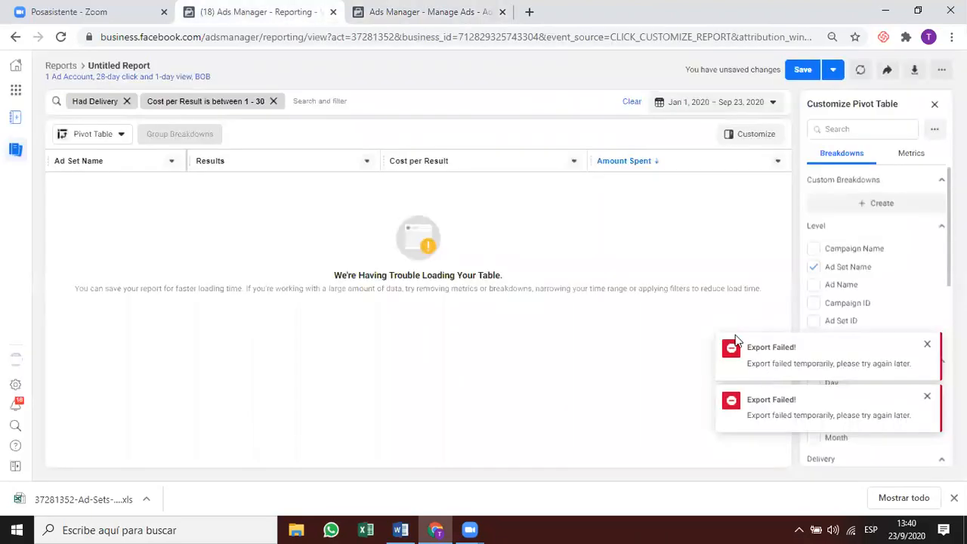
# Dismiss both Export Failed notices and open the 'Cost per Result is between 1 - 30' filter.
pyautogui.click(927, 344)
pyautogui.click(927, 397)
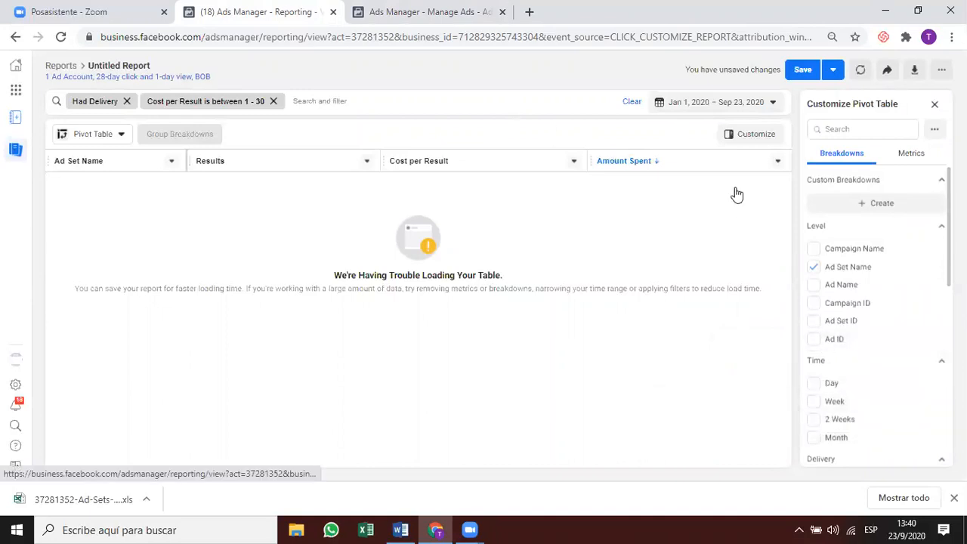
pyautogui.scroll(-1, 831, 314)
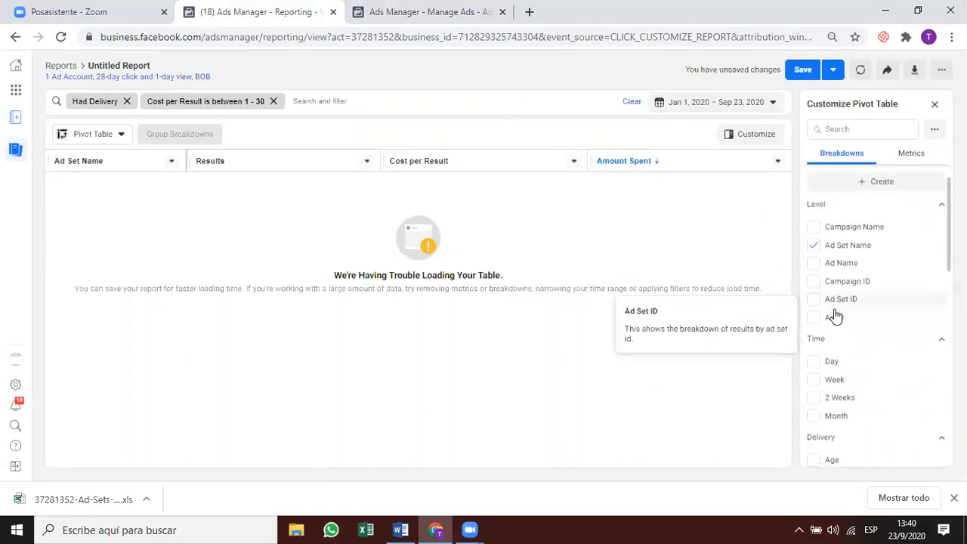
pyautogui.scroll(1, 833, 315)
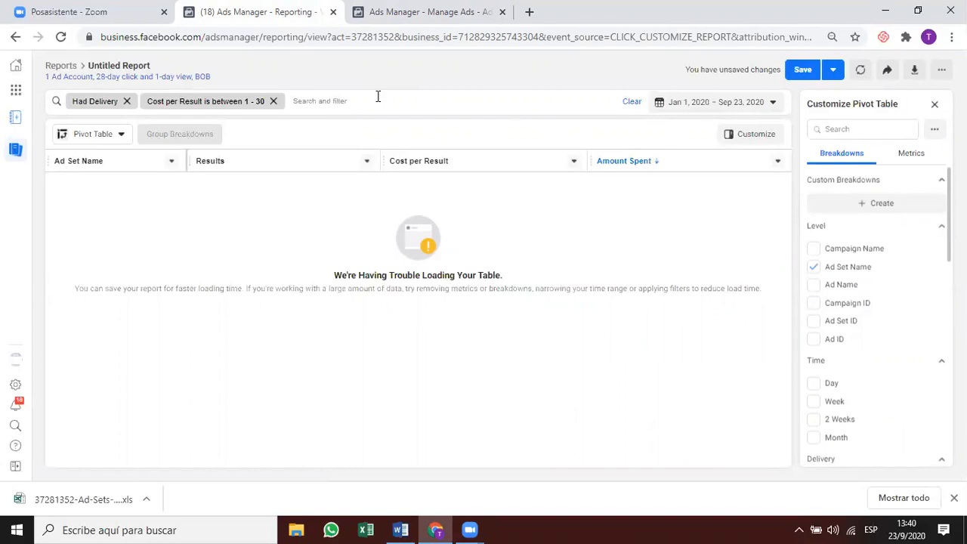
pyautogui.click(181, 101)
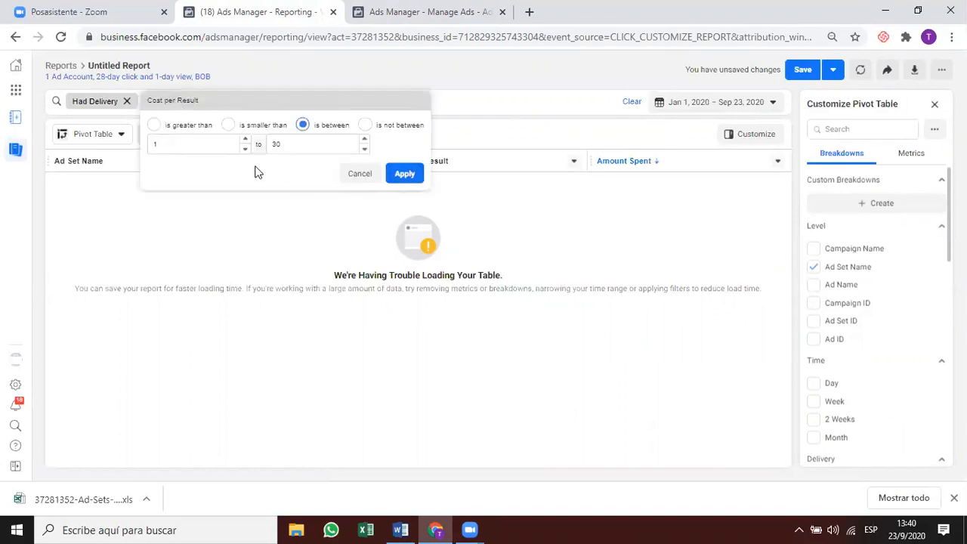
# Set the pivot report's date range to June 1 – August 31, 2020, then go to Manage Ads.
pyautogui.click(725, 102)
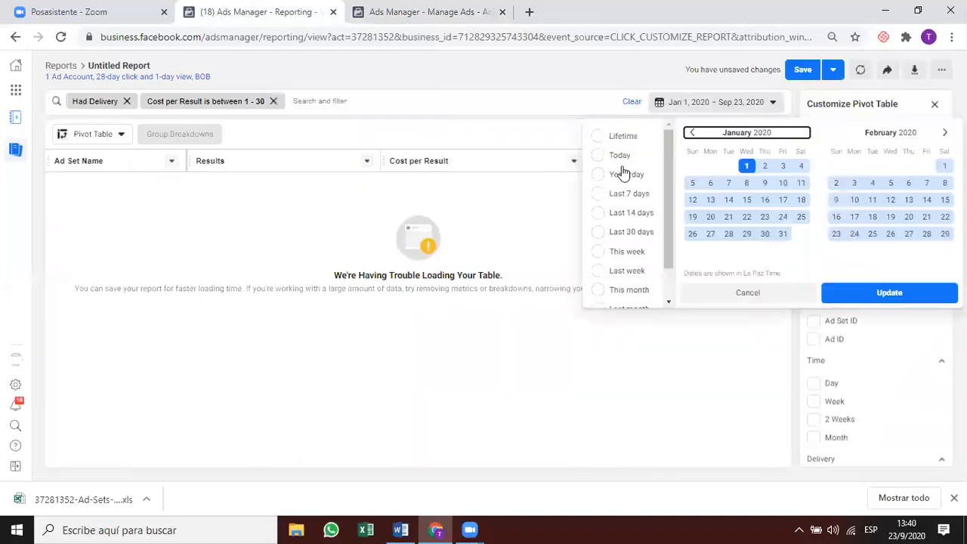
pyautogui.click(943, 133)
pyautogui.click(942, 133)
pyautogui.click(941, 133)
pyautogui.click(941, 133)
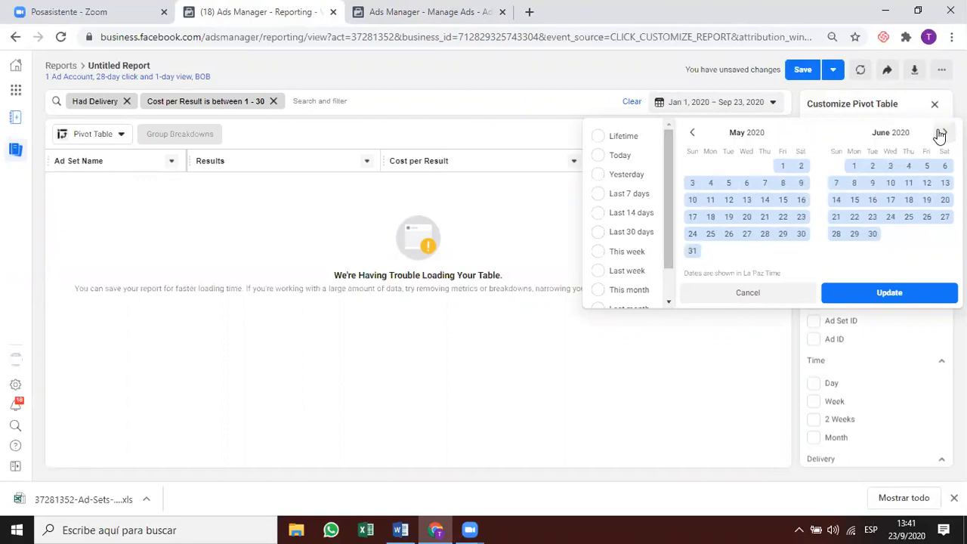
pyautogui.click(941, 133)
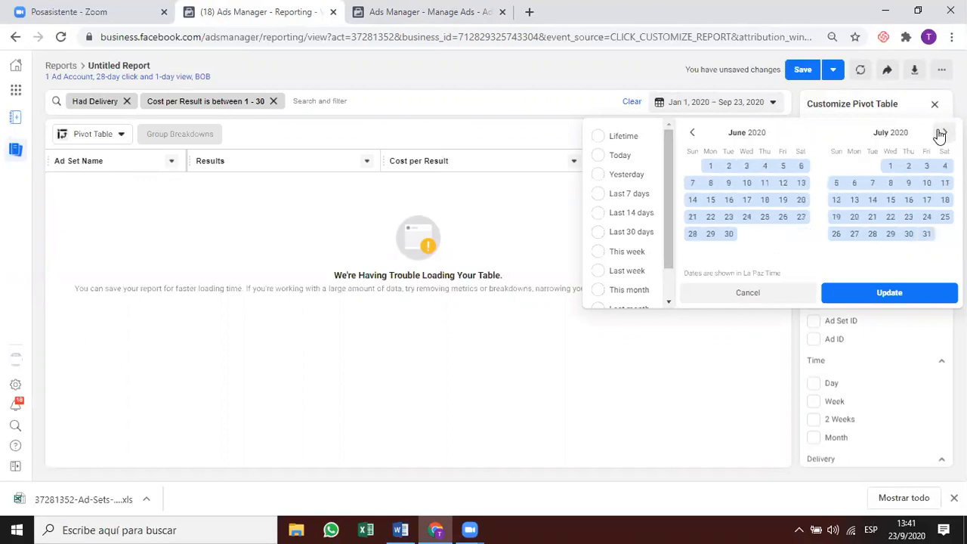
pyautogui.click(710, 166)
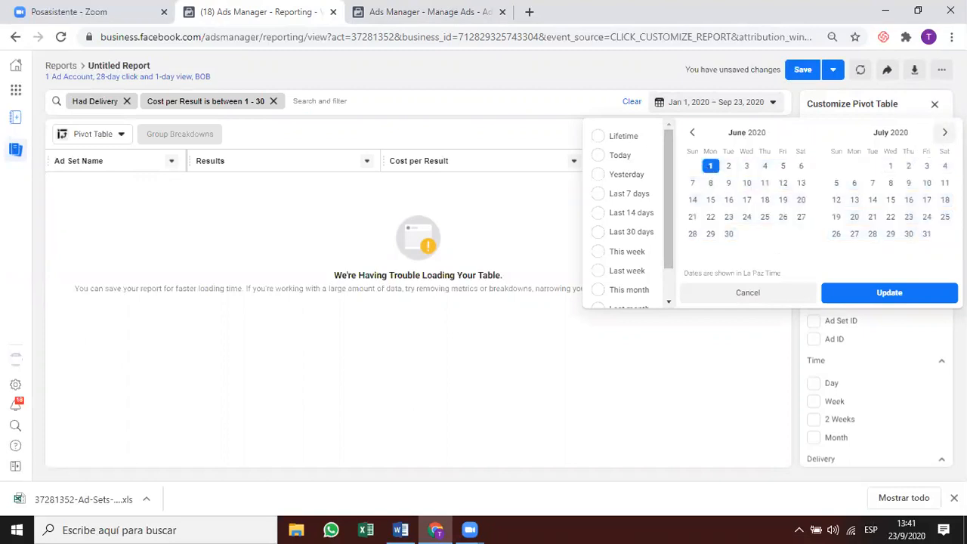
pyautogui.click(944, 133)
pyautogui.click(944, 133)
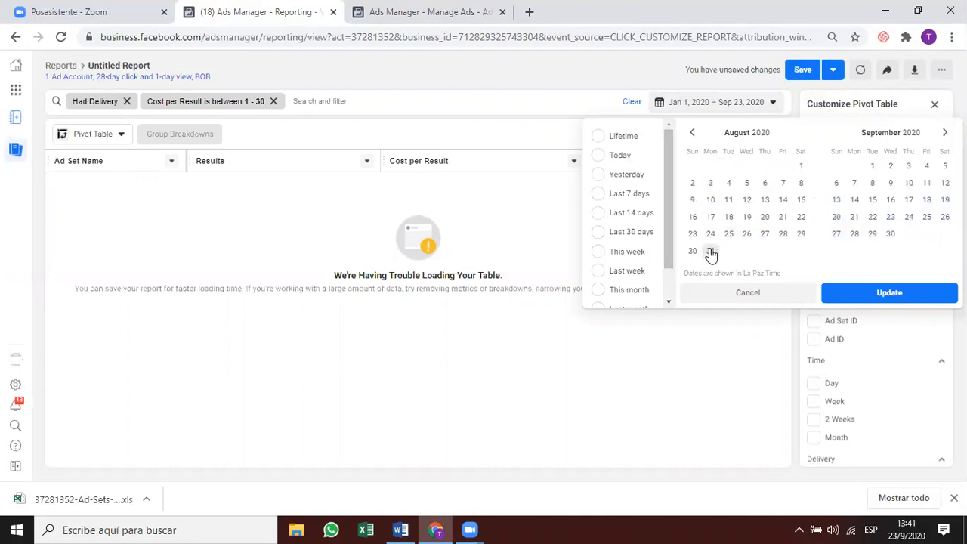
pyautogui.click(711, 251)
pyautogui.click(856, 294)
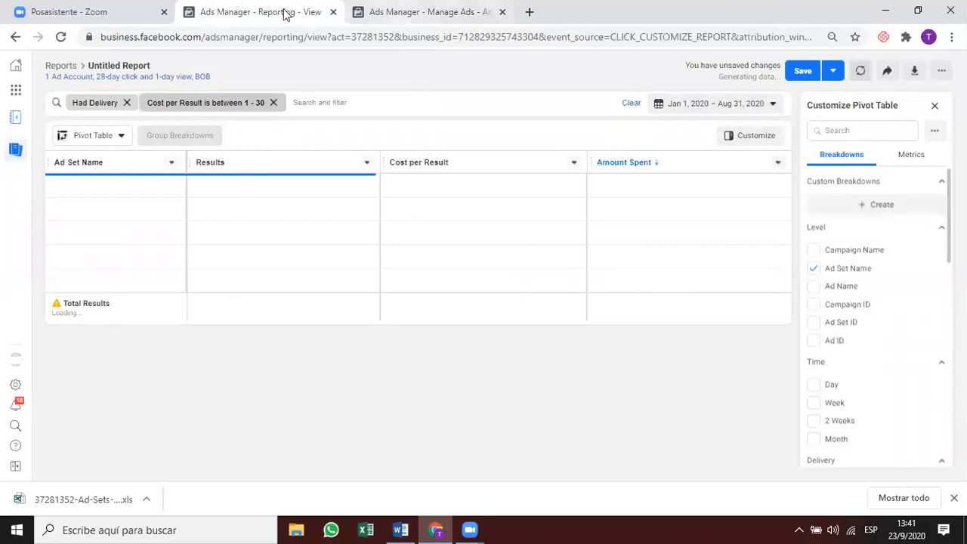
pyautogui.hotkey('ctrl', 'Tab')
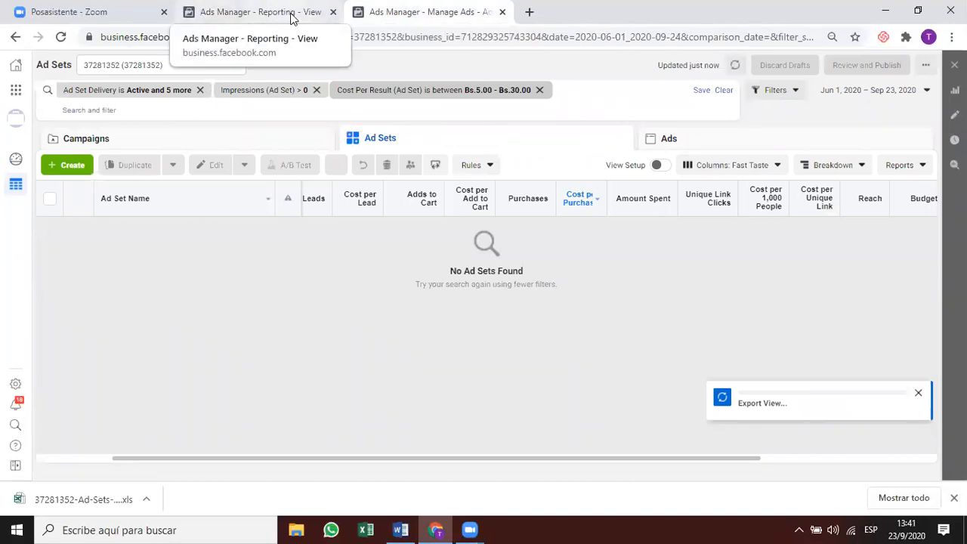
pyautogui.click(292, 13)
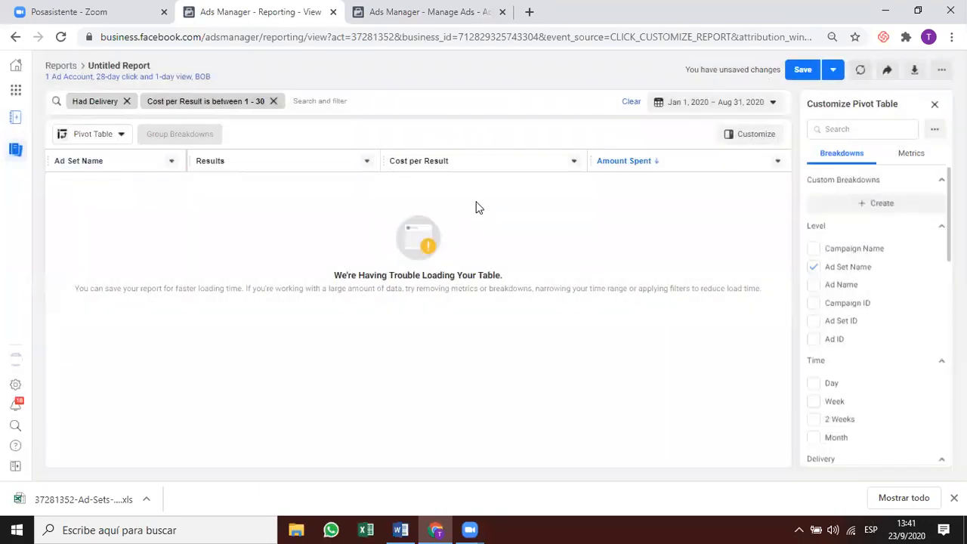
pyautogui.click(887, 70)
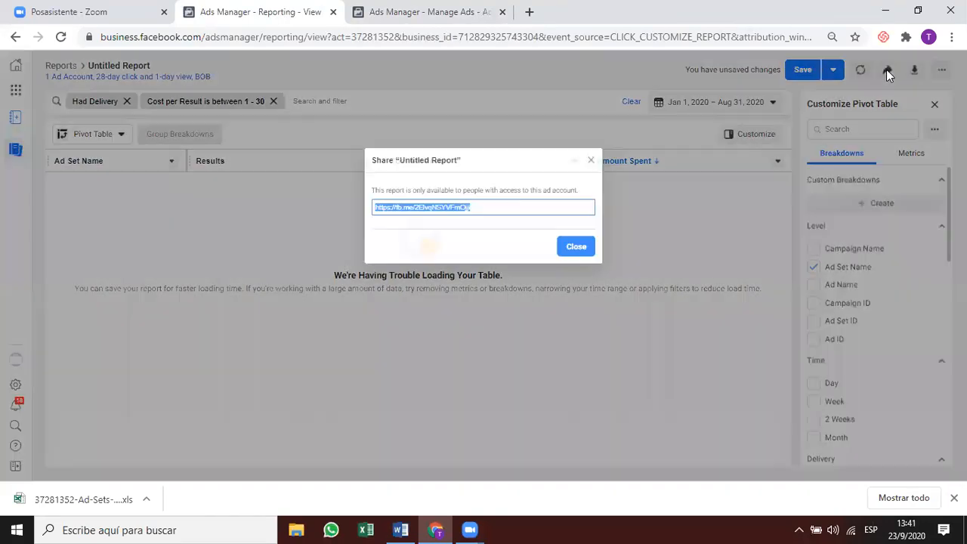
pyautogui.click(691, 172)
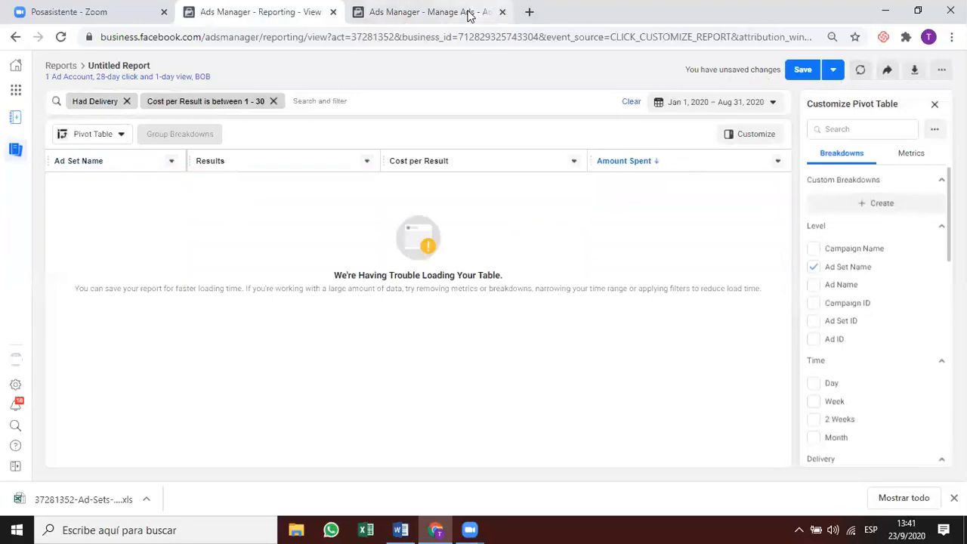
pyautogui.click(429, 13)
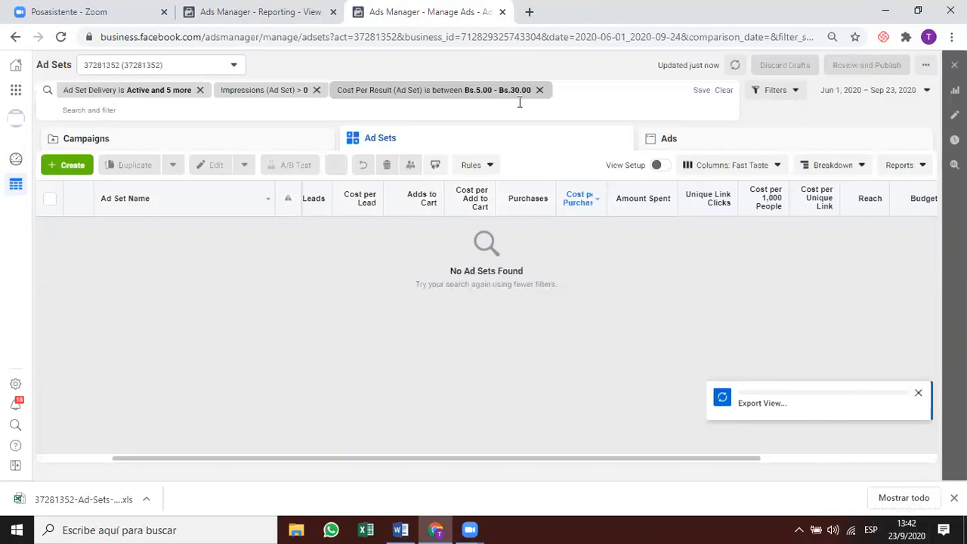
# Change the pivot report's date range to June 1 – June 30, 2020, then go to Manage Ads.
pyautogui.click(297, 19)
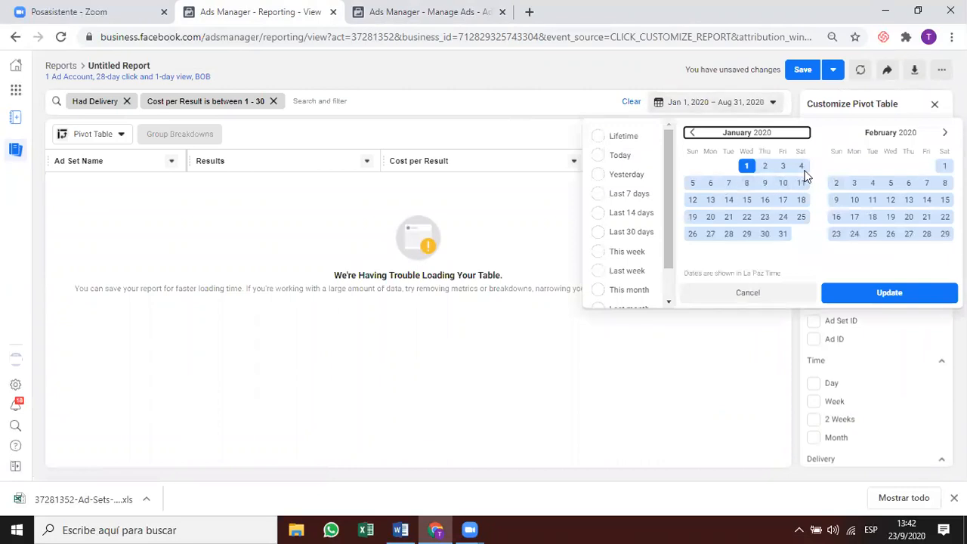
pyautogui.click(944, 133)
pyautogui.click(944, 133)
pyautogui.click(944, 133)
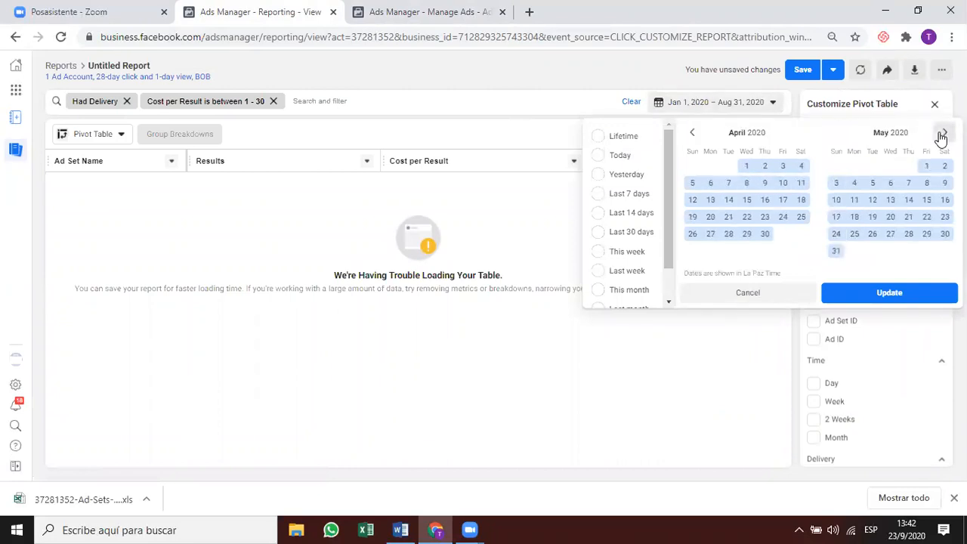
pyautogui.click(942, 135)
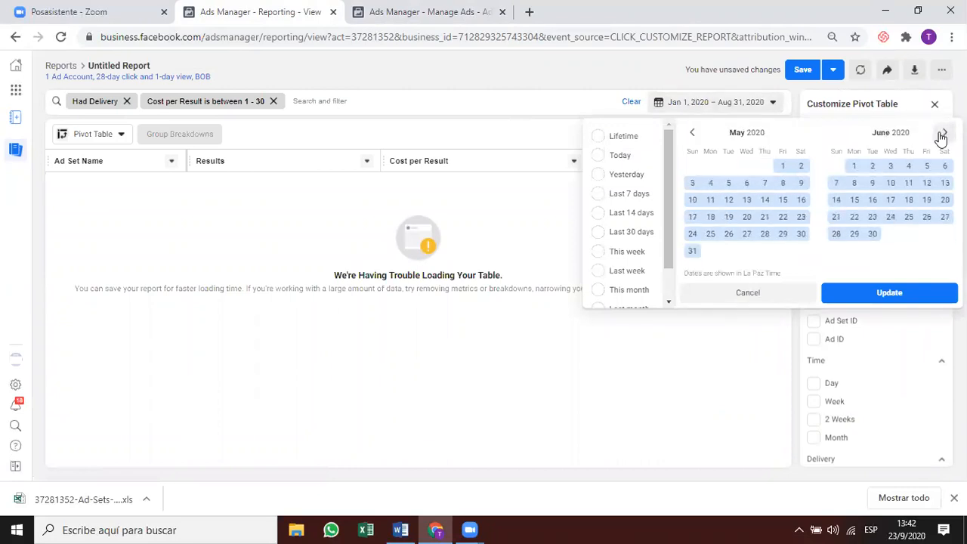
pyautogui.click(873, 235)
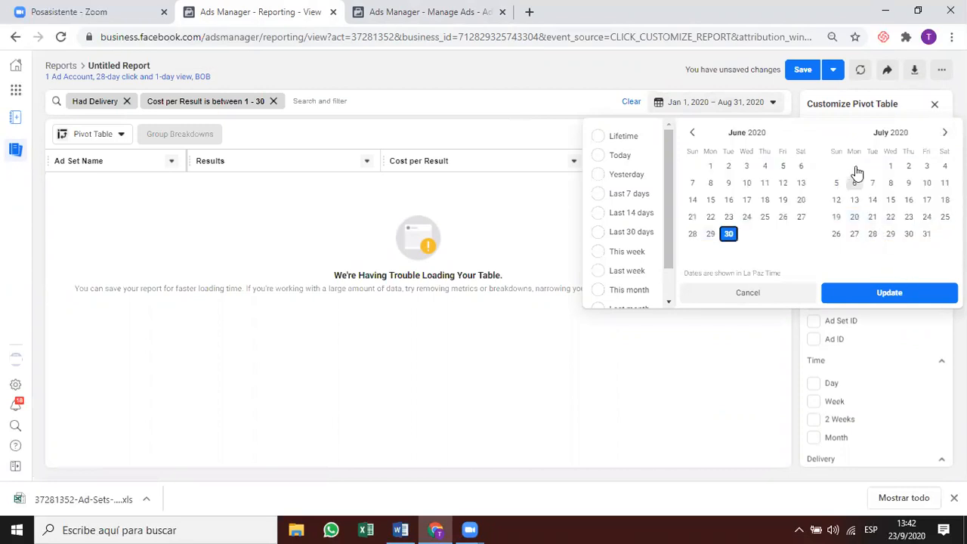
pyautogui.click(710, 165)
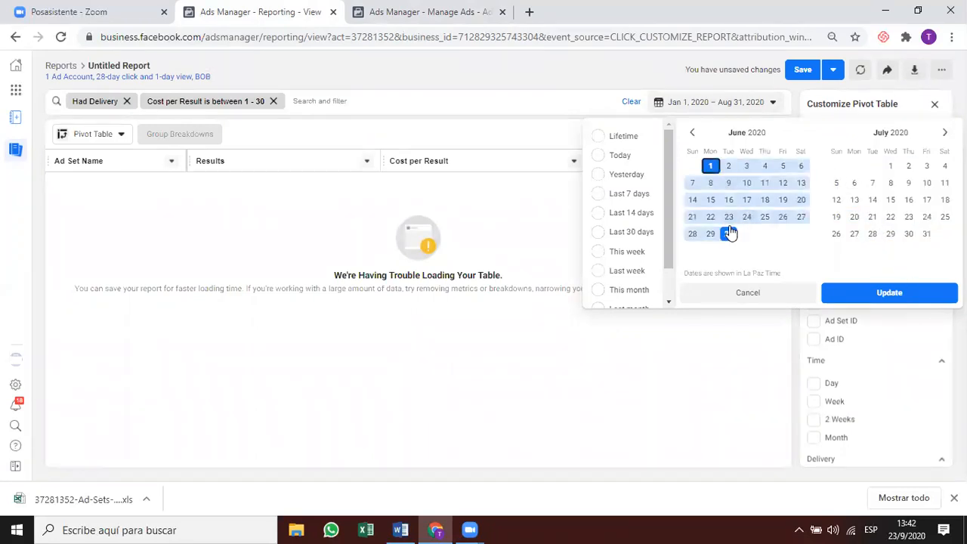
pyautogui.click(931, 299)
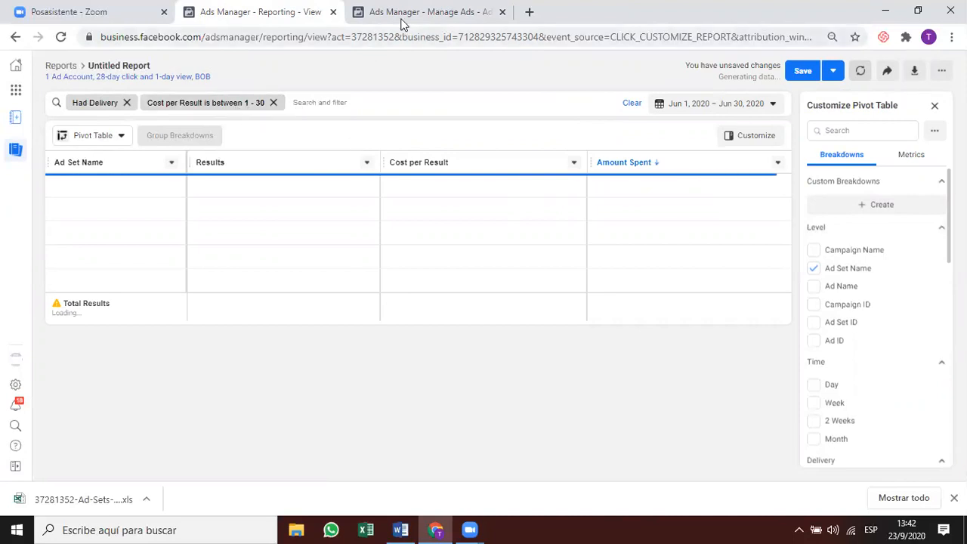
pyautogui.hotkey('ctrl', 'Tab')
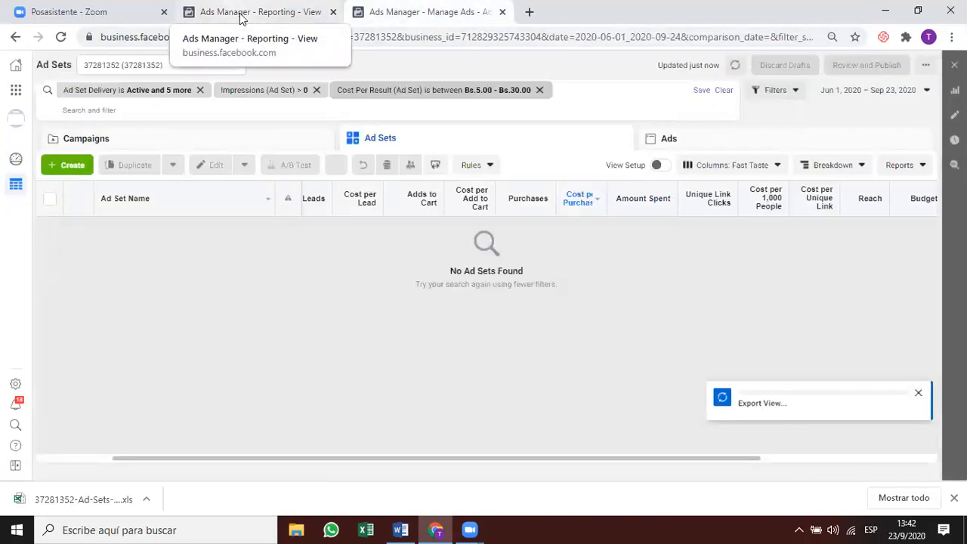
# Add a report filter: Ad Set Name does not contain 'Retarget'.
pyautogui.click(240, 12)
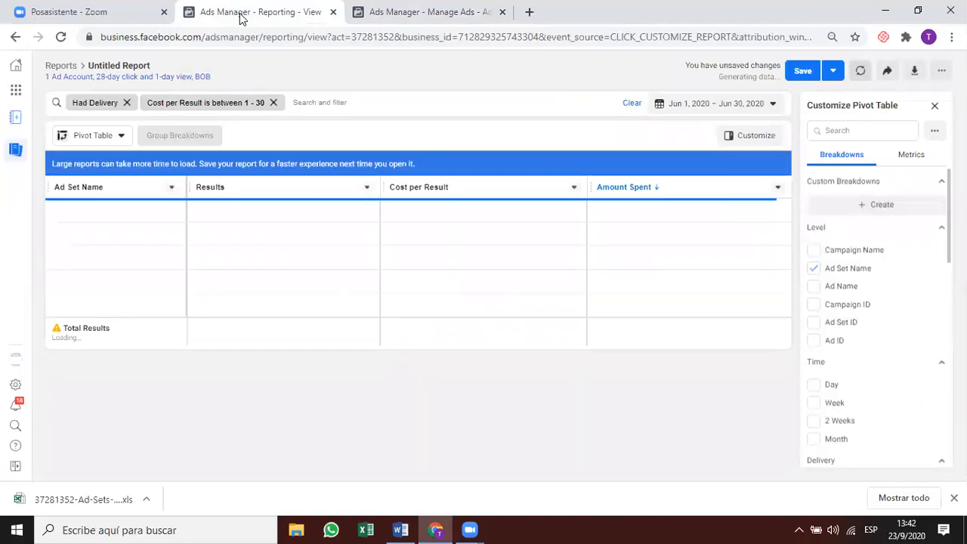
pyautogui.click(341, 102)
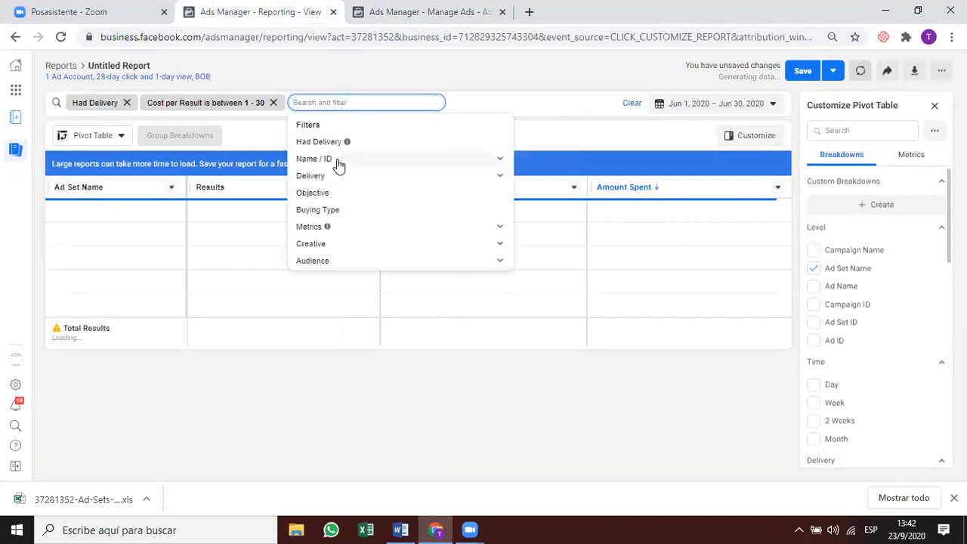
pyautogui.click(339, 162)
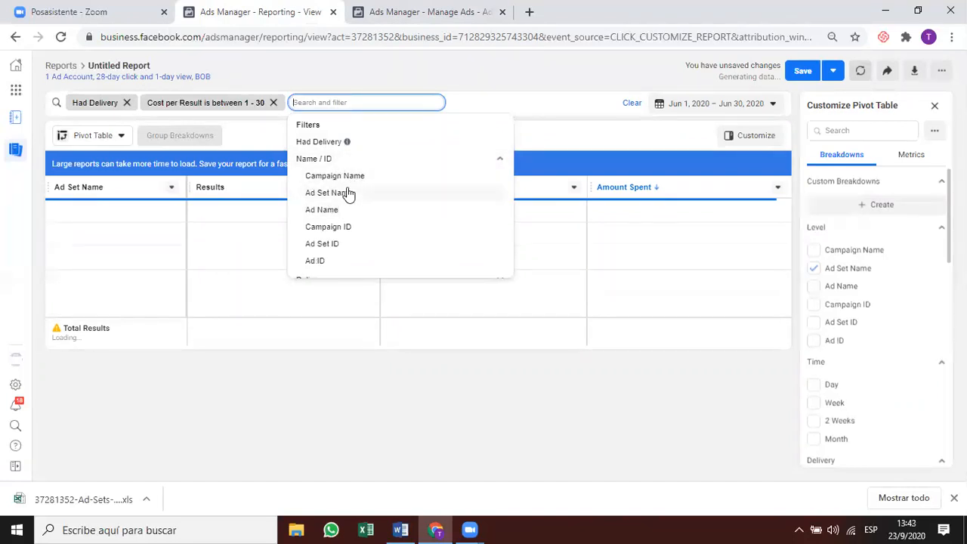
pyautogui.click(349, 193)
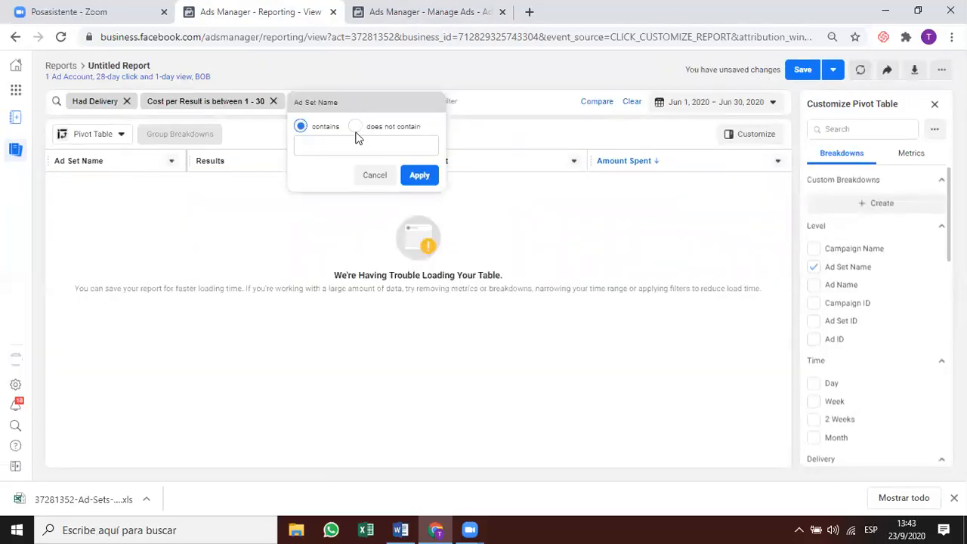
pyautogui.click(355, 125)
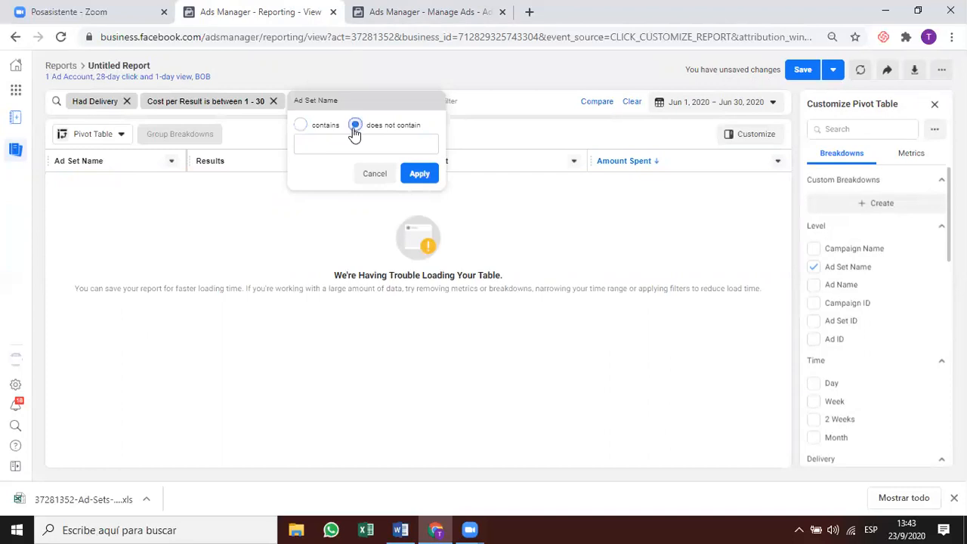
pyautogui.click(374, 147)
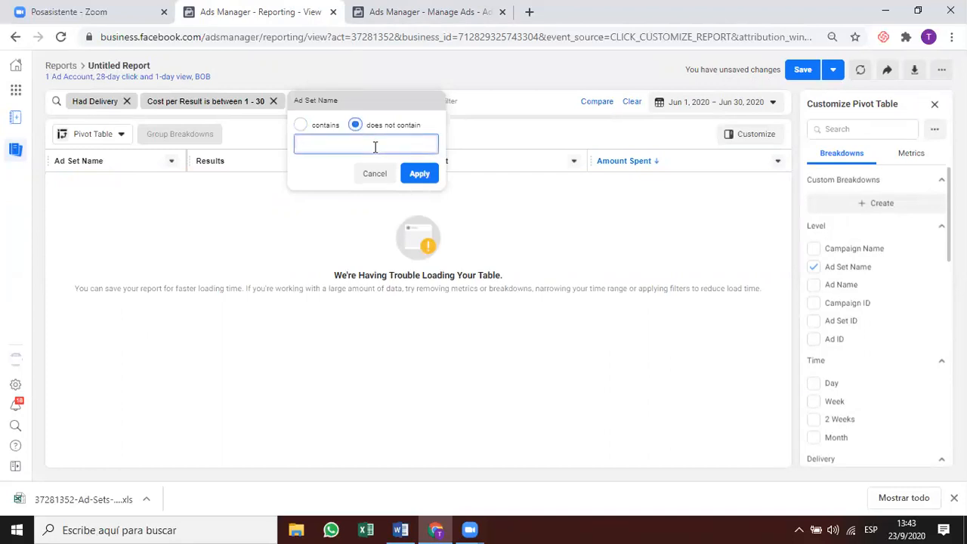
pyautogui.write('Retargeting')
pyautogui.click(423, 172)
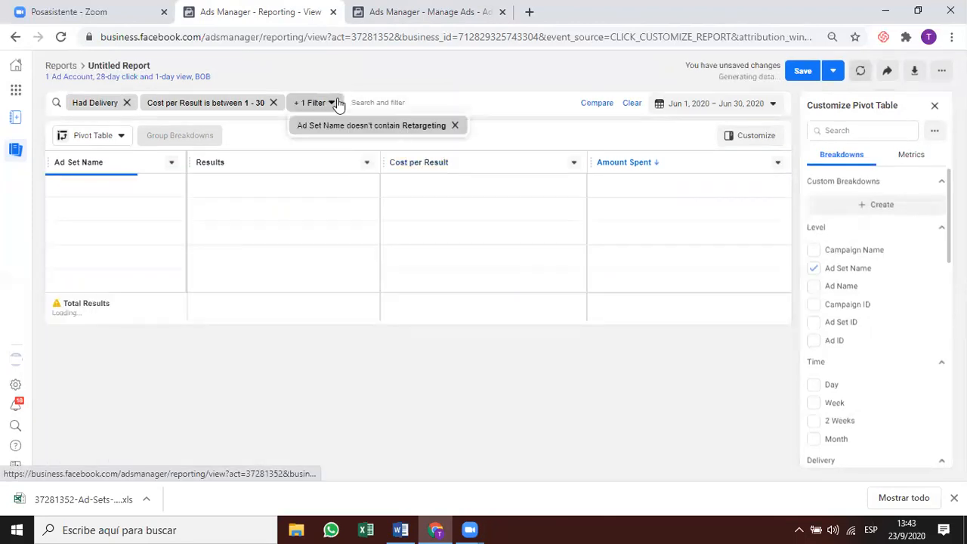
pyautogui.click(361, 104)
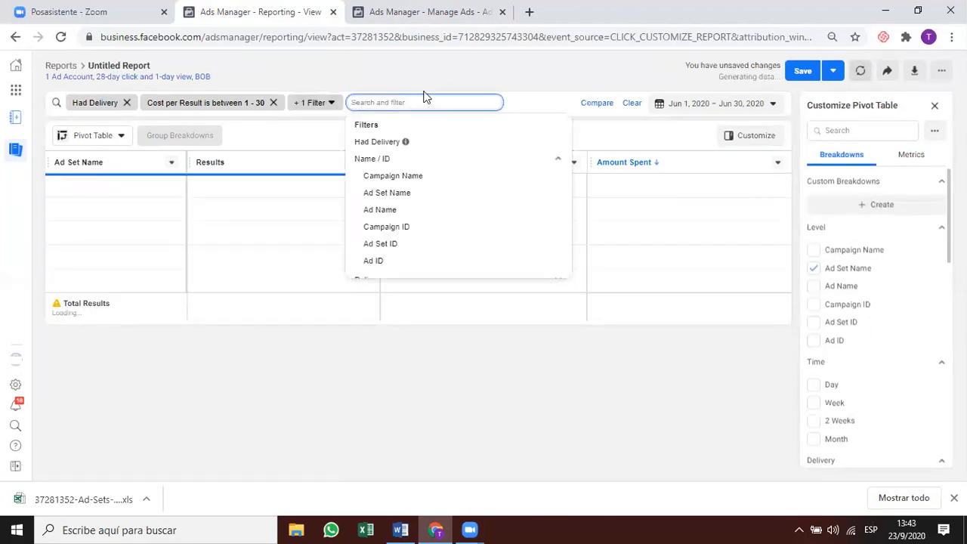
# Add a Campaign Name does not contain 'Retargeting' filter, then return to the Manage Ads list.
pyautogui.click(414, 179)
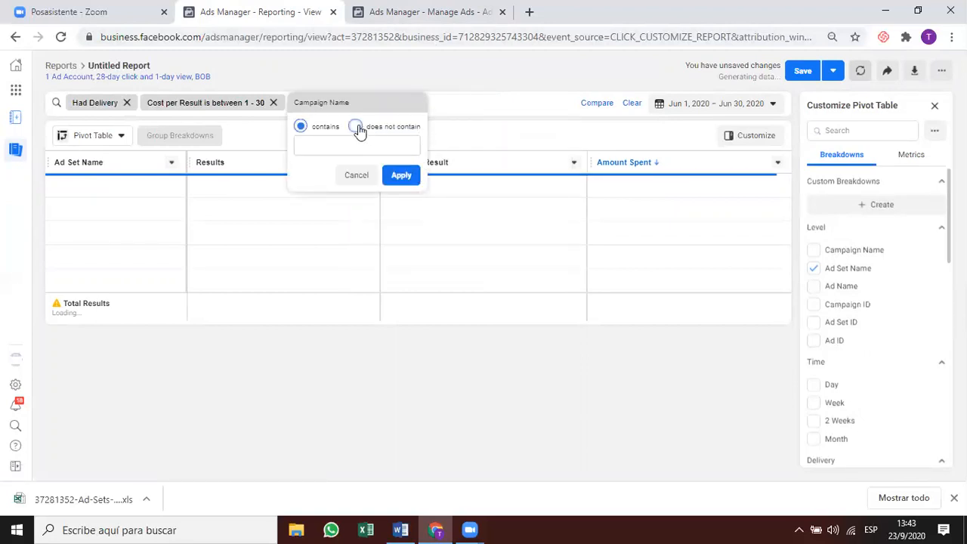
pyautogui.click(355, 127)
pyautogui.click(381, 146)
pyautogui.write('Retargeting')
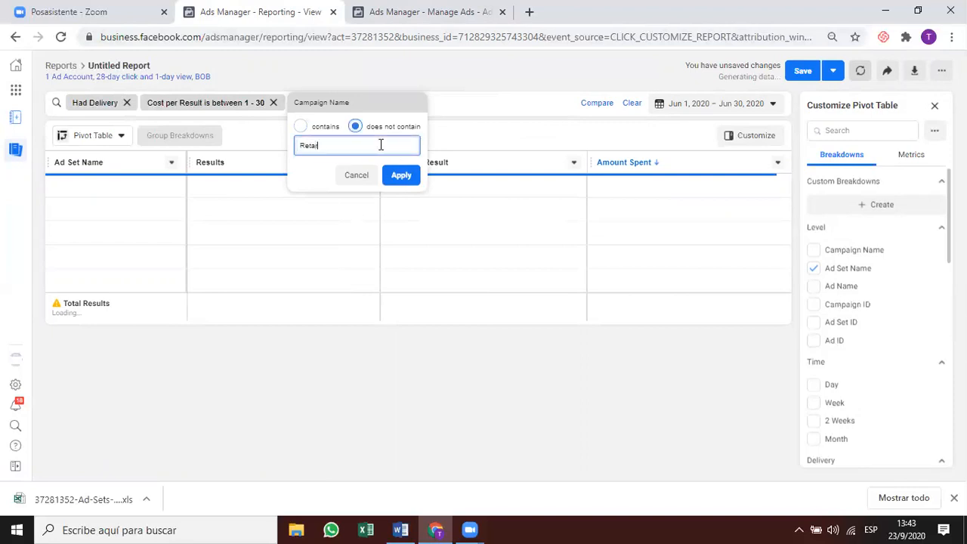
pyautogui.click(403, 177)
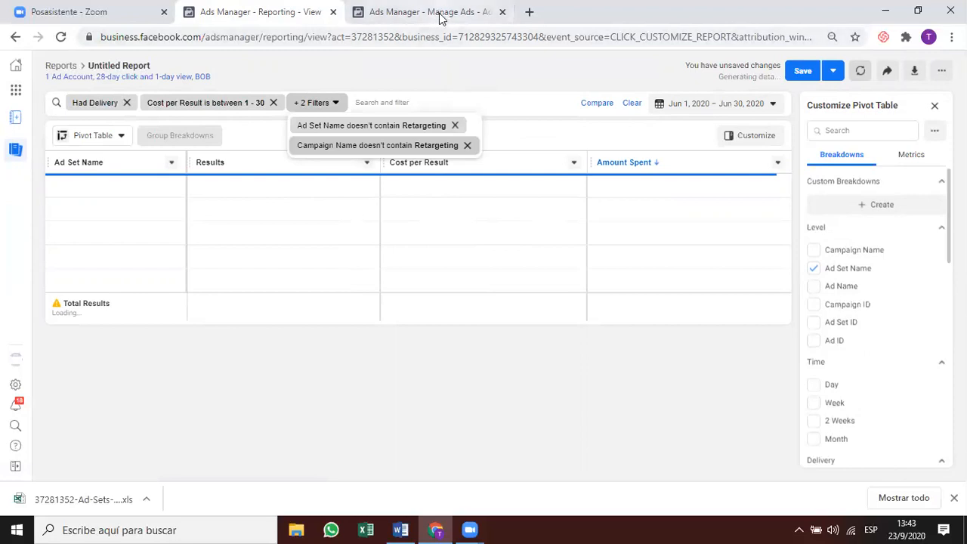
pyautogui.click(390, 22)
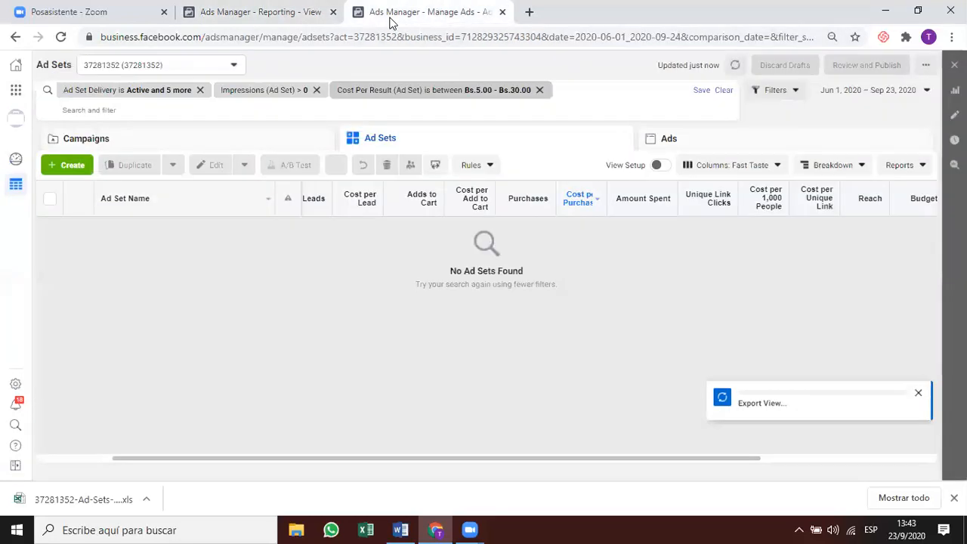
pyautogui.click(294, 19)
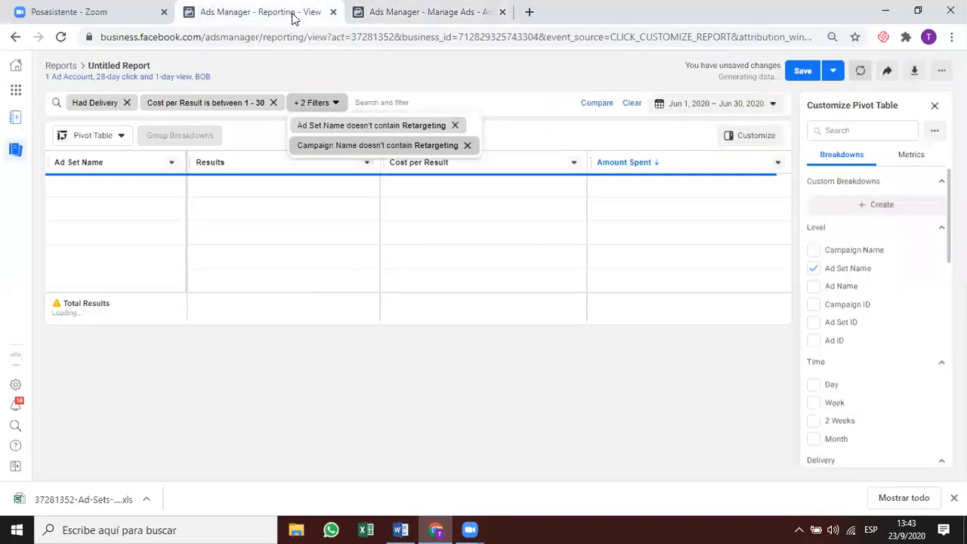
pyautogui.click(517, 72)
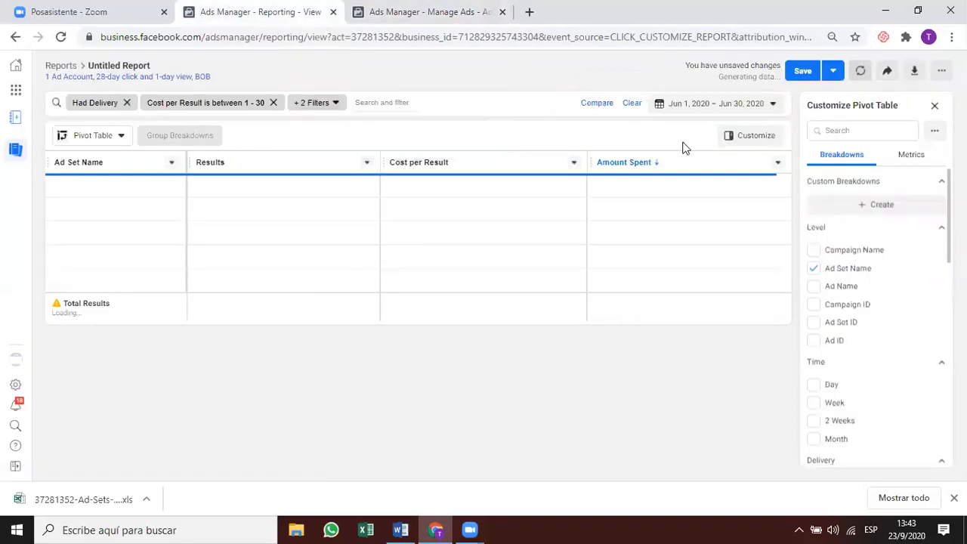
pyautogui.click(378, 11)
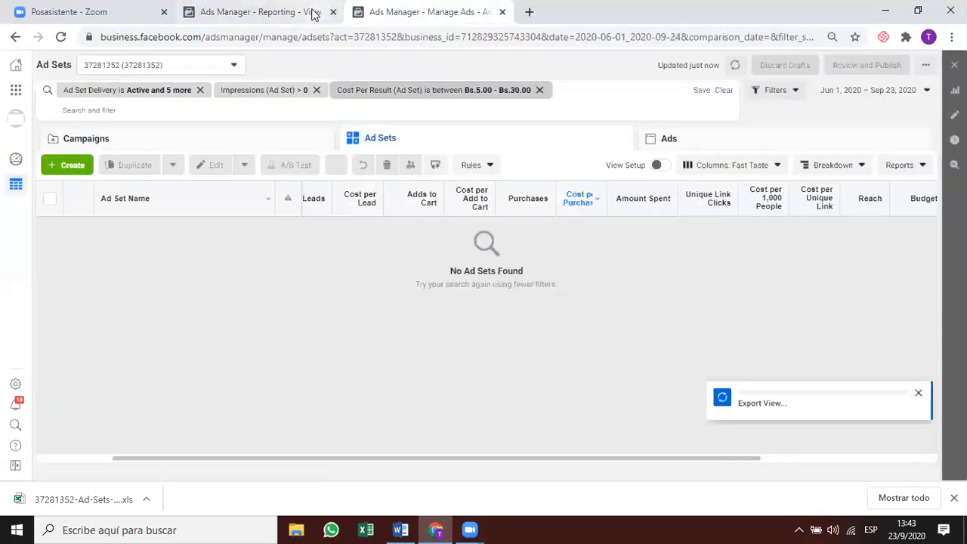
# Add an Ad Set Name contains 'laa' filter and show the report's hidden filters.
pyautogui.click(310, 14)
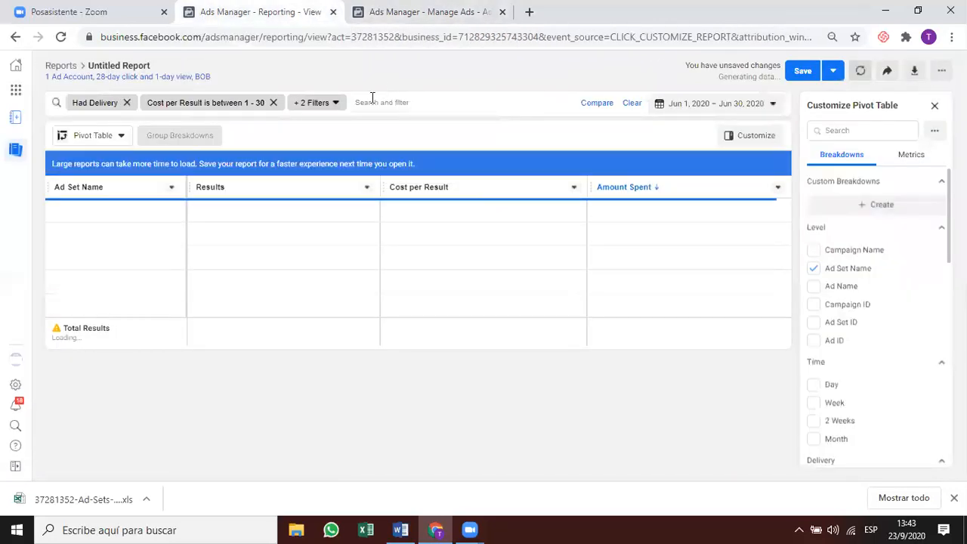
pyautogui.click(381, 102)
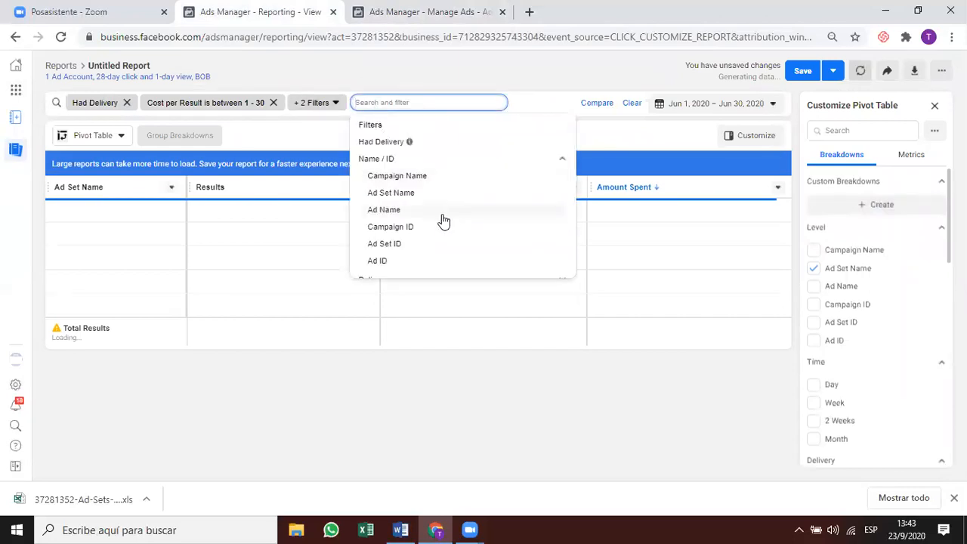
pyautogui.scroll(-2, 445, 223)
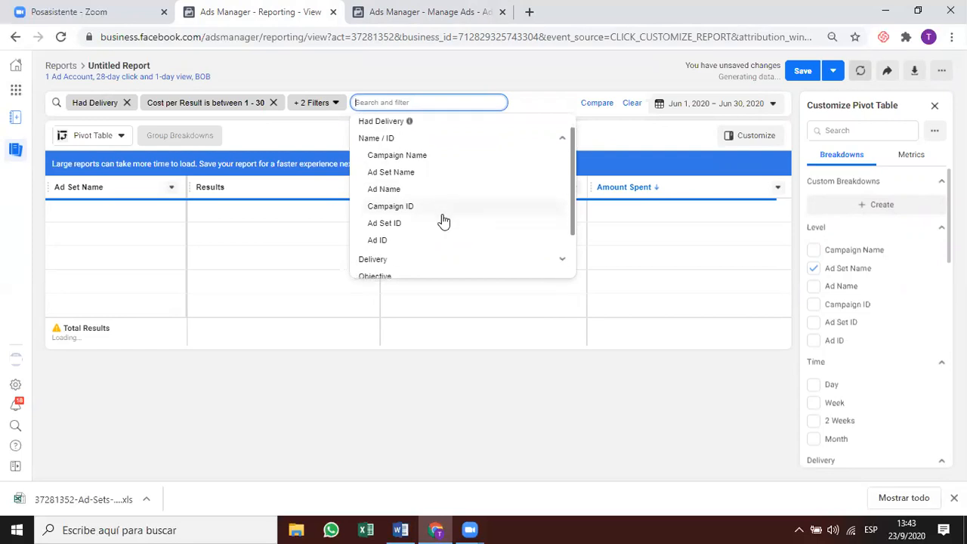
pyautogui.scroll(-1, 446, 242)
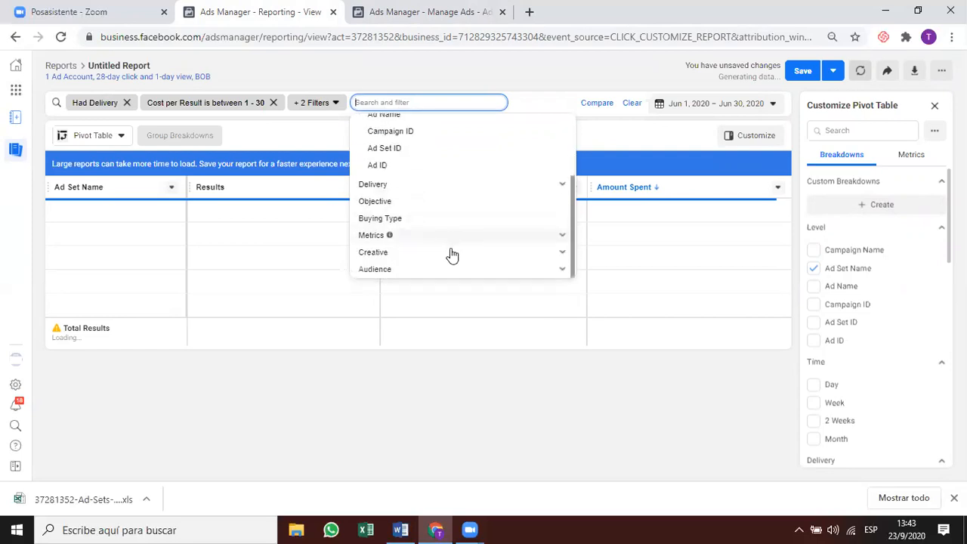
pyautogui.click(455, 185)
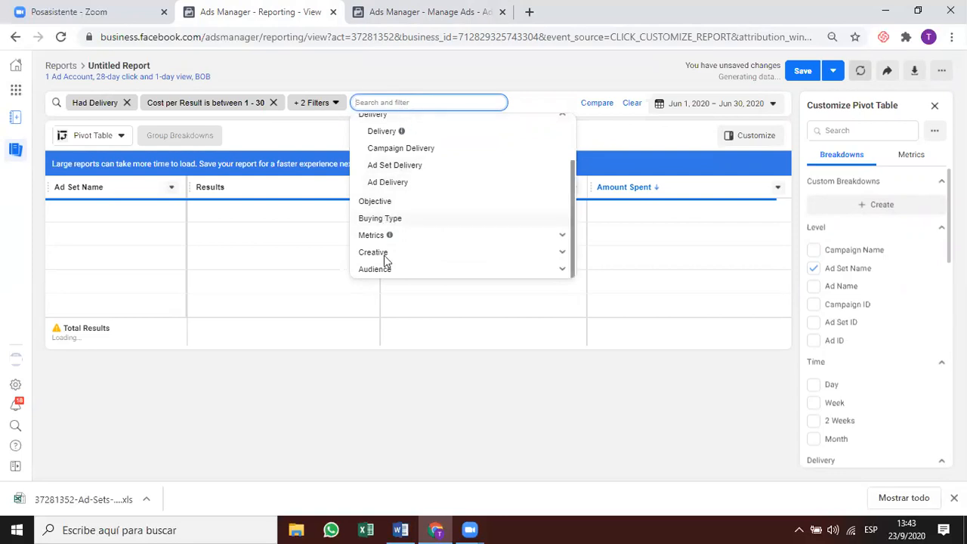
pyautogui.write('laa')
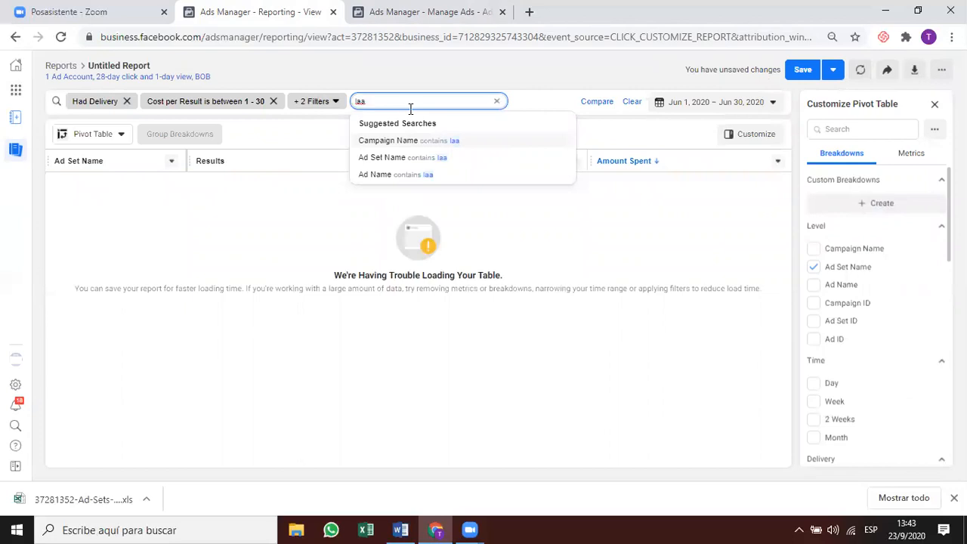
pyautogui.click(400, 161)
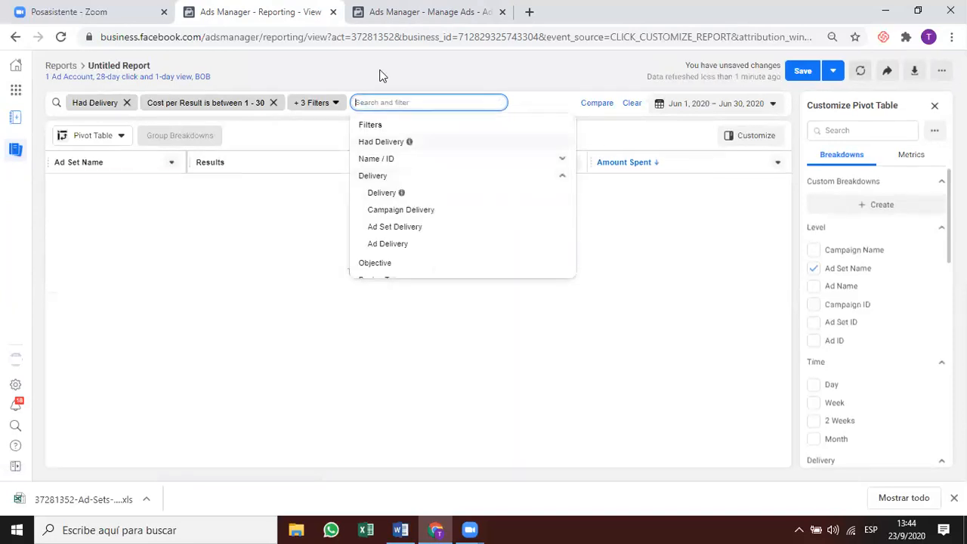
pyautogui.click(381, 75)
pyautogui.click(297, 110)
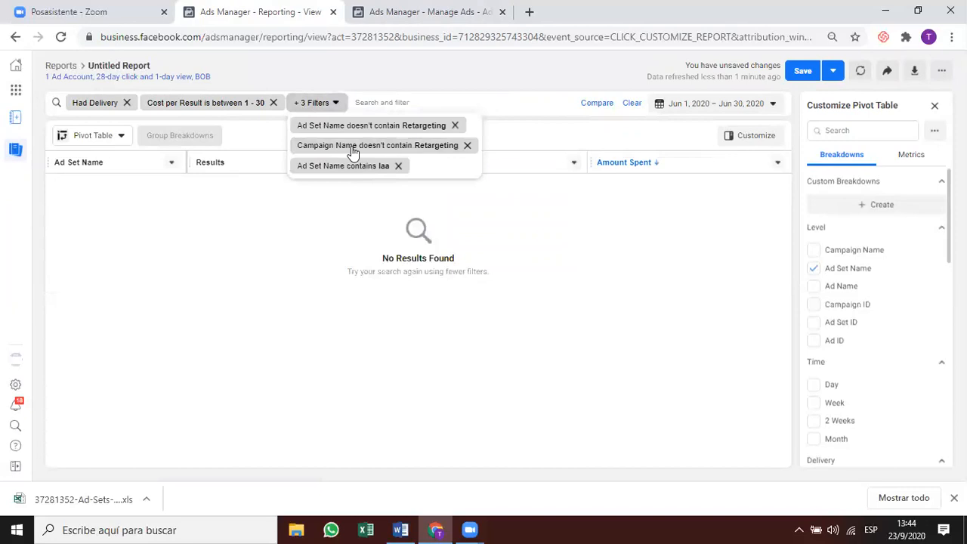
# Remove the Ad Set Name and Campaign Name 'doesn't contain Retargeting' filters.
pyautogui.click(456, 126)
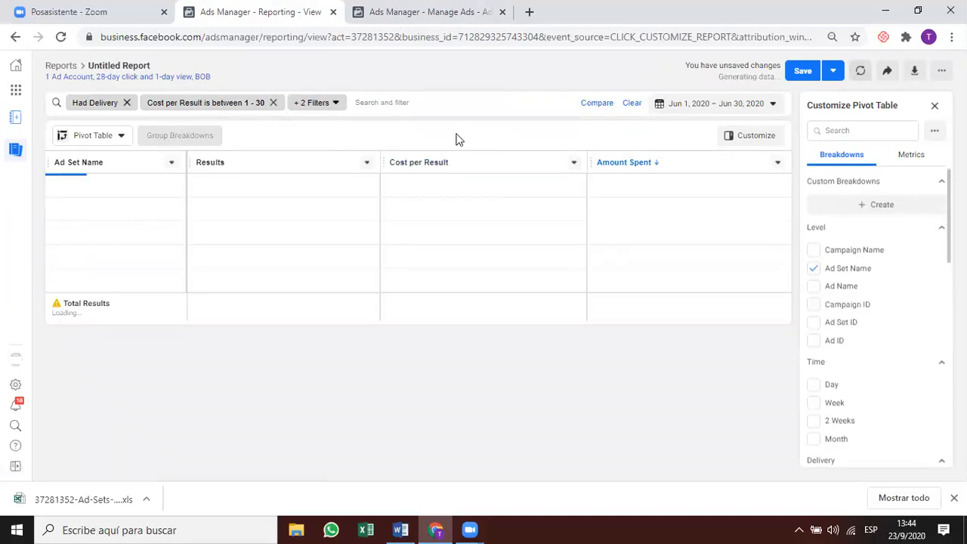
pyautogui.click(331, 102)
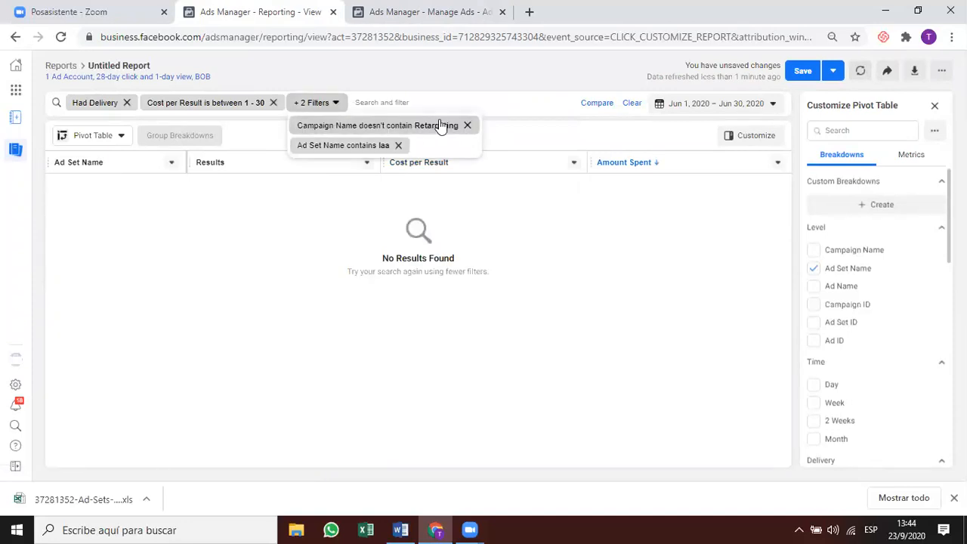
pyautogui.click(467, 125)
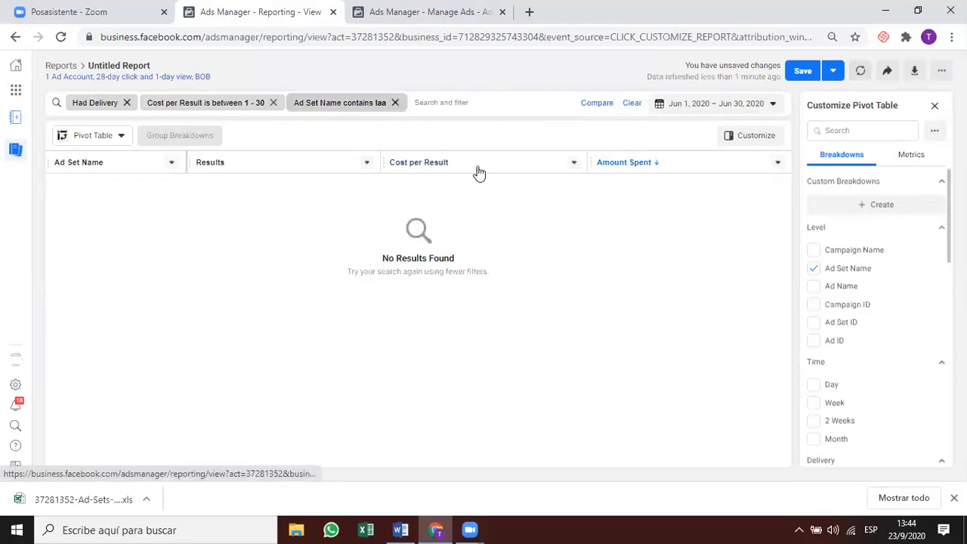
# Change the Ad Set Name filter to contain 'lla' and apply it, loading 50 ad sets.
pyautogui.click(367, 109)
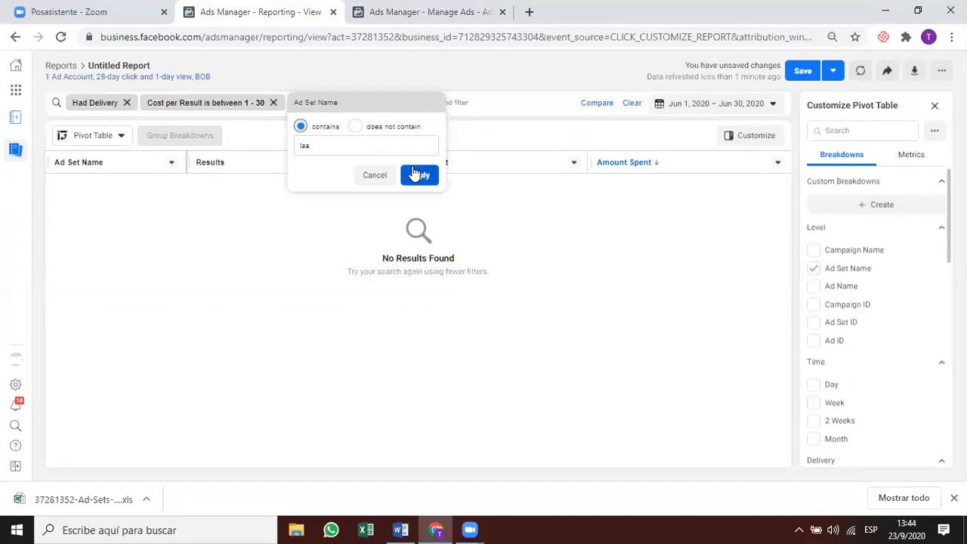
pyautogui.click(532, 210)
pyautogui.click(346, 108)
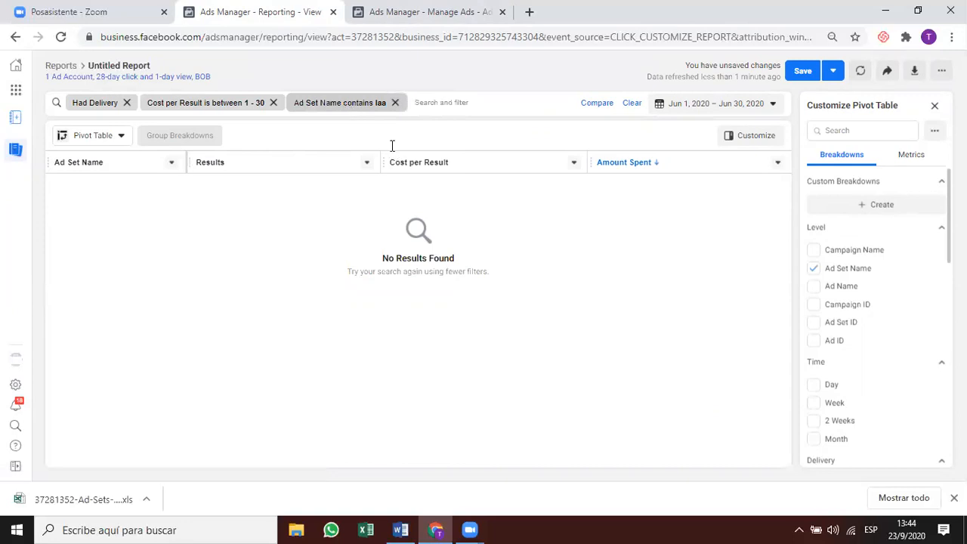
pyautogui.click(340, 145)
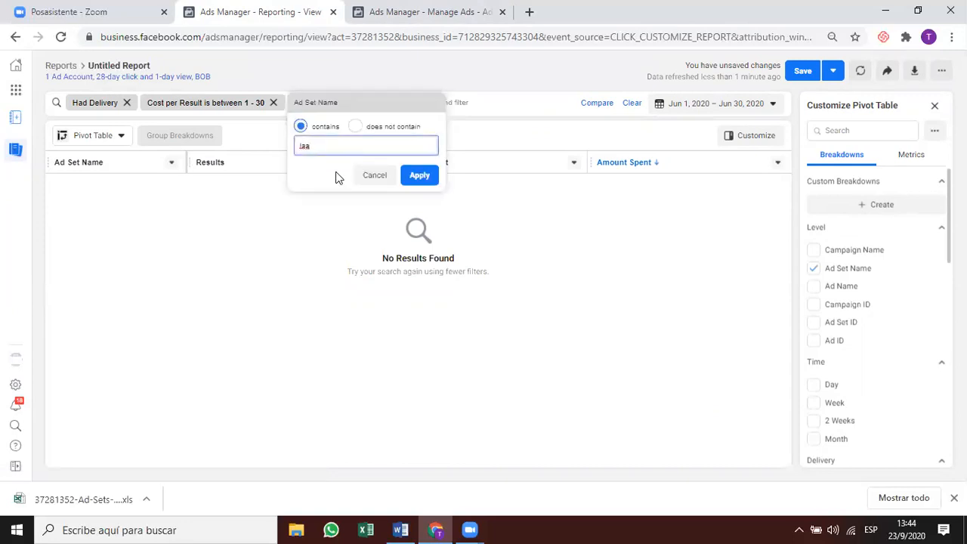
pyautogui.press('BackSpace')
pyautogui.press('BackSpace')
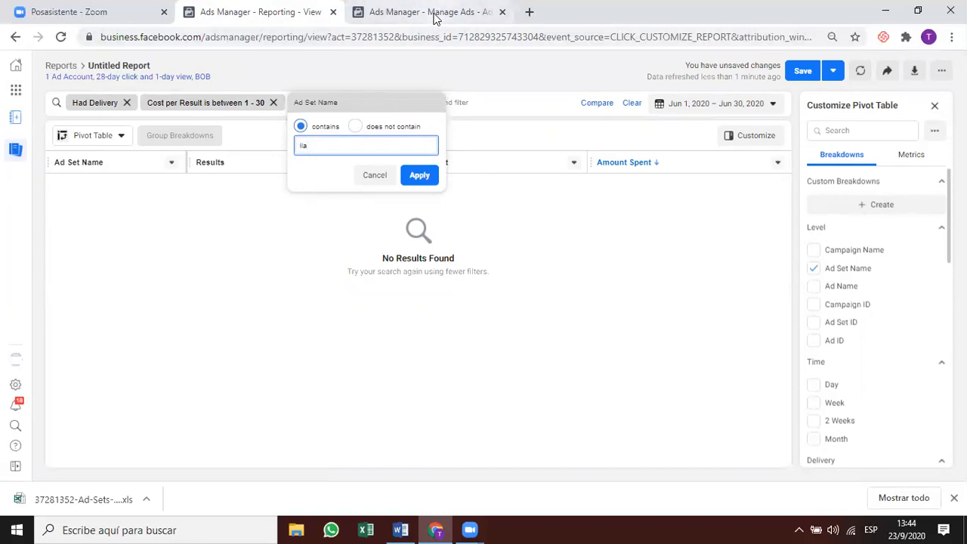
pyautogui.click(436, 168)
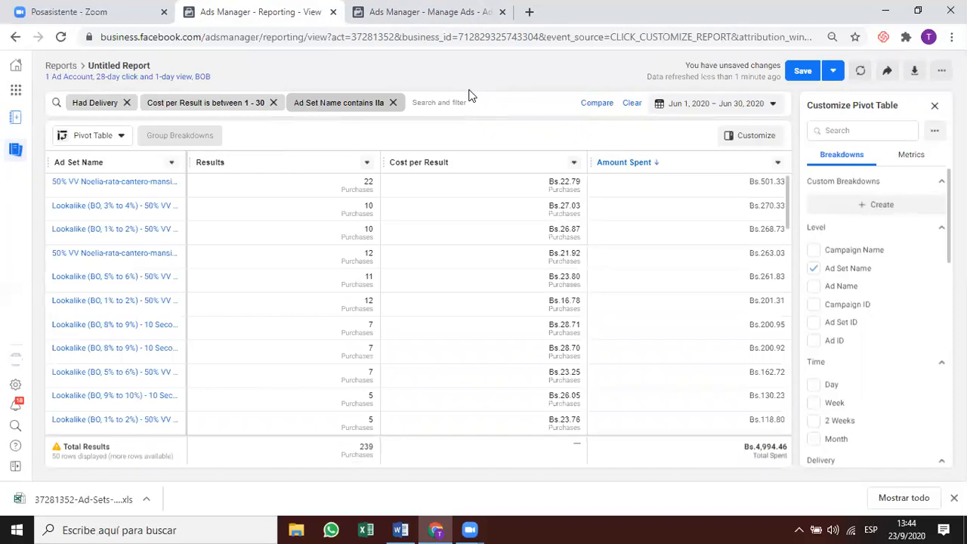
pyautogui.scroll(-1, 423, 293)
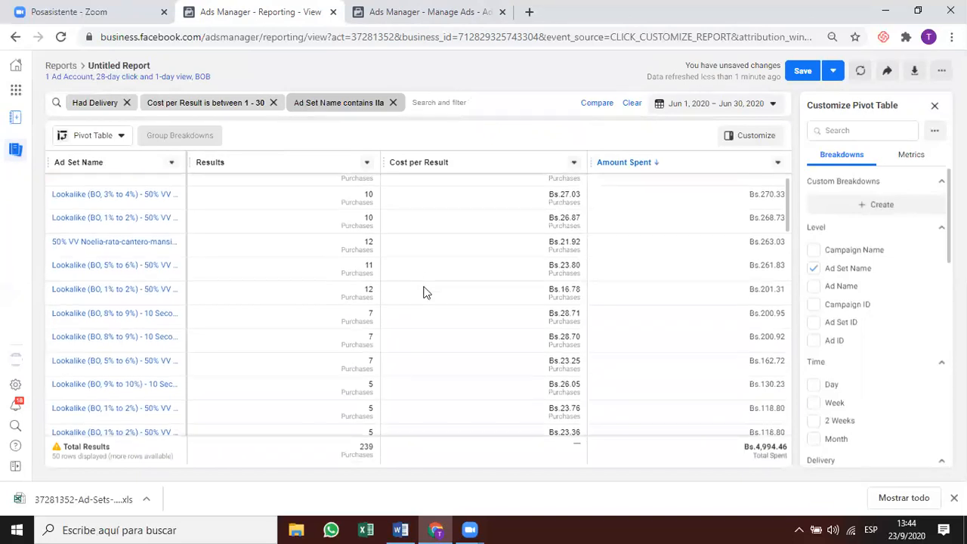
pyautogui.scroll(1, 423, 293)
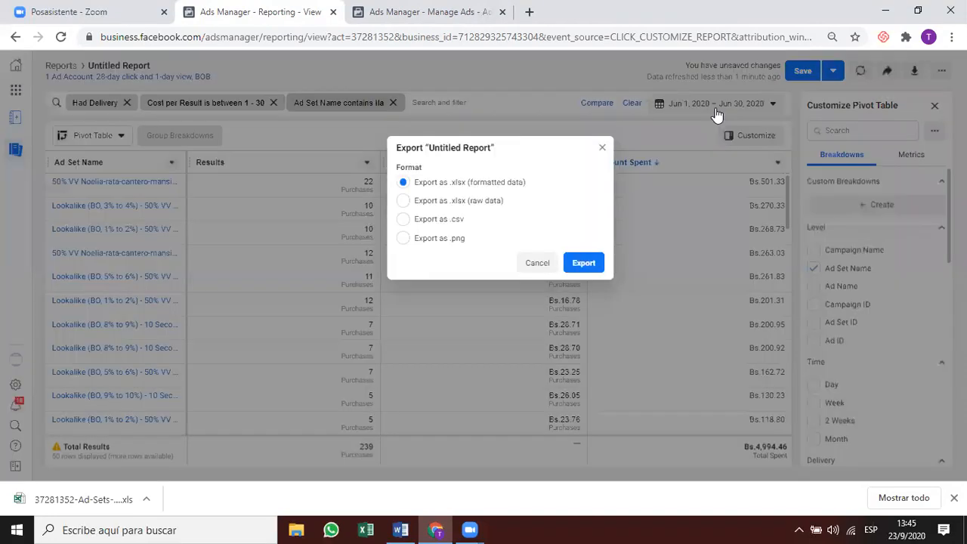
# Set the report date range to June 1 – July 31, 2020.
pyautogui.click(717, 115)
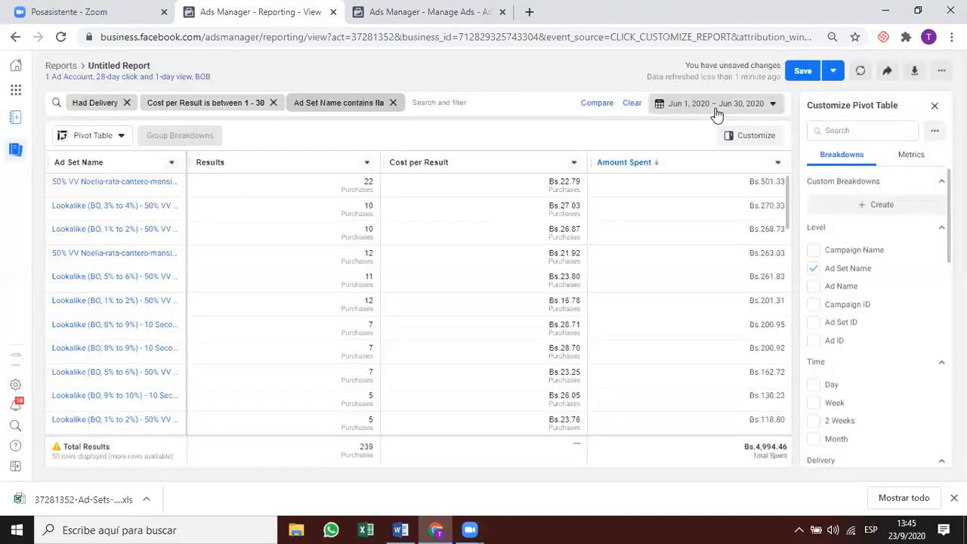
pyautogui.click(717, 105)
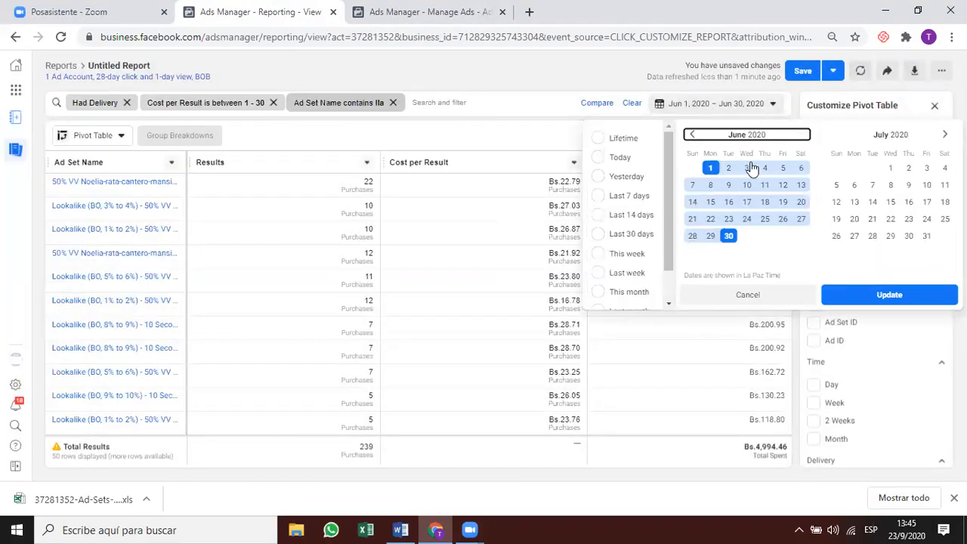
pyautogui.click(710, 168)
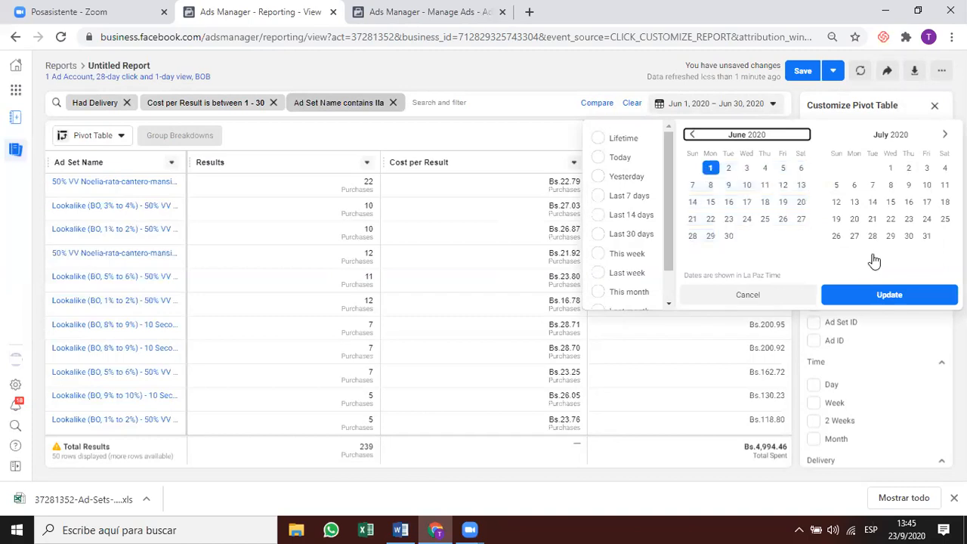
pyautogui.click(926, 236)
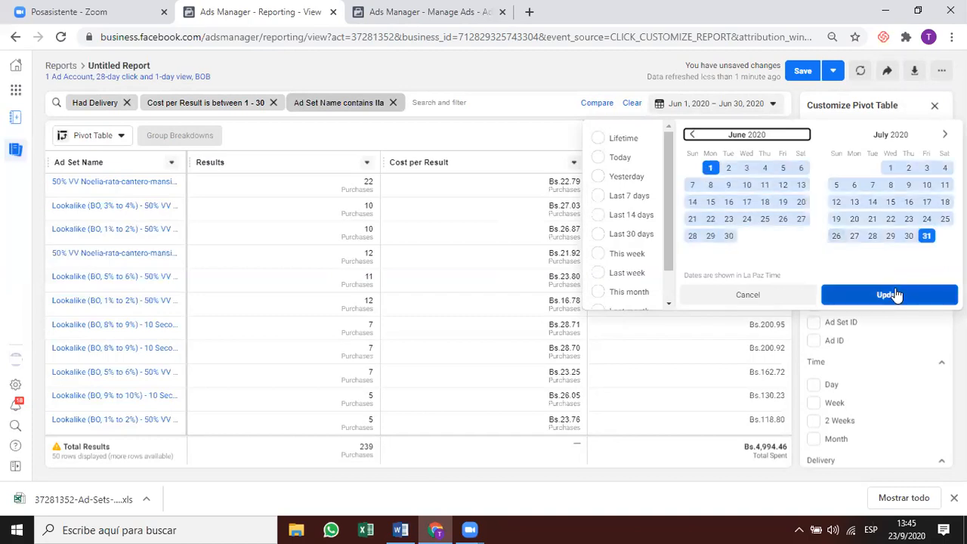
pyautogui.click(895, 295)
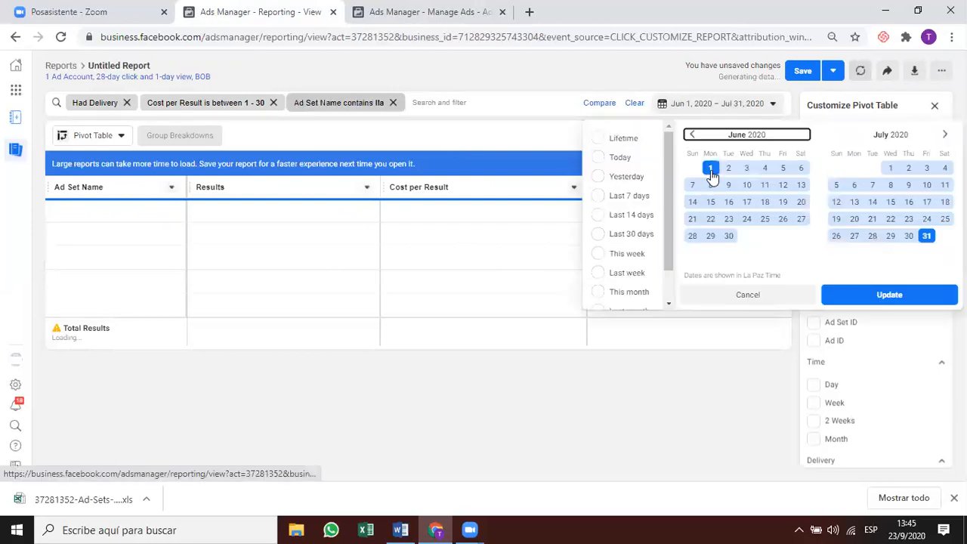
# Widen the report date range to June 1 – August 31, 2020.
pyautogui.click(711, 173)
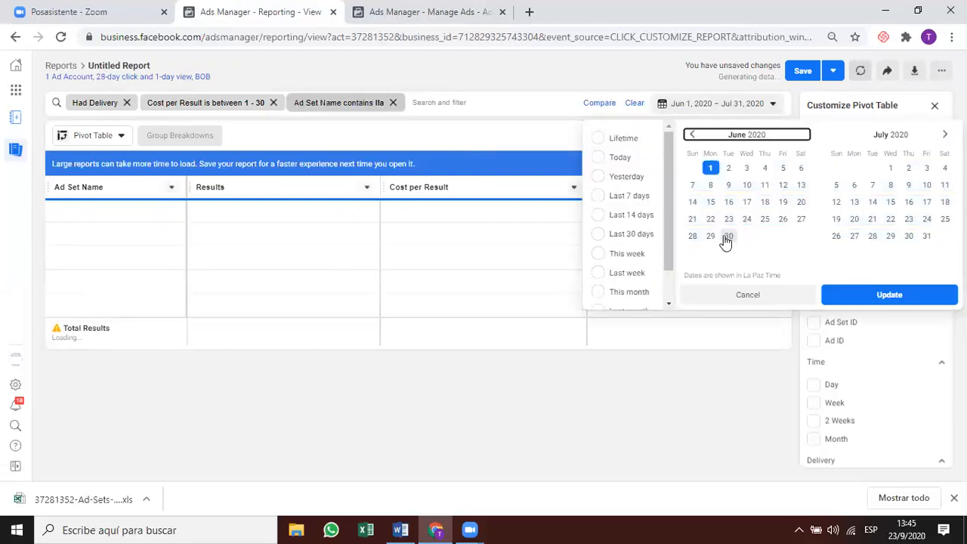
pyautogui.click(727, 237)
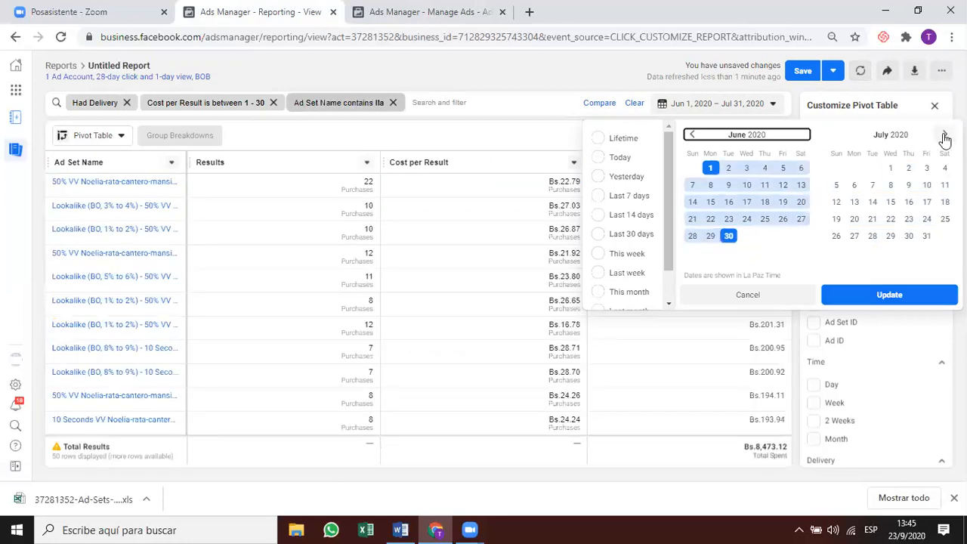
pyautogui.click(712, 169)
pyautogui.click(945, 134)
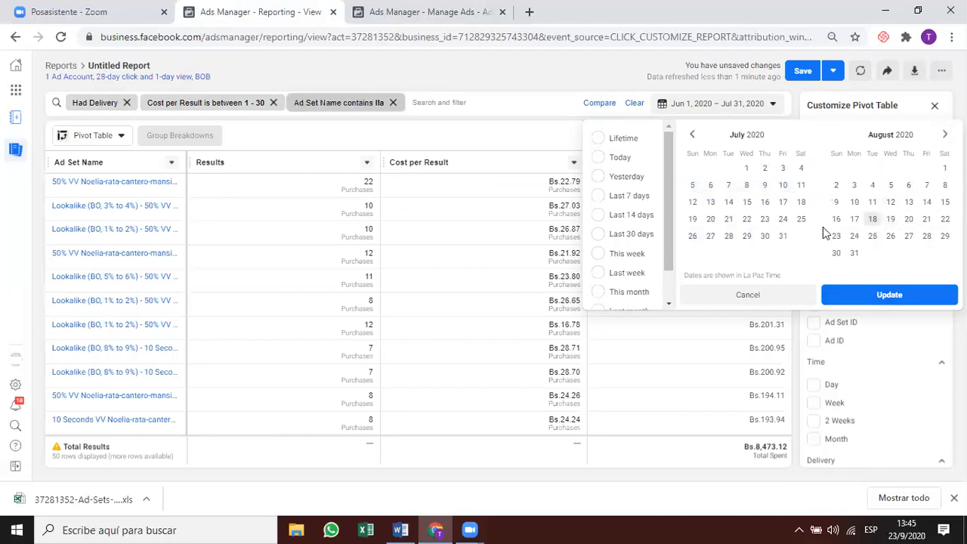
pyautogui.click(853, 253)
pyautogui.click(905, 296)
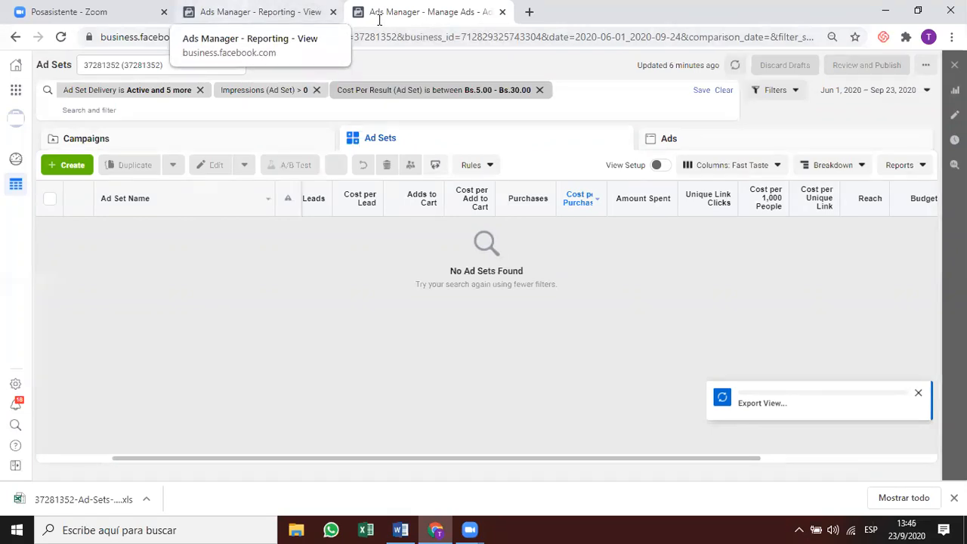
# Go back to the Ads Manager Reporting view and save the Jun 1 – Aug 31 report.
pyautogui.click(297, 12)
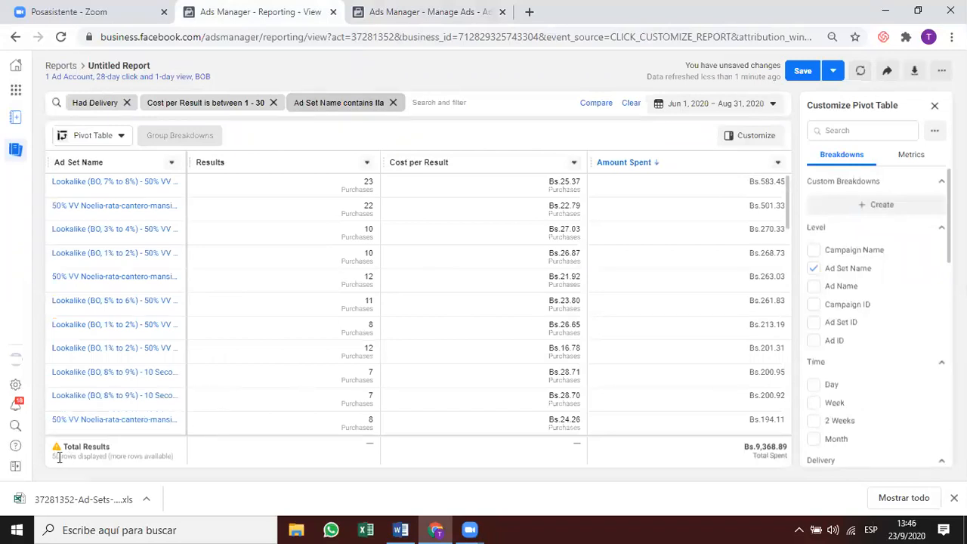
pyautogui.moveTo(56, 451)
pyautogui.click(803, 71)
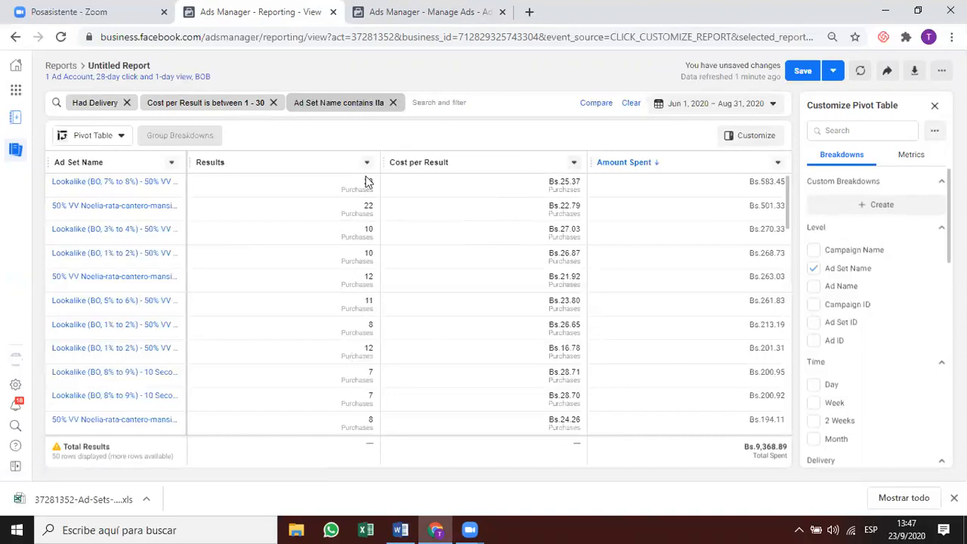
# Scroll through the ad set rows, then start a filter on the Results column.
pyautogui.scroll(-2, 355, 229)
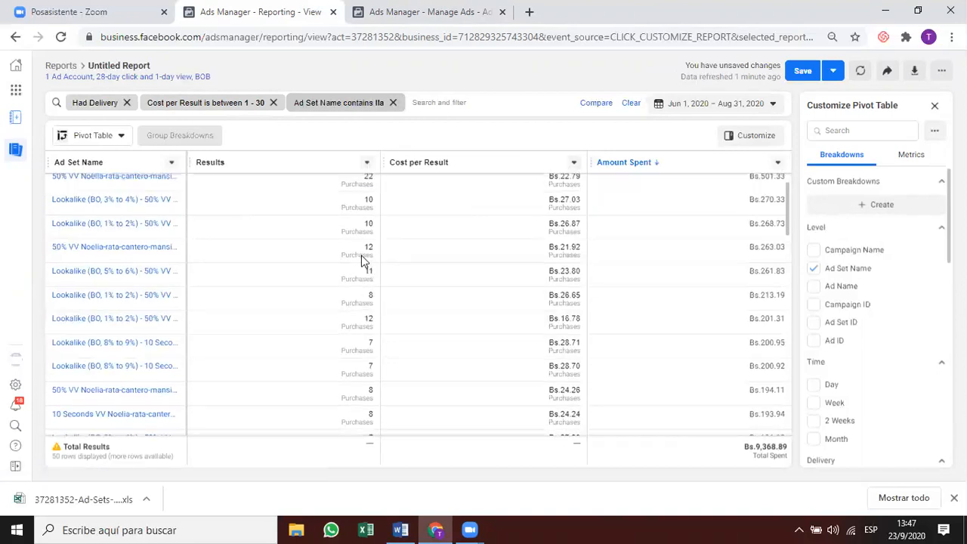
pyautogui.scroll(-3, 786, 250)
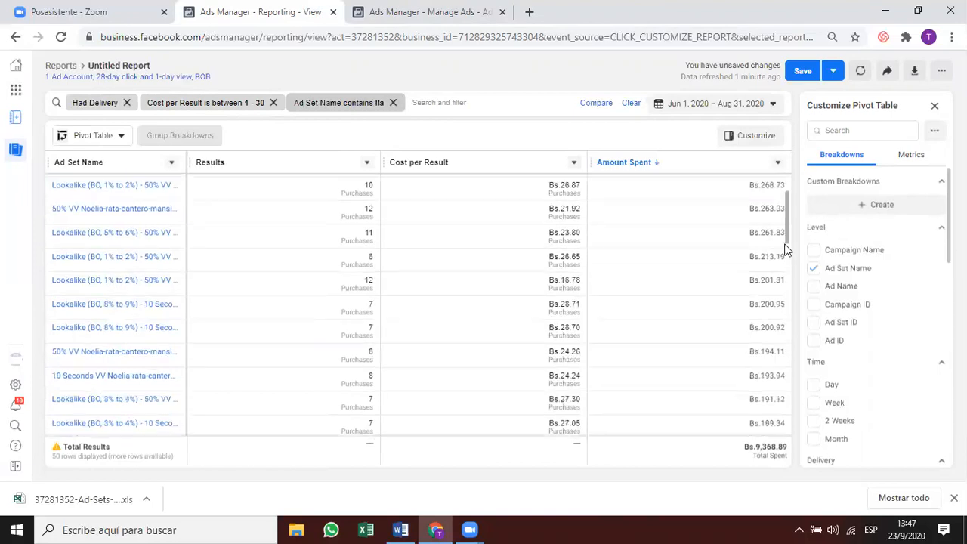
pyautogui.scroll(-1, 786, 249)
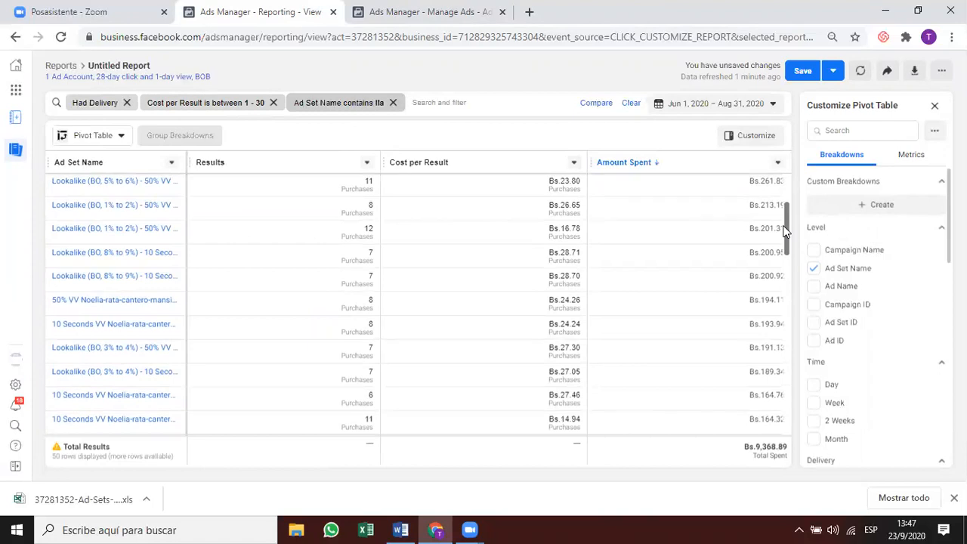
pyautogui.moveTo(786, 231); pyautogui.dragTo(786, 283)
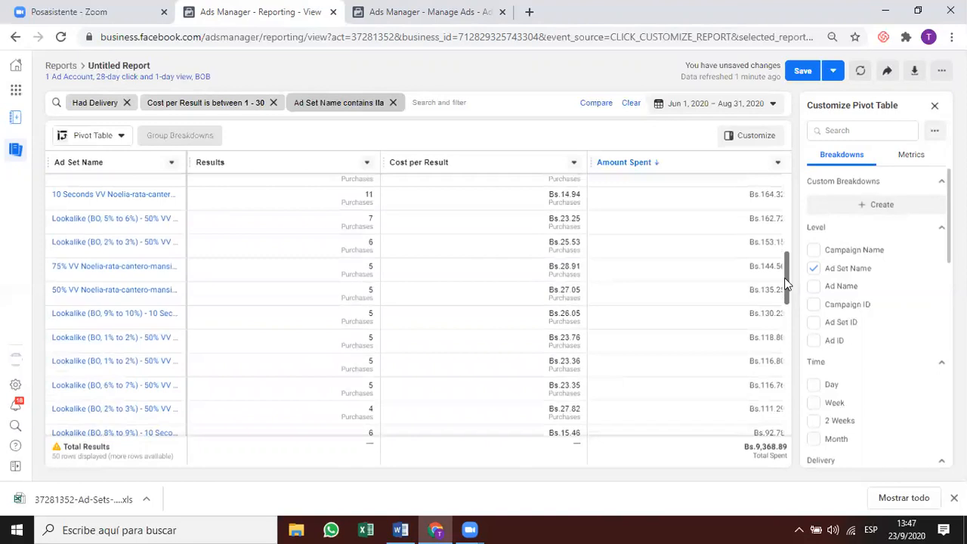
pyautogui.moveTo(786, 284); pyautogui.dragTo(786, 414)
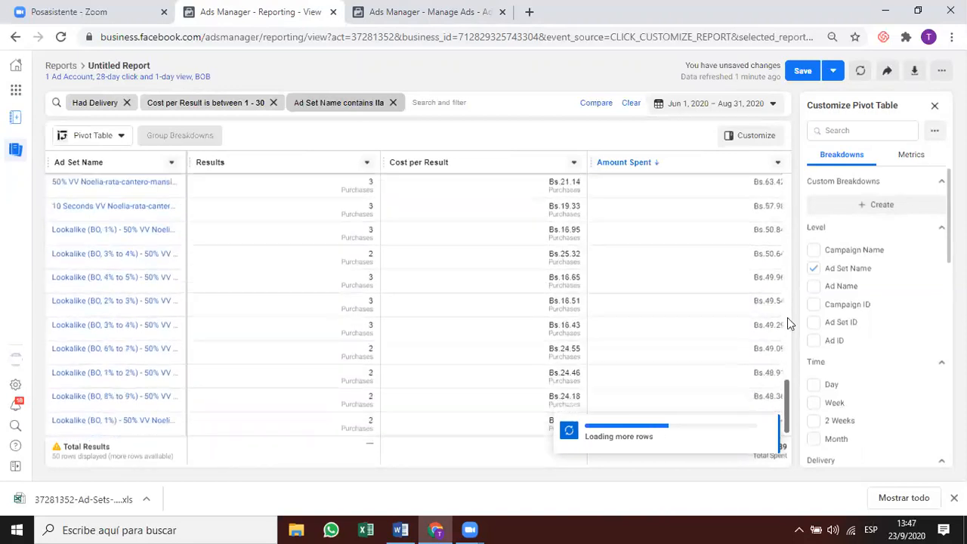
pyautogui.click(366, 162)
pyautogui.click(326, 229)
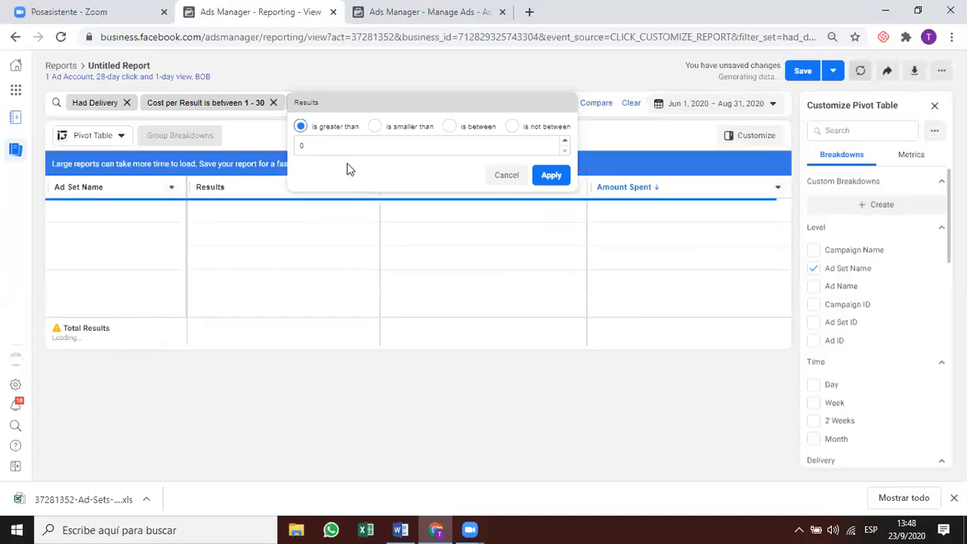
# Set the Results filter to 'is greater than 4' and apply it.
pyautogui.click(566, 140)
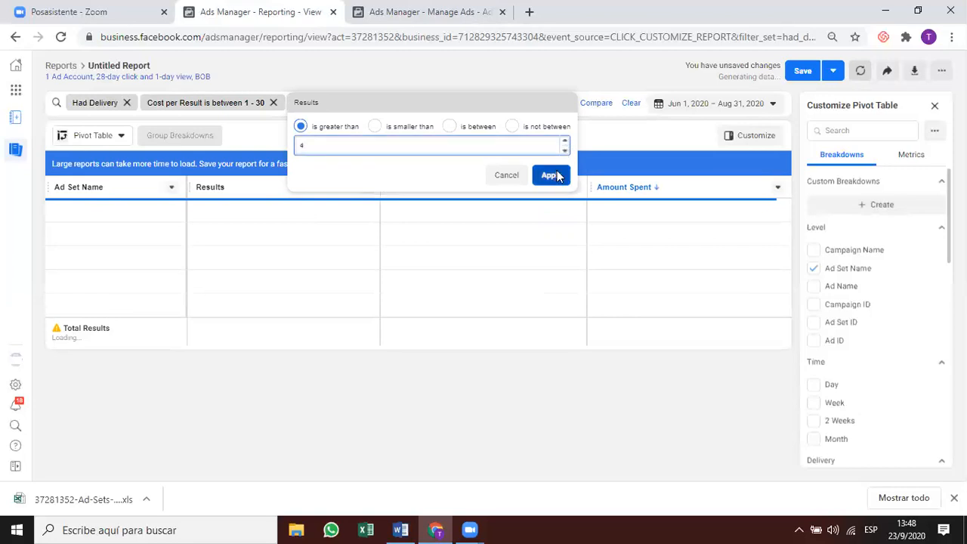
pyautogui.click(556, 174)
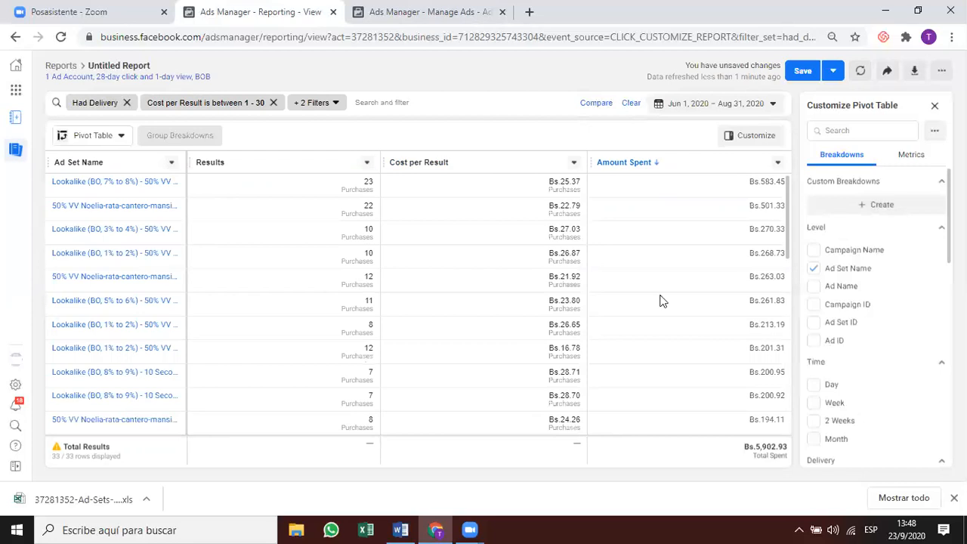
# Scroll through the 33 filtered ad sets, then search the metrics list for 'pur'.
pyautogui.moveTo(788, 249); pyautogui.dragTo(788, 311)
pyautogui.scroll(-2, 534, 349)
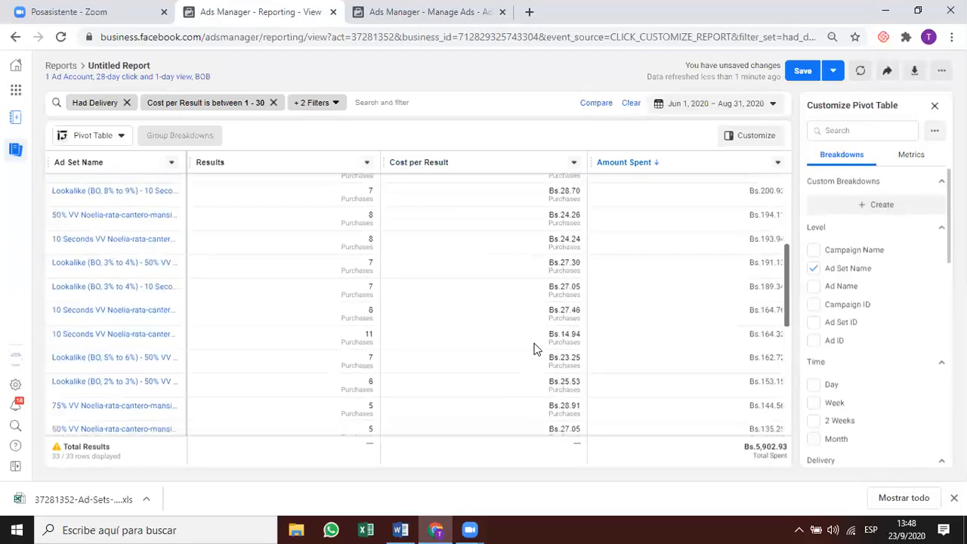
pyautogui.scroll(-5, 533, 349)
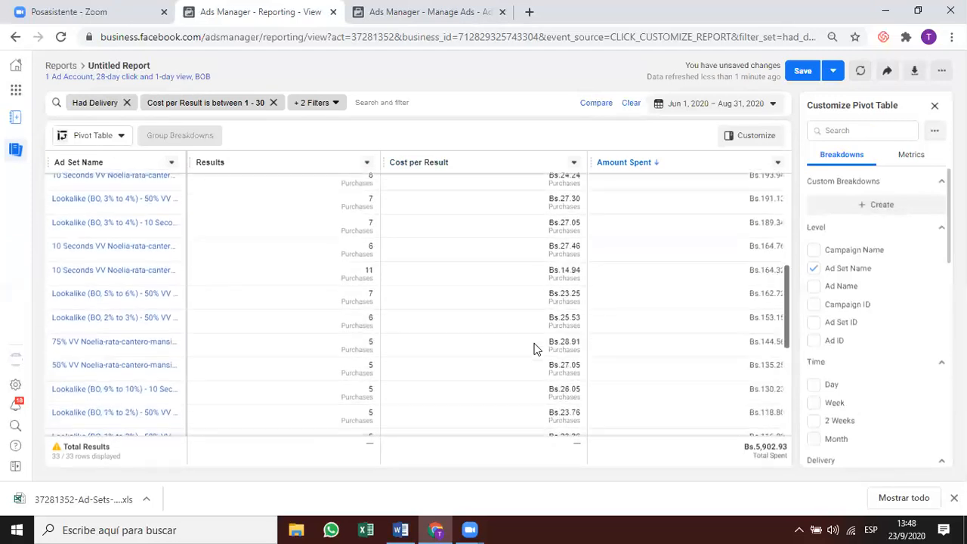
pyautogui.scroll(-7, 533, 349)
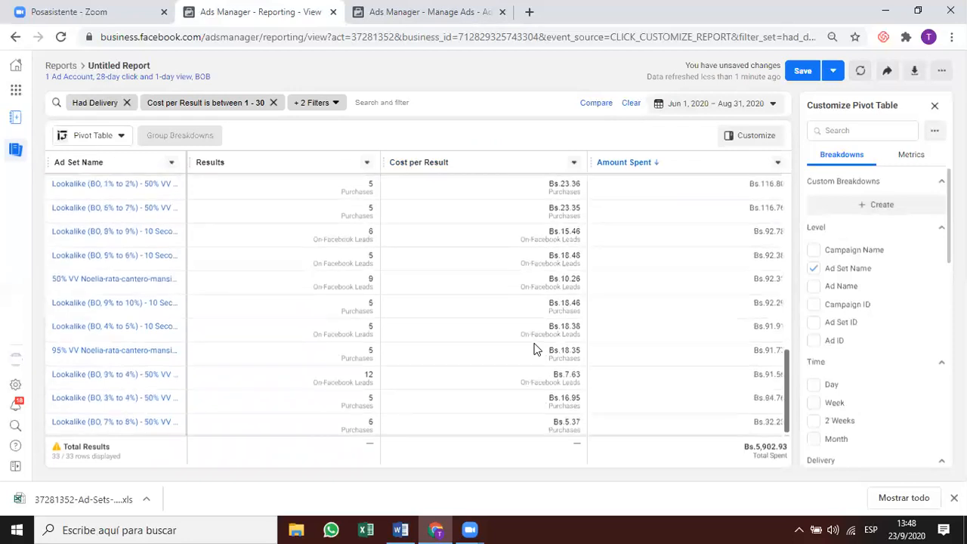
pyautogui.scroll(7, 534, 349)
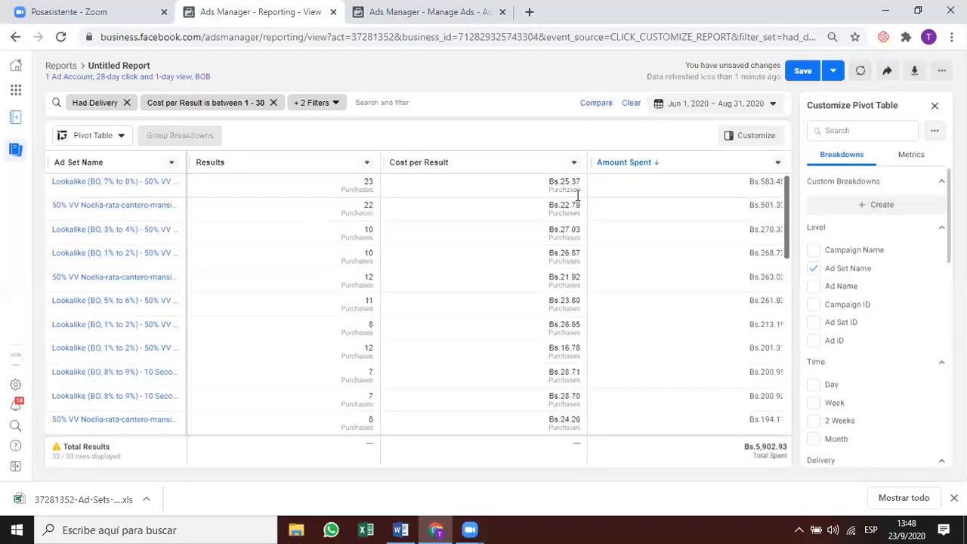
pyautogui.write('pur')
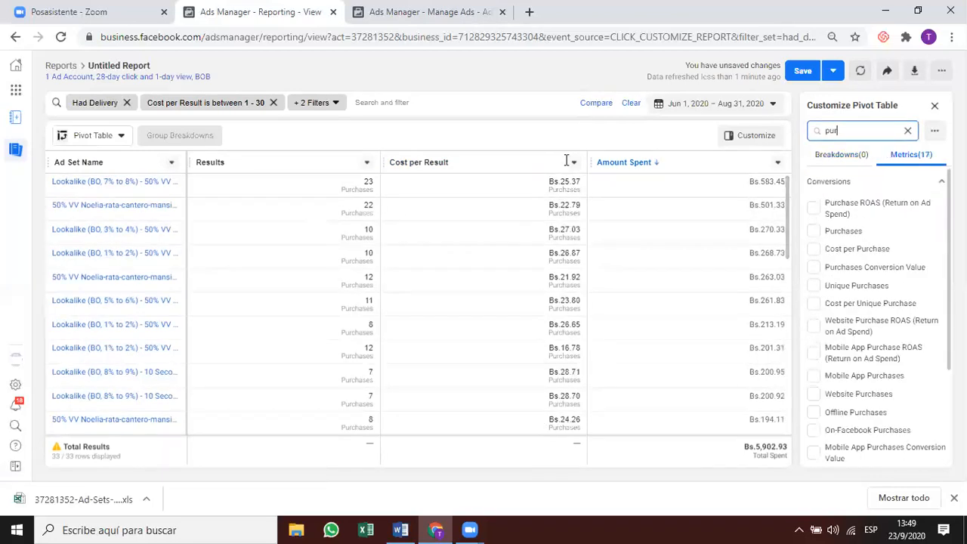
# Add Cost per Purchase and Purchases, drop Results and Cost per Result, move Amount Spent last, and save.
pyautogui.click(815, 249)
pyautogui.click(814, 231)
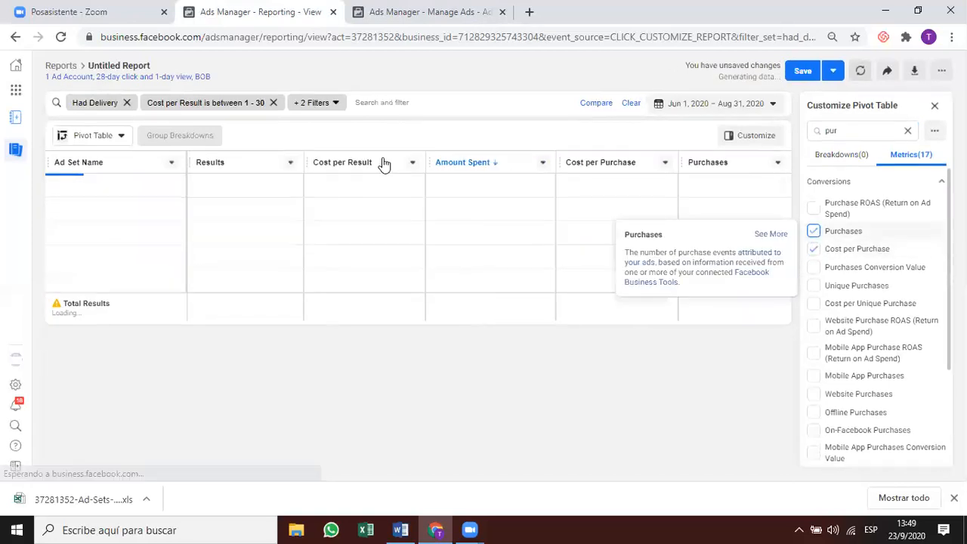
pyautogui.click(290, 163)
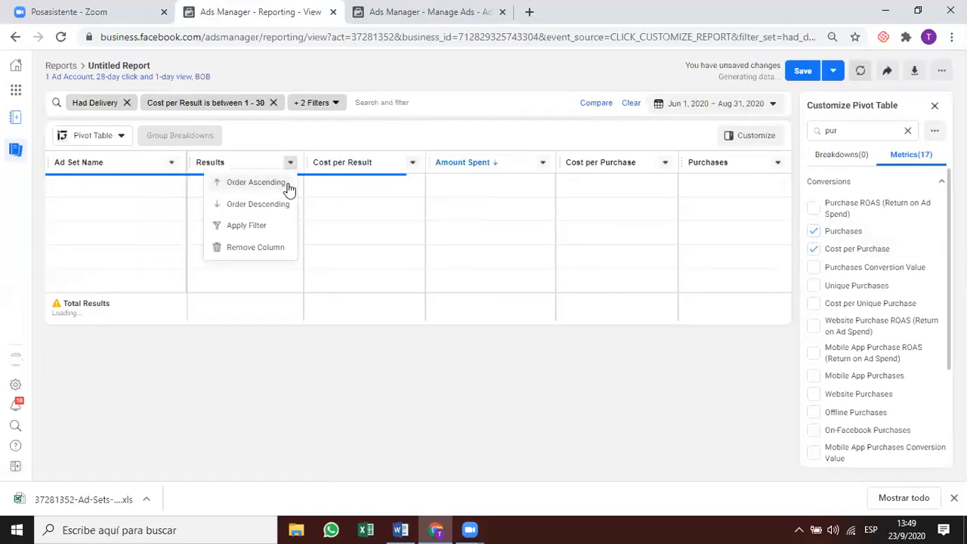
pyautogui.click(266, 247)
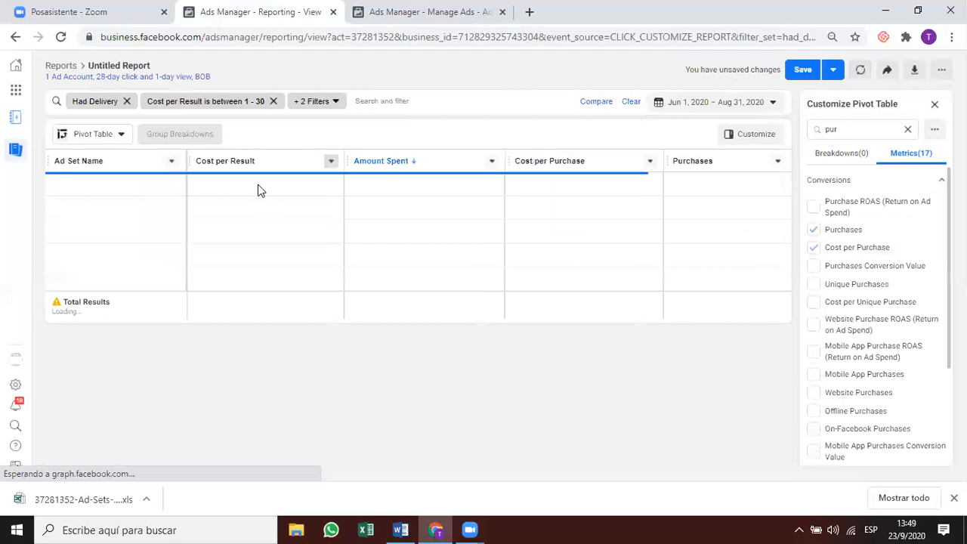
pyautogui.click(331, 164)
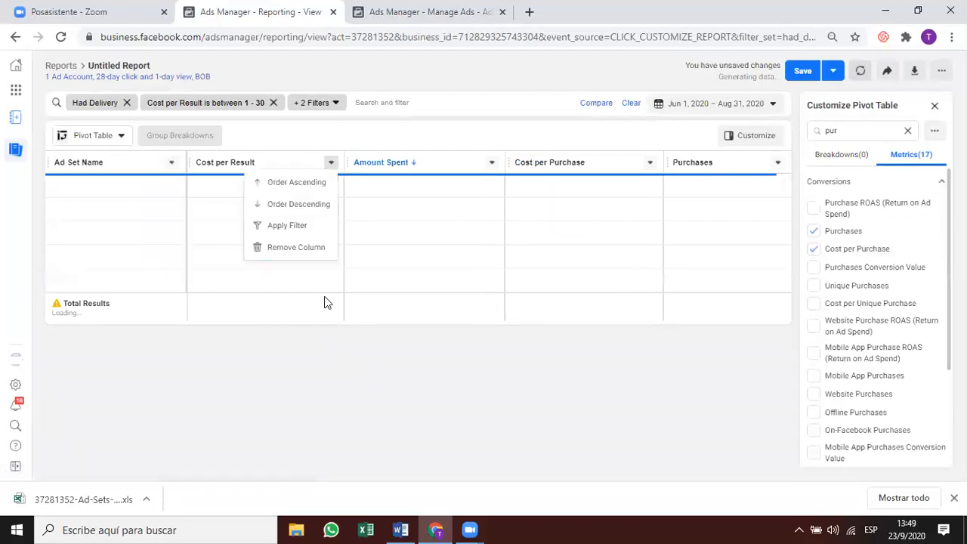
pyautogui.click(296, 250)
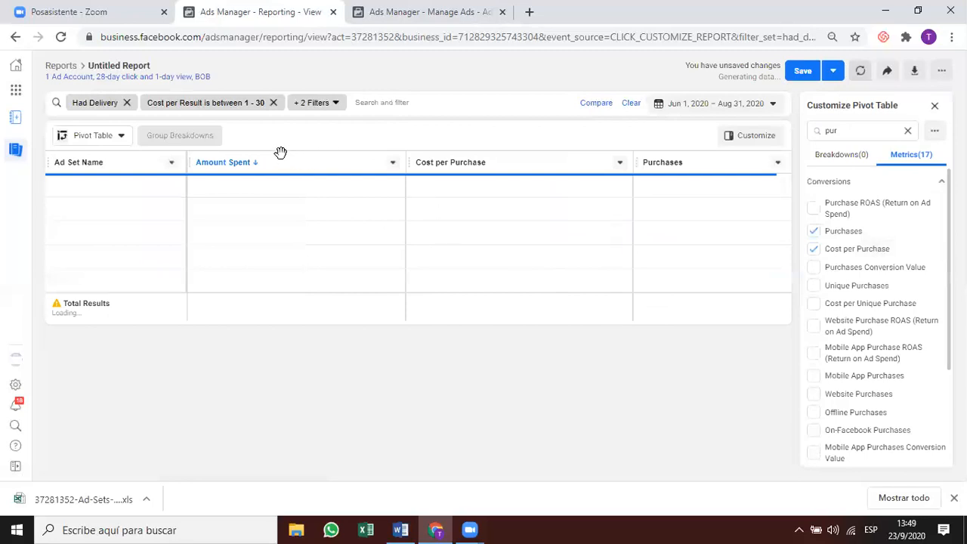
pyautogui.moveTo(215, 164); pyautogui.dragTo(786, 169)
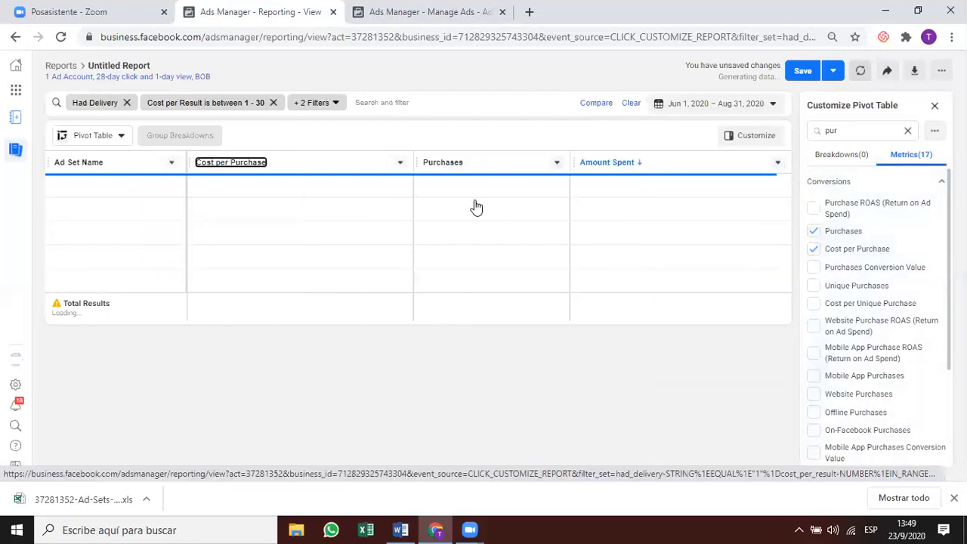
pyautogui.click(803, 70)
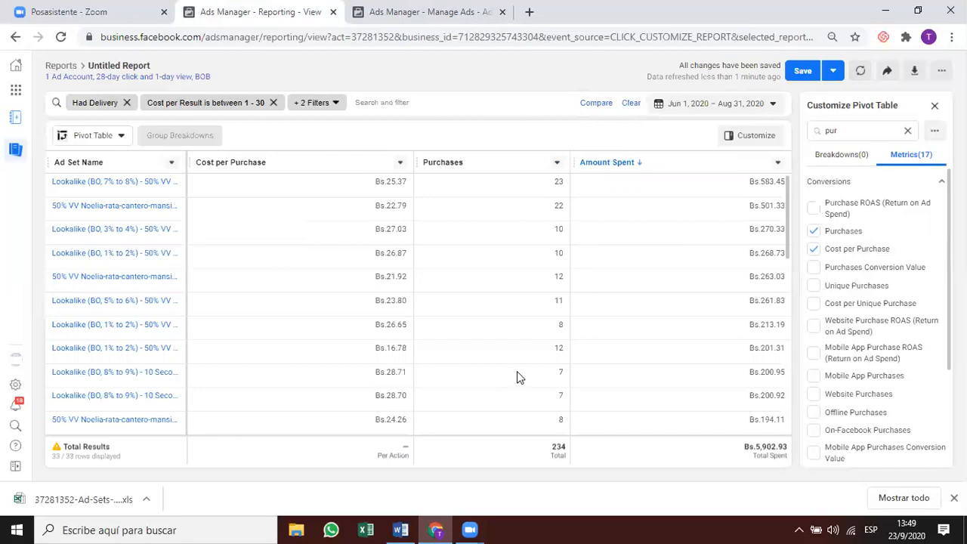
# Review the saved 33-ad-set report with 234 purchases, then bring up the Purchases column options.
pyautogui.scroll(-1, 482, 345)
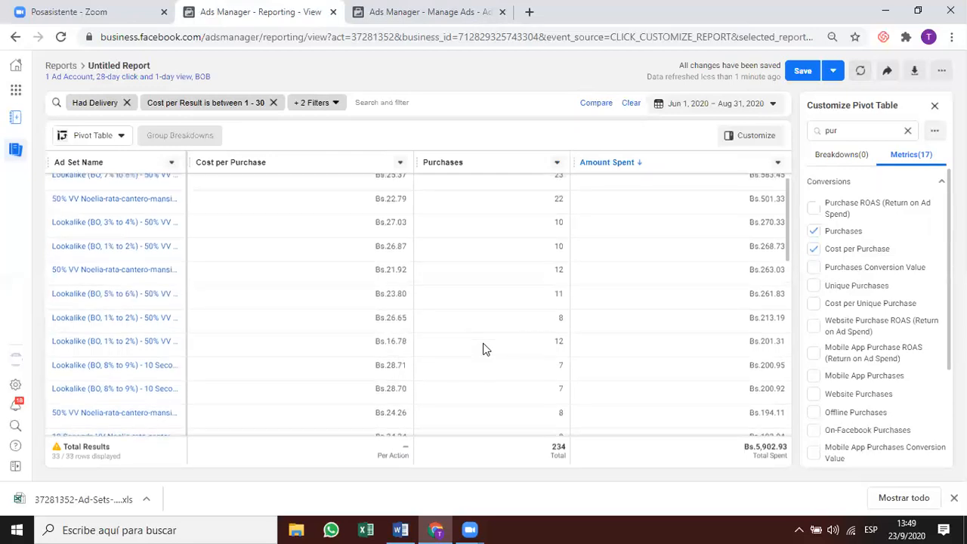
pyautogui.scroll(1, 484, 348)
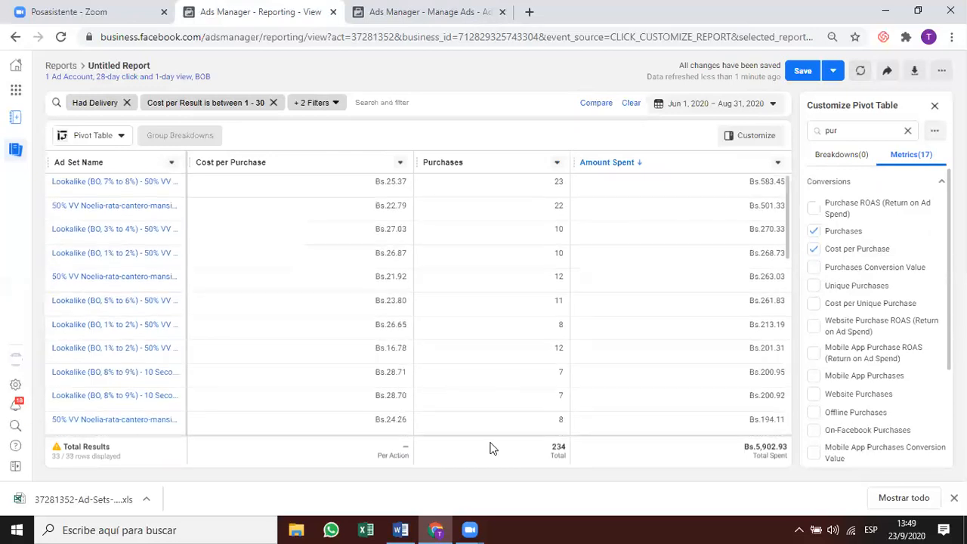
pyautogui.scroll(-1, 388, 374)
pyautogui.scroll(-4, 388, 377)
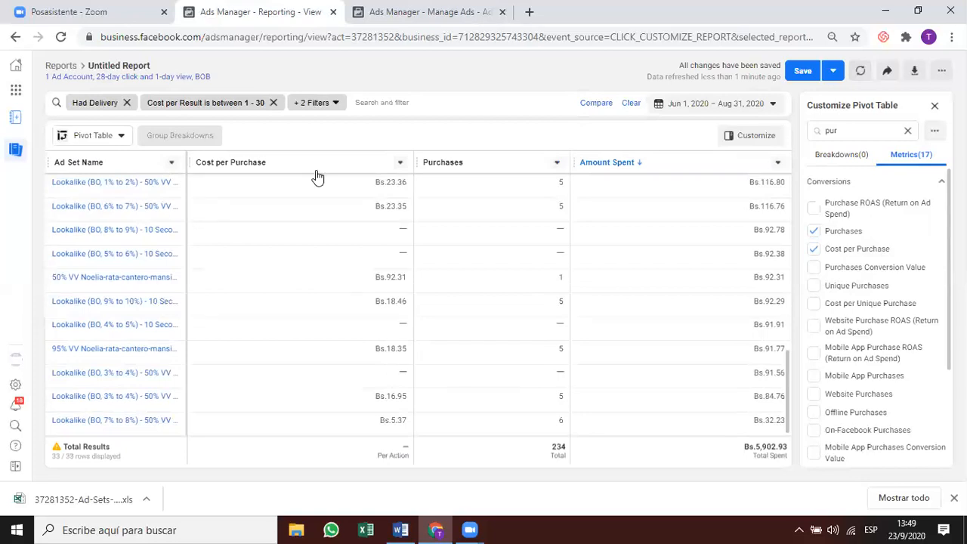
pyautogui.click(261, 102)
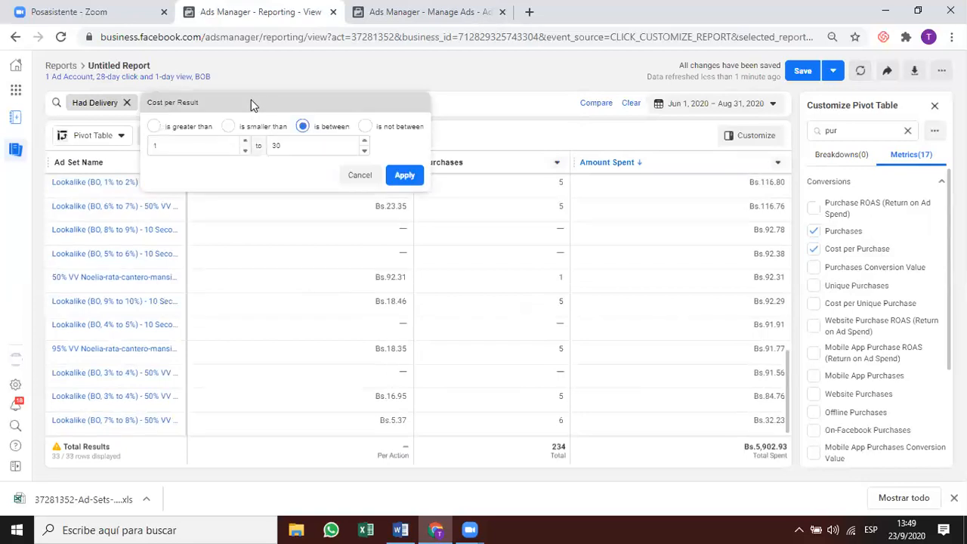
pyautogui.click(562, 201)
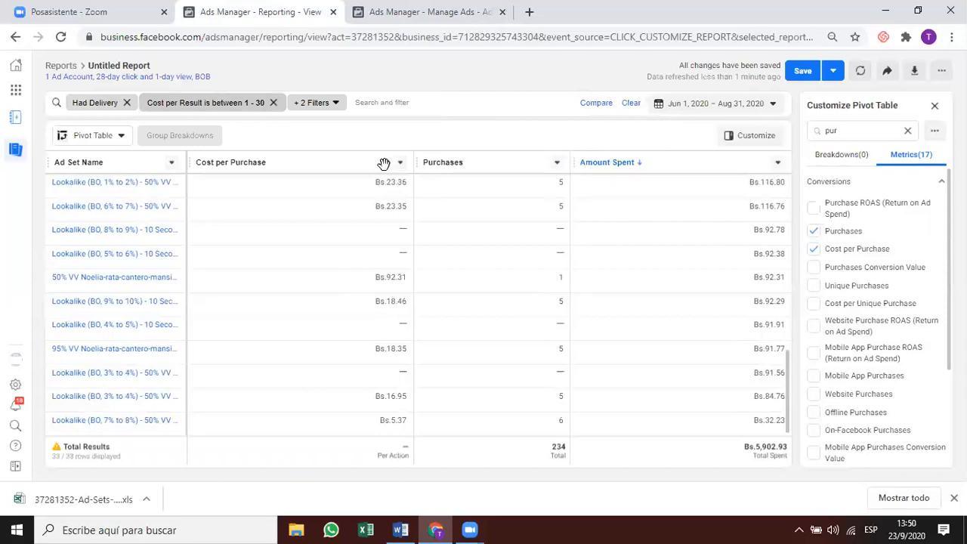
pyautogui.click(557, 163)
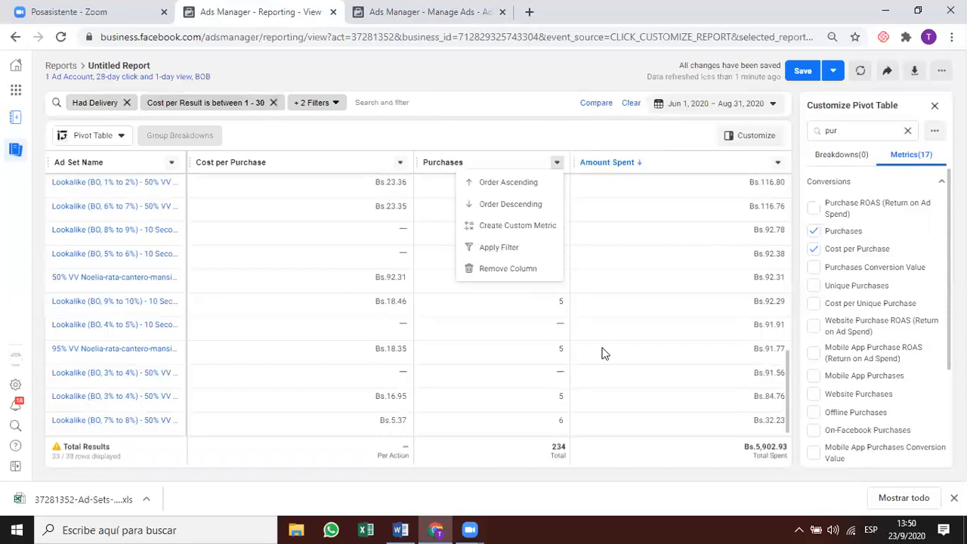
# Filter the report to Purchases 'is greater than 4'.
pyautogui.click(517, 247)
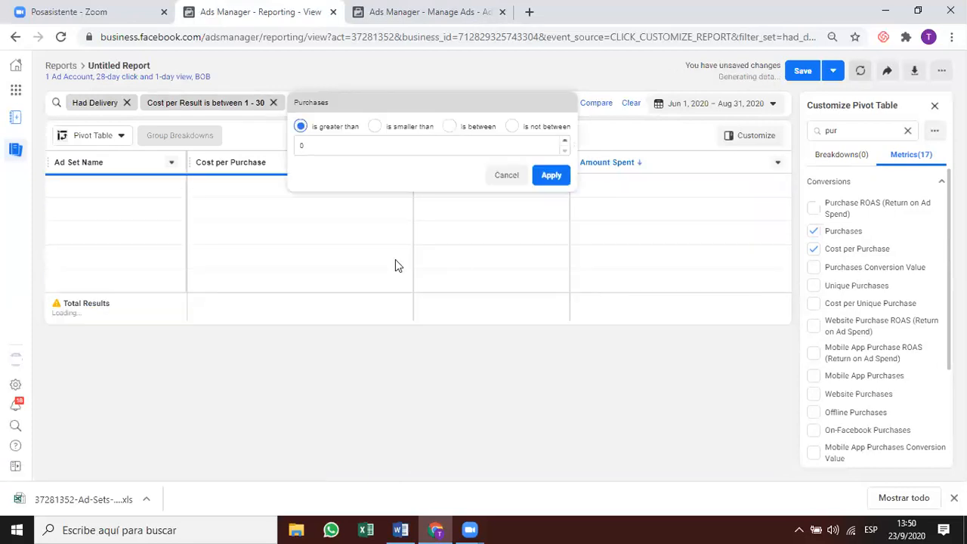
pyautogui.click(566, 142)
pyautogui.click(565, 141)
pyautogui.click(565, 142)
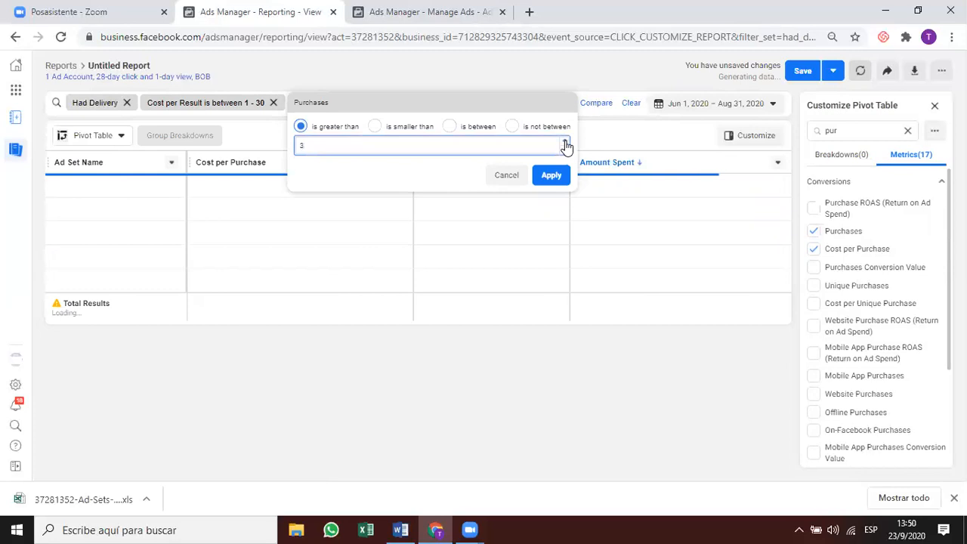
pyautogui.click(566, 143)
pyautogui.click(551, 174)
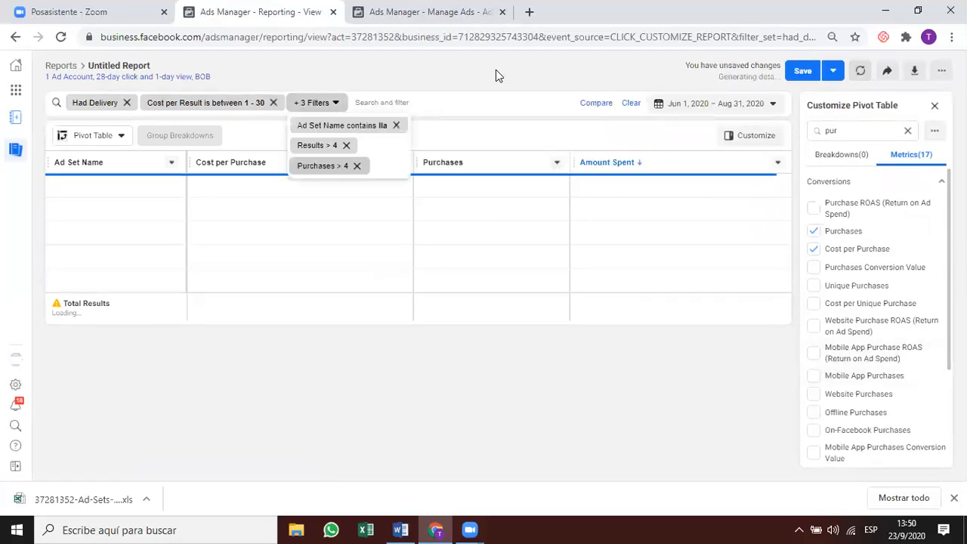
# Remove the old Results > 4 filter, leaving 28 ad sets.
pyautogui.moveTo(304, 108)
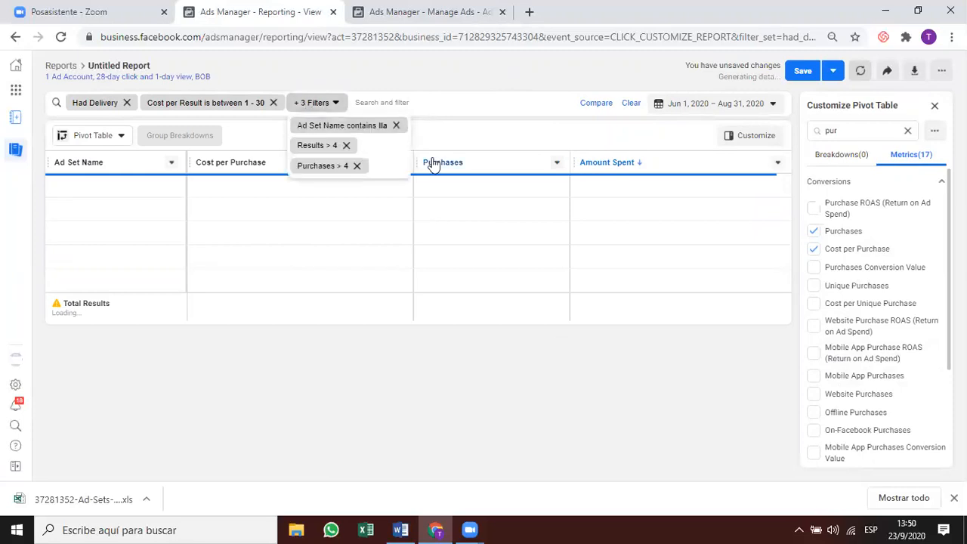
pyautogui.click(346, 145)
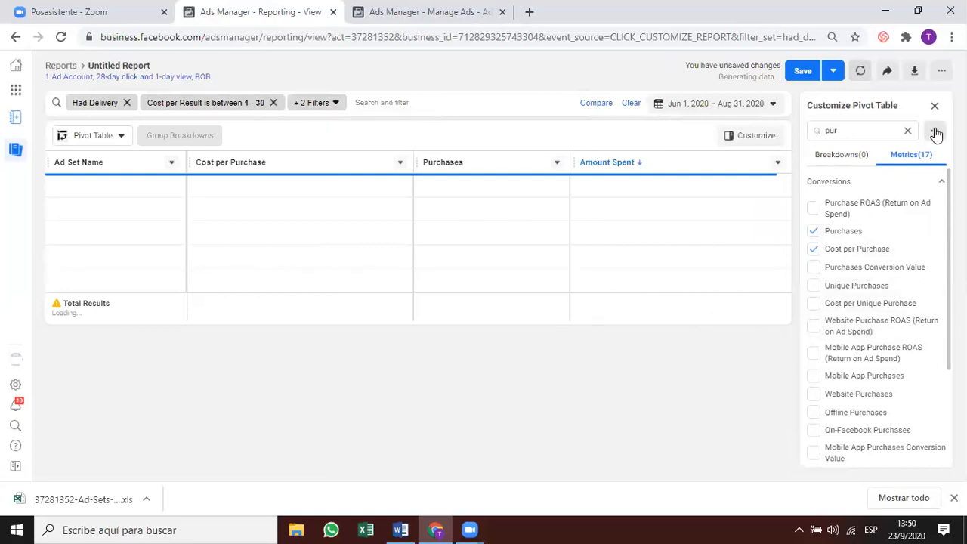
pyautogui.click(842, 155)
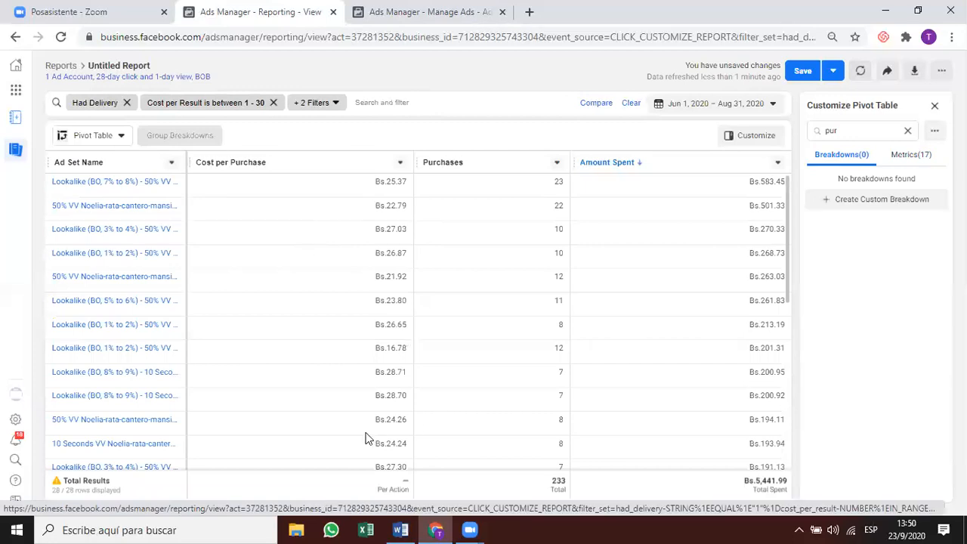
pyautogui.scroll(-3, 371, 346)
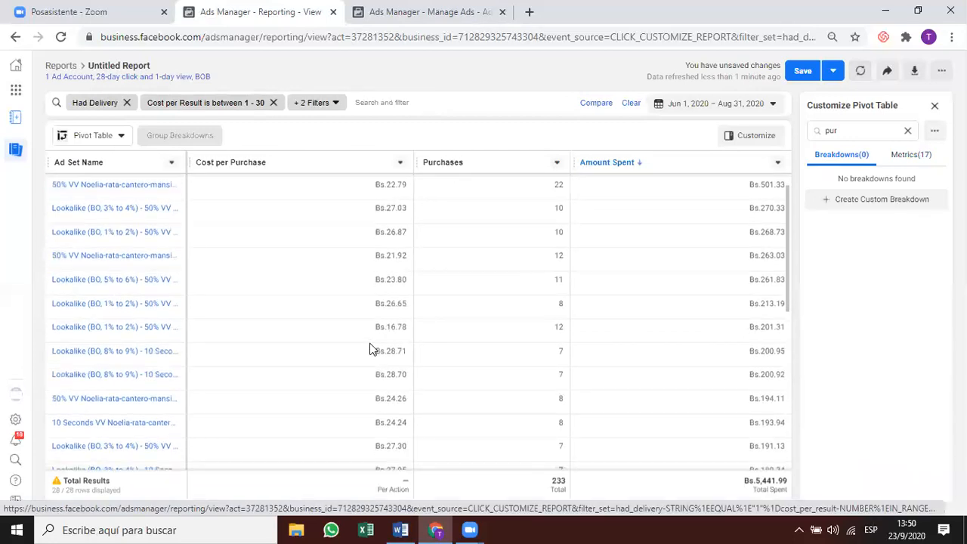
pyautogui.scroll(-9, 367, 370)
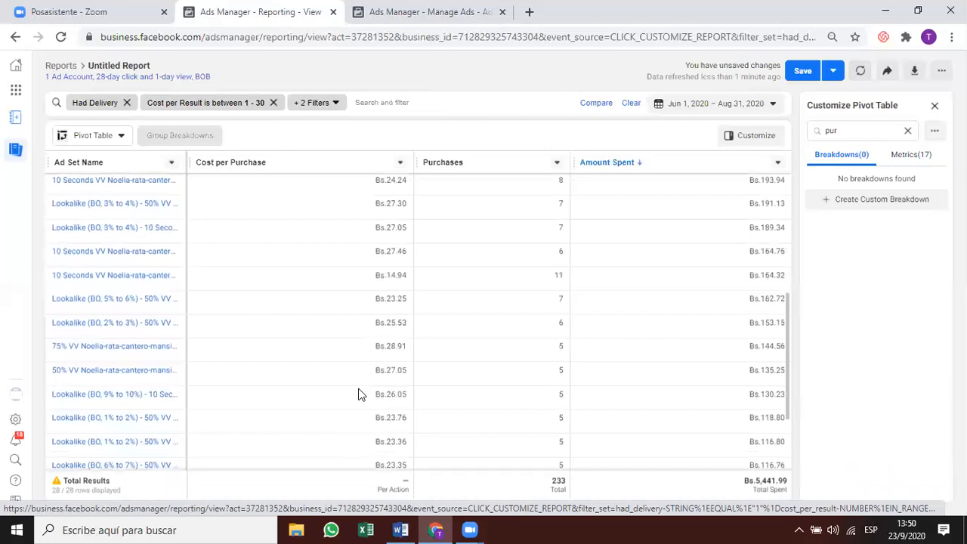
pyautogui.scroll(-1, 361, 394)
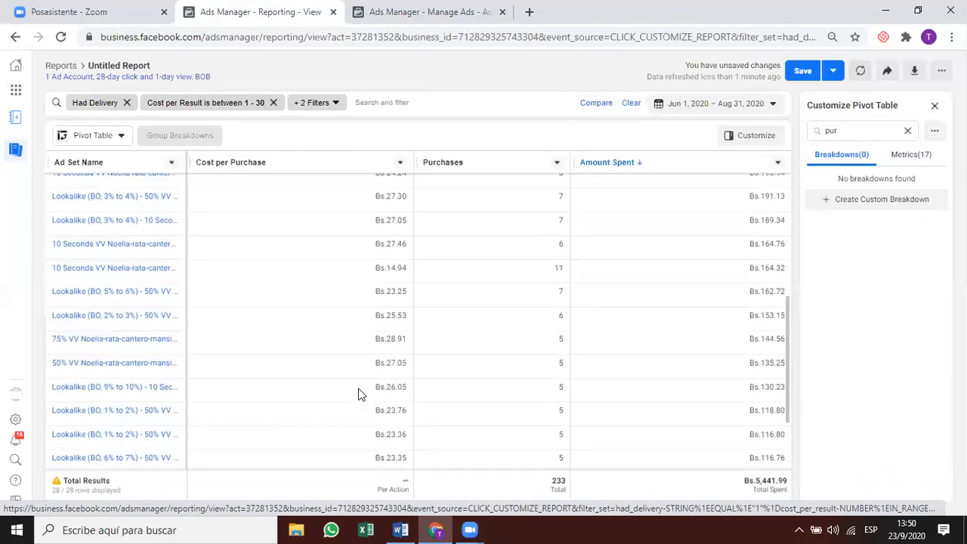
pyautogui.scroll(-4, 359, 394)
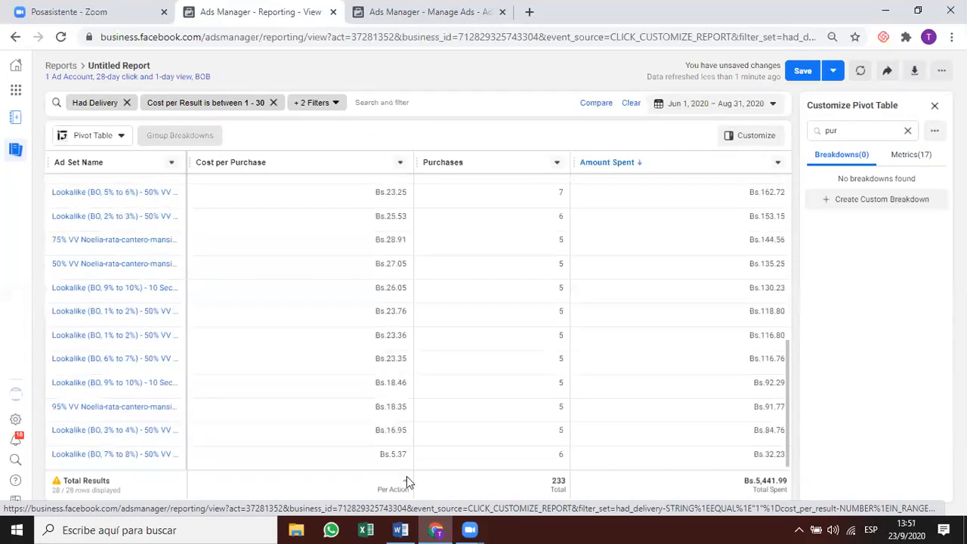
pyautogui.scroll(3, 412, 368)
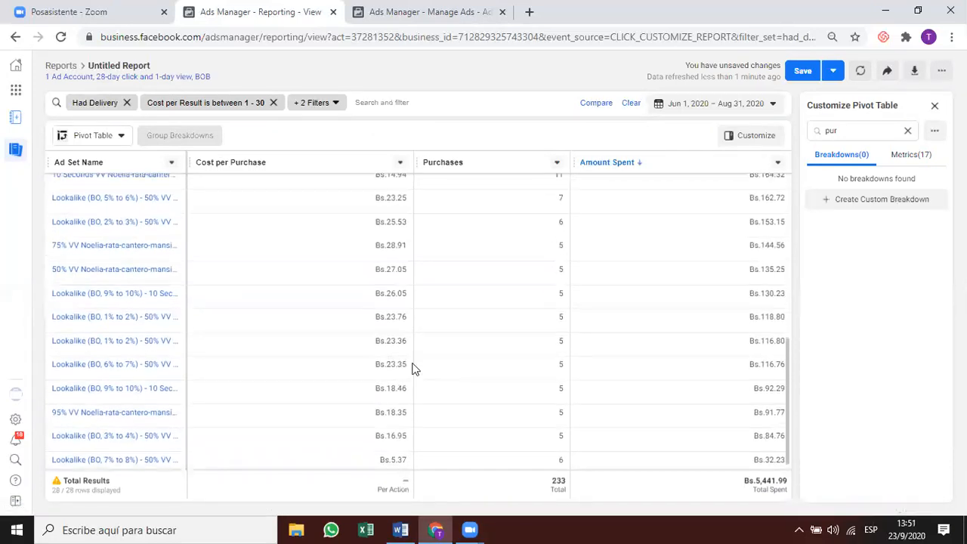
pyautogui.scroll(10, 412, 369)
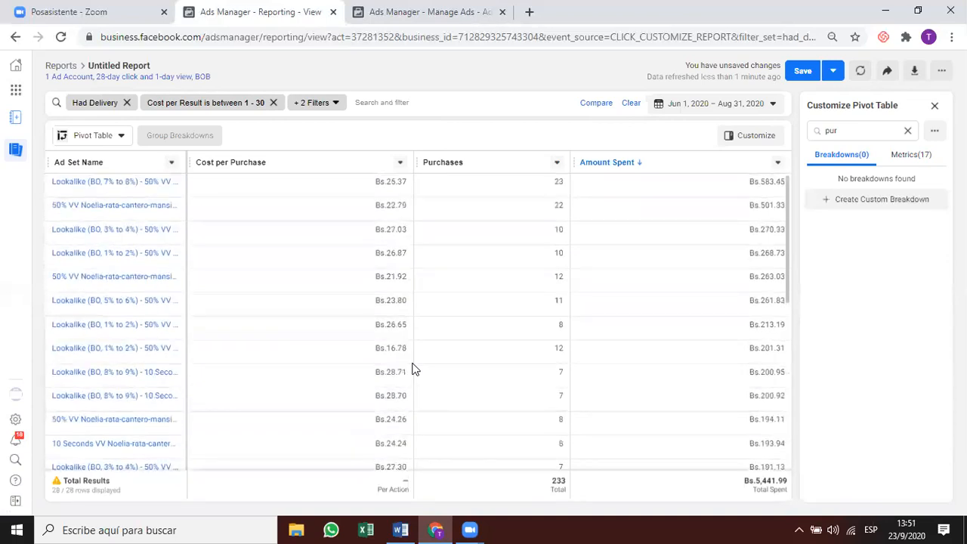
pyautogui.scroll(-10, 412, 369)
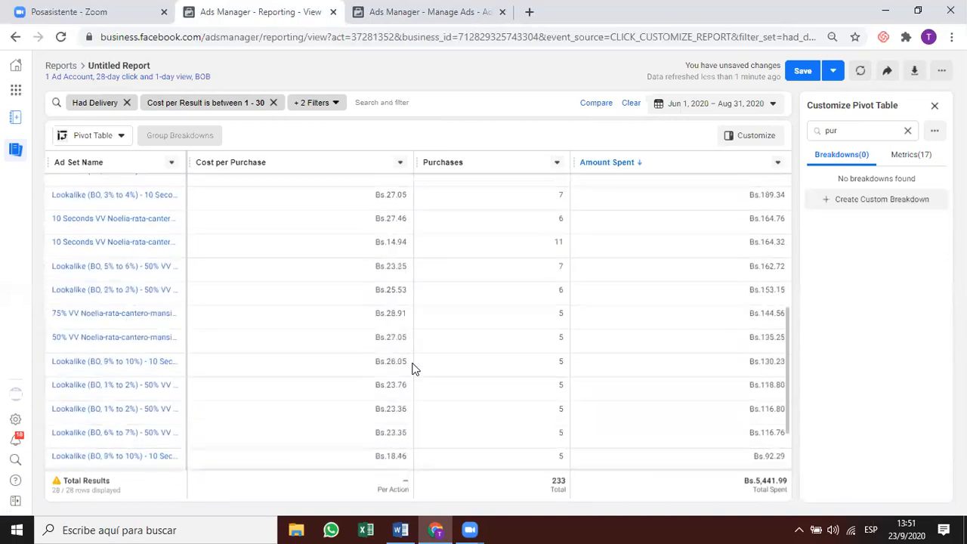
pyautogui.scroll(-1, 412, 368)
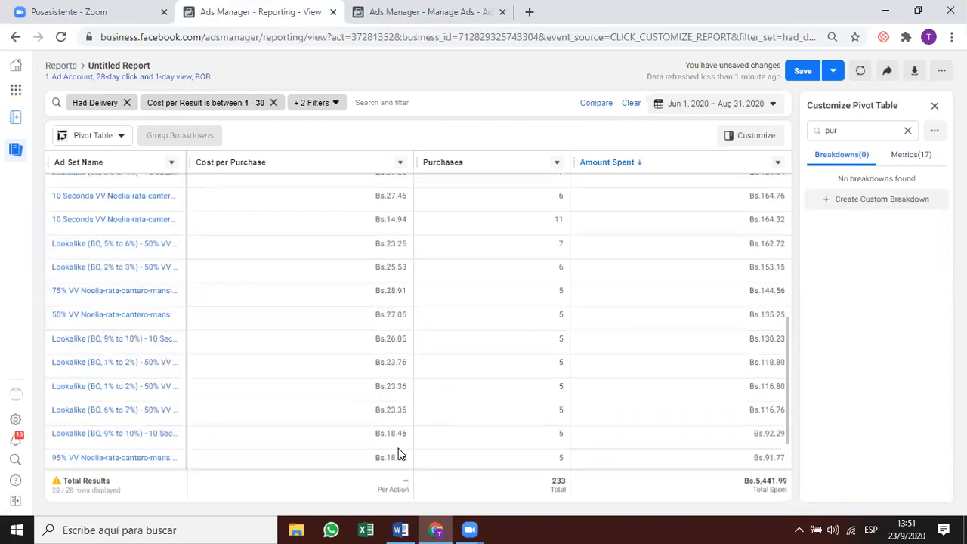
pyautogui.scroll(-2, 401, 448)
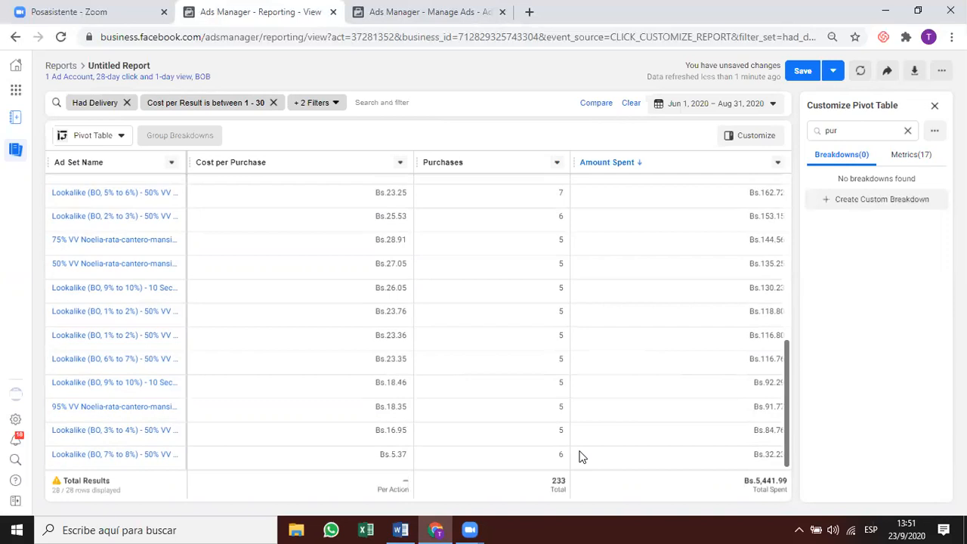
pyautogui.moveTo(786, 413); pyautogui.dragTo(774, 212)
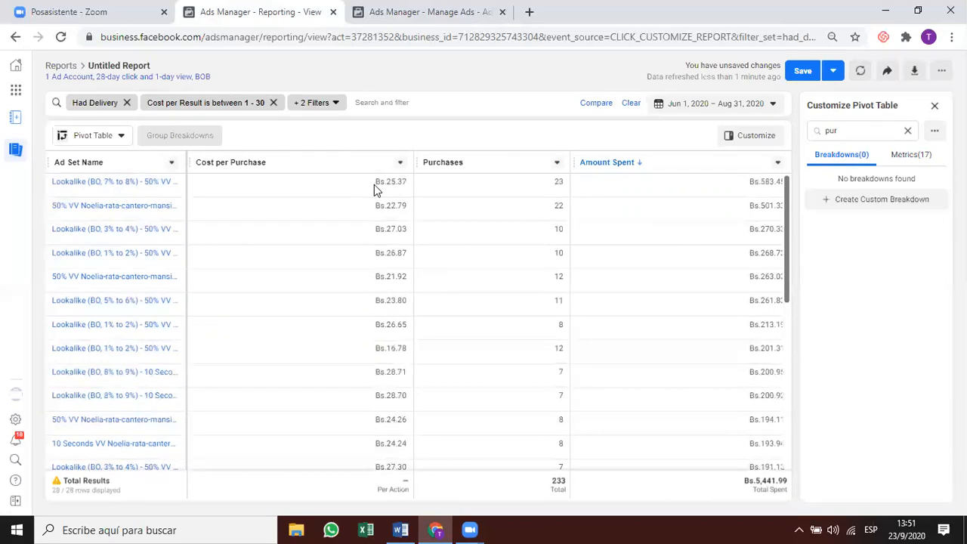
pyautogui.moveTo(786, 269); pyautogui.dragTo(786, 416)
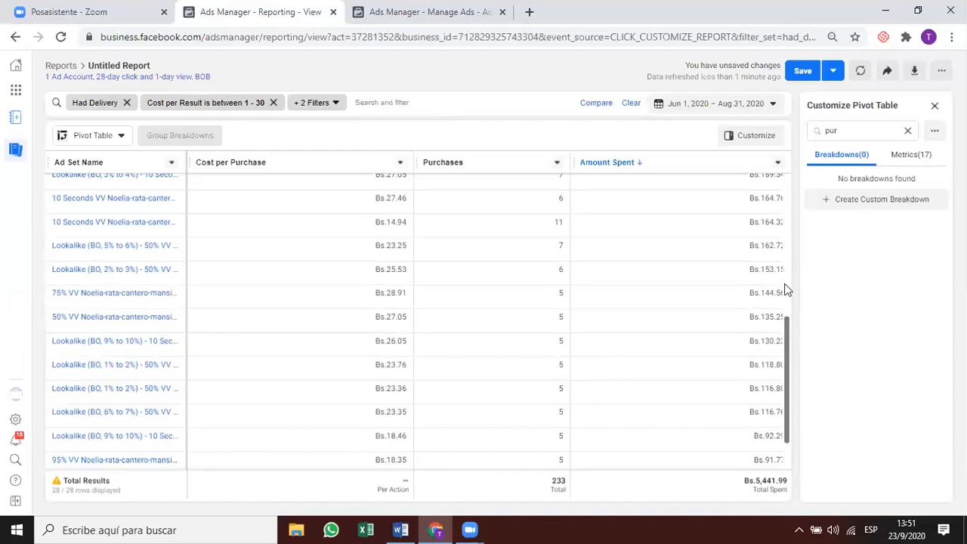
pyautogui.scroll(2, 784, 249)
pyautogui.scroll(3, 784, 208)
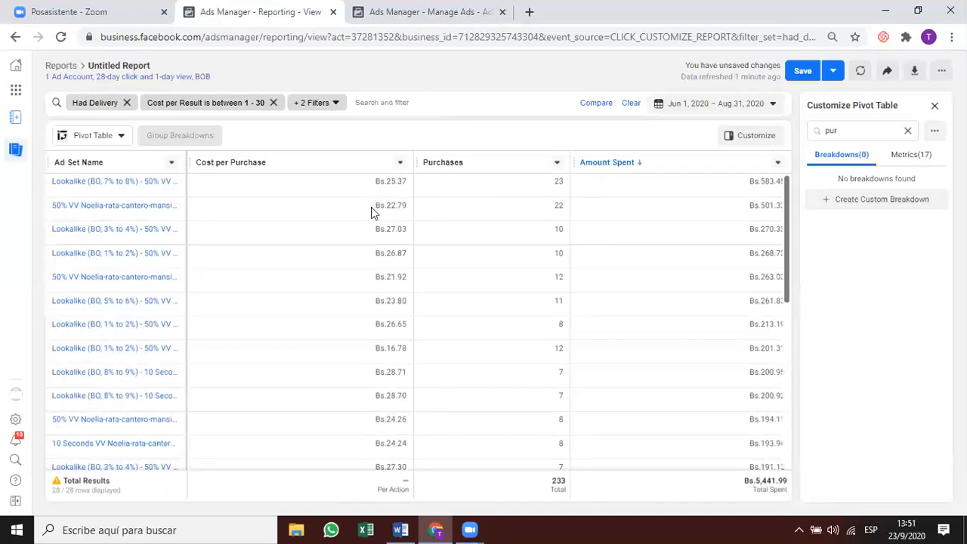
pyautogui.doubleClick(560, 182)
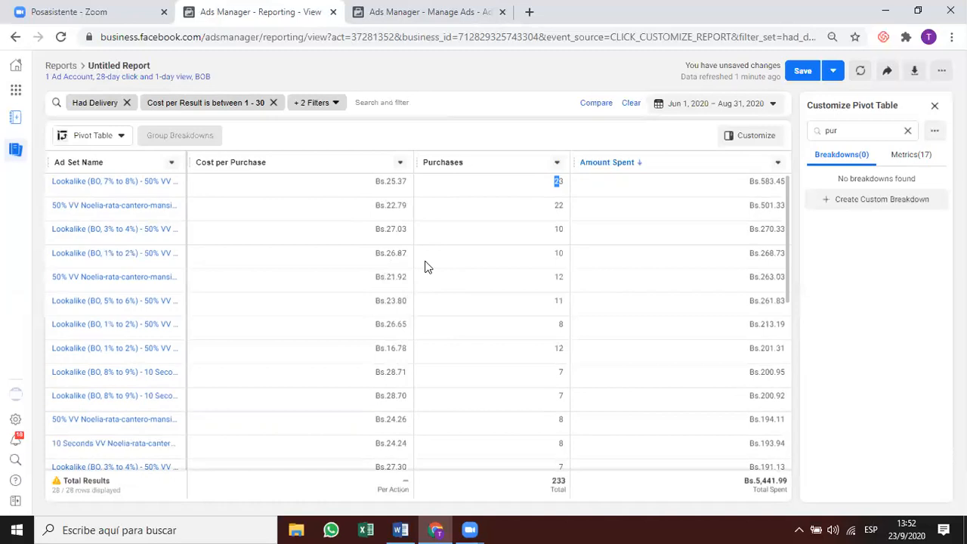
pyautogui.doubleClick(418, 352)
pyautogui.scroll(-1, 435, 368)
pyautogui.scroll(-1, 435, 368)
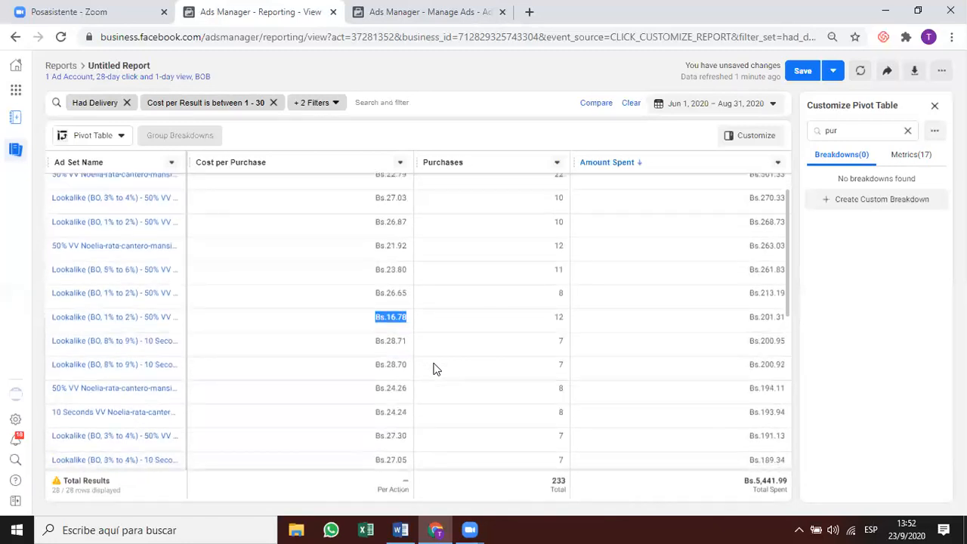
pyautogui.scroll(-1, 436, 369)
pyautogui.scroll(-1, 435, 369)
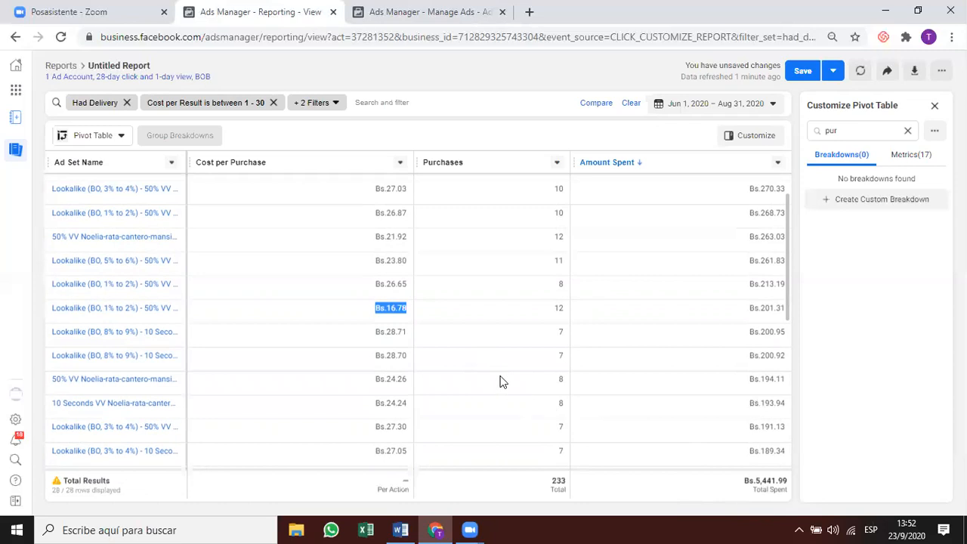
pyautogui.scroll(1, 736, 320)
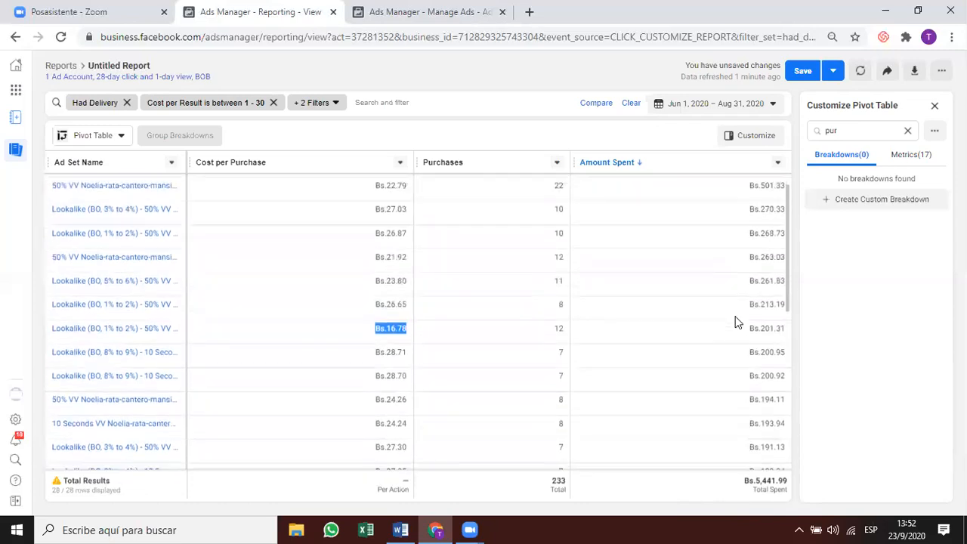
pyautogui.scroll(1, 737, 320)
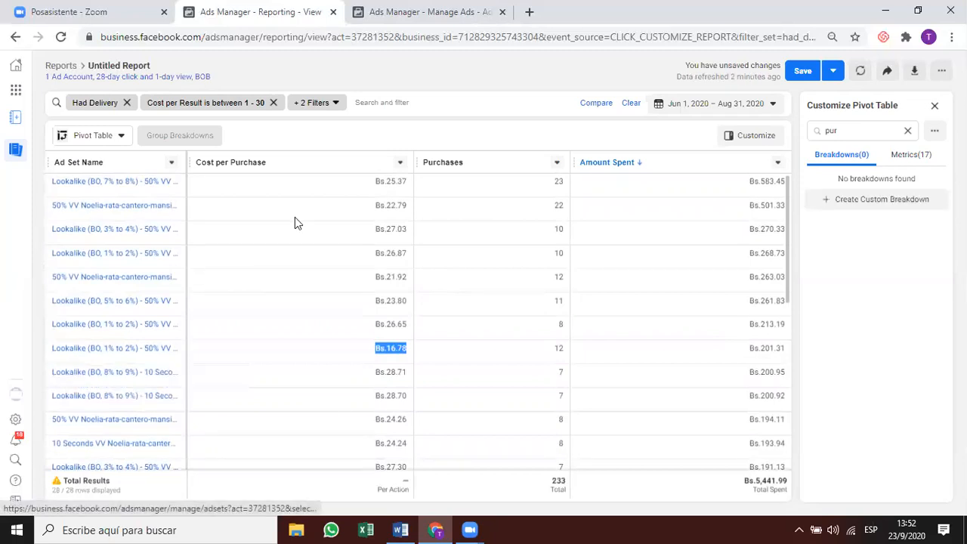
# Save the report, then switch its view from Pivot Table to a Trend chart.
pyautogui.click(417, 117)
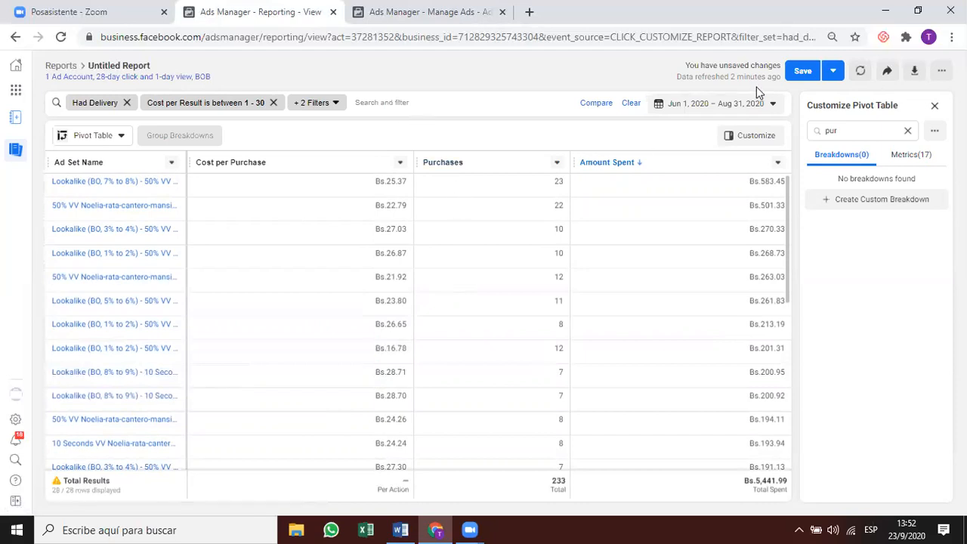
pyautogui.click(801, 73)
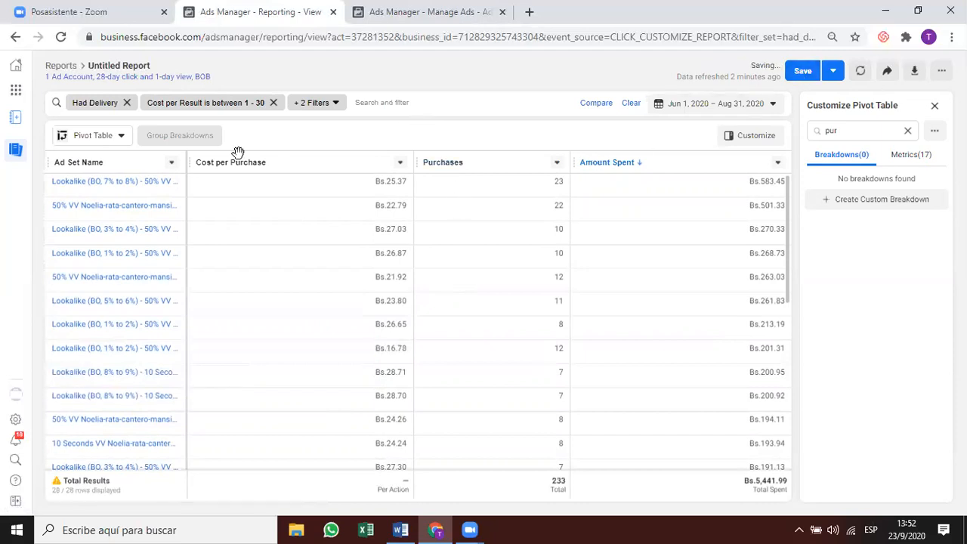
pyautogui.click(96, 140)
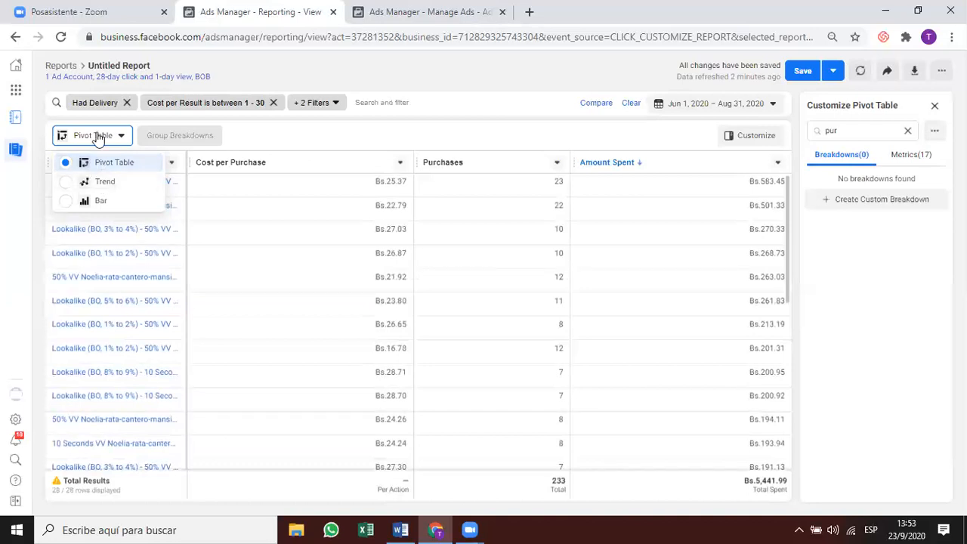
pyautogui.click(99, 139)
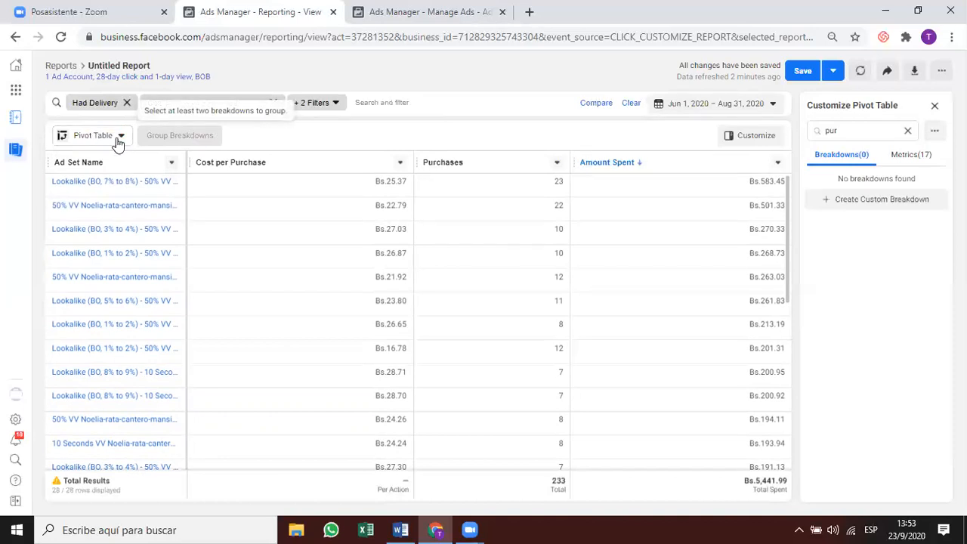
pyautogui.click(120, 144)
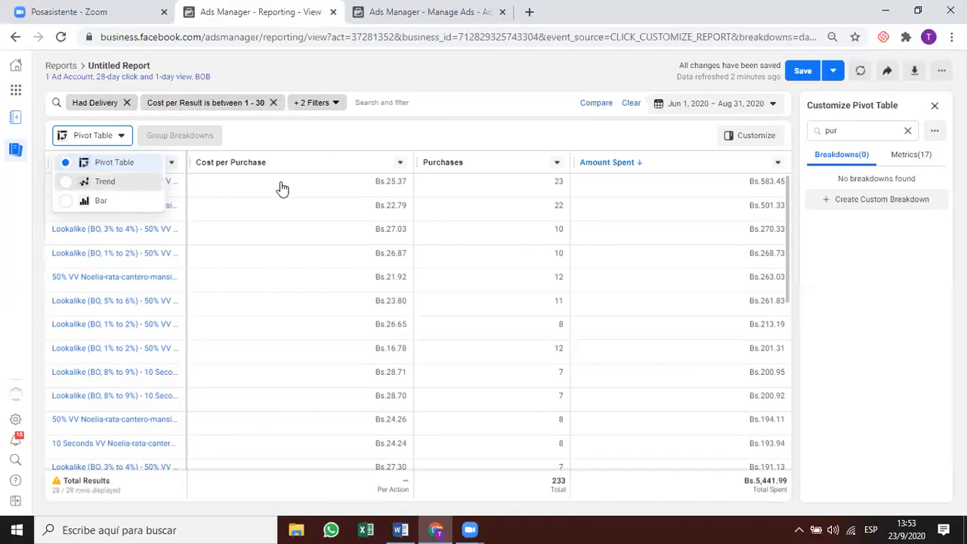
pyautogui.click(119, 186)
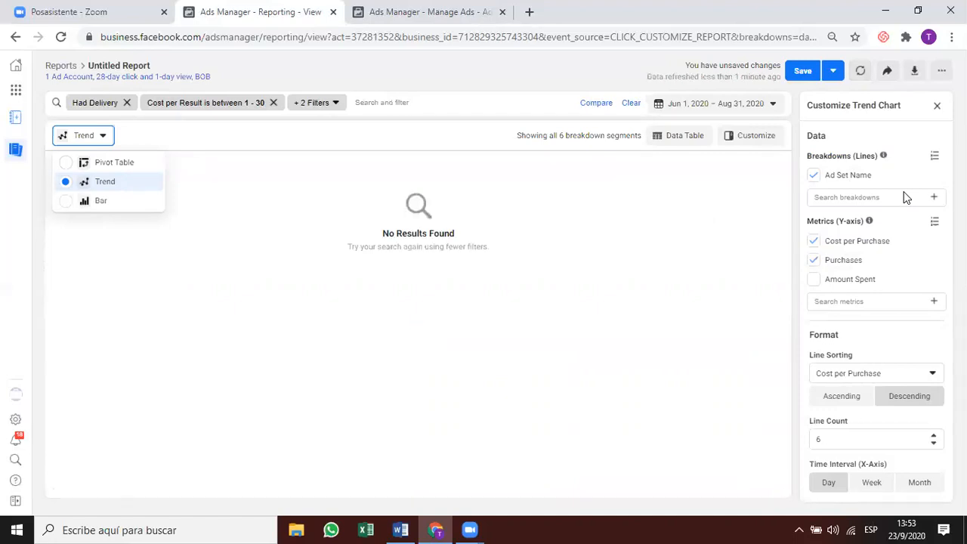
pyautogui.click(83, 136)
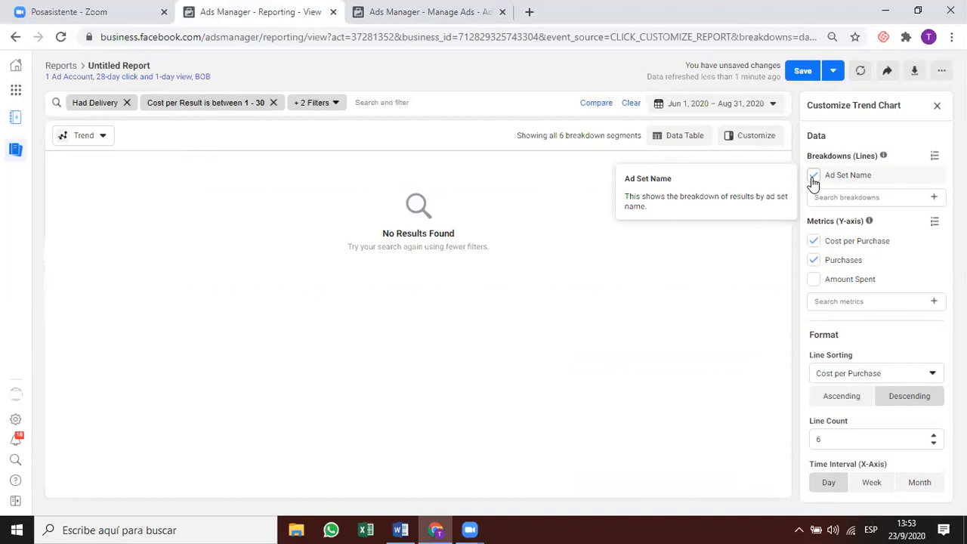
pyautogui.click(812, 178)
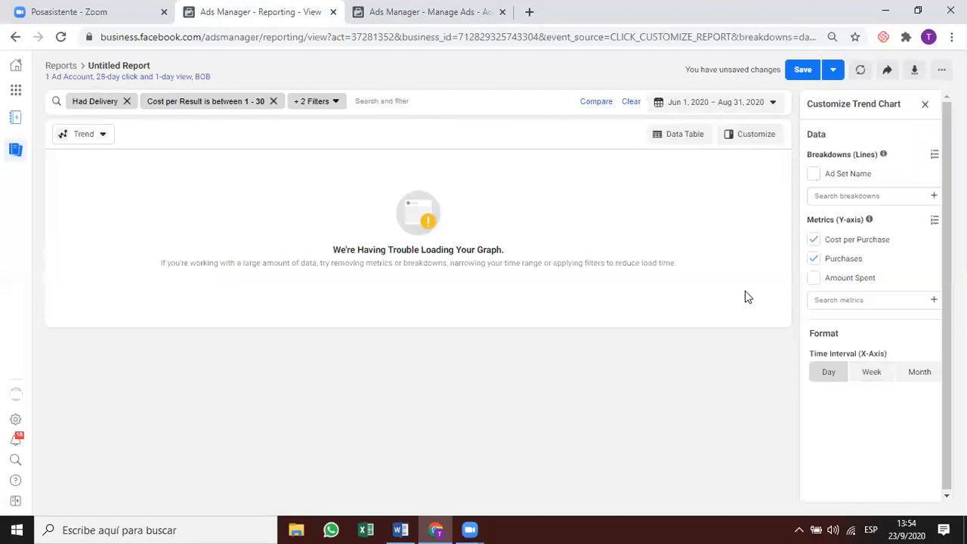
pyautogui.click(678, 138)
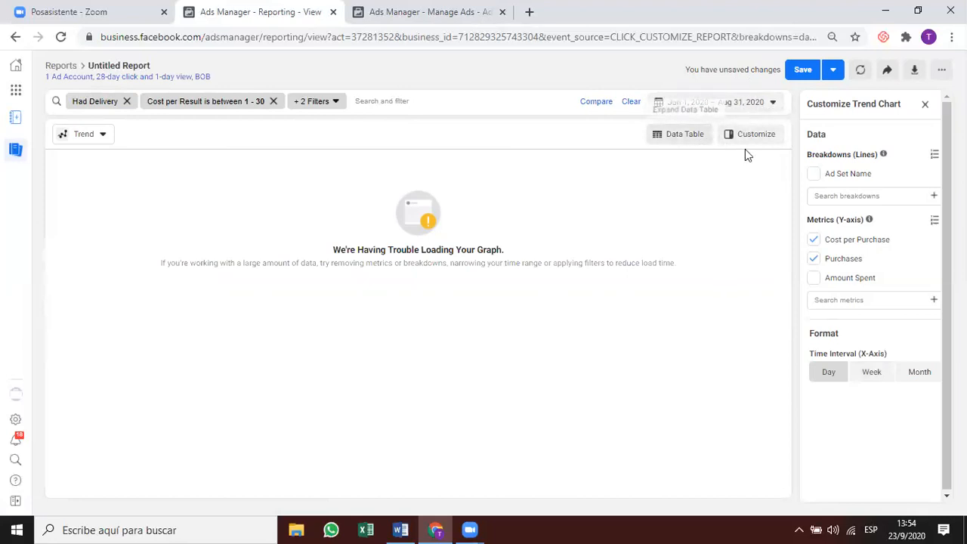
pyautogui.click(815, 176)
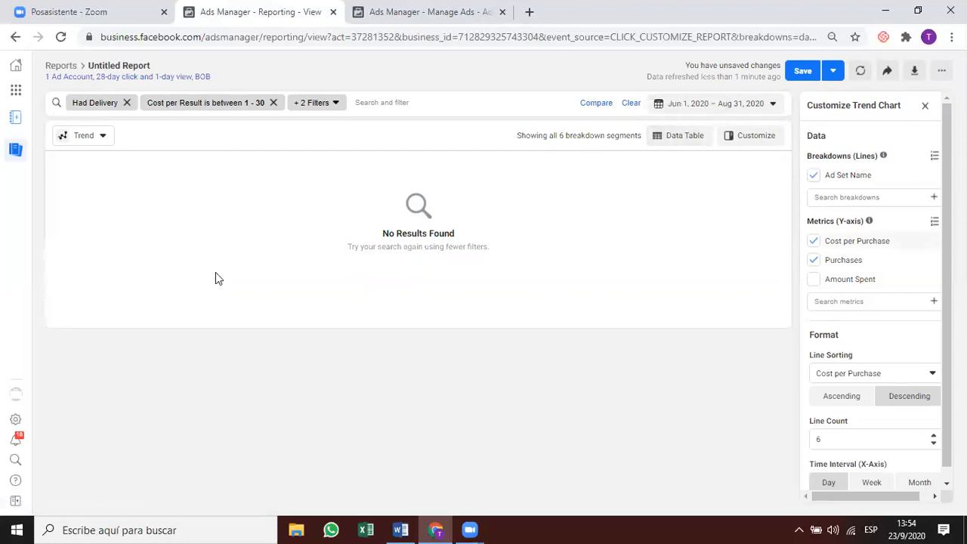
pyautogui.click(682, 140)
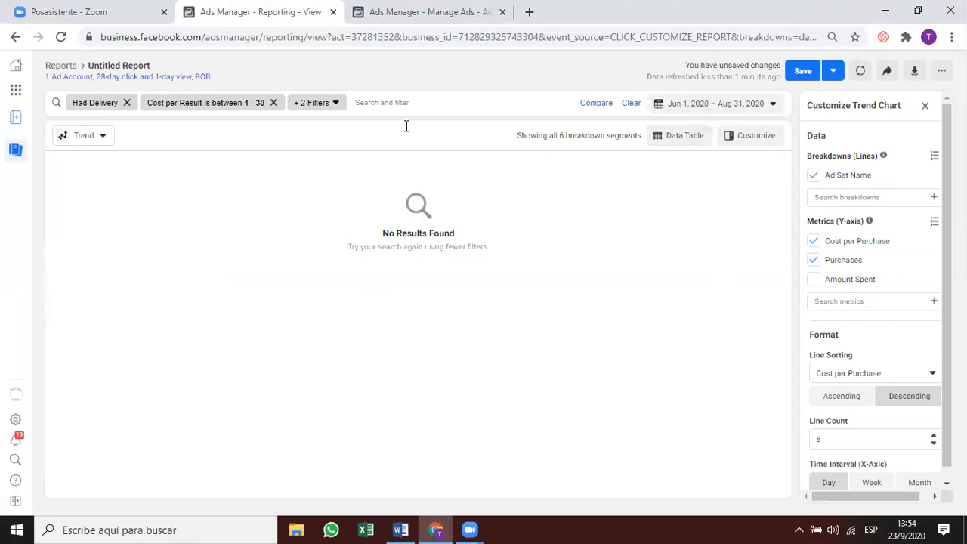
pyautogui.click(81, 139)
# Restore the pivot table sorted by Ad Set Name and clear the ad set delivery and Impressions filters.
pyautogui.click(83, 164)
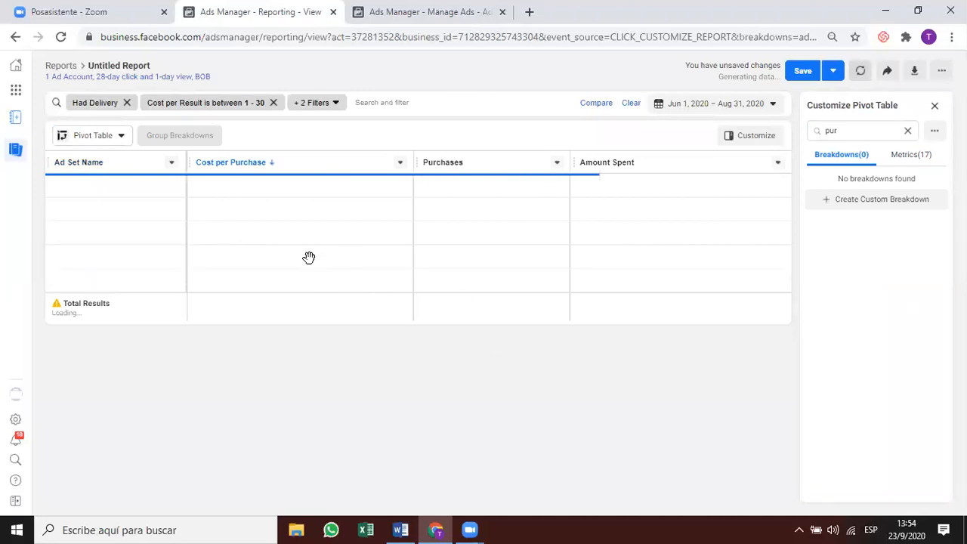
pyautogui.click(94, 165)
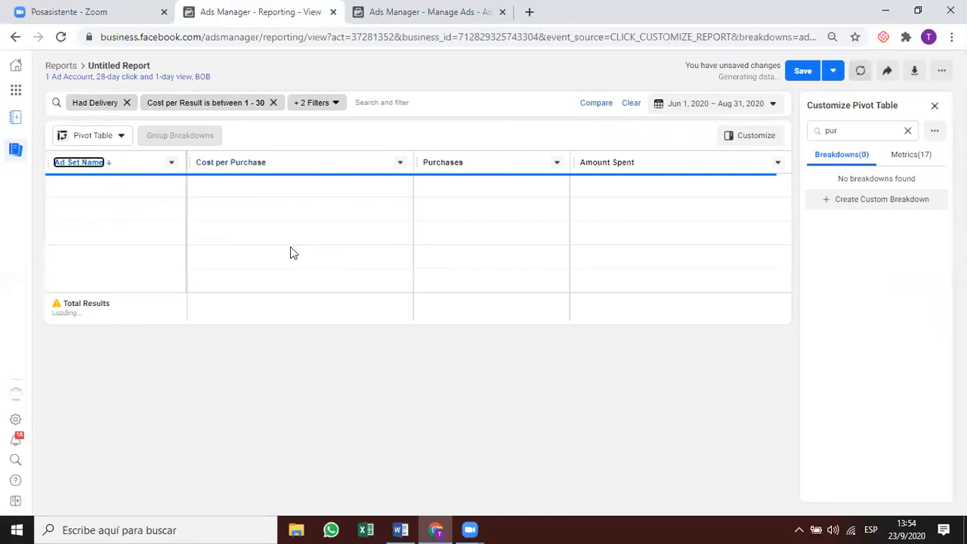
pyautogui.click(390, 13)
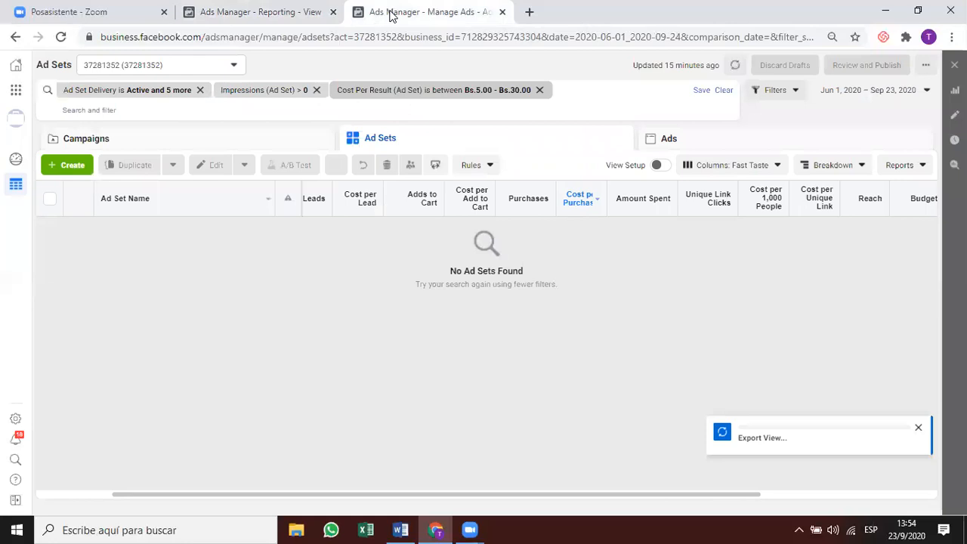
pyautogui.click(200, 90)
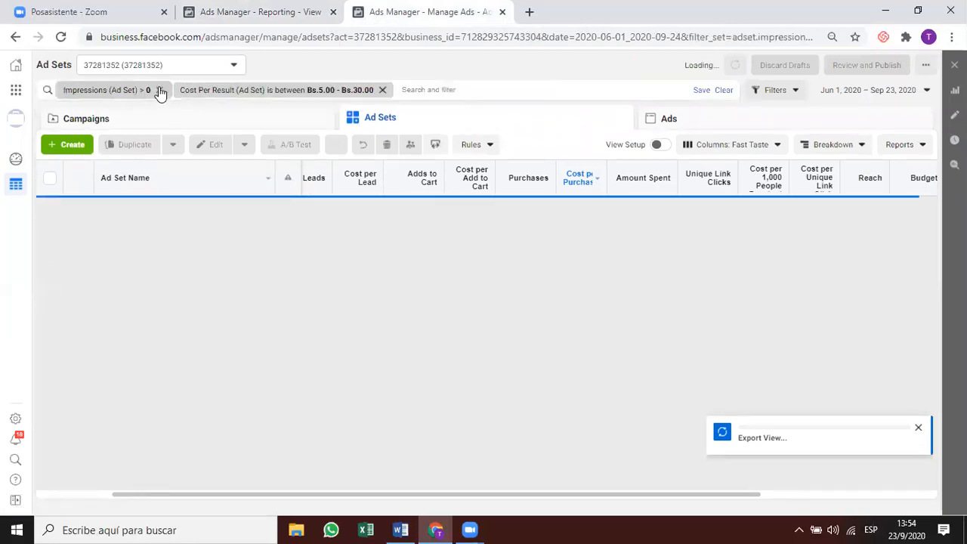
pyautogui.click(159, 90)
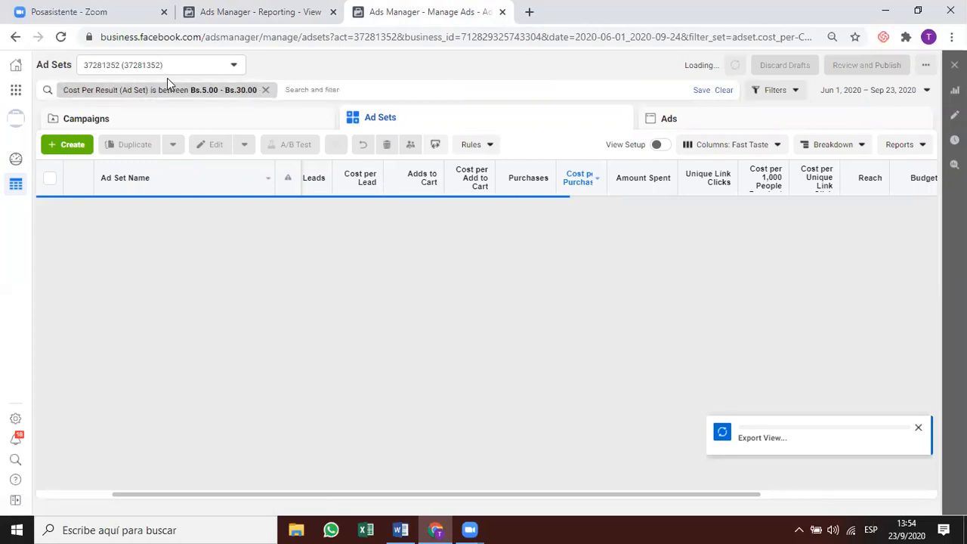
pyautogui.click(266, 90)
pyautogui.click(281, 12)
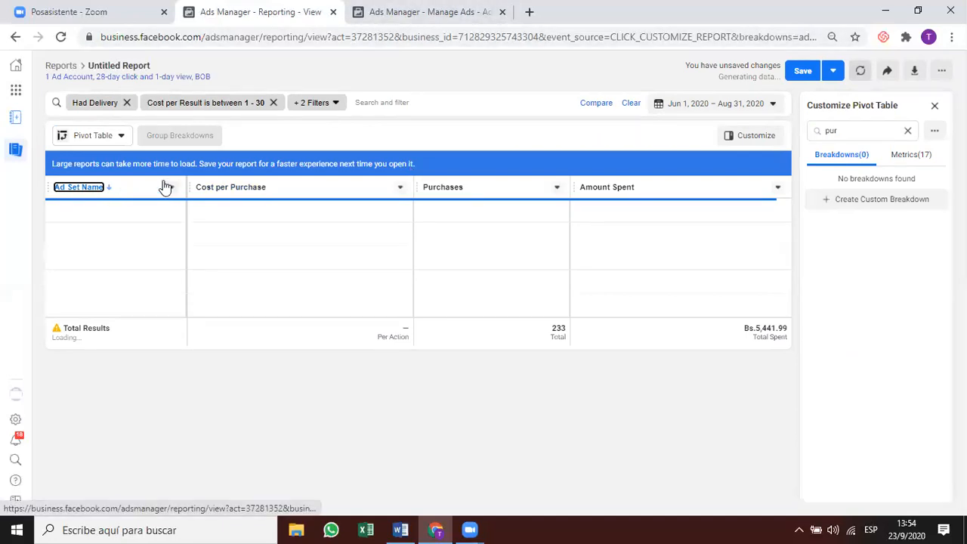
pyautogui.click(935, 105)
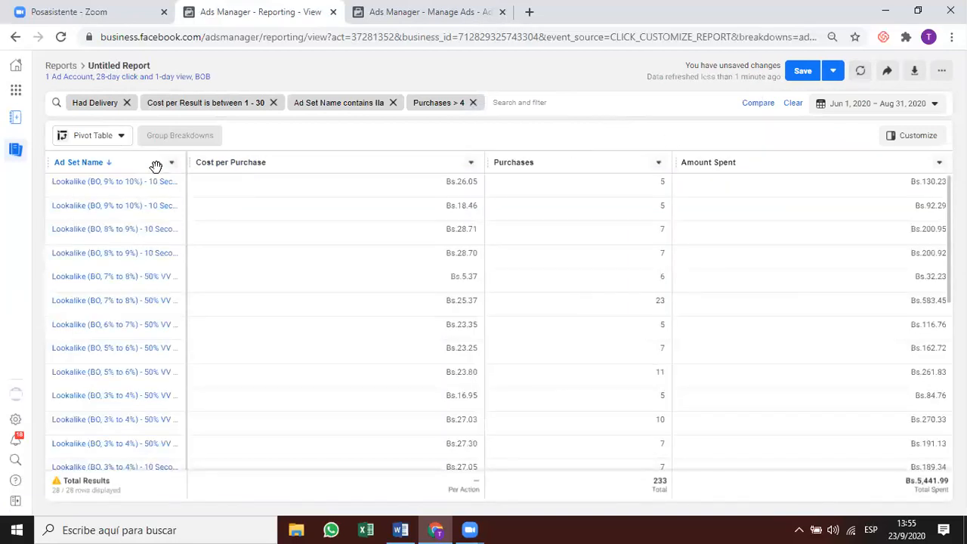
pyautogui.moveTo(173, 162); pyautogui.dragTo(299, 363)
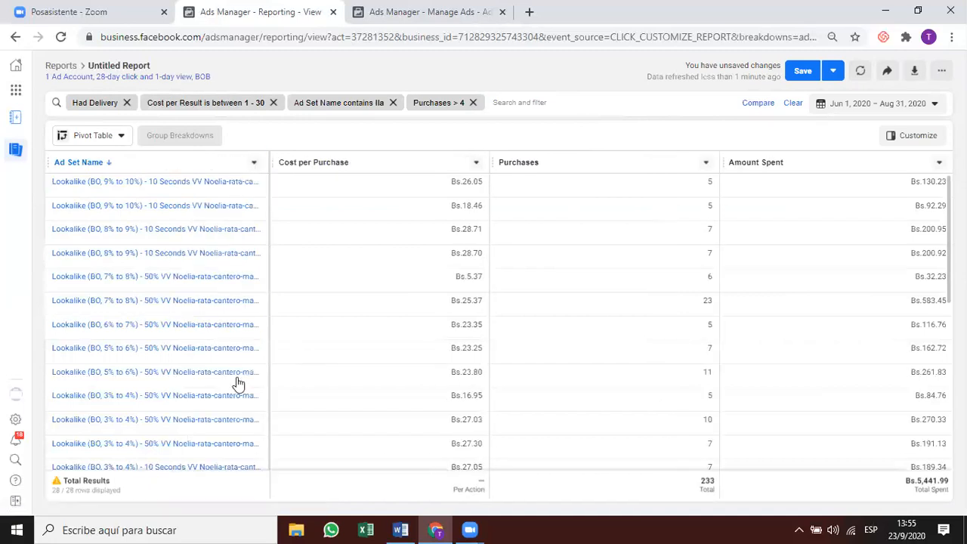
pyautogui.scroll(-1, 137, 299)
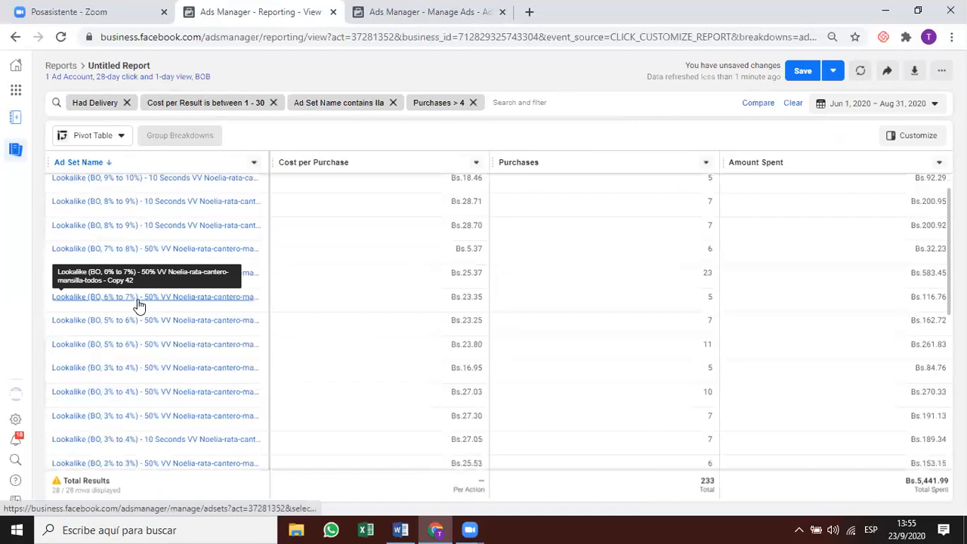
pyautogui.scroll(-1, 137, 299)
pyautogui.scroll(-3, 138, 299)
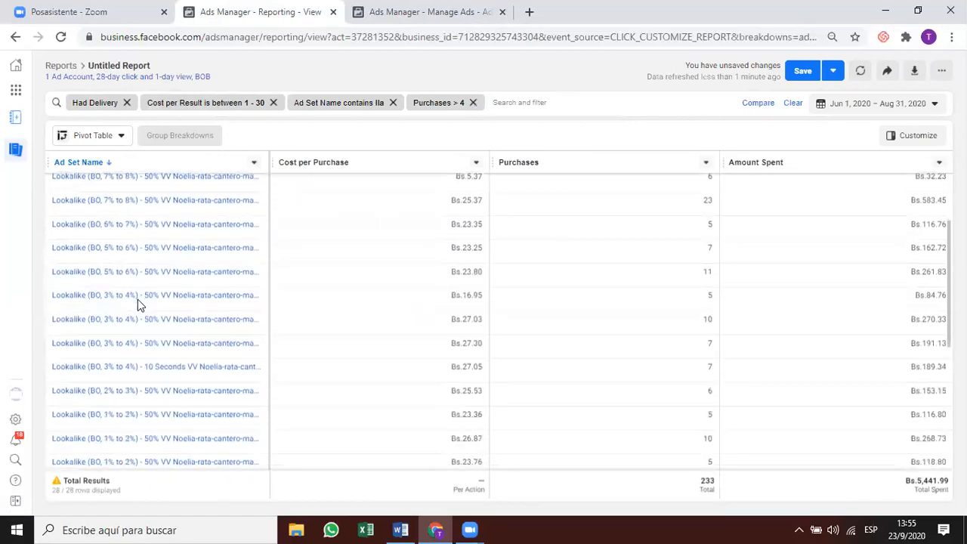
pyautogui.scroll(-2, 137, 300)
pyautogui.scroll(-1, 138, 306)
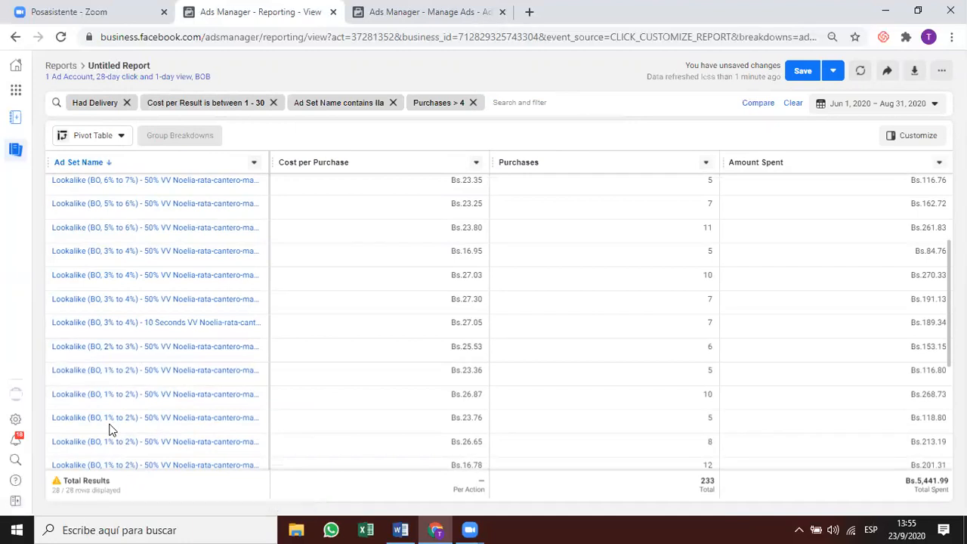
pyautogui.scroll(-1, 109, 429)
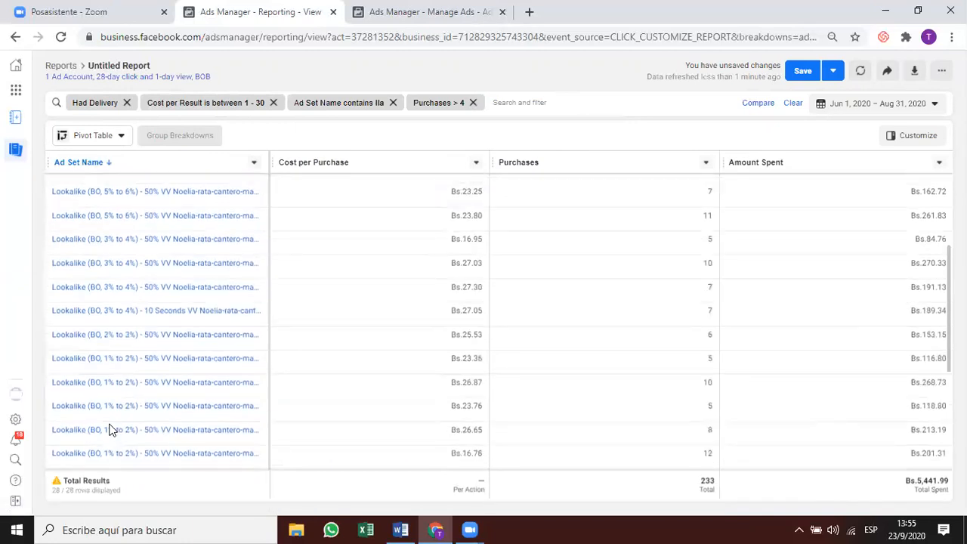
pyautogui.scroll(-1, 109, 429)
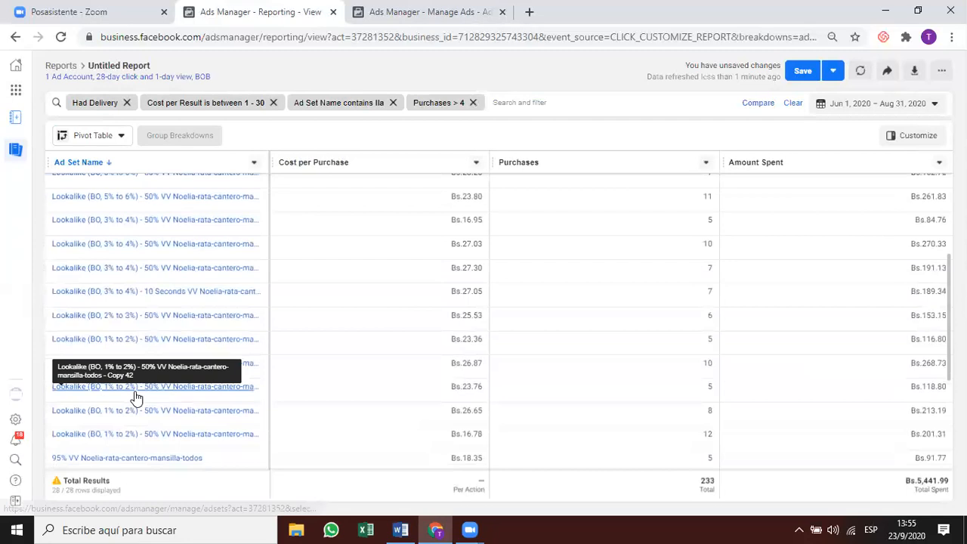
pyautogui.scroll(-1, 231, 452)
pyautogui.scroll(-2, 231, 454)
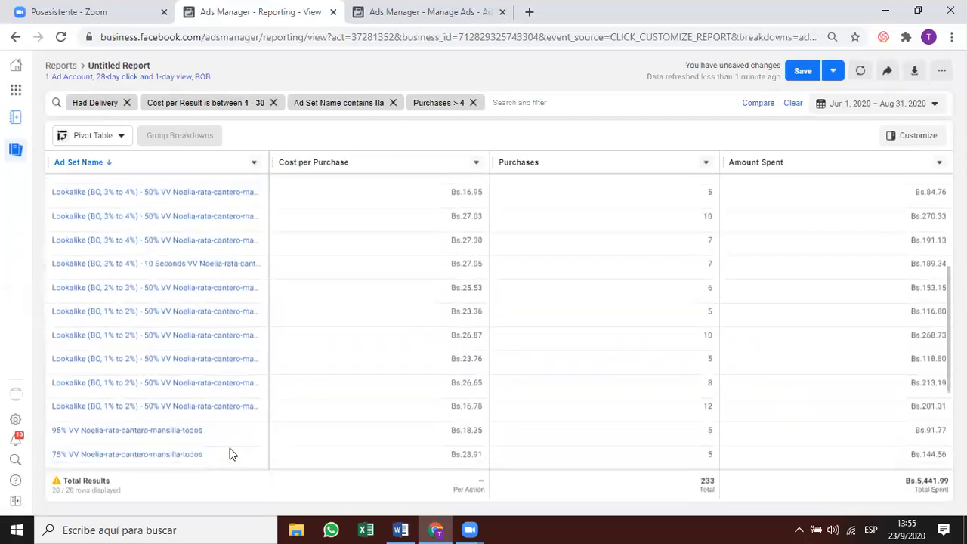
pyautogui.scroll(4, 221, 333)
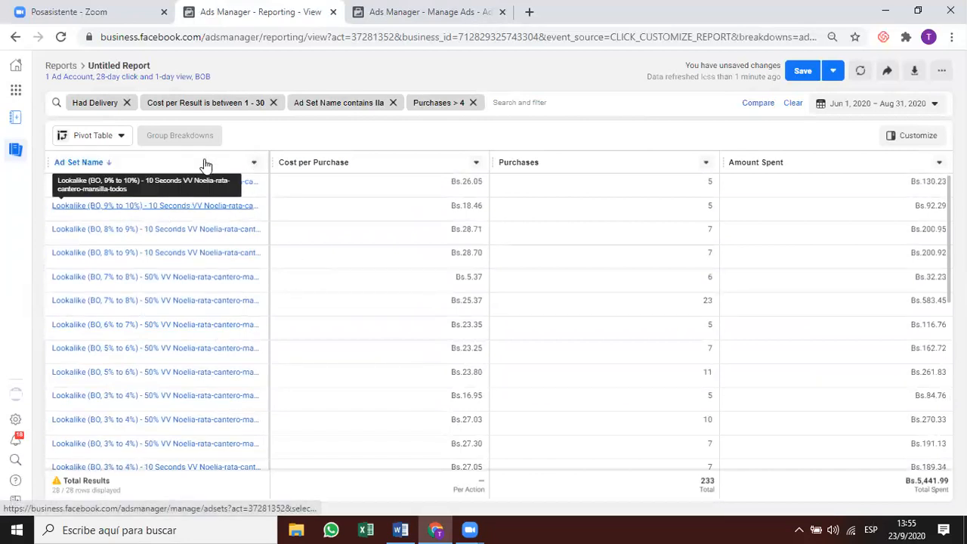
pyautogui.click(254, 163)
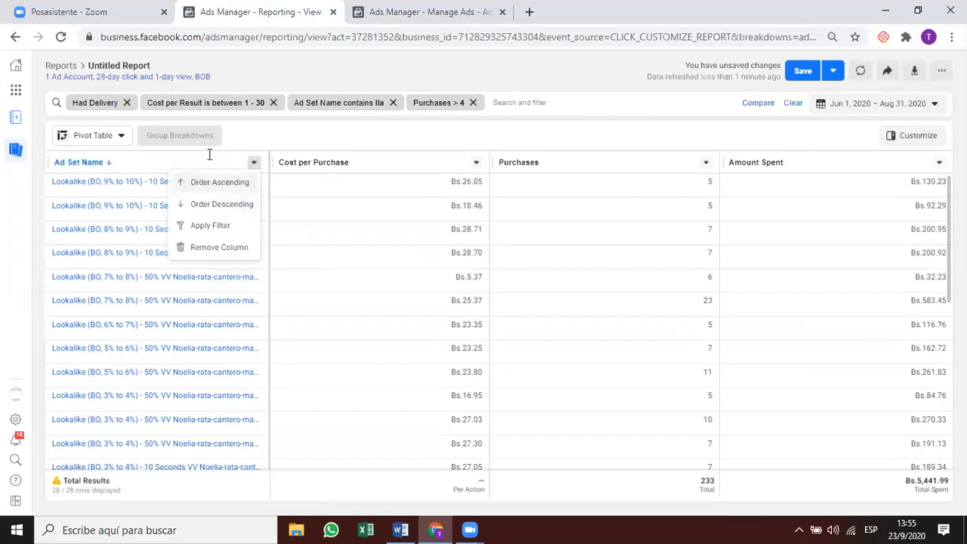
pyautogui.click(336, 130)
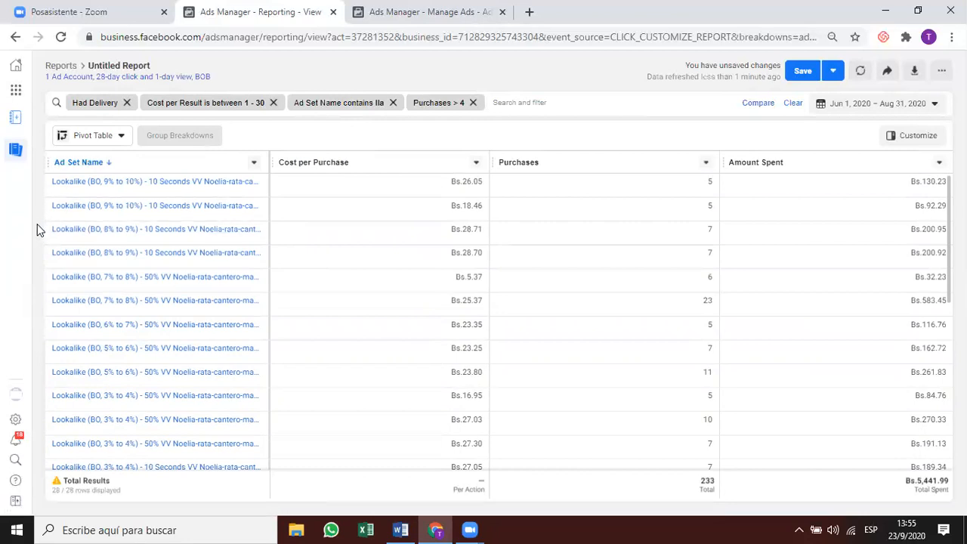
pyautogui.moveTo(43, 230); pyautogui.dragTo(195, 246)
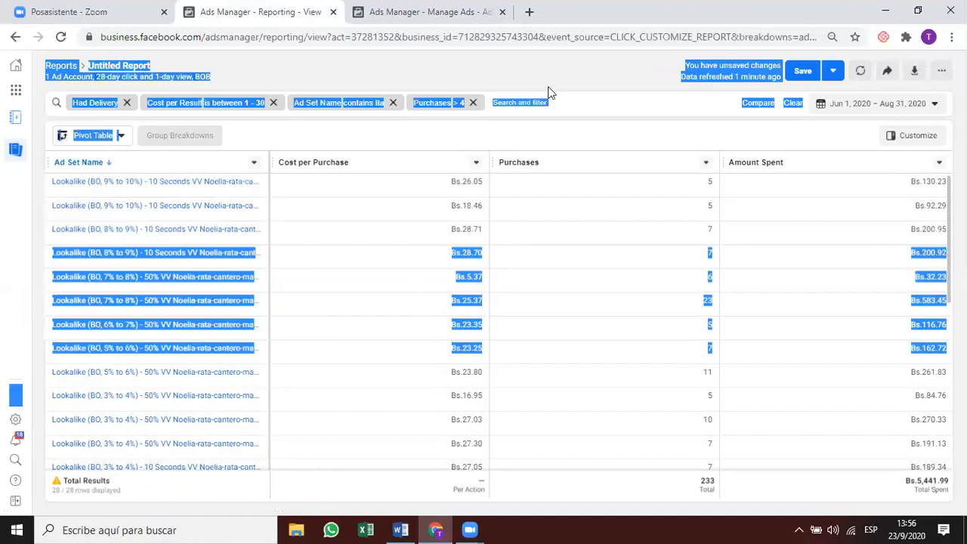
pyautogui.click(520, 62)
pyautogui.click(521, 104)
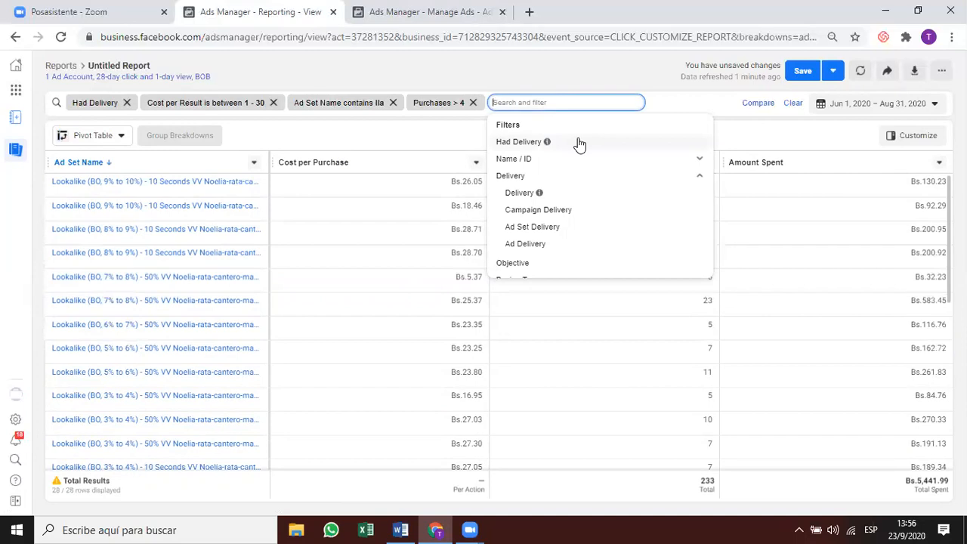
pyautogui.write('10 sec')
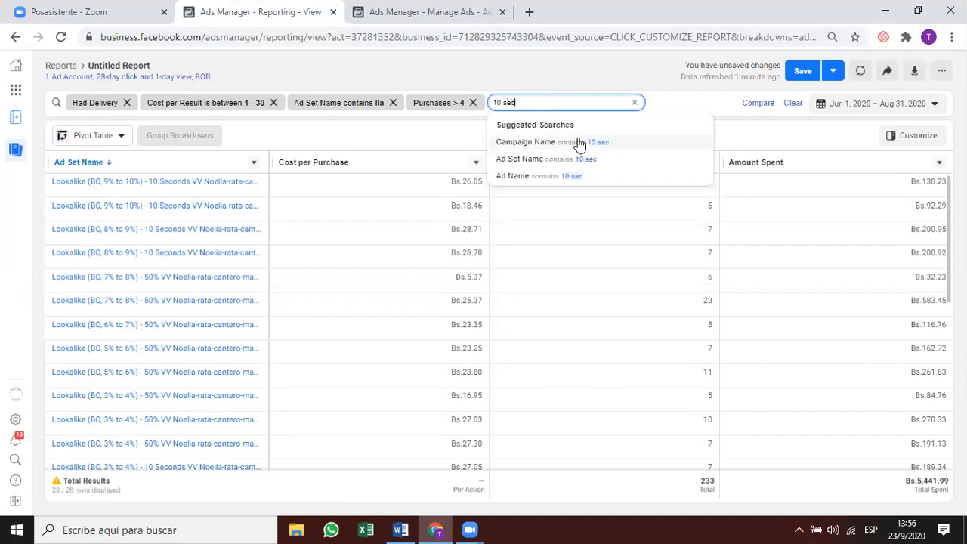
pyautogui.write('nds Vv')
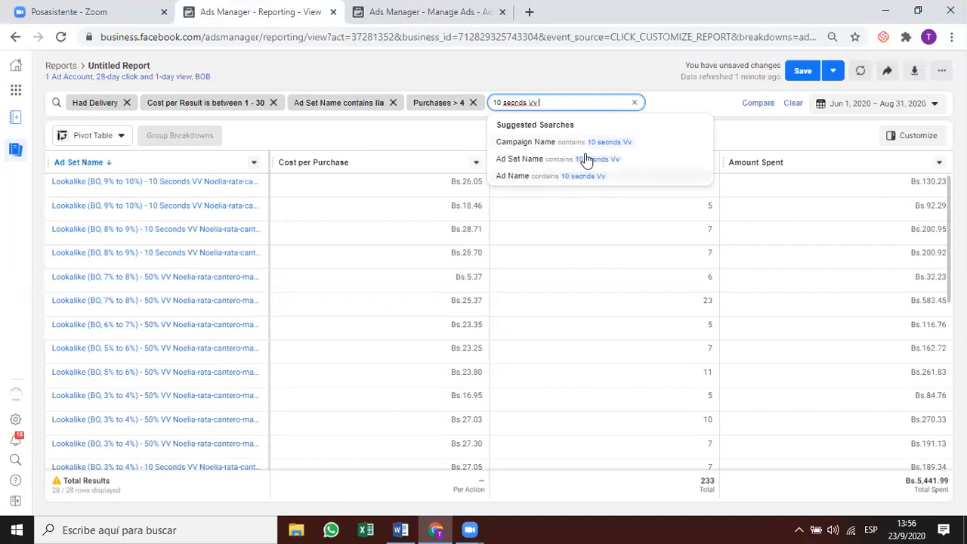
pyautogui.press('BackSpace')
pyautogui.press('BackSpace')
pyautogui.press('BackSpace')
pyautogui.press('BackSpace')
pyautogui.press('BackSpace')
pyautogui.press('BackSpace')
pyautogui.press('BackSpace')
pyautogui.press('BackSpace')
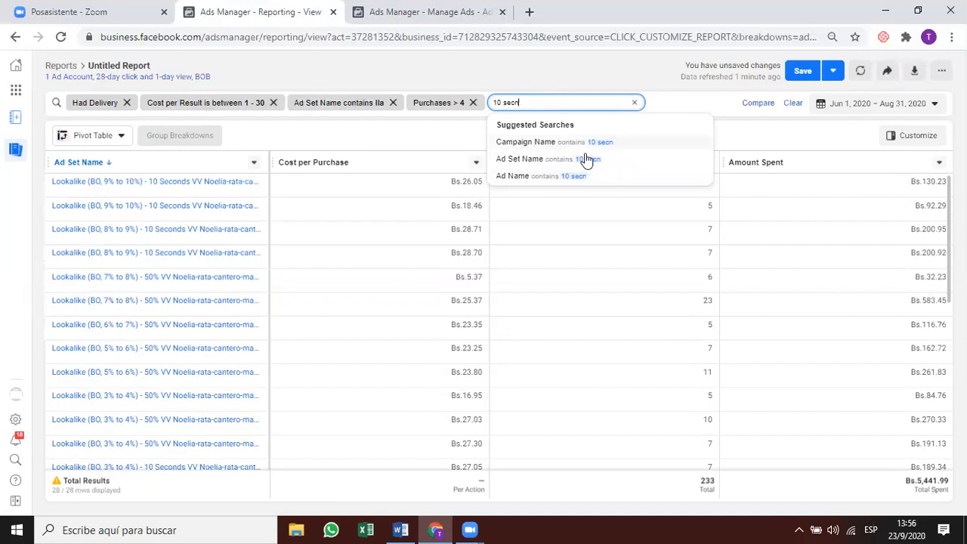
pyautogui.write('econds')
pyautogui.write('VV')
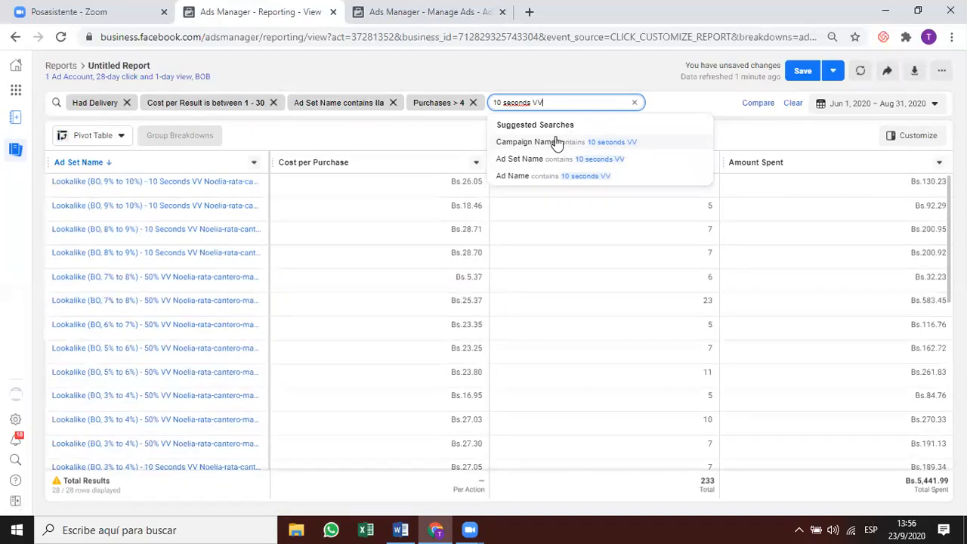
pyautogui.click(585, 177)
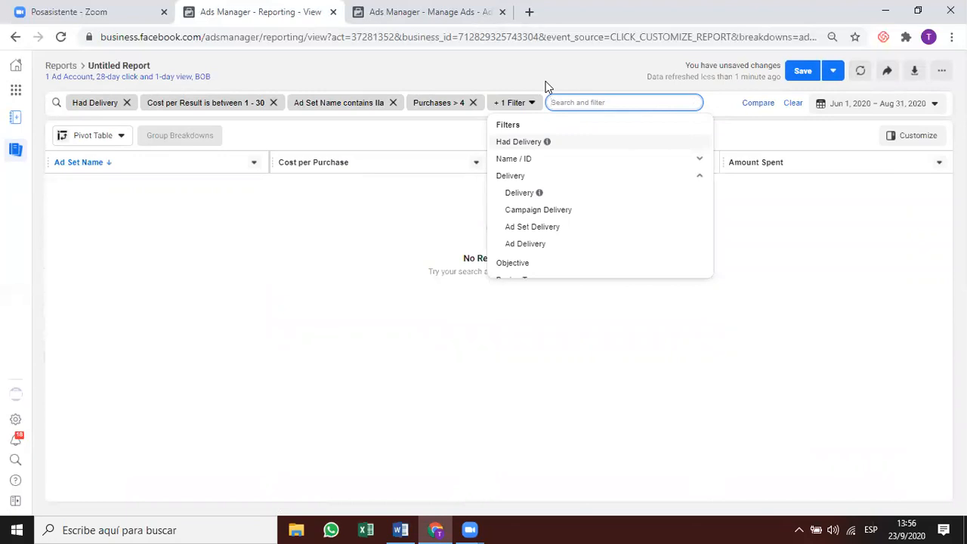
pyautogui.click(546, 81)
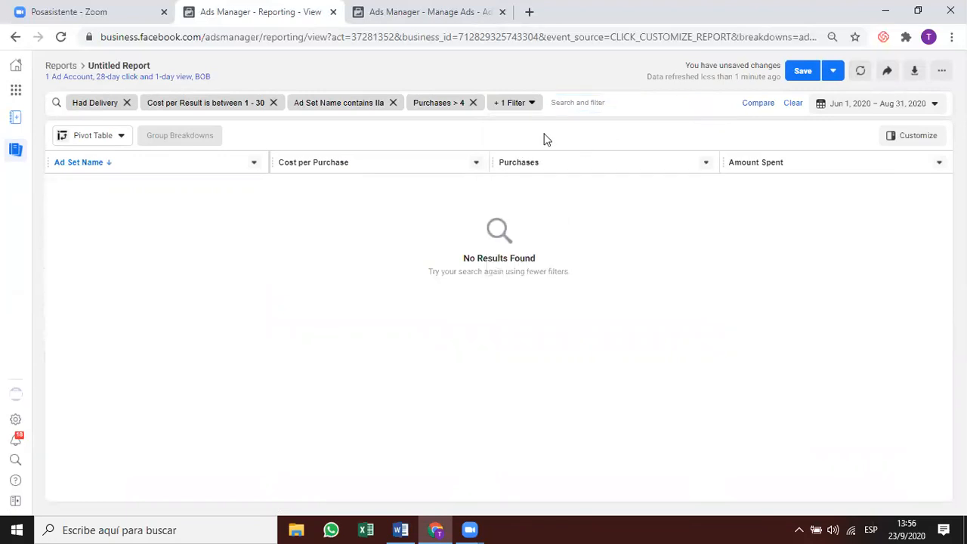
pyautogui.click(512, 104)
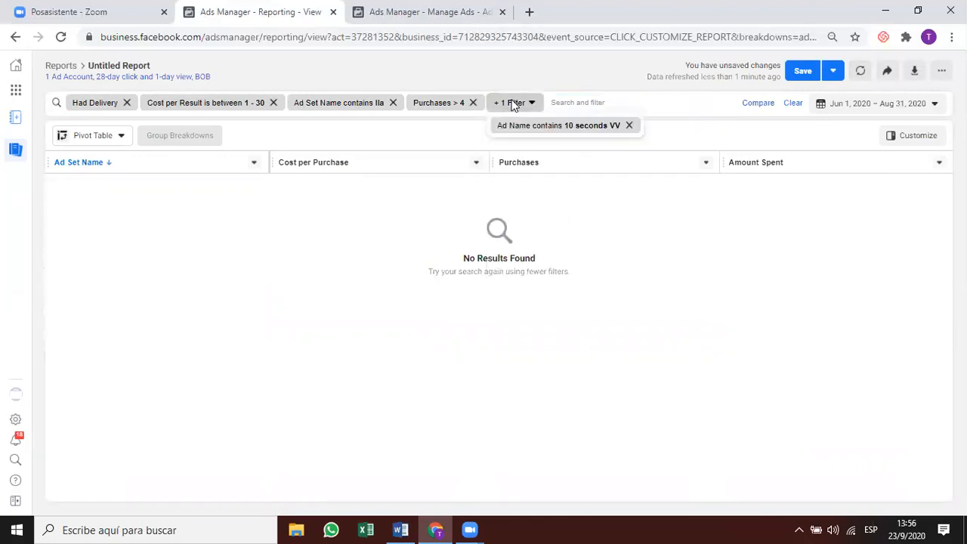
pyautogui.click(529, 125)
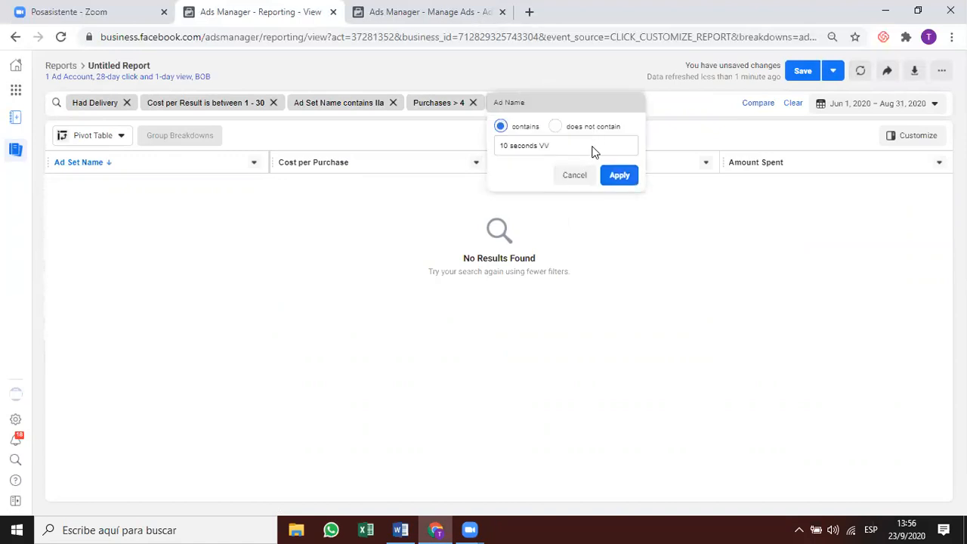
pyautogui.moveTo(585, 146); pyautogui.dragTo(485, 146)
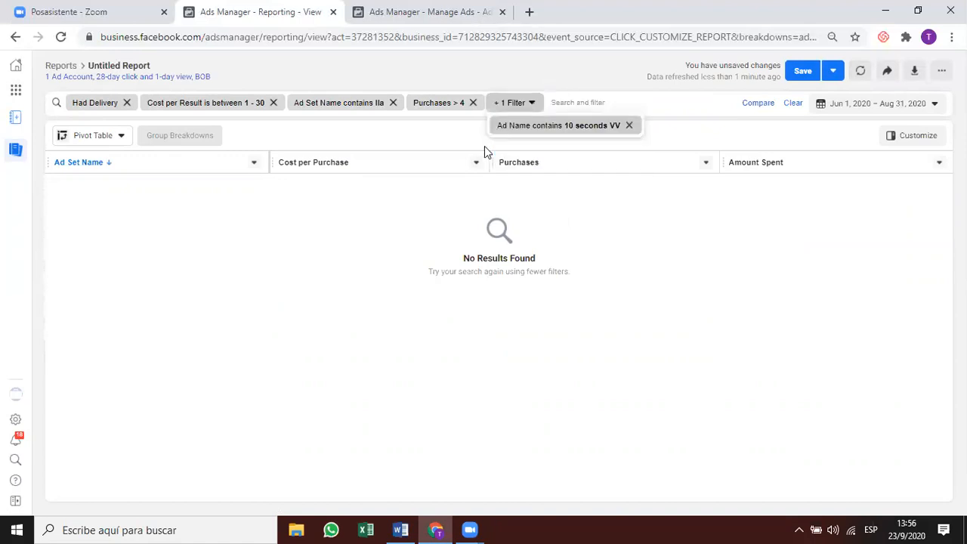
# Remove the 'Ad Name contains 10 seconds VV' filter, leaving Ad Set Delivery unfiltered.
pyautogui.click(630, 126)
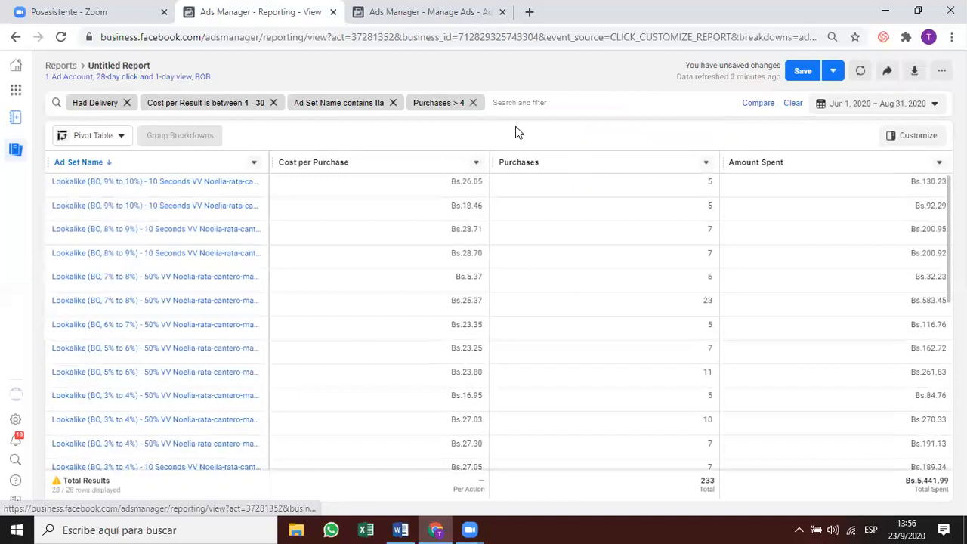
pyautogui.click(519, 102)
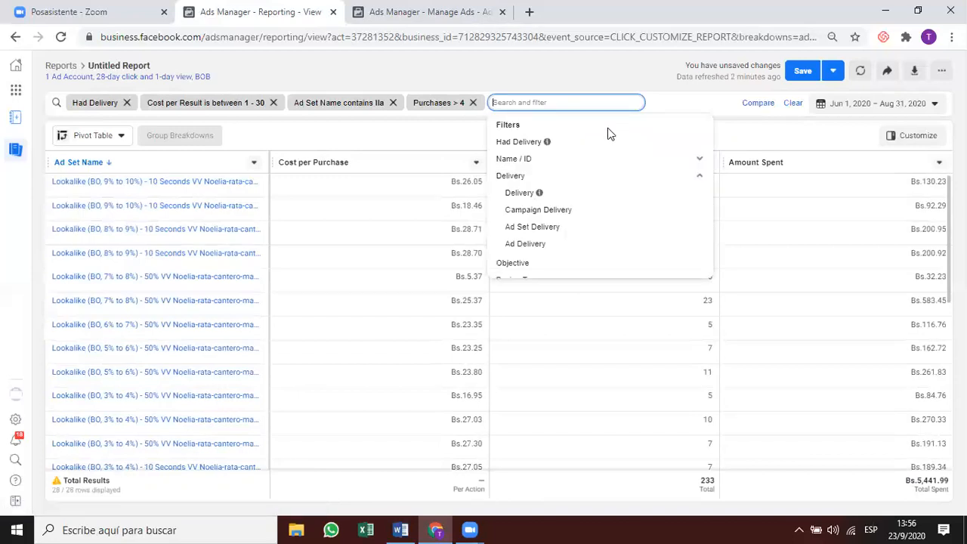
pyautogui.click(538, 229)
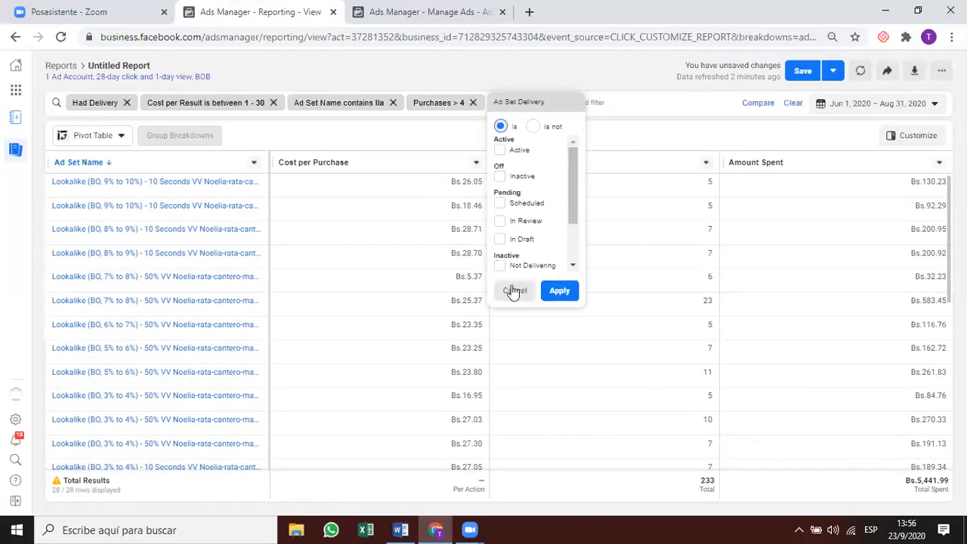
pyautogui.click(553, 104)
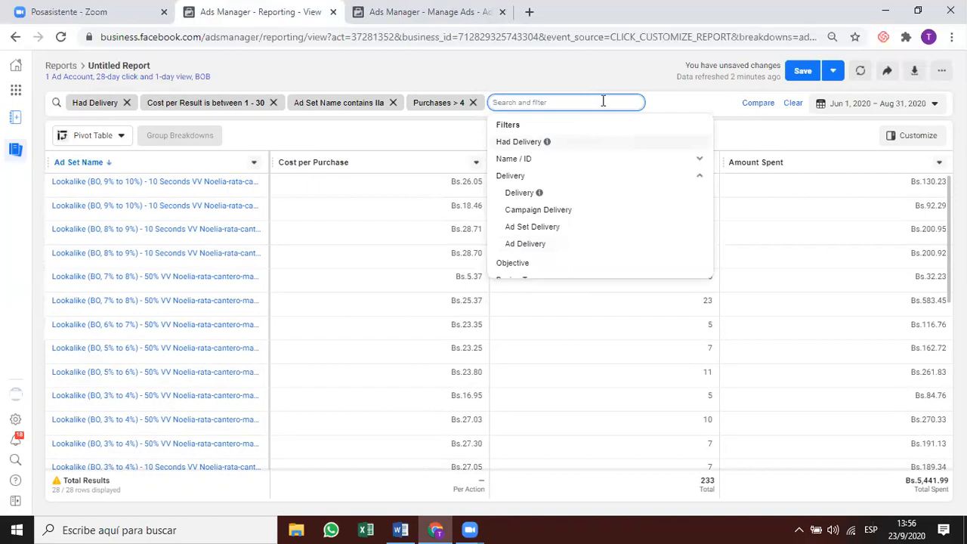
# Add an 'Ad Set Name contains 10 seconds' filter, leaving 8 ad sets with 56 purchases.
pyautogui.write('10')
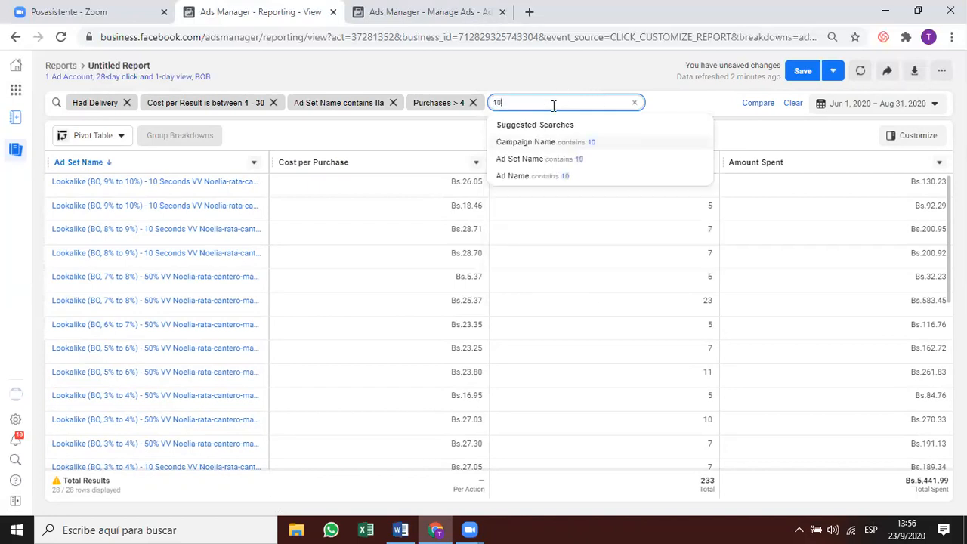
pyautogui.write(' seconds')
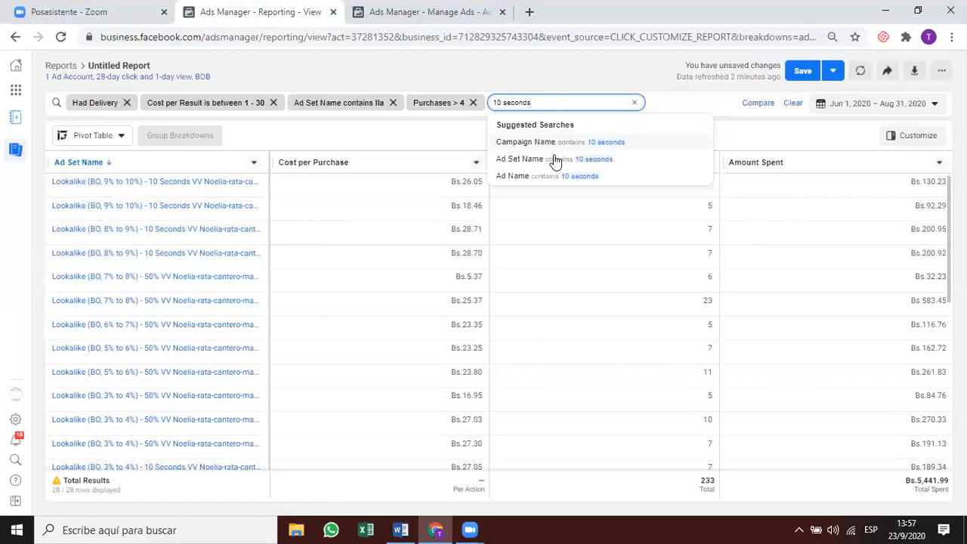
pyautogui.click(556, 162)
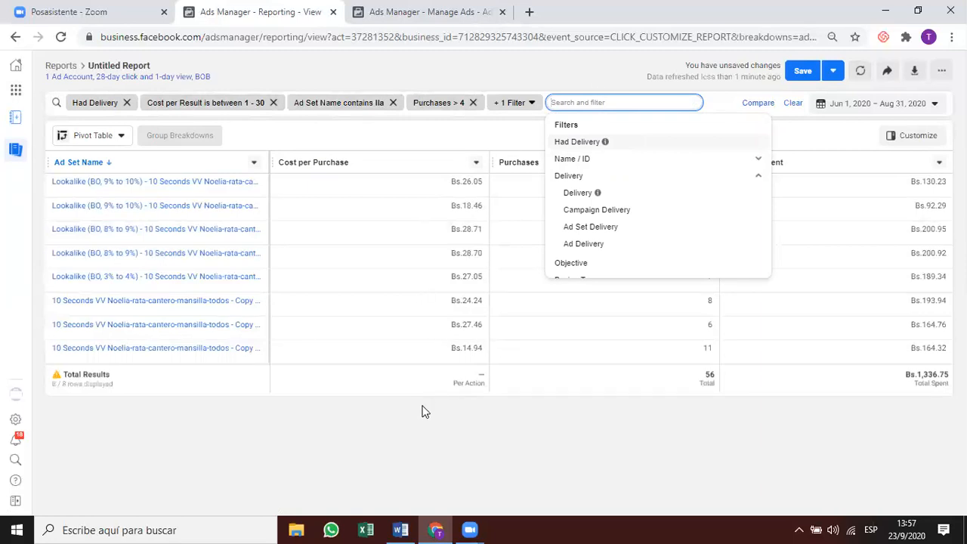
pyautogui.click(486, 420)
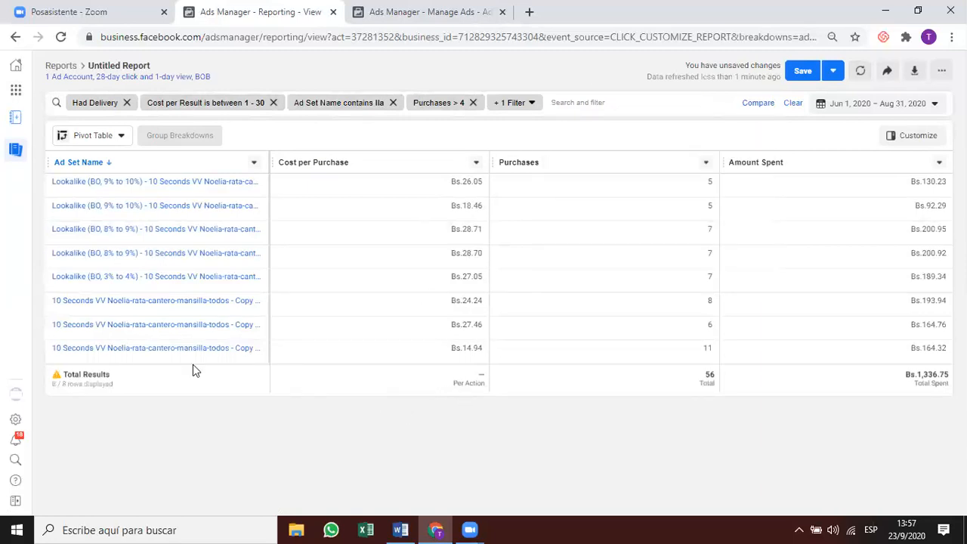
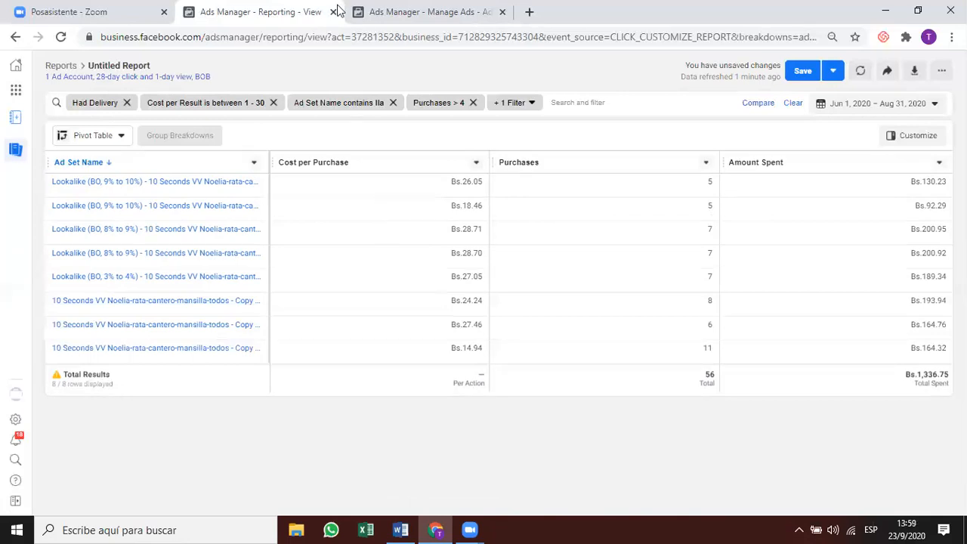
# Show the Manage Ads campaigns for This month (Sep 1 – Sep 23, 2020) and dismiss the notices.
pyautogui.click(378, 21)
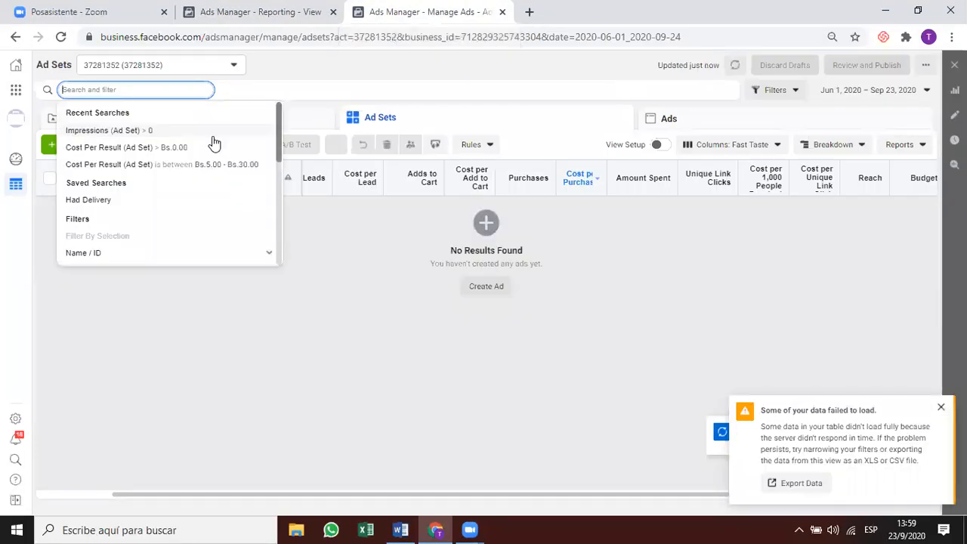
pyautogui.click(873, 91)
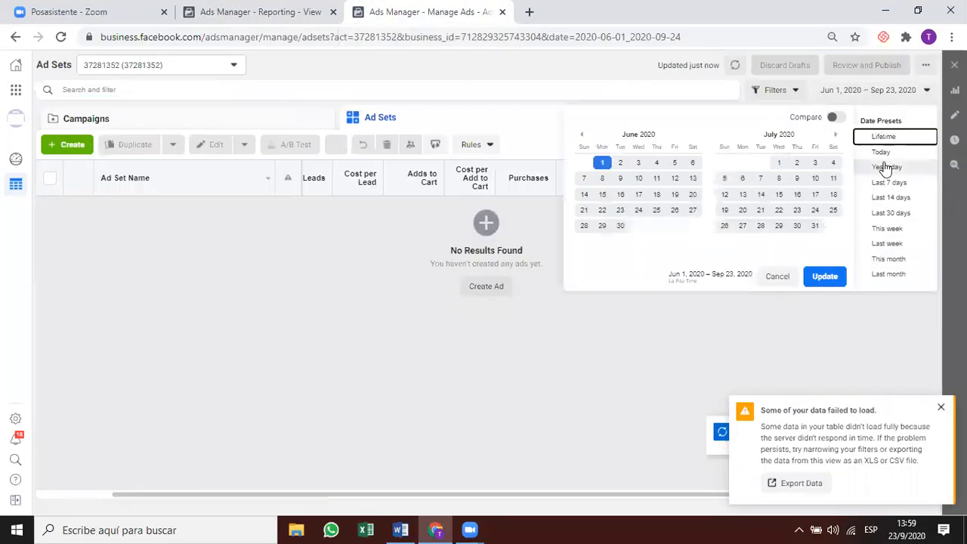
pyautogui.click(890, 261)
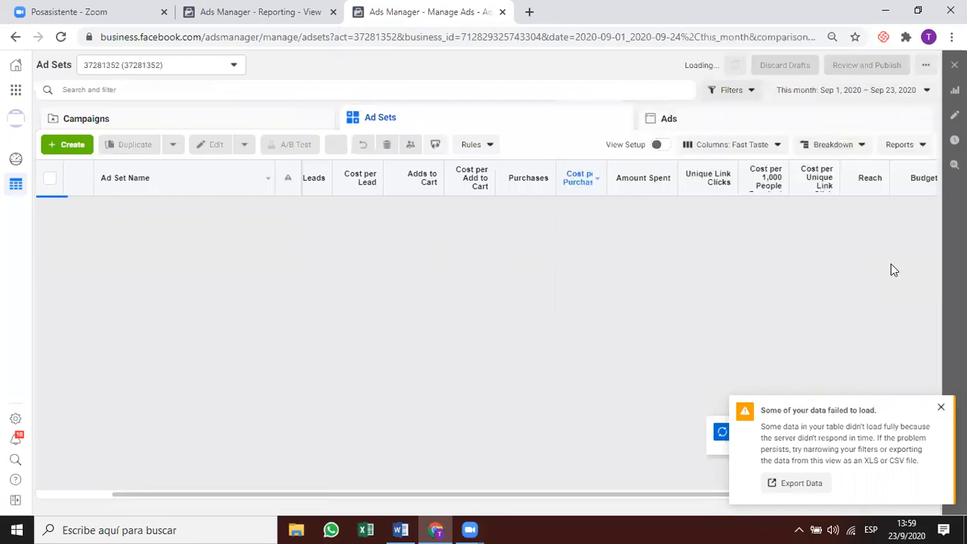
pyautogui.click(941, 408)
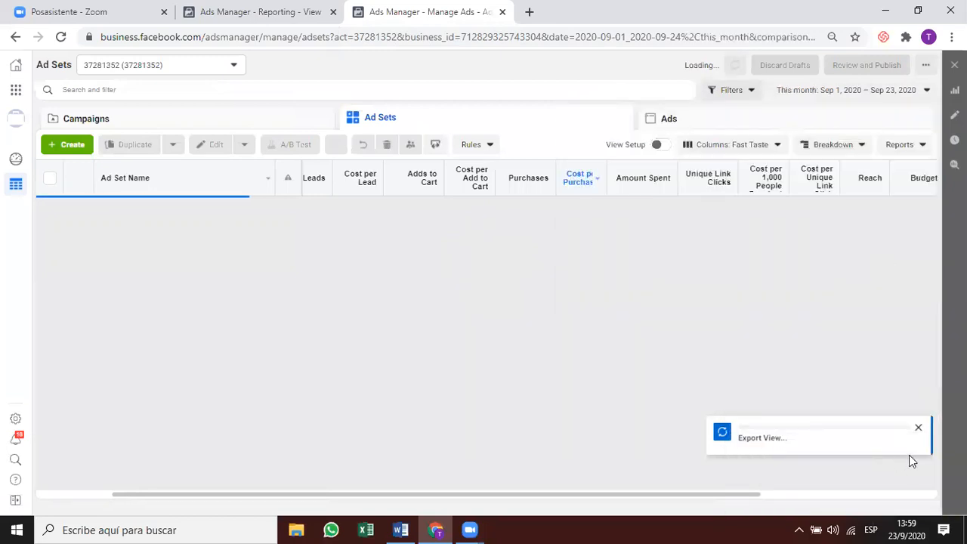
pyautogui.click(918, 430)
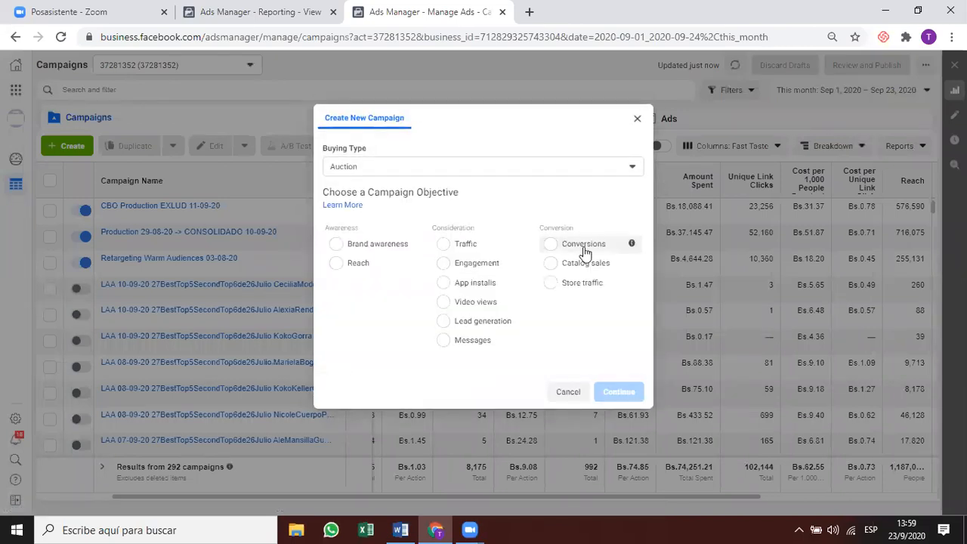
# Create a new campaign with the Conversions objective and Auction buying type.
pyautogui.click(637, 119)
pyautogui.click(597, 248)
pyautogui.click(482, 135)
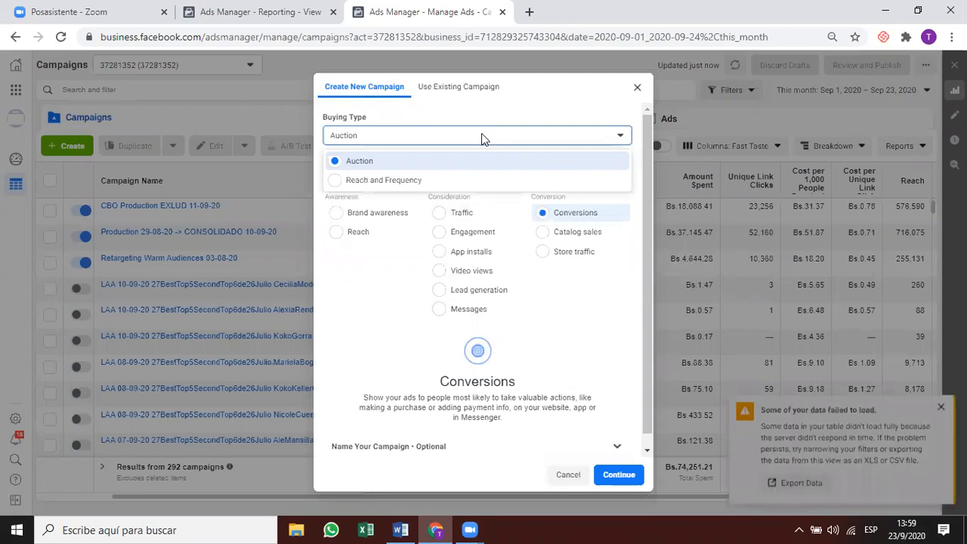
pyautogui.click(482, 134)
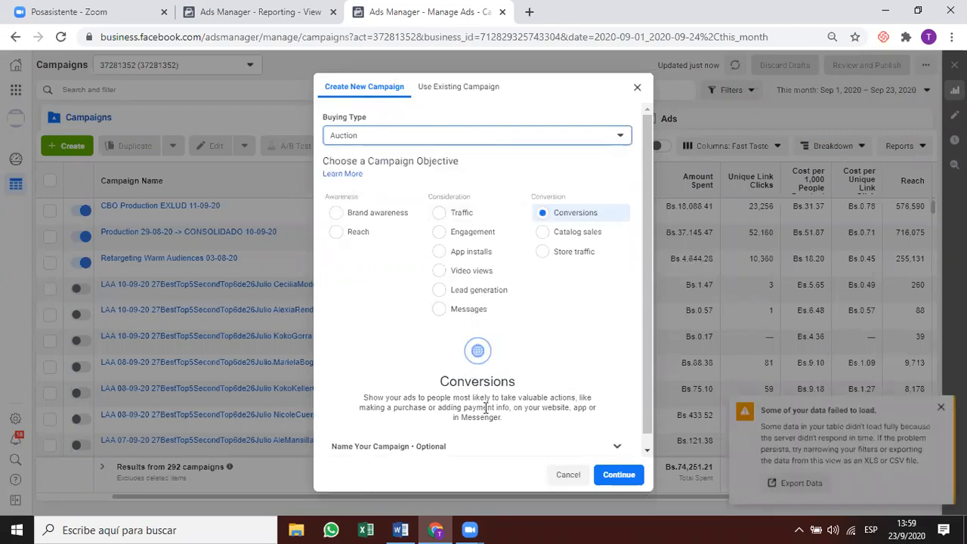
# Expand the Name Your Campaign section to show campaign, ad set and ad name fields.
pyautogui.scroll(-1, 486, 408)
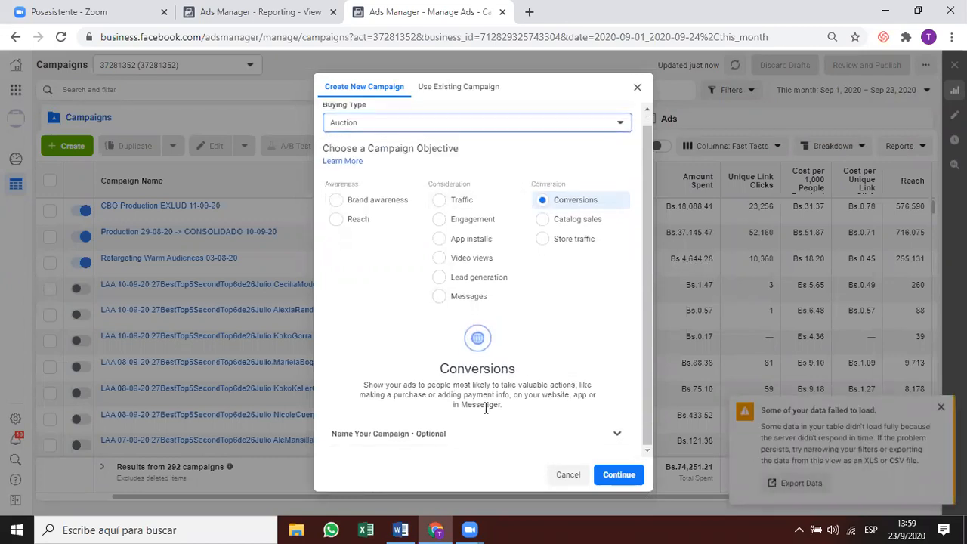
pyautogui.click(617, 432)
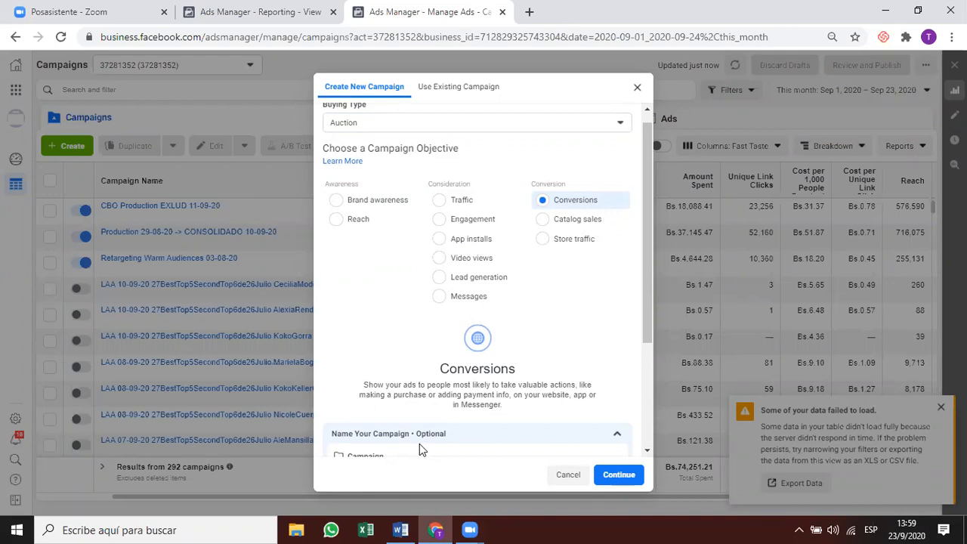
pyautogui.scroll(-1, 420, 444)
pyautogui.scroll(-2, 644, 350)
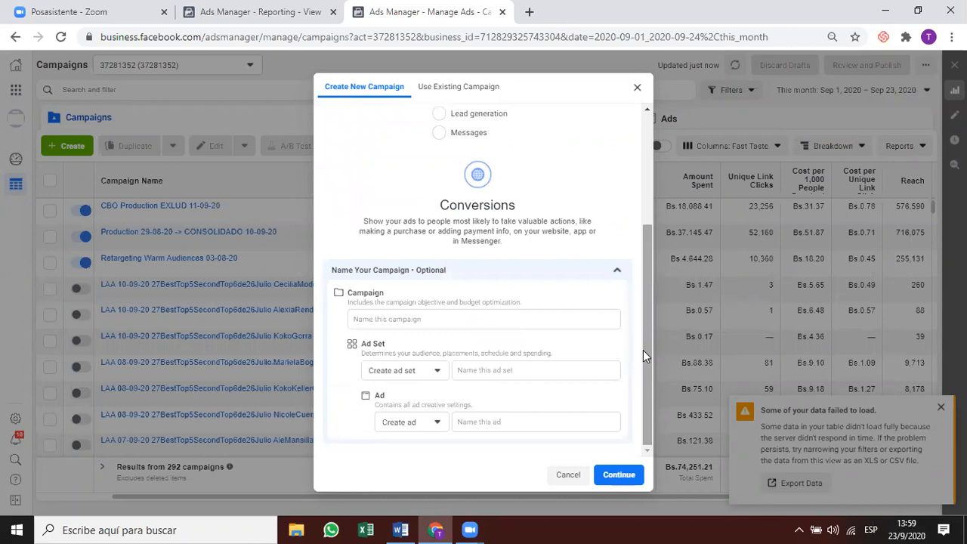
# Name the campaign 'New Targeted Campaign' and continue to create it.
pyautogui.click(548, 318)
pyautogui.write('N')
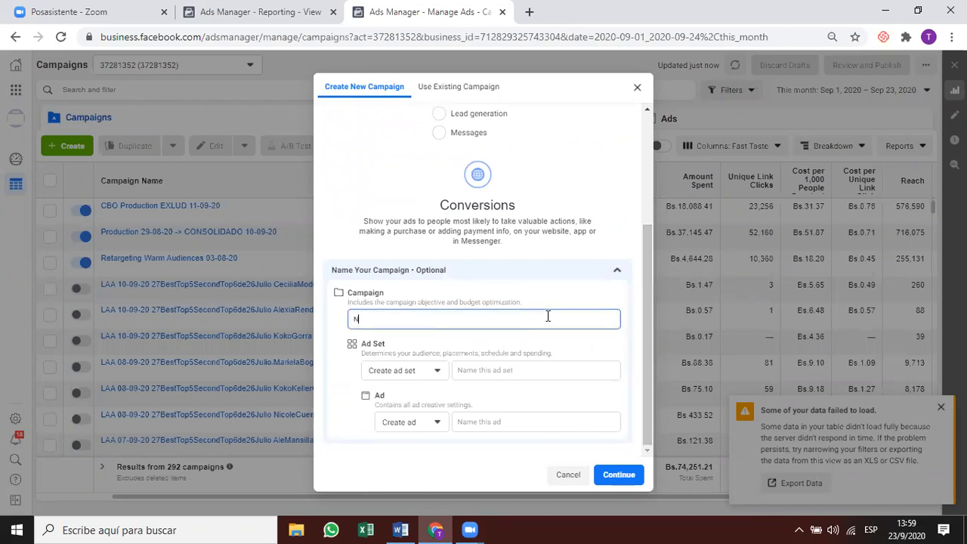
pyautogui.write('ew Capma')
pyautogui.press('BackSpace')
pyautogui.press('BackSpace')
pyautogui.press('BackSpace')
pyautogui.press('BackSpace')
pyautogui.write('Targeted Campaign')
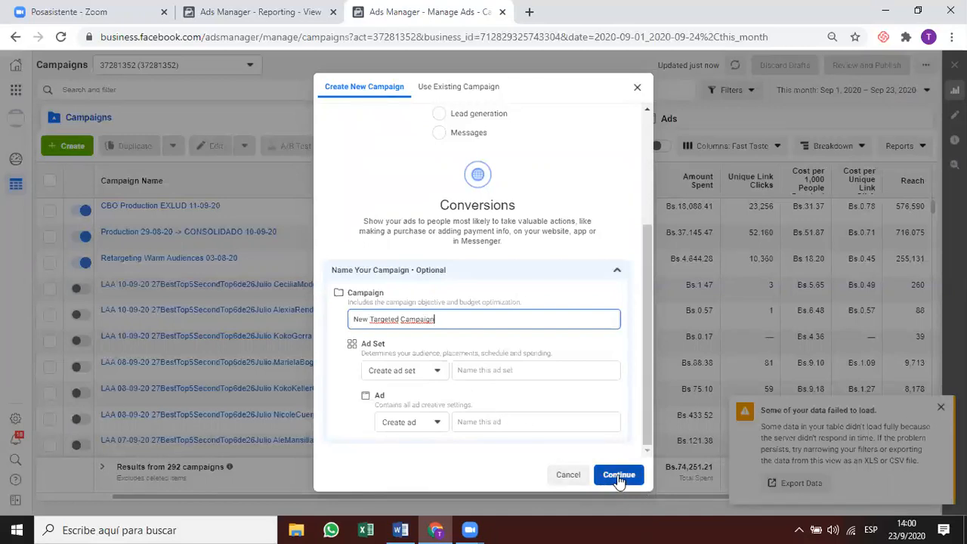
pyautogui.scroll(3, 594, 371)
pyautogui.scroll(-3, 594, 389)
pyautogui.click(623, 474)
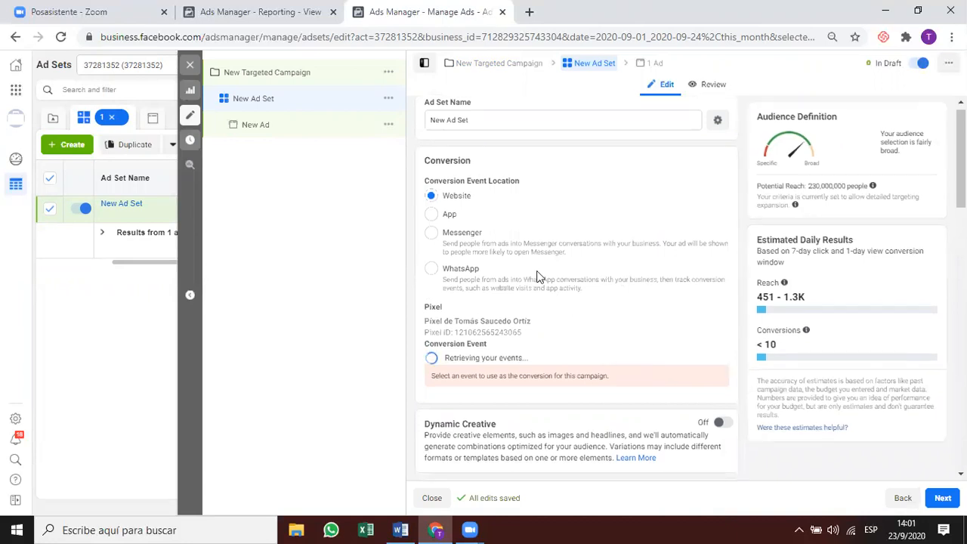
# Scroll the New Ad Set editor to the Audience section targeting United States, ages 18–65+.
pyautogui.scroll(-8, 533, 272)
pyautogui.scroll(1, 487, 240)
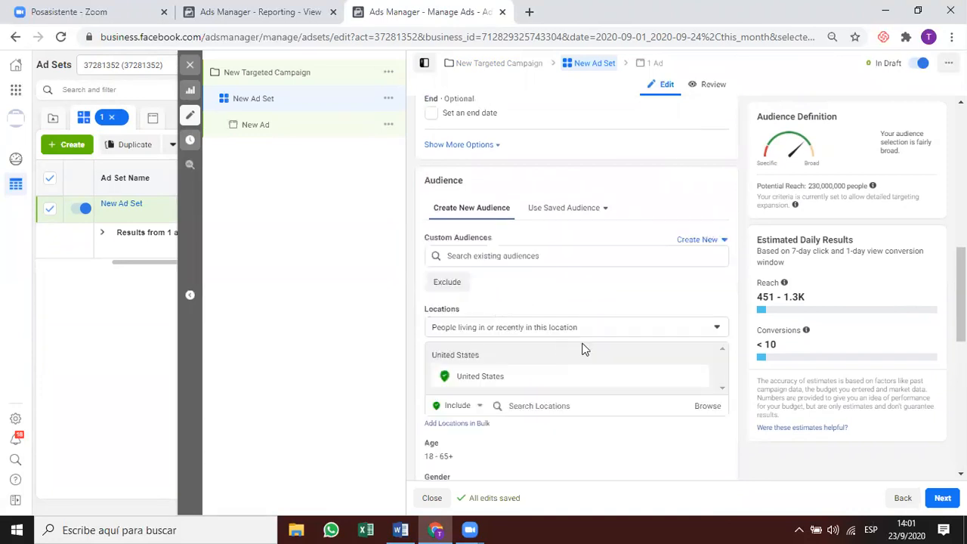
# Remove United States and target only people living in the location.
pyautogui.click(696, 378)
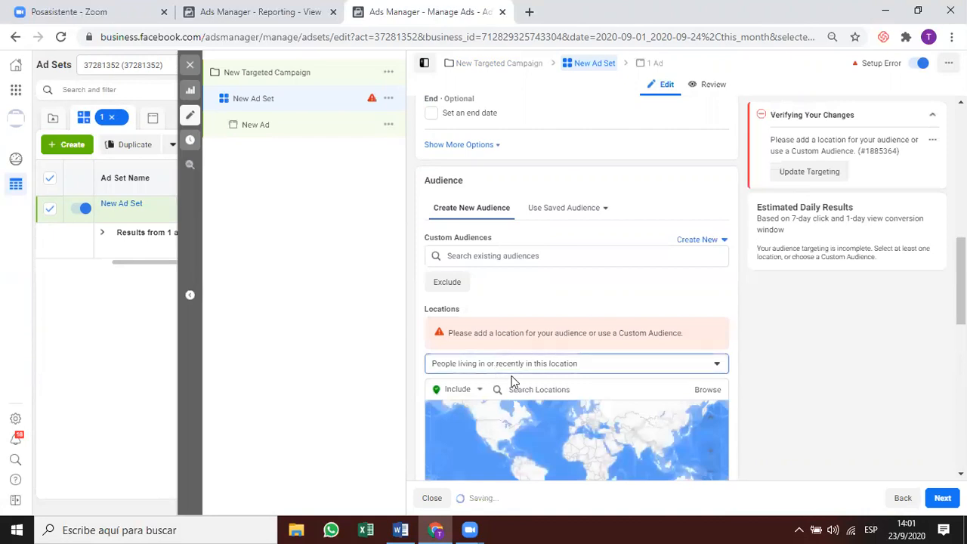
pyautogui.click(512, 372)
pyautogui.click(552, 351)
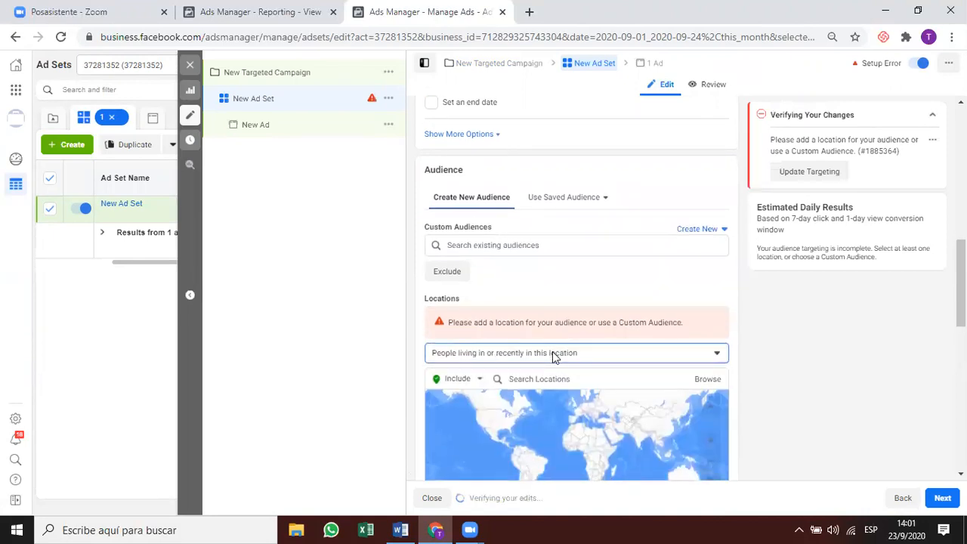
pyautogui.click(553, 353)
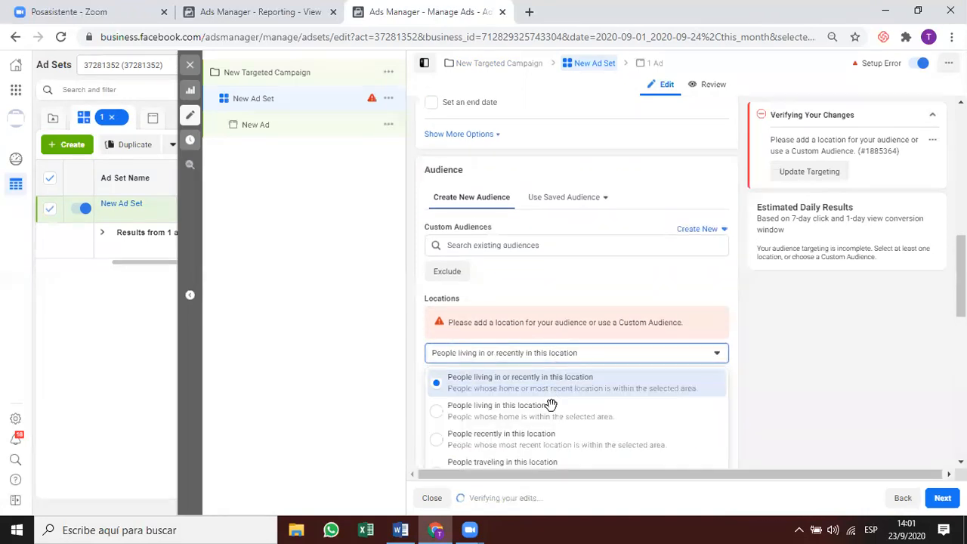
pyautogui.click(551, 405)
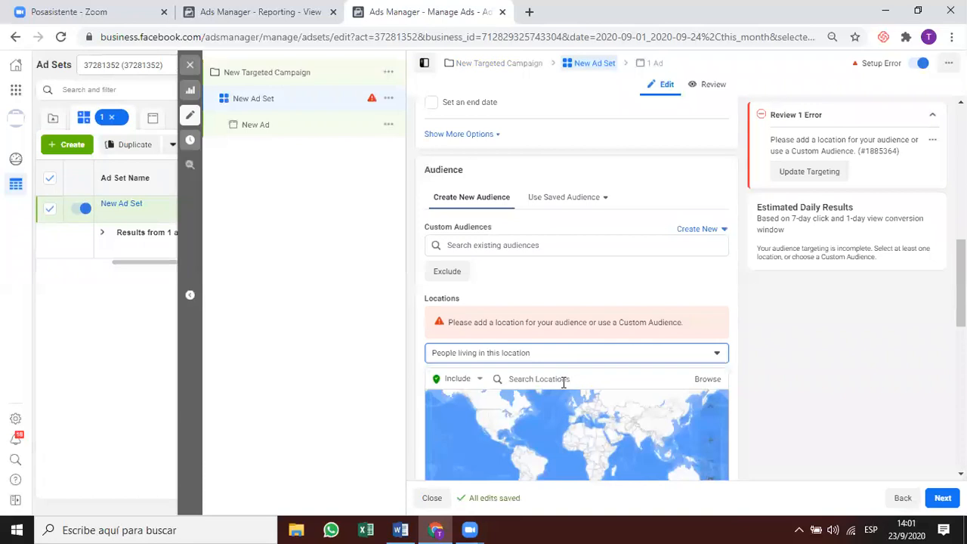
# Add Santa Cruz de la Sierra, Bolivia as the targeted location.
pyautogui.click(563, 381)
pyautogui.write('santa cruz de la sierra')
pyautogui.scroll(-1, 557, 311)
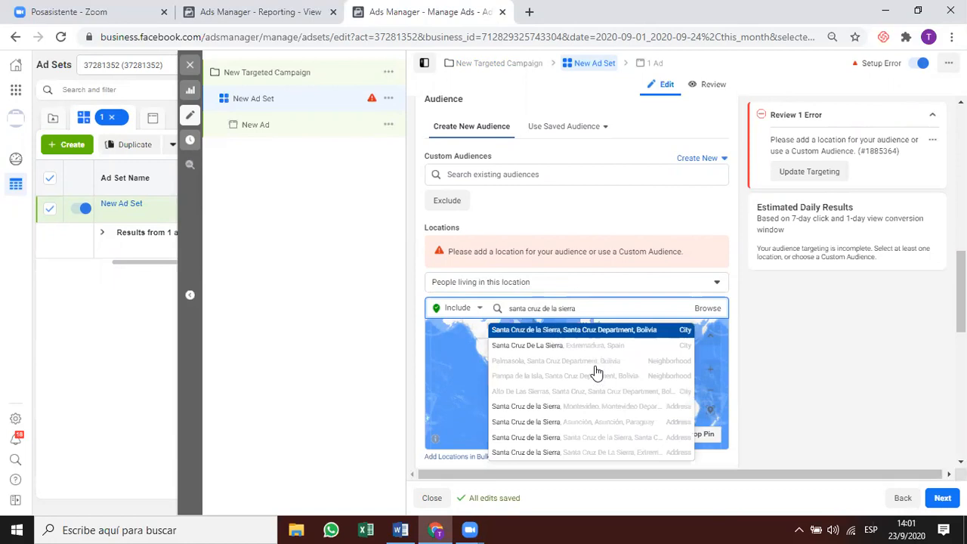
pyautogui.press('Return')
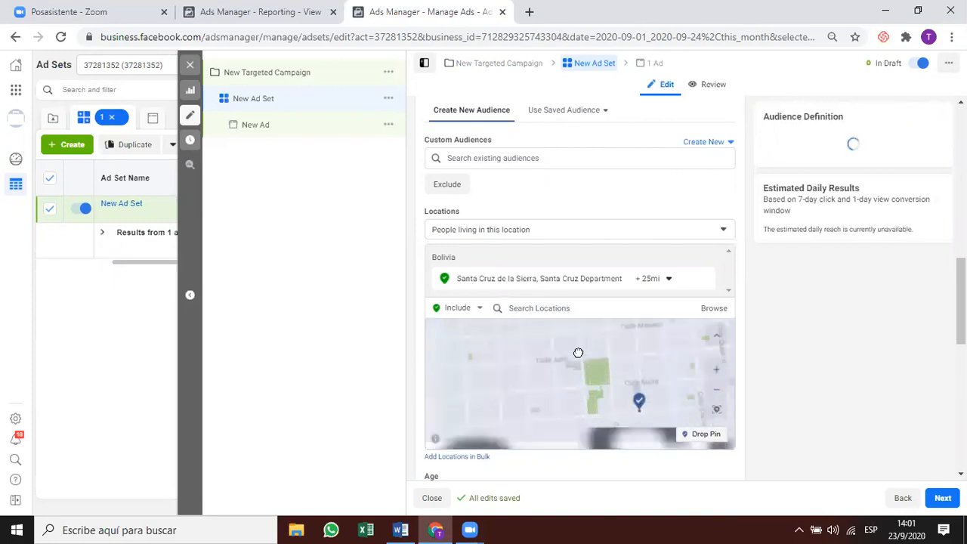
# Change Santa Cruz de la Sierra's radius from 25 to 10 miles.
pyautogui.click(703, 434)
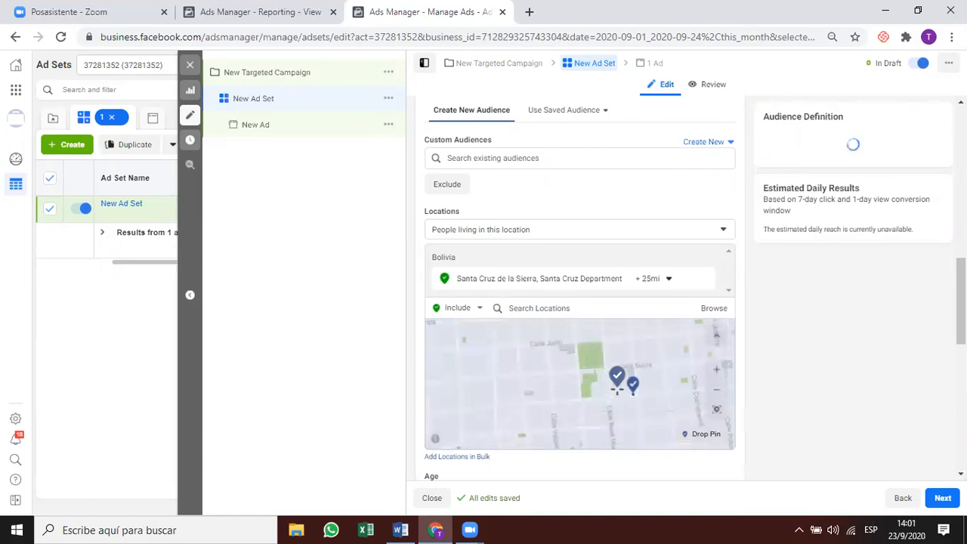
pyautogui.click(619, 388)
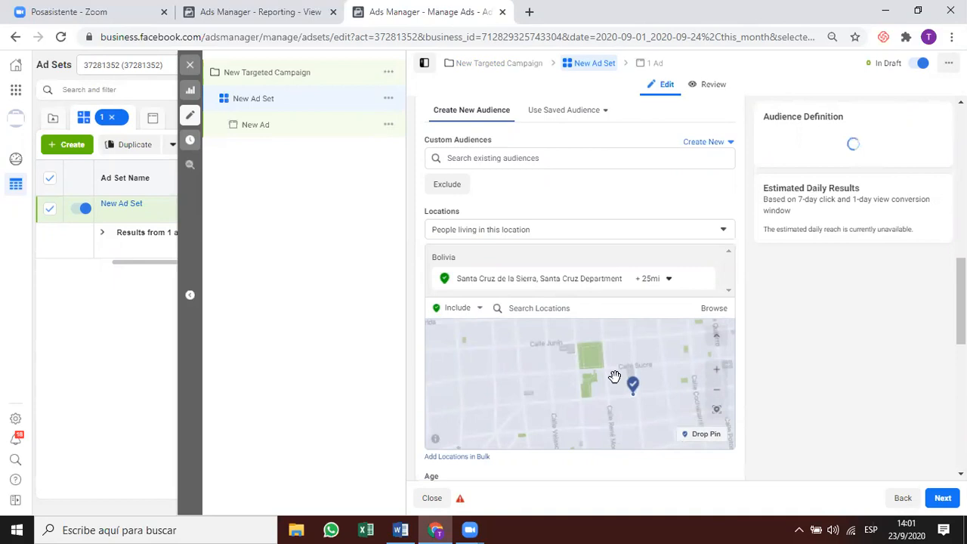
pyautogui.scroll(1, 616, 378)
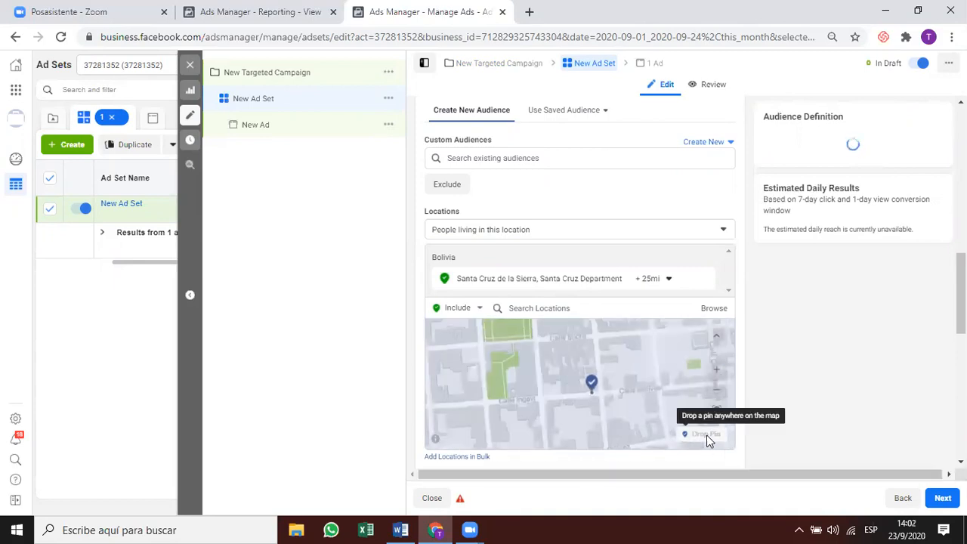
pyautogui.click(653, 280)
pyautogui.moveTo(716, 349); pyautogui.dragTo(696, 351)
pyautogui.write('10')
pyautogui.press('Return')
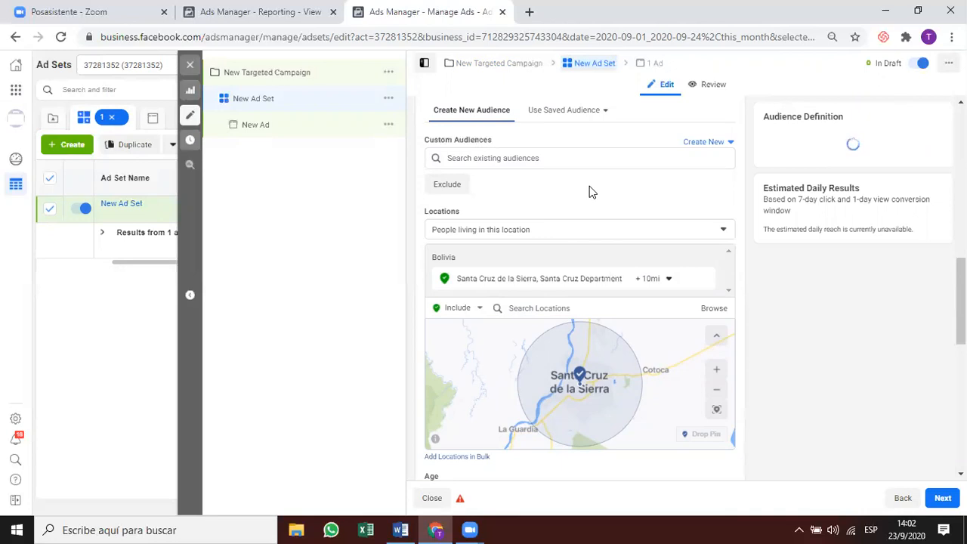
# Recheck the 10-mile radius and zoom the location map.
pyautogui.click(654, 281)
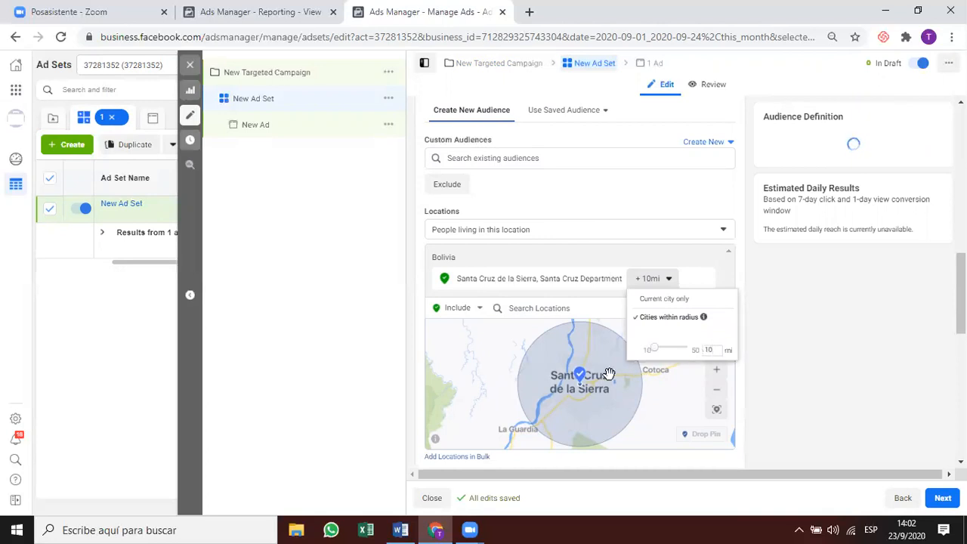
pyautogui.doubleClick(717, 349)
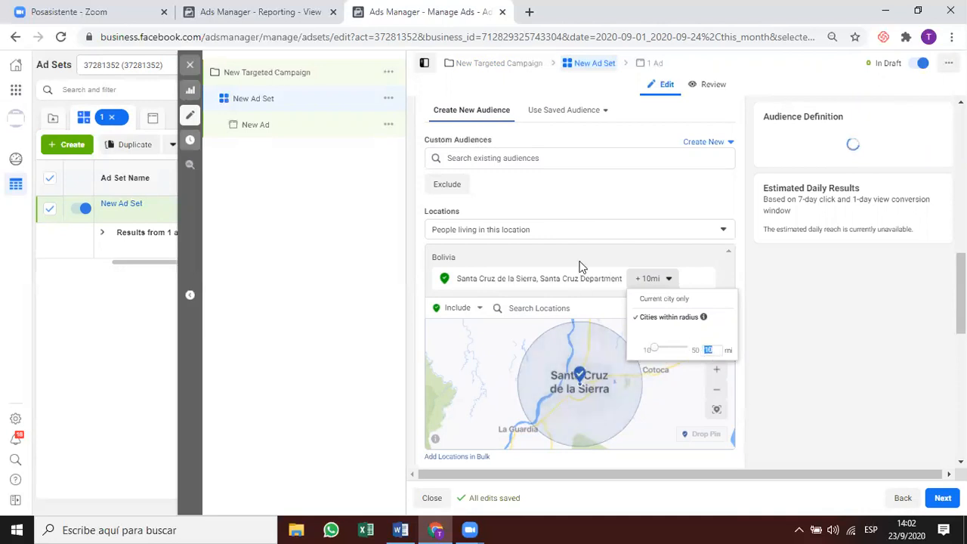
pyautogui.click(594, 297)
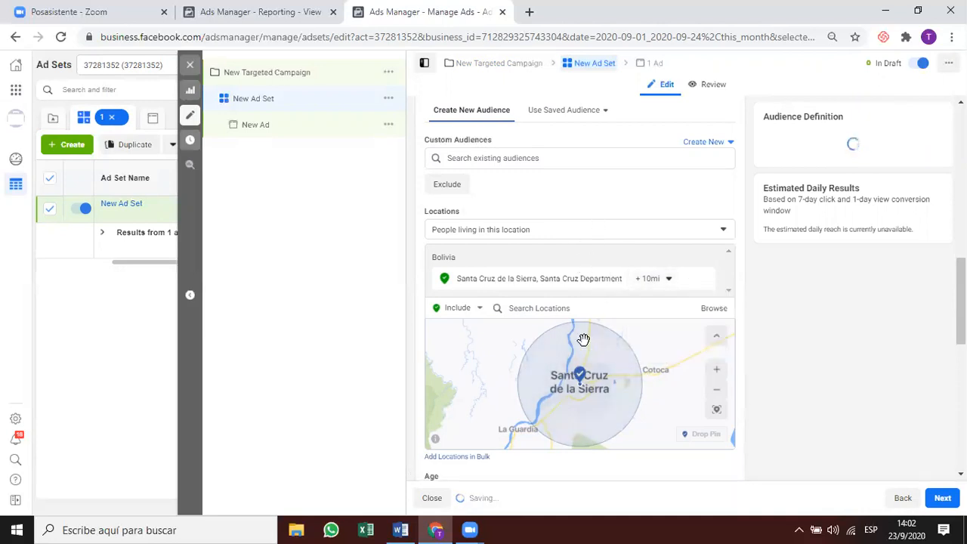
pyautogui.scroll(1, 573, 384)
pyautogui.scroll(4, 566, 399)
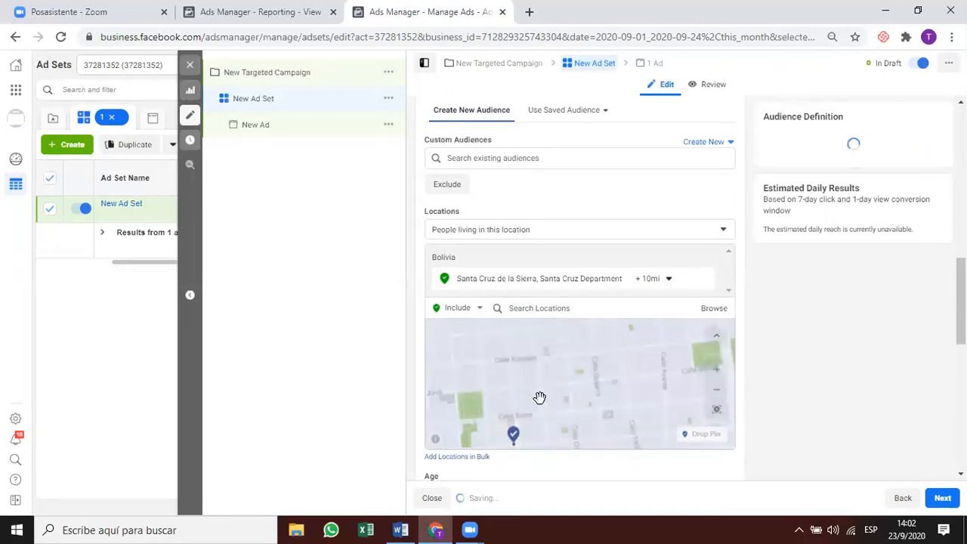
pyautogui.scroll(-3, 544, 389)
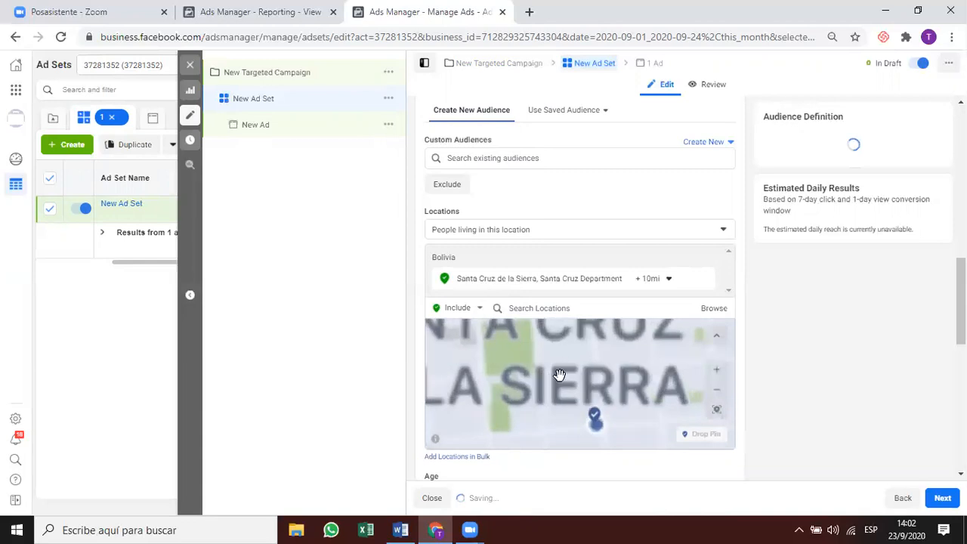
pyautogui.scroll(3, 615, 417)
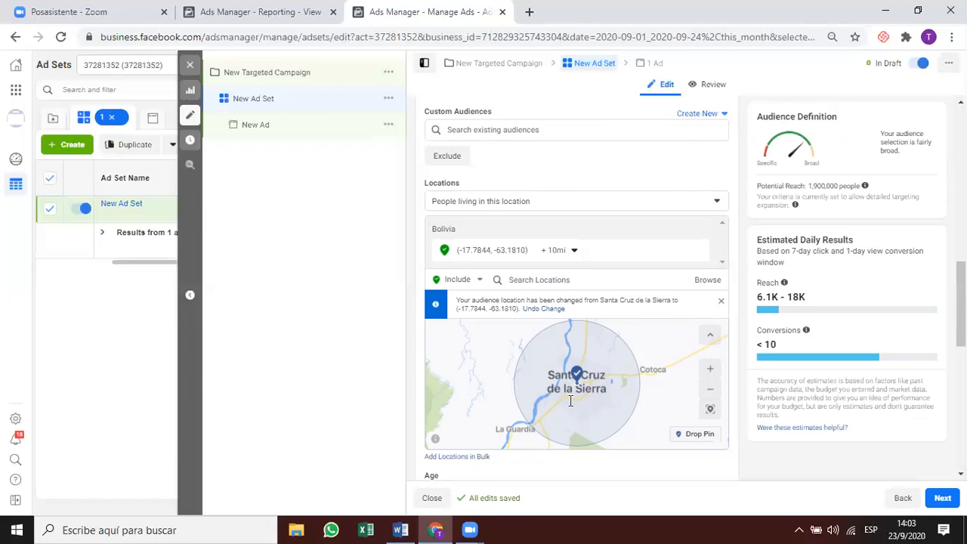
# Zoom and pan the location map to bring the dropped pin back into view.
pyautogui.scroll(3, 570, 400)
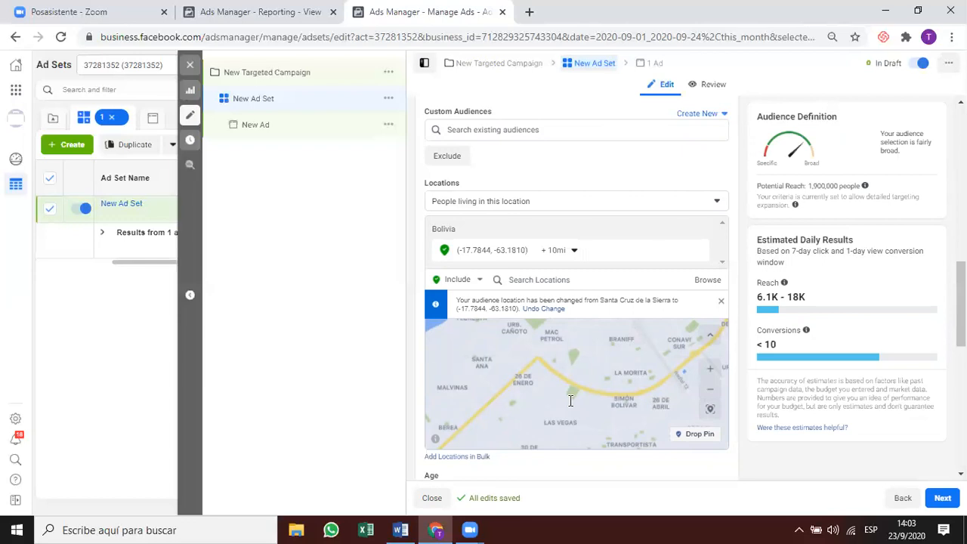
pyautogui.scroll(-5, 583, 371)
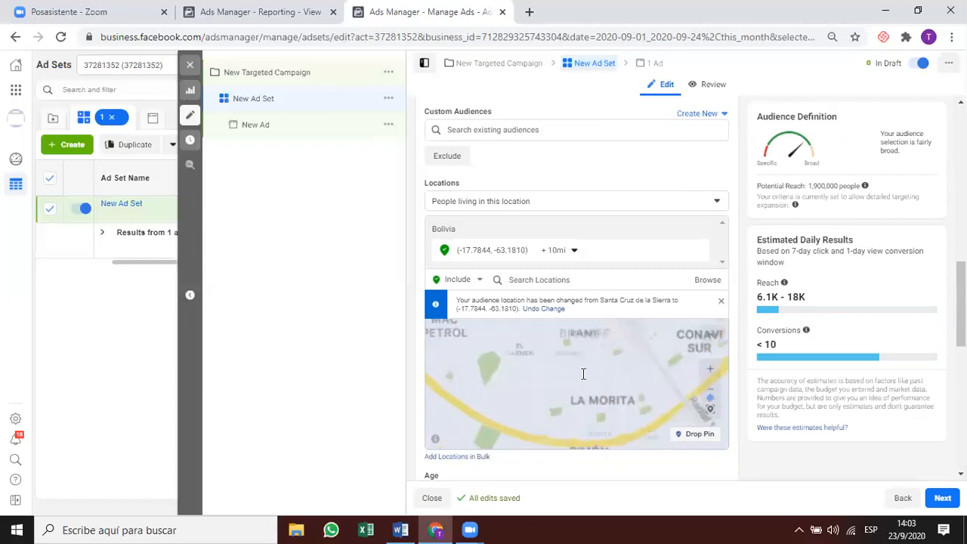
pyautogui.scroll(2, 586, 366)
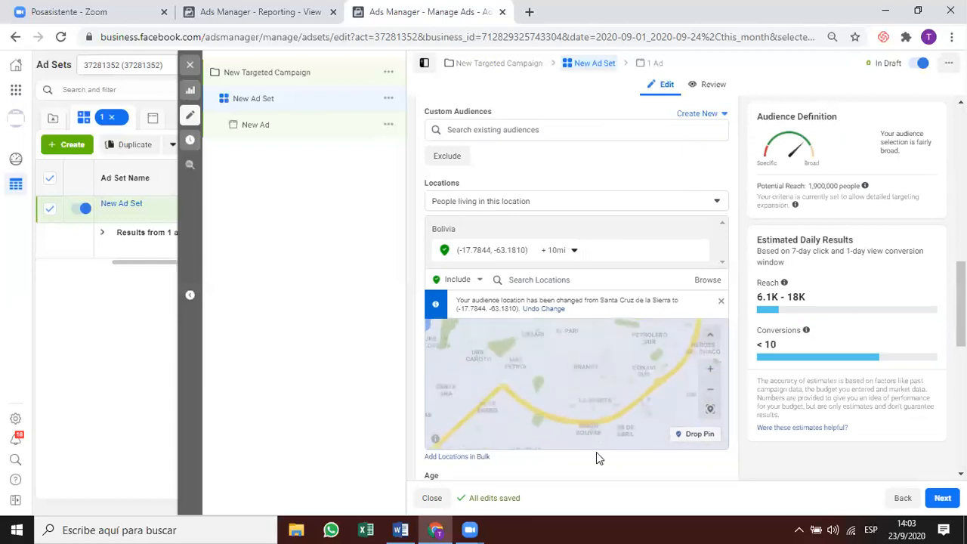
pyautogui.moveTo(597, 457); pyautogui.dragTo(591, 421)
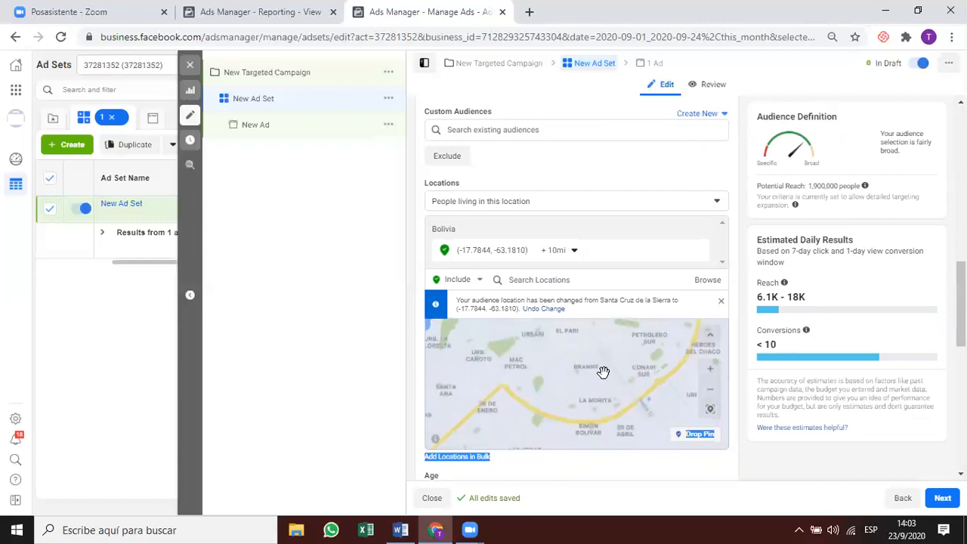
pyautogui.moveTo(605, 352); pyautogui.dragTo(598, 411)
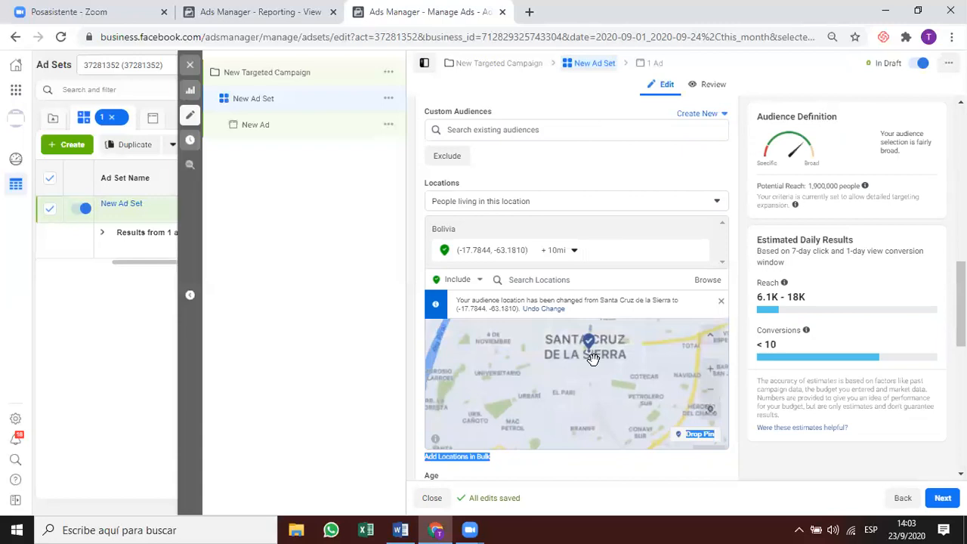
pyautogui.scroll(5, 594, 352)
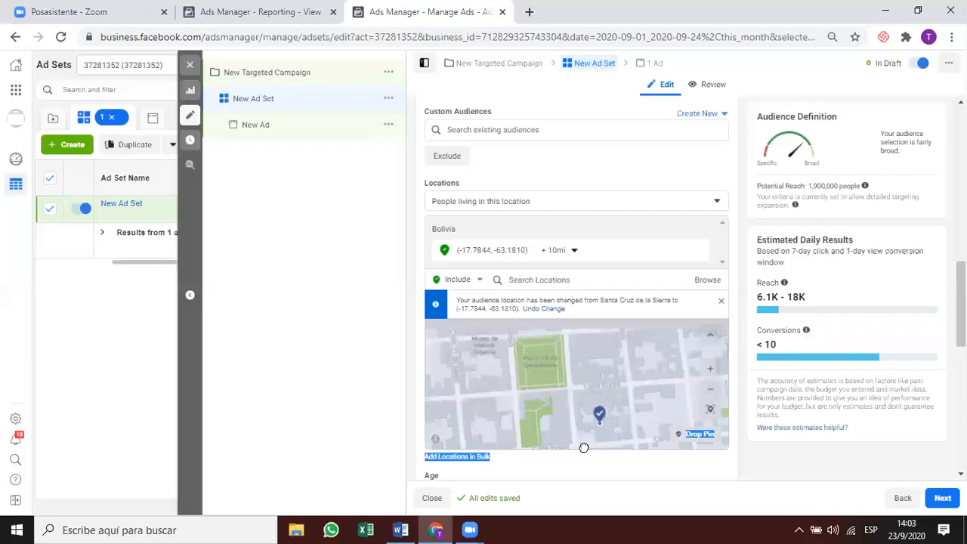
# Remove the extra dropped location and set the pinned point's radius to 4 miles.
pyautogui.click(538, 357)
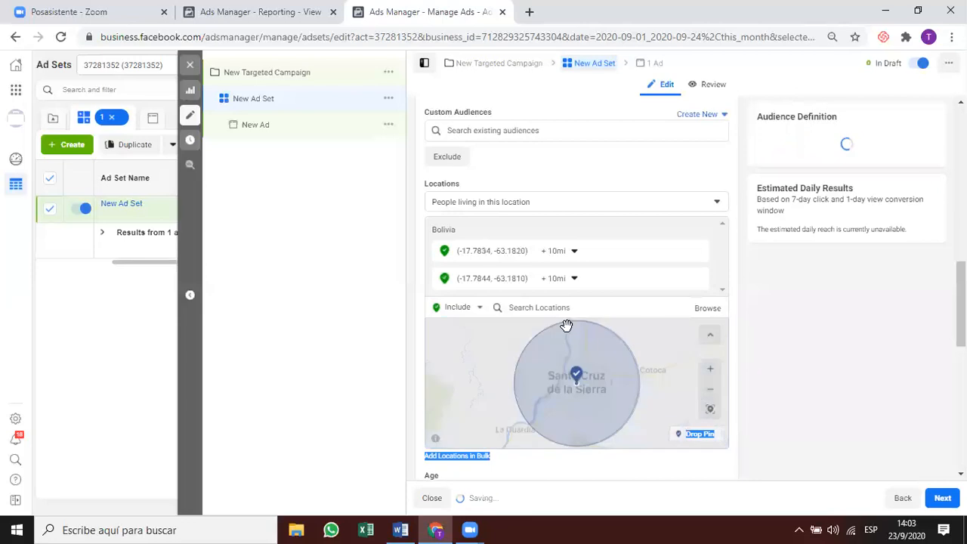
pyautogui.click(569, 279)
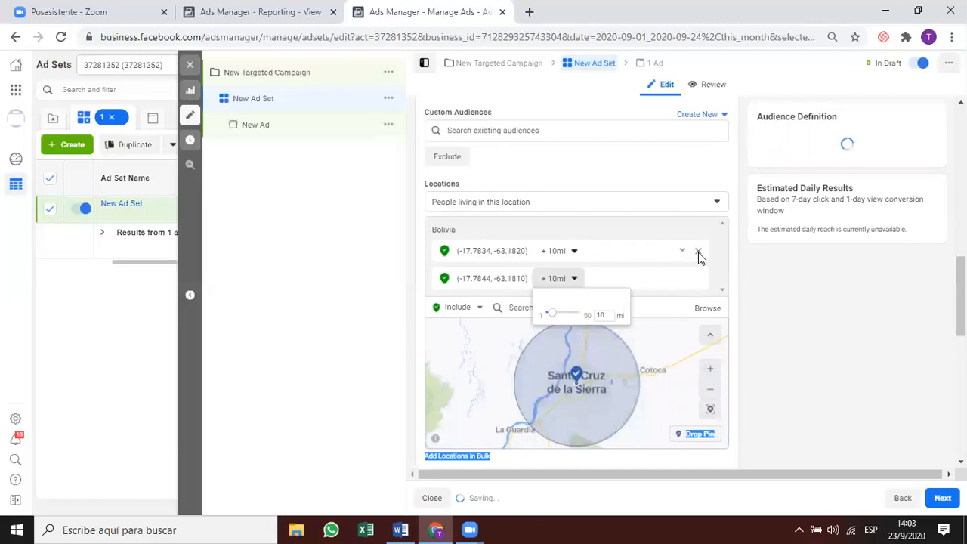
pyautogui.click(698, 252)
pyautogui.moveTo(597, 290); pyautogui.dragTo(609, 293)
pyautogui.write('4')
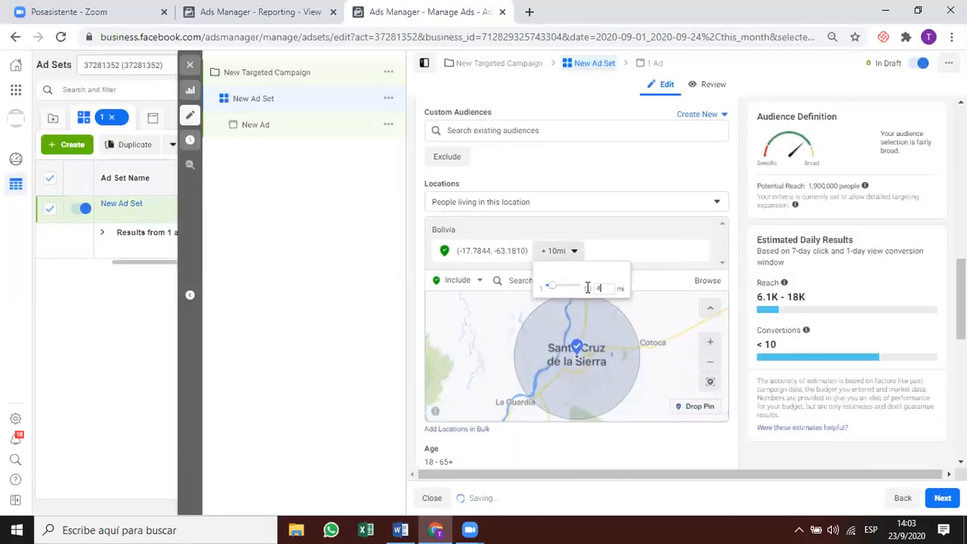
pyautogui.press('Return')
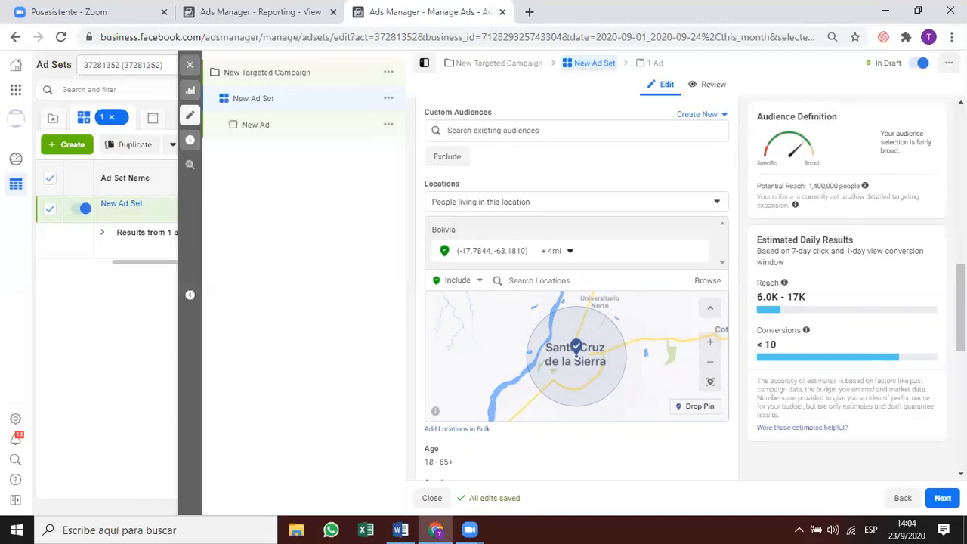
# Scroll the ad set editor back up to the Audience section.
pyautogui.moveTo(961, 307); pyautogui.dragTo(743, 280)
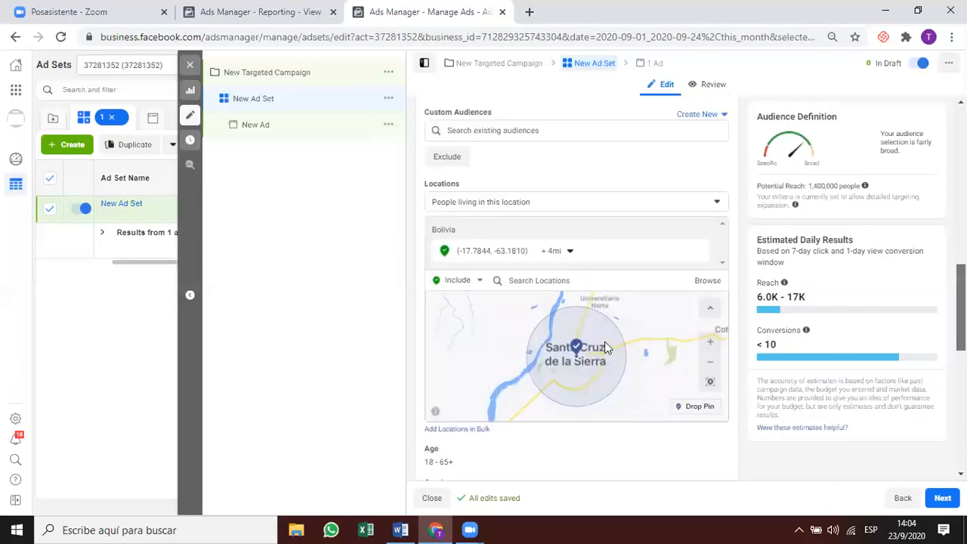
pyautogui.scroll(2, 597, 355)
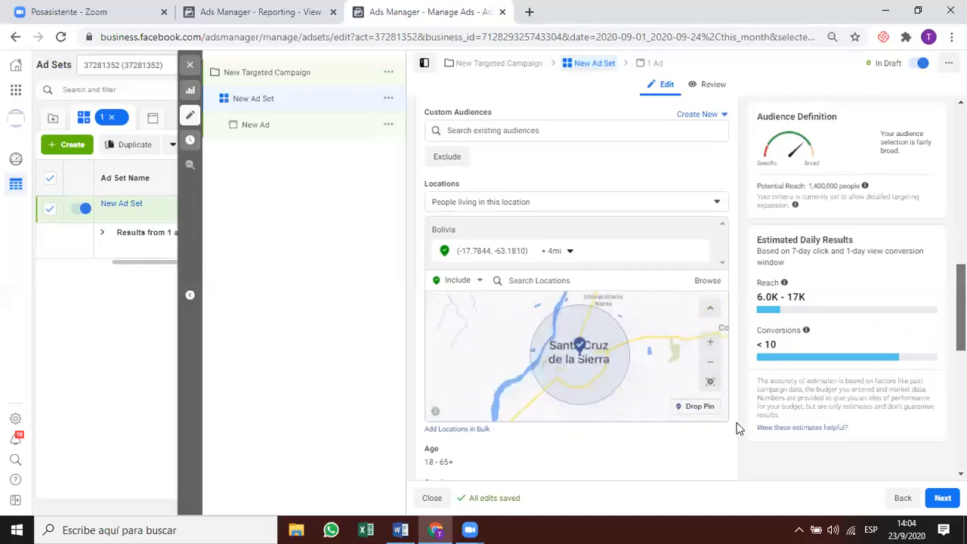
pyautogui.scroll(-6, 663, 407)
pyautogui.scroll(4, 663, 407)
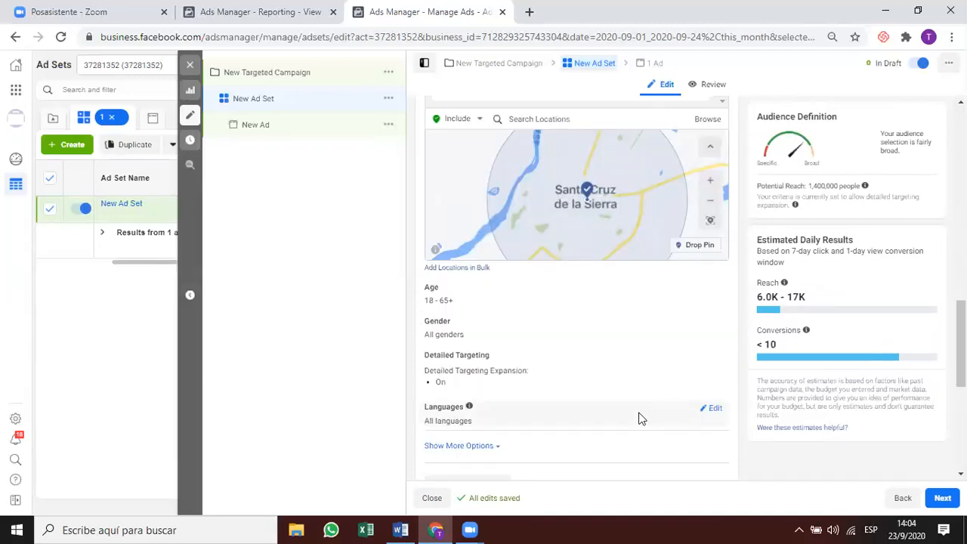
pyautogui.scroll(-1, 586, 395)
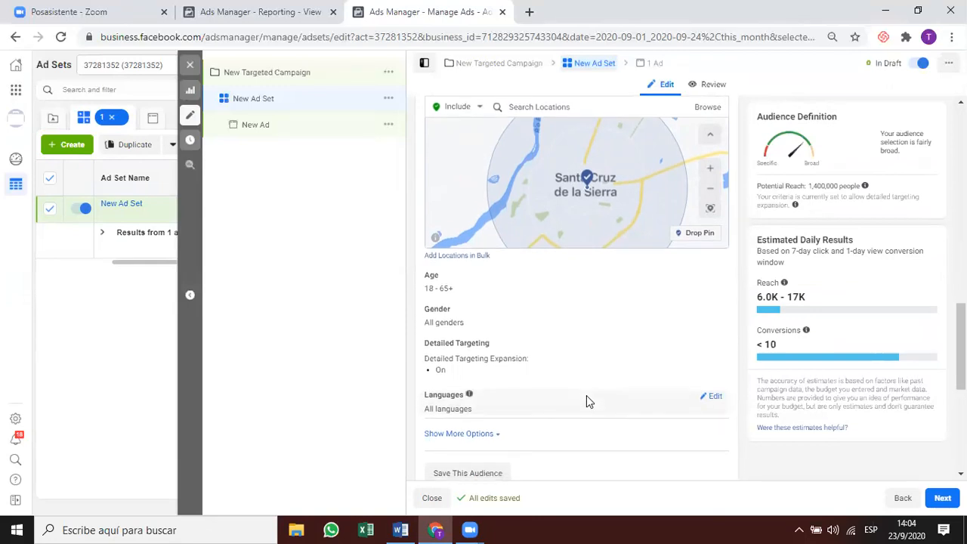
pyautogui.scroll(-1, 587, 395)
pyautogui.scroll(-1, 594, 421)
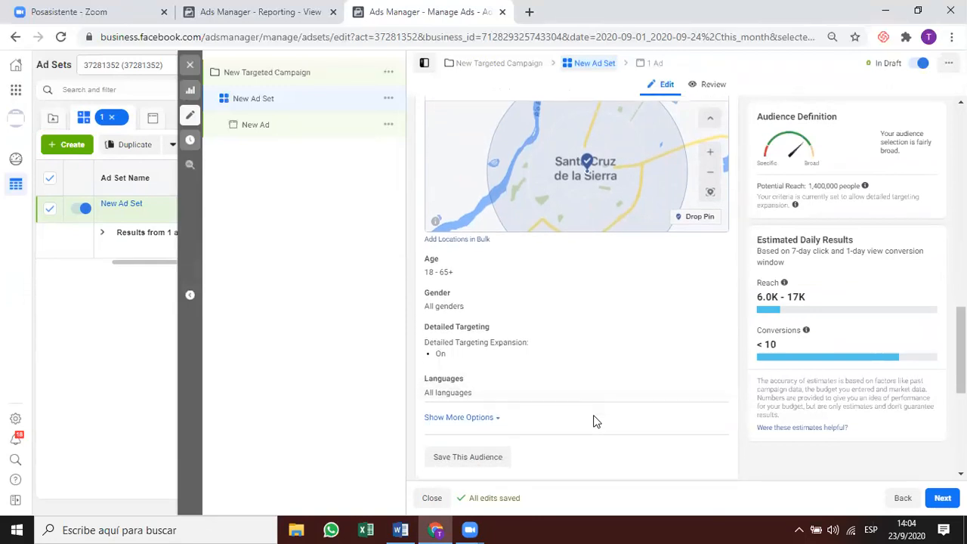
pyautogui.scroll(-4, 594, 421)
pyautogui.scroll(4, 607, 401)
pyautogui.scroll(3, 603, 402)
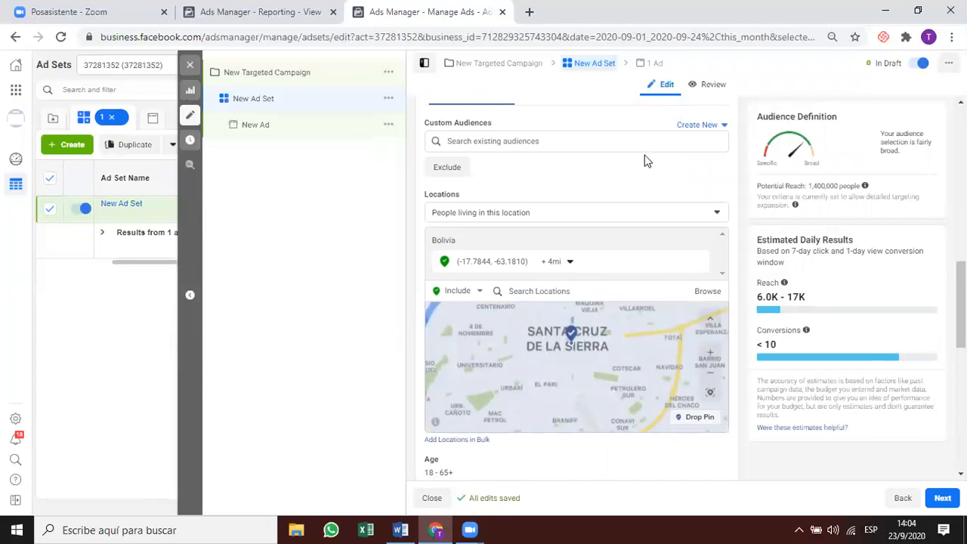
pyautogui.scroll(1, 505, 149)
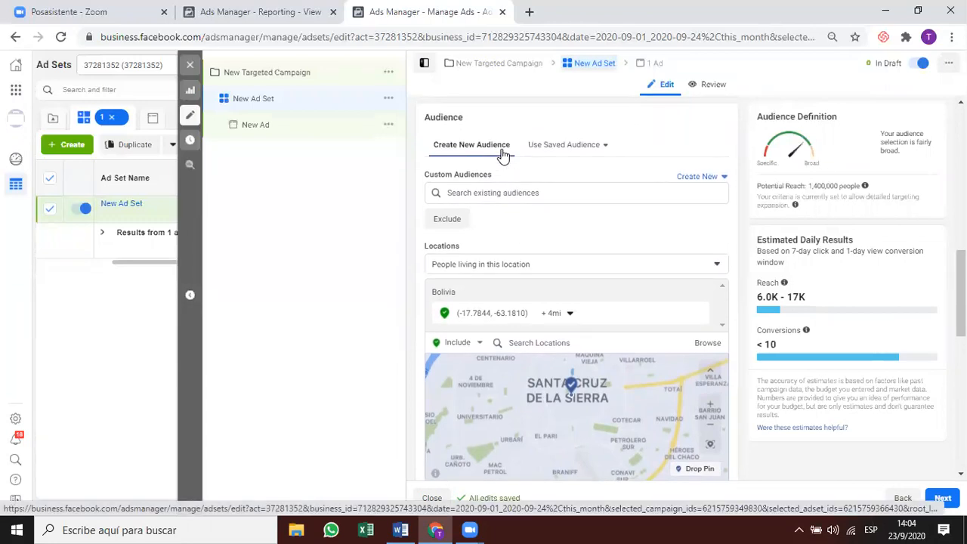
# Search custom audiences for '10 second' and filter the results to Lookalike audiences.
pyautogui.click(695, 179)
pyautogui.click(554, 194)
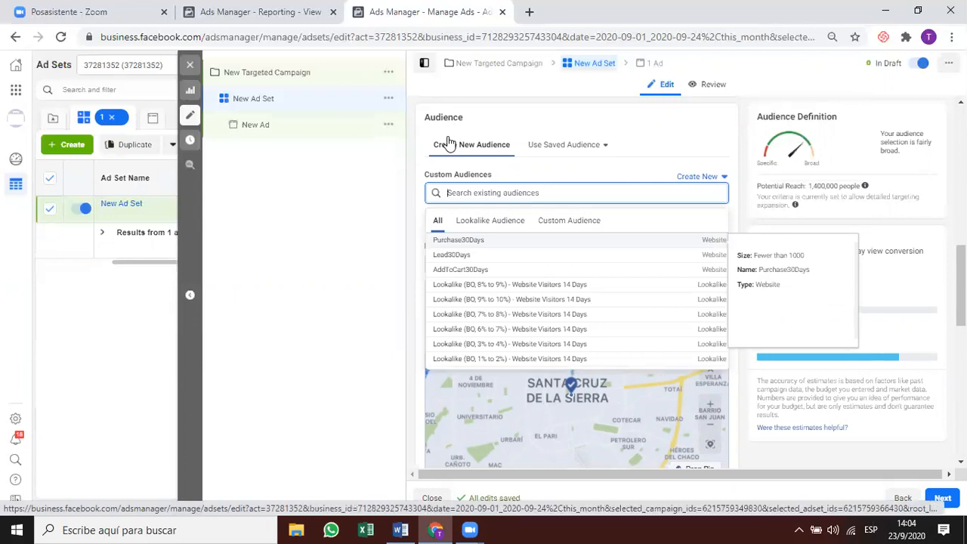
pyautogui.write('w')
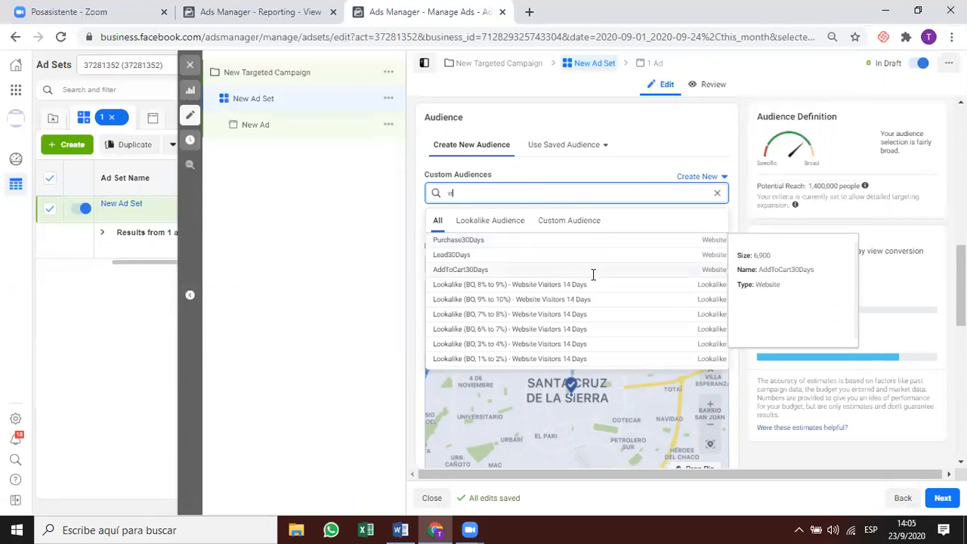
pyautogui.write('v')
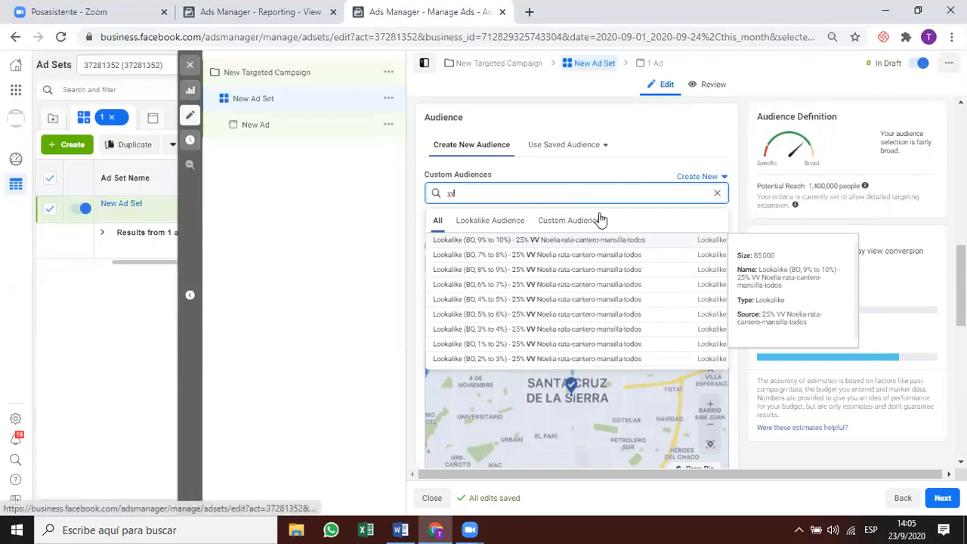
pyautogui.press('BackSpace')
pyautogui.press('BackSpace')
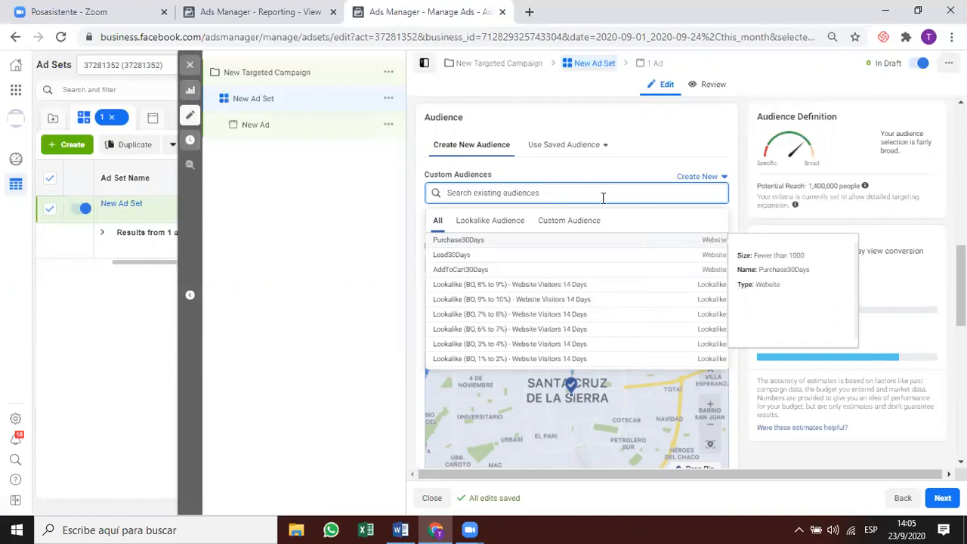
pyautogui.write('10')
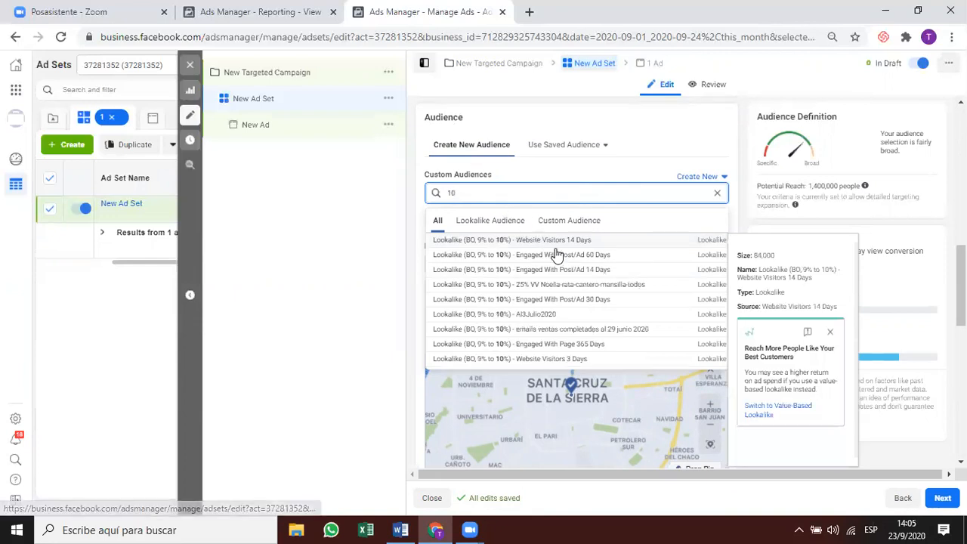
pyautogui.write('se.')
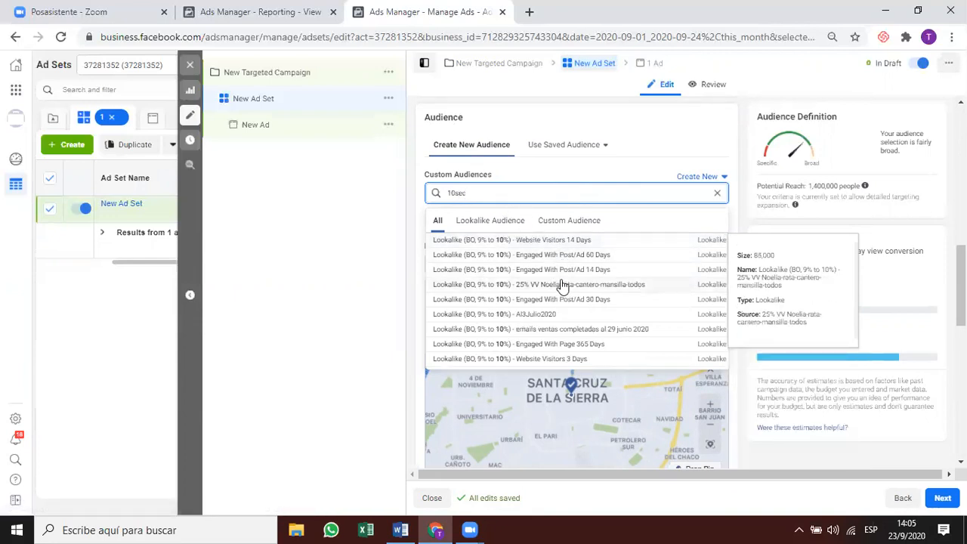
pyautogui.press('BackSpace')
pyautogui.press('BackSpace')
pyautogui.press('BackSpace')
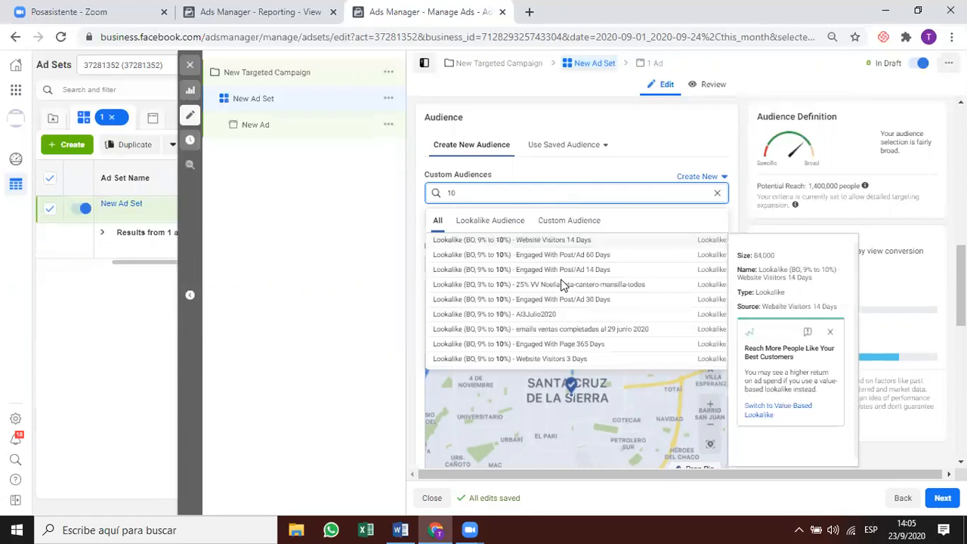
pyautogui.click(486, 220)
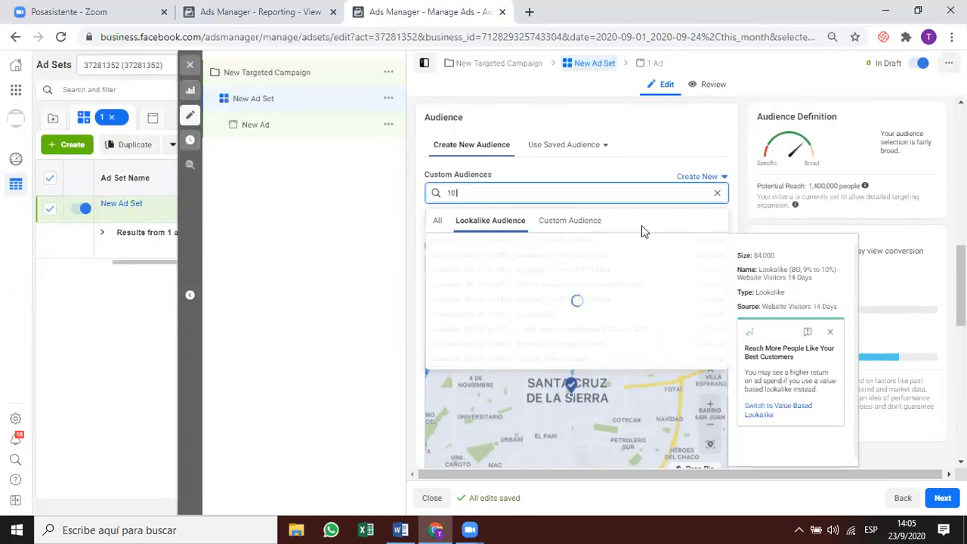
pyautogui.write('second')
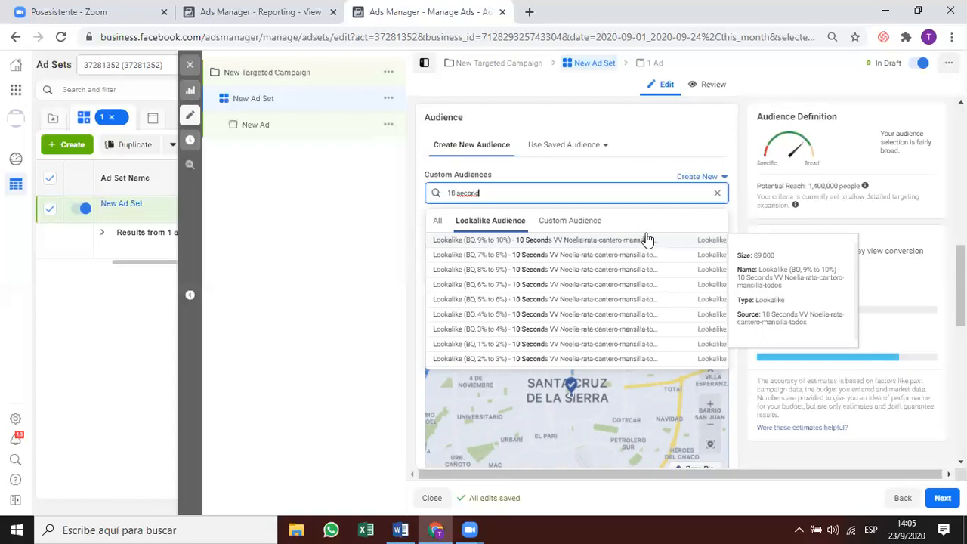
# Add the BO 9%–10% and 8%–9% lookalike audiences, checking ad set names in the report.
pyautogui.click(535, 241)
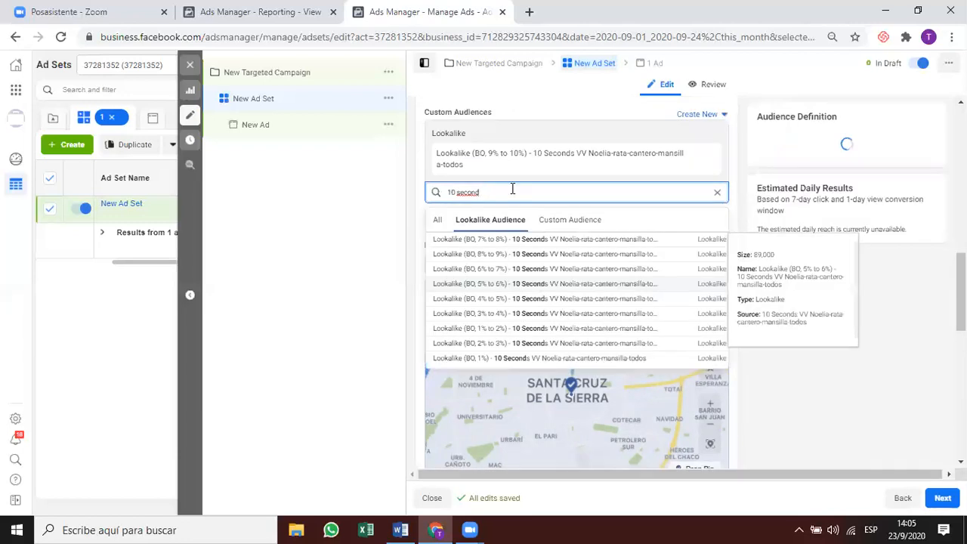
pyautogui.click(533, 255)
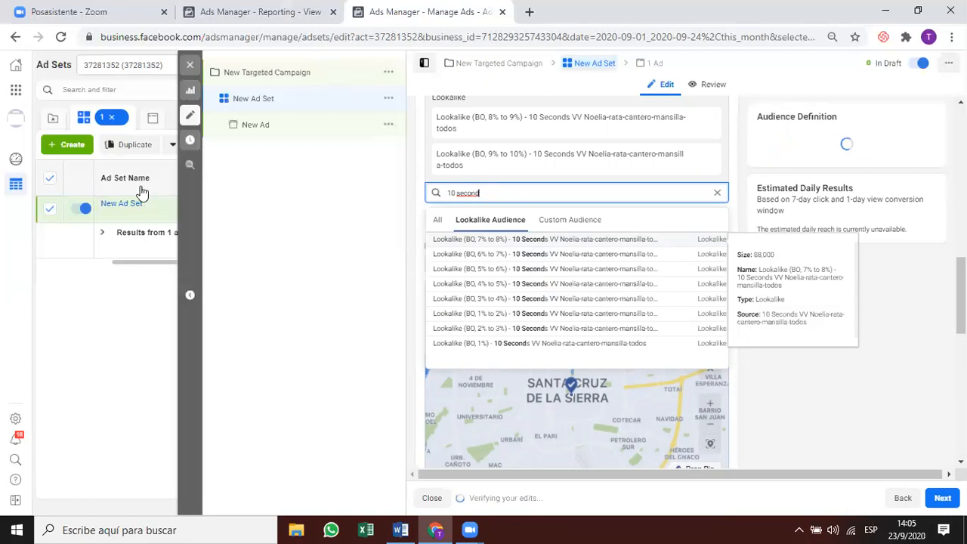
pyautogui.hotkey('ctrl', 'shift', 'Tab')
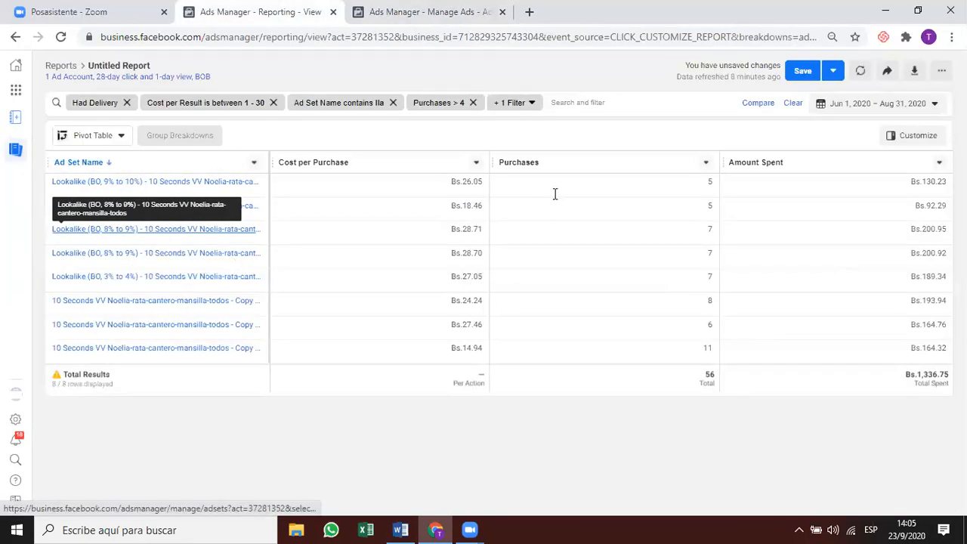
pyautogui.hotkey('ctrl', 'Tab')
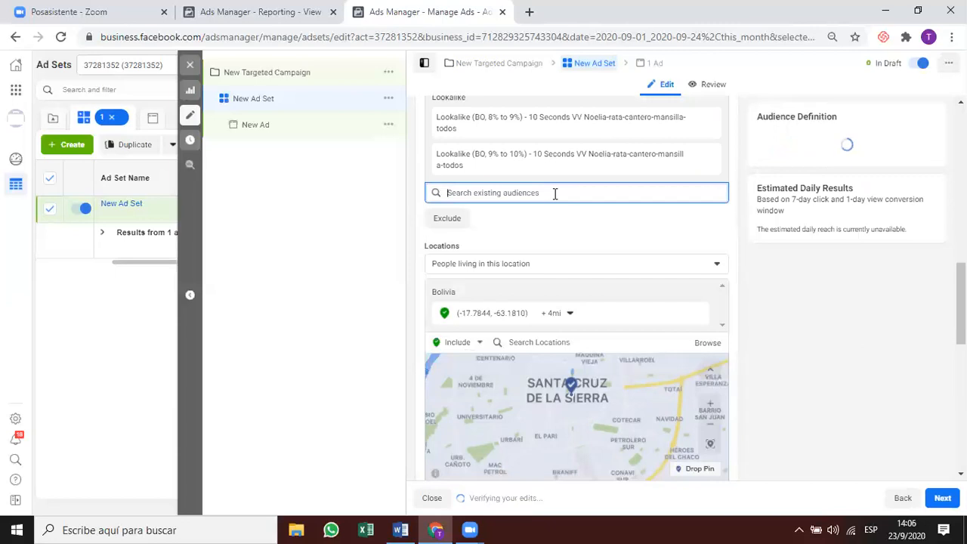
# Clear the audience search box and scroll up to Custom Audiences.
pyautogui.write('10 secon')
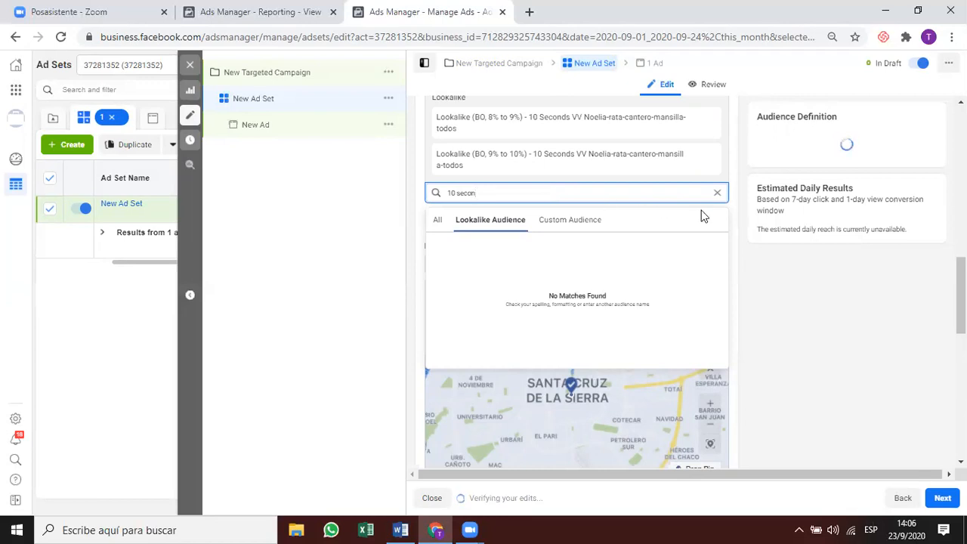
pyautogui.click(717, 193)
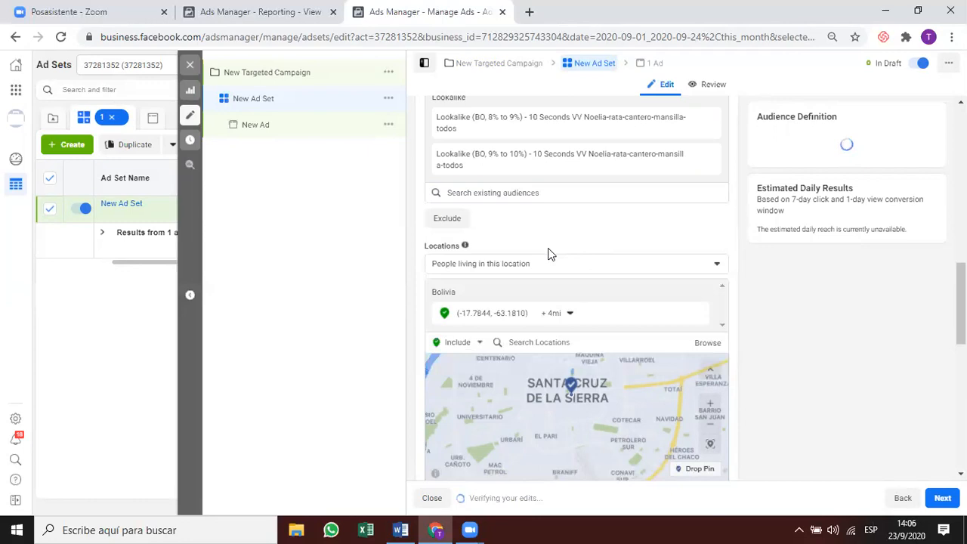
pyautogui.scroll(1, 551, 255)
pyautogui.scroll(3, 551, 254)
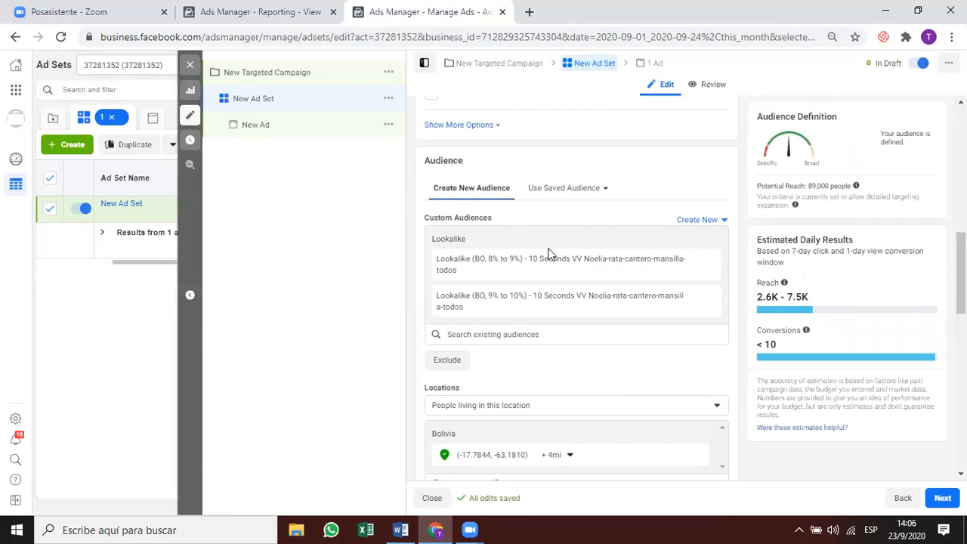
pyautogui.scroll(4, 549, 254)
# Copy the 8% to 9% lookalike audience's name and paste it as the ad set name.
pyautogui.scroll(-4, 539, 249)
pyautogui.tripleClick(551, 265)
pyautogui.hotkey('ctrl', 'c')
pyautogui.scroll(10, 524, 244)
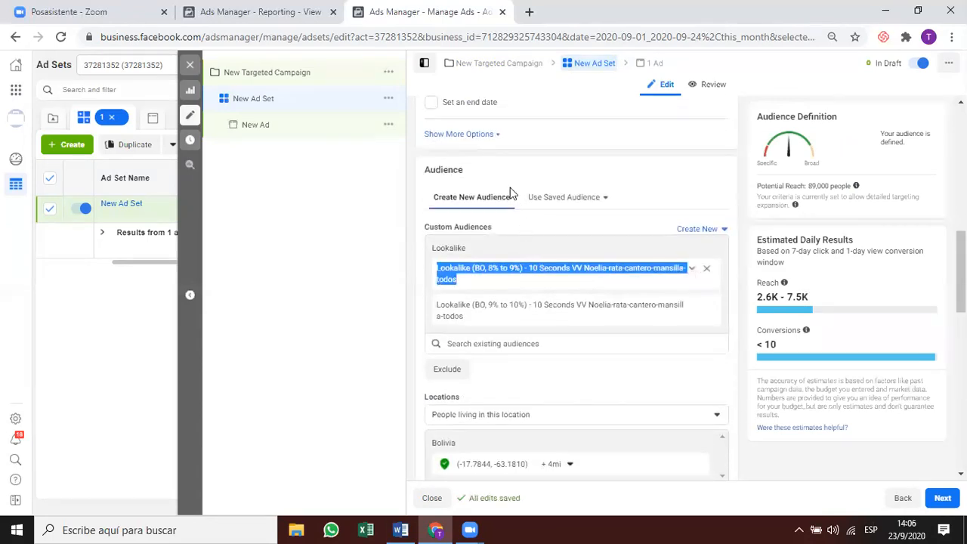
pyautogui.tripleClick(454, 128)
pyautogui.hotkey('ctrl', 'v')
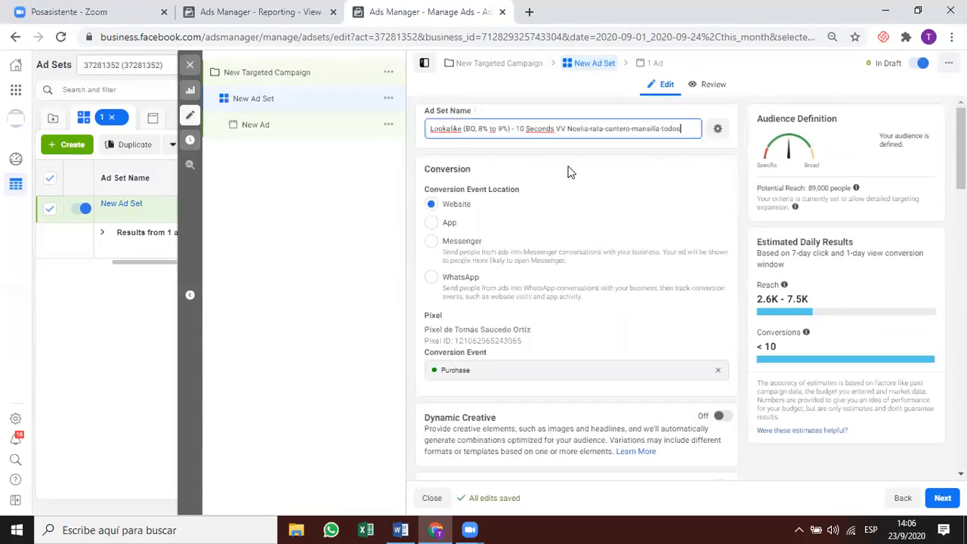
pyautogui.click(568, 171)
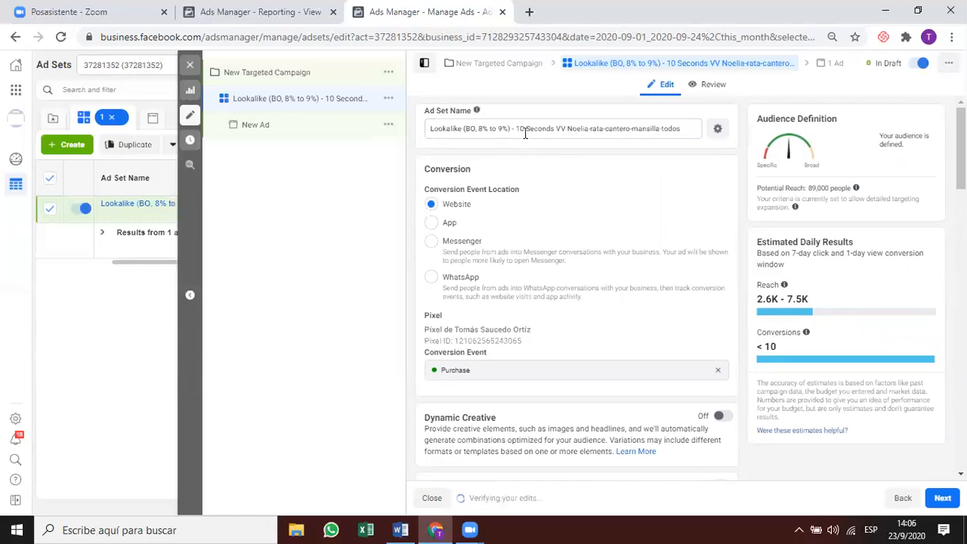
# Replace the ad set name with '8 to 9 / 9 to 10'.
pyautogui.moveTo(678, 129); pyautogui.dragTo(379, 134)
pyautogui.hotkey('ctrl', 'c')
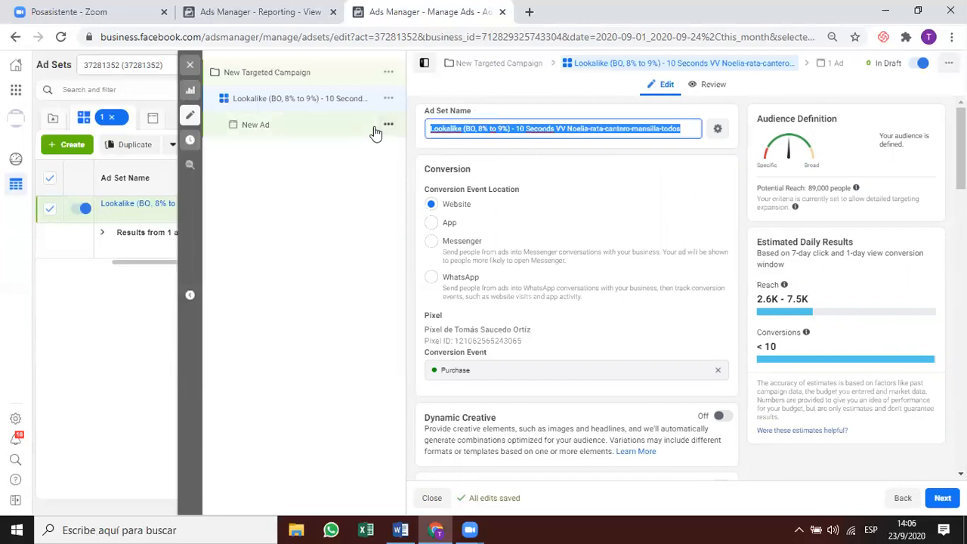
pyautogui.write('8 to')
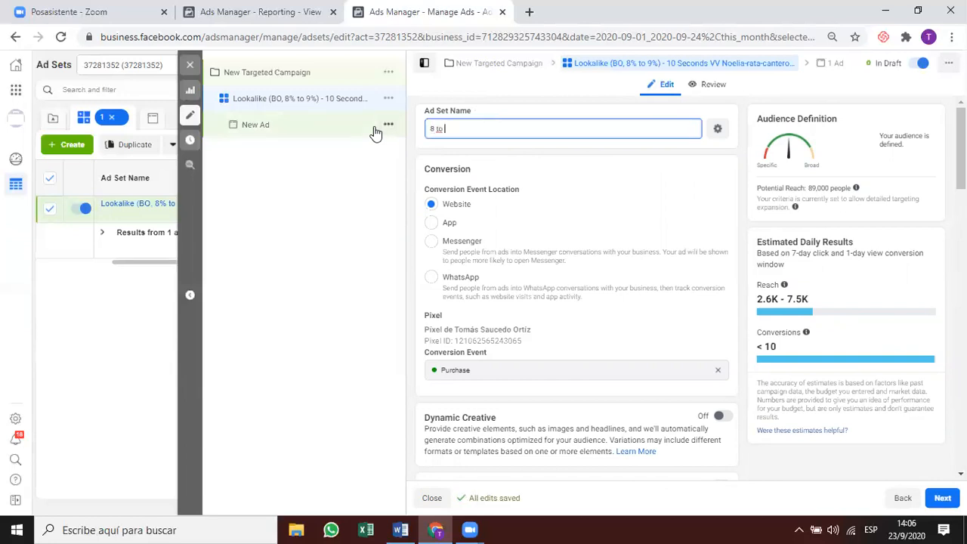
pyautogui.write(' 9 / 9 to 10')
pyautogui.click(533, 176)
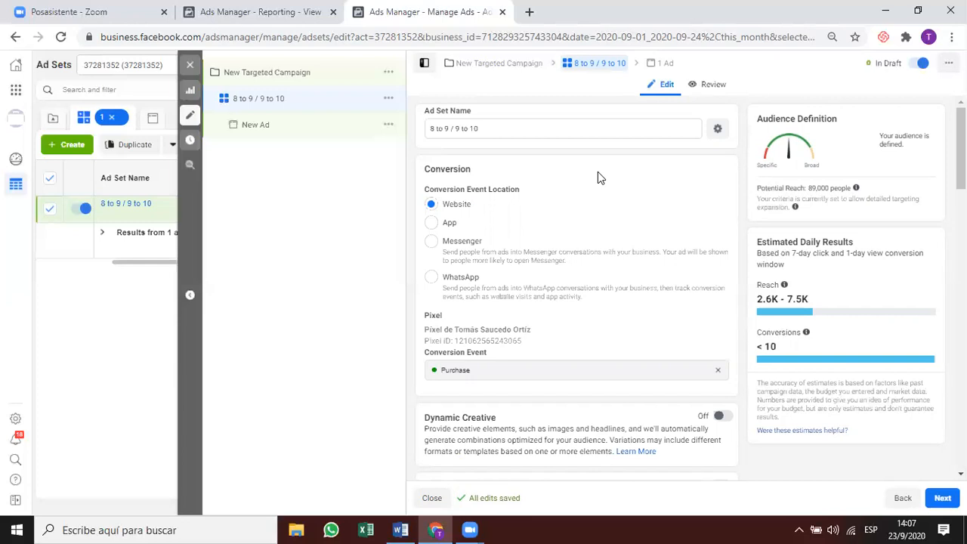
# Append the lookalike audience name after '8 to 9 / 9 to 10'.
pyautogui.click(541, 128)
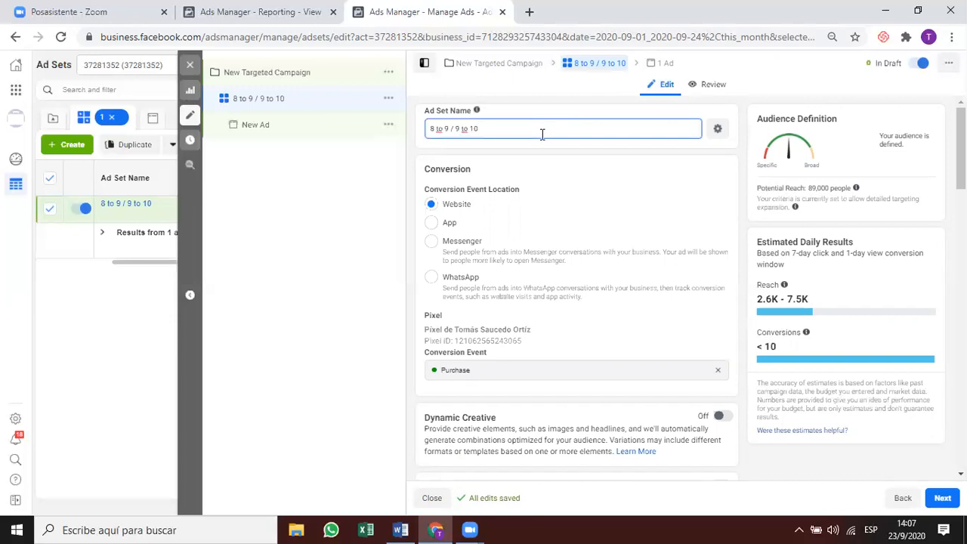
pyautogui.press('super+v')
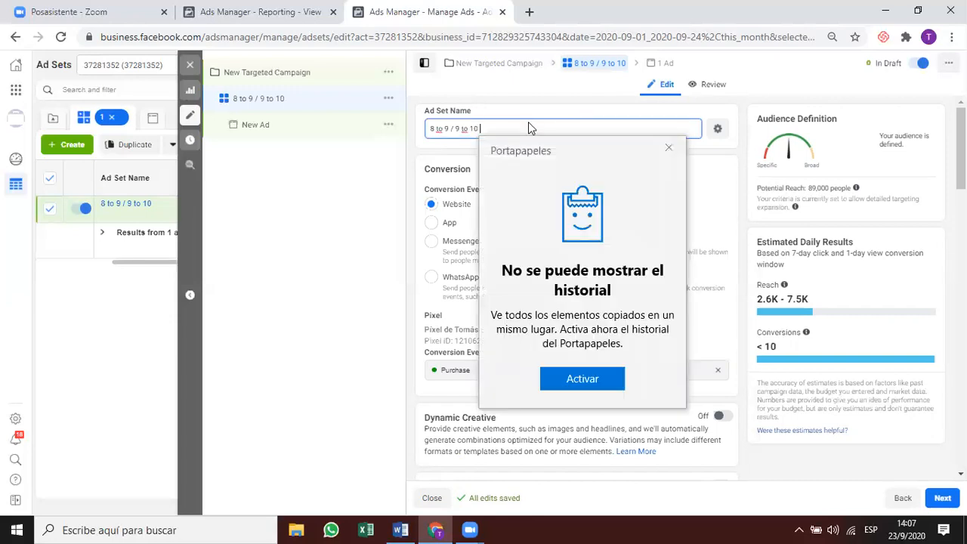
pyautogui.click(669, 147)
pyautogui.click(667, 146)
pyautogui.click(600, 123)
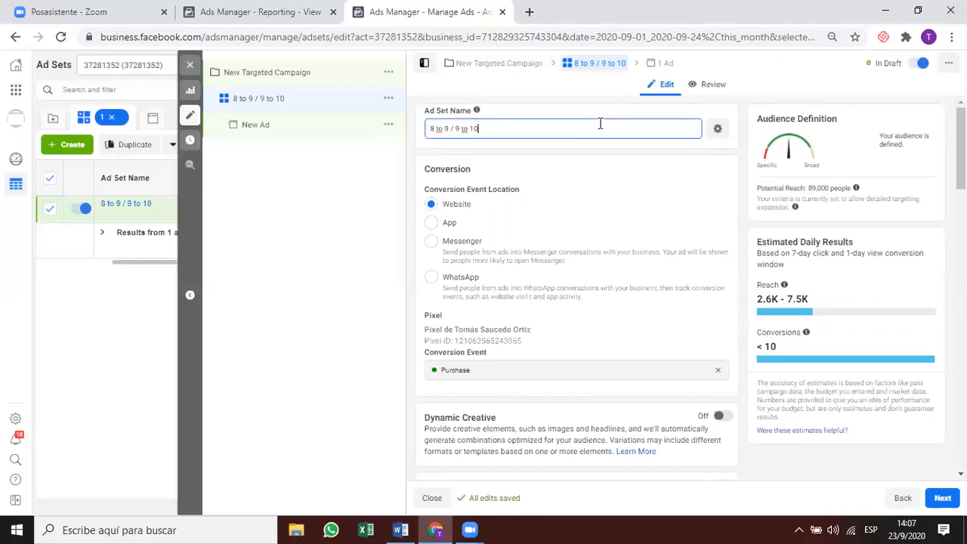
pyautogui.hotkey('ctrl', 'v')
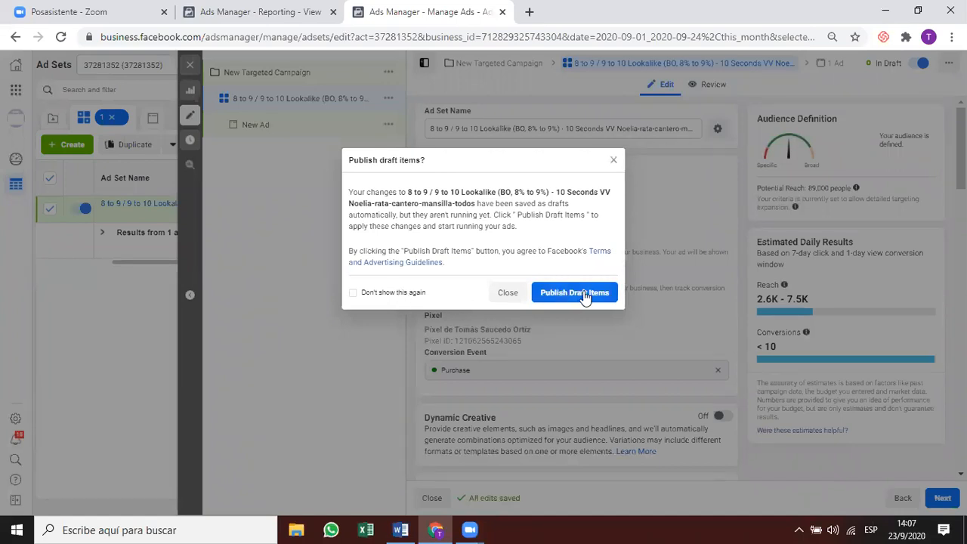
# Dismiss the publish prompt, reopen the ad set and reveal its extra delivery options.
pyautogui.click(613, 161)
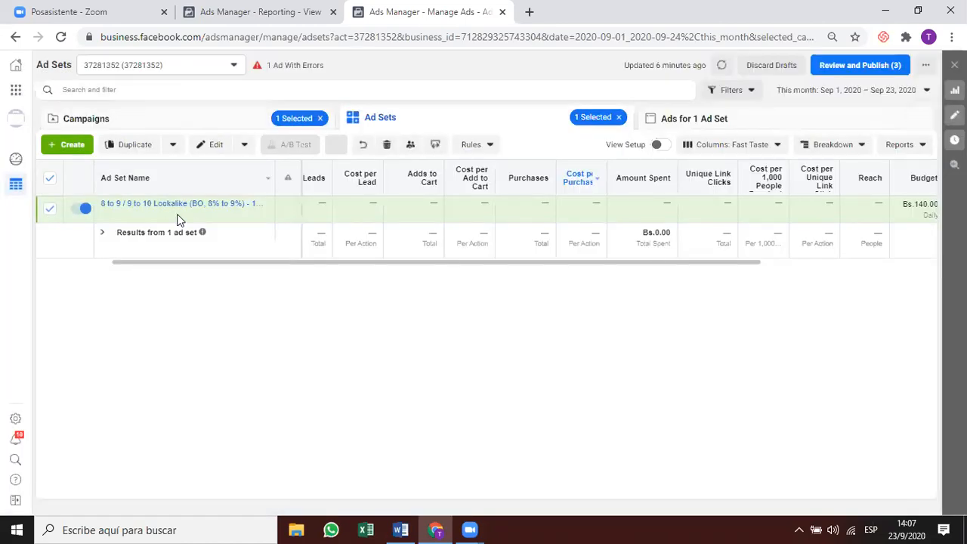
pyautogui.click(165, 212)
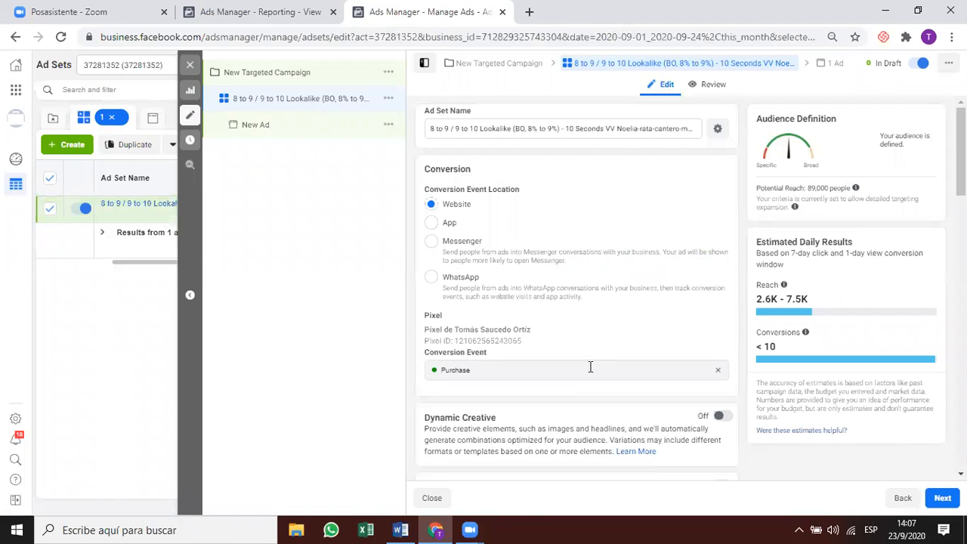
pyautogui.scroll(-2, 594, 368)
pyautogui.scroll(2, 599, 333)
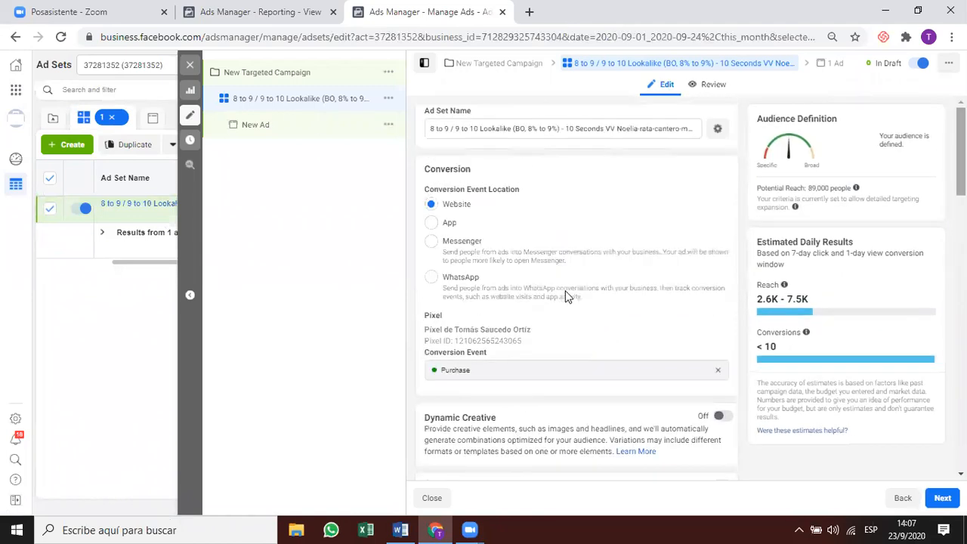
pyautogui.scroll(-5, 567, 296)
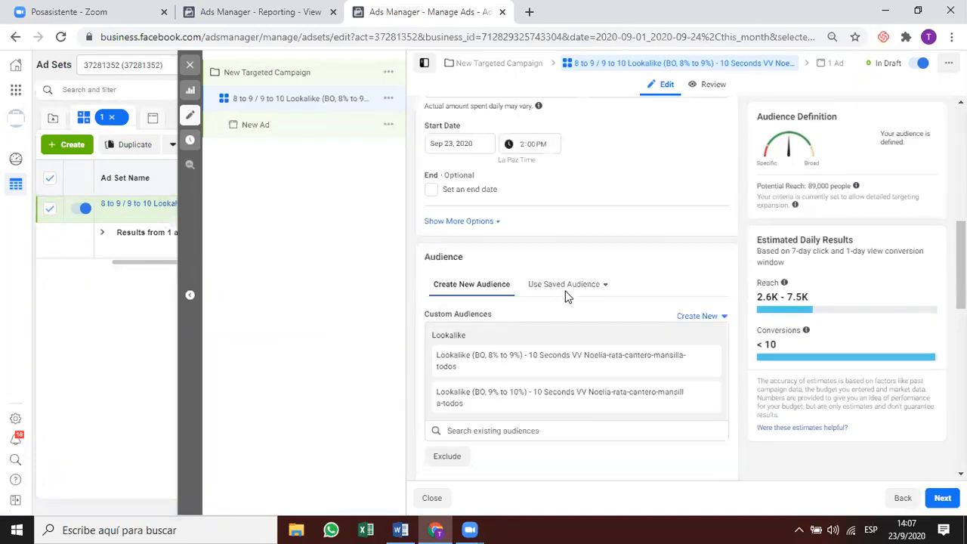
pyautogui.scroll(-10, 566, 297)
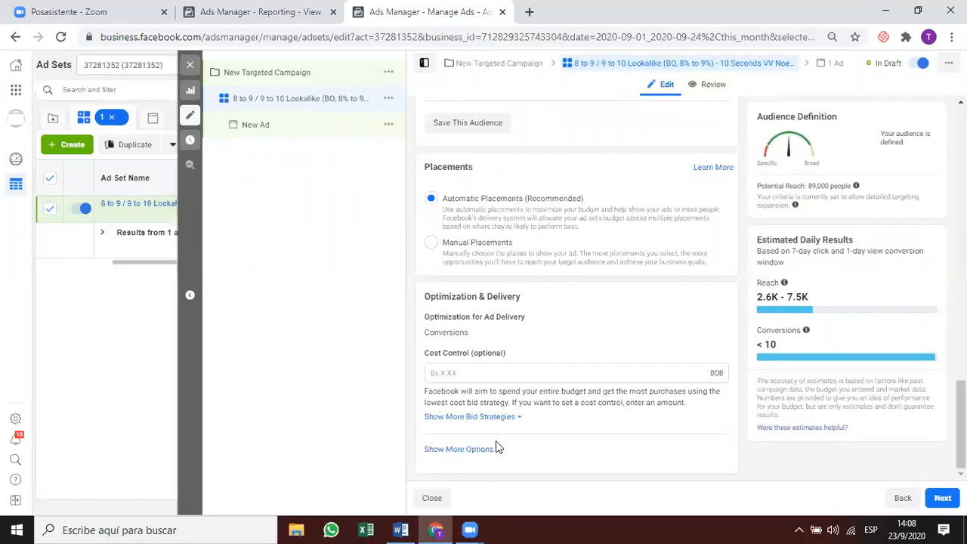
pyautogui.click(459, 450)
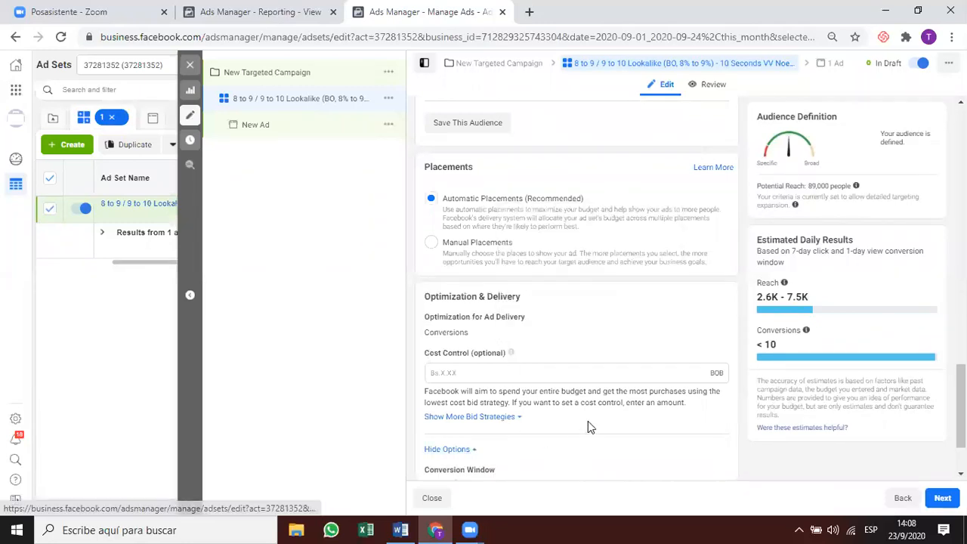
# Change the ad set's conversion window to 7 days click.
pyautogui.scroll(-1, 588, 421)
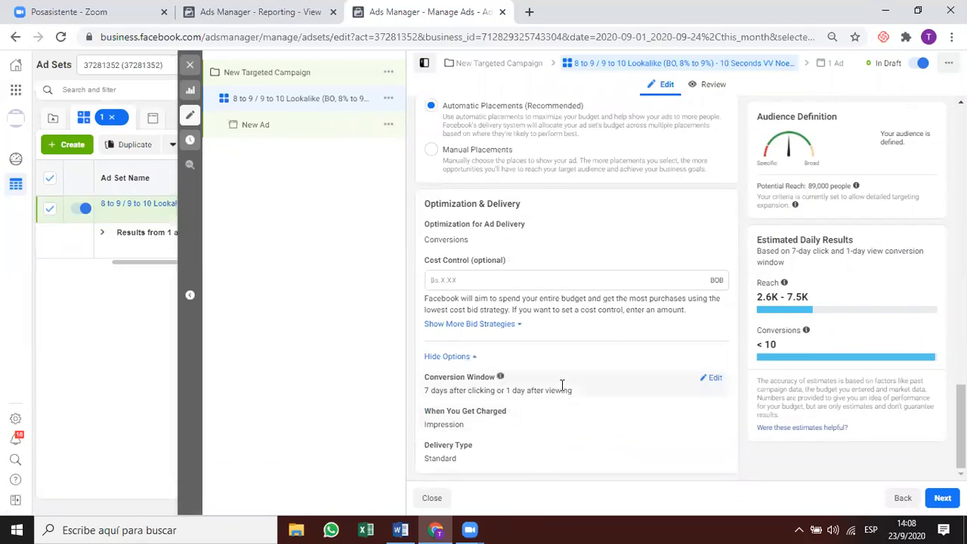
pyautogui.click(711, 378)
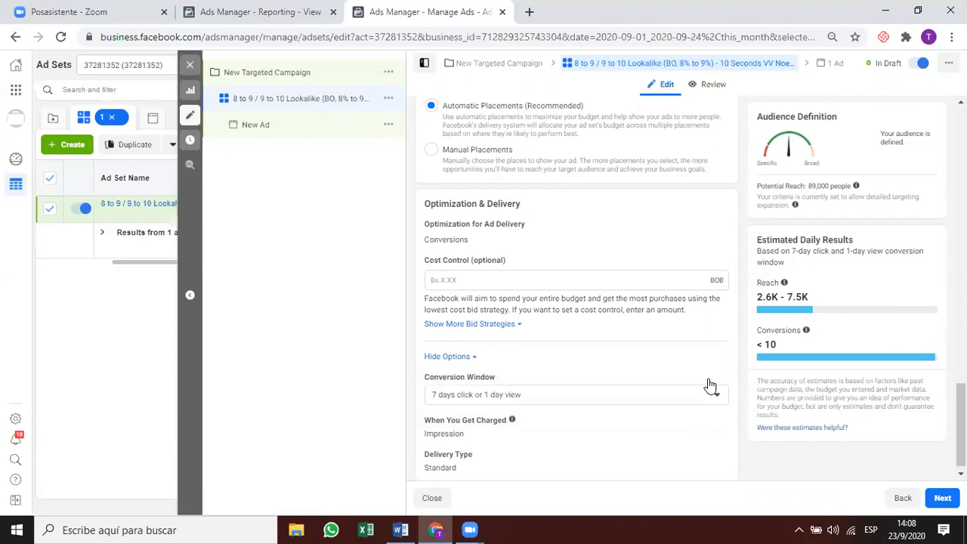
pyautogui.click(587, 398)
pyautogui.click(587, 399)
pyautogui.click(575, 394)
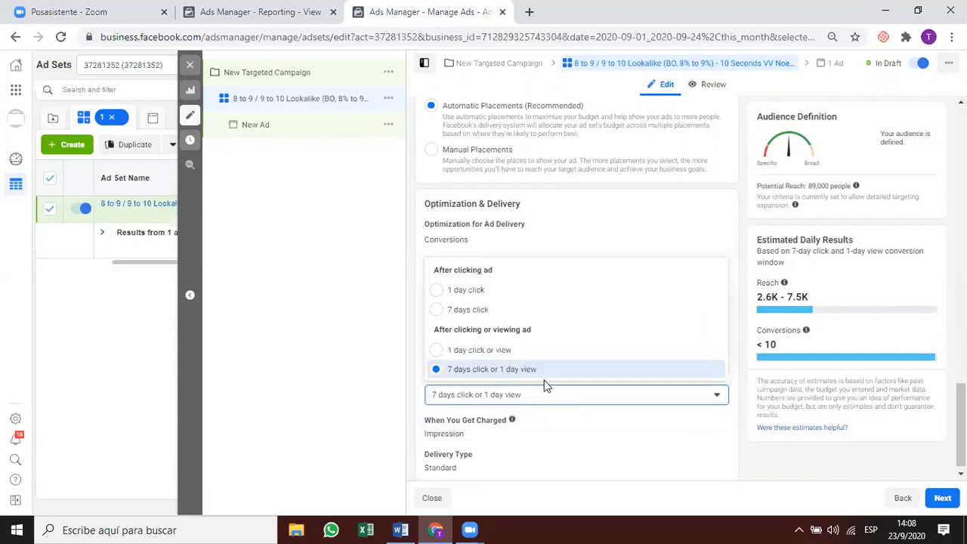
pyautogui.click(463, 311)
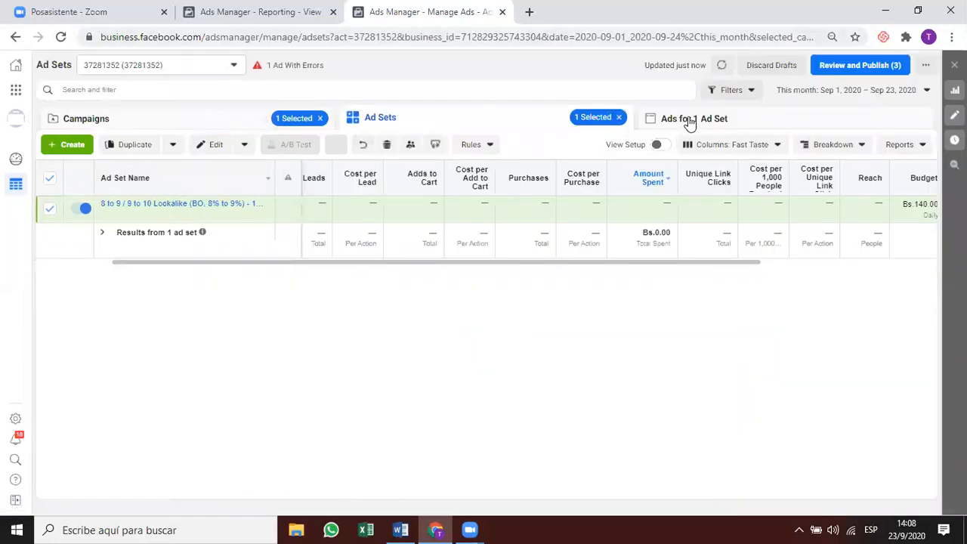
# Delete the New Ad from the ad set's ads list.
pyautogui.click(689, 121)
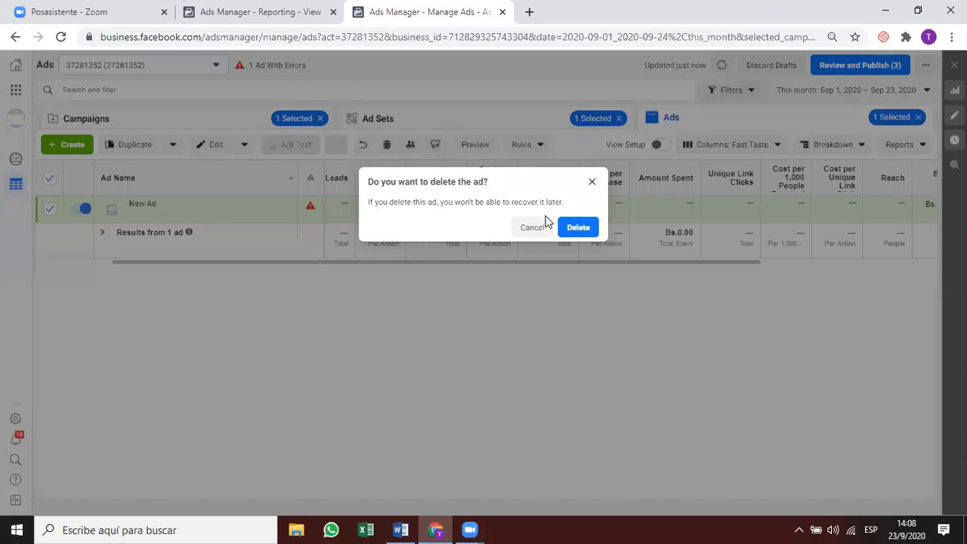
pyautogui.press('Return')
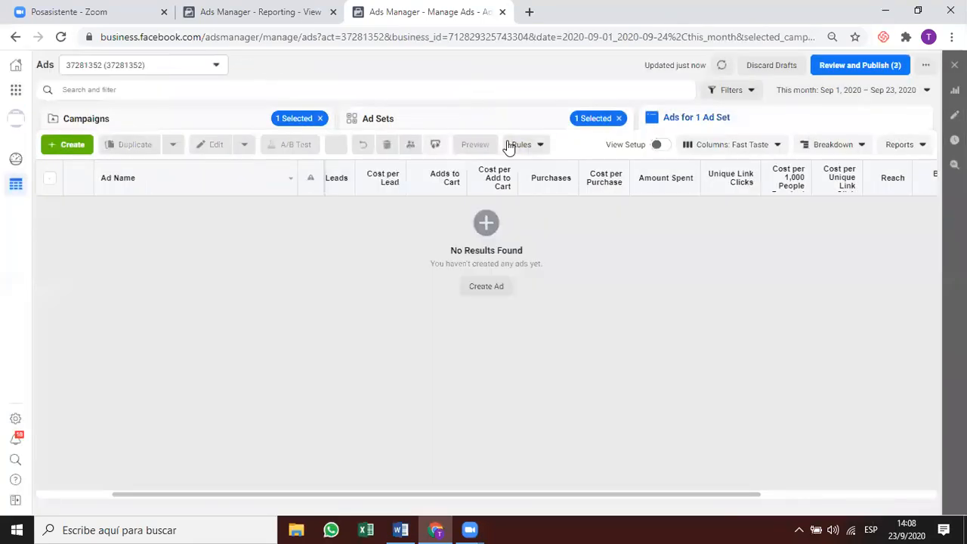
pyautogui.click(396, 34)
pyautogui.click(492, 44)
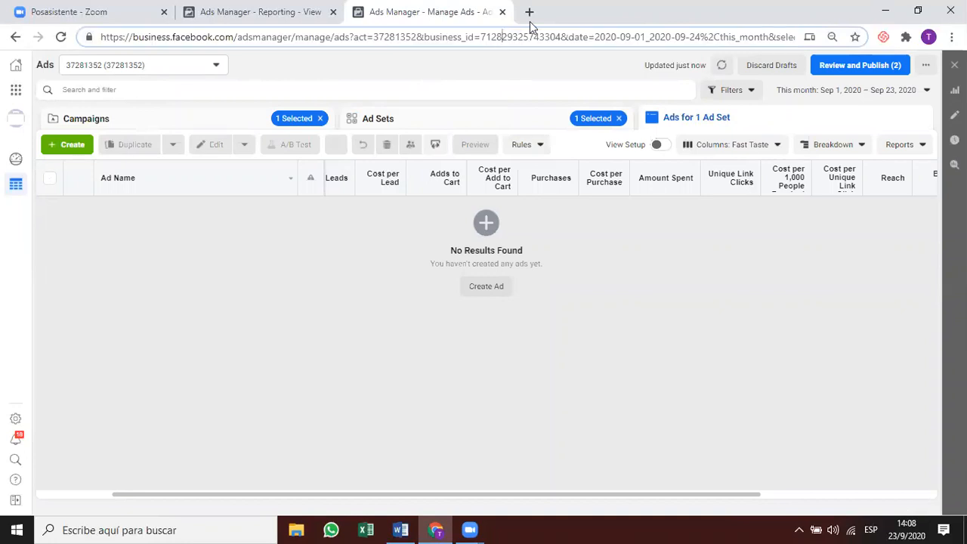
pyautogui.doubleClick(447, 38)
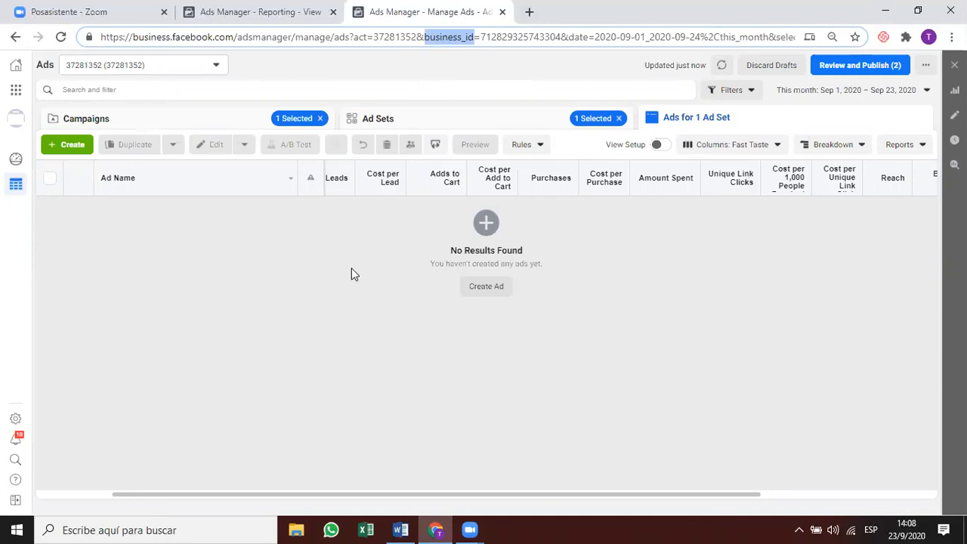
# Duplicate the Manage Ads tab, then widen the report's Ad Set Name column to show full names.
pyautogui.rightClick(450, 15)
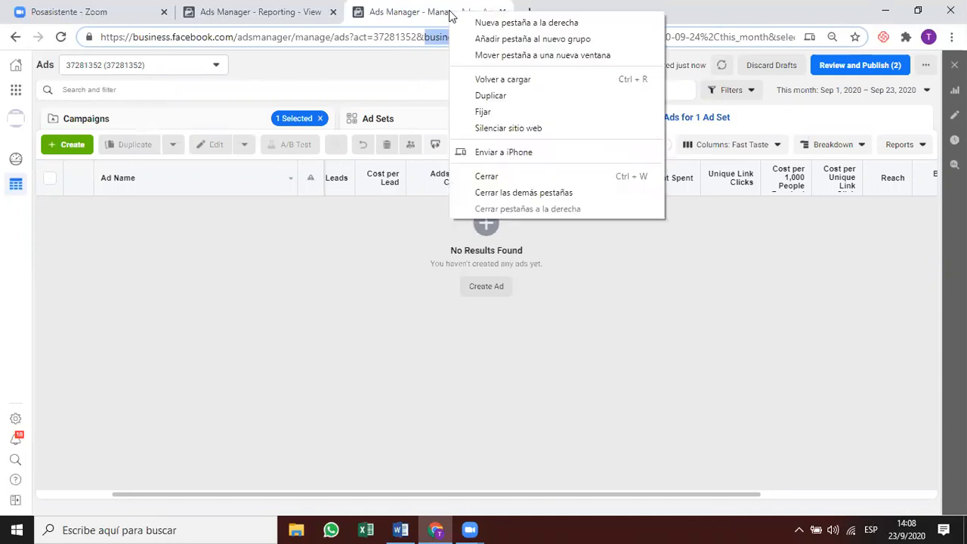
pyautogui.click(531, 98)
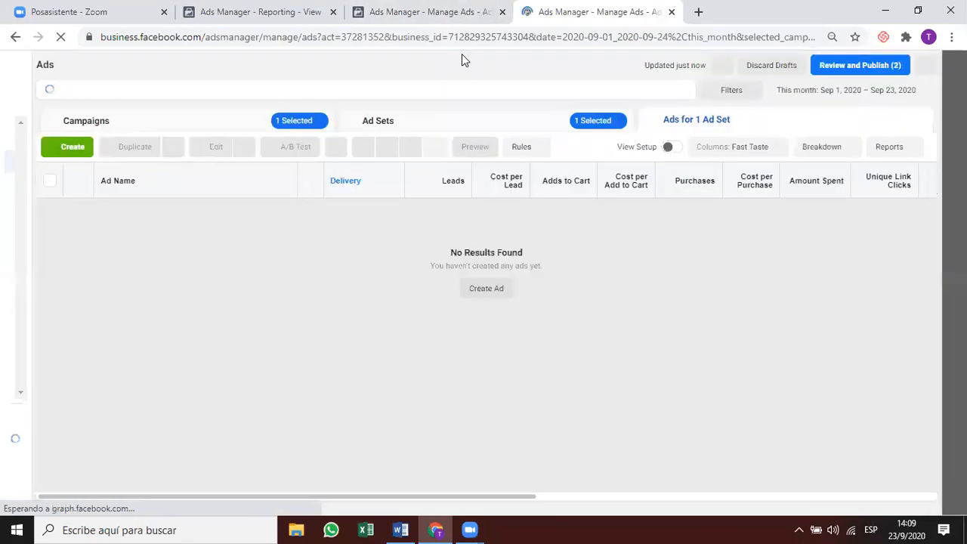
pyautogui.click(215, 15)
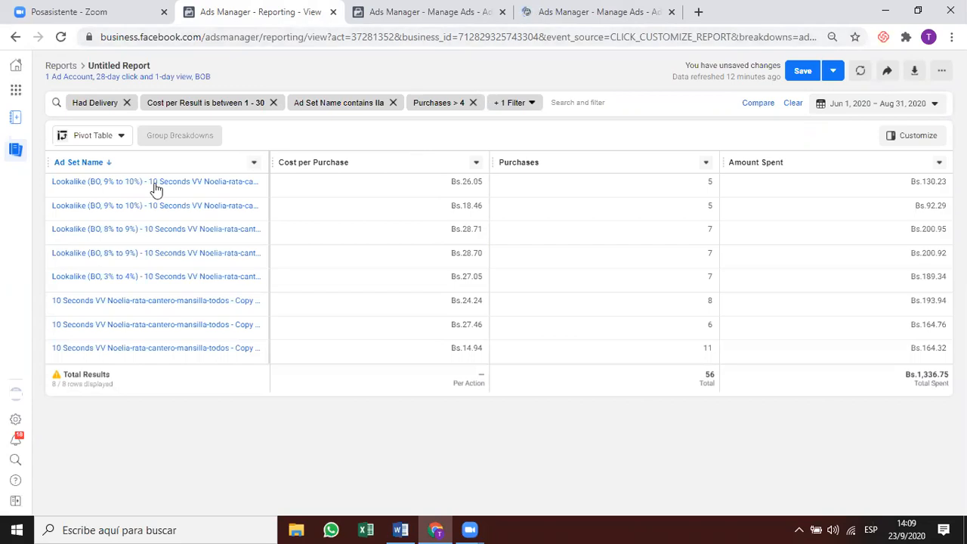
pyautogui.moveTo(269, 161); pyautogui.dragTo(502, 146)
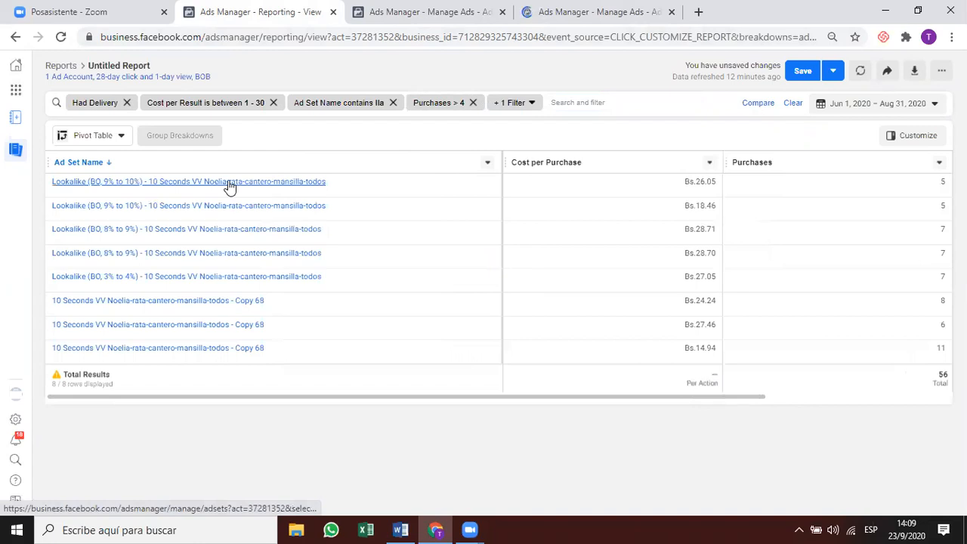
# Copy the first report ad set name, Lookalike (BO, 9% to 10%), and return to the duplicated Manage Ads tab.
pyautogui.moveTo(238, 192); pyautogui.dragTo(81, 191)
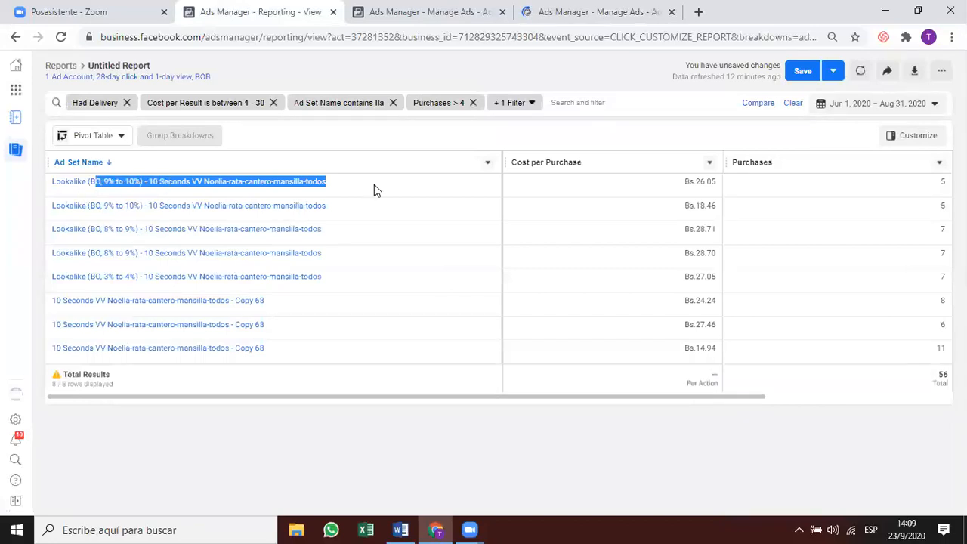
pyautogui.hotkey('ctrl', 'shift', 'End')
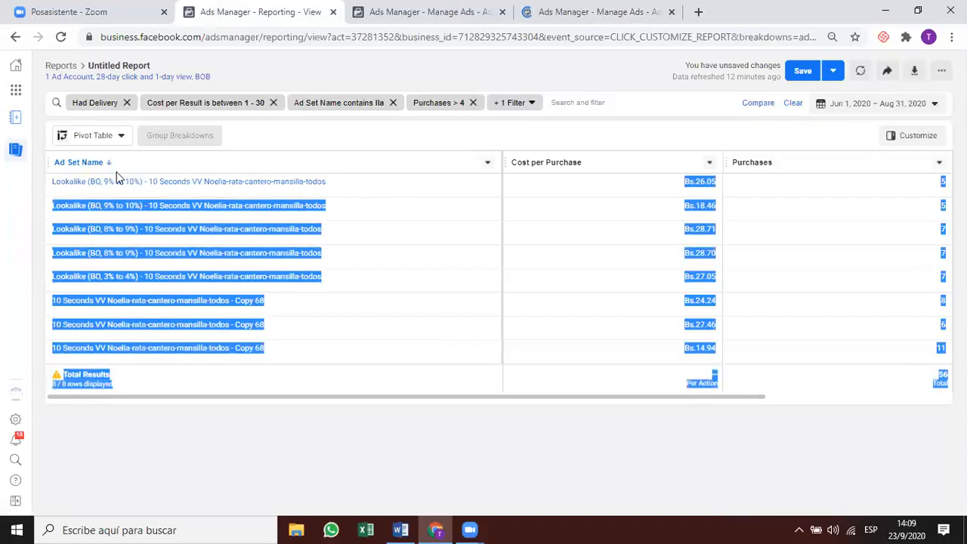
pyautogui.moveTo(353, 183); pyautogui.dragTo(44, 189)
pyautogui.click(410, 108)
pyautogui.click(351, 182)
pyautogui.moveTo(349, 182); pyautogui.dragTo(49, 186)
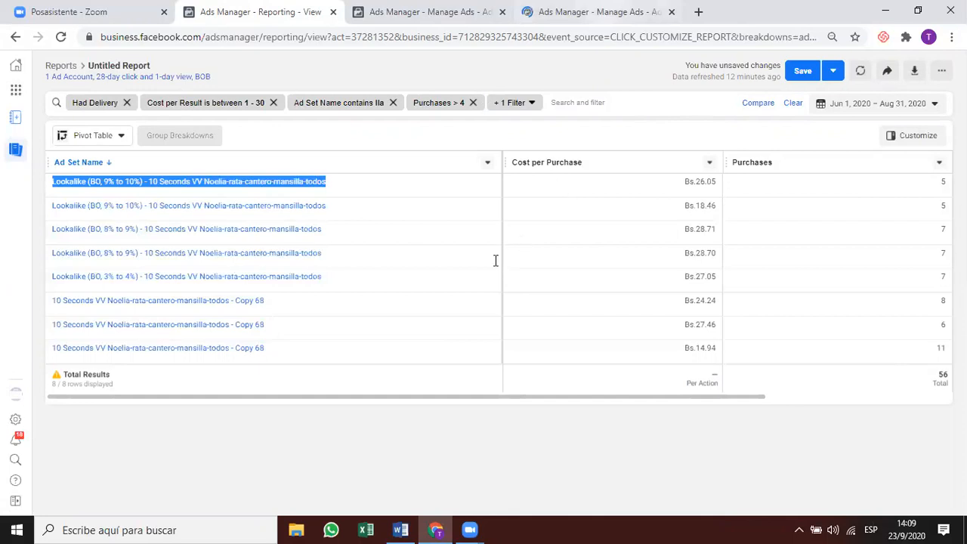
pyautogui.click(597, 11)
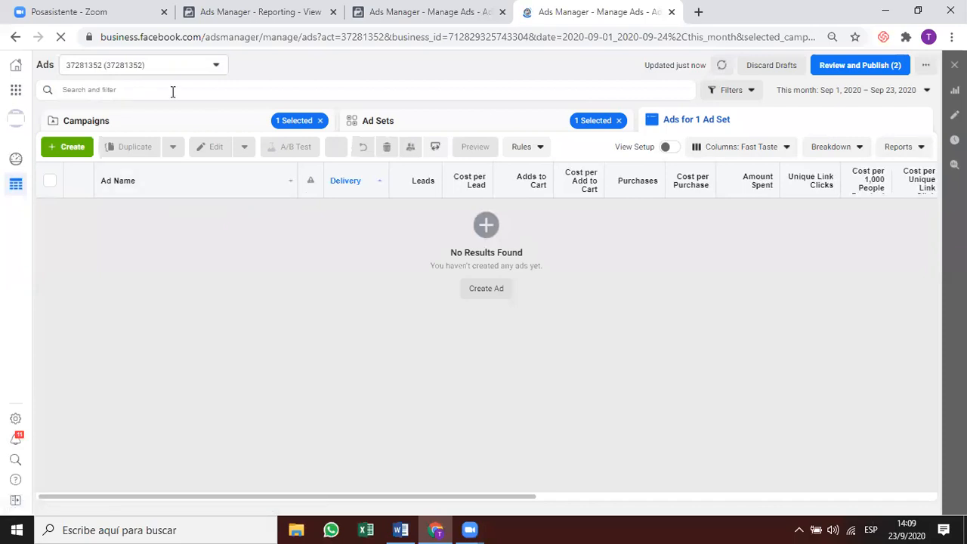
# Filter by Ad Set Name containing the pasted Lookalike (BO, 9% to 10%) name and view the Ad Sets level.
pyautogui.click(105, 89)
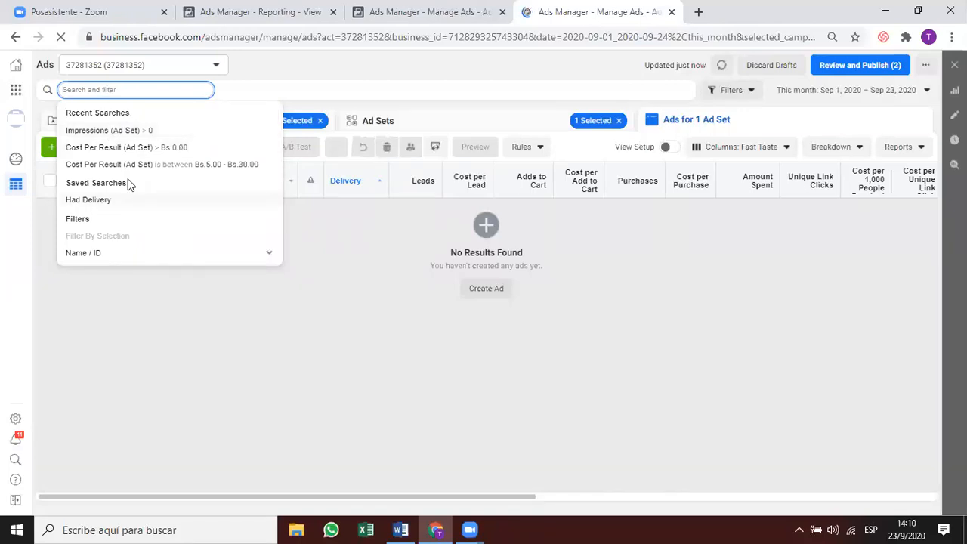
pyautogui.press('super+v')
pyautogui.hotkey('ctrl', 'v')
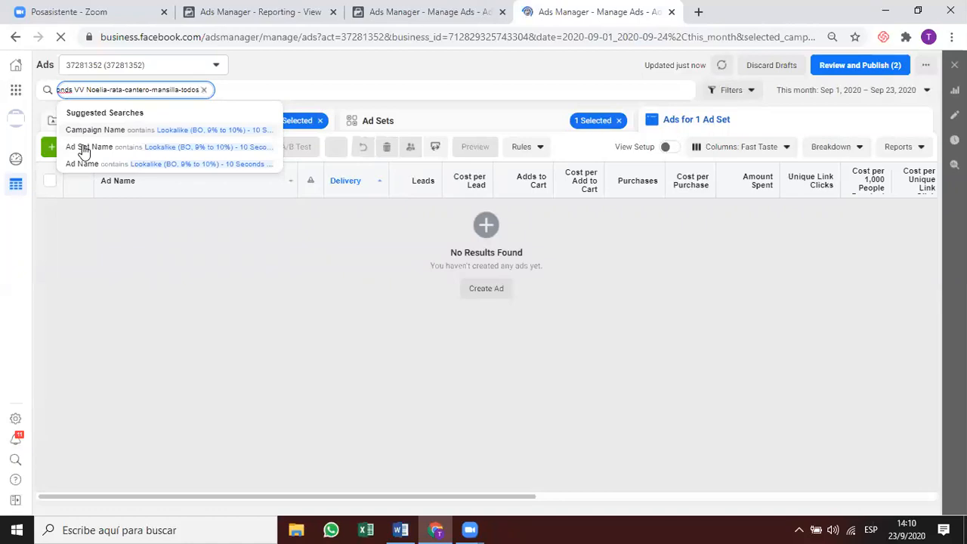
pyautogui.click(85, 148)
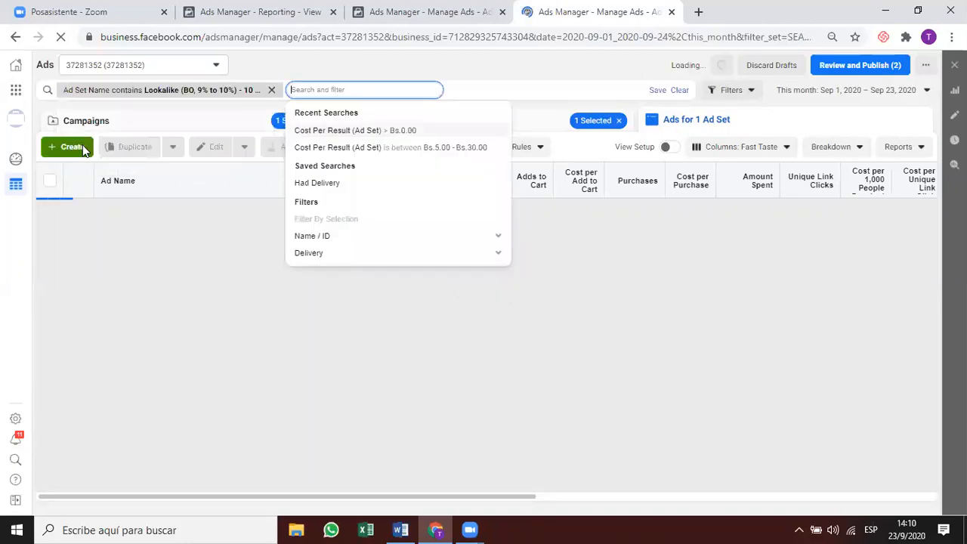
pyautogui.click(249, 118)
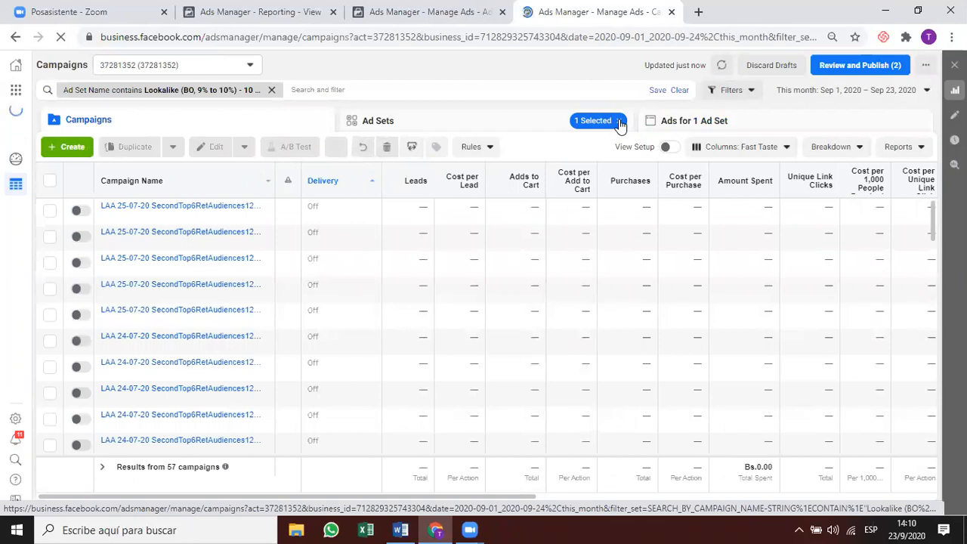
pyautogui.click(492, 121)
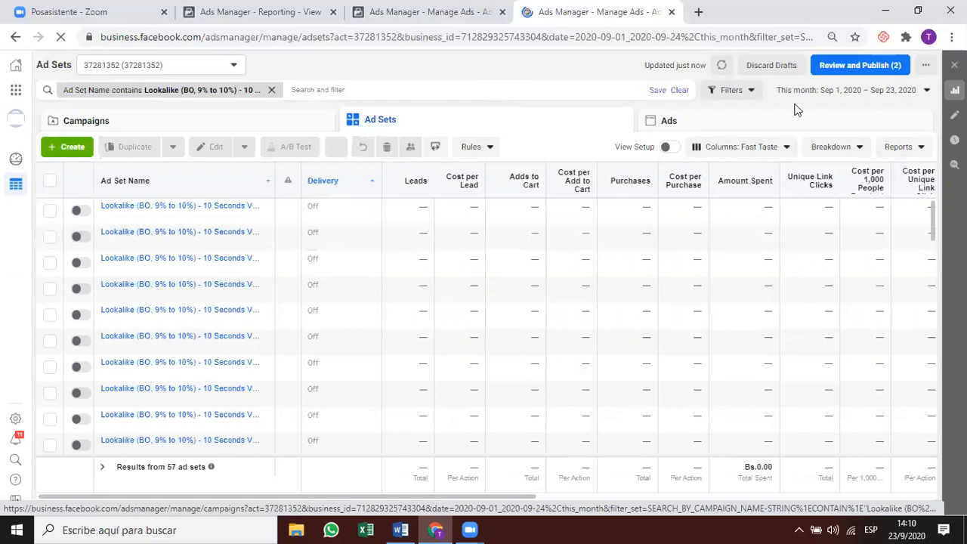
# Set the reporting date range to Jun 1 – Aug 31, 2020.
pyautogui.click(888, 96)
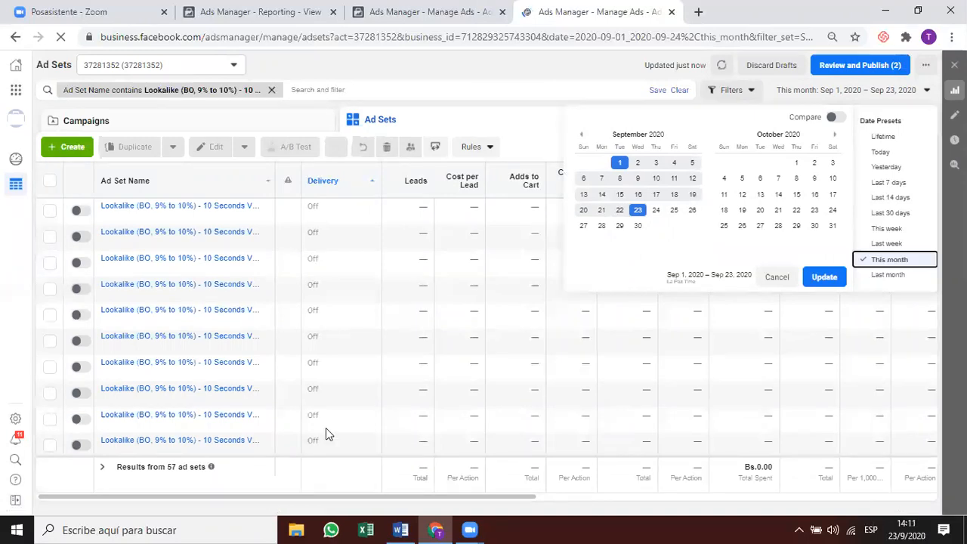
pyautogui.click(584, 139)
pyautogui.click(583, 140)
pyautogui.click(583, 140)
pyautogui.click(584, 139)
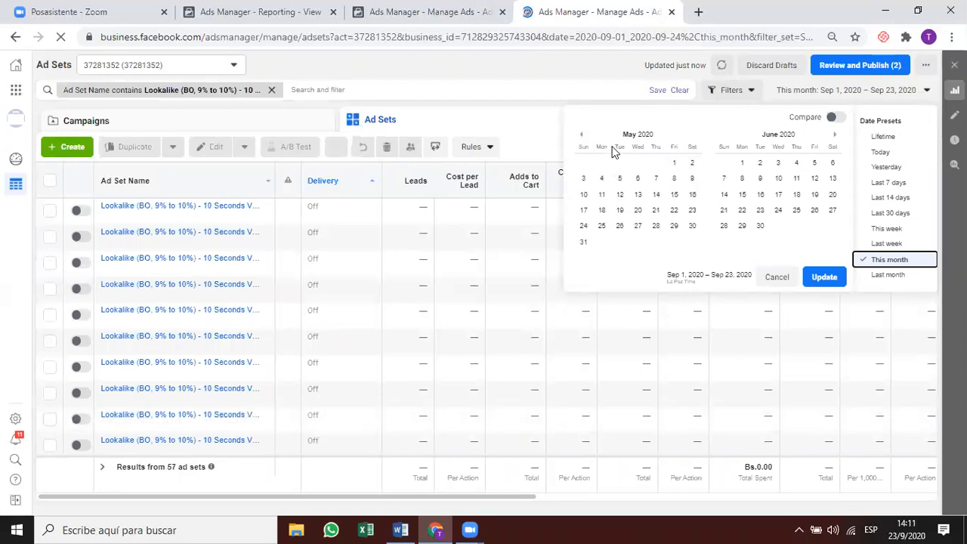
pyautogui.click(584, 140)
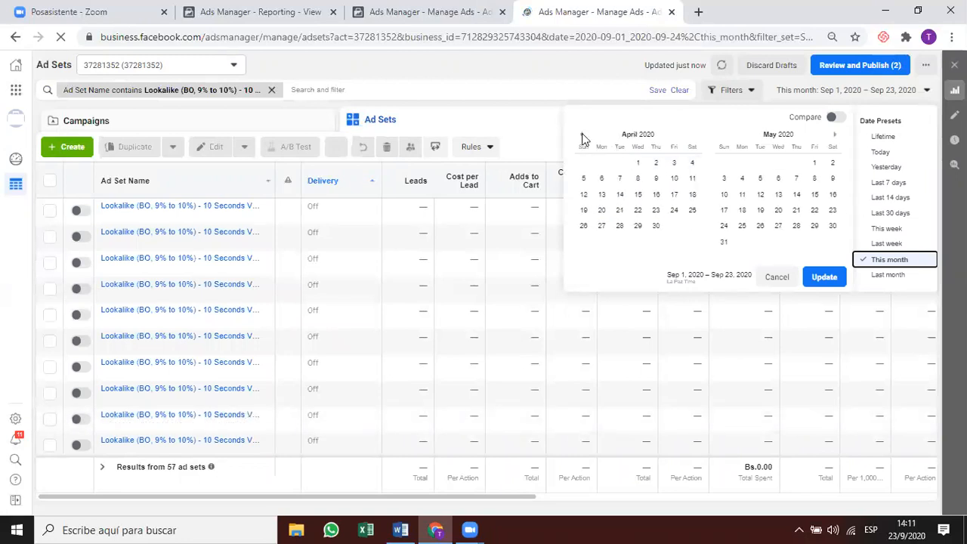
pyautogui.click(832, 140)
pyautogui.click(832, 140)
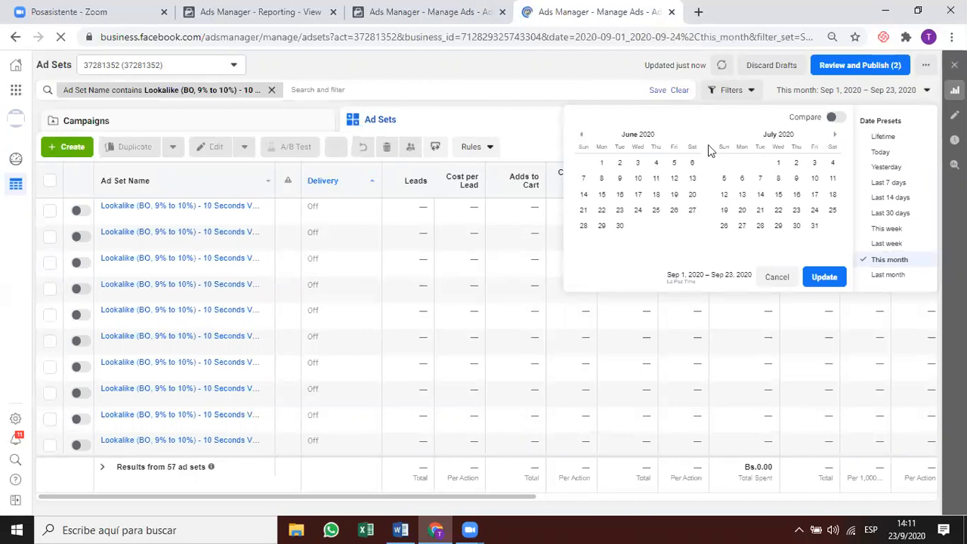
pyautogui.click(602, 163)
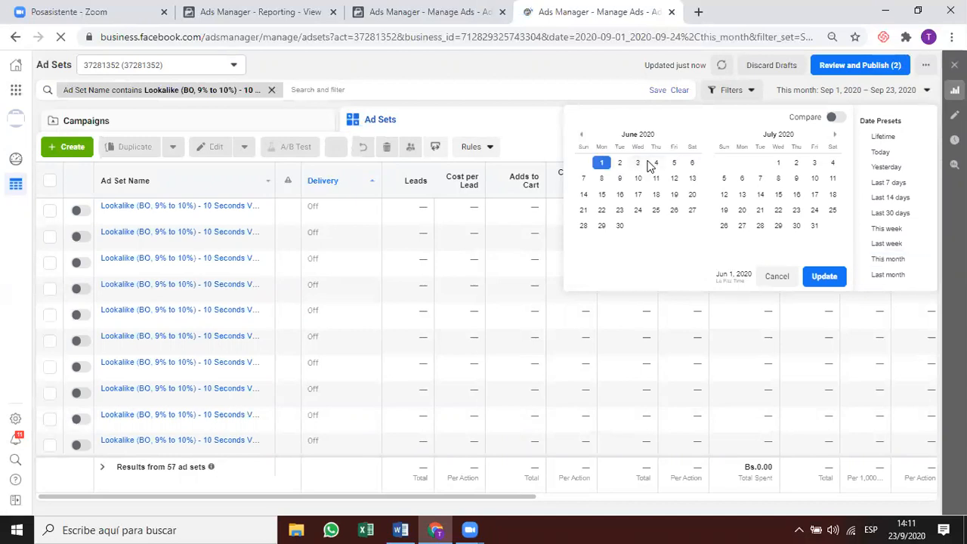
pyautogui.click(838, 138)
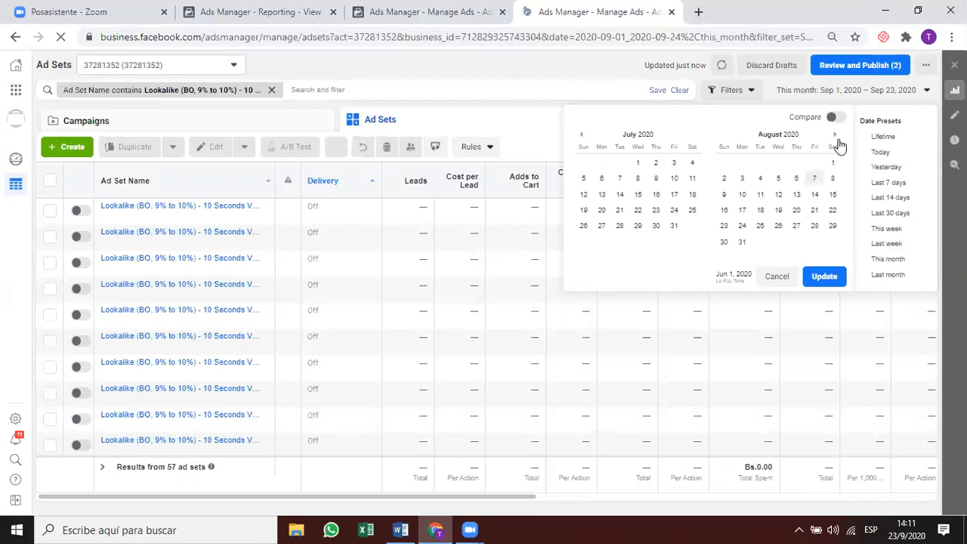
pyautogui.click(743, 242)
pyautogui.click(829, 276)
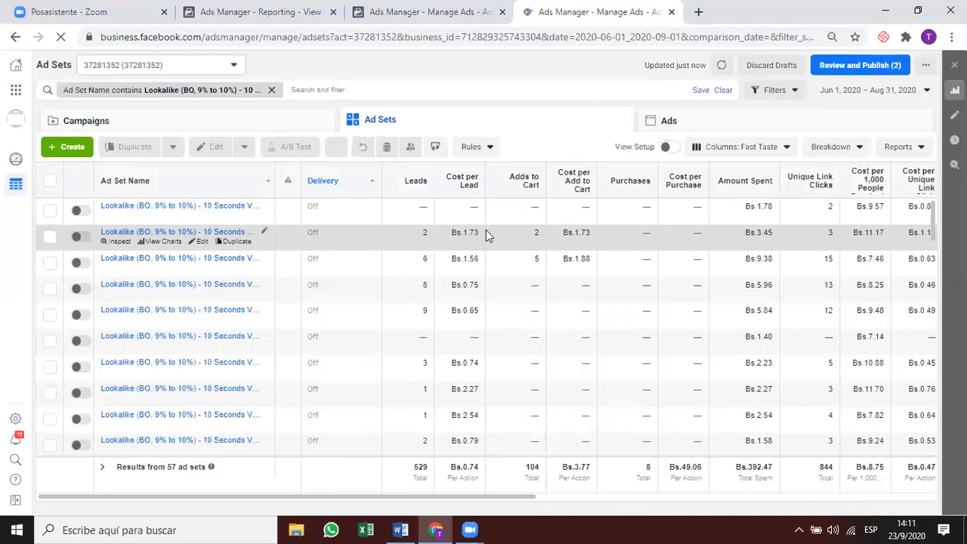
# Sort ad sets by Purchases and show the top ad set's ads.
pyautogui.click(639, 182)
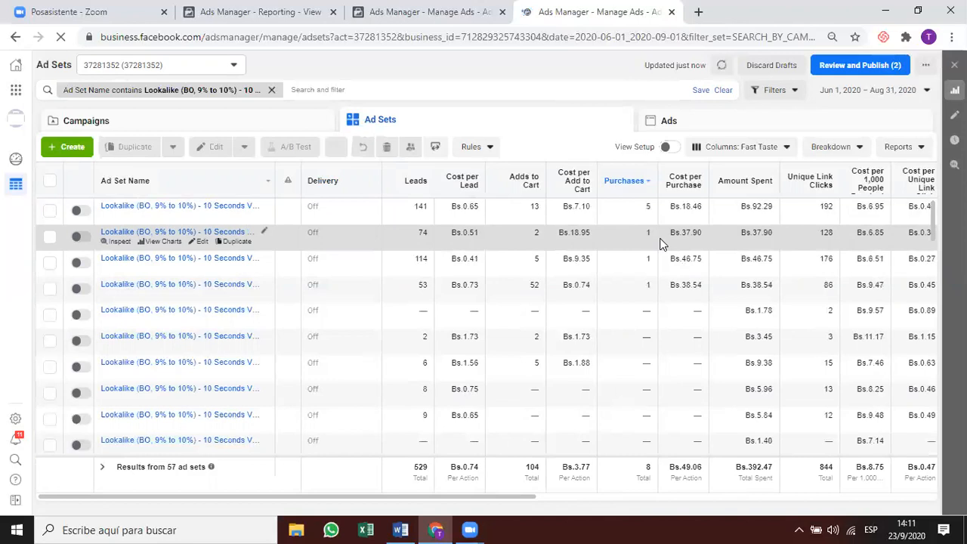
pyautogui.click(633, 213)
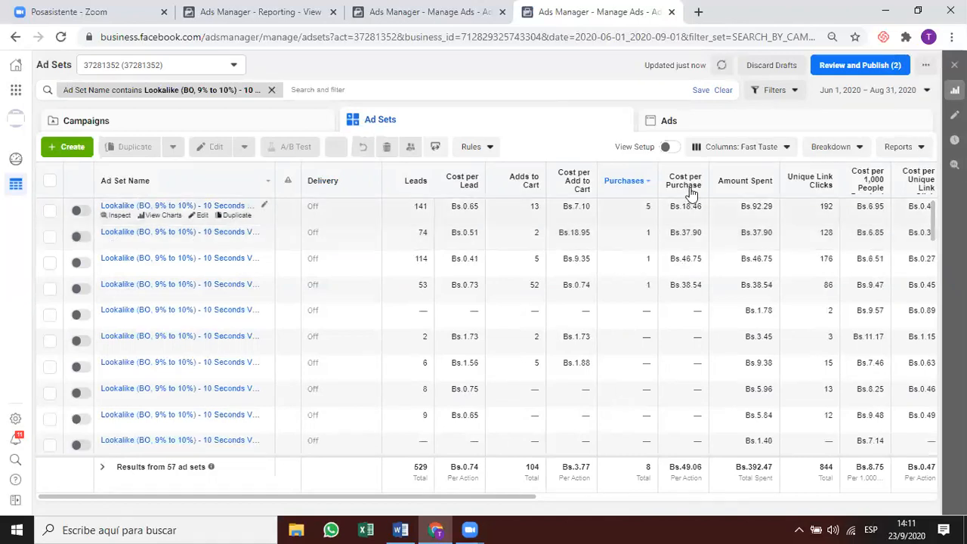
pyautogui.click(709, 123)
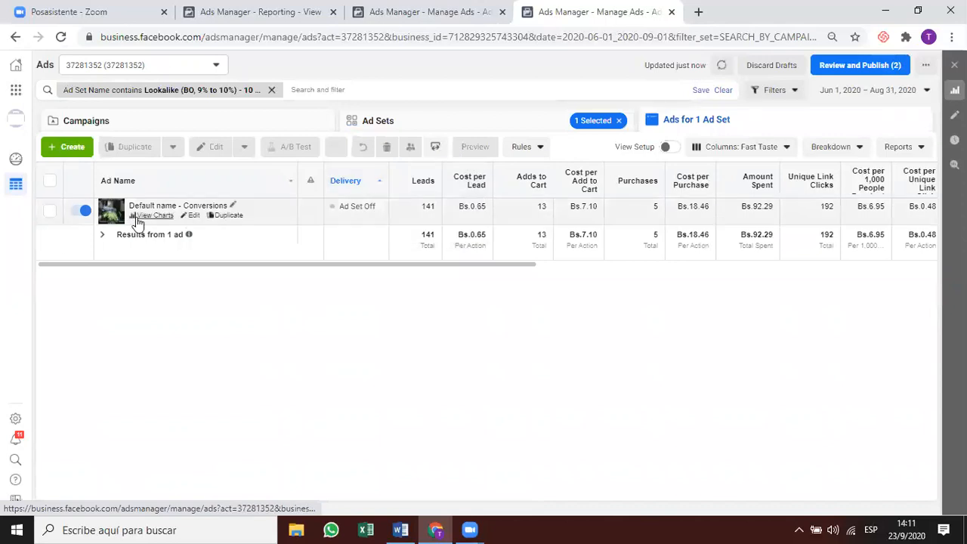
# Copy the Default name - Conversions ad and switch to the tab with the 8 to 9 / 9 to 10 Lookalike ad set.
pyautogui.click(137, 217)
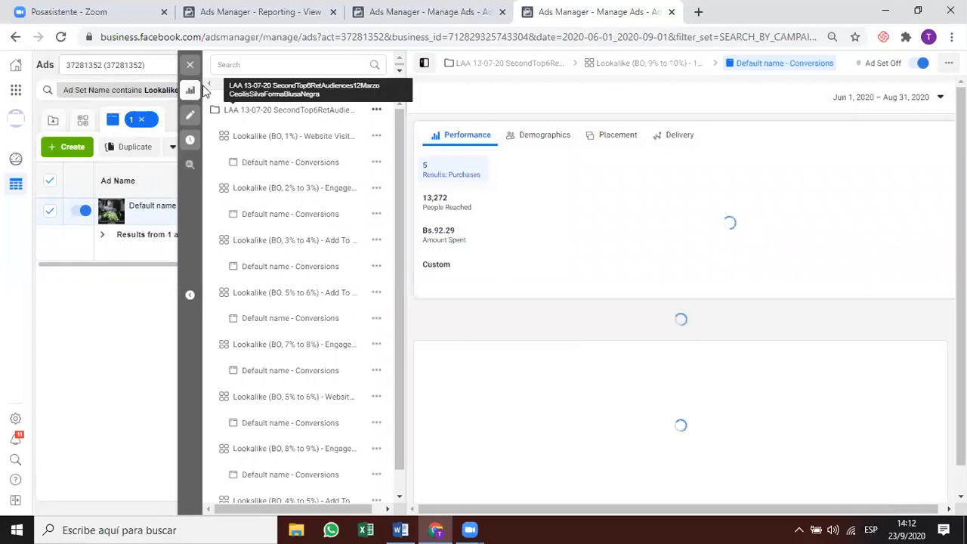
pyautogui.click(190, 66)
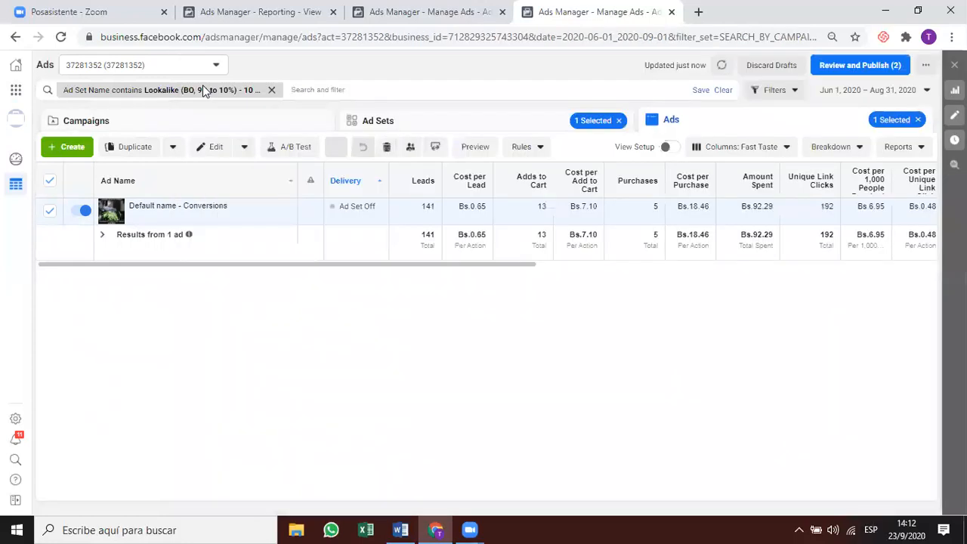
pyautogui.click(190, 66)
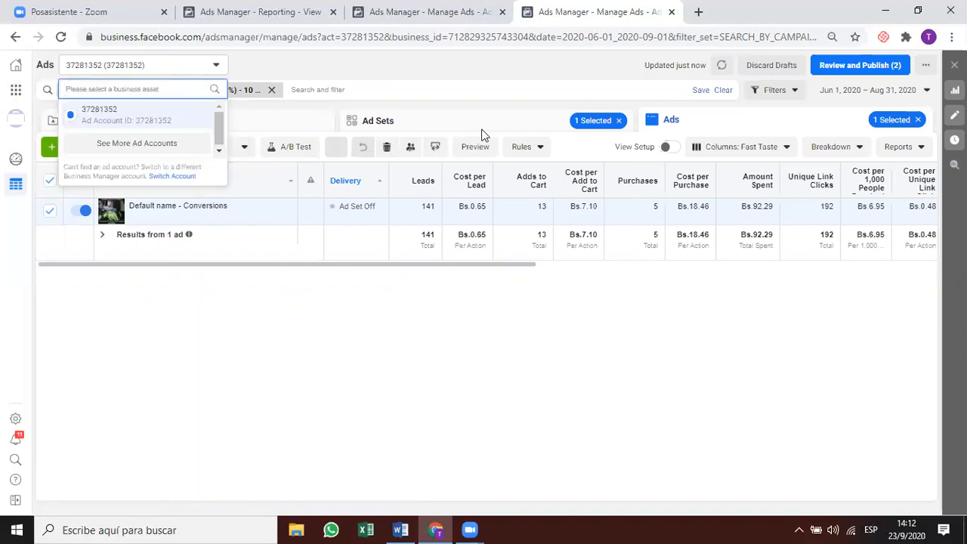
pyautogui.click(217, 69)
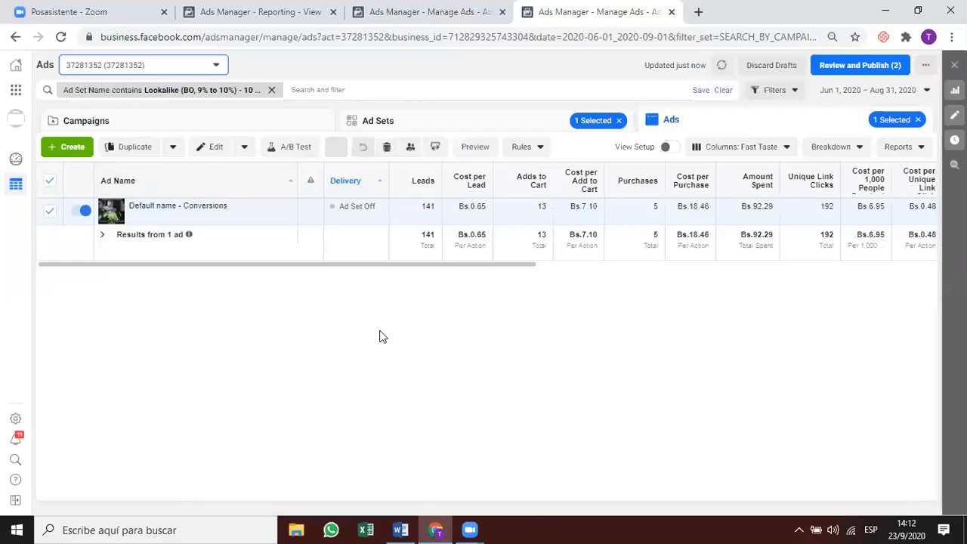
pyautogui.click(187, 219)
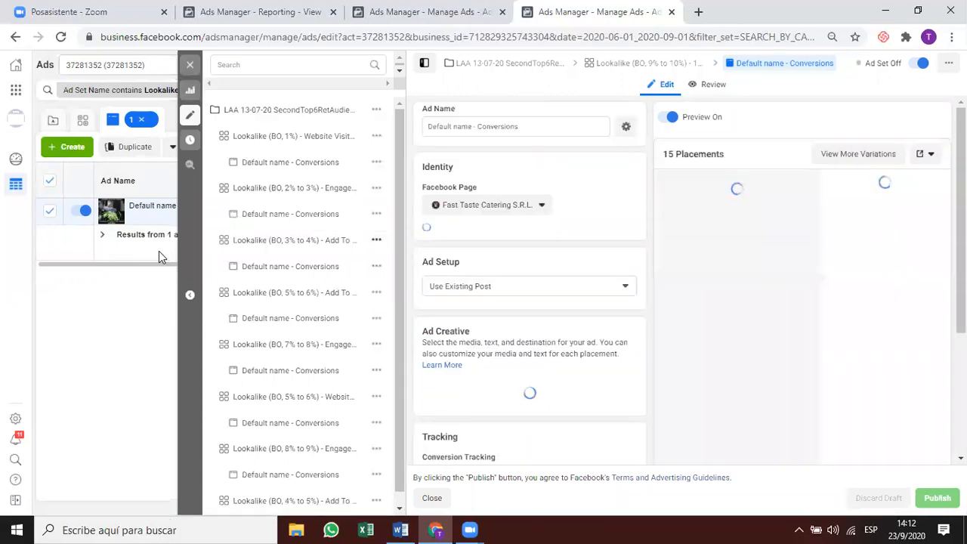
pyautogui.click(191, 74)
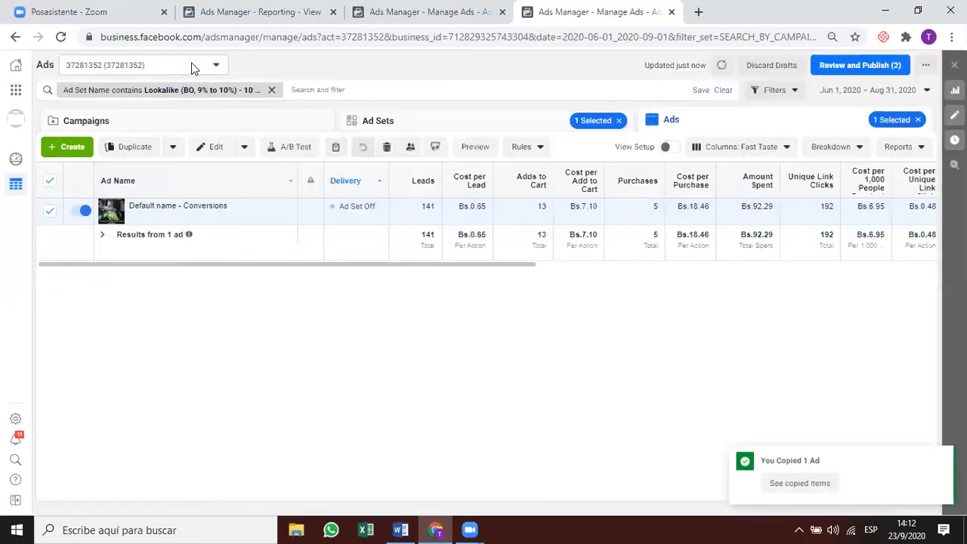
pyautogui.click(192, 66)
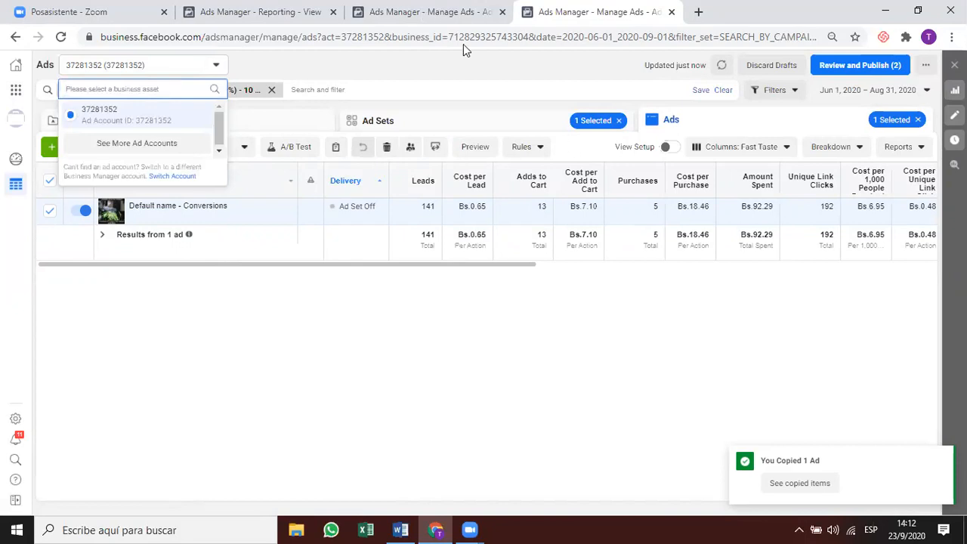
pyautogui.click(446, 14)
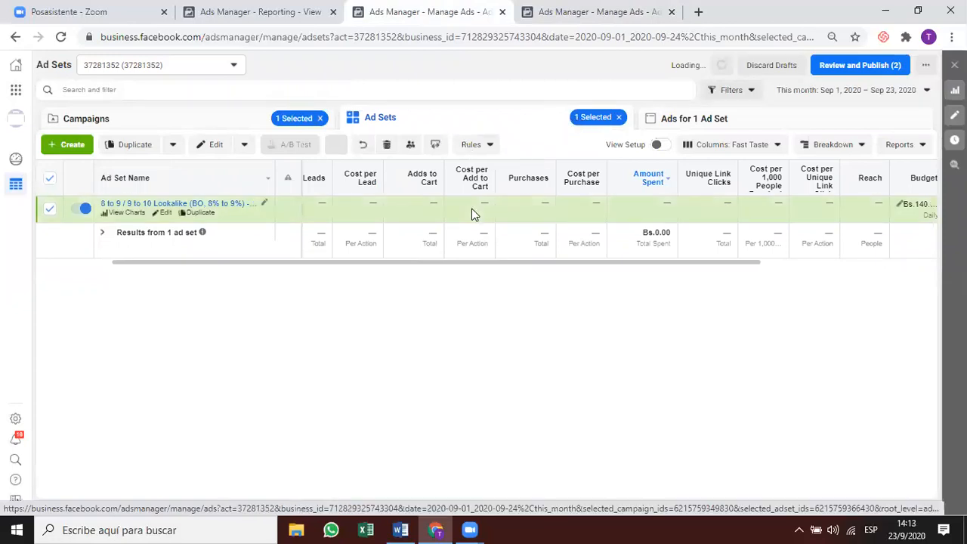
# After the failed paste, copy the Default name - Conversions ad again and return to its ads list.
pyautogui.hotkey('ctrl', 'v')
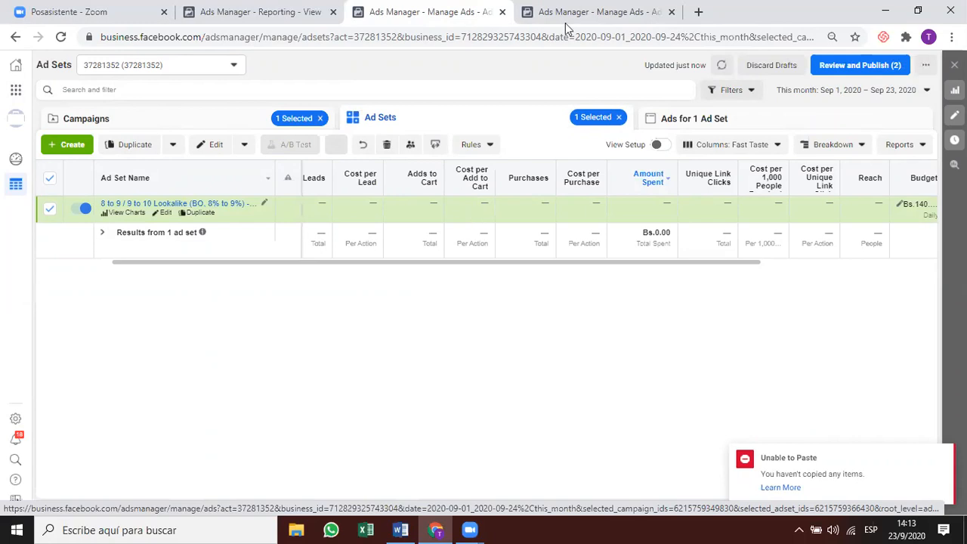
pyautogui.hotkey('ctrl', 'Tab')
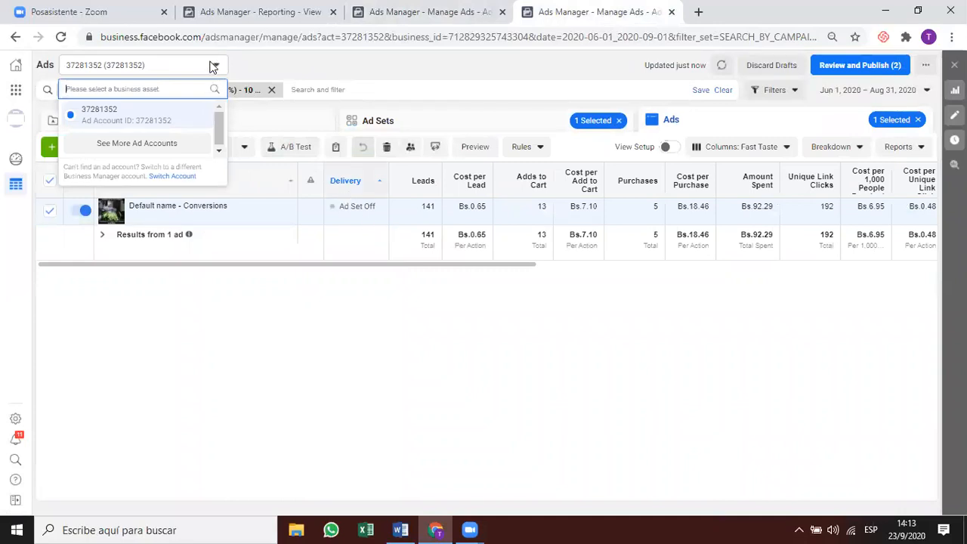
pyautogui.click(202, 69)
pyautogui.click(205, 66)
pyautogui.click(294, 73)
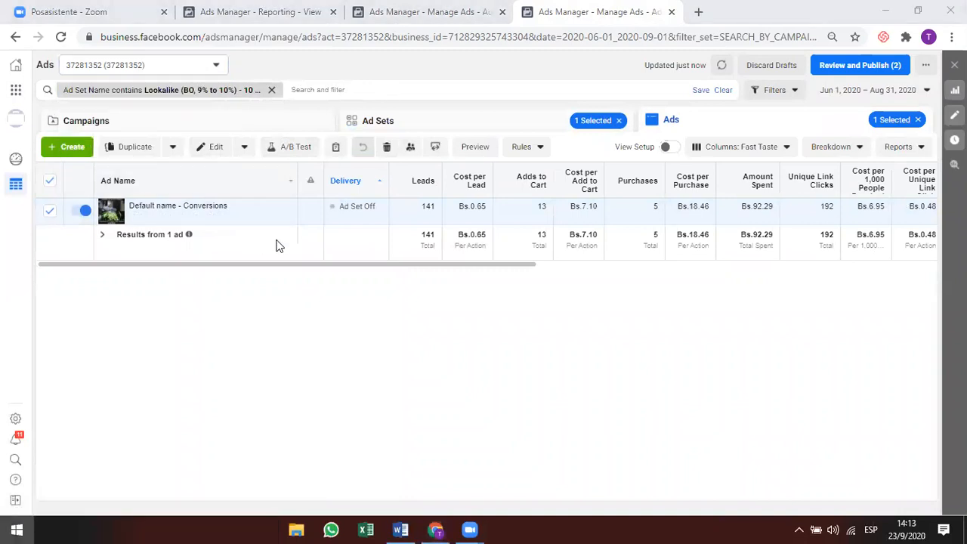
pyautogui.press('super')
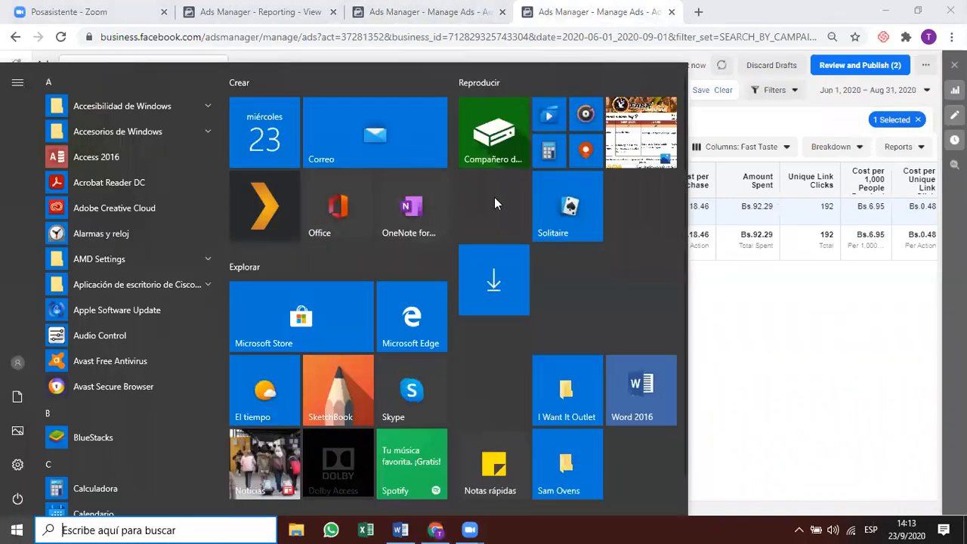
pyautogui.click(848, 279)
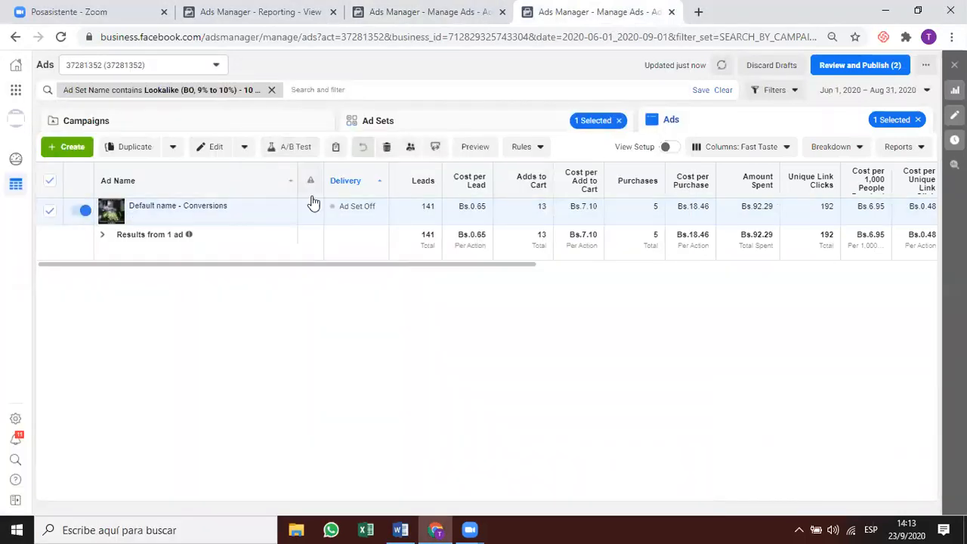
pyautogui.hotkey('ctrl', 'c')
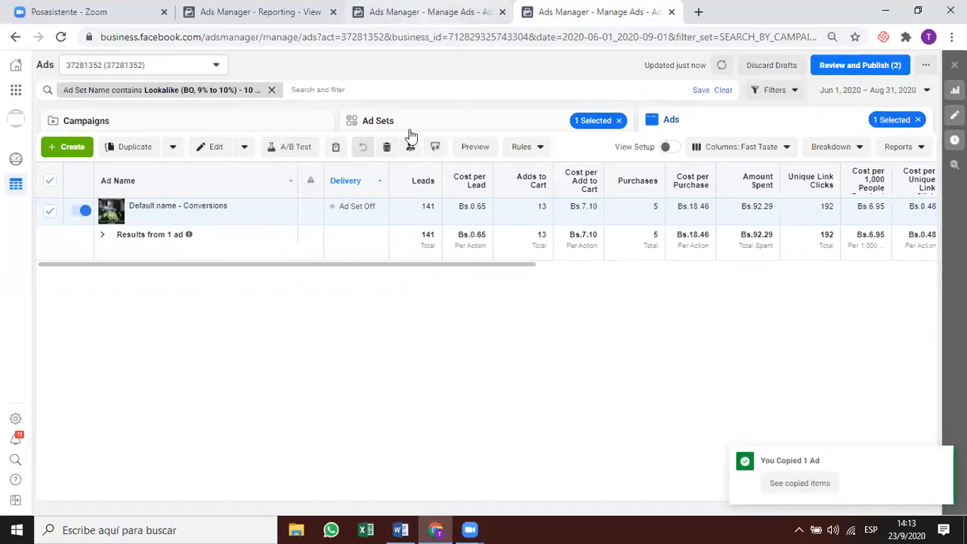
pyautogui.click(469, 12)
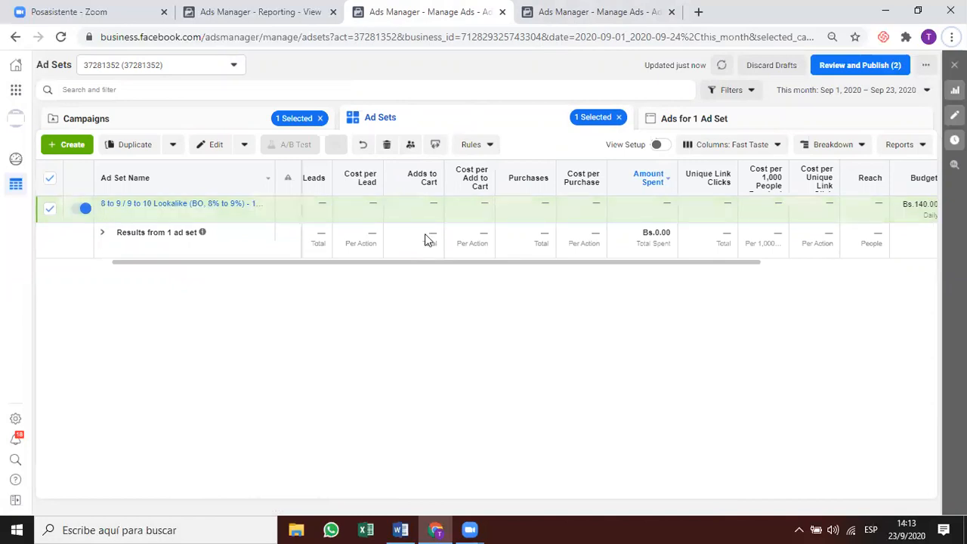
pyautogui.click(546, 15)
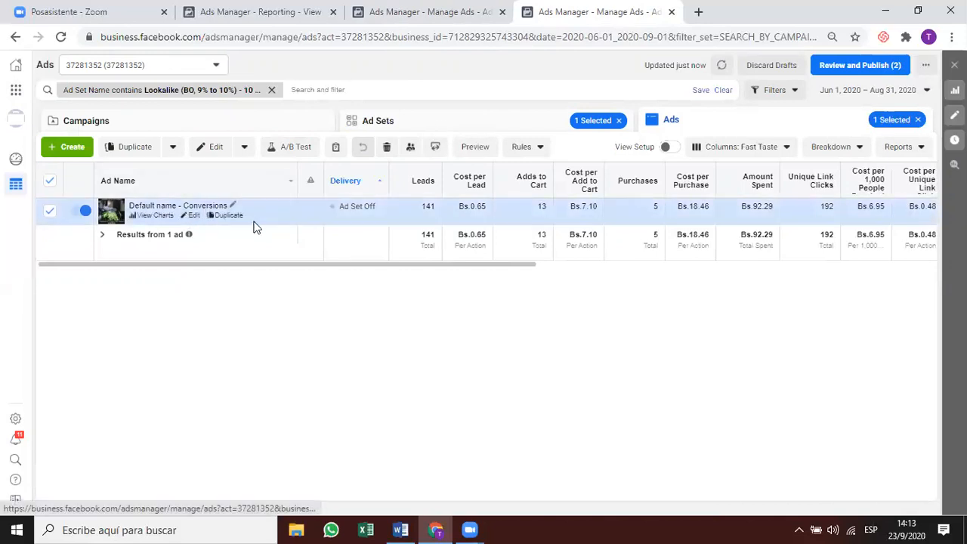
pyautogui.click(190, 216)
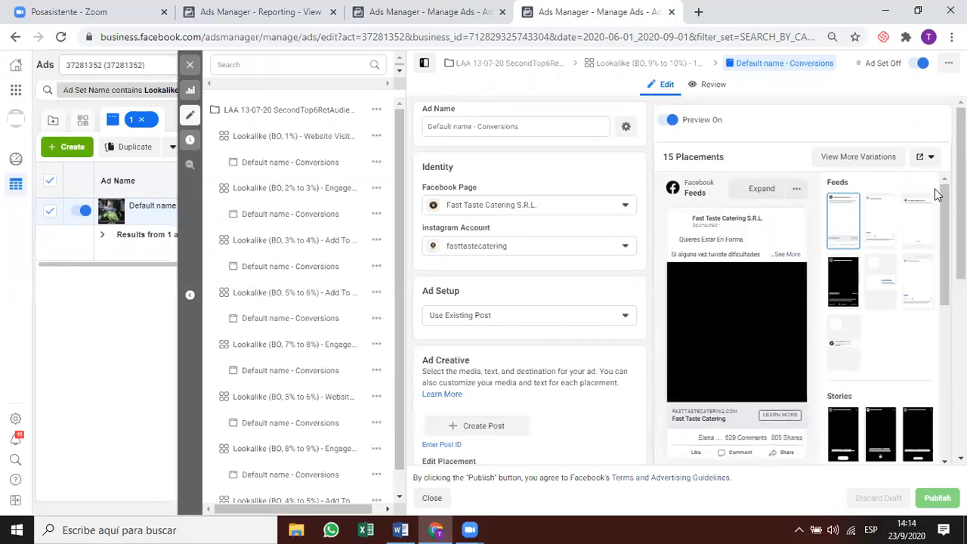
pyautogui.click(925, 156)
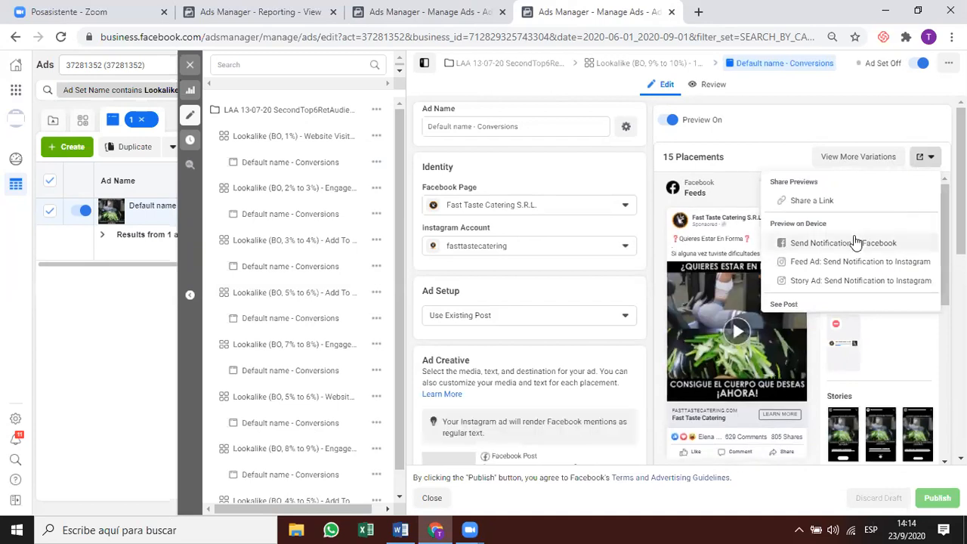
pyautogui.scroll(-1, 854, 244)
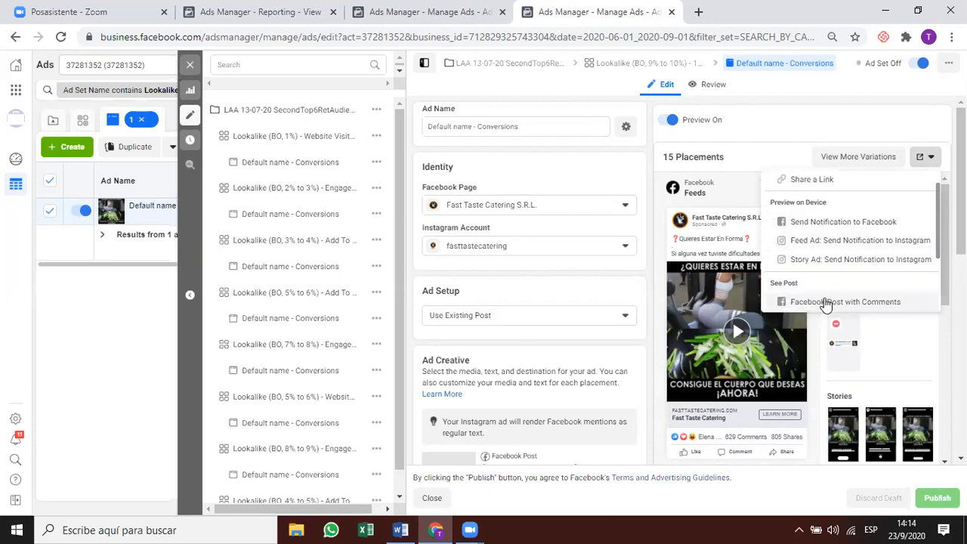
pyautogui.click(827, 302)
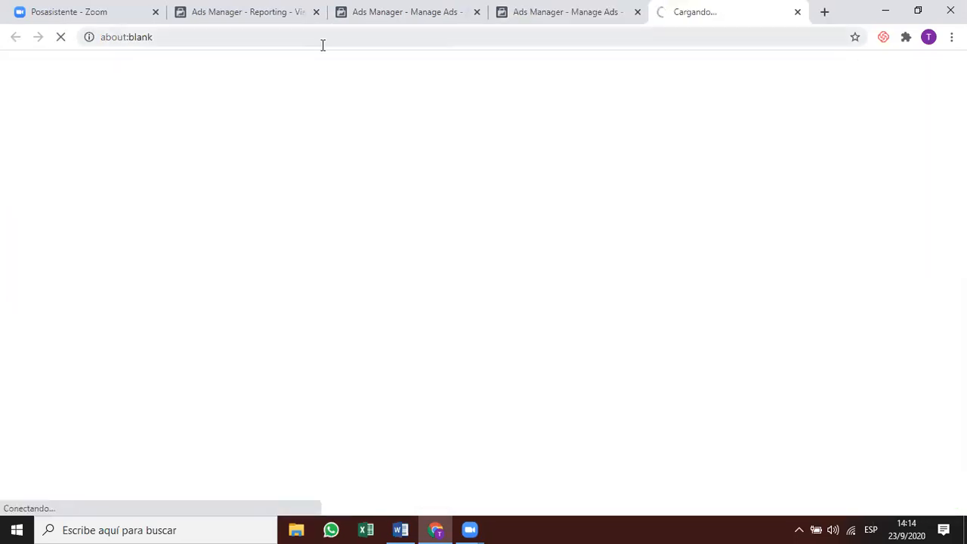
pyautogui.click(368, 33)
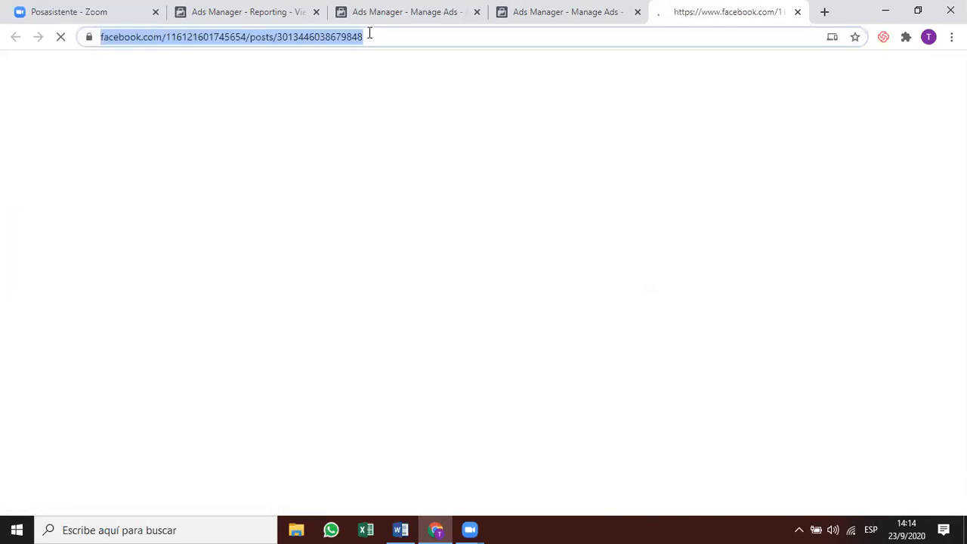
pyautogui.doubleClick(391, 36)
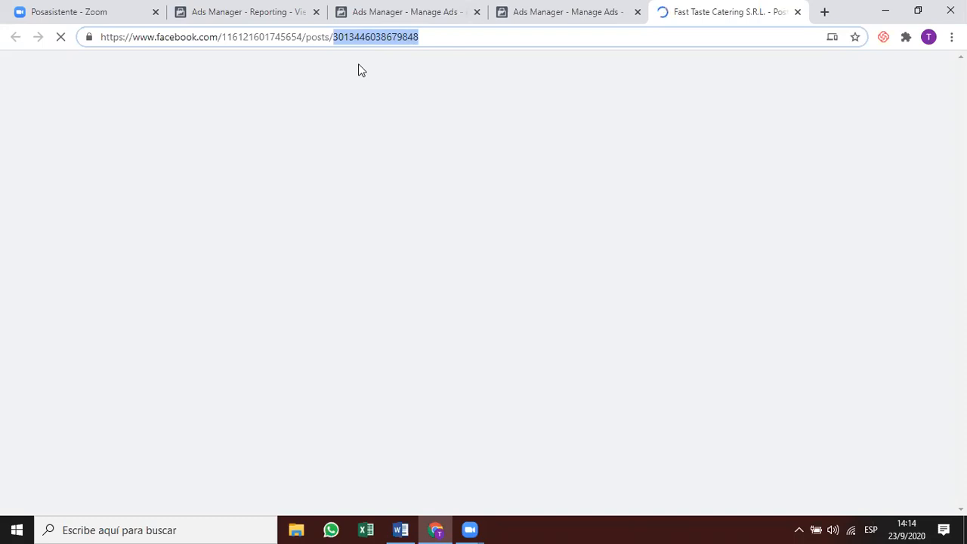
pyautogui.click(417, 13)
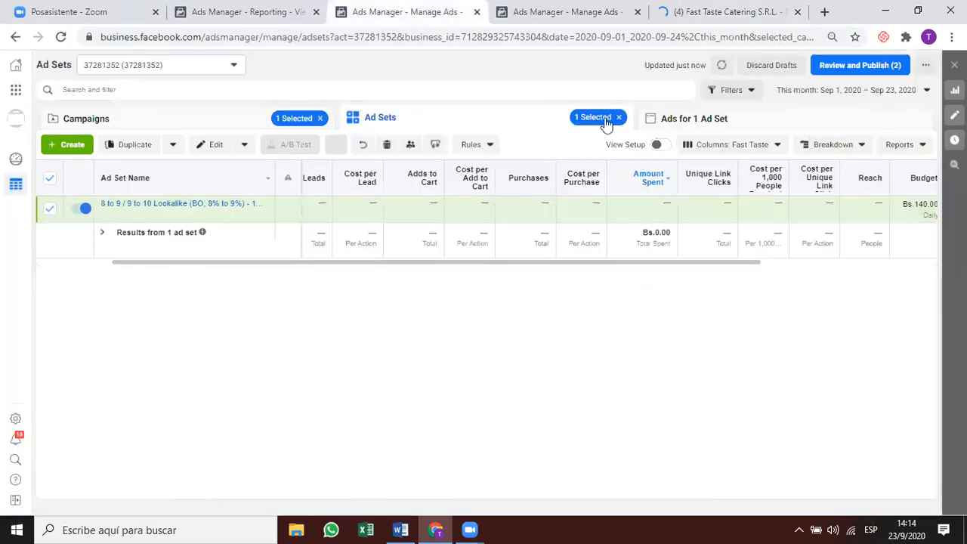
pyautogui.click(675, 130)
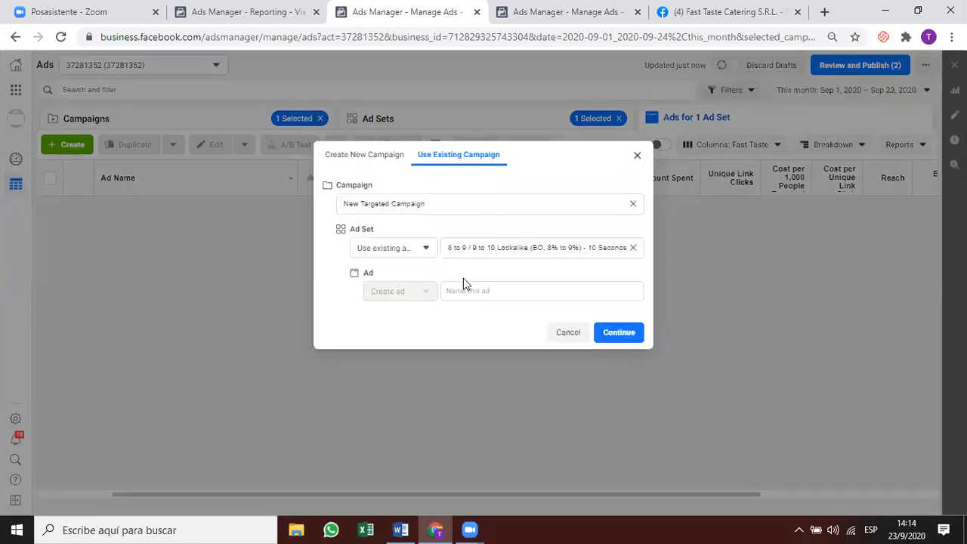
pyautogui.click(469, 291)
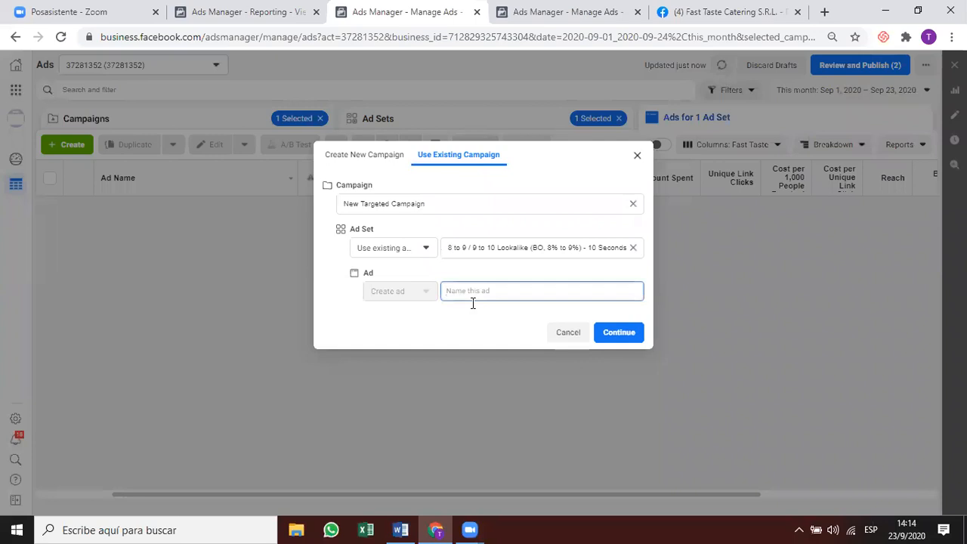
pyautogui.hotkey('ctrl', 'v')
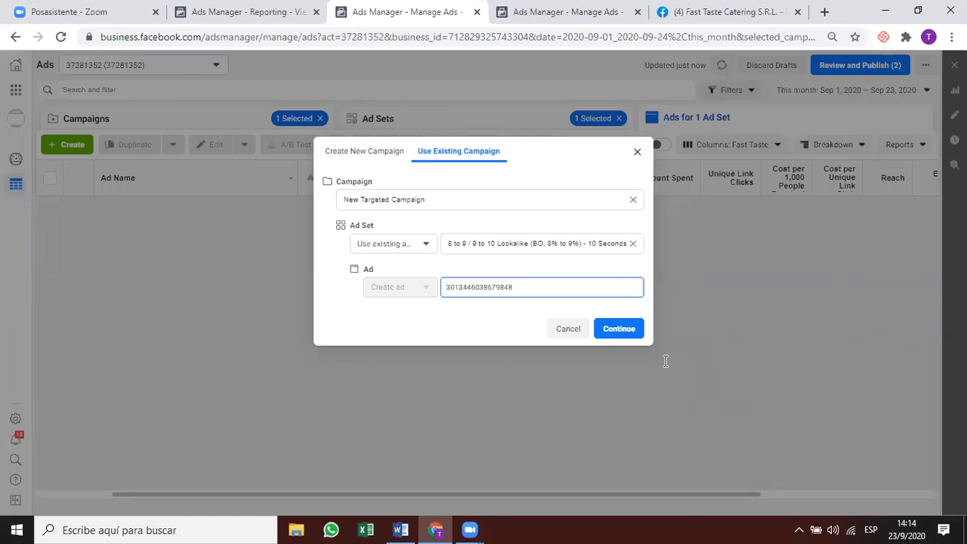
pyautogui.click(618, 328)
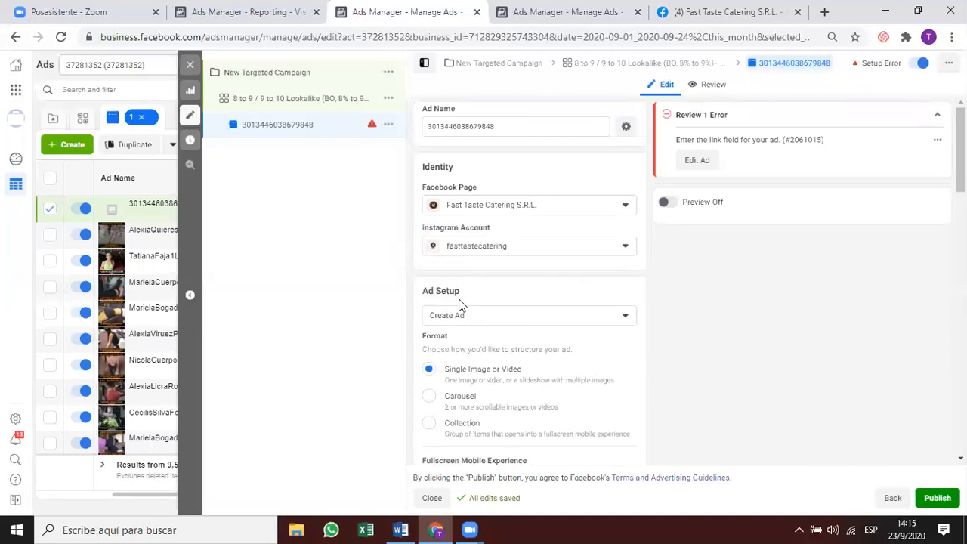
pyautogui.click(481, 316)
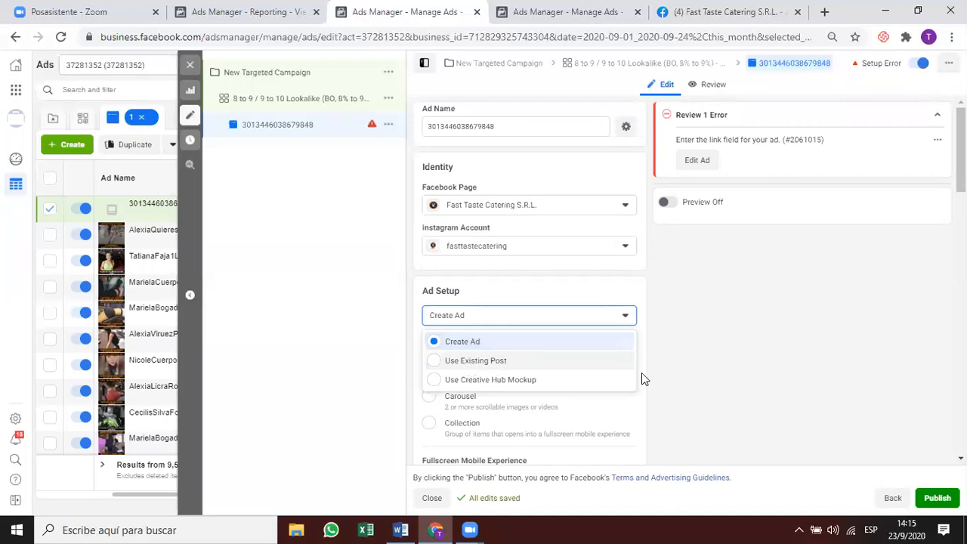
pyautogui.click(616, 362)
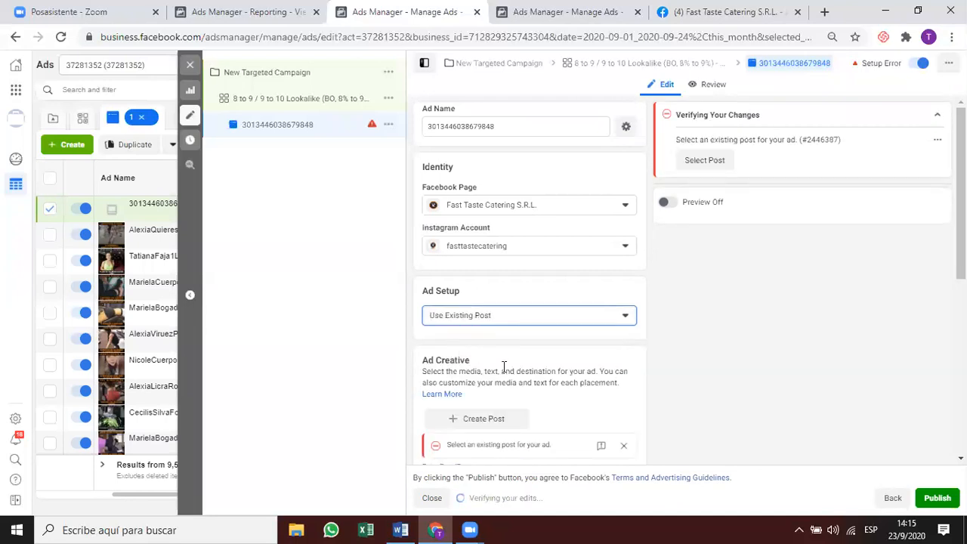
pyautogui.scroll(-3, 454, 342)
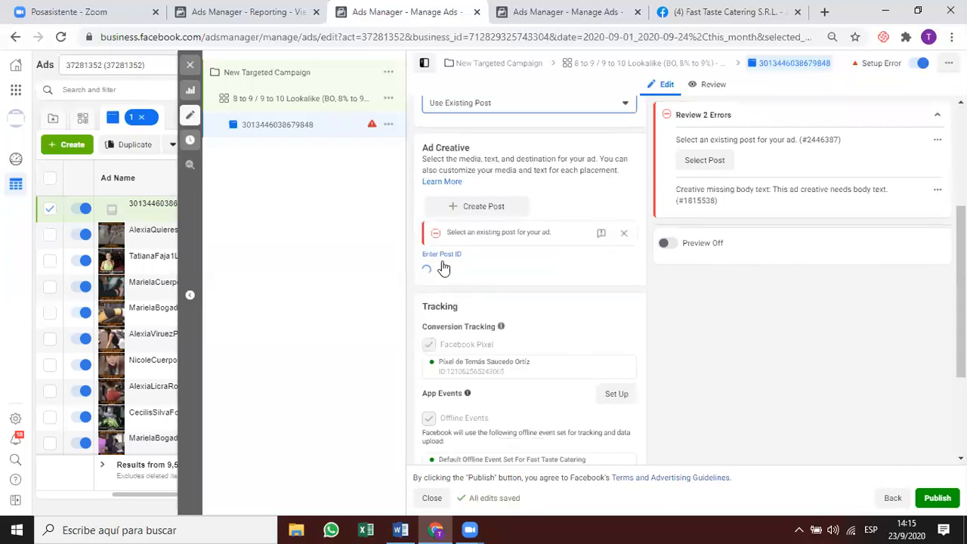
pyautogui.click(457, 257)
pyautogui.hotkey('ctrl', 'v')
pyautogui.press('Return')
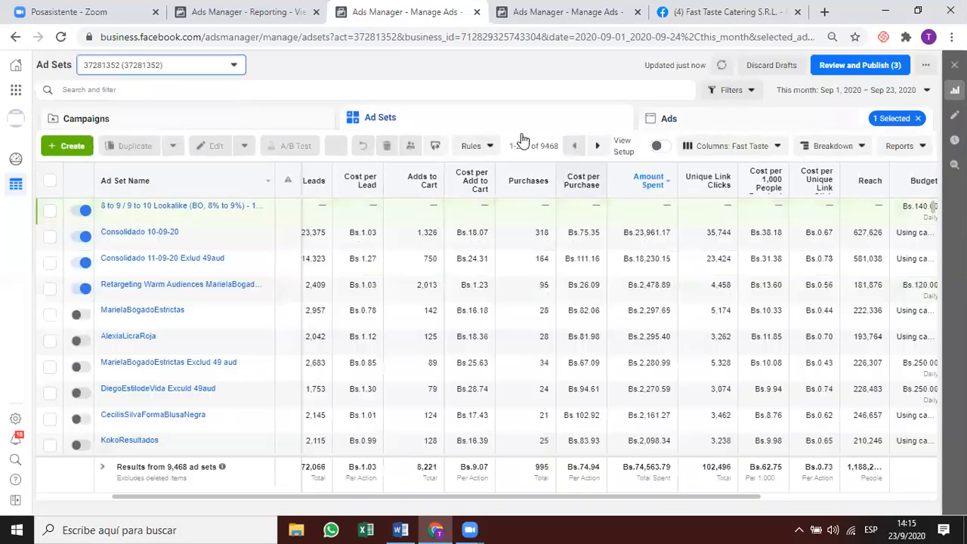
# Duplicate the 8 to 9 / 9 to 10 Lookalike ad set from its row in the Ad Sets table.
pyautogui.moveTo(192, 219)
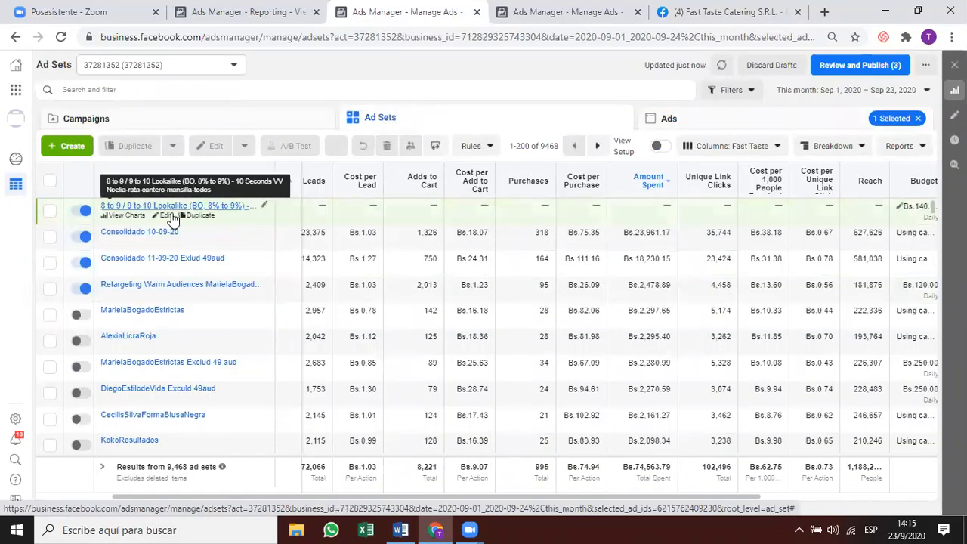
pyautogui.click(459, 218)
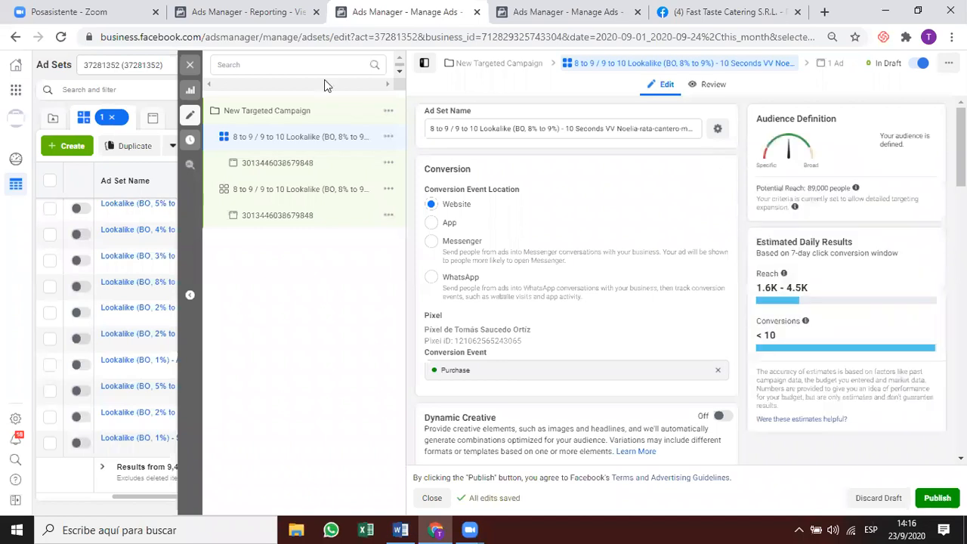
# Hide the campaign structure tree, scroll back up the ad sets, and return to Campaigns.
pyautogui.click(424, 63)
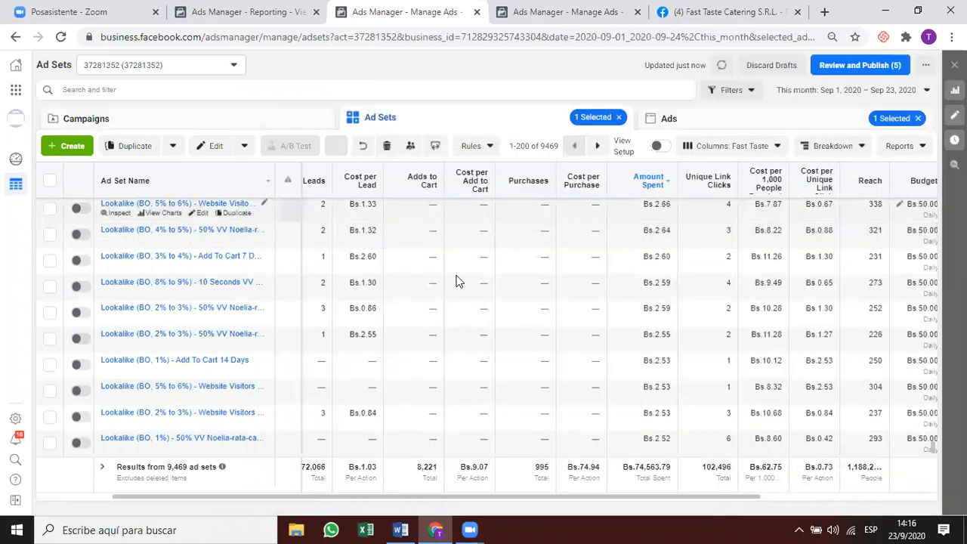
pyautogui.scroll(3, 456, 281)
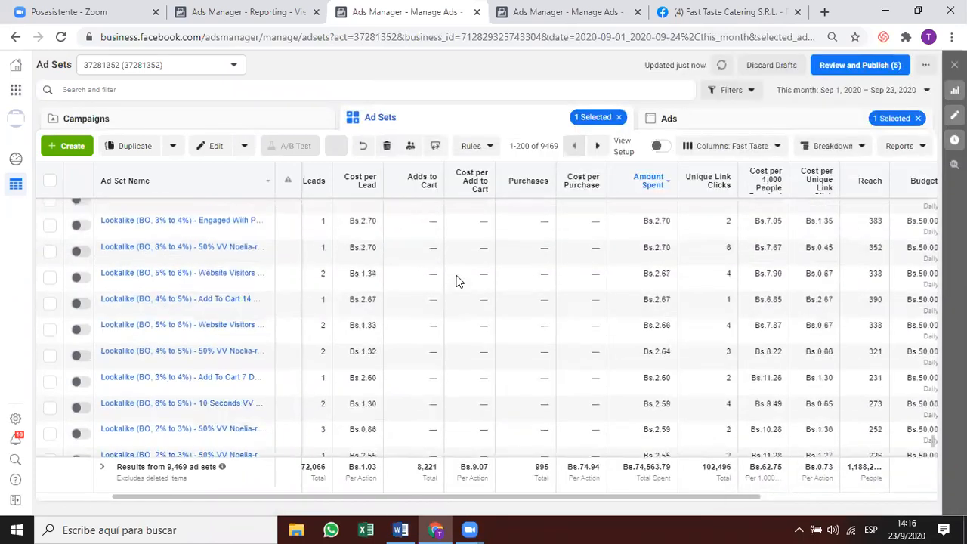
pyautogui.scroll(3, 456, 281)
pyautogui.scroll(3, 457, 281)
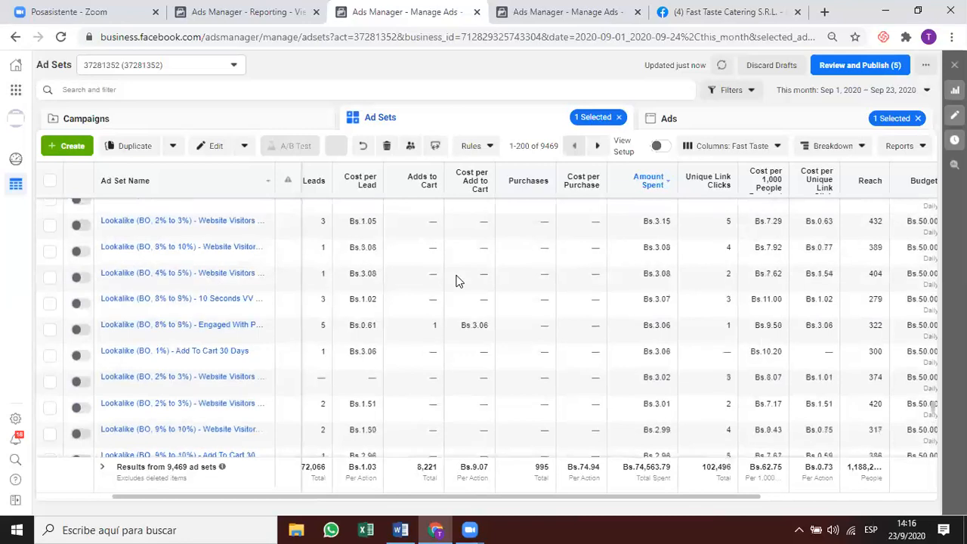
pyautogui.hscroll(3, 457, 281)
pyautogui.scroll(1, 468, 141)
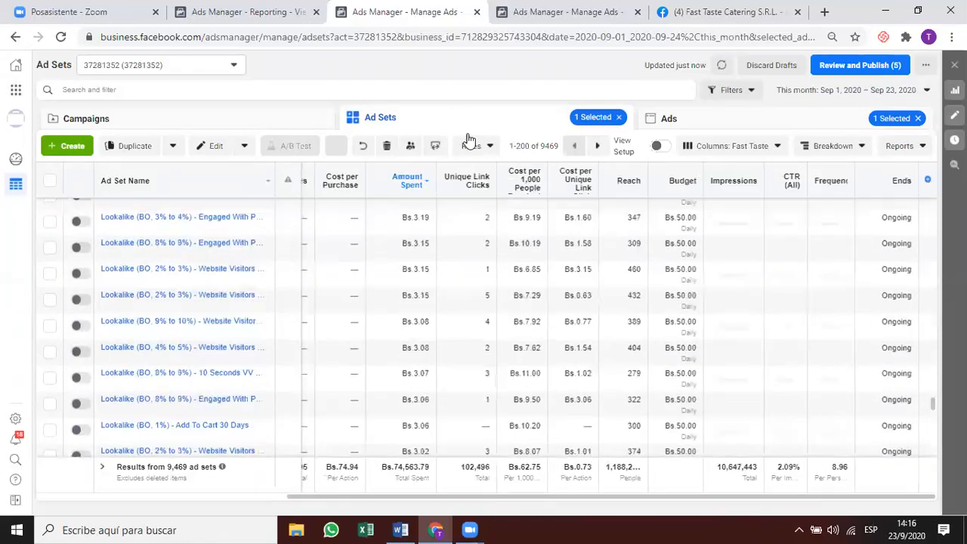
pyautogui.scroll(3, 469, 138)
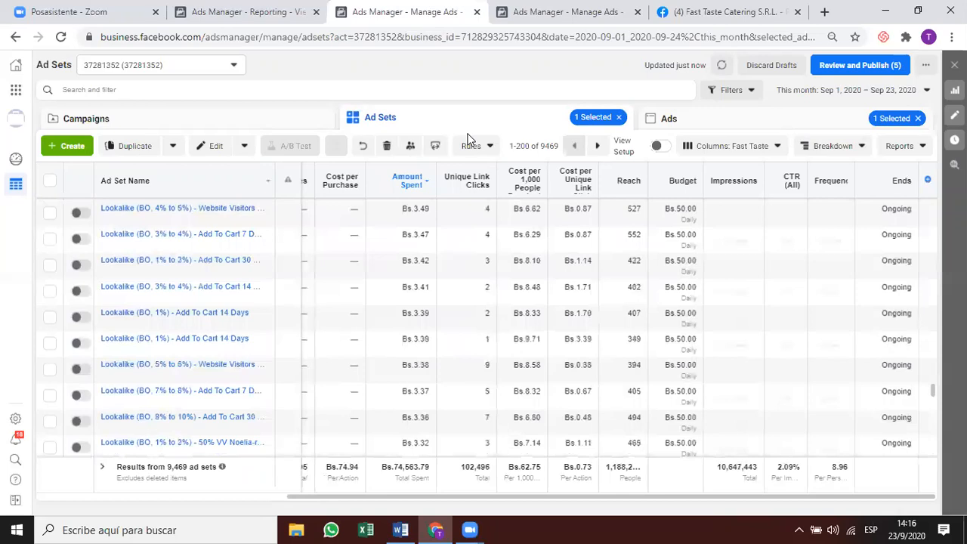
pyautogui.click(190, 119)
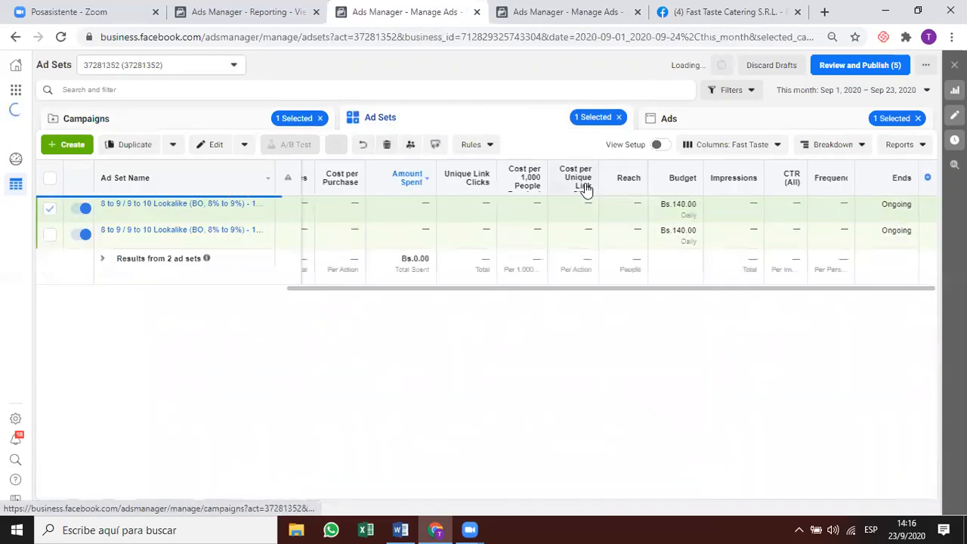
# Check the first lookalike ad set's name inline without changing it, then open its full settings editor.
pyautogui.moveTo(586, 189)
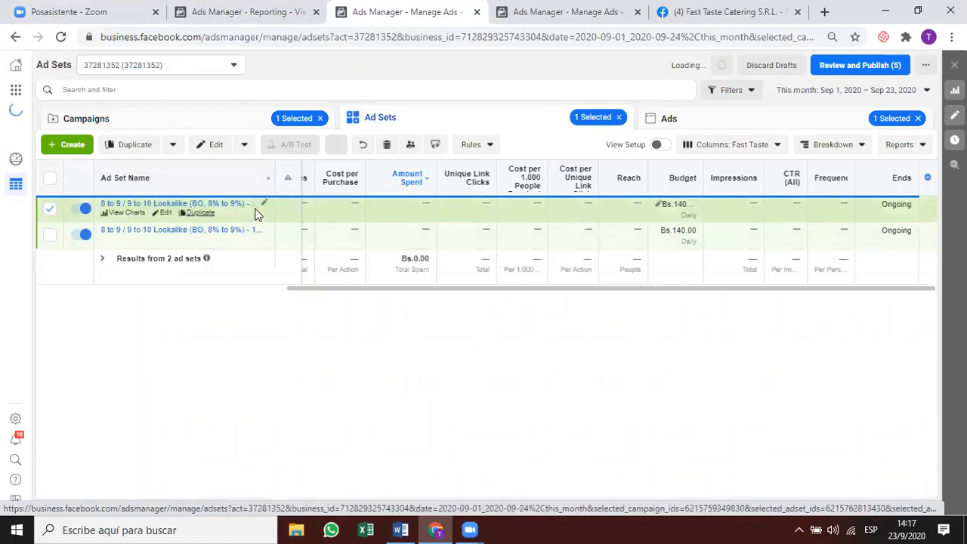
pyautogui.click(264, 204)
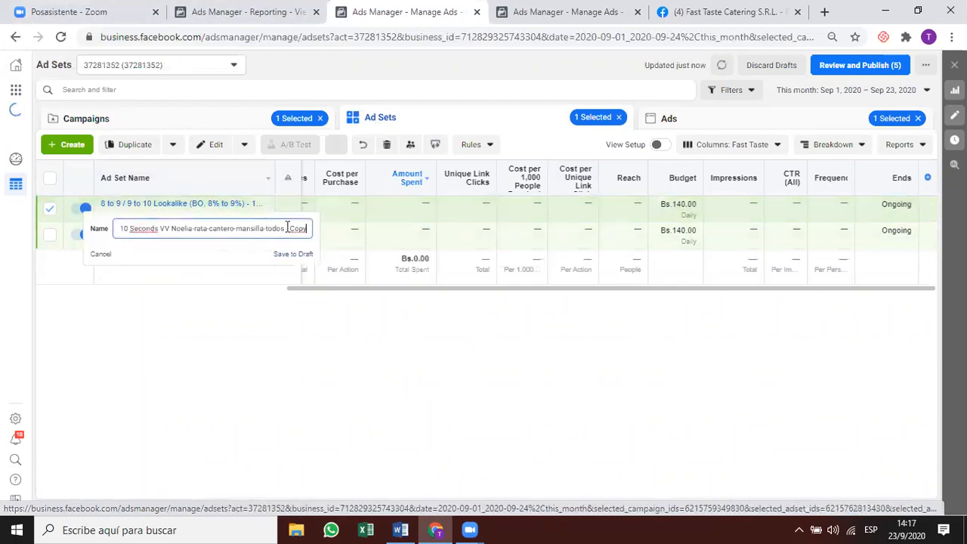
pyautogui.press('Escape')
pyautogui.click(166, 215)
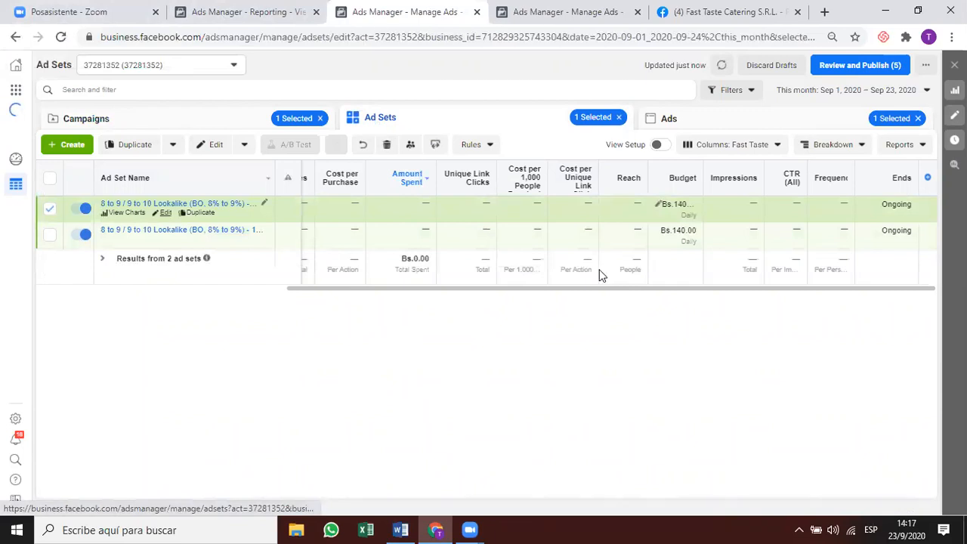
# Remove the 8% to 9% and 9% to 10% lookalike audiences from the ad set.
pyautogui.scroll(-4, 635, 238)
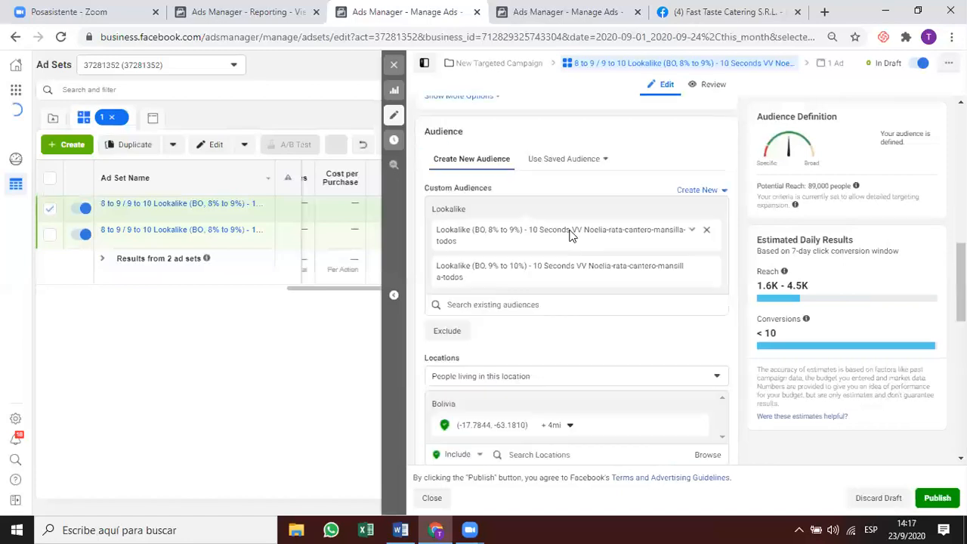
pyautogui.click(707, 231)
pyautogui.click(707, 231)
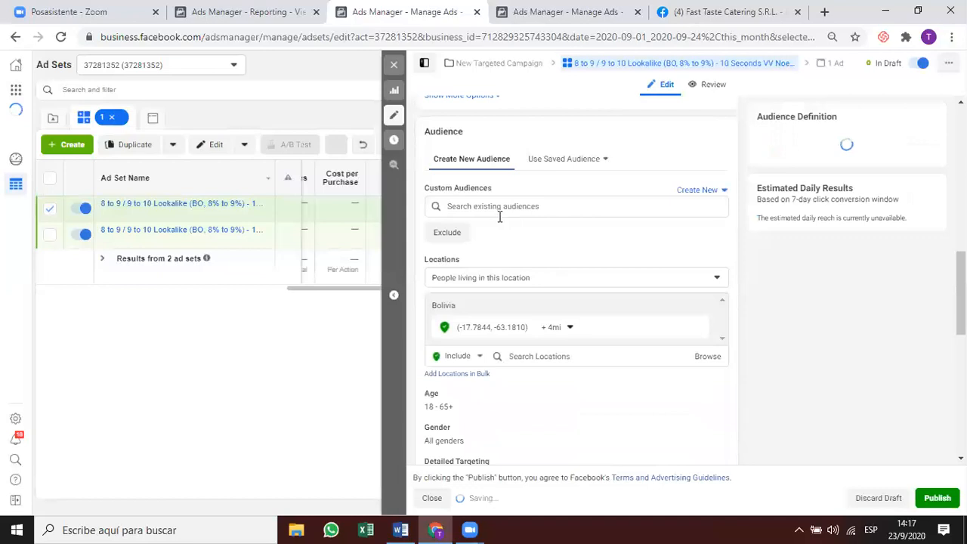
# Search audiences for '10 Seconds VV' and add the Lookalike (BO, 3% to 4%) audience.
pyautogui.click(497, 207)
pyautogui.write('10 seconds')
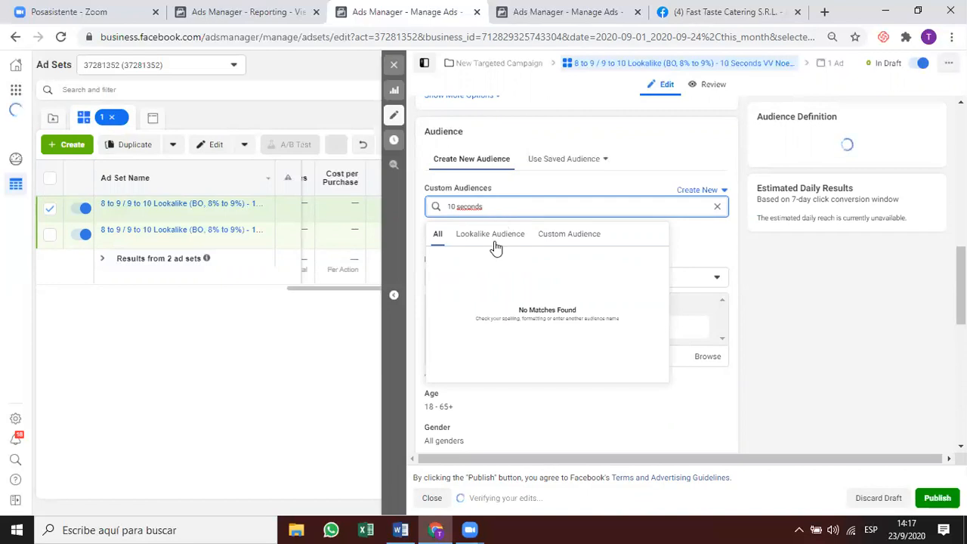
pyautogui.tripleClick(497, 207)
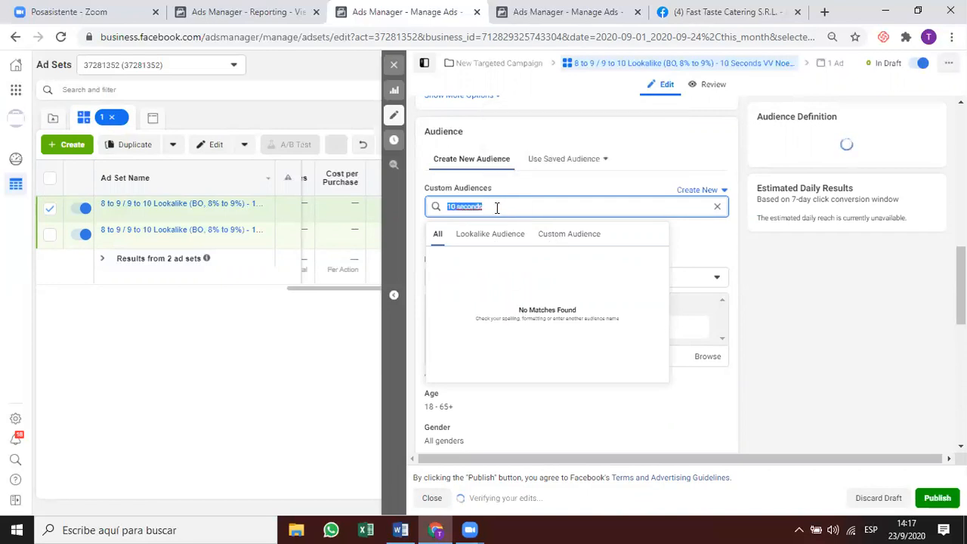
pyautogui.click(496, 207)
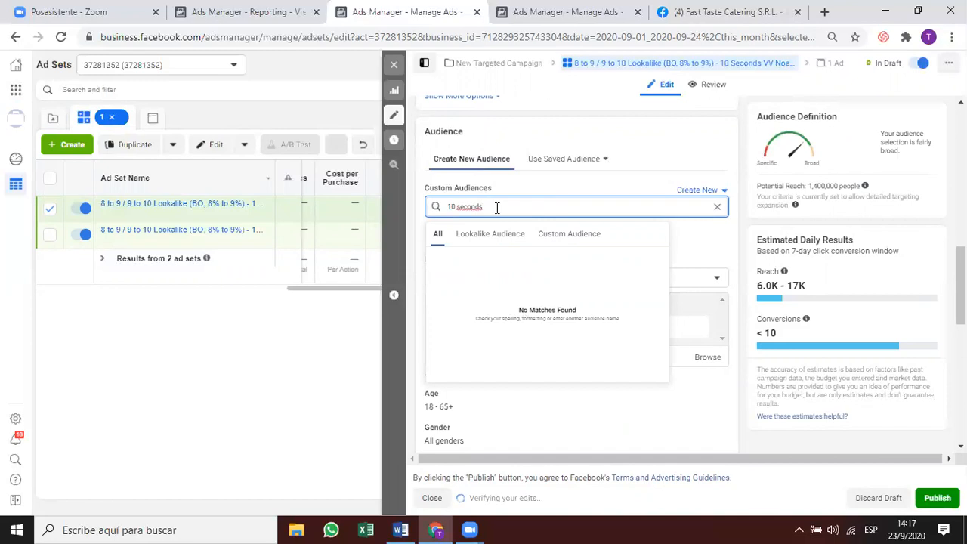
pyautogui.write('vv')
pyautogui.scroll(5, 479, 227)
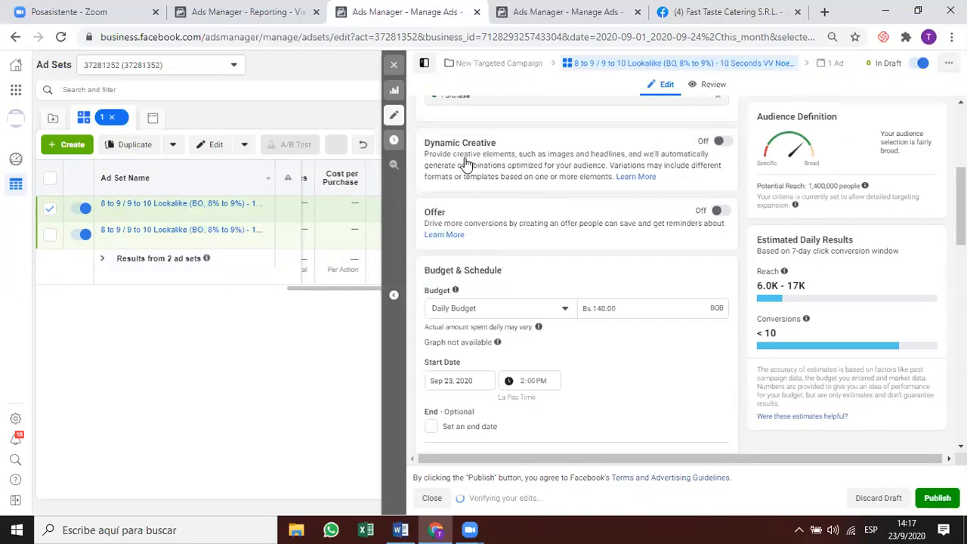
pyautogui.scroll(3, 464, 162)
pyautogui.scroll(-8, 467, 133)
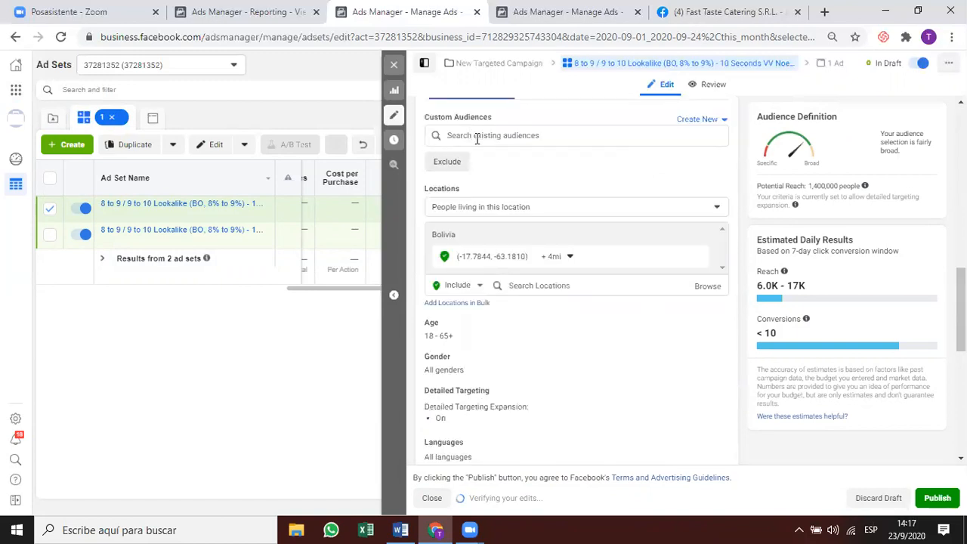
pyautogui.click(491, 136)
pyautogui.write('10 Seconds VV')
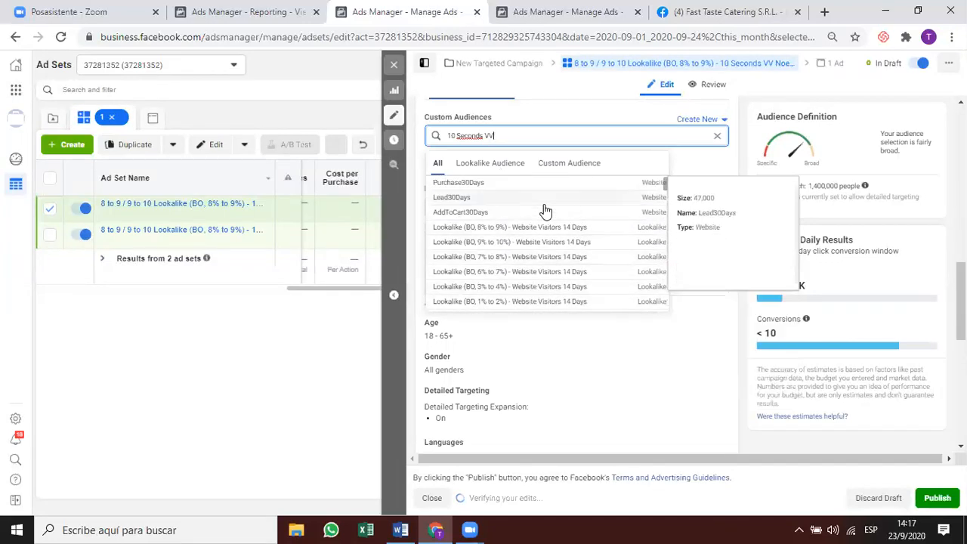
pyautogui.click(498, 163)
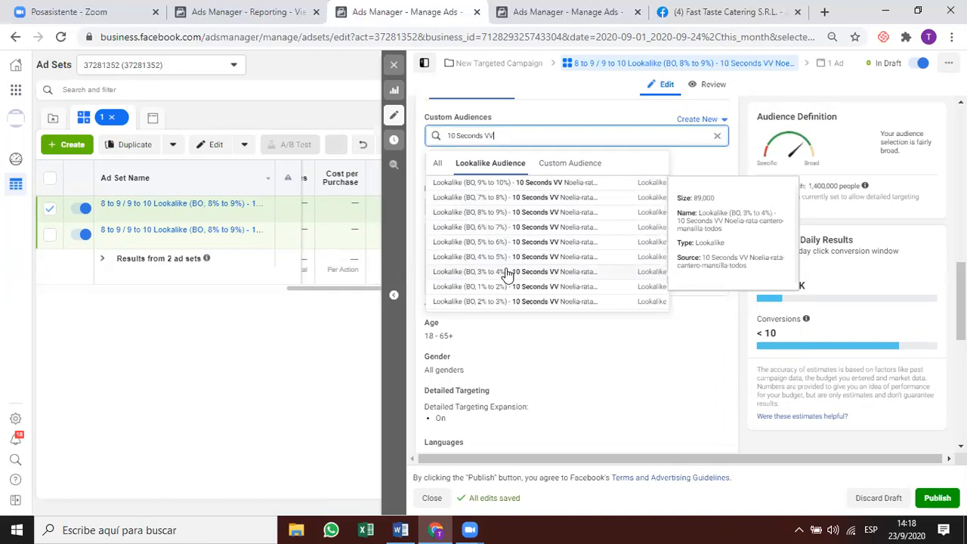
pyautogui.click(506, 270)
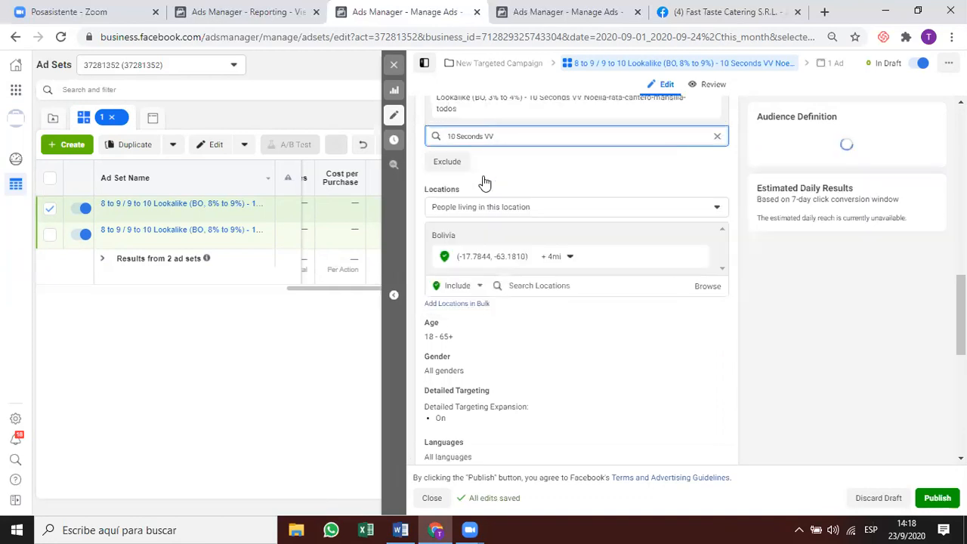
# Rename the ad set to the copied audience name 'Lookalike (BO, 3% to 4%)…'.
pyautogui.click(495, 139)
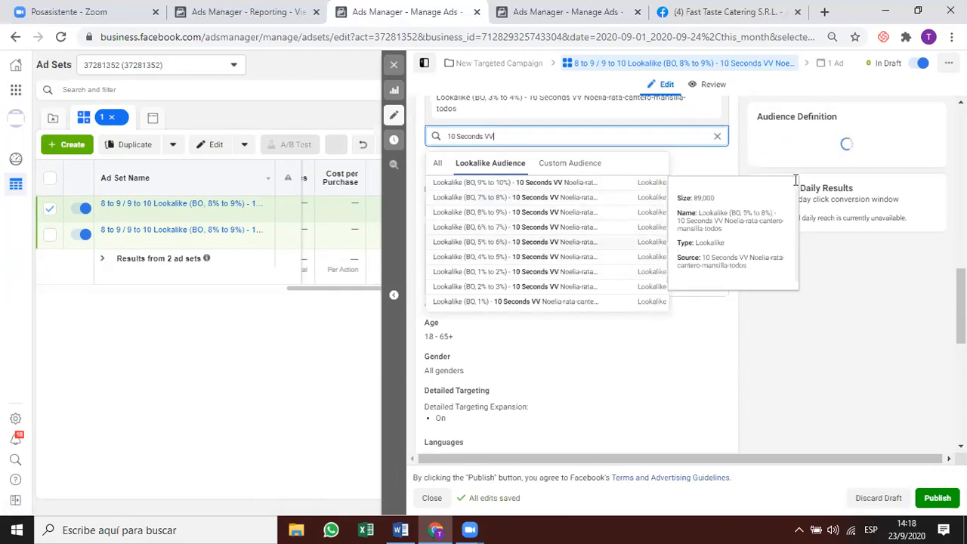
pyautogui.scroll(2, 559, 198)
pyautogui.click(446, 219)
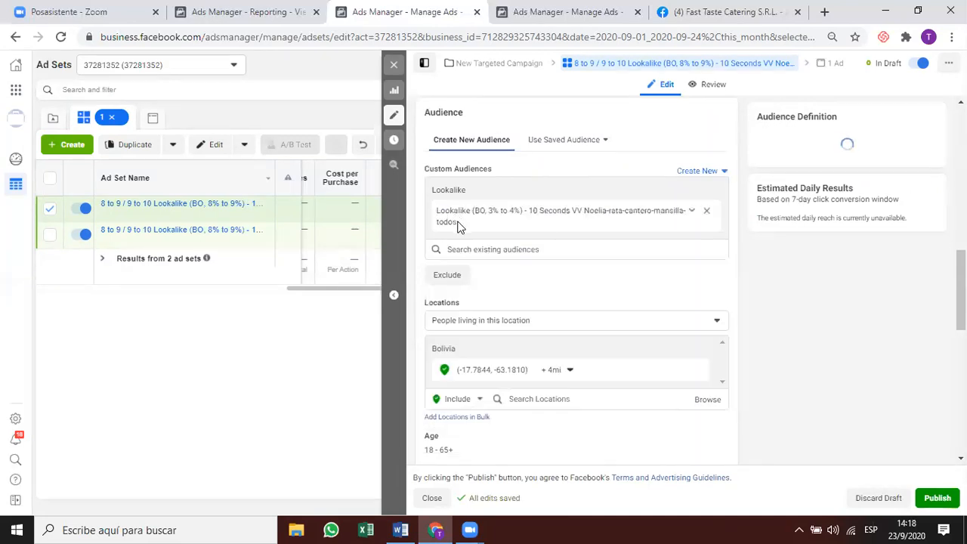
pyautogui.tripleClick(446, 217)
pyautogui.hotkey('ctrl', 'c')
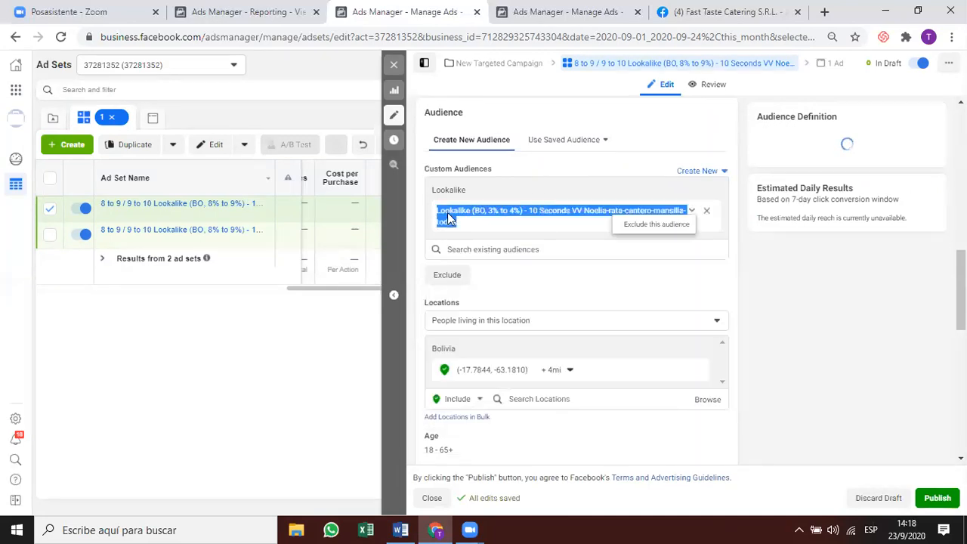
pyautogui.scroll(1, 494, 261)
pyautogui.scroll(10, 495, 261)
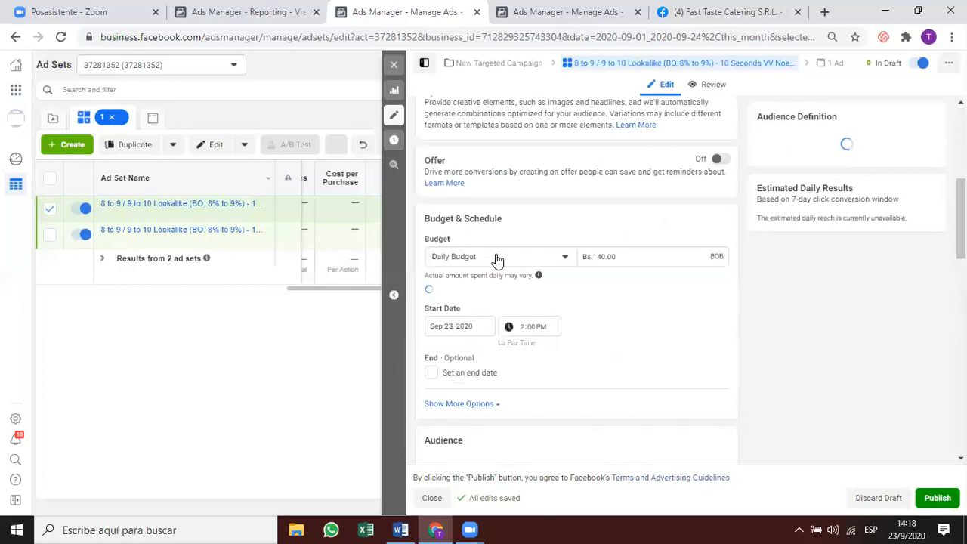
pyautogui.tripleClick(488, 125)
pyautogui.hotkey('ctrl', 'v')
pyautogui.click(535, 167)
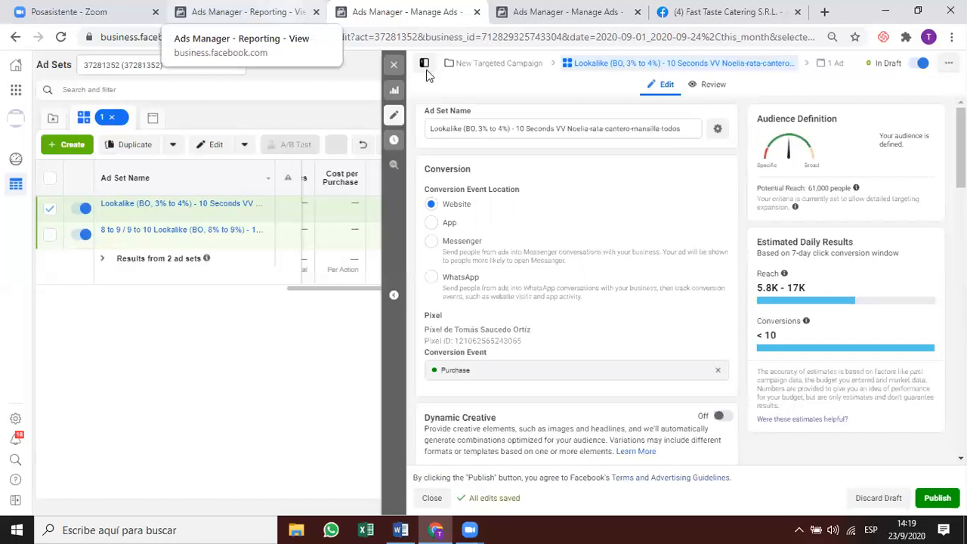
# Switch to the Ads Manager - Reporting tab showing the 8 filtered 10 Seconds VV ad sets.
pyautogui.hotkey('ctrl', 'shift', 'Tab')
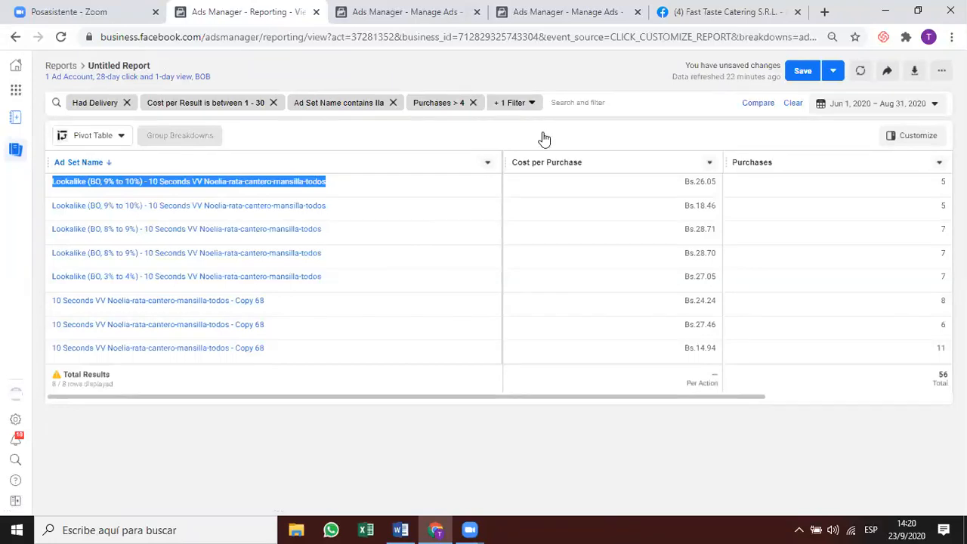
# Change the report's Ad Set Name filter from '10 seconds' to contains '50% vv', then return to the ad set editor.
pyautogui.click(512, 103)
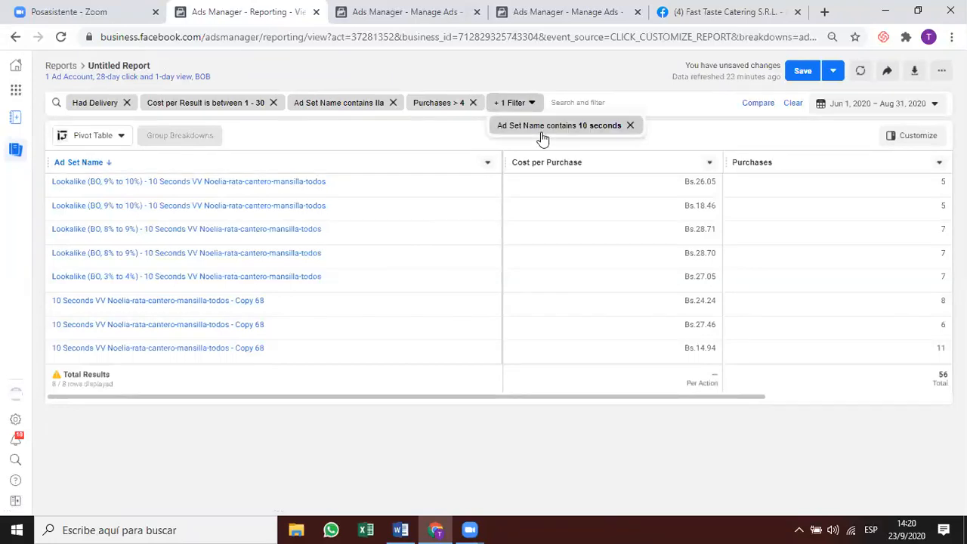
pyautogui.click(510, 103)
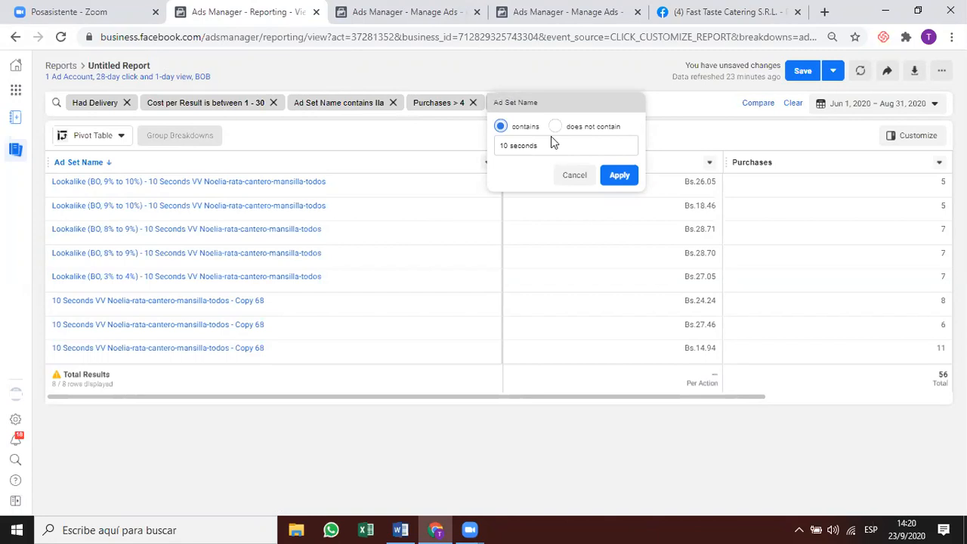
pyautogui.click(561, 93)
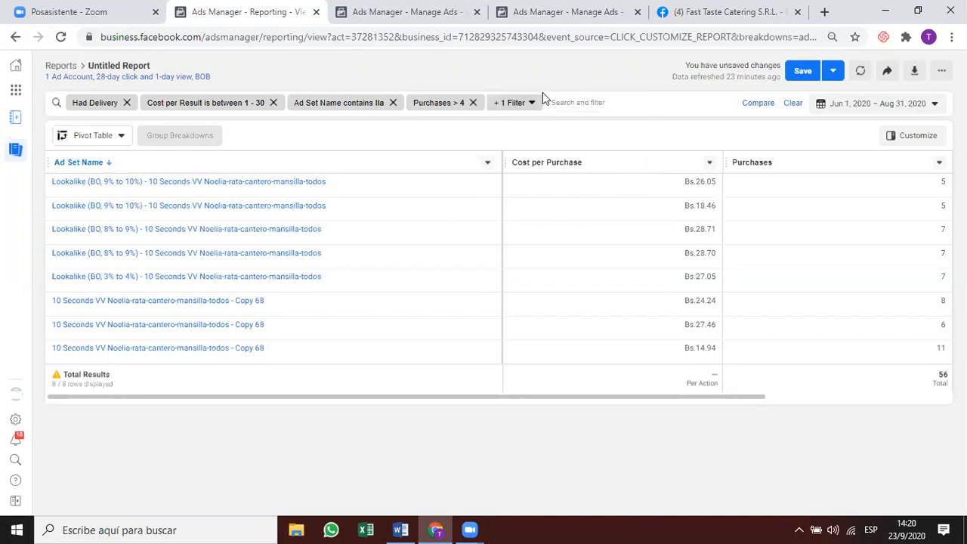
pyautogui.moveTo(541, 100)
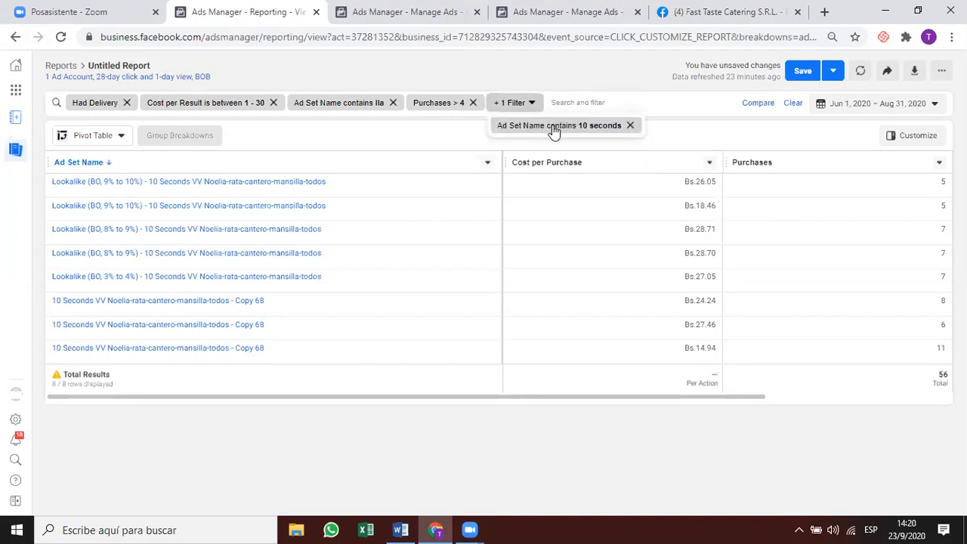
pyautogui.click(554, 130)
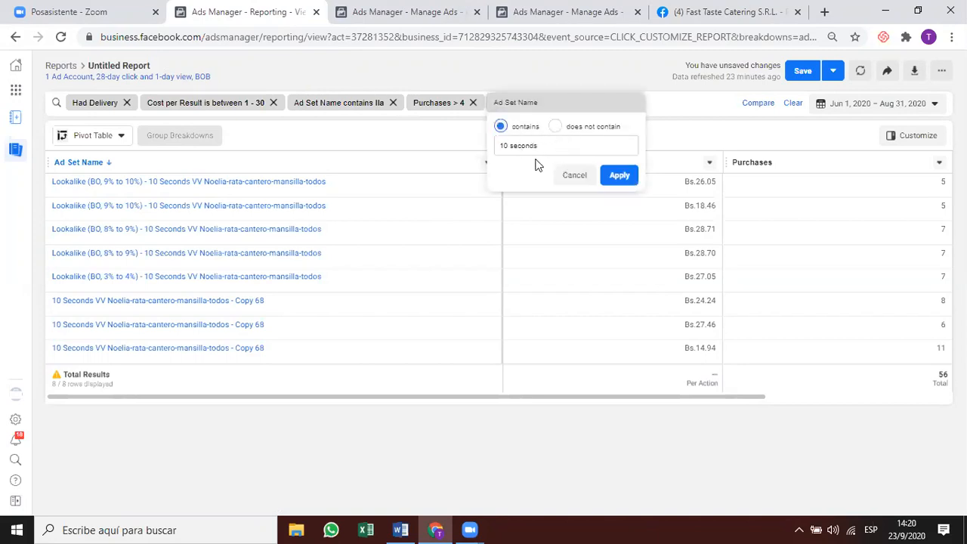
pyautogui.doubleClick(522, 145)
pyautogui.click(521, 144)
pyautogui.write('50%')
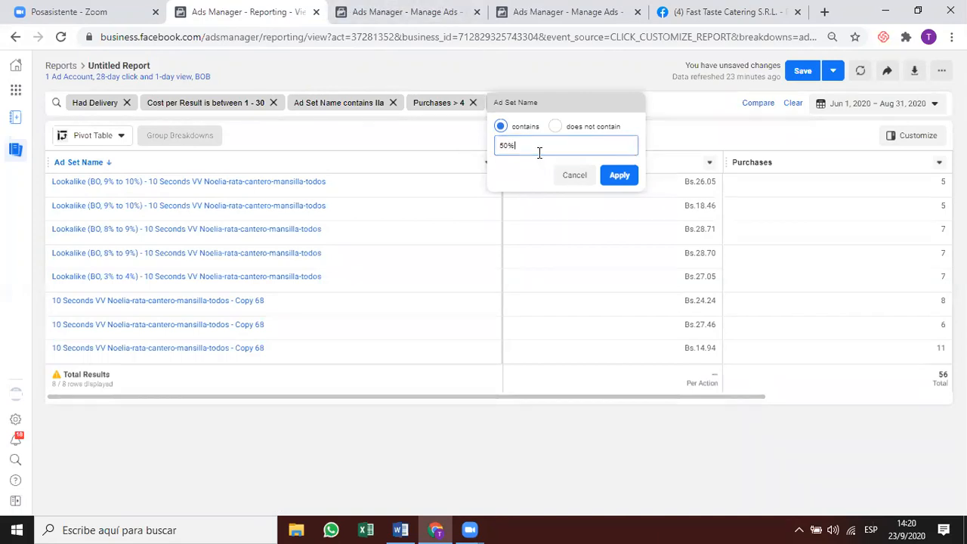
pyautogui.write('vv')
pyautogui.press('Return')
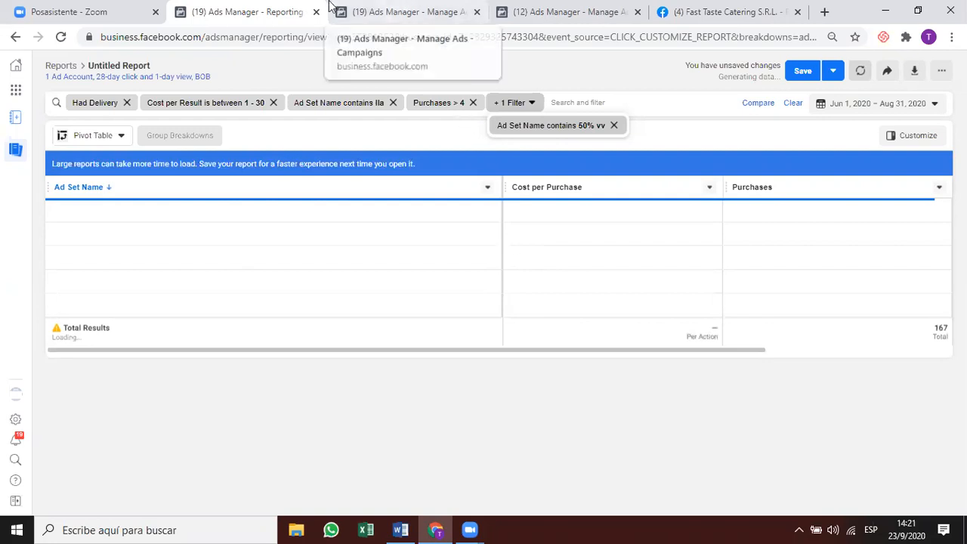
pyautogui.click(392, 22)
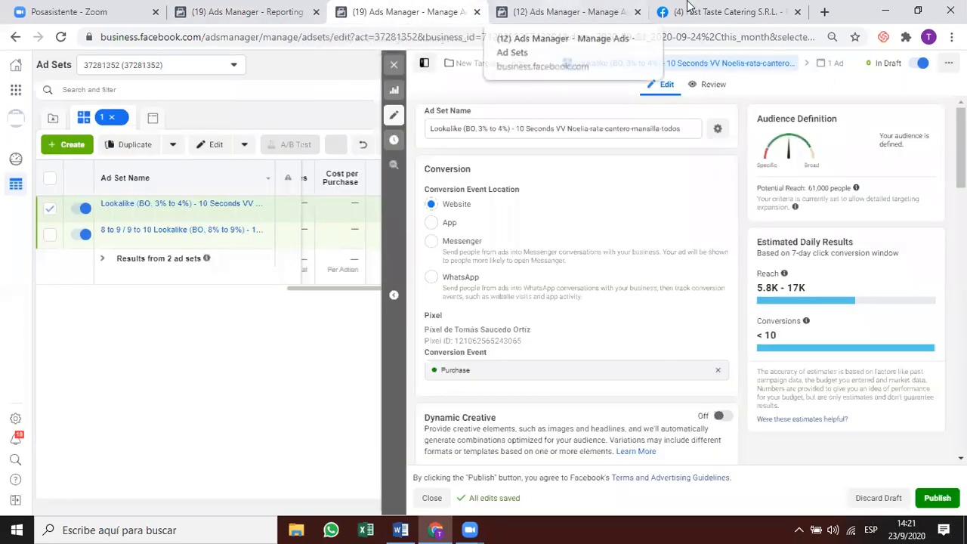
# Return to the ad editor, search its tree for '50%', and close it with edits saved.
pyautogui.click(585, 9)
pyautogui.hotkey('ctrl', 'Tab')
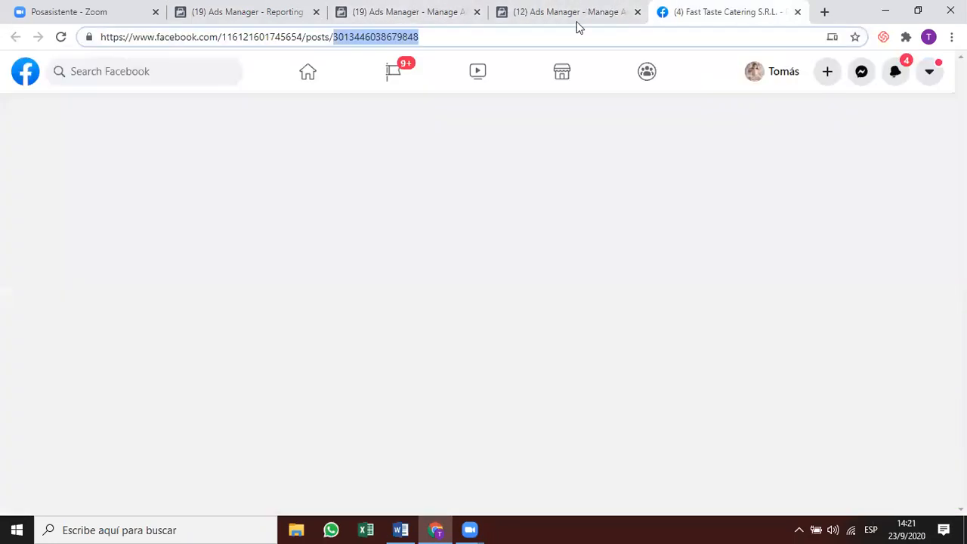
pyautogui.click(536, 17)
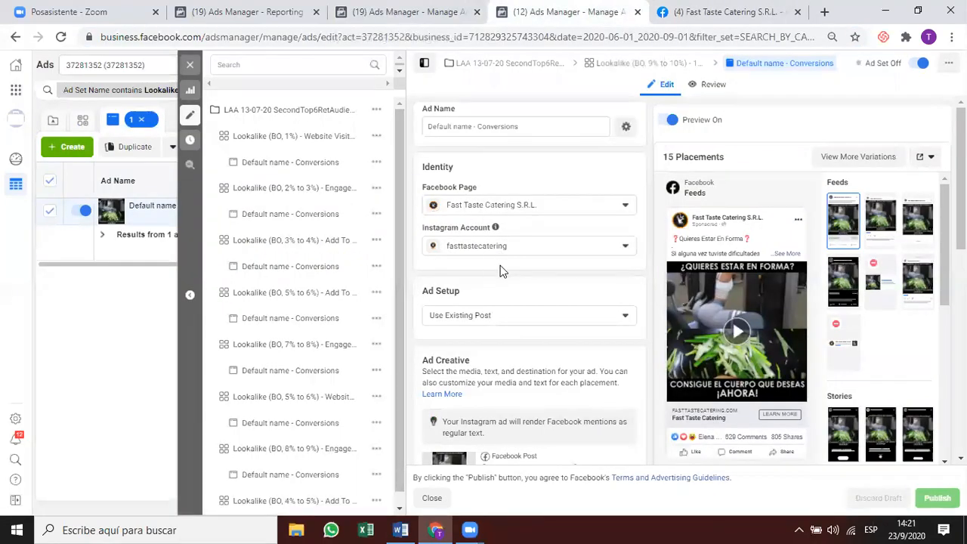
pyautogui.scroll(-7, 318, 207)
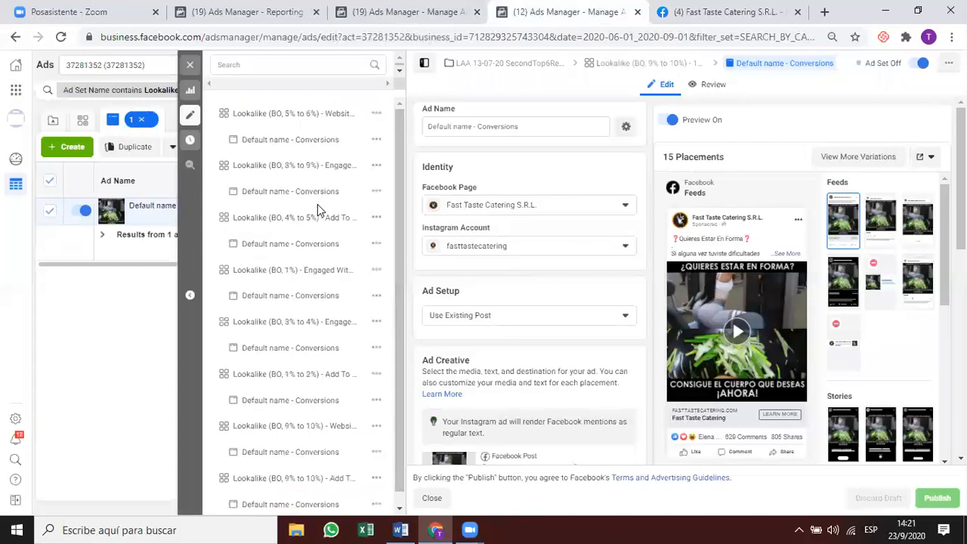
pyautogui.scroll(-2, 329, 279)
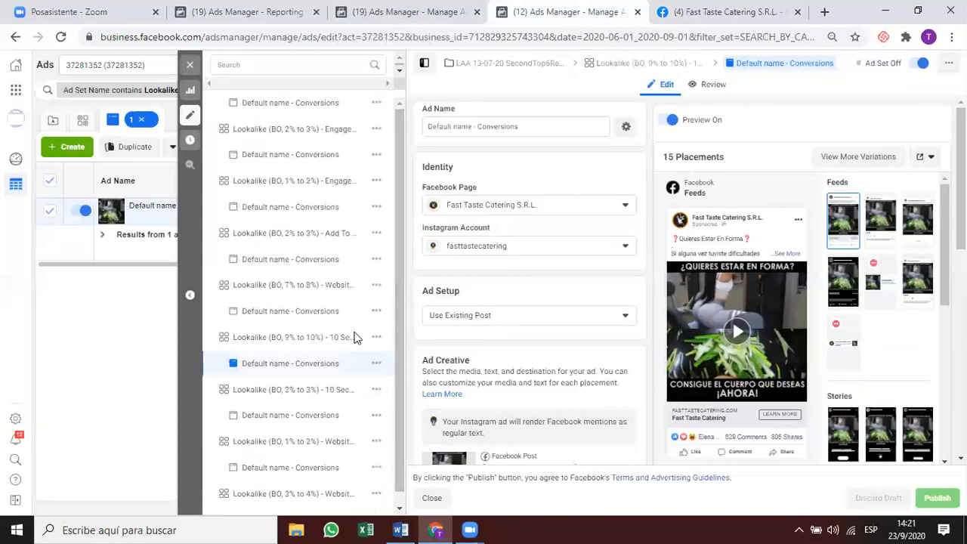
pyautogui.moveTo(397, 393)
pyautogui.mouseDown()
pyautogui.moveTo(417, 435)
pyautogui.moveTo(405, 381)
pyautogui.mouseUp()
pyautogui.click(242, 64)
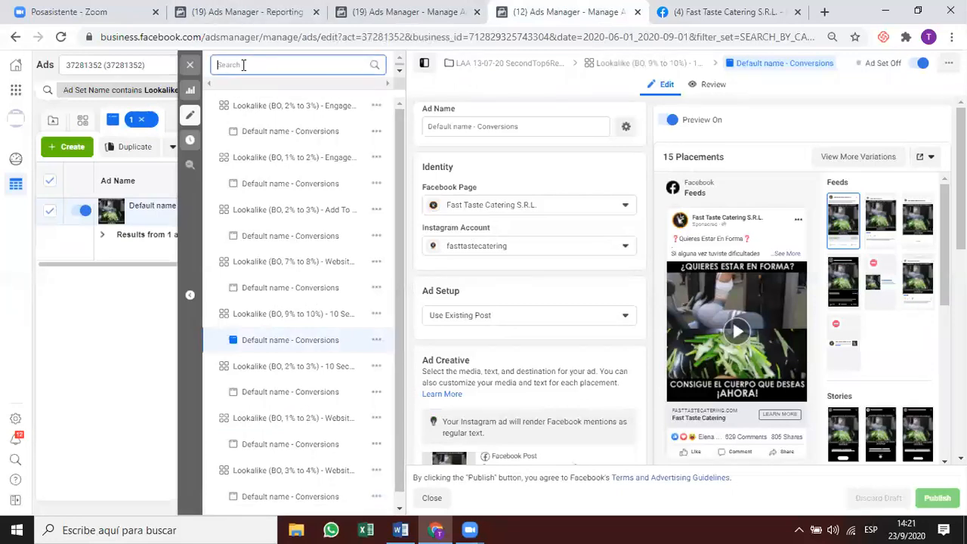
pyautogui.write('50%')
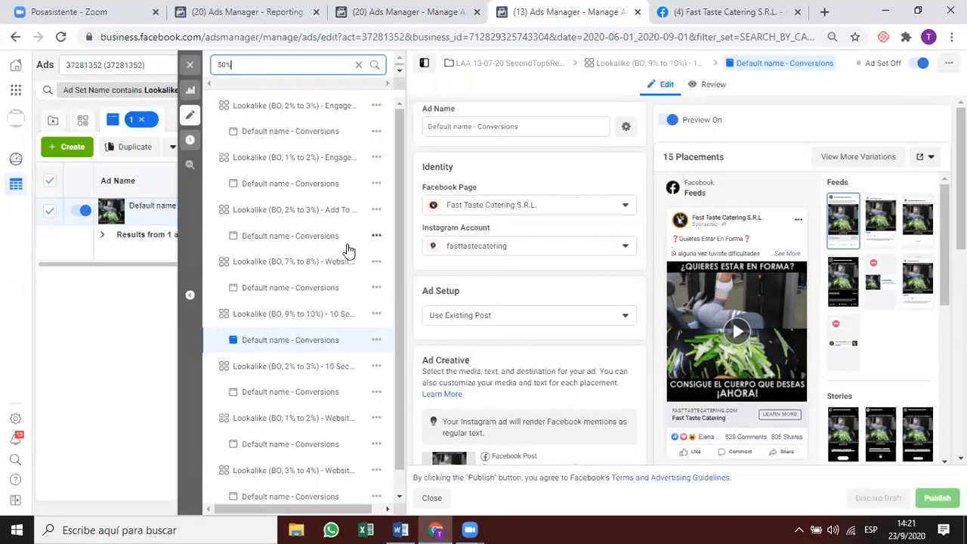
pyautogui.click(190, 70)
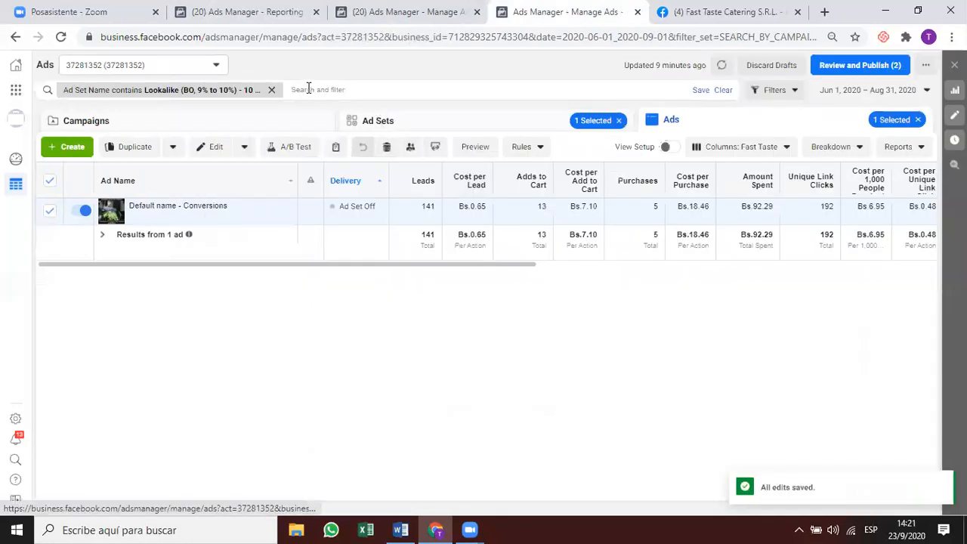
# Replace the Ad Set Name filter value with '50%' and switch to the Ad Sets tab.
pyautogui.click(232, 94)
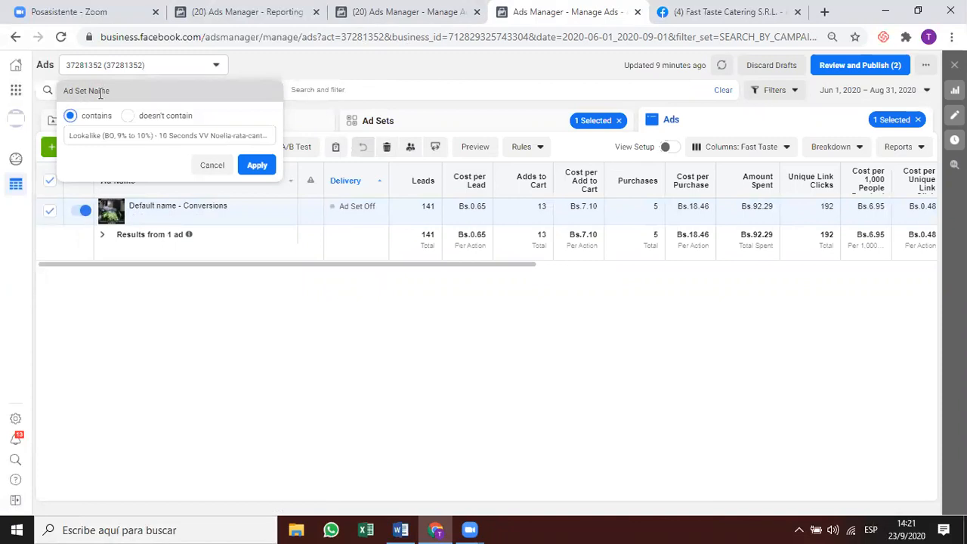
pyautogui.tripleClick(109, 137)
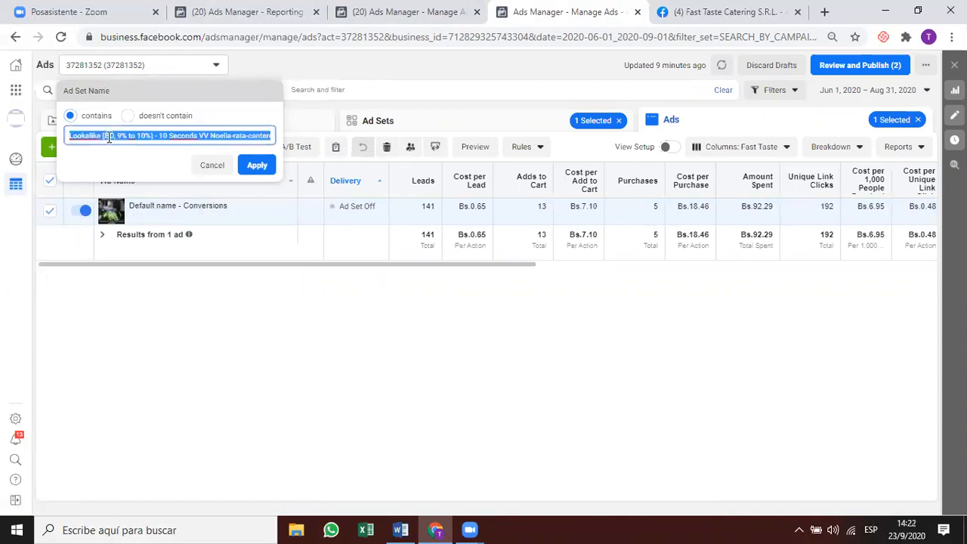
pyautogui.write('50%')
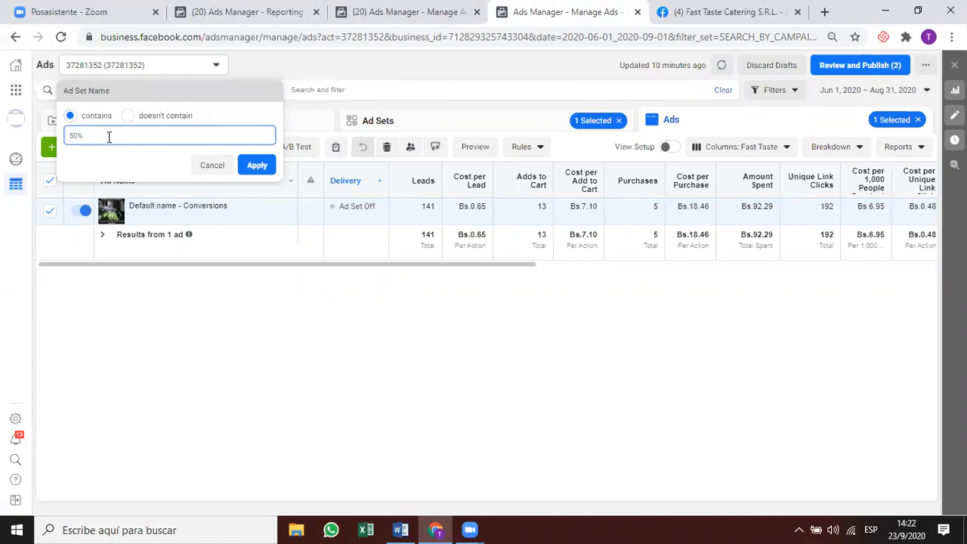
pyautogui.press('Return')
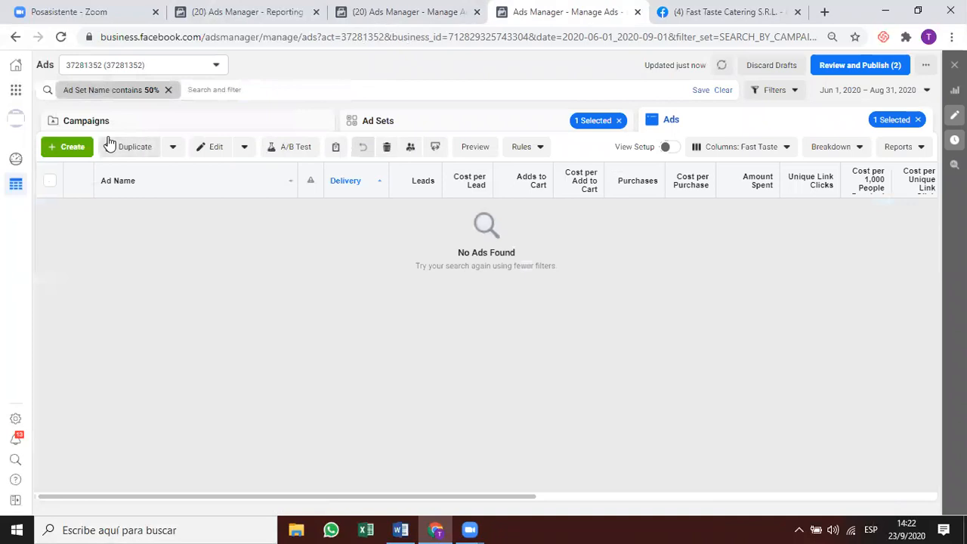
pyautogui.click(444, 130)
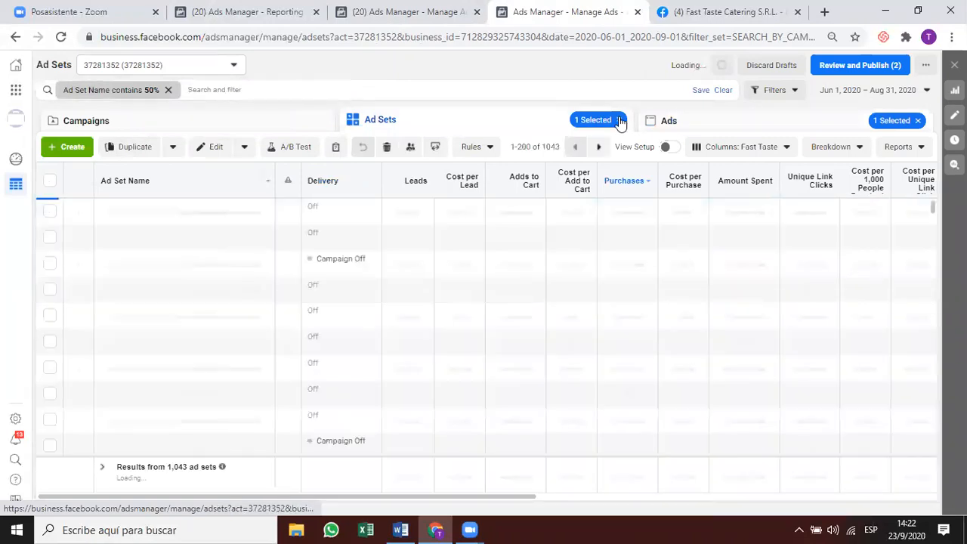
# Clear the '1 Selected' chip so all 1,043 50%-matching ad sets are listed, glancing at the report.
pyautogui.click(620, 121)
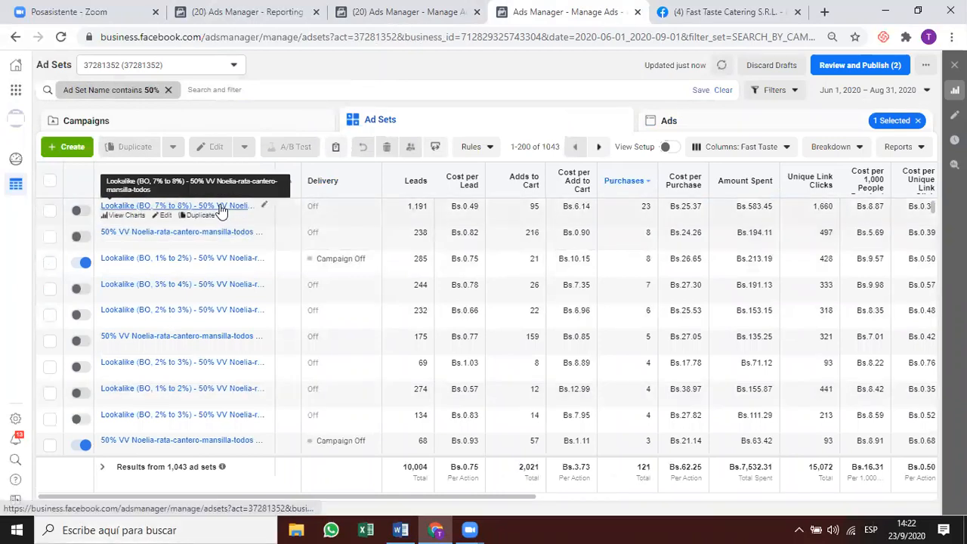
pyautogui.click(268, 15)
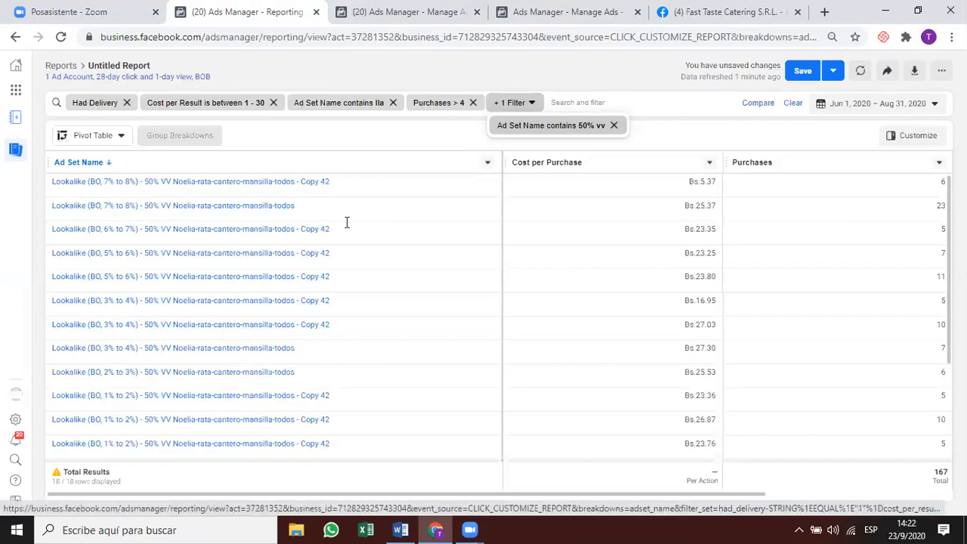
pyautogui.click(565, 21)
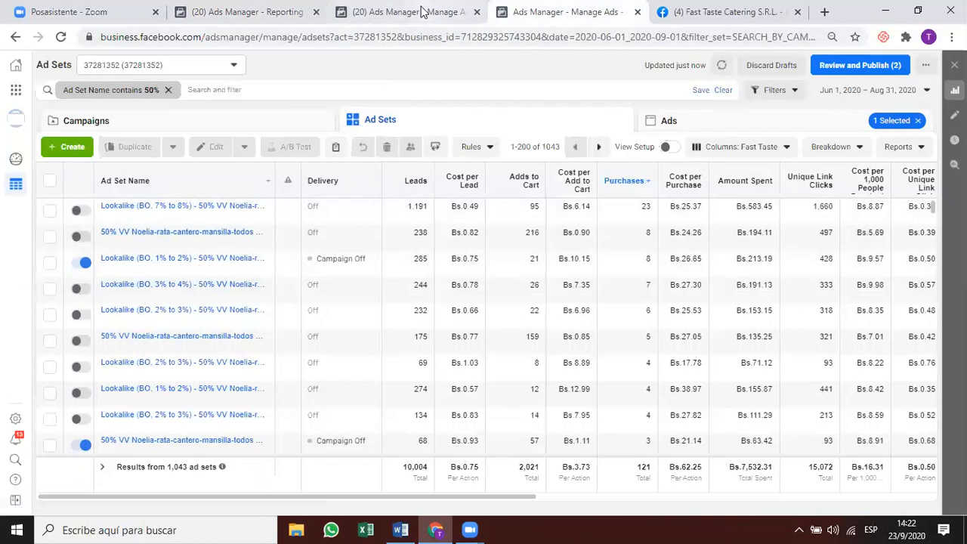
# Inspect the ads in the Lookalike 7% to 8%, 1% to 2% and 3% to 4% ad sets.
pyautogui.click(159, 209)
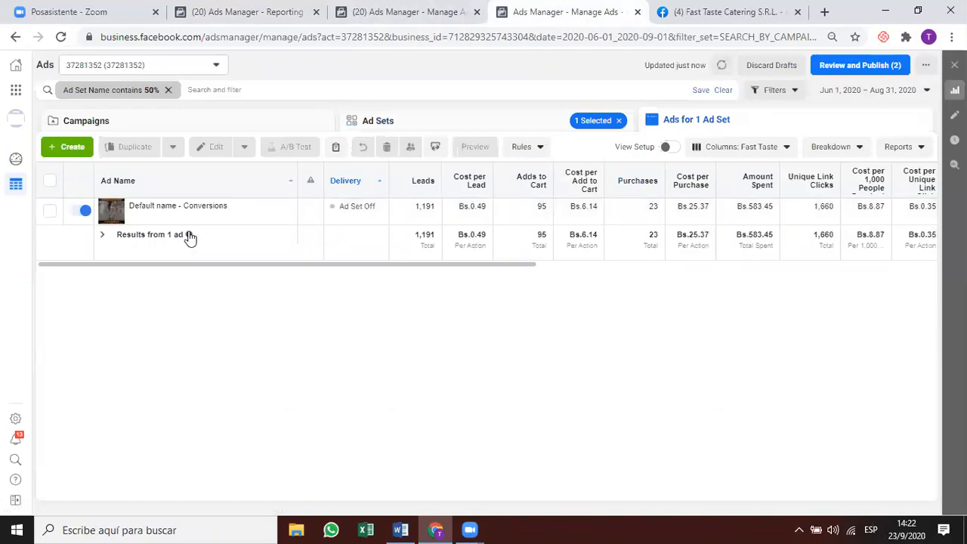
pyautogui.moveTo(141, 222)
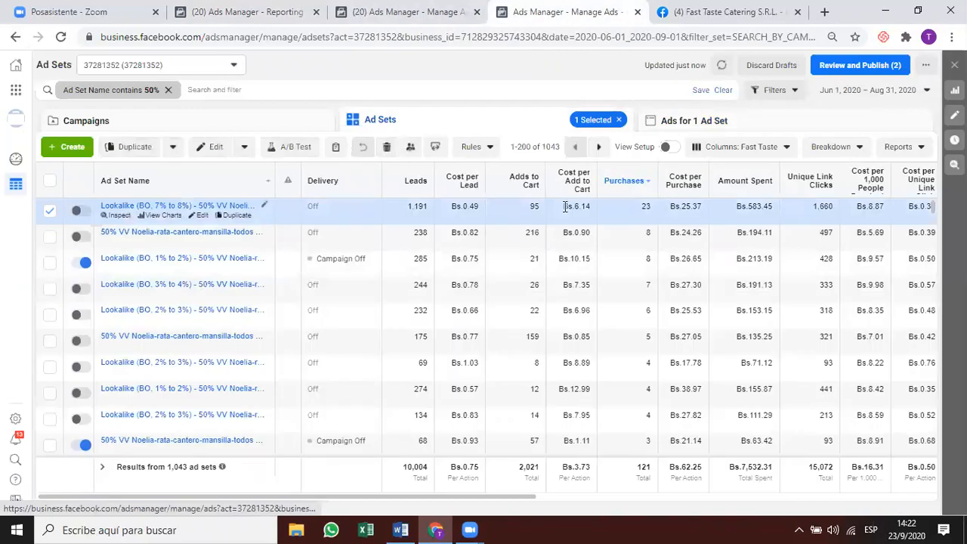
pyautogui.moveTo(236, 264)
pyautogui.click(236, 262)
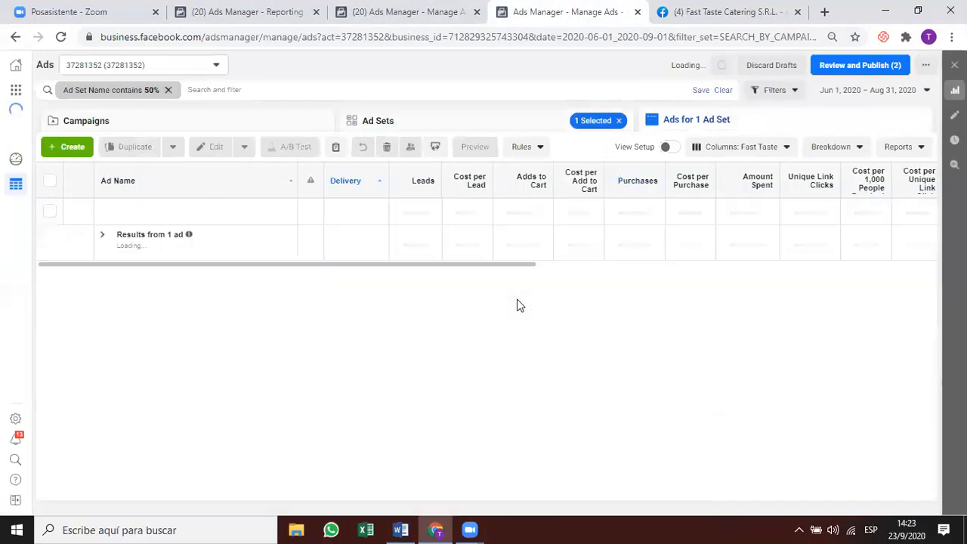
pyautogui.click(479, 123)
pyautogui.moveTo(291, 298)
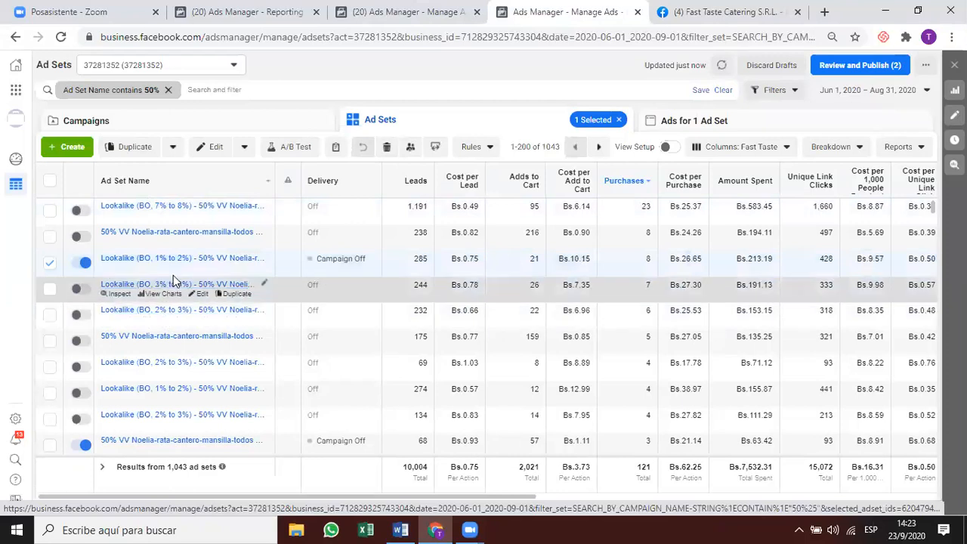
pyautogui.click(172, 283)
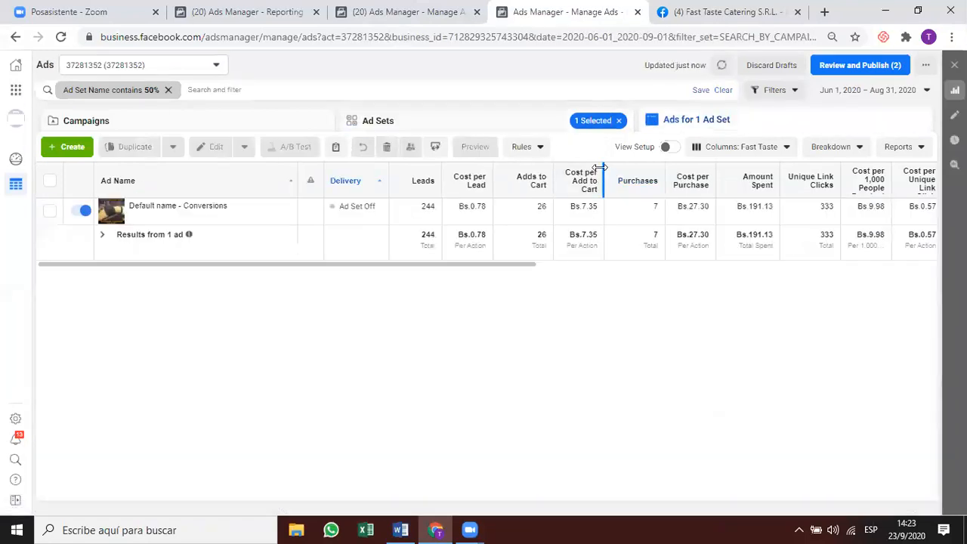
pyautogui.click(507, 126)
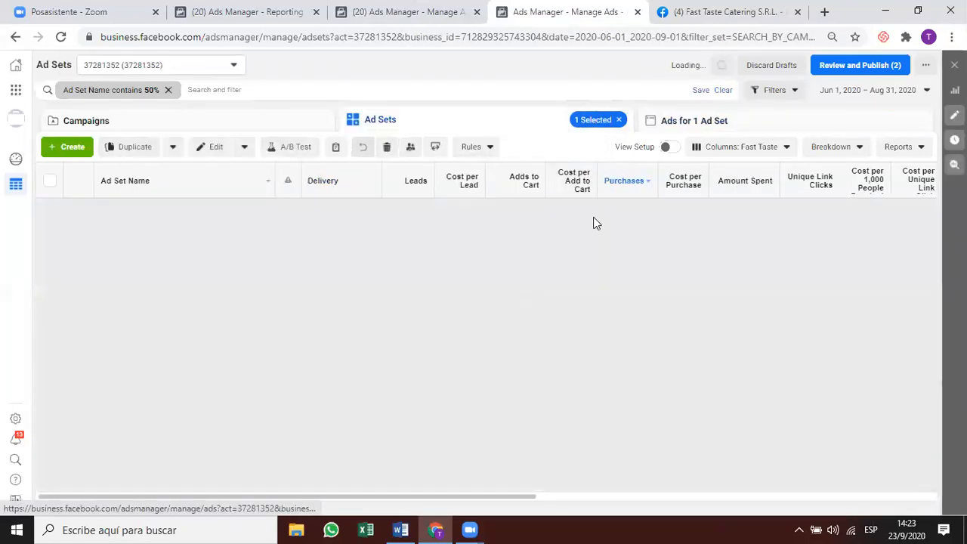
# Check the second ad set's and the 2% to 3% ad set's ads, then browse the full list.
pyautogui.click(699, 225)
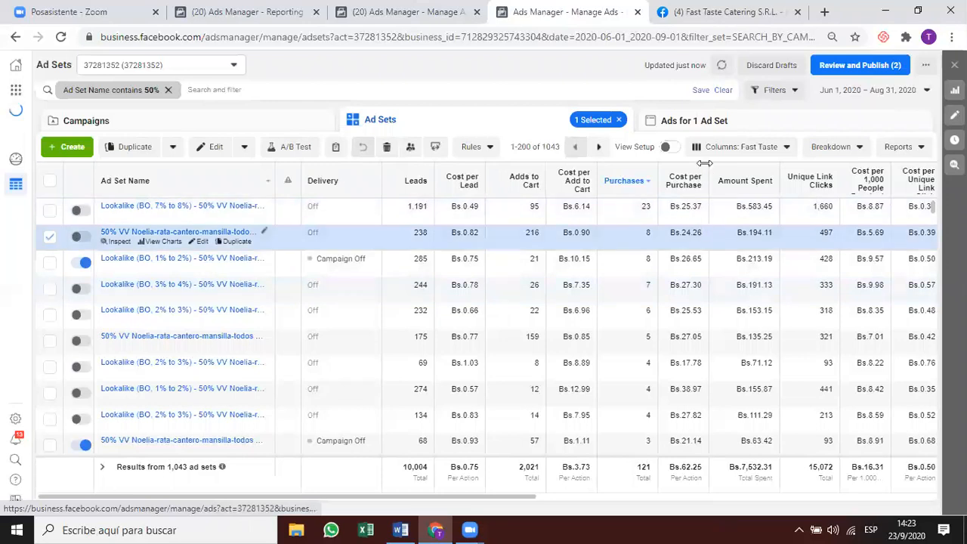
pyautogui.click(694, 121)
pyautogui.click(540, 123)
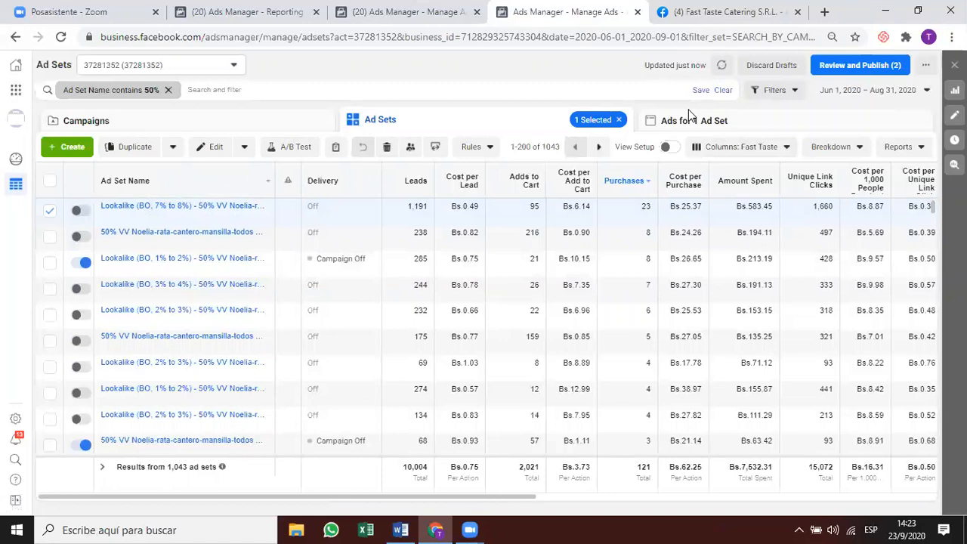
pyautogui.click(689, 120)
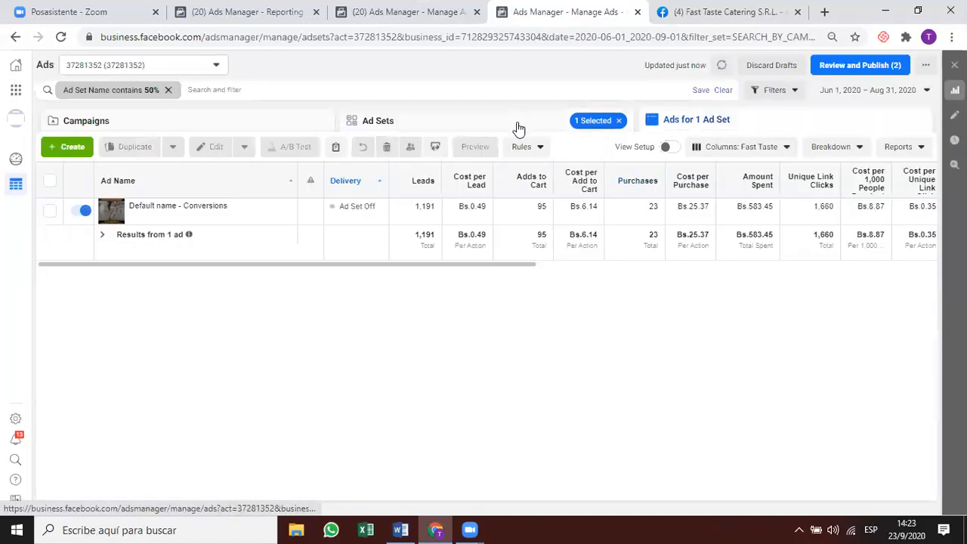
pyautogui.click(519, 127)
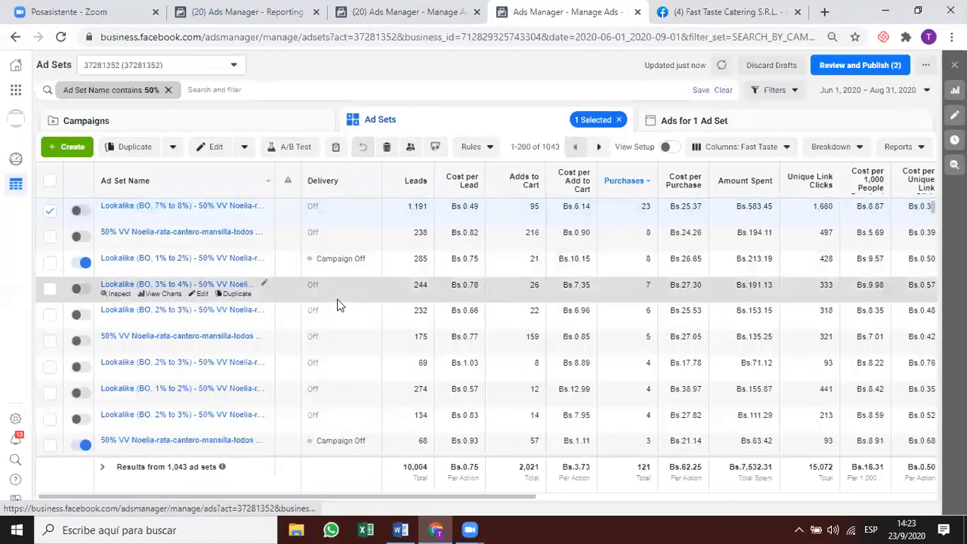
pyautogui.click(153, 312)
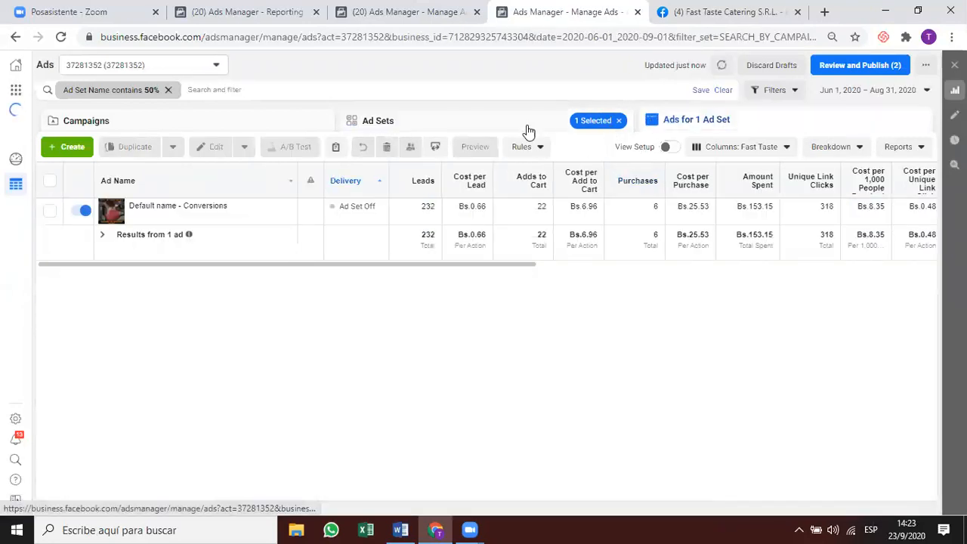
pyautogui.click(527, 128)
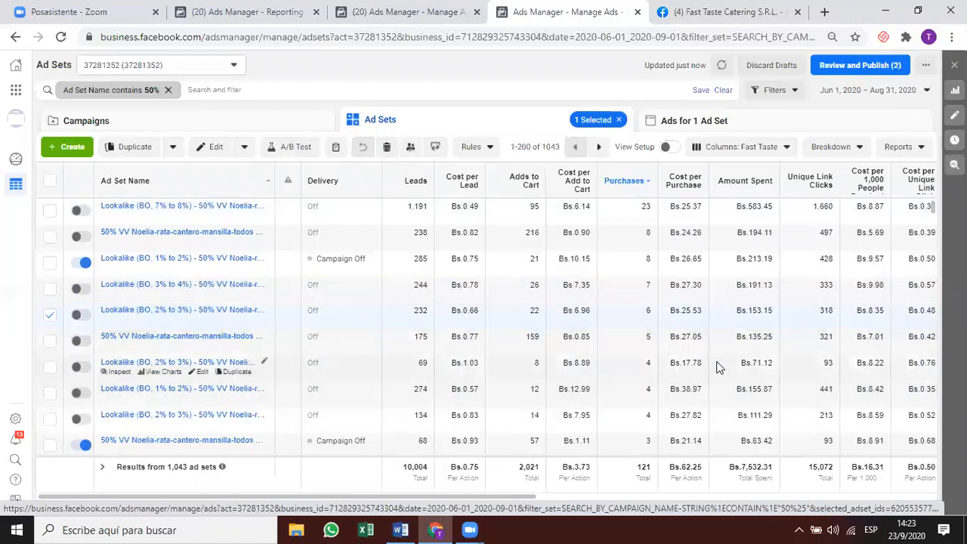
pyautogui.scroll(-1, 720, 368)
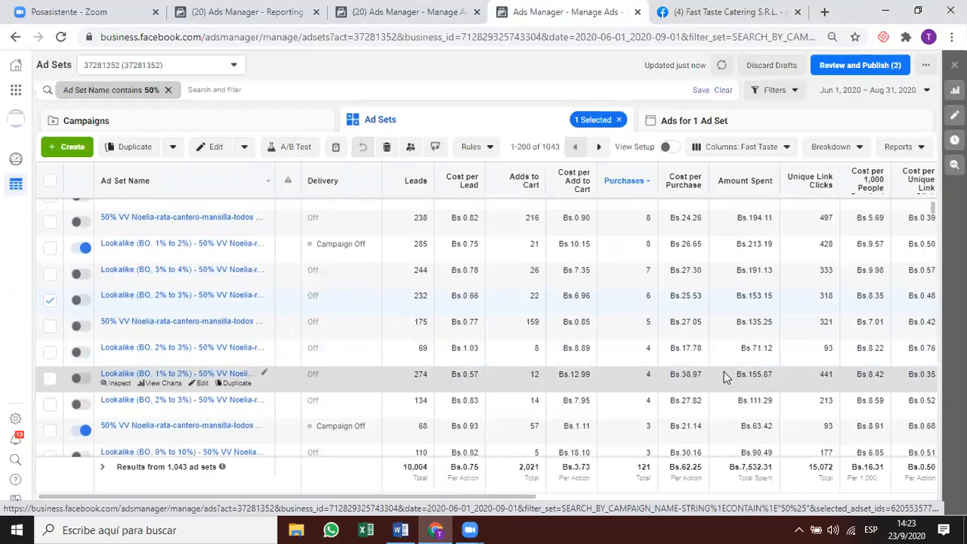
pyautogui.hscroll(5, 723, 375)
pyautogui.scroll(1, 676, 214)
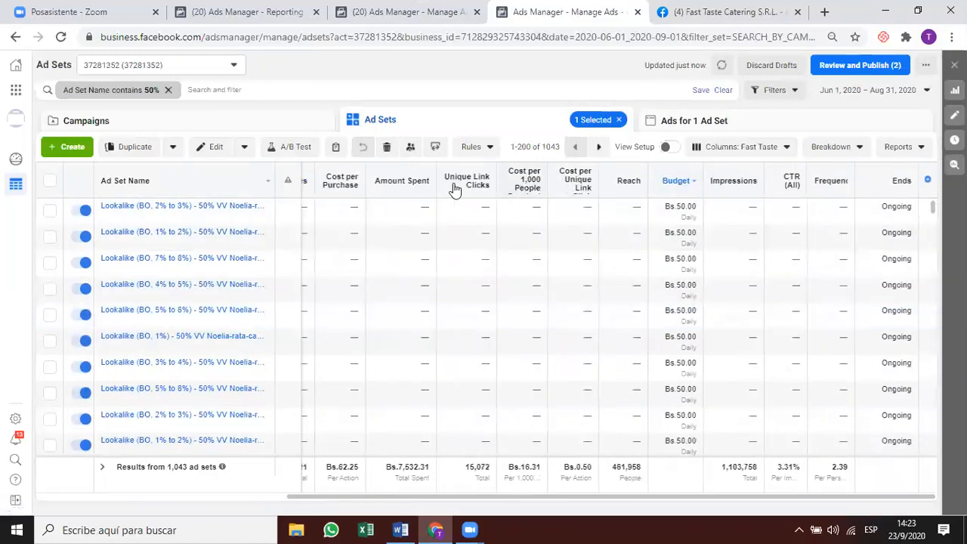
# Sort the ad sets by cost per purchase, then by number of purchases.
pyautogui.click(361, 195)
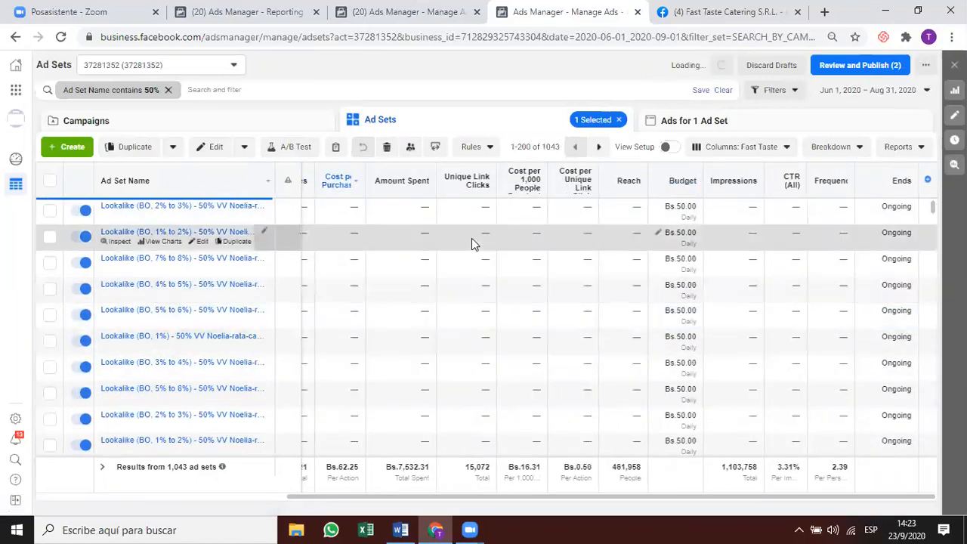
pyautogui.moveTo(494, 496); pyautogui.dragTo(220, 496)
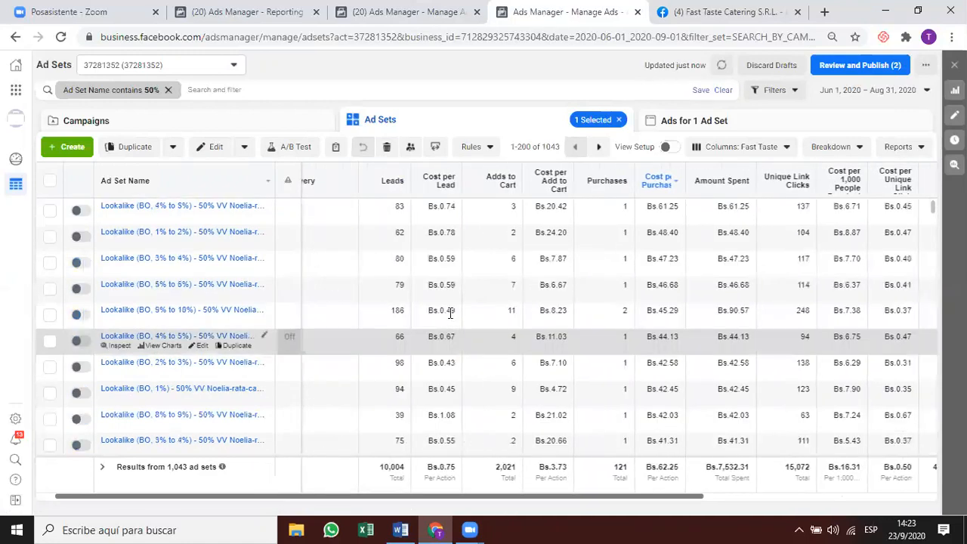
pyautogui.click(656, 181)
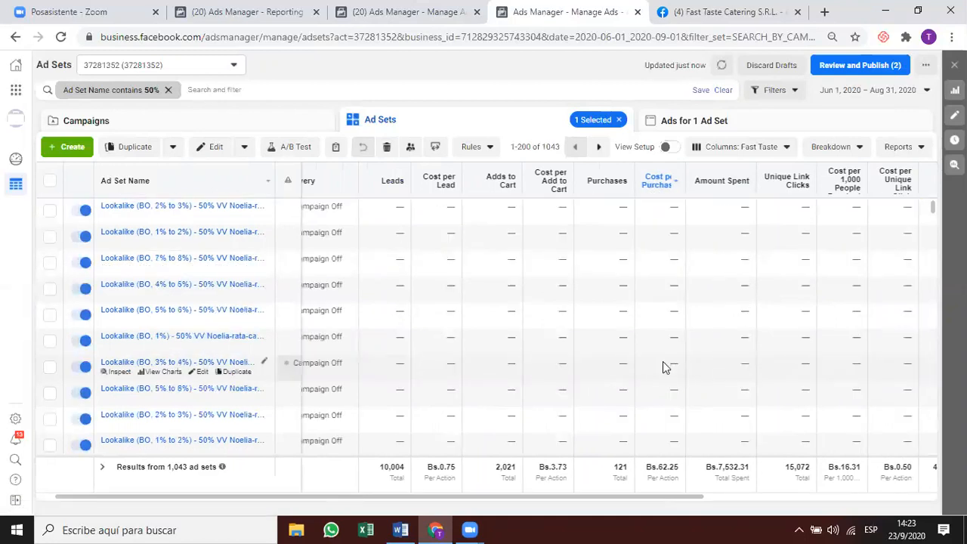
pyautogui.click(607, 182)
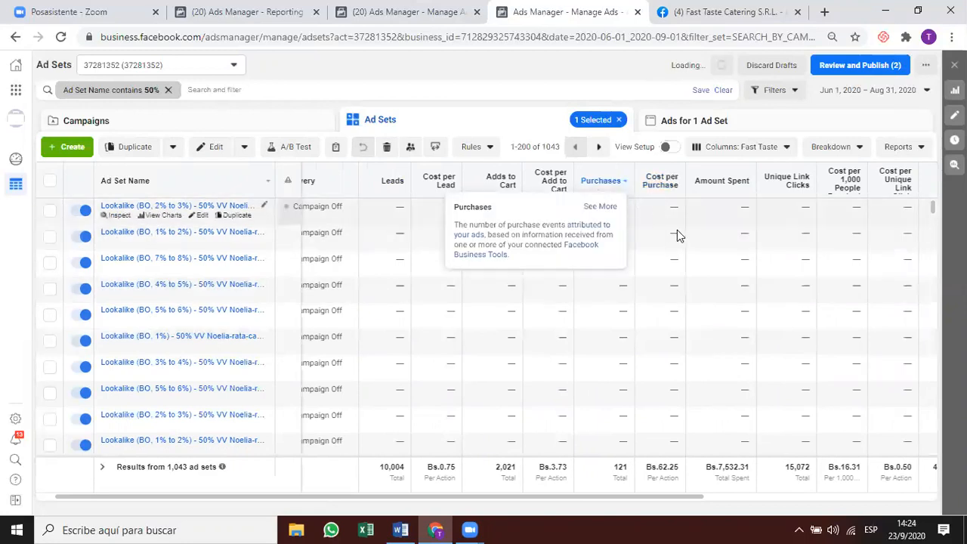
# Select the top-purchasing Lookalike (BO, 7% to 8%) ad set and view its single ad.
pyautogui.click(614, 216)
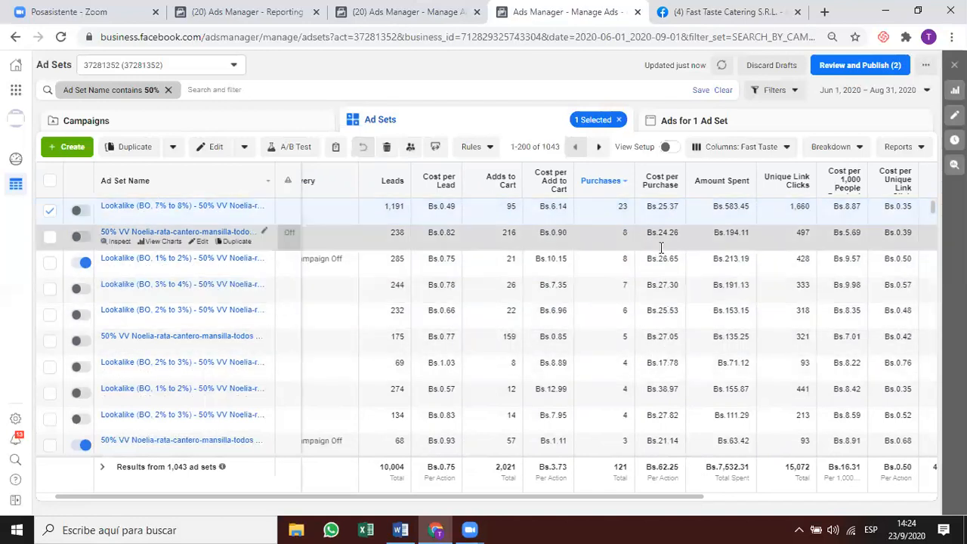
pyautogui.scroll(-1, 646, 411)
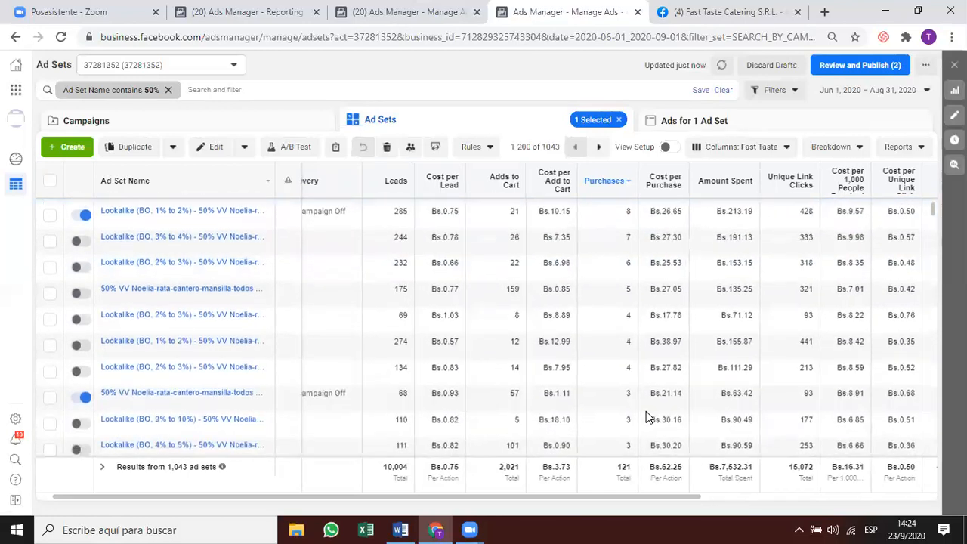
pyautogui.click(656, 396)
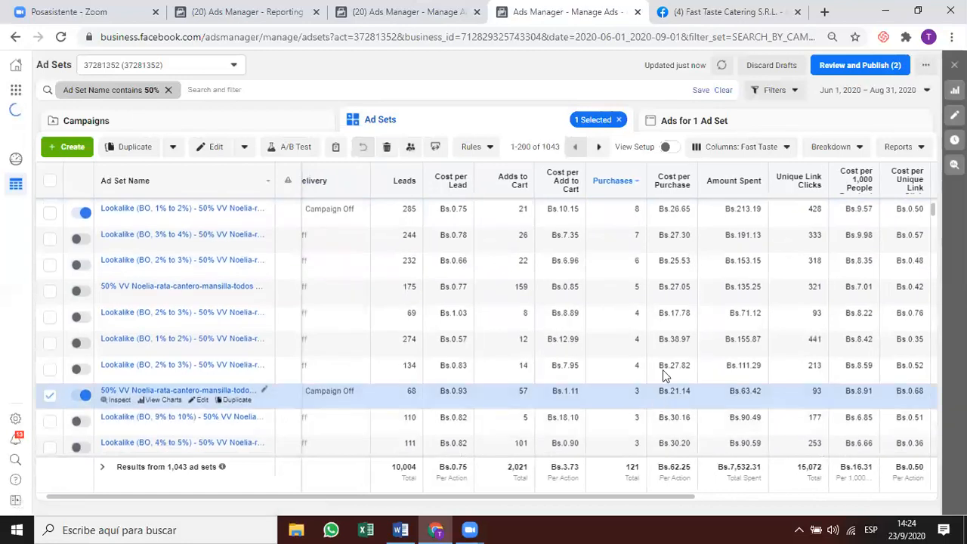
pyautogui.click(663, 369)
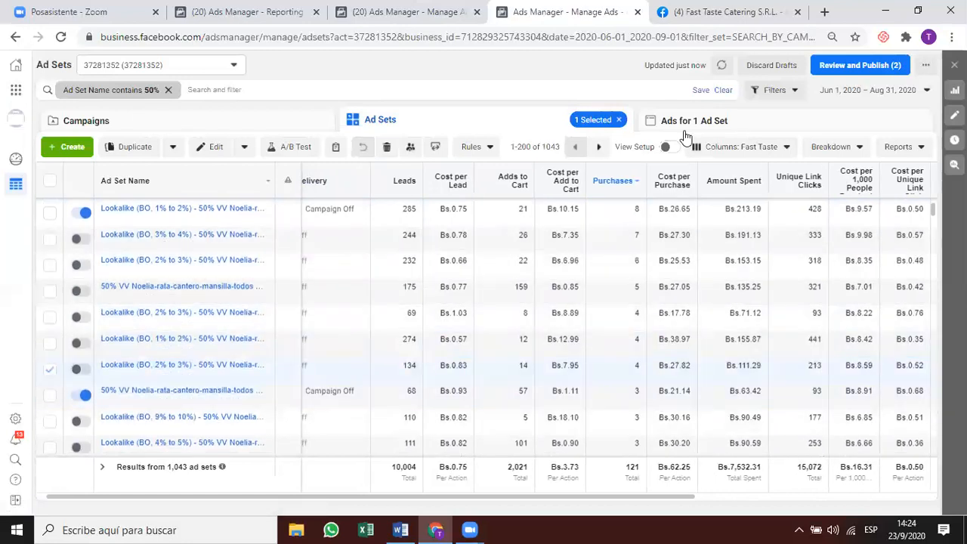
pyautogui.click(684, 125)
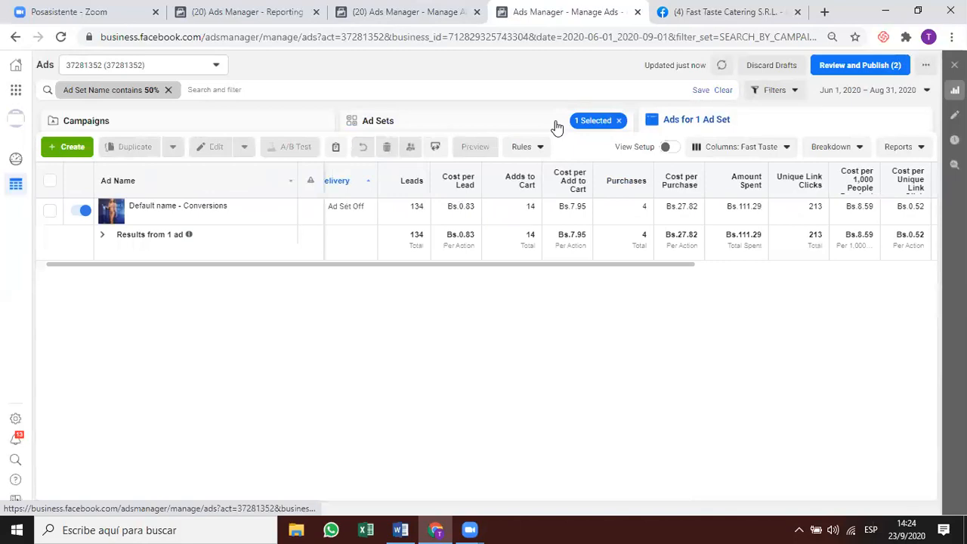
pyautogui.click(557, 127)
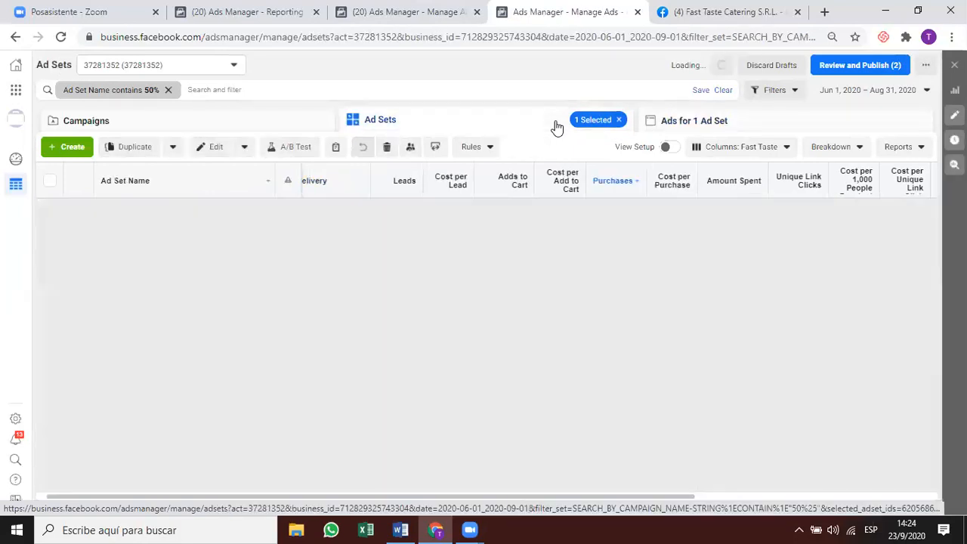
pyautogui.moveTo(620, 499); pyautogui.dragTo(685, 488)
pyautogui.hscroll(5, 641, 329)
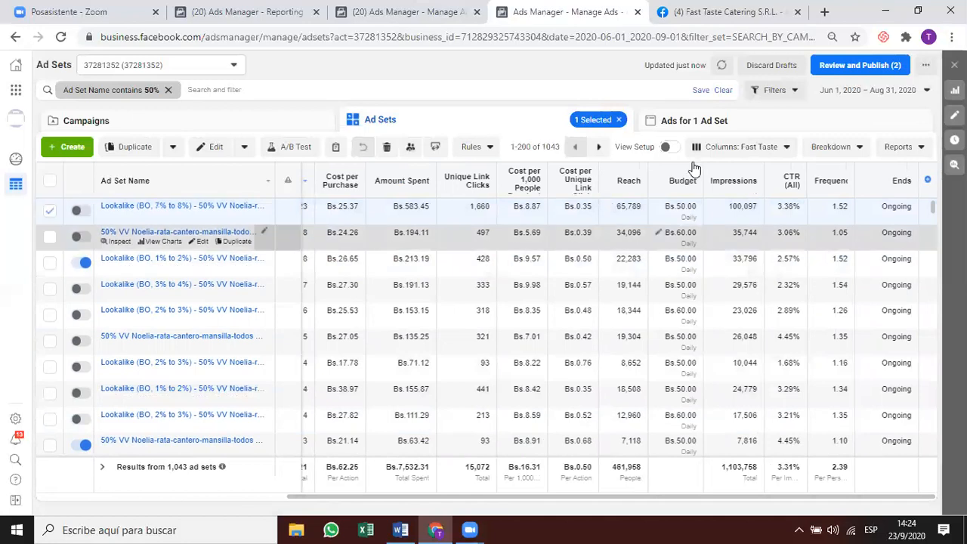
pyautogui.click(695, 126)
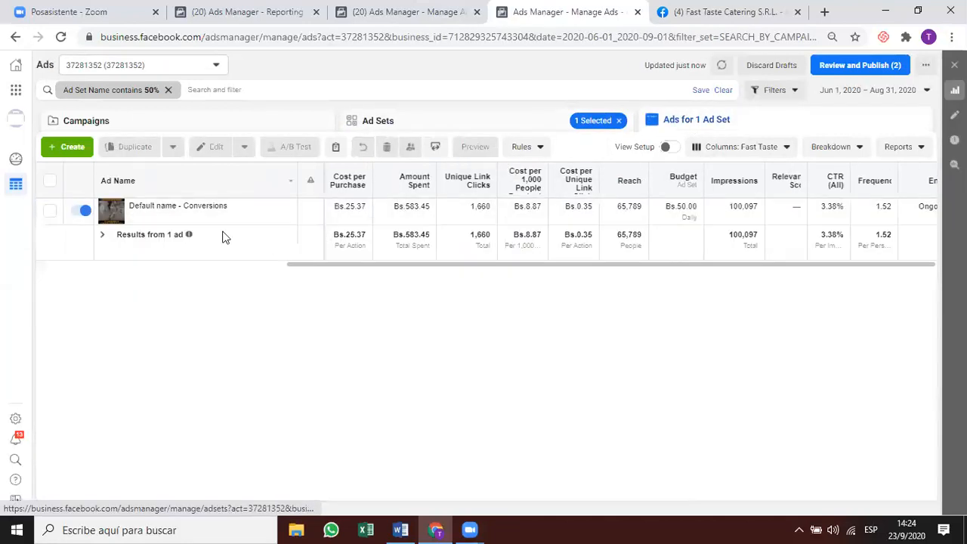
# Open the 7% to 8% ad's Fast Taste Catering post in a new tab from its ad preview.
pyautogui.click(151, 215)
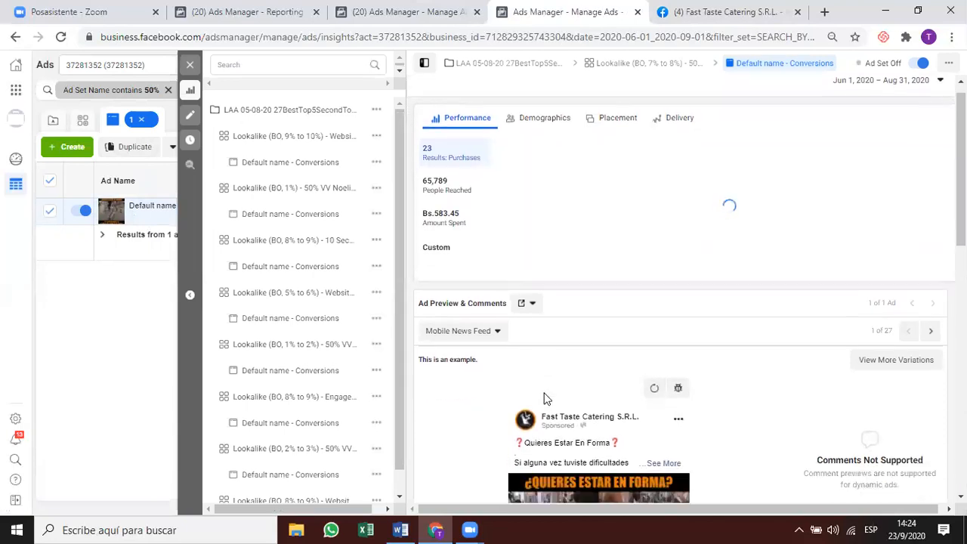
pyautogui.scroll(-1, 547, 399)
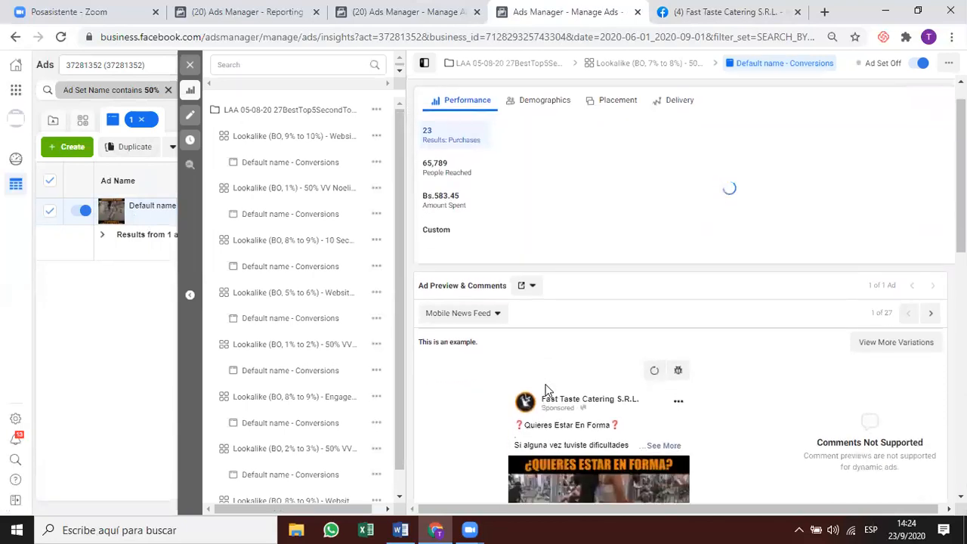
pyautogui.click(529, 285)
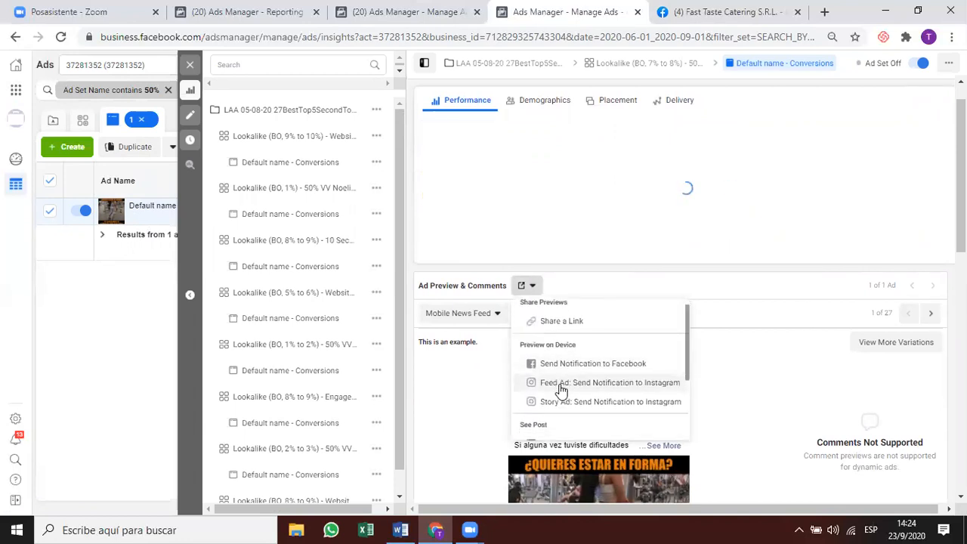
pyautogui.scroll(-1, 561, 390)
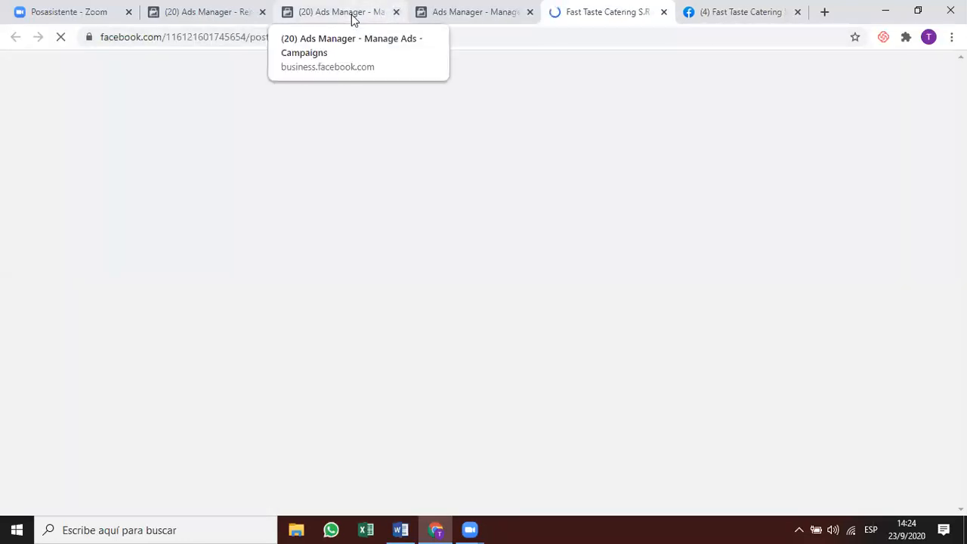
# Back on the New Targeted Campaign tab, close the ad set editor and list its lookalike ads.
pyautogui.click(352, 19)
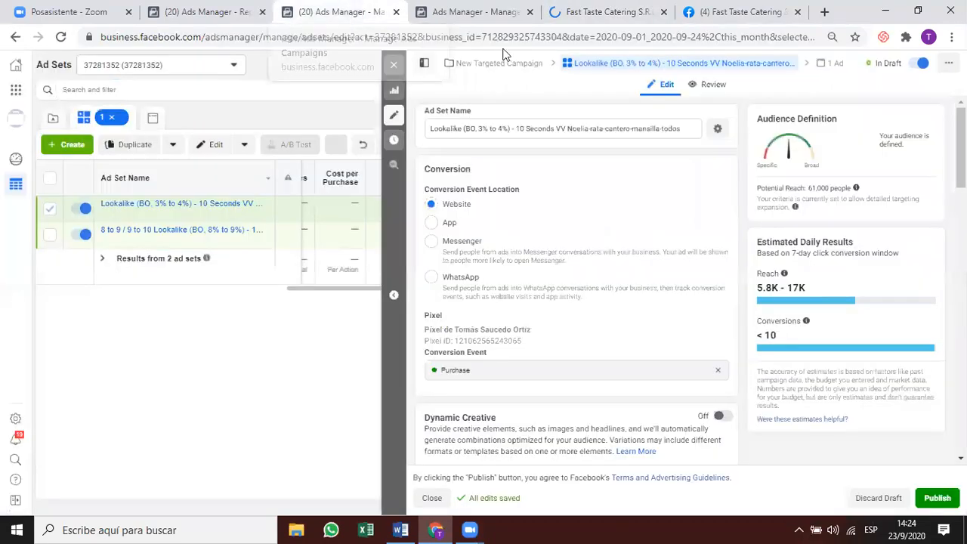
pyautogui.click(394, 65)
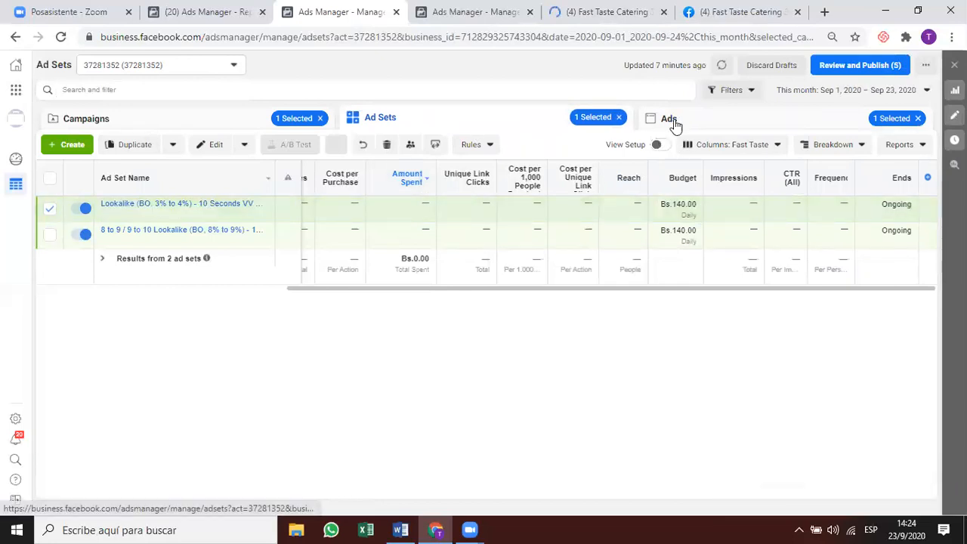
pyautogui.click(671, 122)
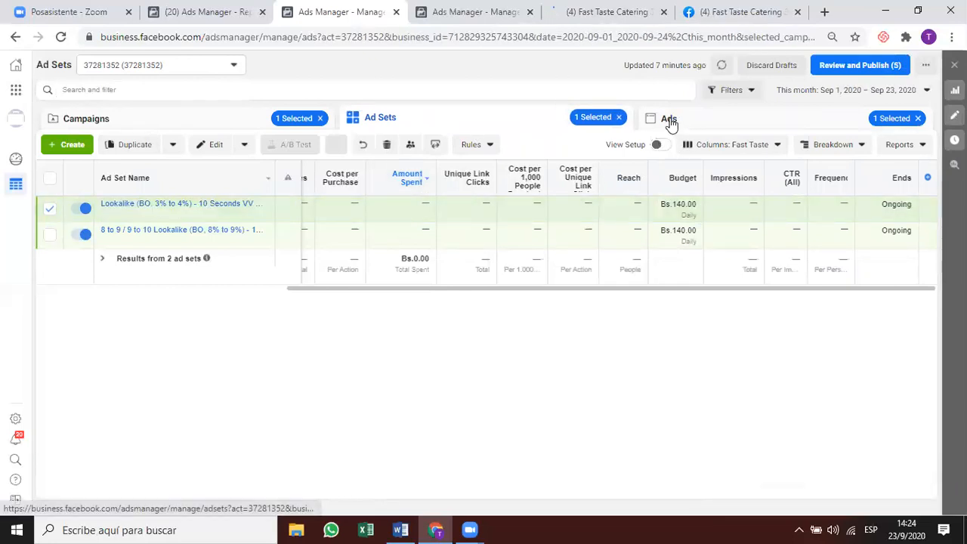
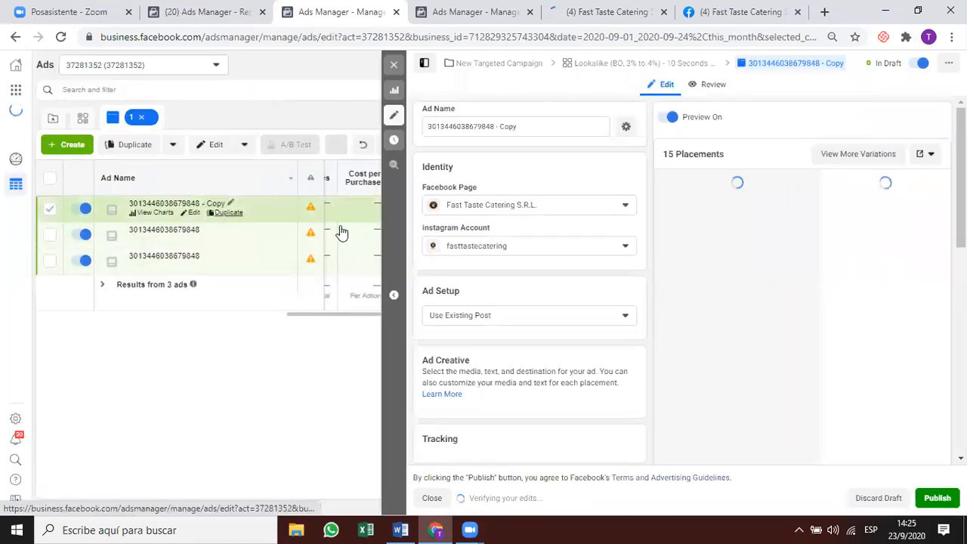
# Copy the post ID from the catering post's URL and paste it into the ad's Enter Post ID field.
pyautogui.click(627, 8)
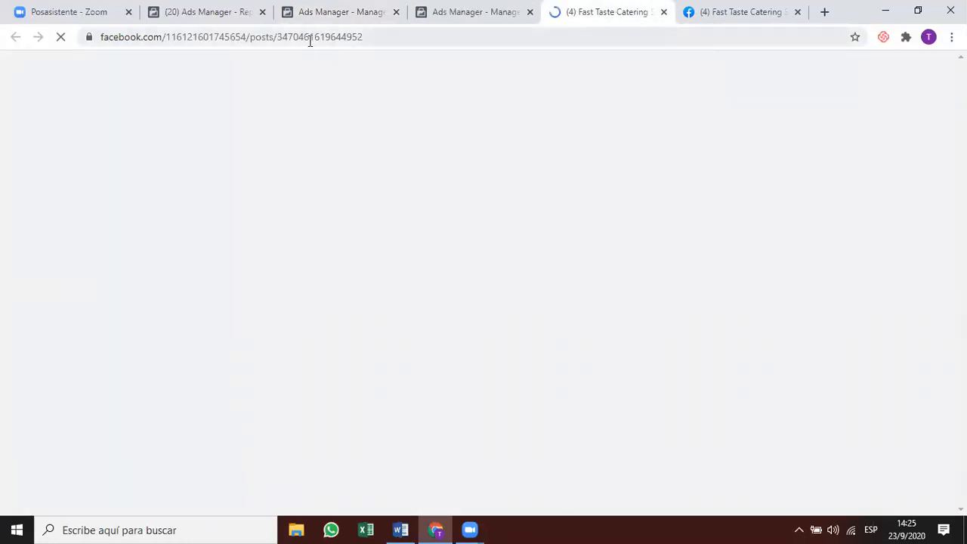
pyautogui.doubleClick(310, 40)
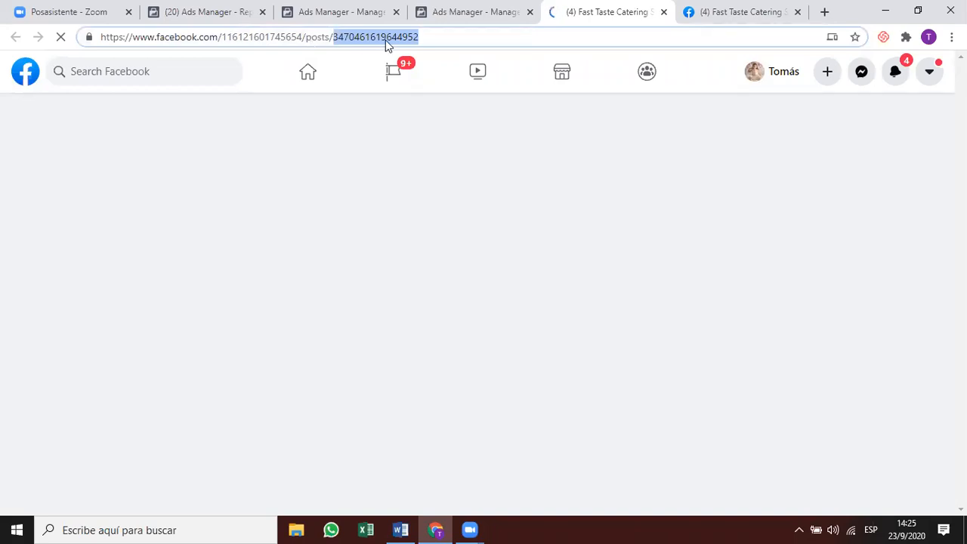
pyautogui.click(353, 13)
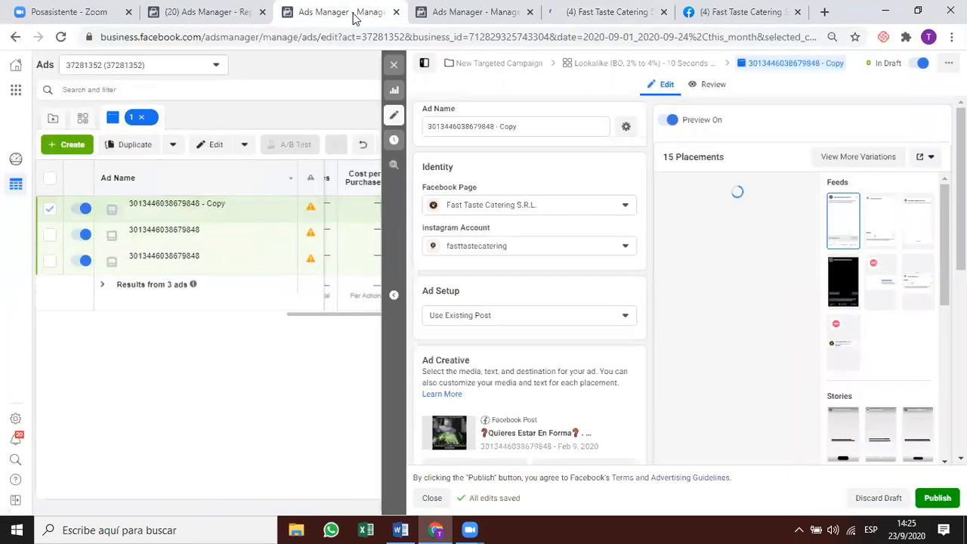
pyautogui.scroll(-4, 461, 189)
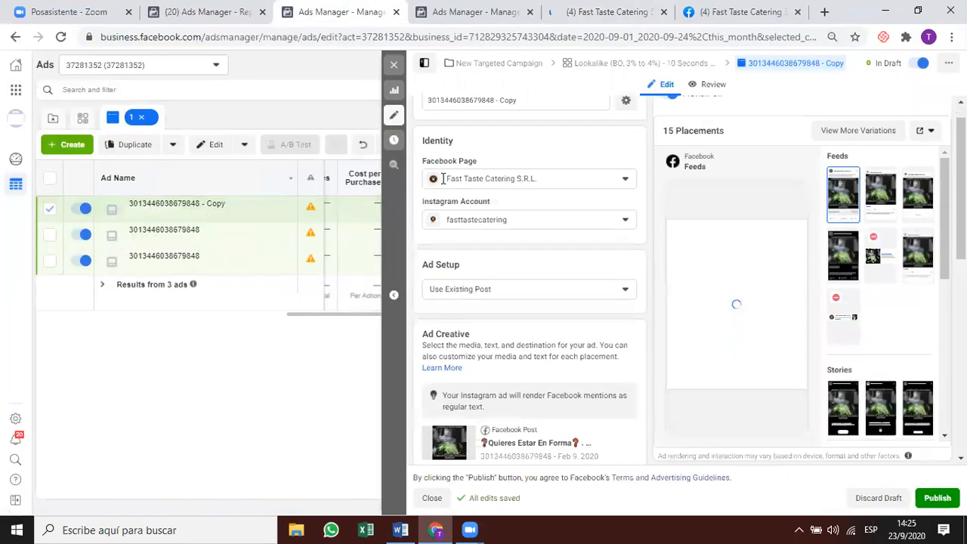
pyautogui.click(442, 170)
pyautogui.hotkey('ctrl', 'v')
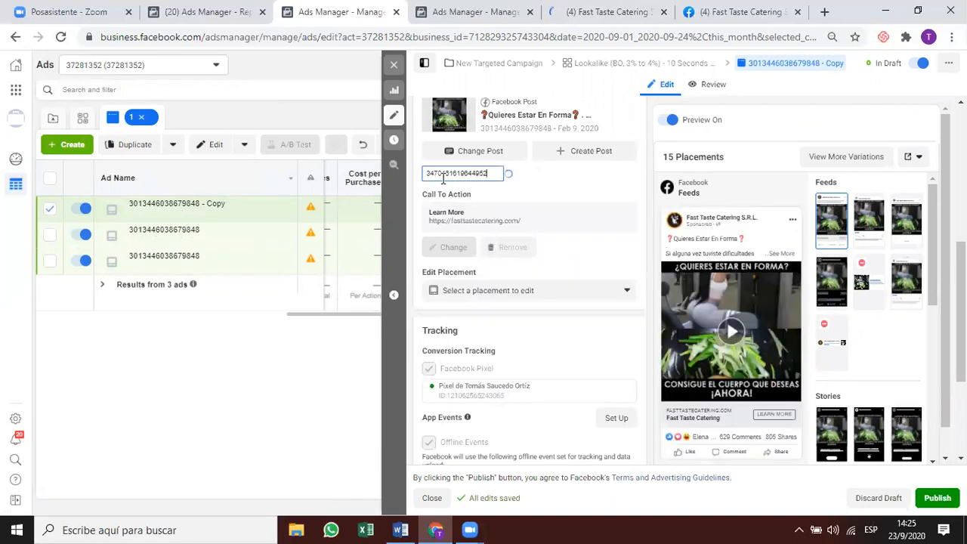
# Confirm the Aug 4, 2020 catering post is the right one and apply its ID as the creative.
pyautogui.click(632, 9)
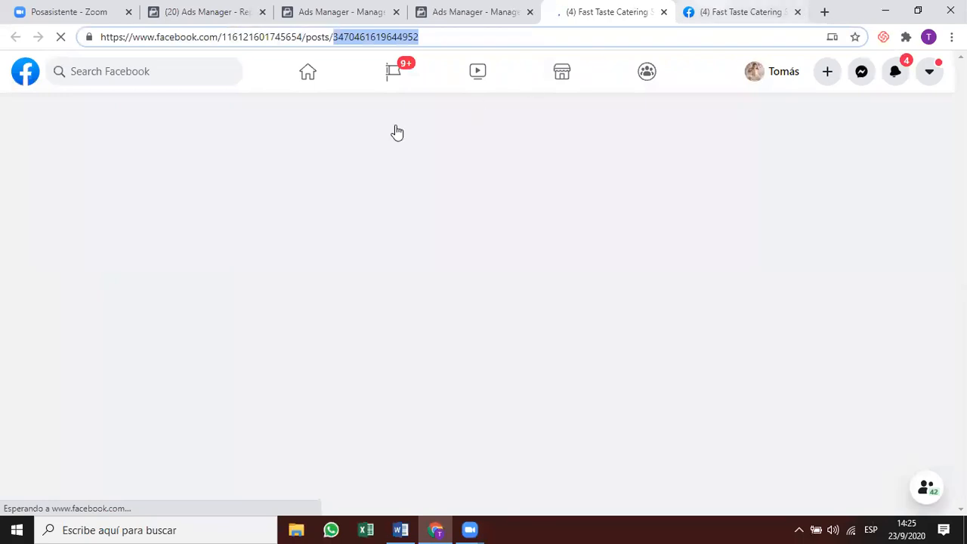
pyautogui.hotkey('ctrl', 'Tab')
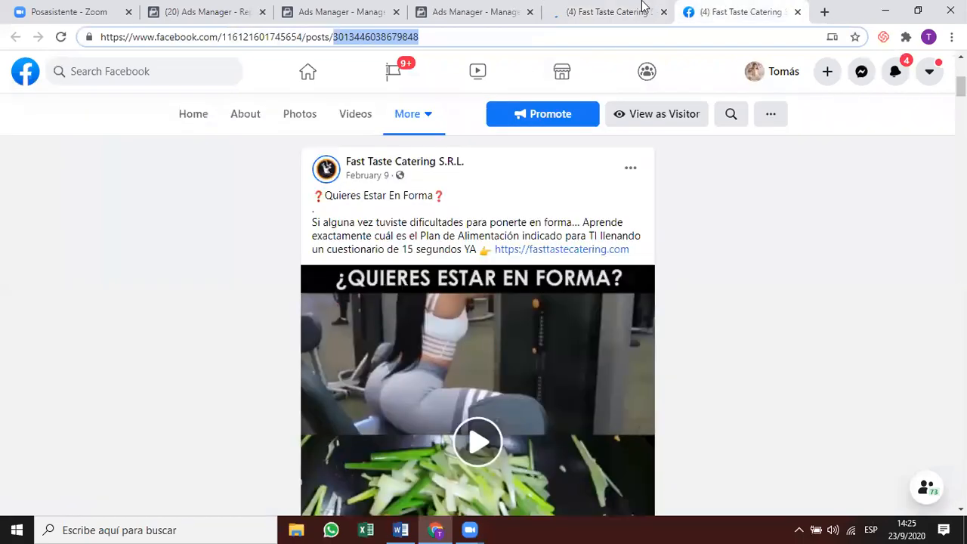
pyautogui.hotkey('ctrl', 'shift', 'Tab')
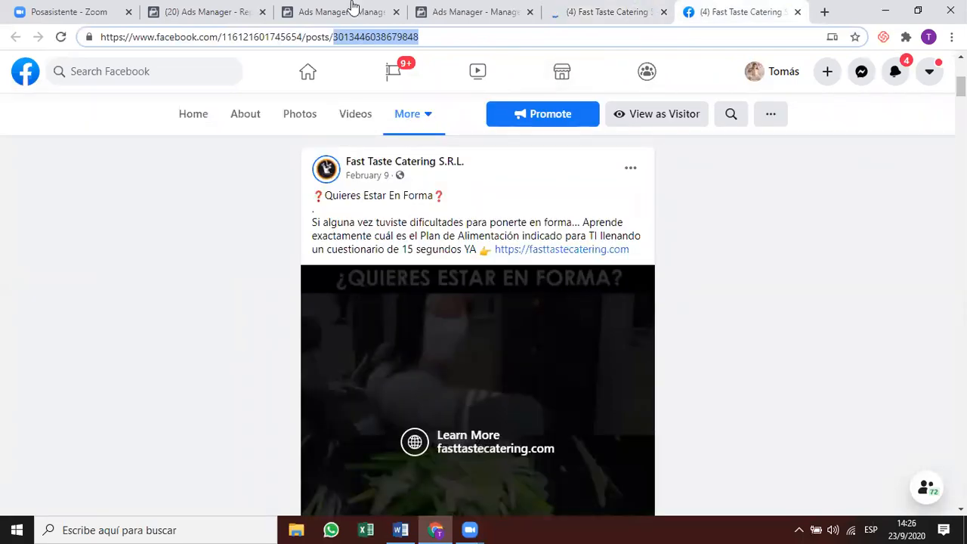
pyautogui.click(352, 9)
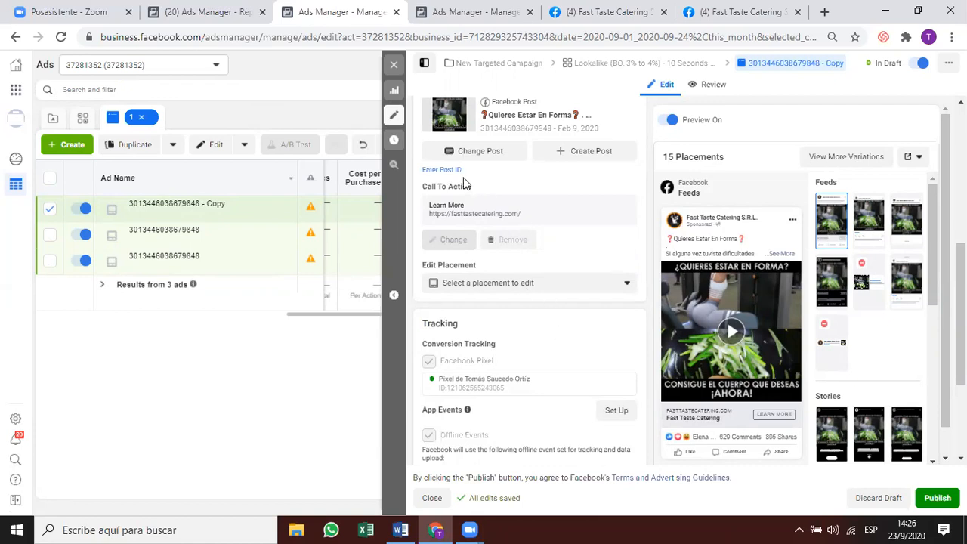
pyautogui.click(446, 171)
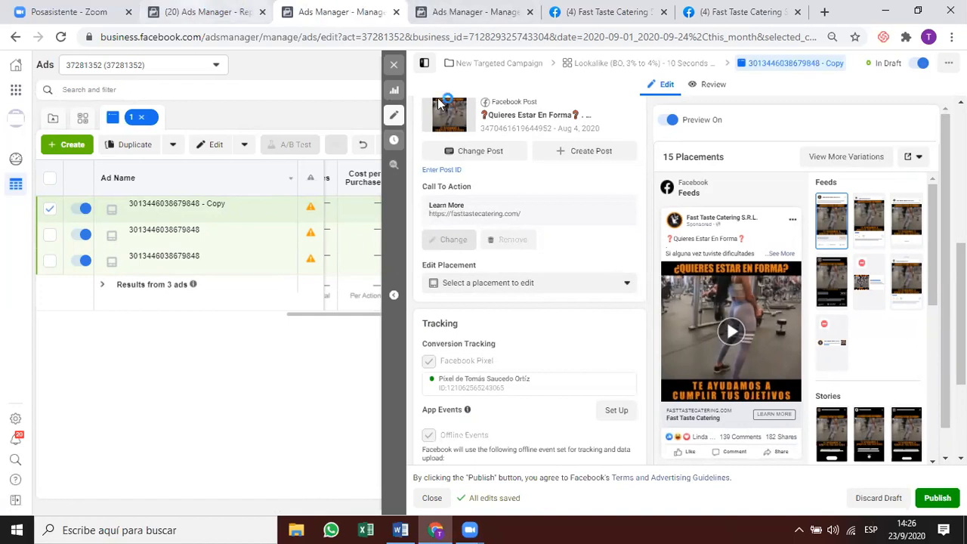
pyautogui.hotkey('ctrl', 'shift', 'Tab')
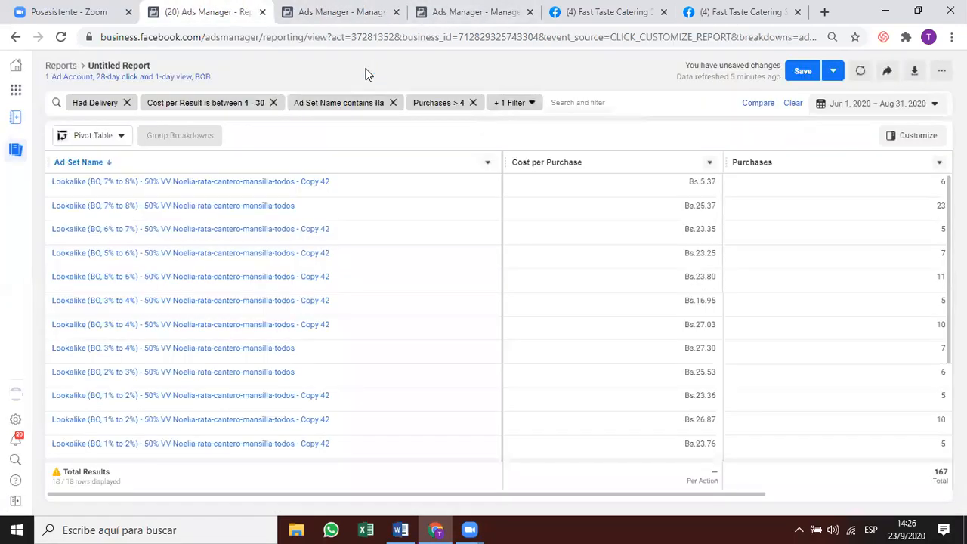
# Close the ad editor to list the ad set's three ads, including the copy.
pyautogui.click(359, 10)
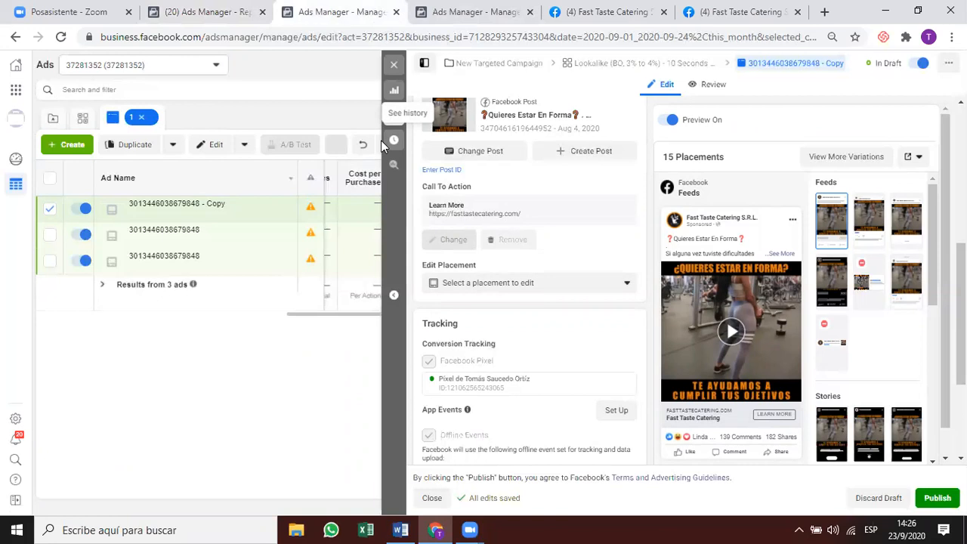
pyautogui.click(335, 118)
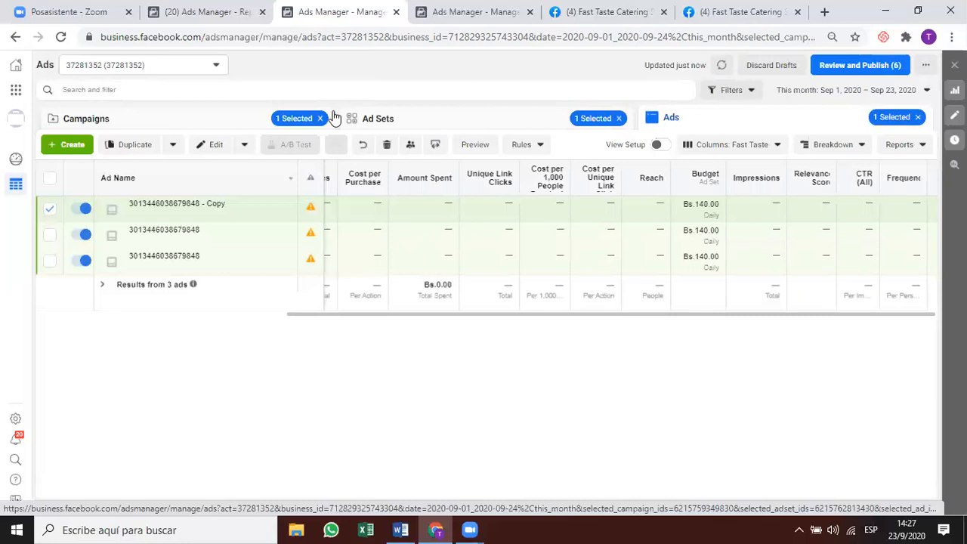
# Copy the Copy ad and paste it into the Lookalike (BO, 3% to 4%) ad set as Copy 2.
pyautogui.click(335, 119)
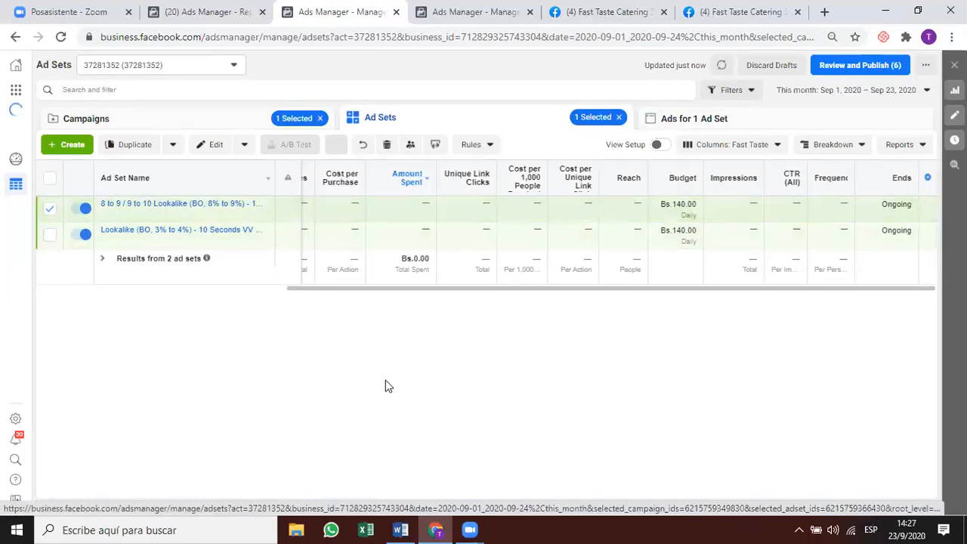
pyautogui.hotkey('ctrl', 'v')
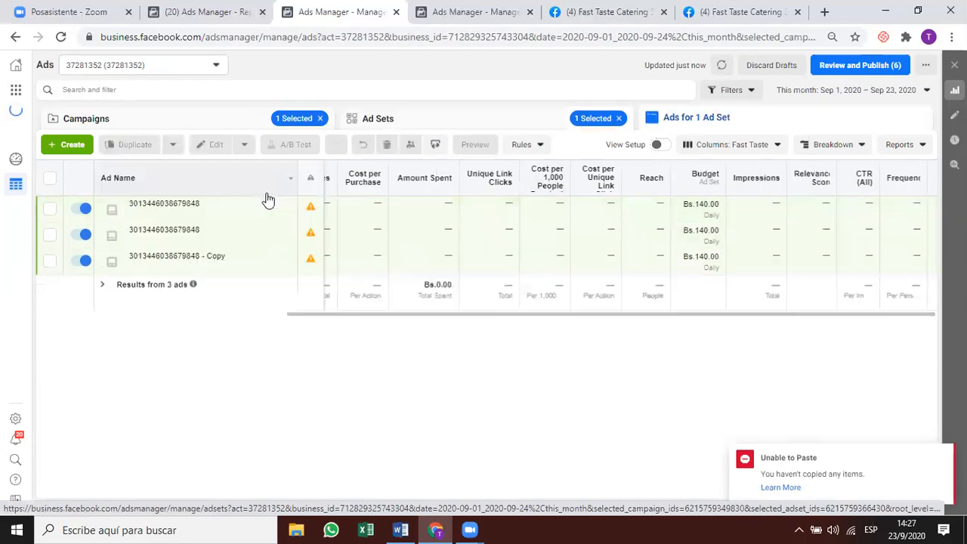
pyautogui.click(403, 271)
pyautogui.hotkey('ctrl', 'c')
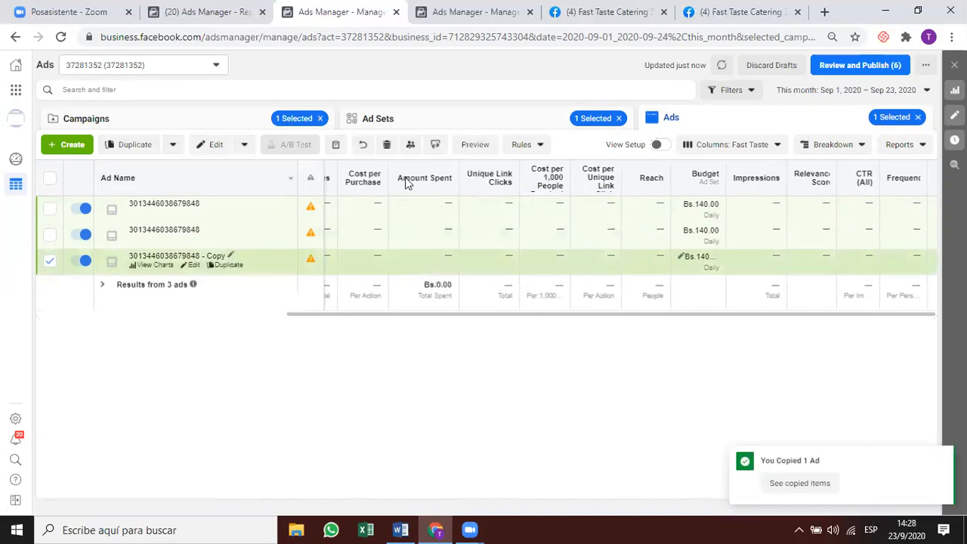
pyautogui.click(413, 115)
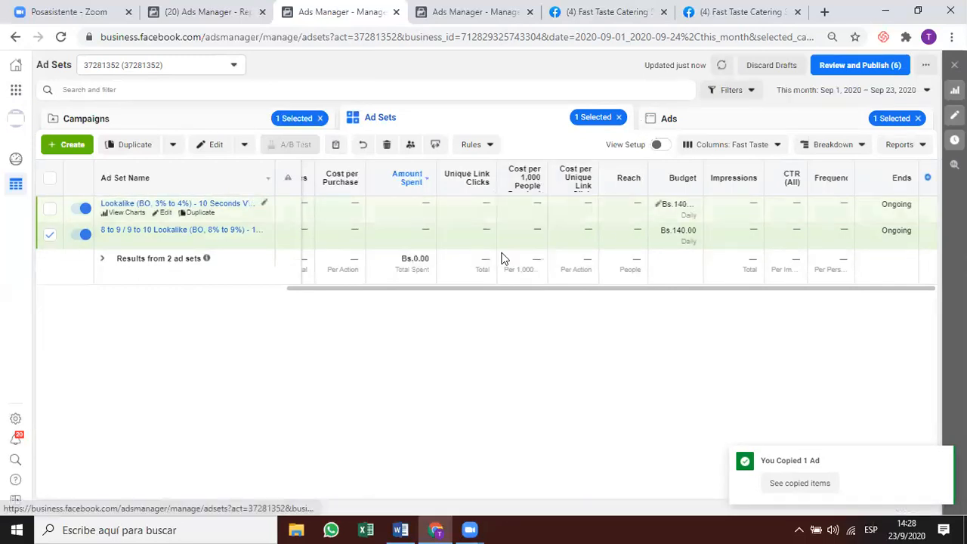
pyautogui.click(342, 209)
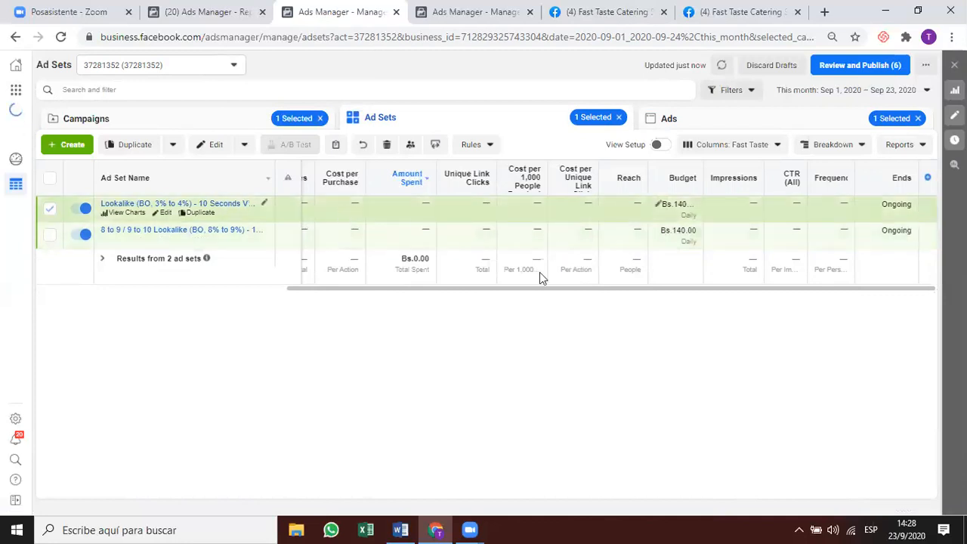
pyautogui.hotkey('ctrl', 'v')
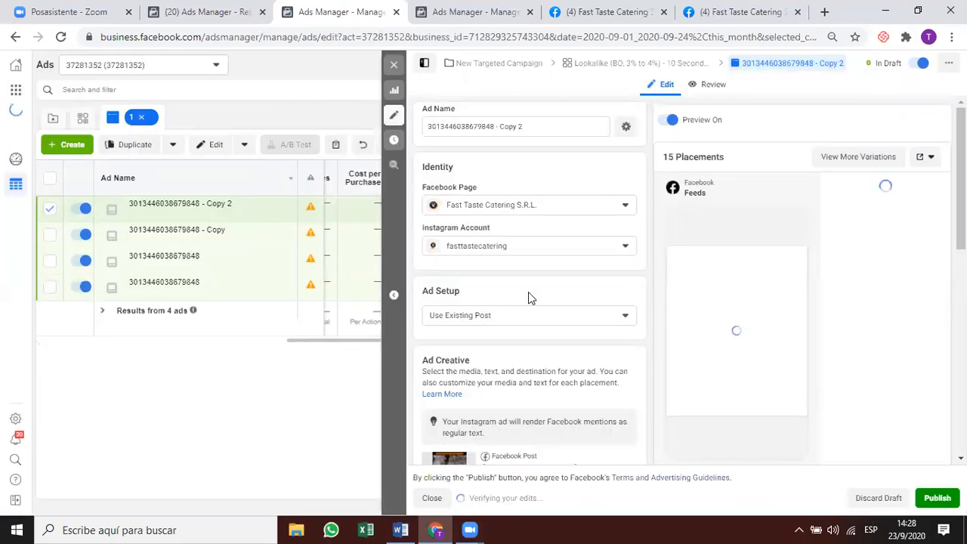
# Turn New Targeted Campaign off and open Review and Publish for its 7 draft items.
pyautogui.click(394, 66)
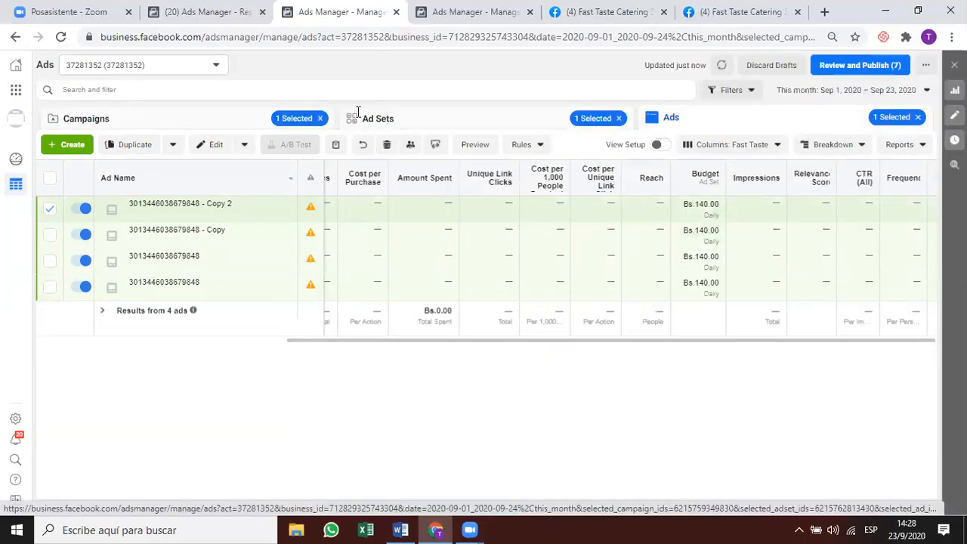
pyautogui.click(278, 117)
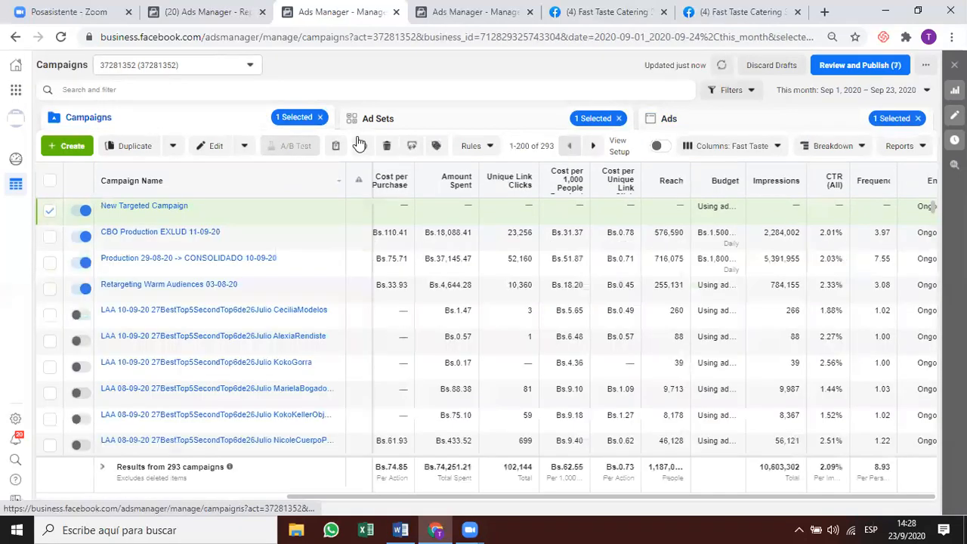
pyautogui.click(81, 211)
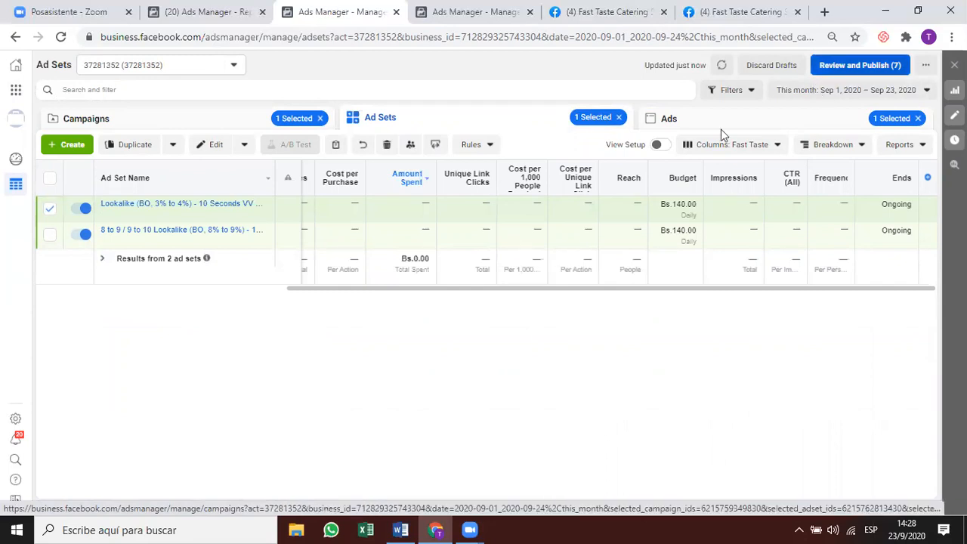
pyautogui.click(848, 68)
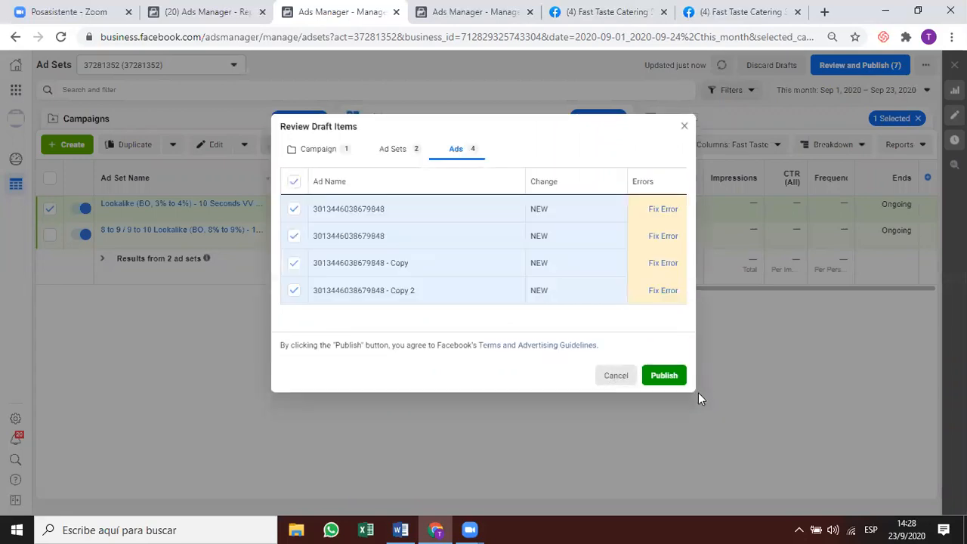
# Publish 1 campaign, 2 ad sets and 4 ads from the Review Draft Items dialog.
pyautogui.click(670, 374)
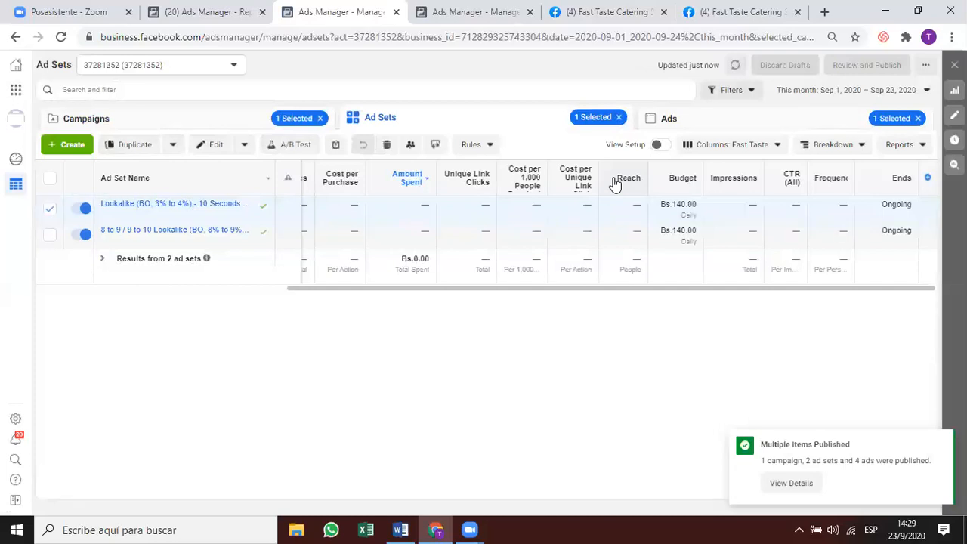
# Show the ad set's Copy, Copy 2 and original ads, then choose to delete the Copy ad.
pyautogui.click(676, 123)
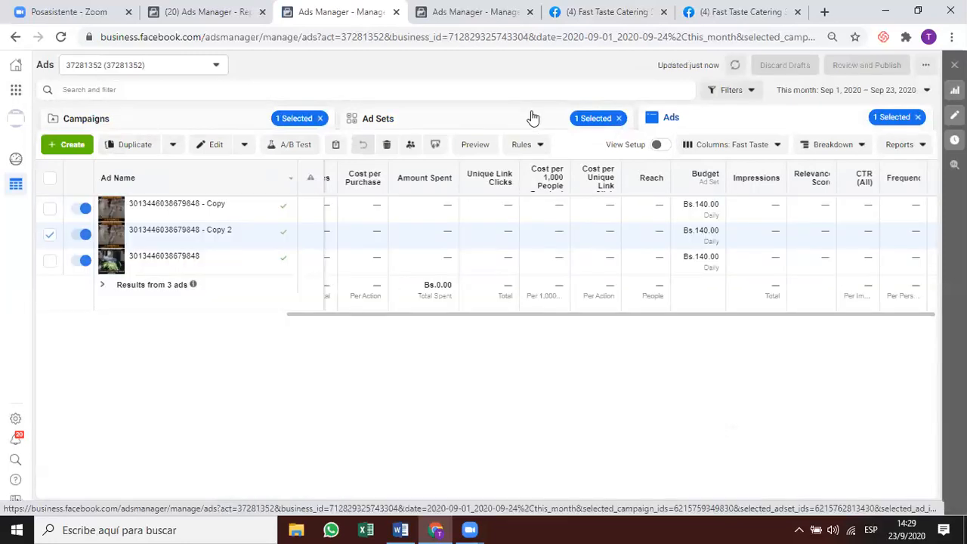
pyautogui.click(533, 117)
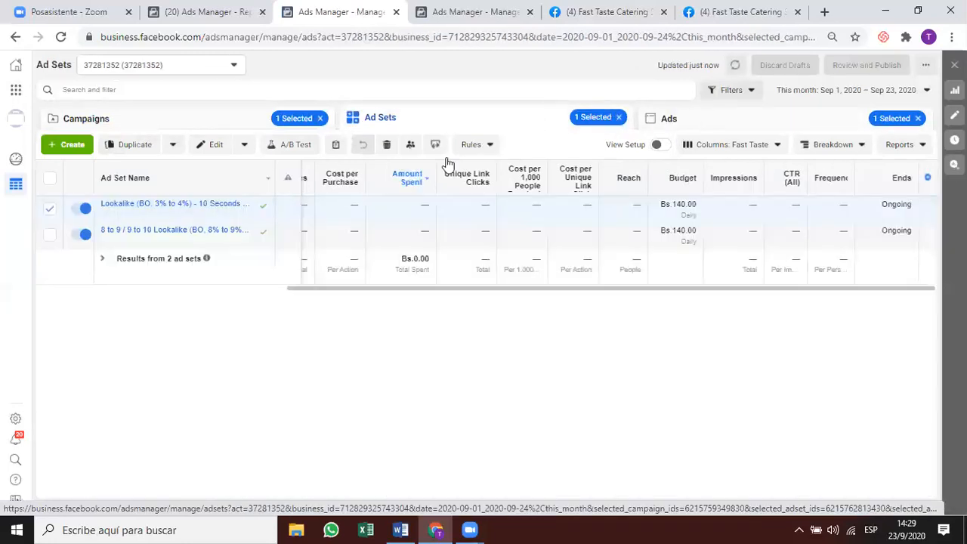
pyautogui.click(234, 204)
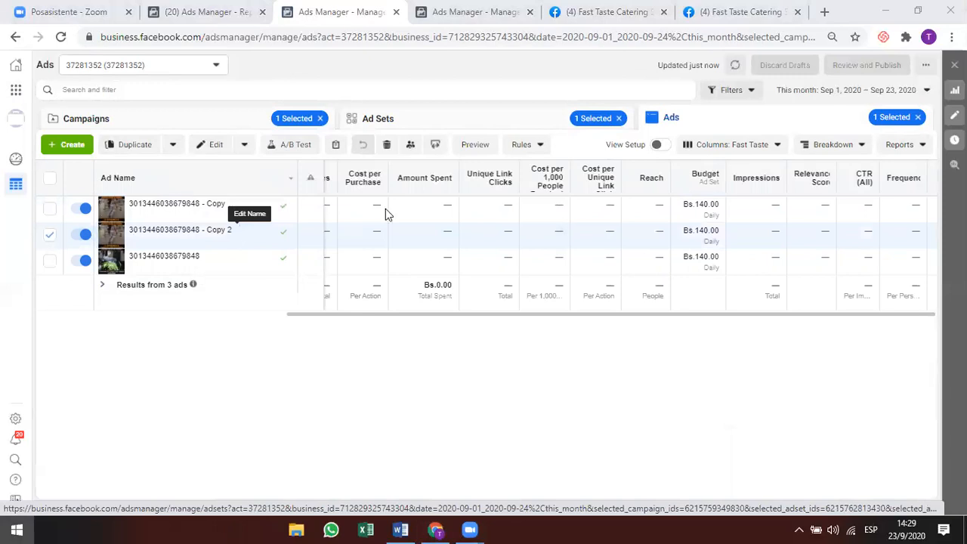
pyautogui.press('super')
pyautogui.click(387, 143)
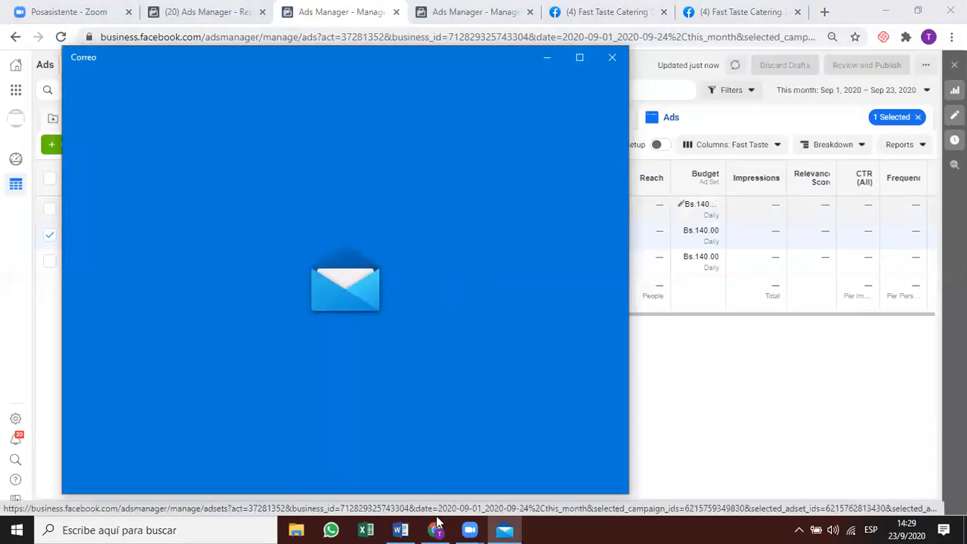
pyautogui.click(568, 201)
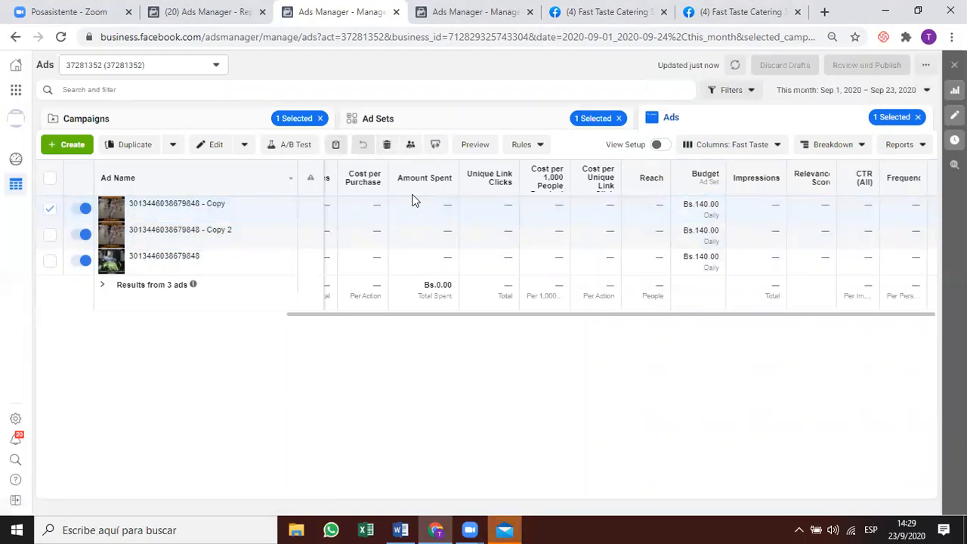
pyautogui.click(387, 144)
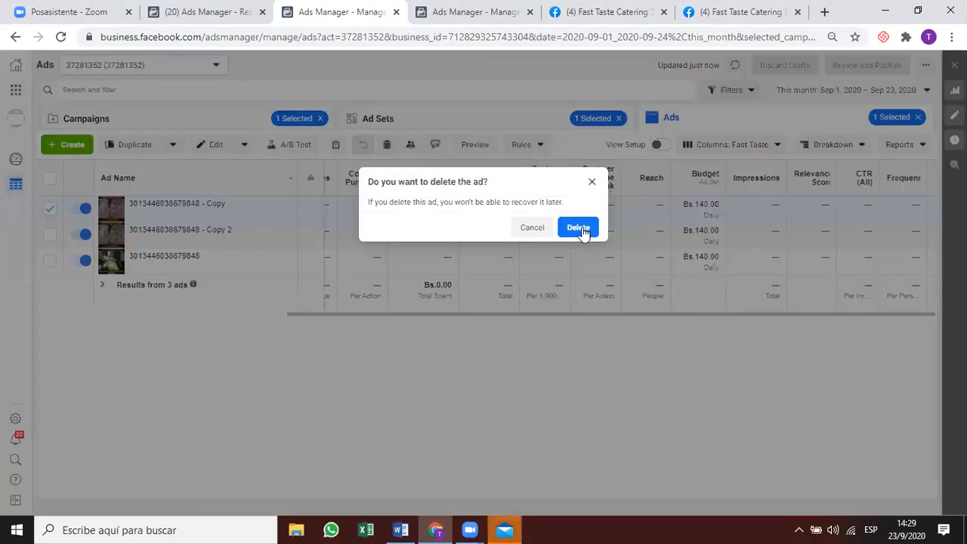
# Delete the Copy ad, leaving Copy 2 and the original in the Lookalike 3% to 4% ad set.
pyautogui.press('Return')
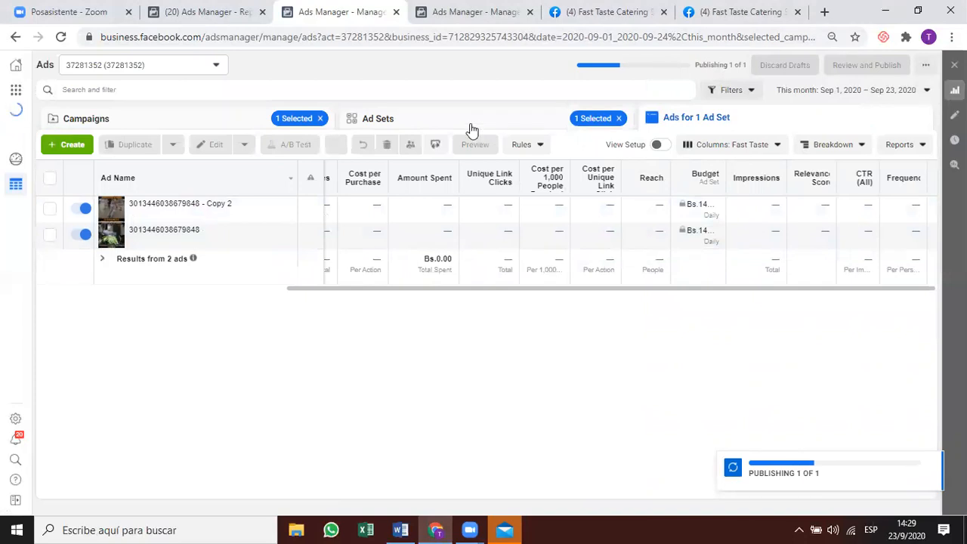
pyautogui.click(475, 209)
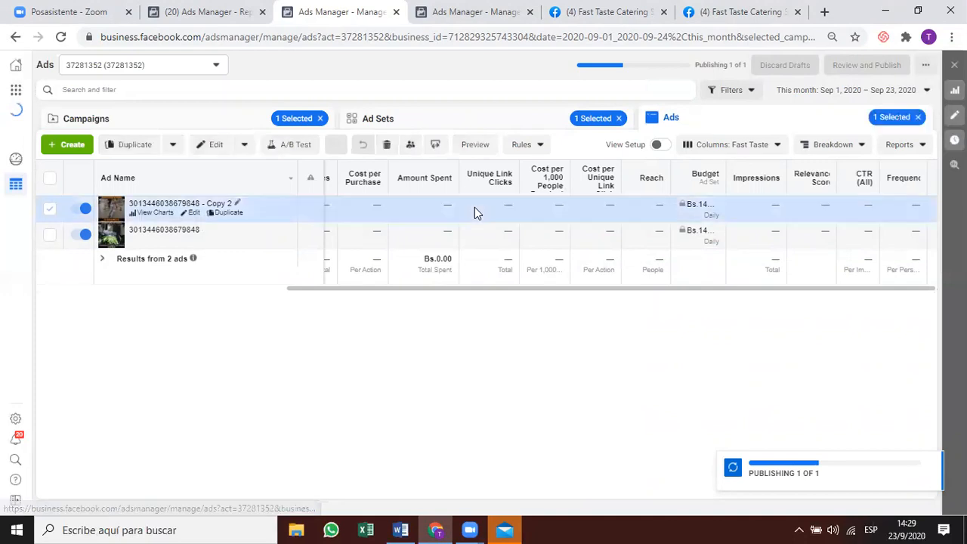
pyautogui.click(442, 121)
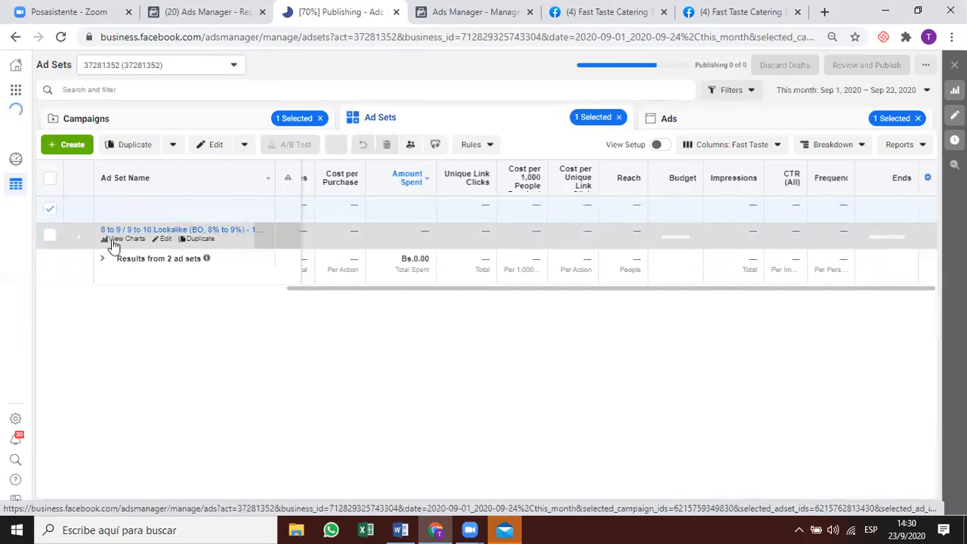
pyautogui.click(47, 234)
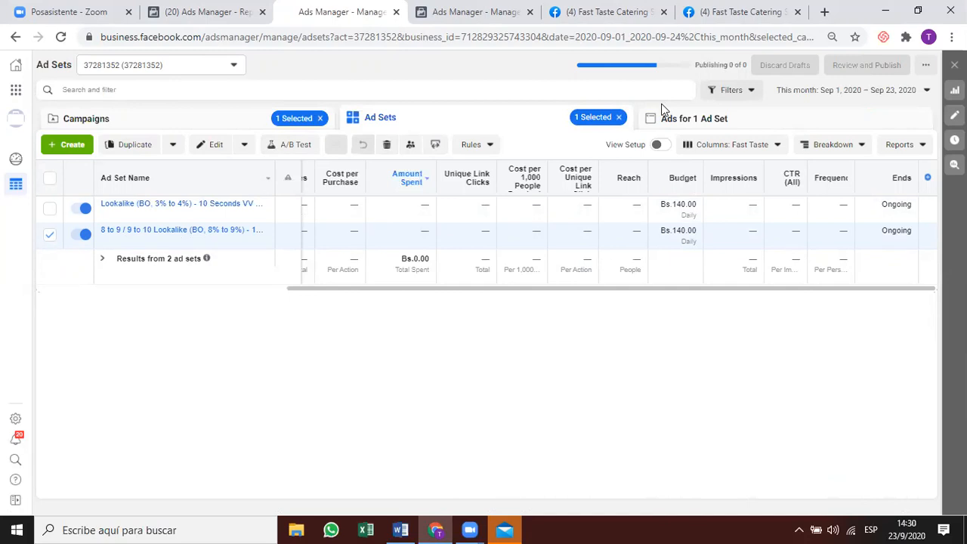
pyautogui.hotkey('ctrl', 'v')
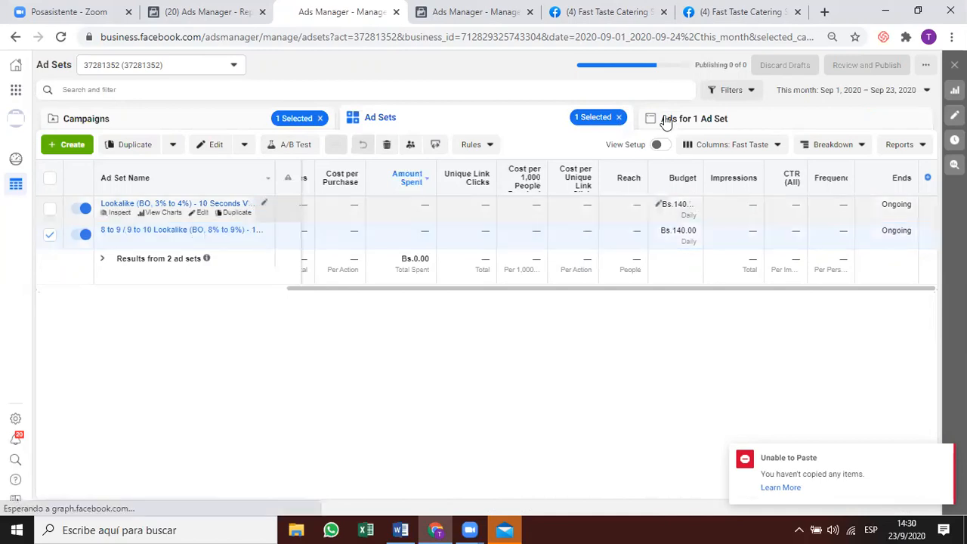
pyautogui.click(666, 122)
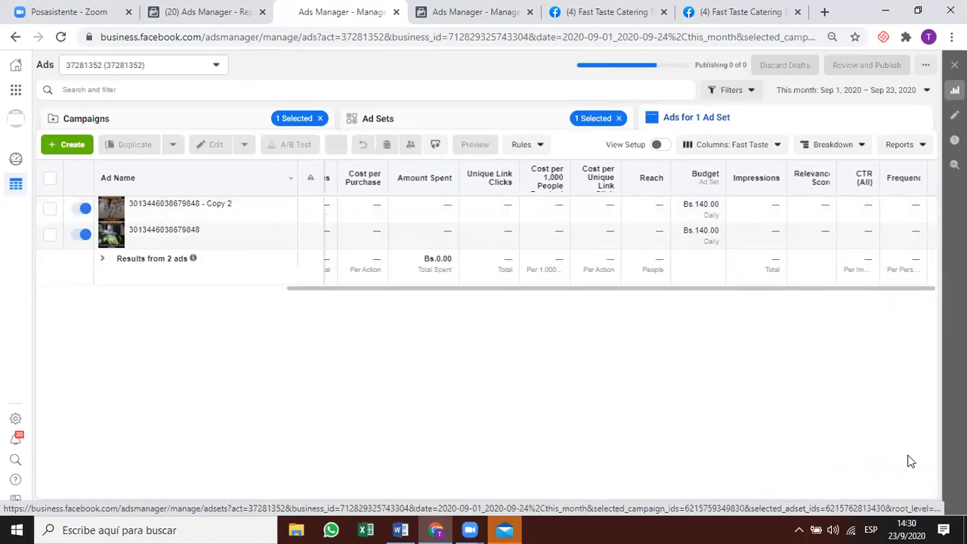
# Paste a copy of the Copy 2 ad into only the 8% to 9% lookalike ad set.
pyautogui.click(49, 207)
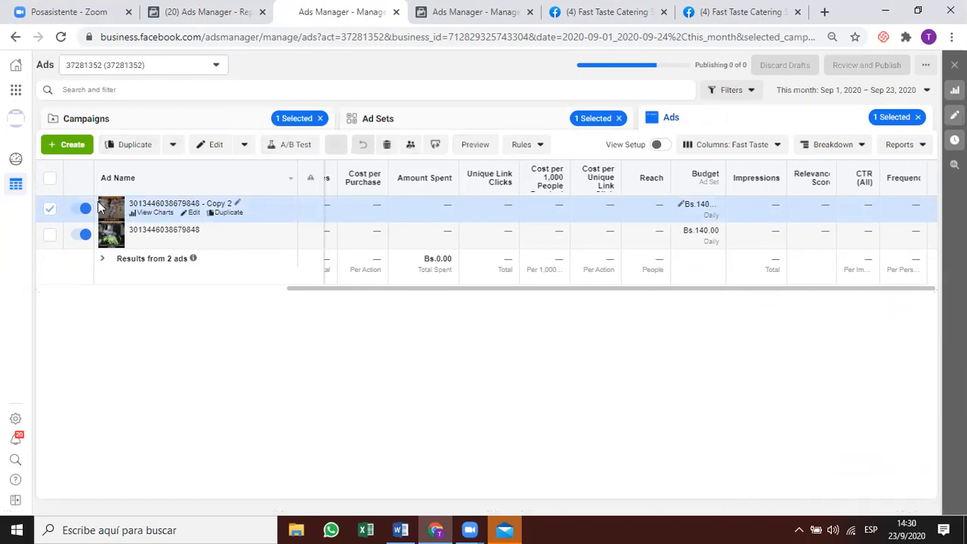
pyautogui.hotkey('ctrl', 'c')
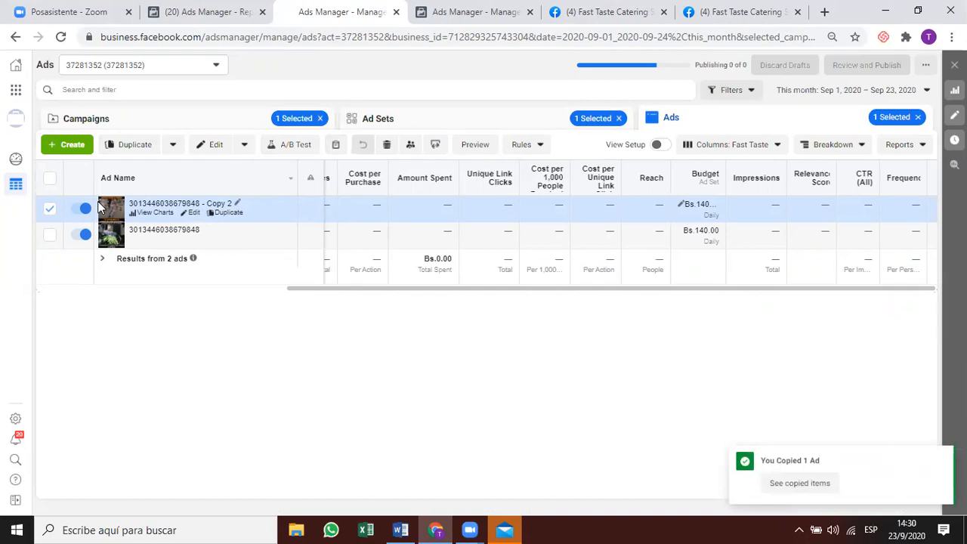
pyautogui.click(431, 121)
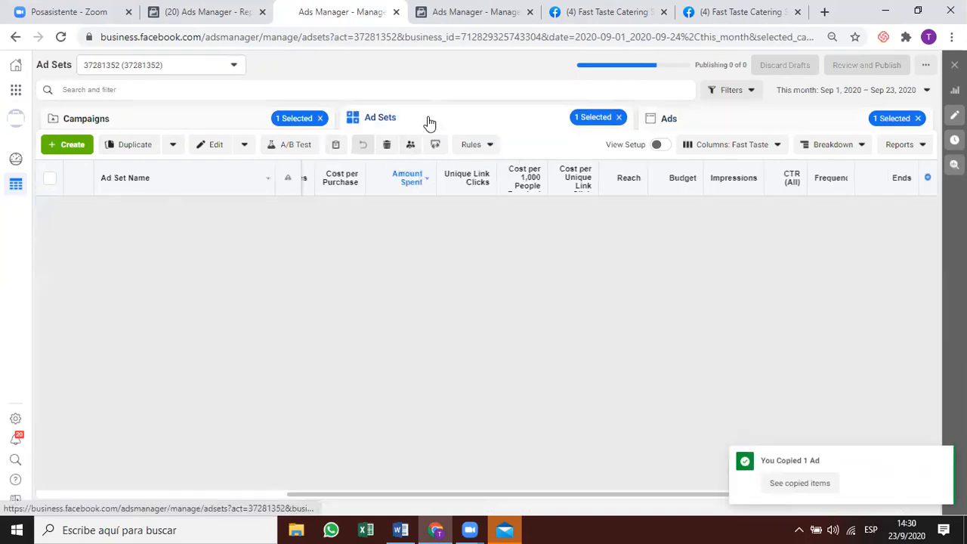
pyautogui.click(49, 234)
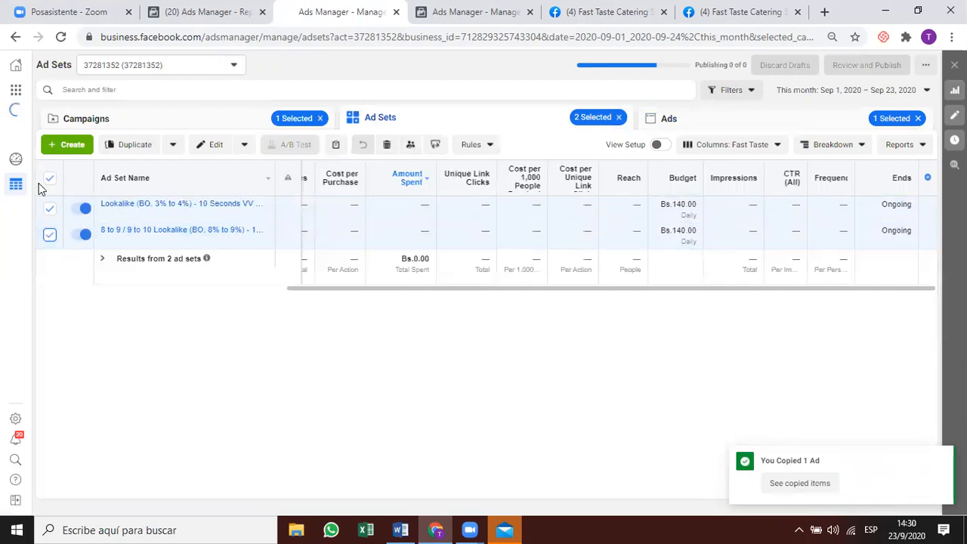
pyautogui.click(49, 208)
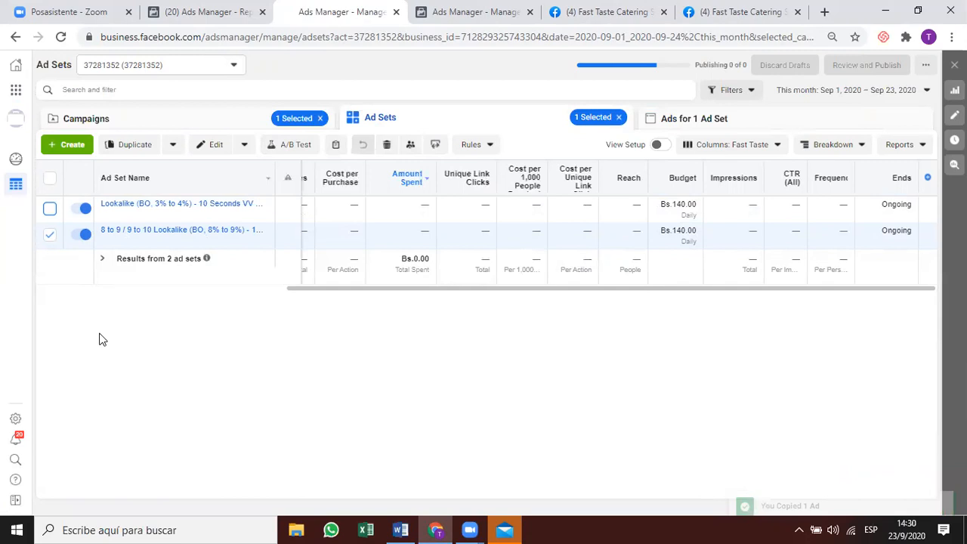
pyautogui.hotkey('ctrl', 'v')
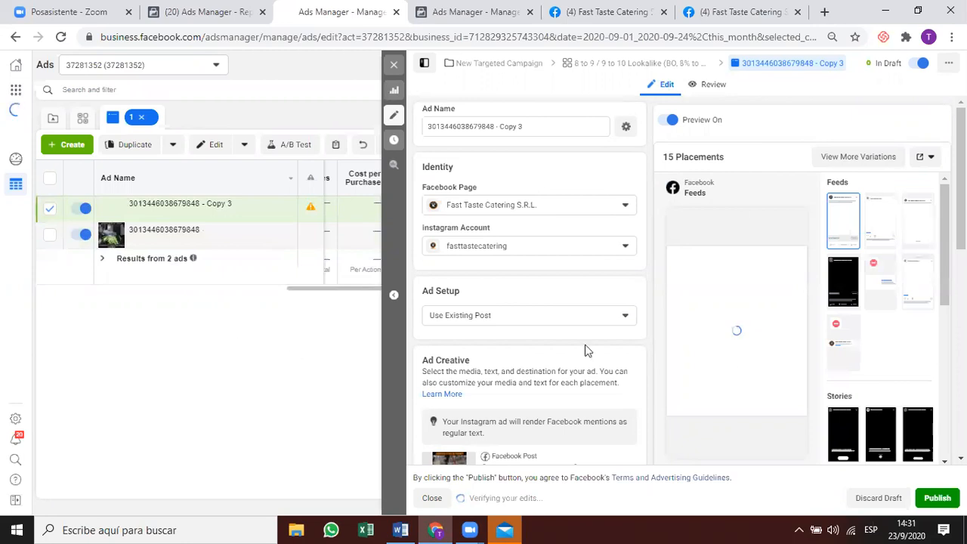
pyautogui.click(937, 500)
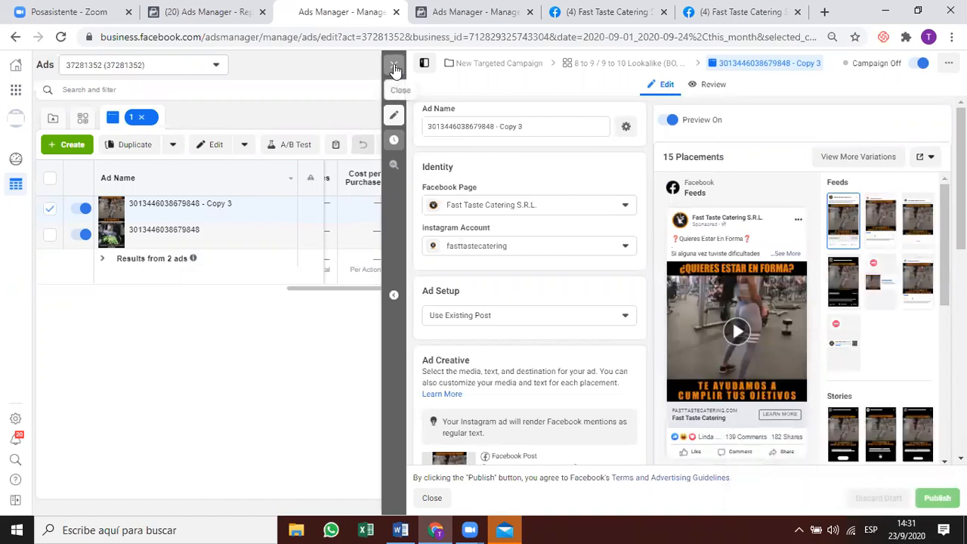
pyautogui.click(394, 68)
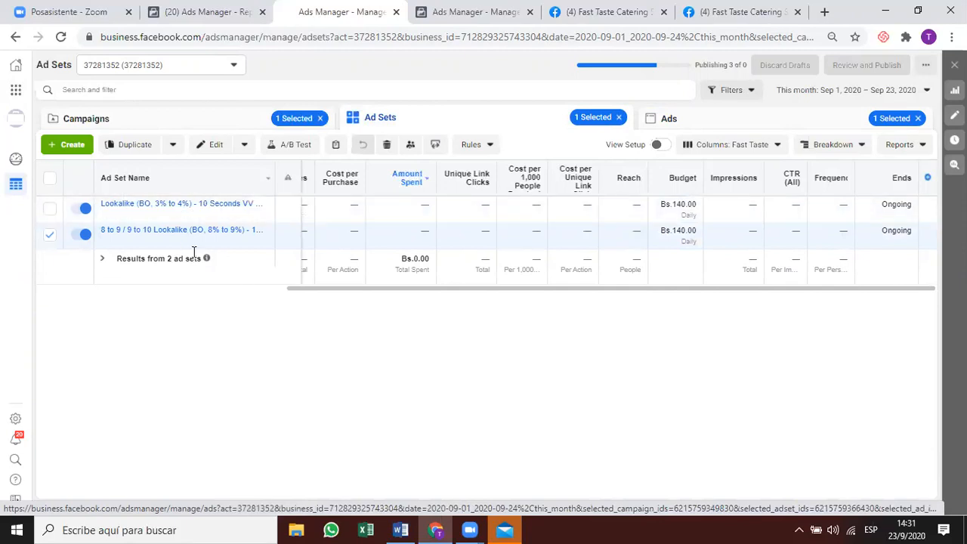
# Make one duplicate of the 8% to 9% lookalike ad set in the original campaign.
pyautogui.click(228, 239)
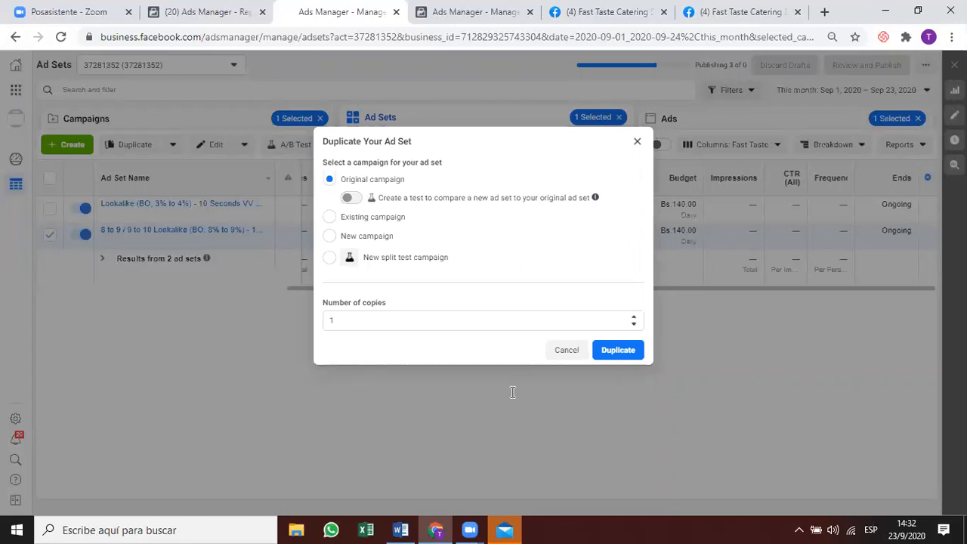
pyautogui.click(622, 350)
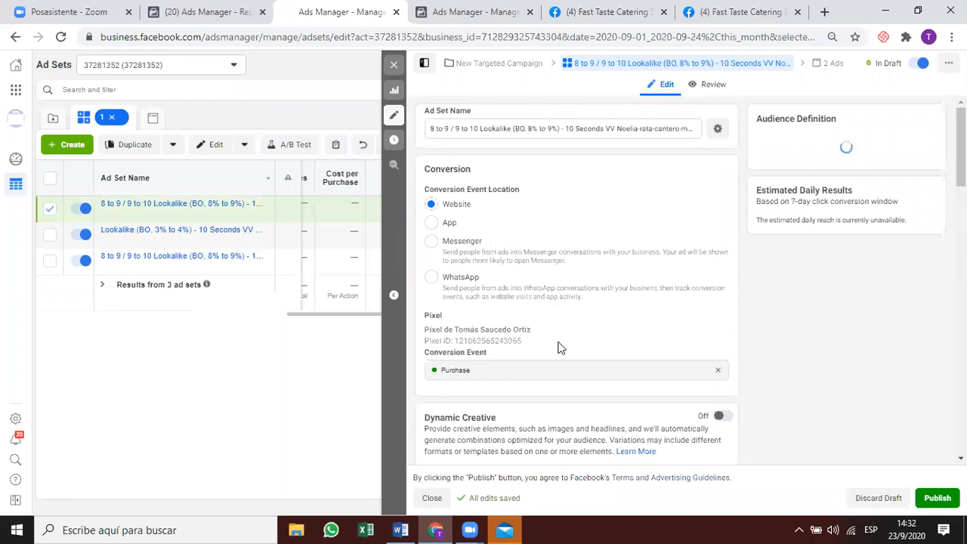
pyautogui.scroll(-8, 567, 410)
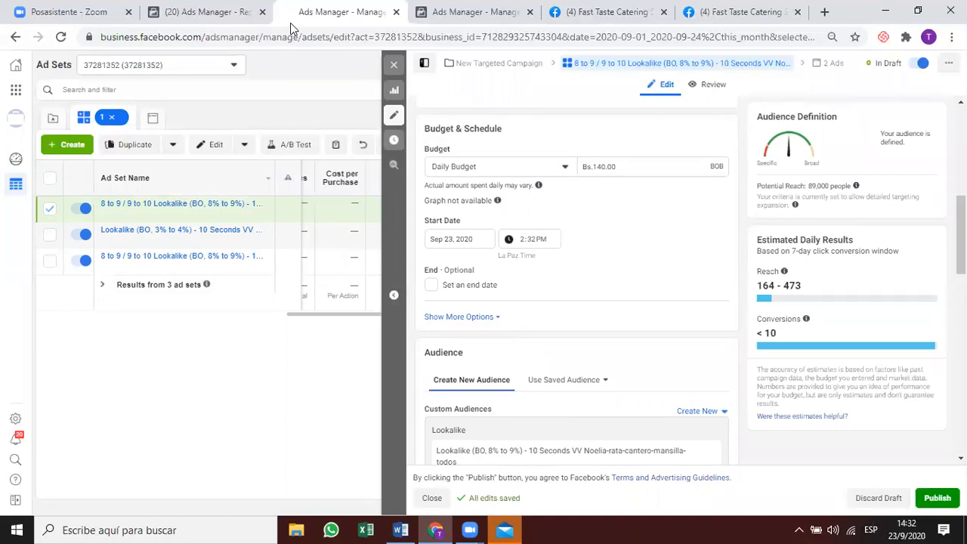
pyautogui.click(217, 15)
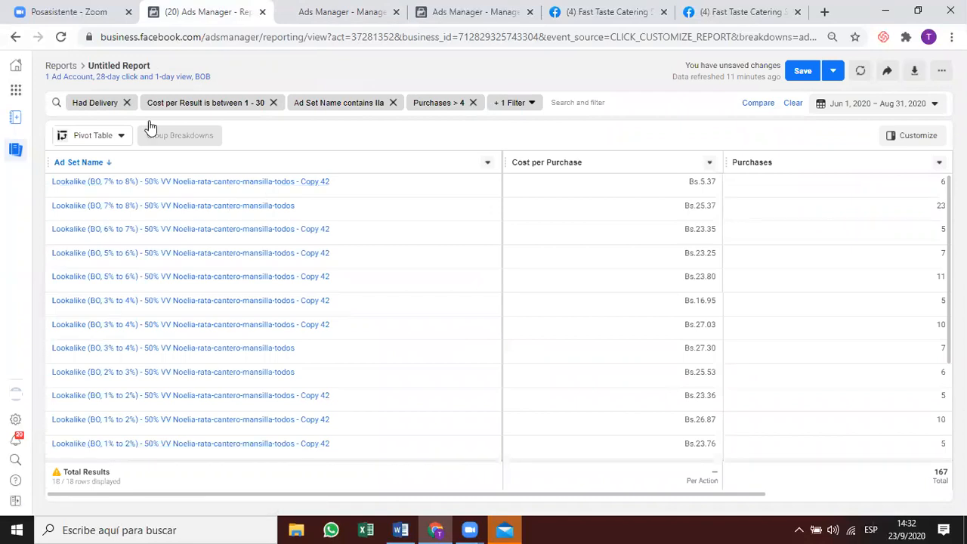
pyautogui.click(328, 15)
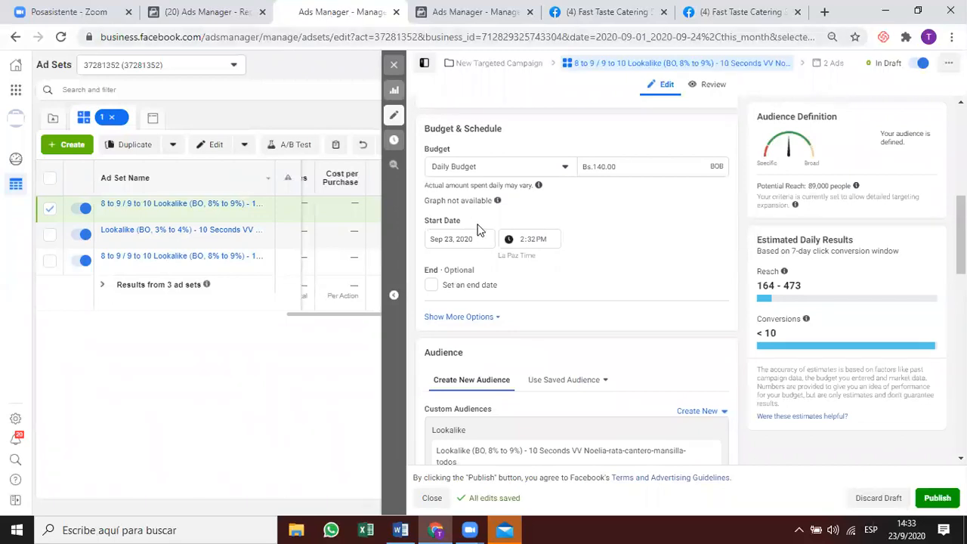
pyautogui.scroll(-5, 658, 376)
pyautogui.scroll(3, 683, 367)
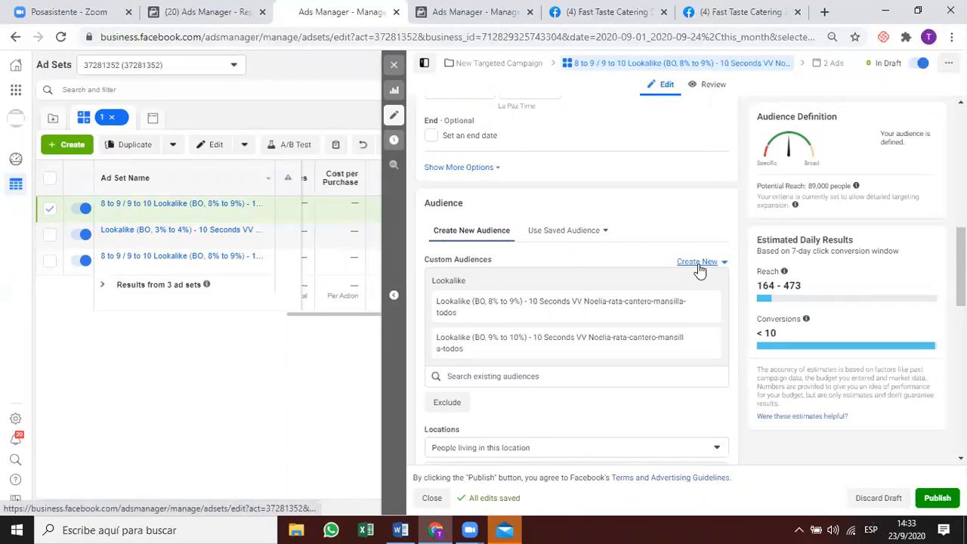
# Remove the 8%–9% and 9%–10% lookalikes and the unwanted Purchase30Days audience.
pyautogui.click(705, 302)
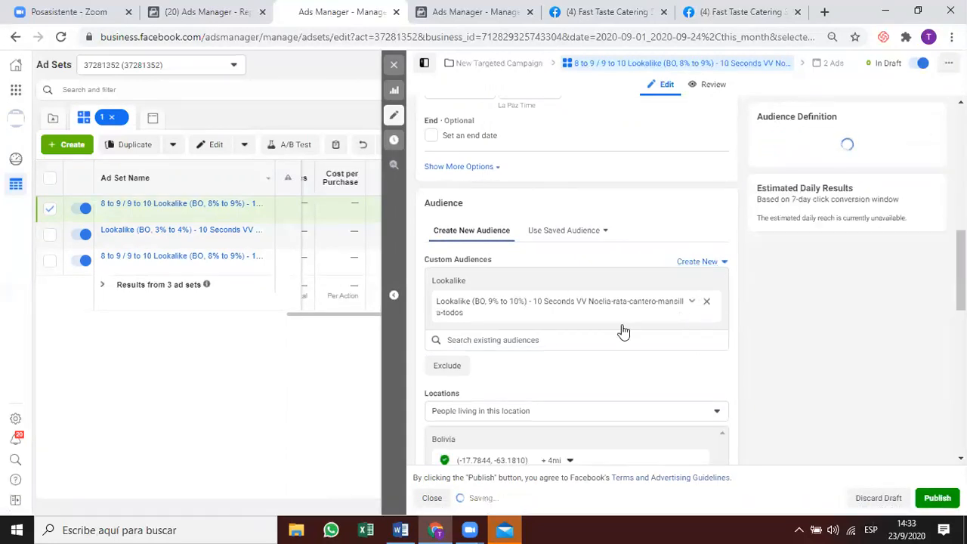
pyautogui.click(455, 278)
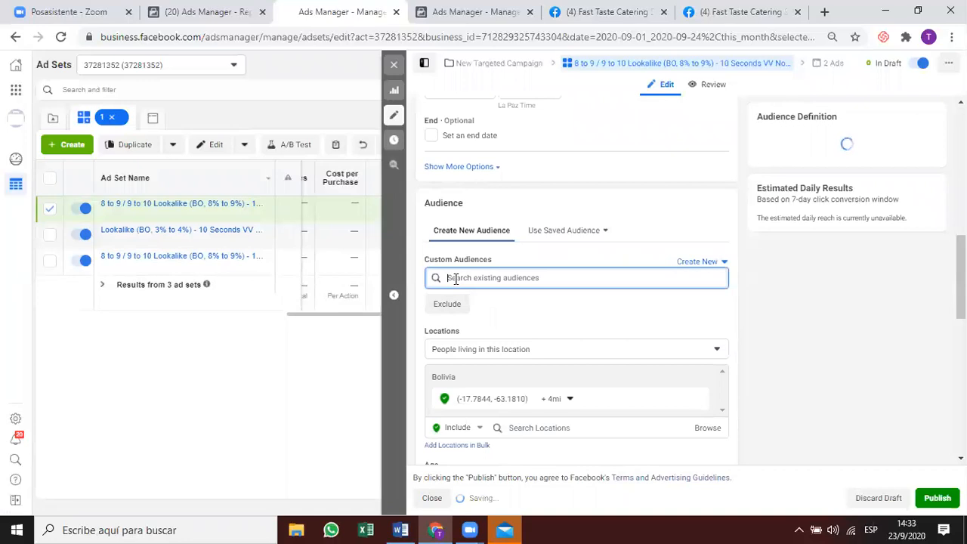
pyautogui.write('50%')
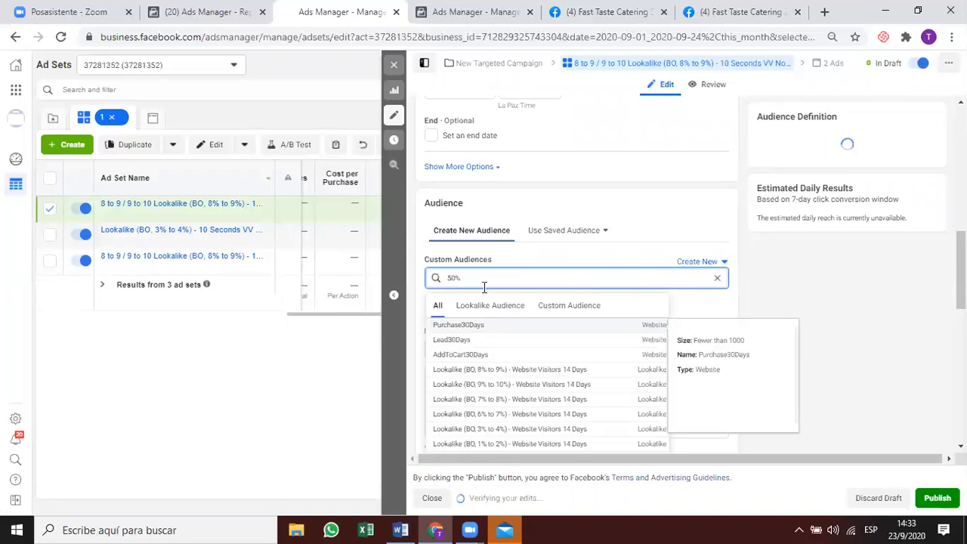
pyautogui.write(' vv')
pyautogui.press('Return')
pyautogui.click(710, 253)
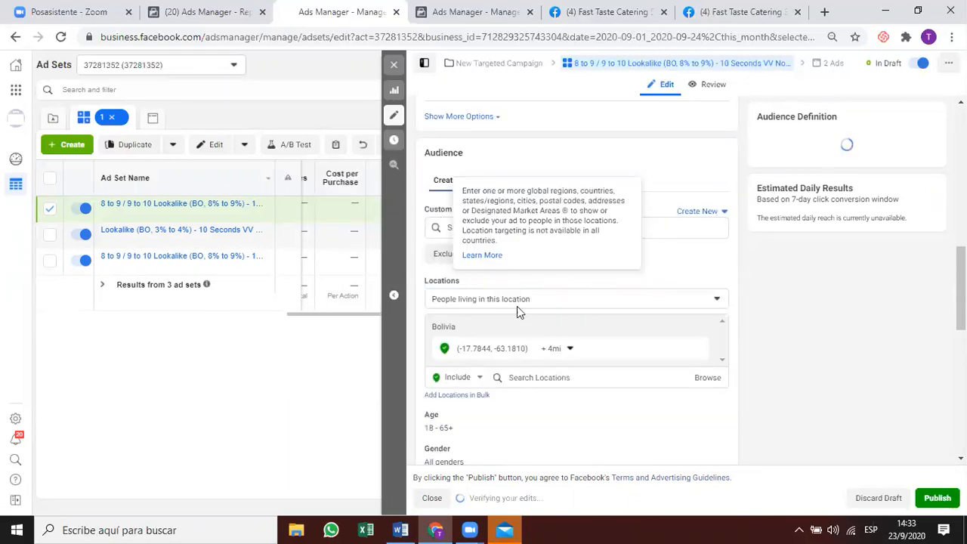
# Search '50%' and add the 1%–2%, 2%–3% and 3%–4% 50% VV lookalike audiences.
pyautogui.click(635, 232)
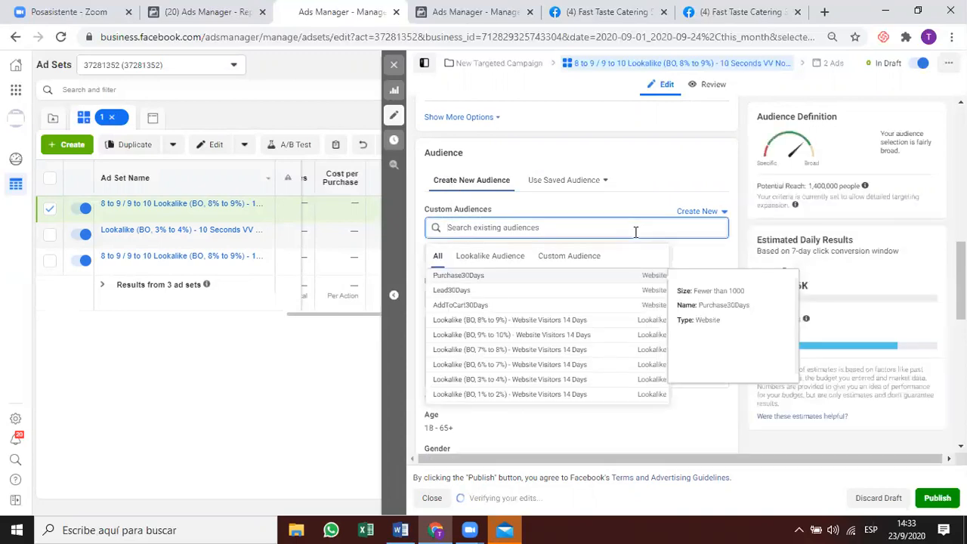
pyautogui.write('50%')
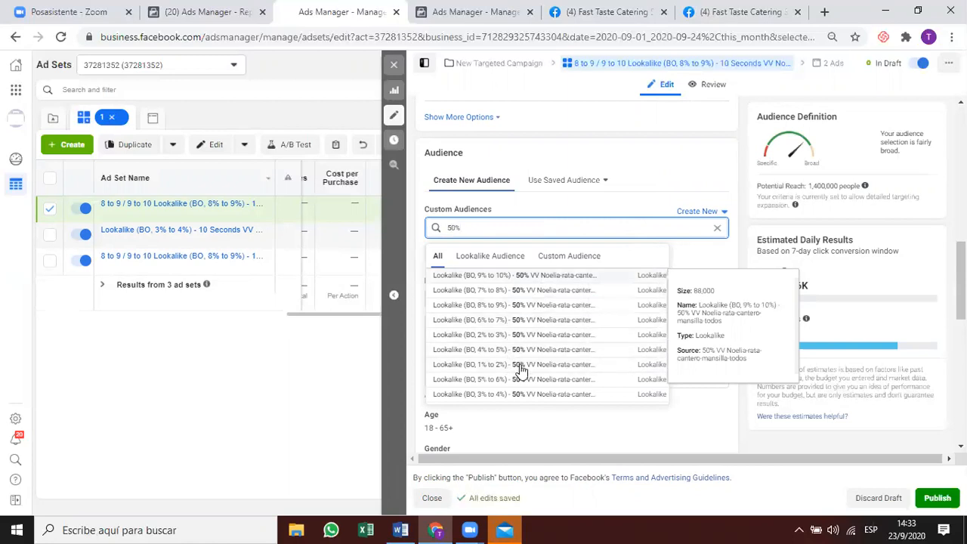
pyautogui.click(520, 365)
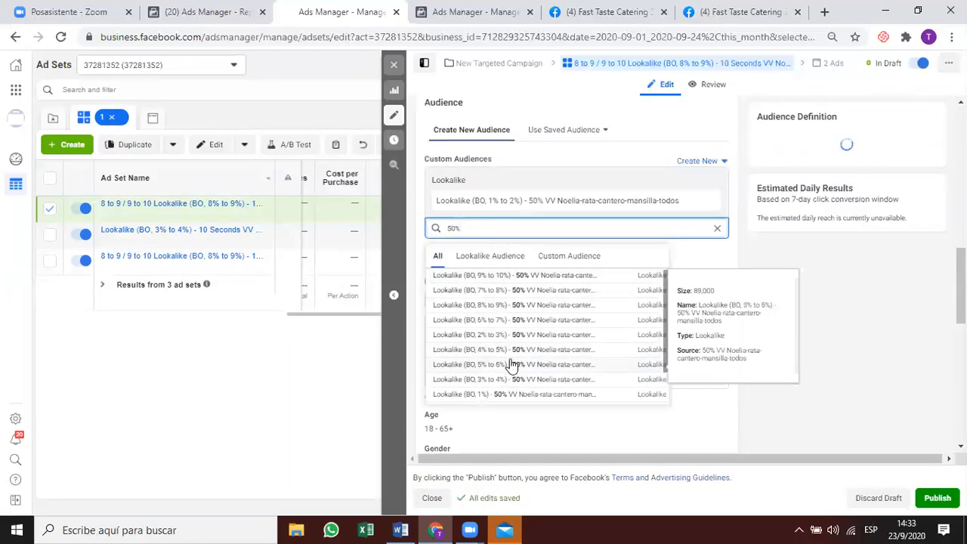
pyautogui.click(511, 337)
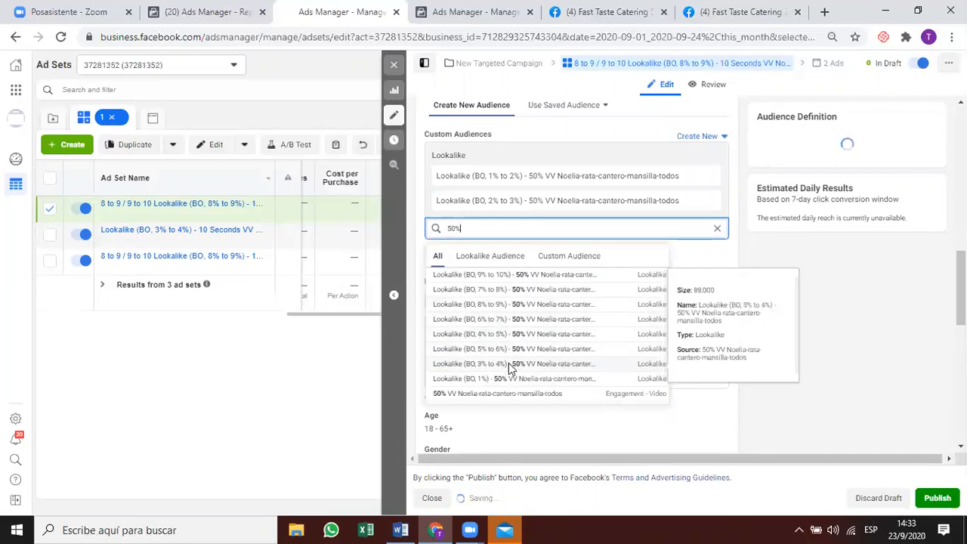
pyautogui.click(510, 365)
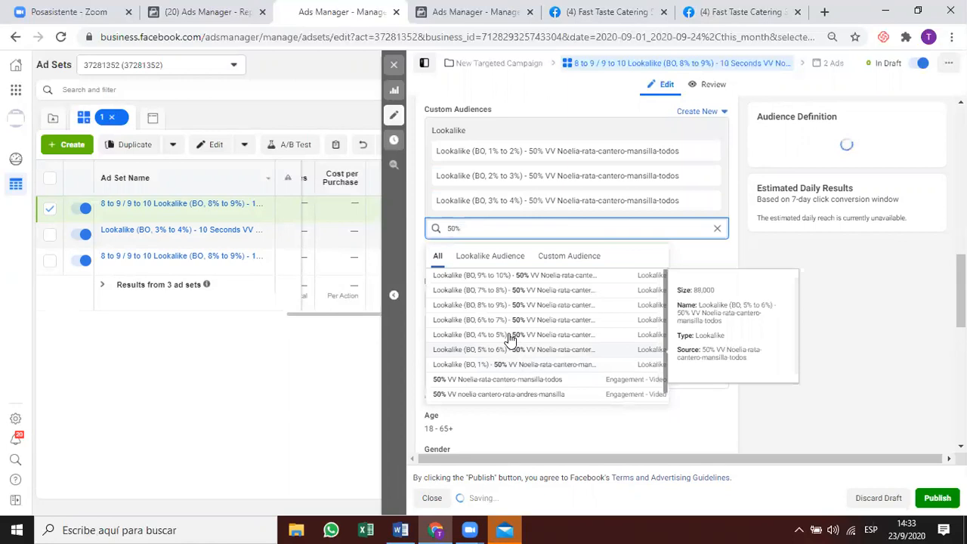
# Add the 4%–5%, 5%–6%, 6%–7% and 7%–8% 50% VV lookalikes, then clear the search.
pyautogui.click(511, 337)
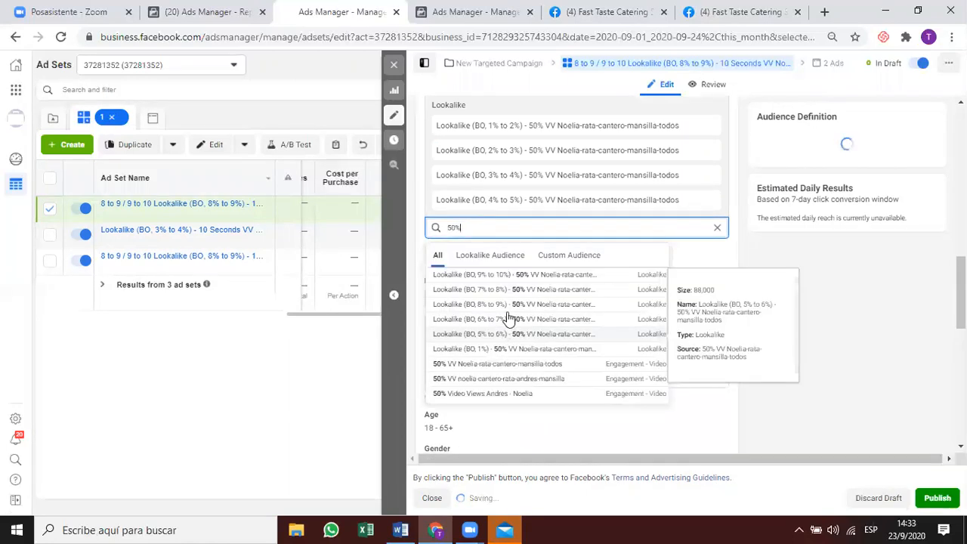
pyautogui.click(504, 337)
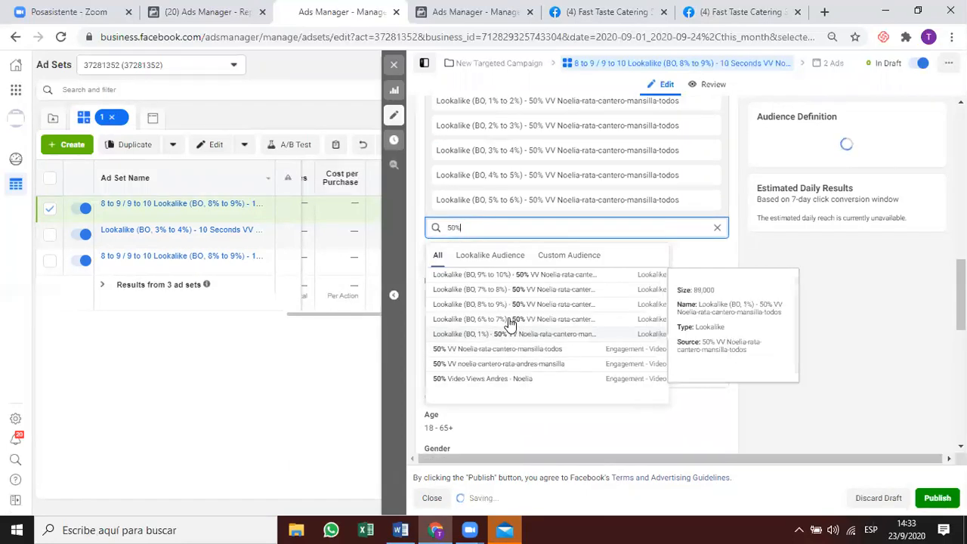
pyautogui.click(510, 321)
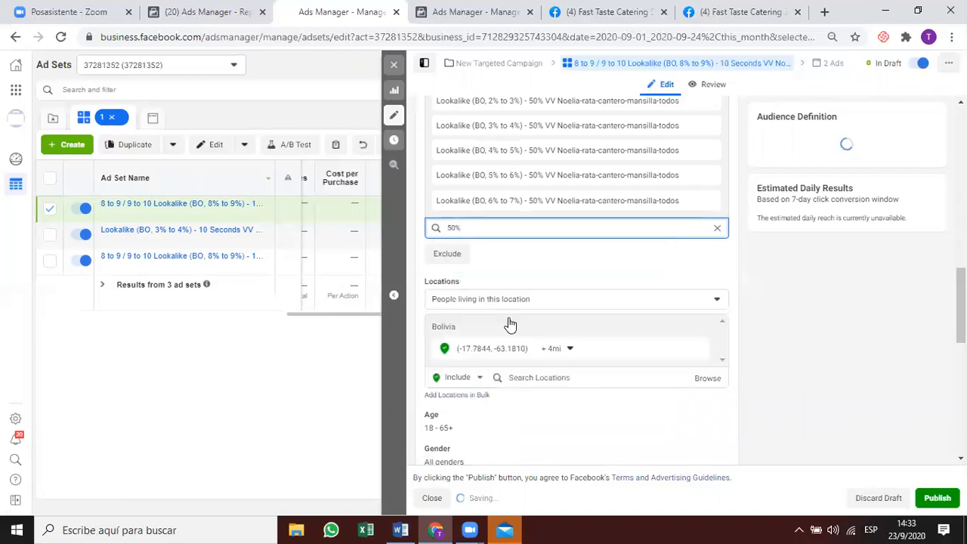
pyautogui.click(505, 293)
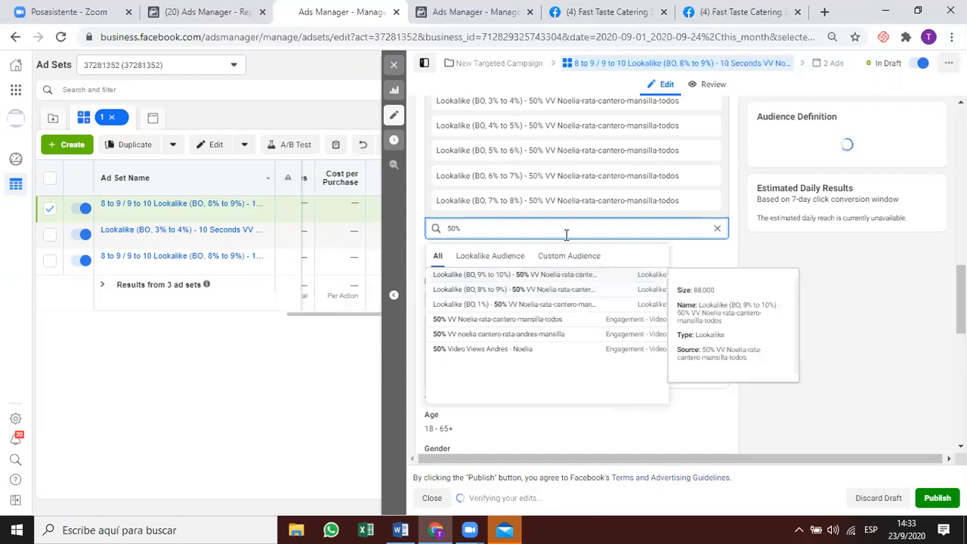
pyautogui.moveTo(508, 229); pyautogui.dragTo(445, 228)
pyautogui.press('BackSpace')
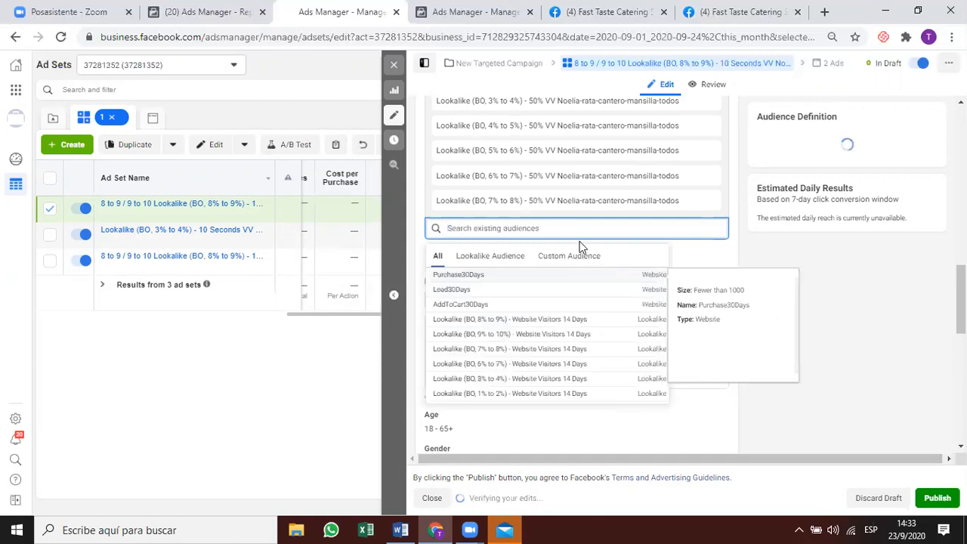
pyautogui.scroll(3, 693, 233)
pyautogui.scroll(-1, 529, 221)
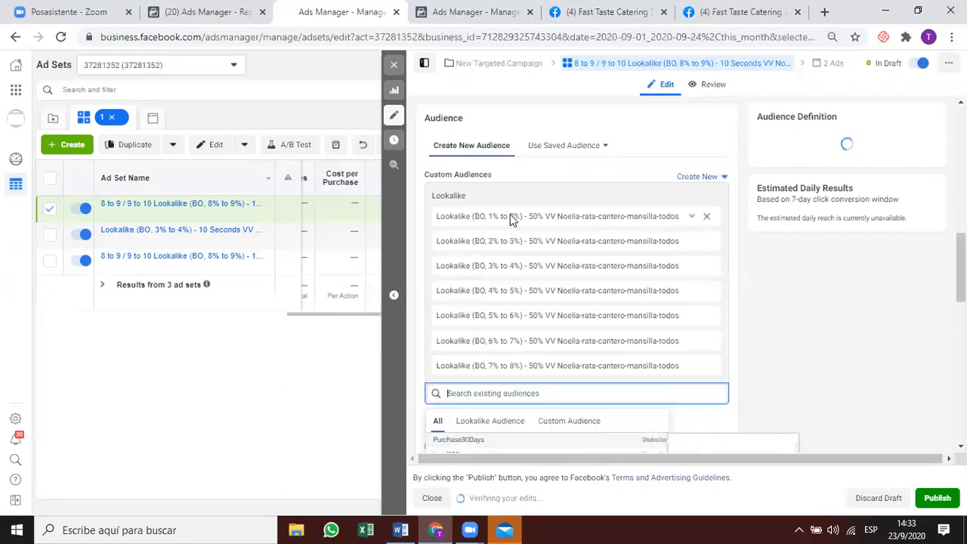
pyautogui.scroll(-1, 511, 219)
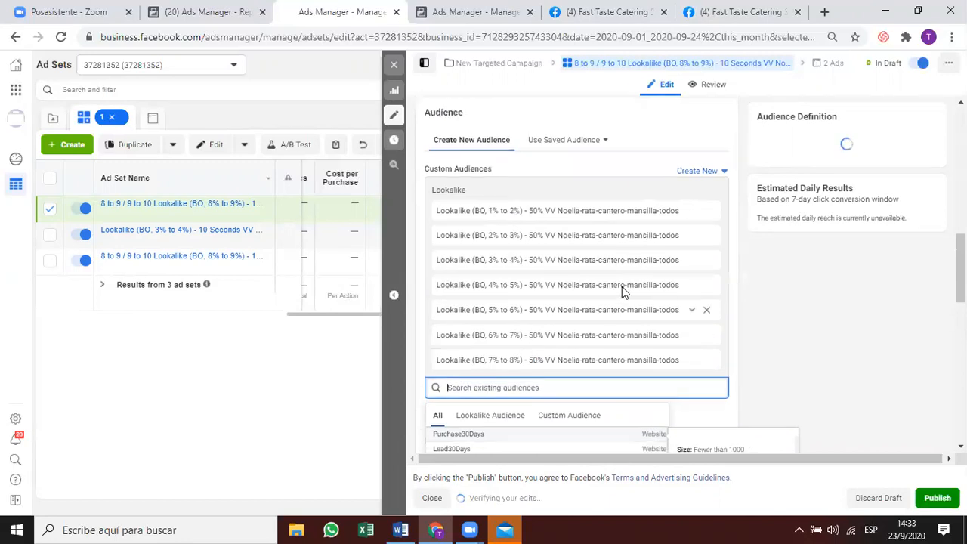
pyautogui.scroll(5, 622, 286)
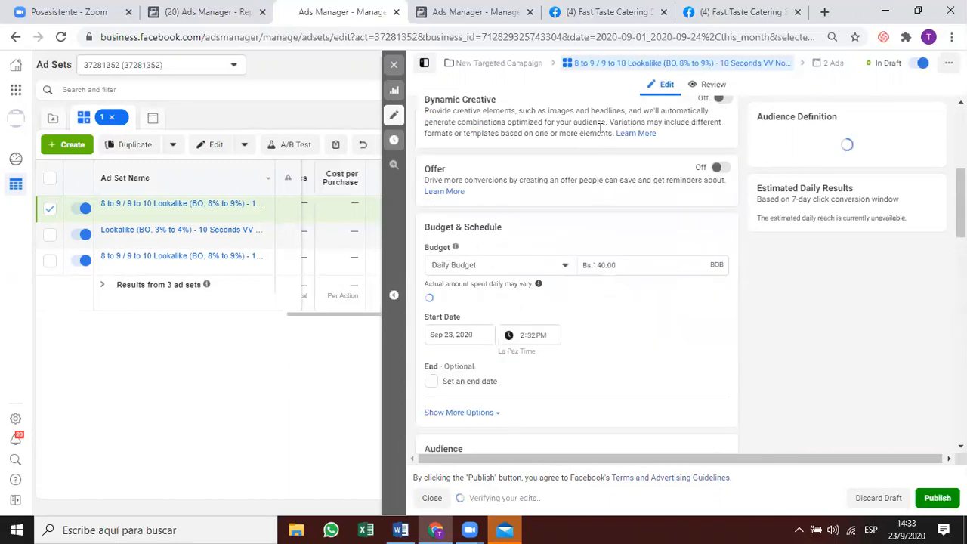
pyautogui.scroll(4, 601, 129)
# Rename the ad set to 'Lookalike (BO, 1% to 8%) - 50%' from the copied lookalike name.
pyautogui.tripleClick(601, 128)
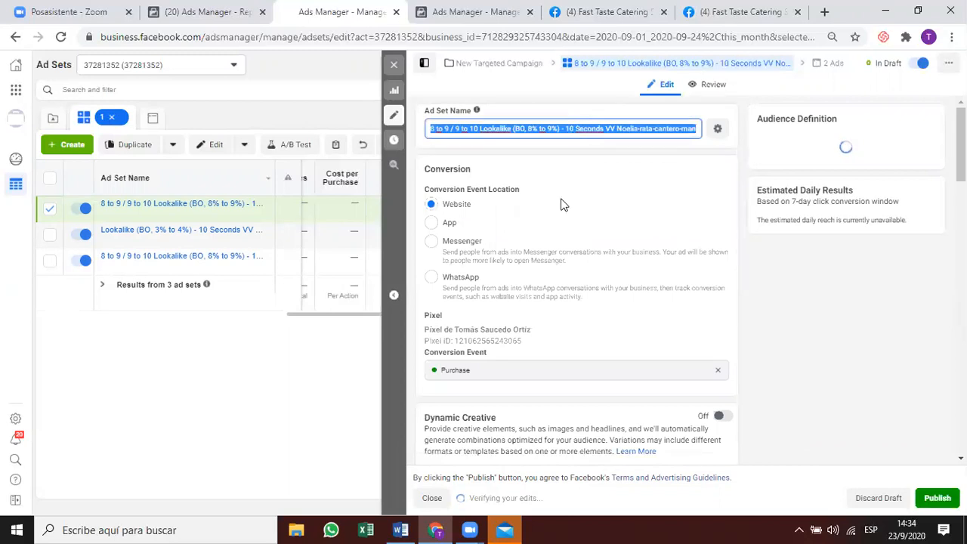
pyautogui.scroll(-4, 549, 273)
pyautogui.scroll(-4, 540, 236)
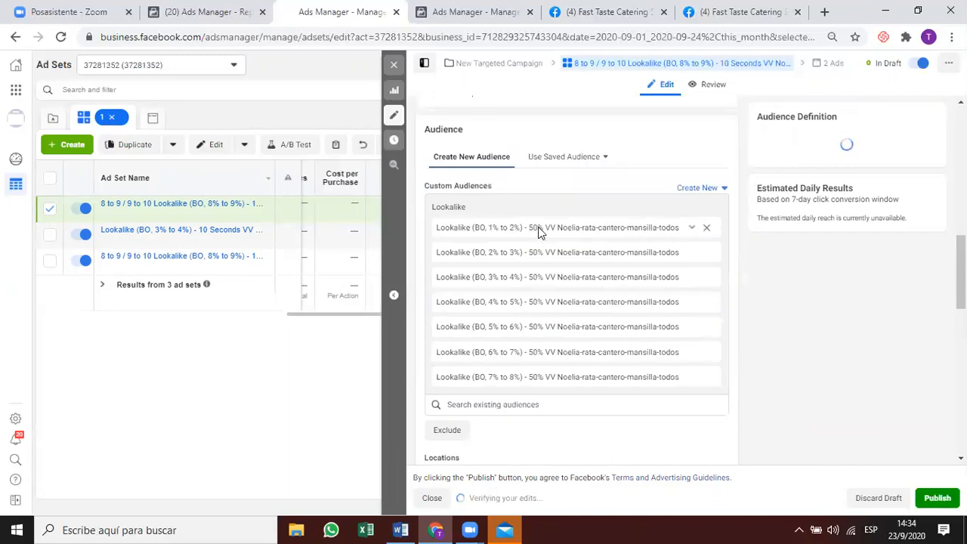
pyautogui.moveTo(541, 232); pyautogui.dragTo(426, 218)
pyautogui.hotkey('ctrl', 'c')
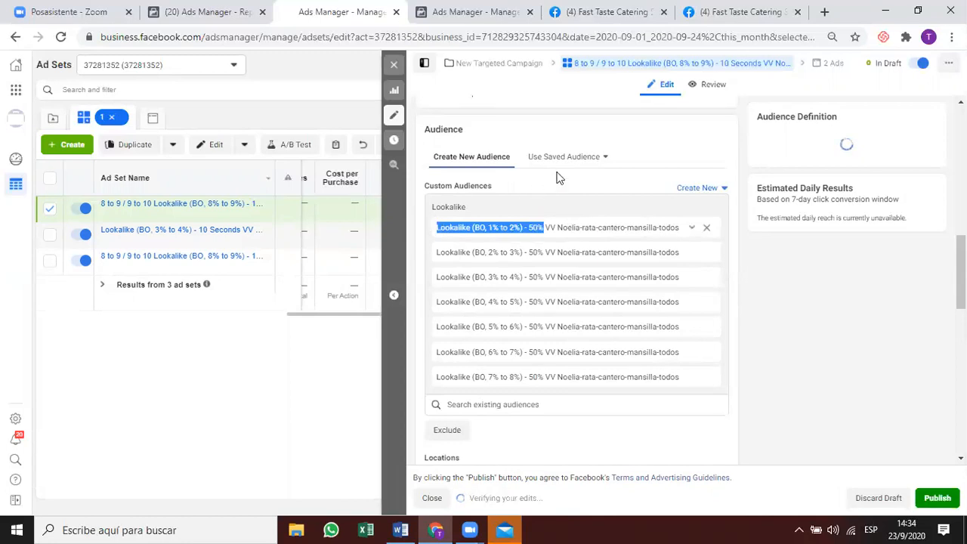
pyautogui.scroll(9, 560, 177)
pyautogui.click(606, 129)
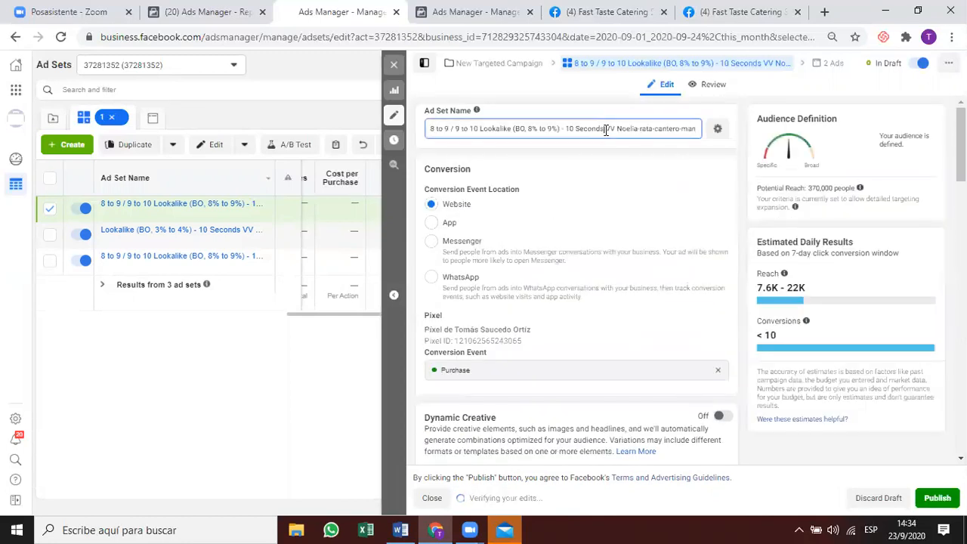
pyautogui.hotkey('ctrl', 'a')
pyautogui.hotkey('ctrl', 'v')
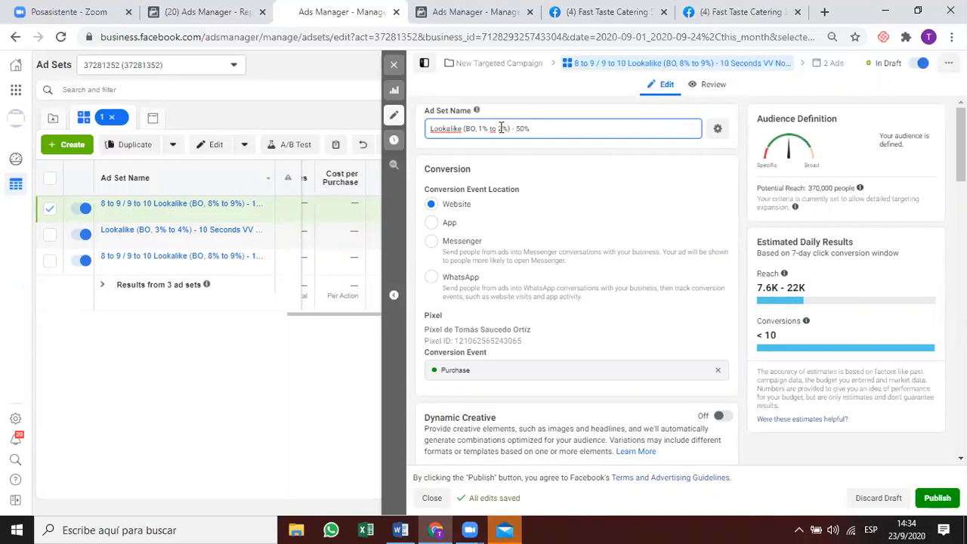
pyautogui.press('Delete')
pyautogui.write('8')
pyautogui.click(647, 230)
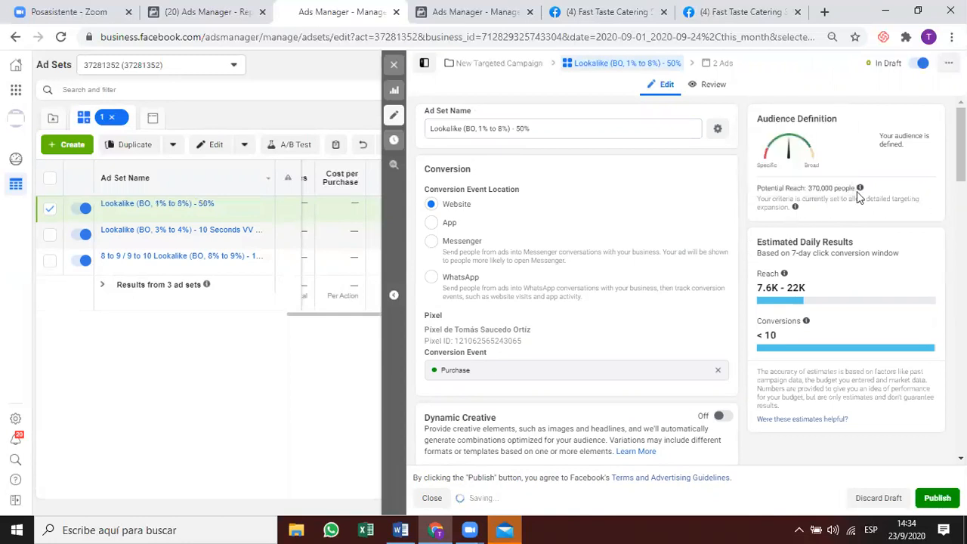
pyautogui.moveTo(861, 190)
# Exclude the 3%–4%, 9%–10% and 8%–9% 10 Seconds VV lookalikes found by searching '10 seconds'.
pyautogui.scroll(-8, 610, 217)
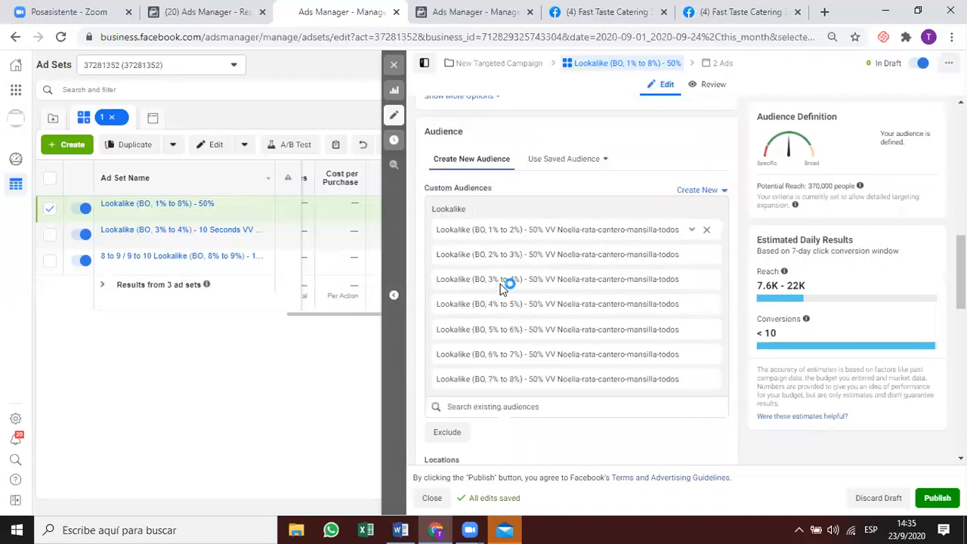
pyautogui.scroll(-4, 507, 280)
pyautogui.scroll(2, 449, 378)
pyautogui.click(446, 368)
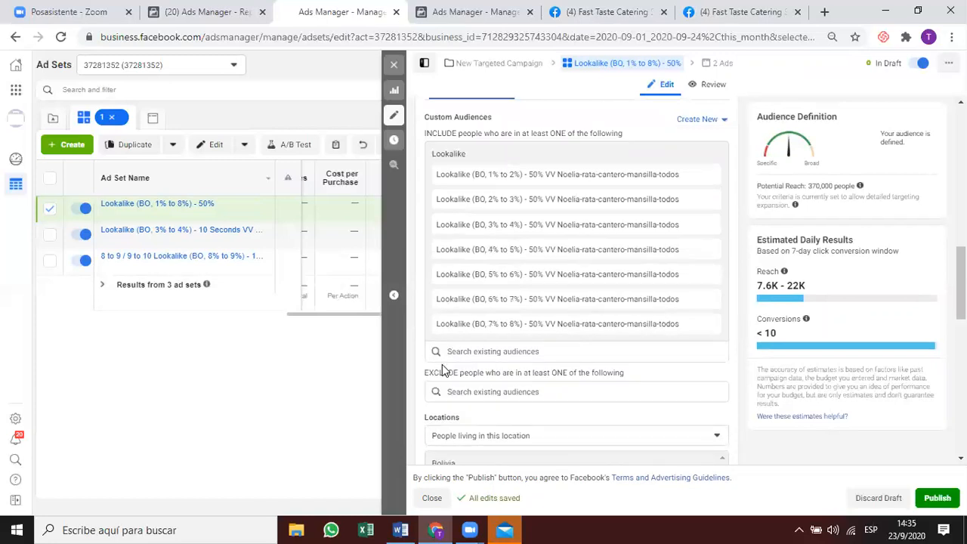
pyautogui.click(479, 391)
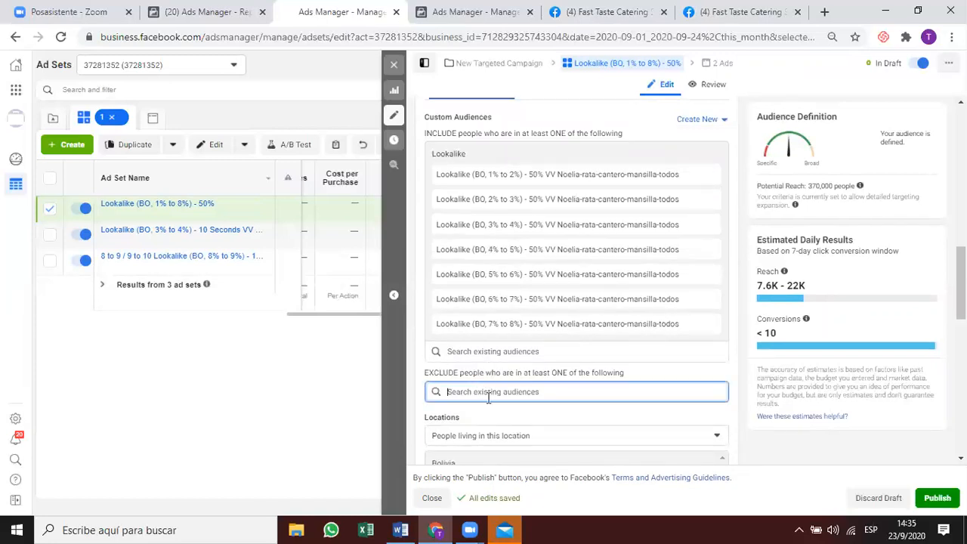
pyautogui.write('10 seconds')
pyautogui.scroll(-1, 504, 376)
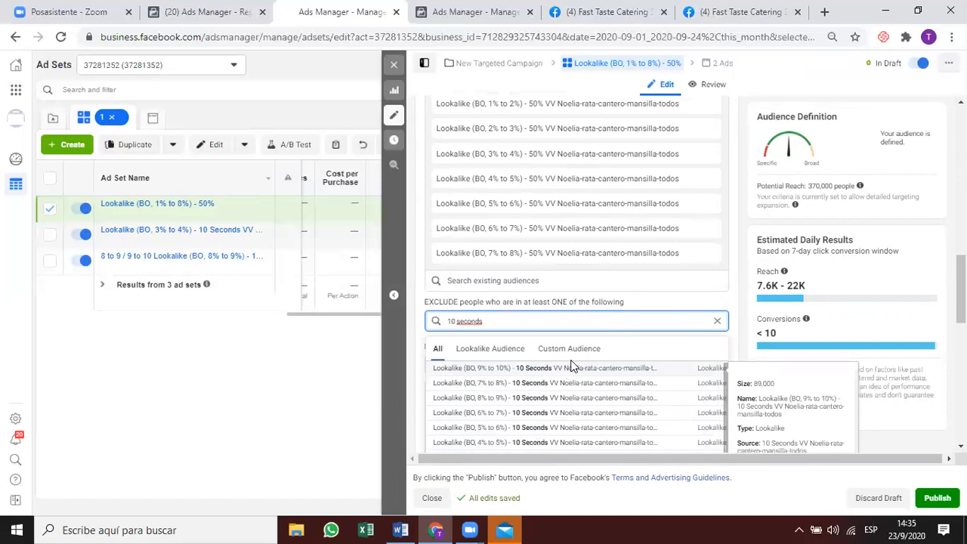
pyautogui.scroll(-2, 560, 385)
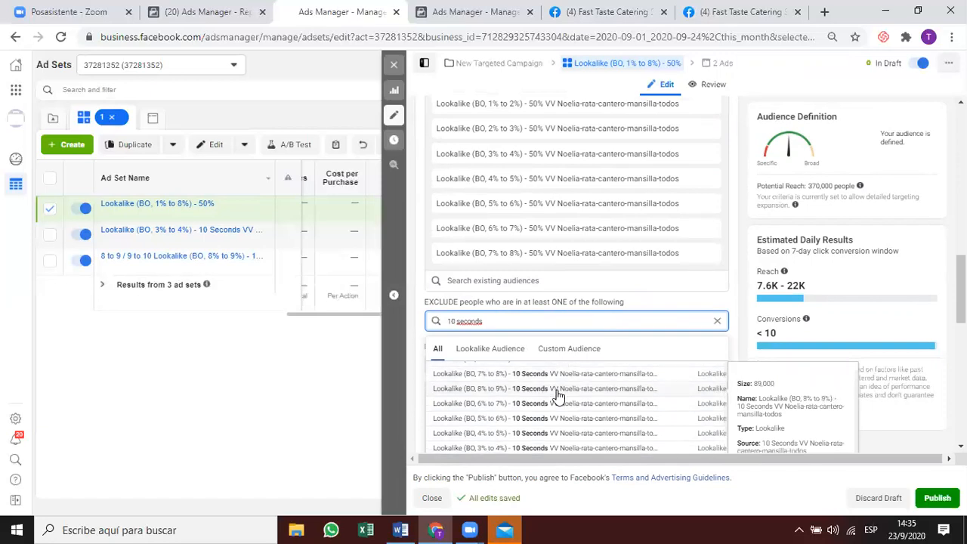
pyautogui.click(549, 403)
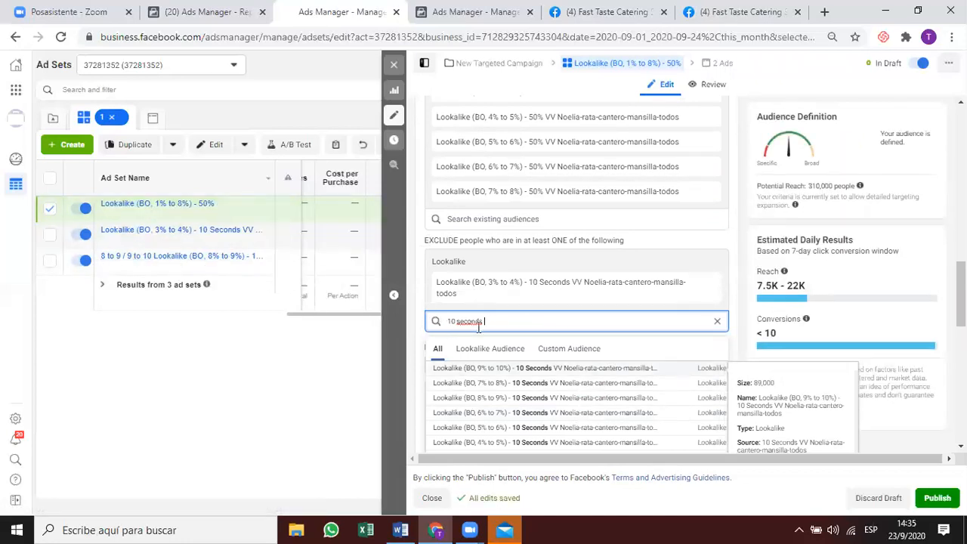
pyautogui.click(524, 371)
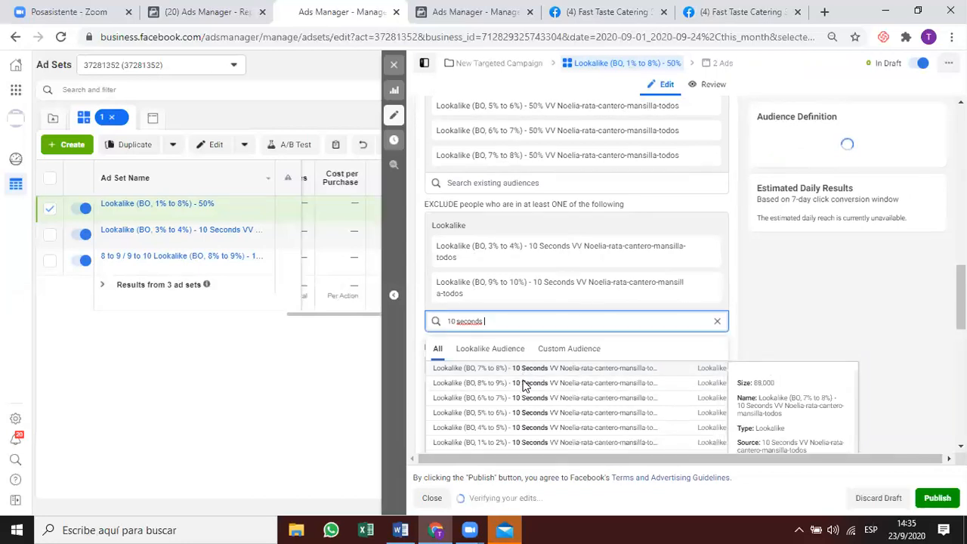
pyautogui.click(526, 384)
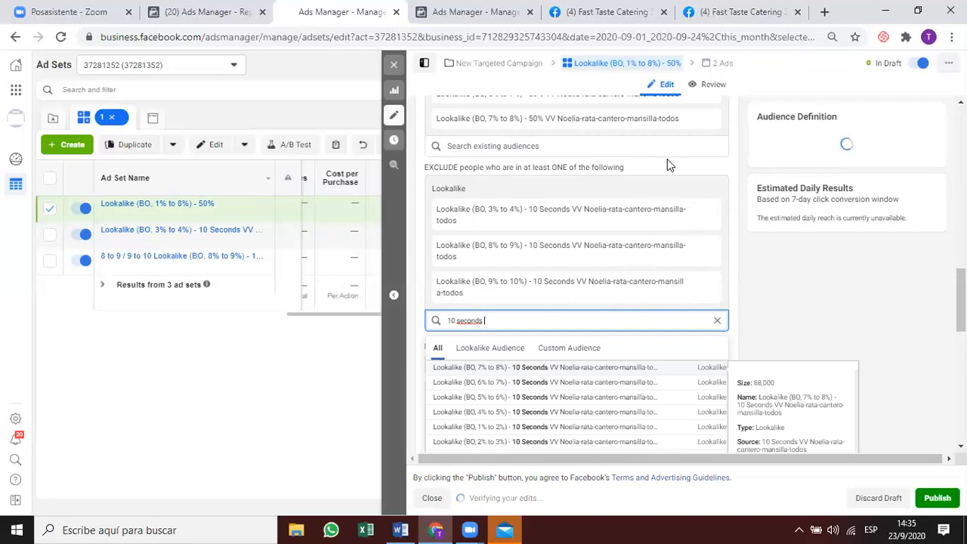
pyautogui.moveTo(490, 323); pyautogui.dragTo(442, 330)
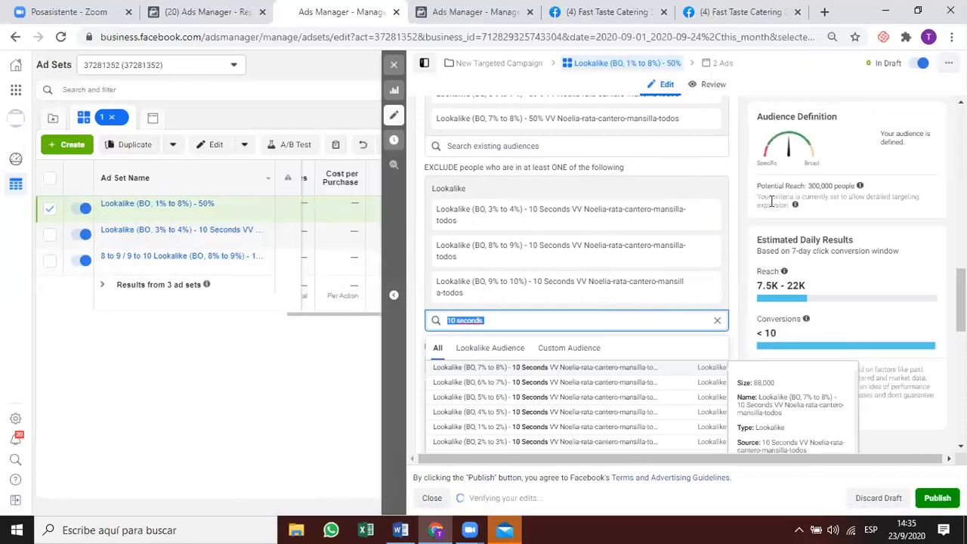
# Close the exclusion search results, keeping the three excluded lookalikes.
pyautogui.click(677, 171)
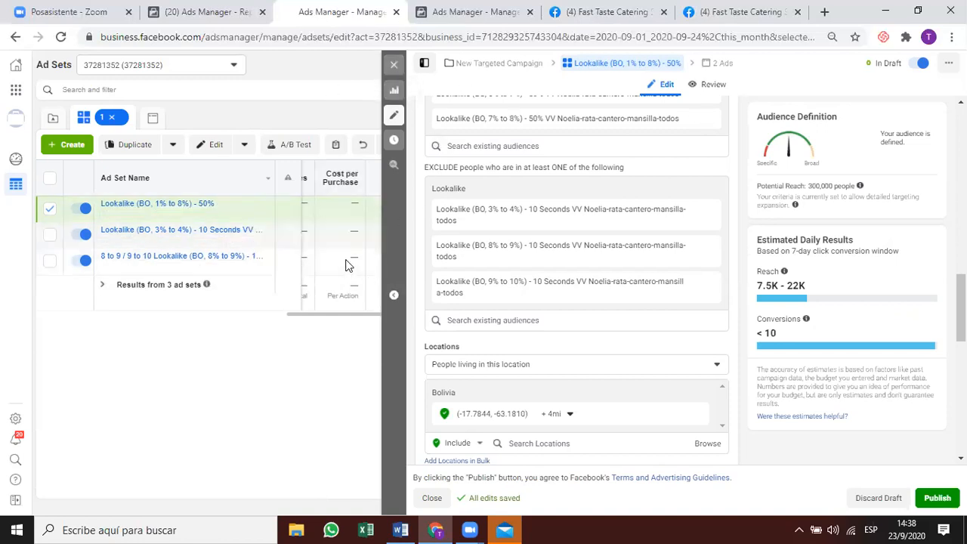
# Close the current editor and open the 3% to 4% 10 Seconds ad set for editing.
pyautogui.click(393, 65)
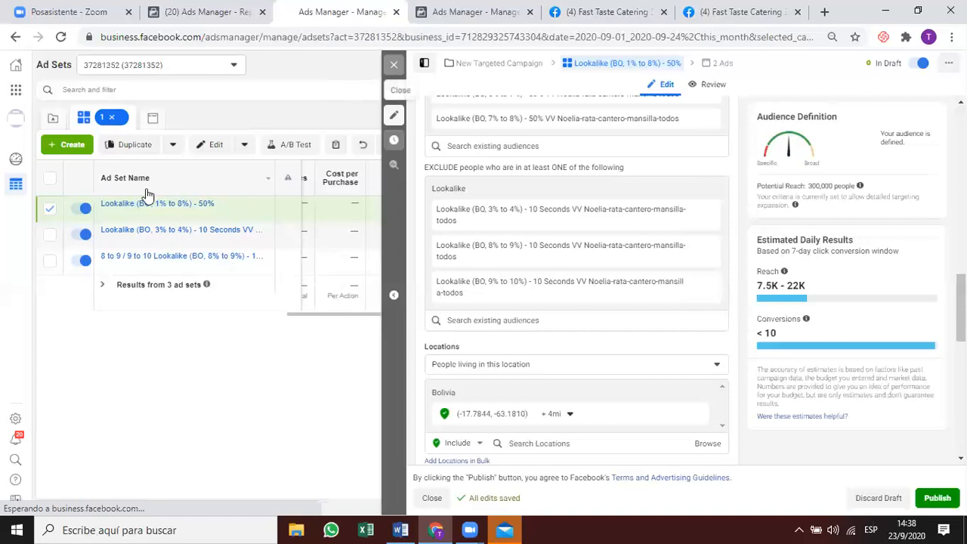
pyautogui.click(198, 240)
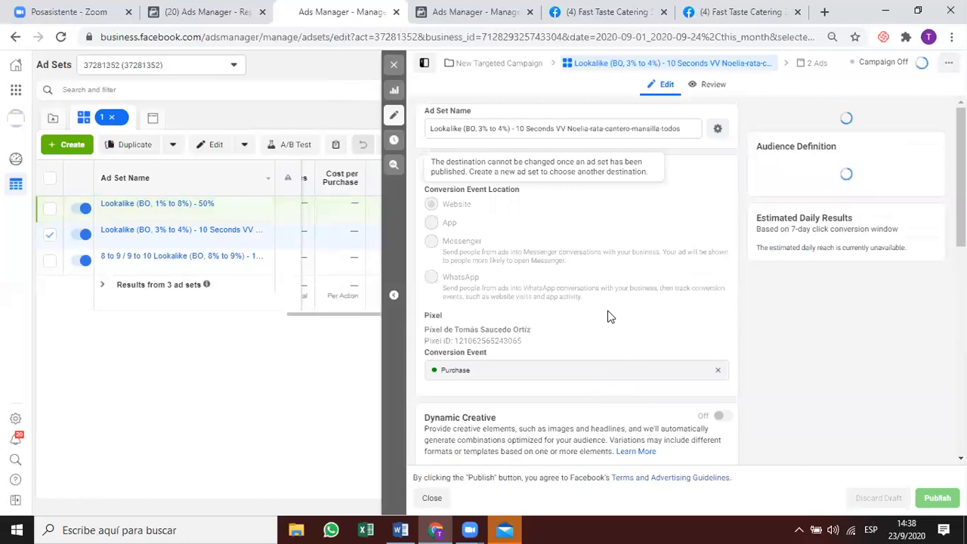
pyautogui.scroll(-2, 611, 316)
pyautogui.scroll(-2, 586, 303)
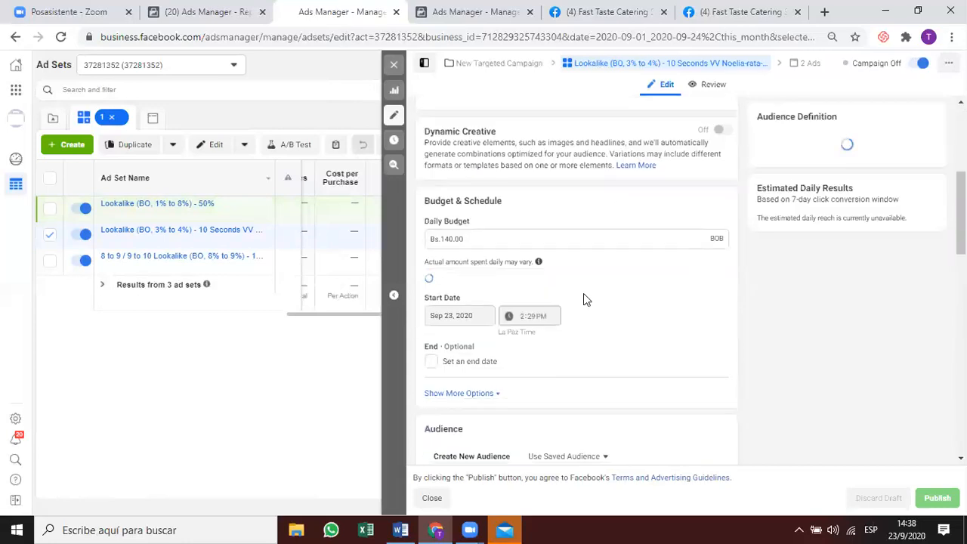
pyautogui.scroll(-4, 583, 300)
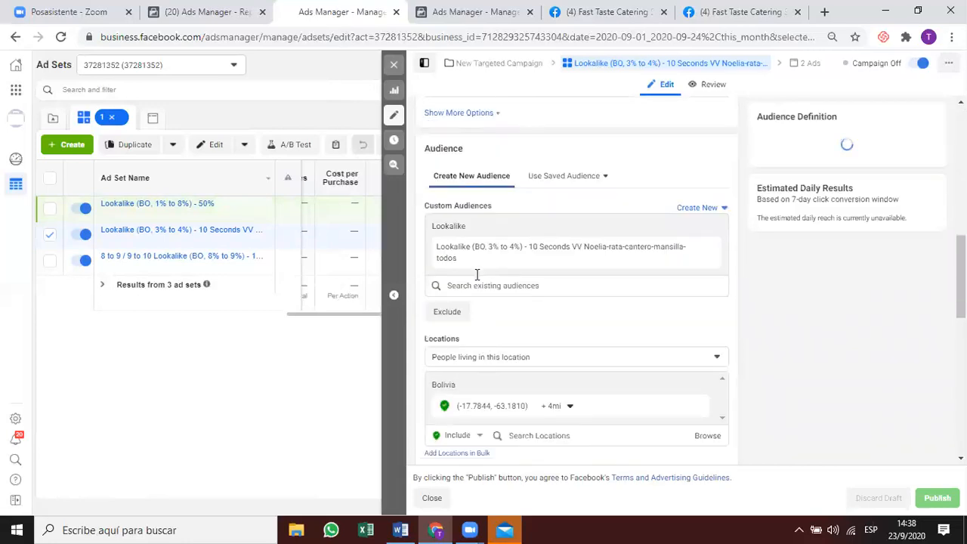
# Exclude the 1%–2% through 7%–8% 50% VV lookalikes found by searching '50% vv'.
pyautogui.click(453, 311)
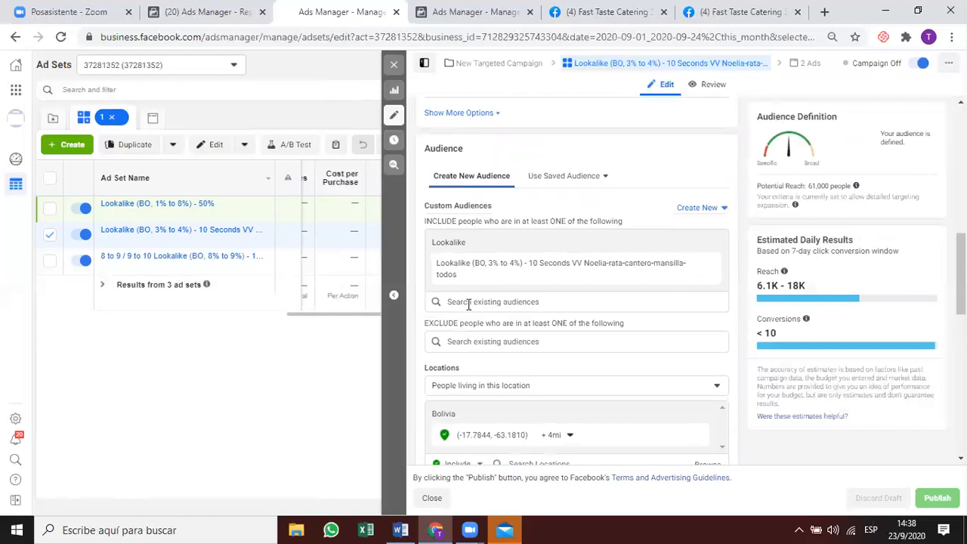
pyautogui.click(485, 341)
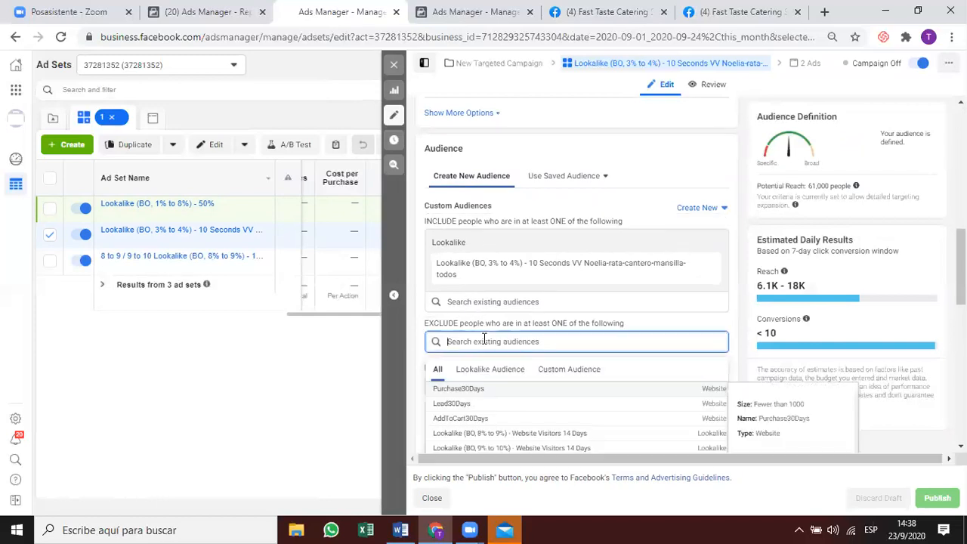
pyautogui.write('50% vv')
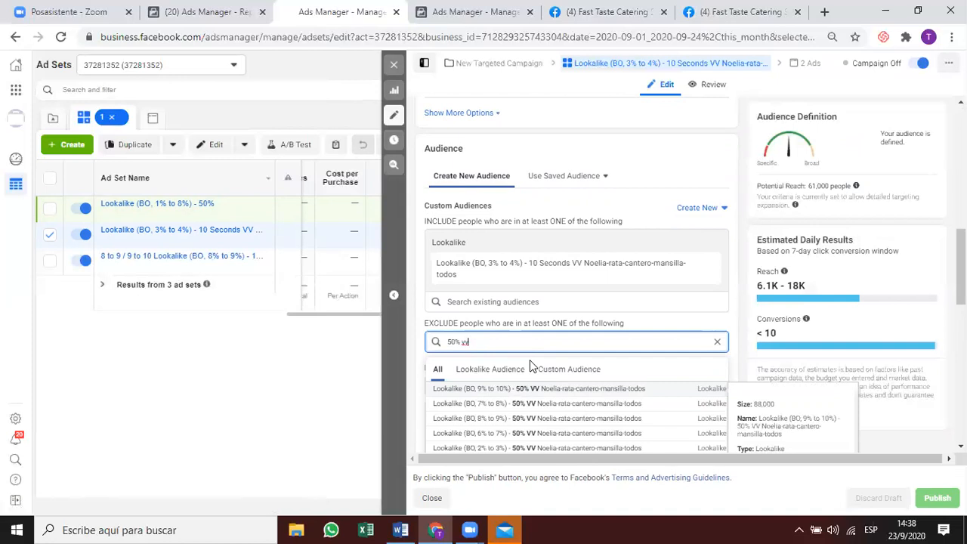
pyautogui.scroll(-1, 534, 371)
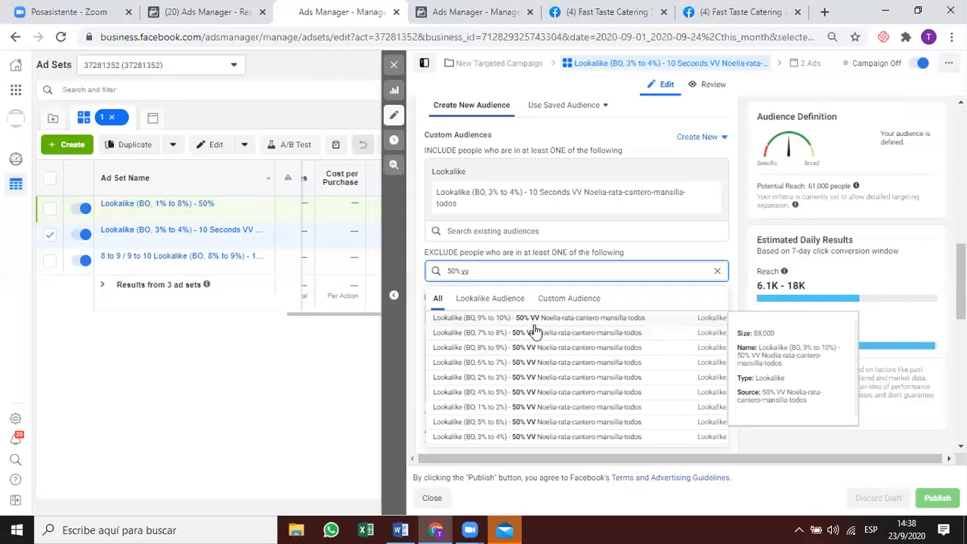
pyautogui.scroll(-1, 534, 369)
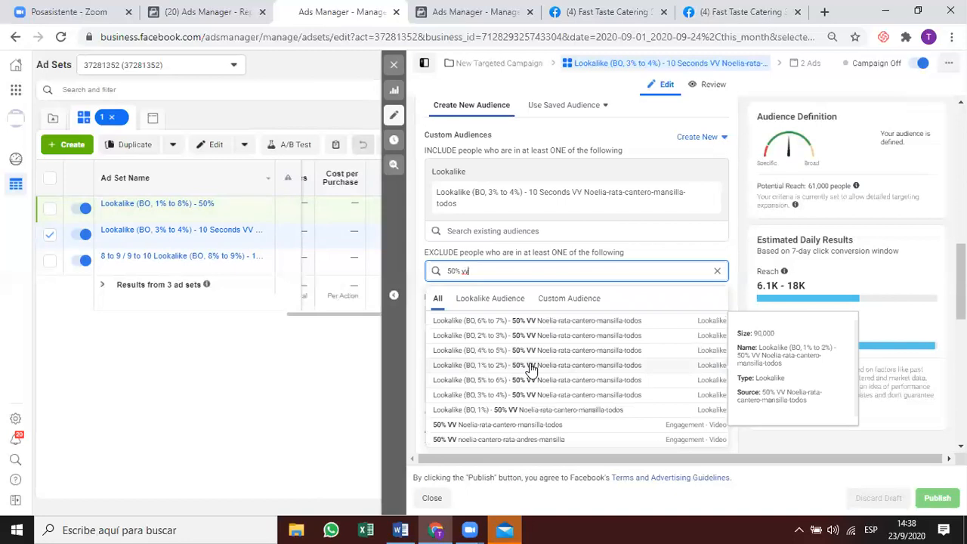
pyautogui.click(532, 366)
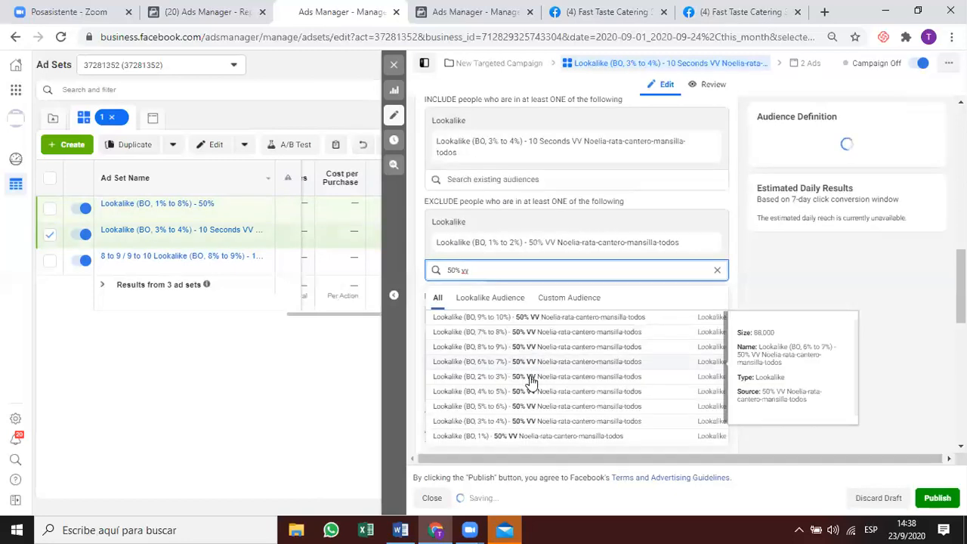
pyautogui.click(530, 376)
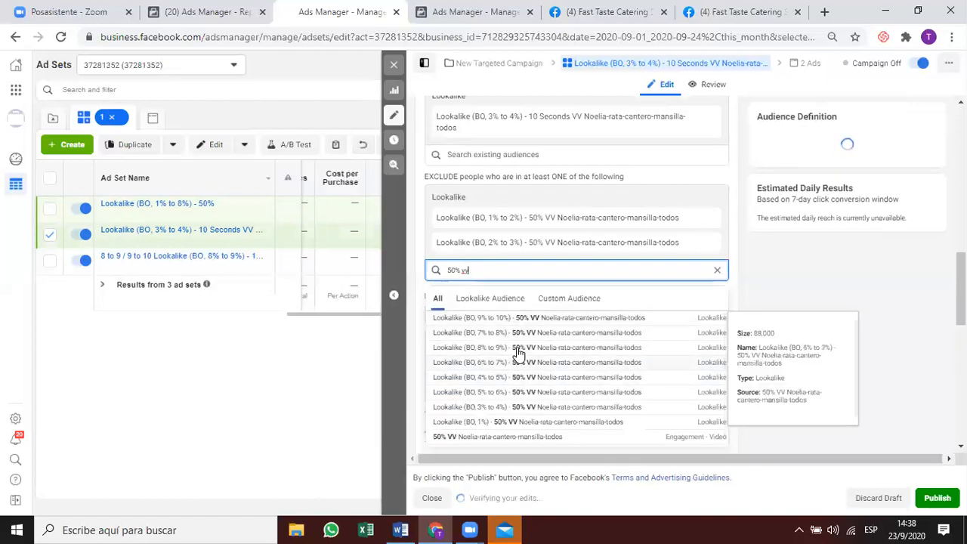
pyautogui.click(522, 407)
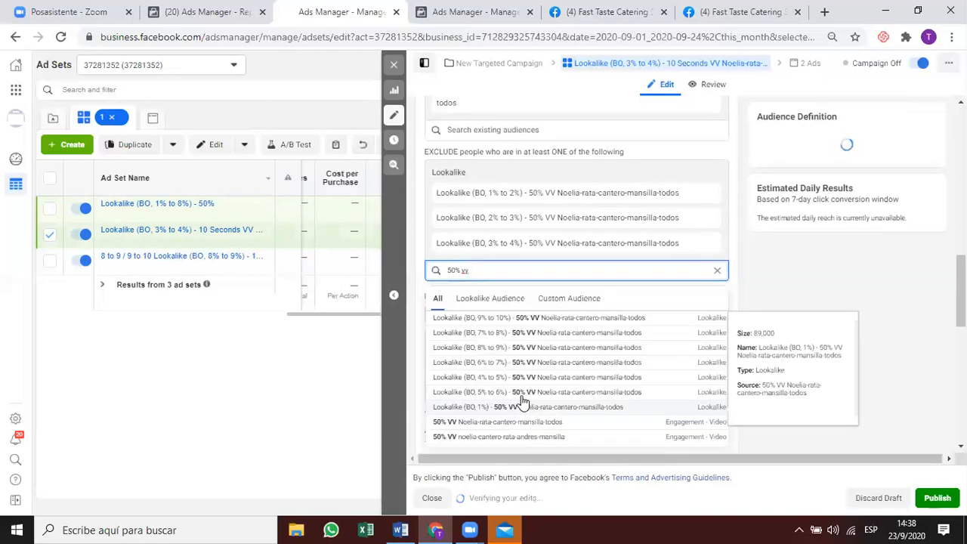
pyautogui.click(522, 379)
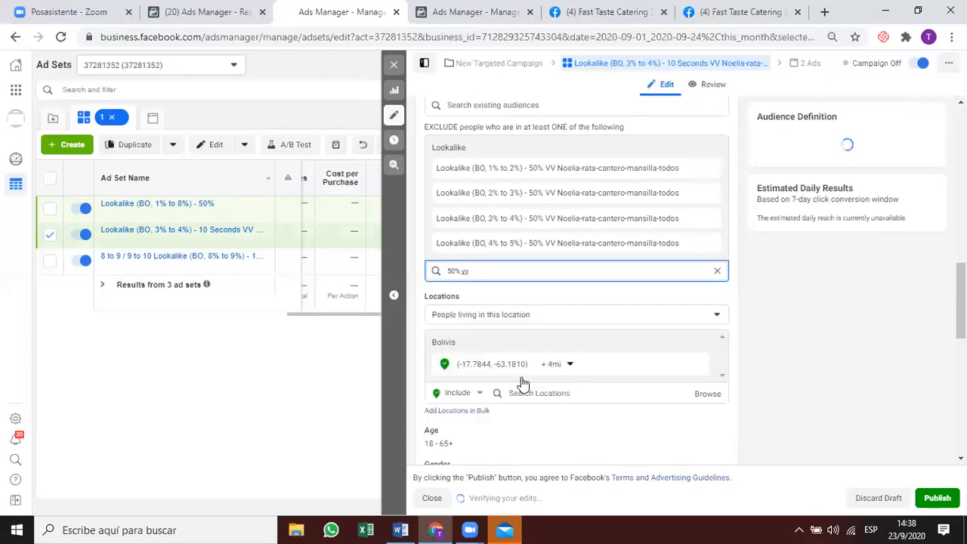
pyautogui.click(522, 379)
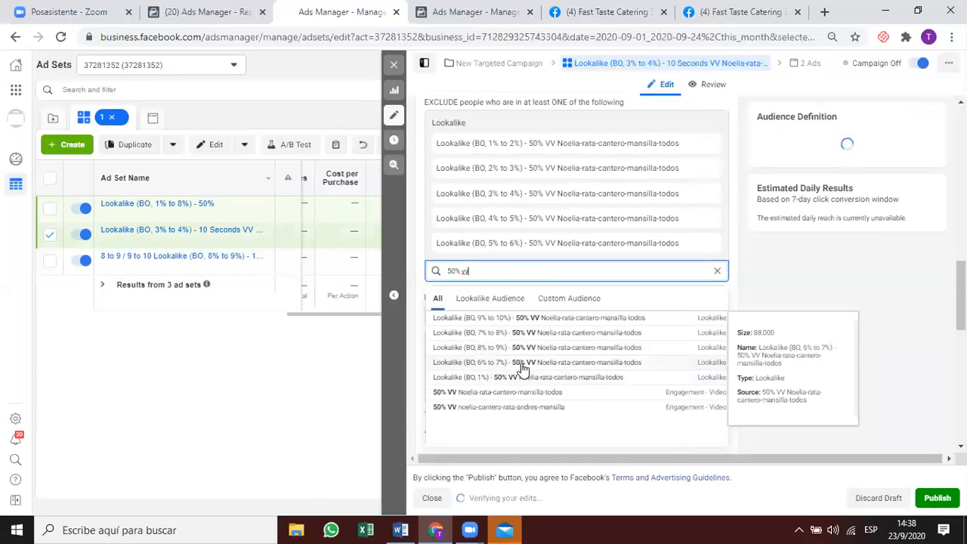
pyautogui.click(522, 363)
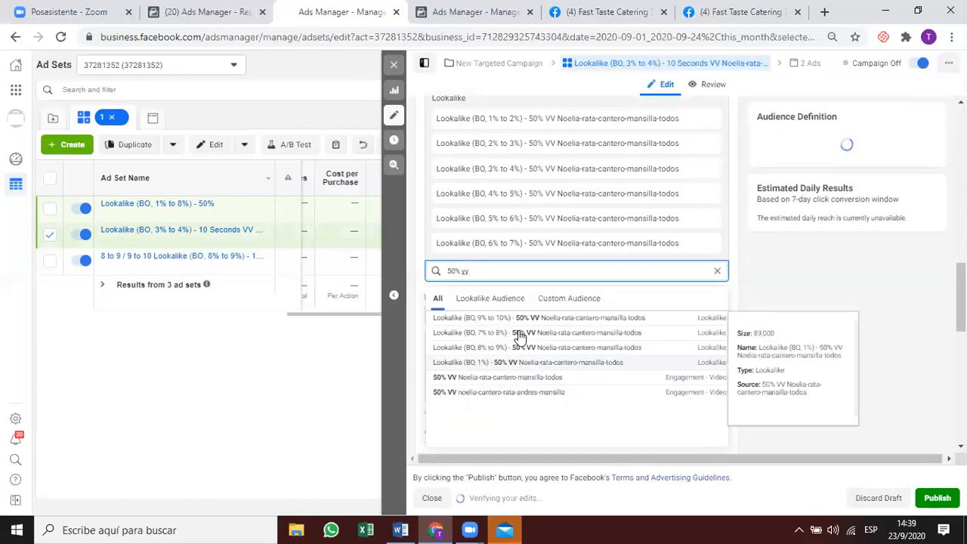
pyautogui.click(518, 337)
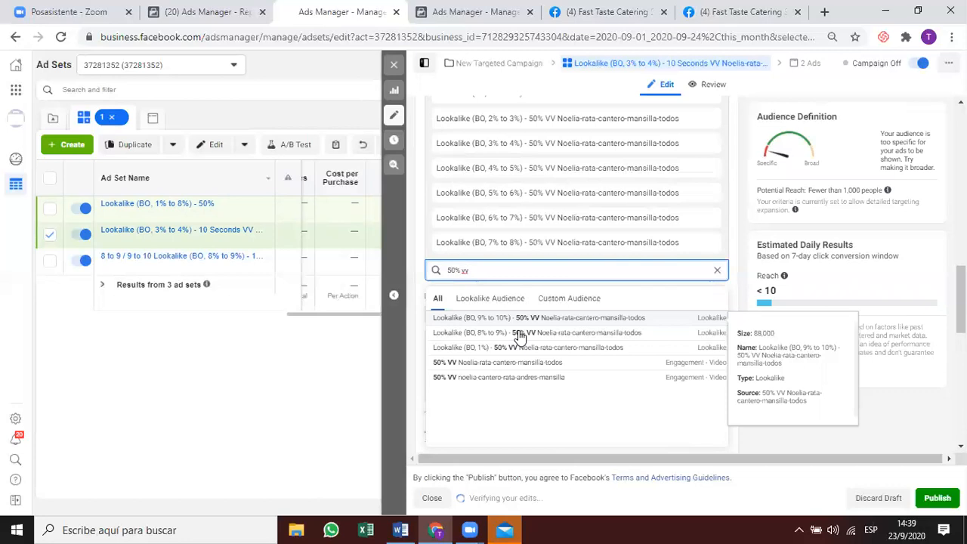
pyautogui.scroll(2, 575, 306)
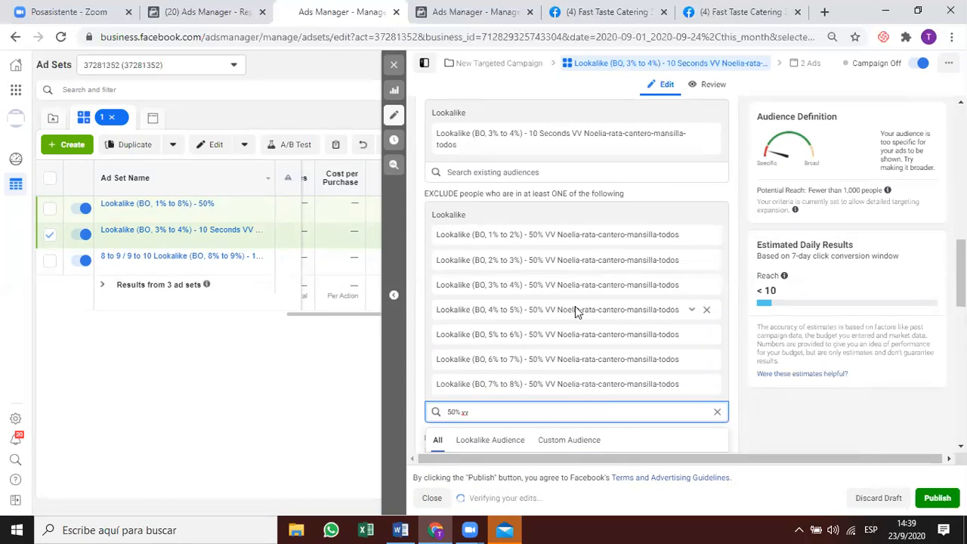
# Remove all seven 50% VV lookalike exclusions, from 1%–2% through 7%–8%.
pyautogui.click(708, 236)
pyautogui.click(707, 236)
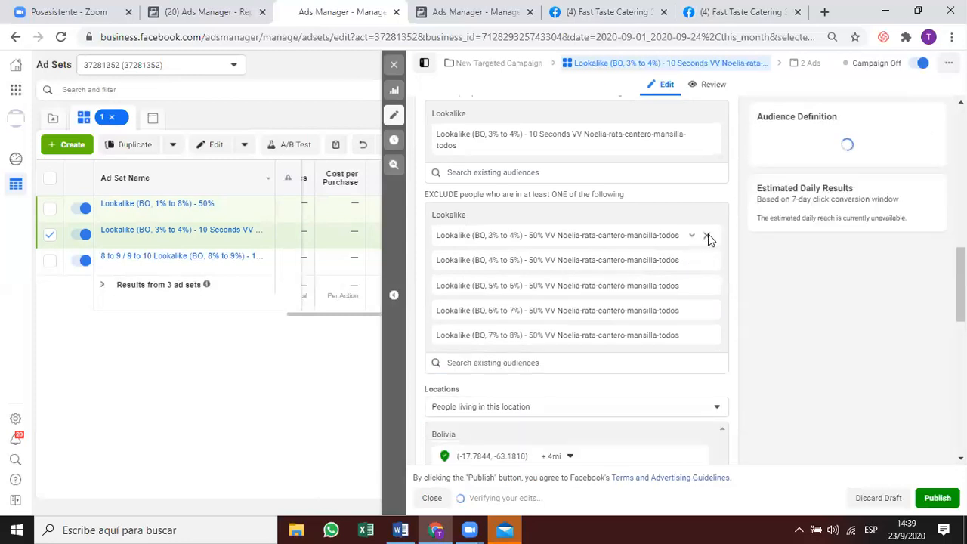
pyautogui.click(707, 236)
pyautogui.click(707, 235)
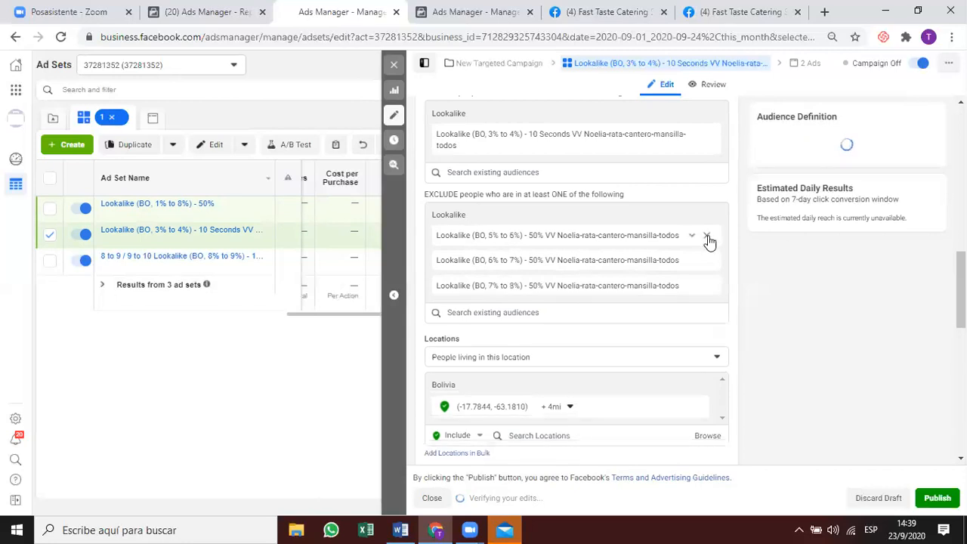
pyautogui.click(707, 236)
pyautogui.click(708, 236)
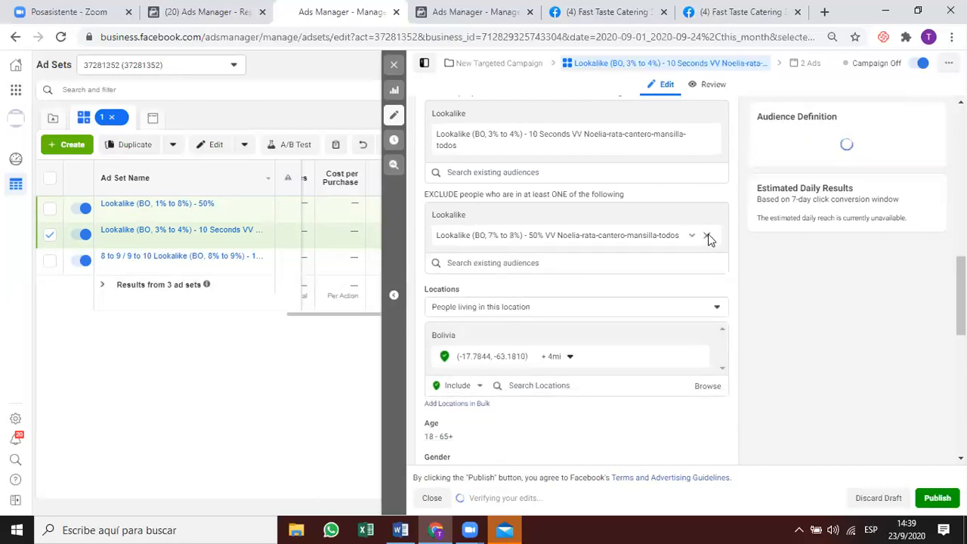
pyautogui.click(707, 236)
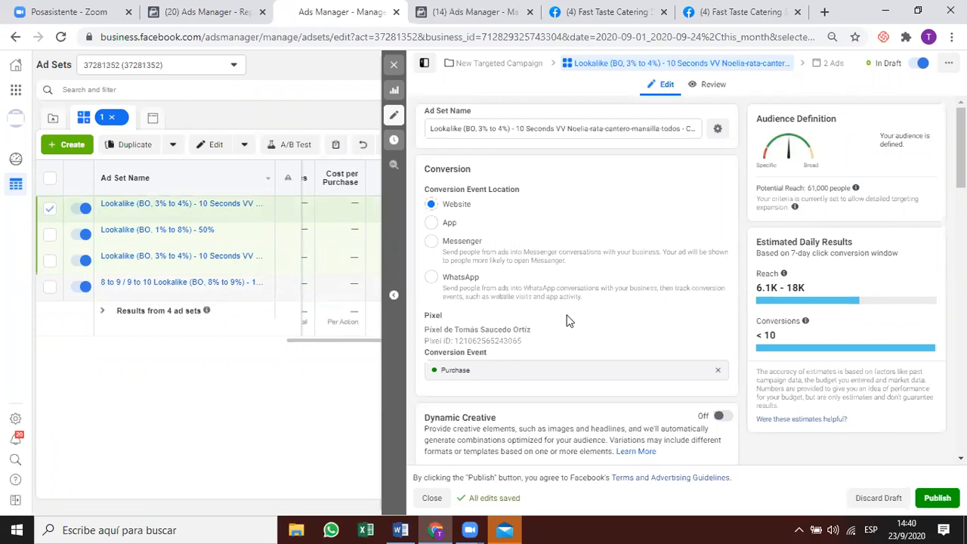
# Remove the included lookalike custom audience and review the ad set's remaining settings.
pyautogui.scroll(-1, 568, 348)
pyautogui.scroll(-2, 568, 388)
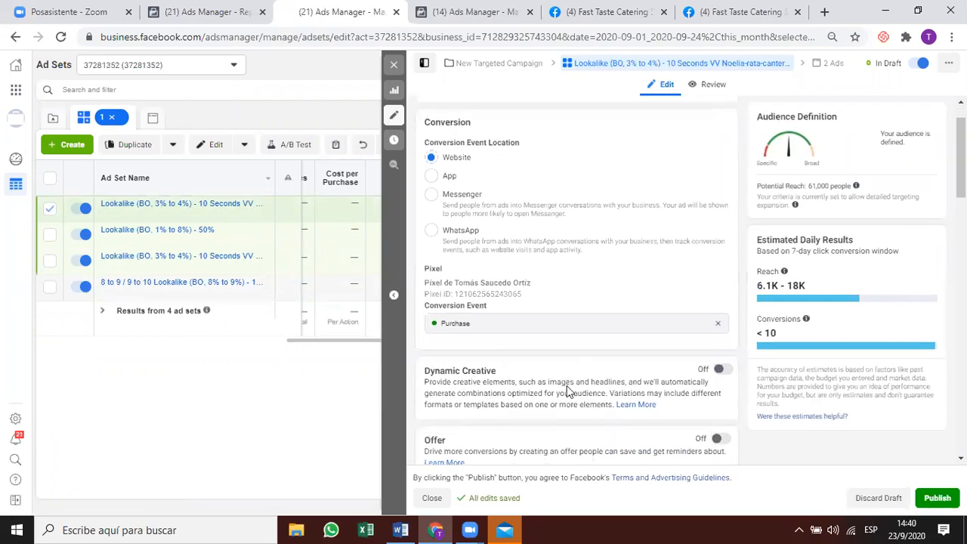
pyautogui.scroll(-4, 569, 391)
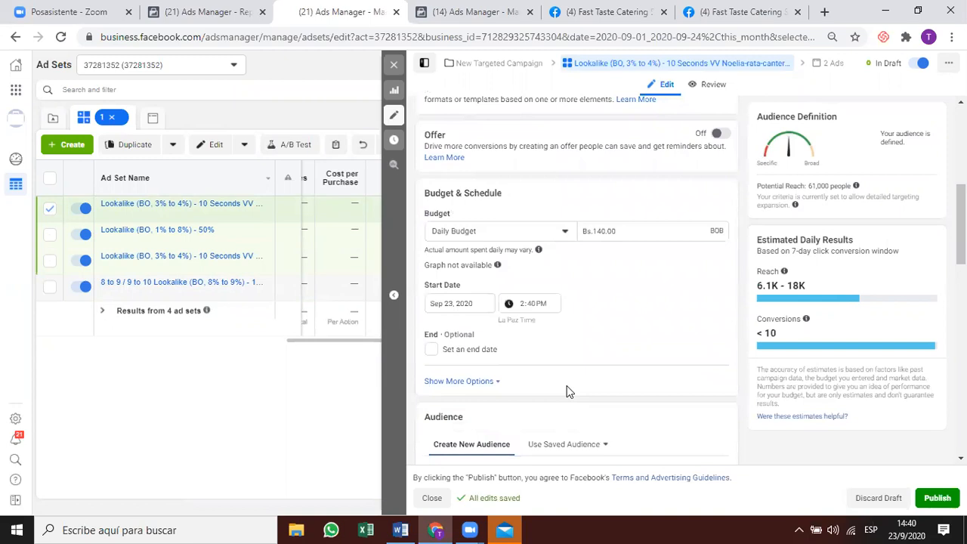
pyautogui.scroll(-1, 569, 392)
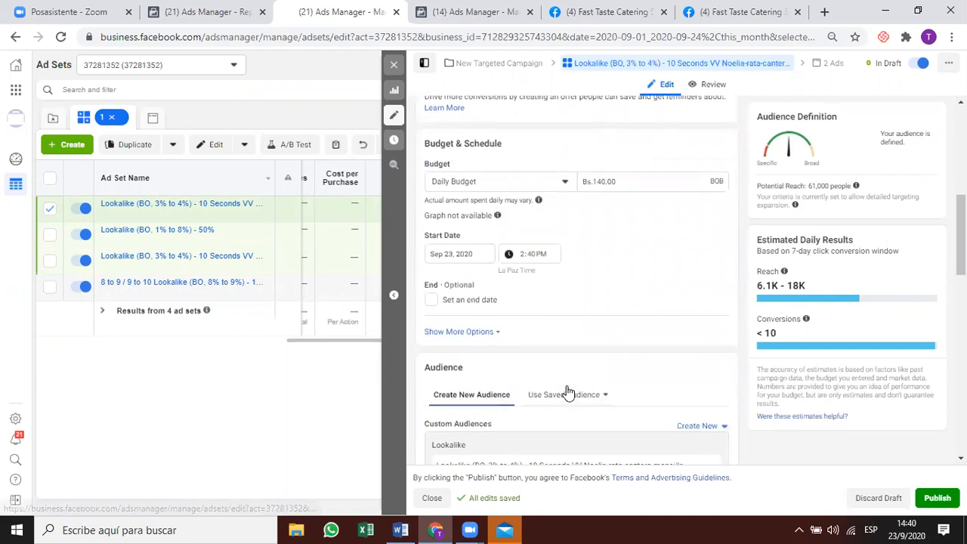
pyautogui.scroll(-1, 568, 391)
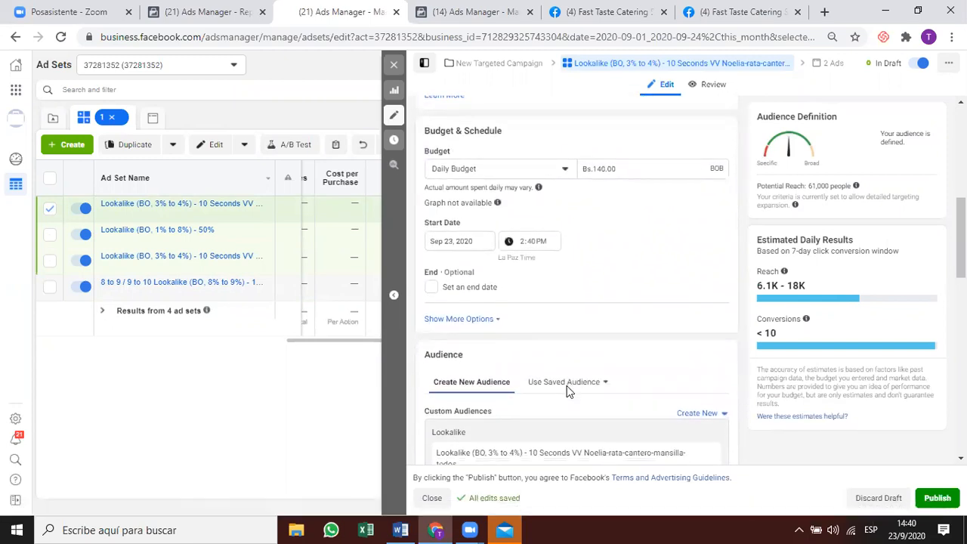
pyautogui.scroll(-2, 565, 394)
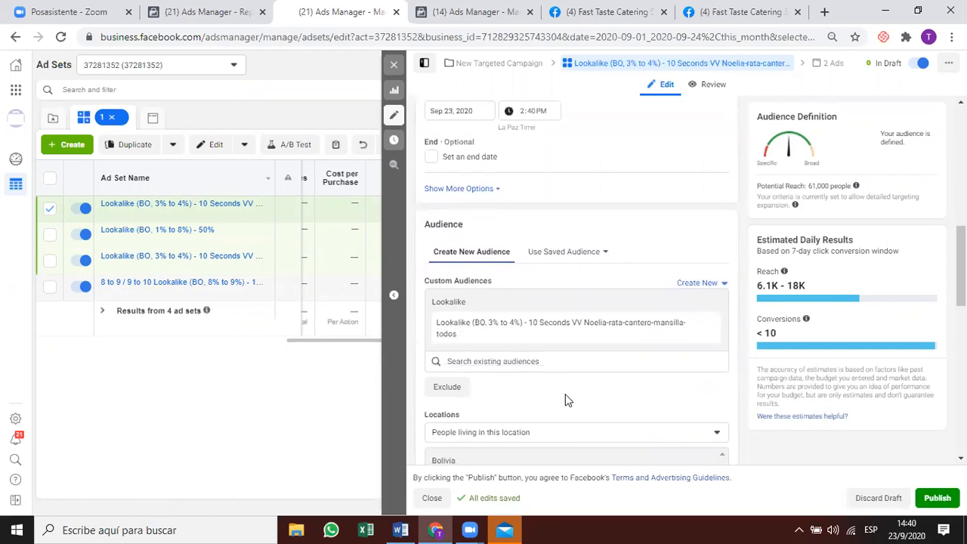
pyautogui.click(707, 325)
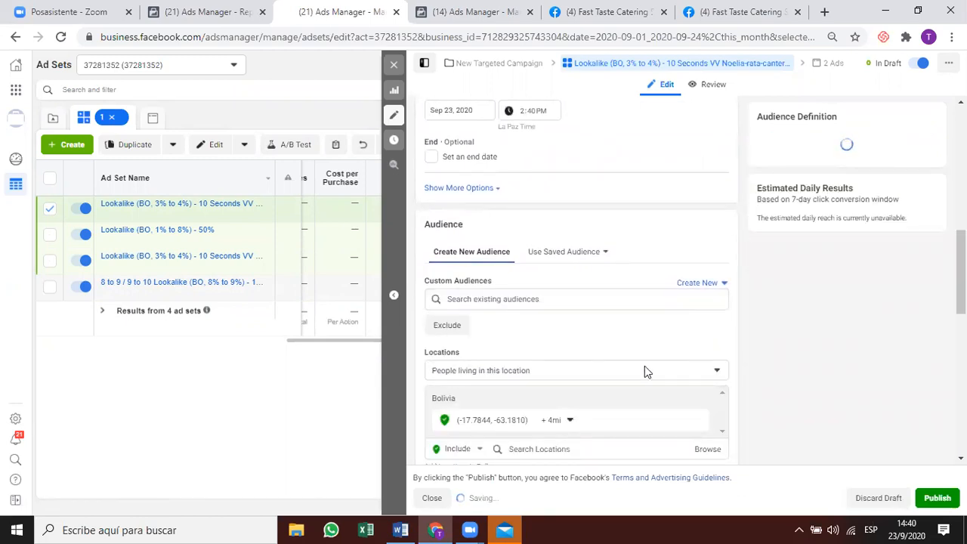
pyautogui.scroll(-1, 606, 340)
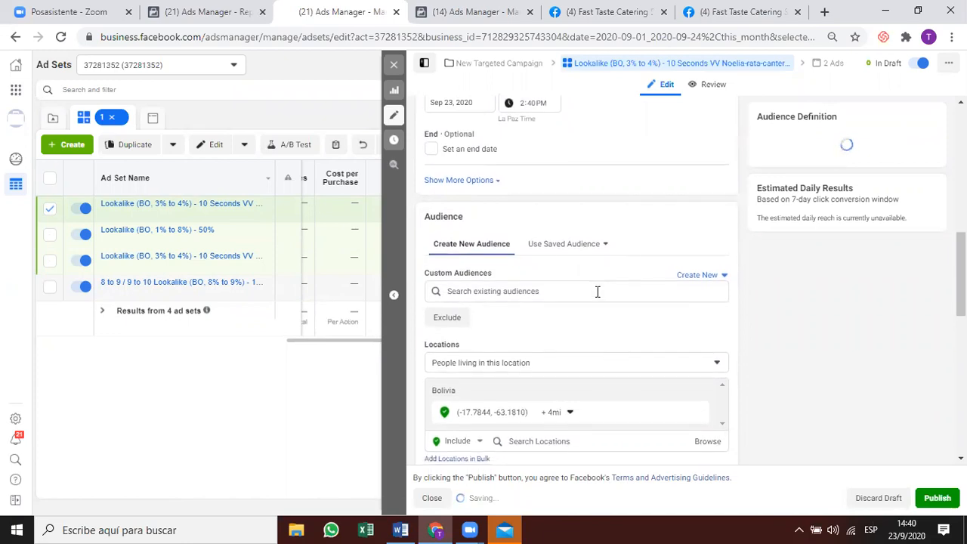
pyautogui.scroll(-2, 576, 329)
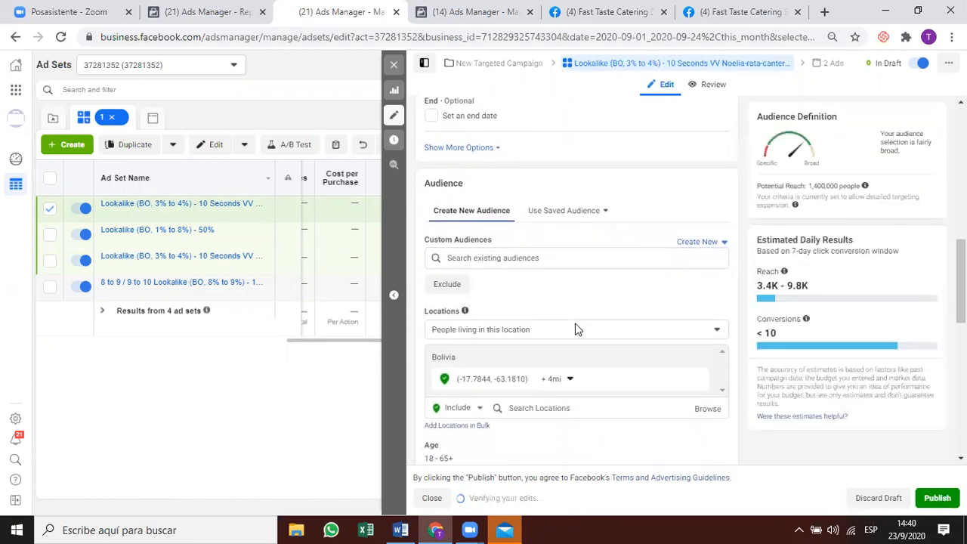
pyautogui.scroll(-1, 573, 315)
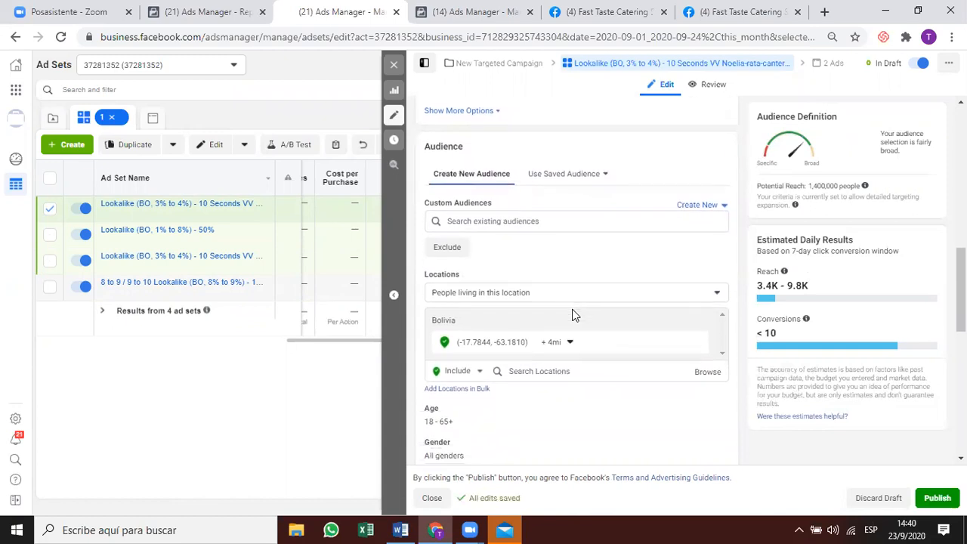
pyautogui.scroll(-3, 578, 322)
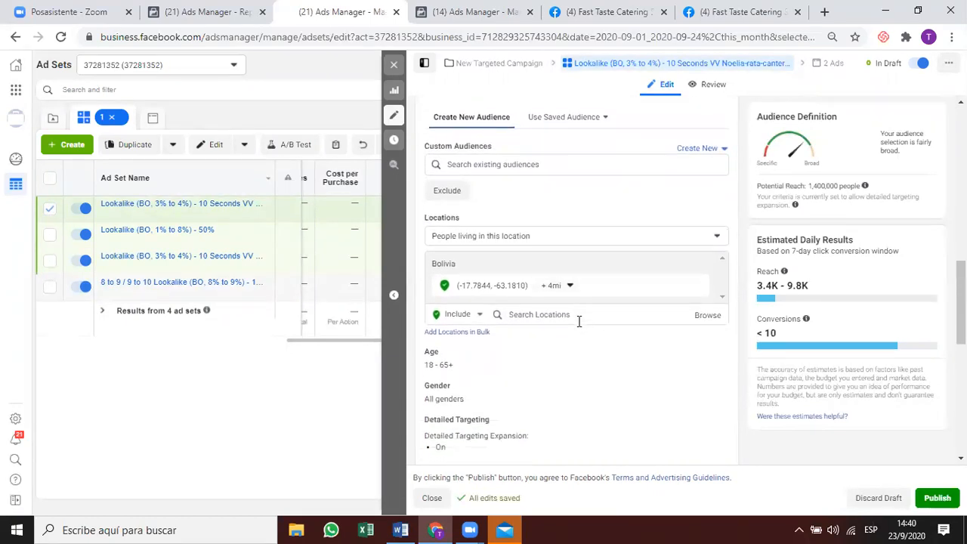
pyautogui.scroll(-10, 578, 322)
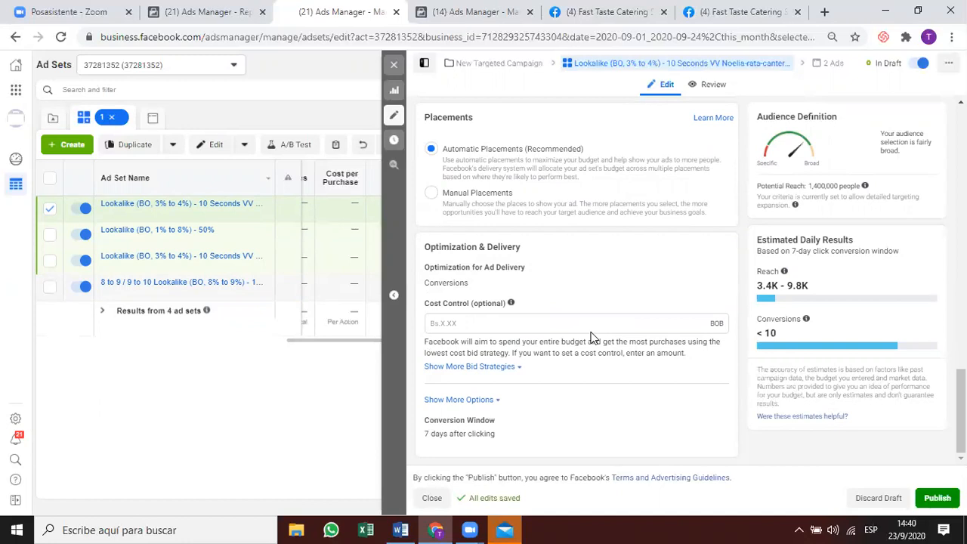
pyautogui.scroll(10, 592, 337)
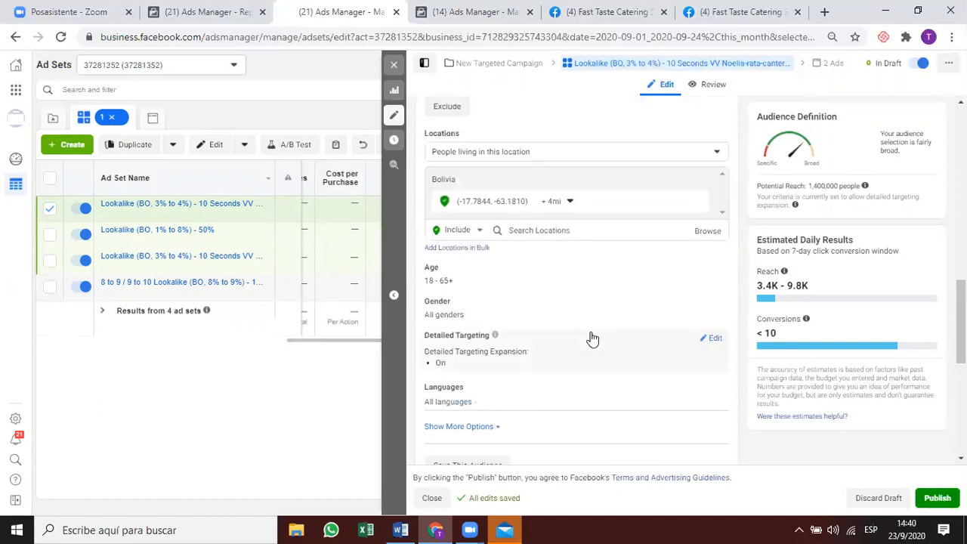
pyautogui.scroll(1, 592, 338)
pyautogui.scroll(10, 593, 338)
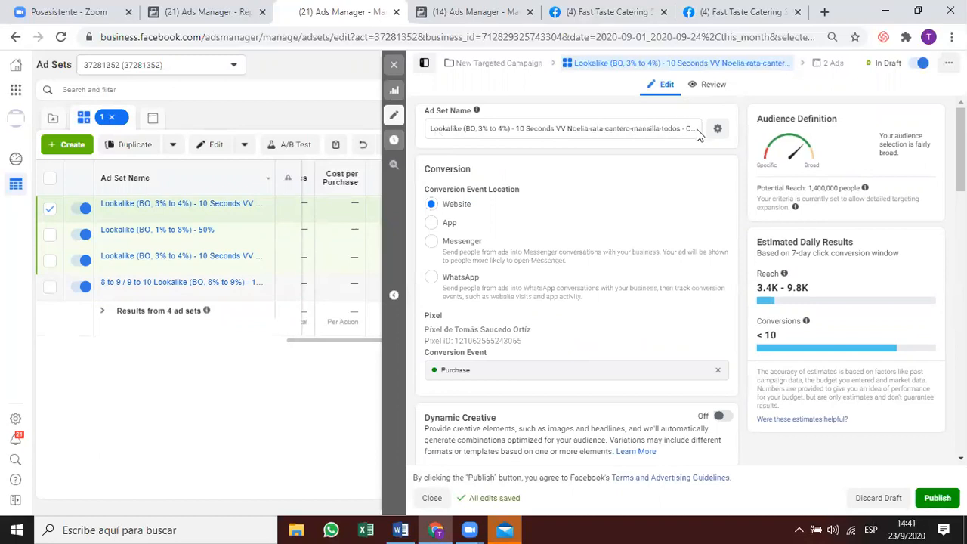
# Set the ad set name to '4 mile radius' and scroll down to the Audience section.
pyautogui.moveTo(690, 128); pyautogui.dragTo(430, 128)
pyautogui.write('Copy')
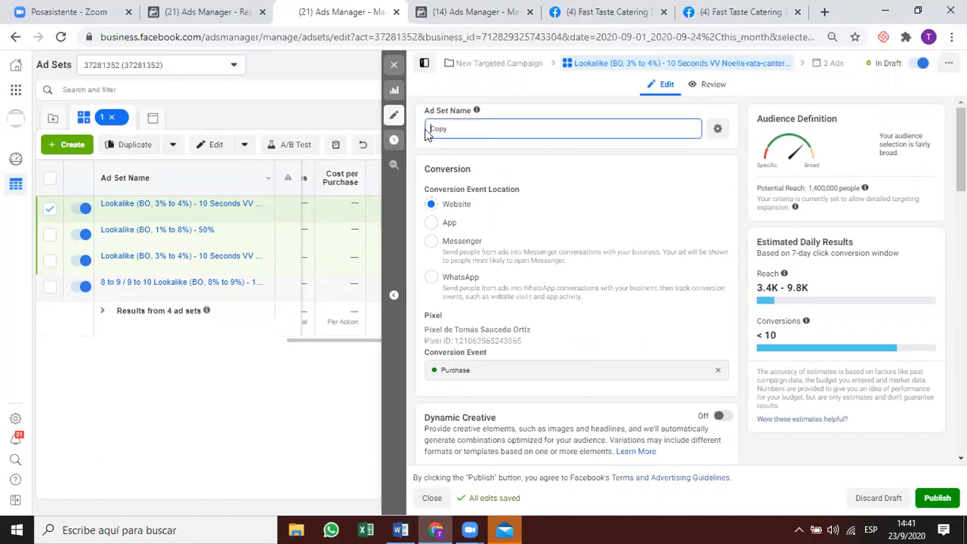
pyautogui.press('Return')
pyautogui.click(453, 130)
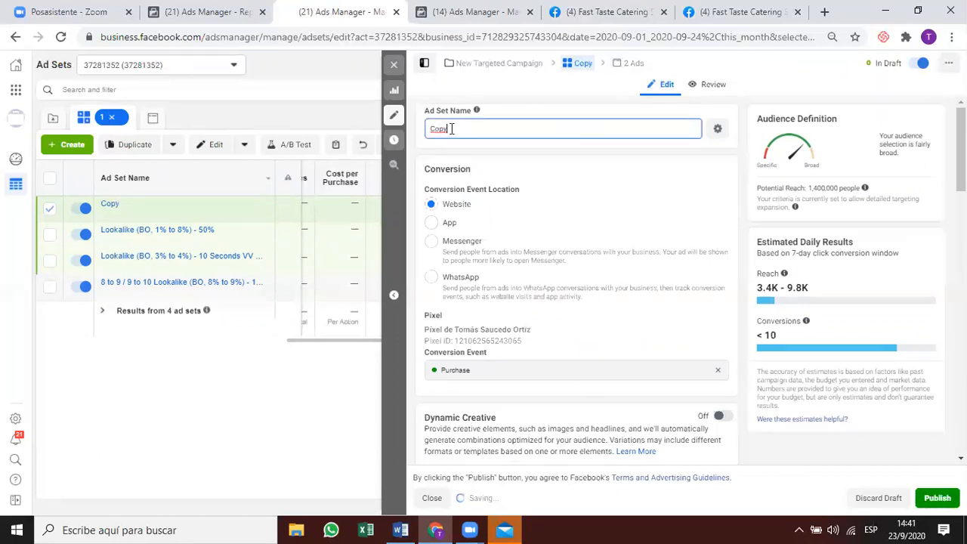
pyautogui.moveTo(470, 129); pyautogui.dragTo(425, 130)
pyautogui.press('BackSpace')
pyautogui.write('4')
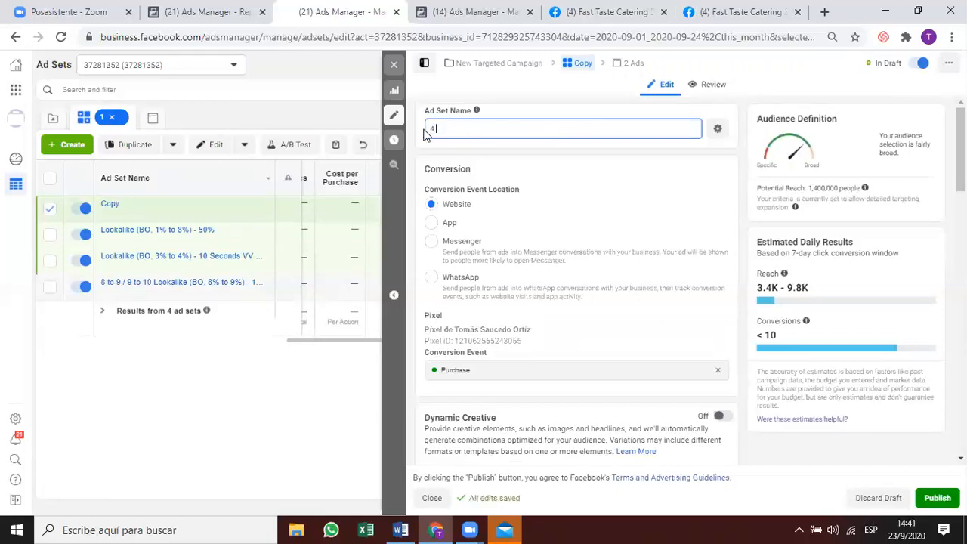
pyautogui.write(' mile radius')
pyautogui.press('Return')
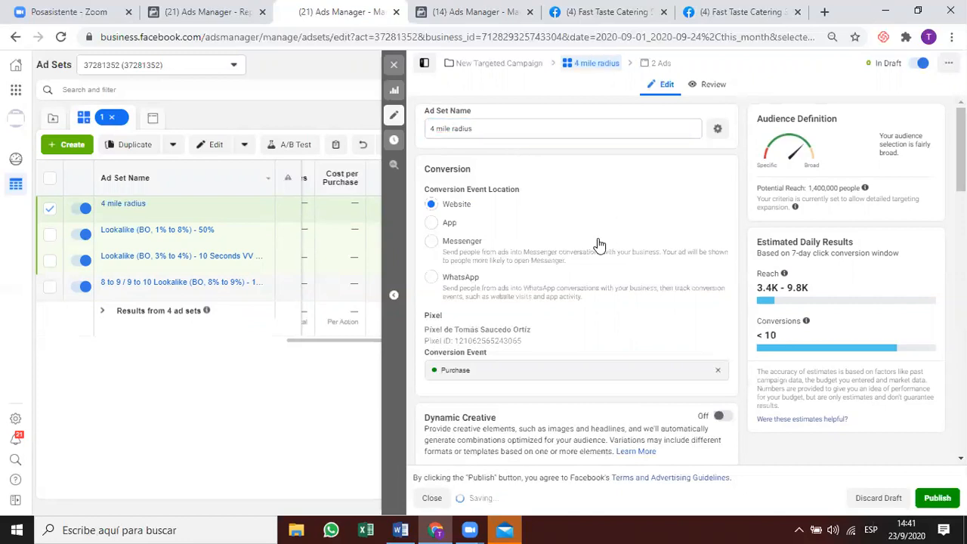
pyautogui.scroll(-2, 596, 254)
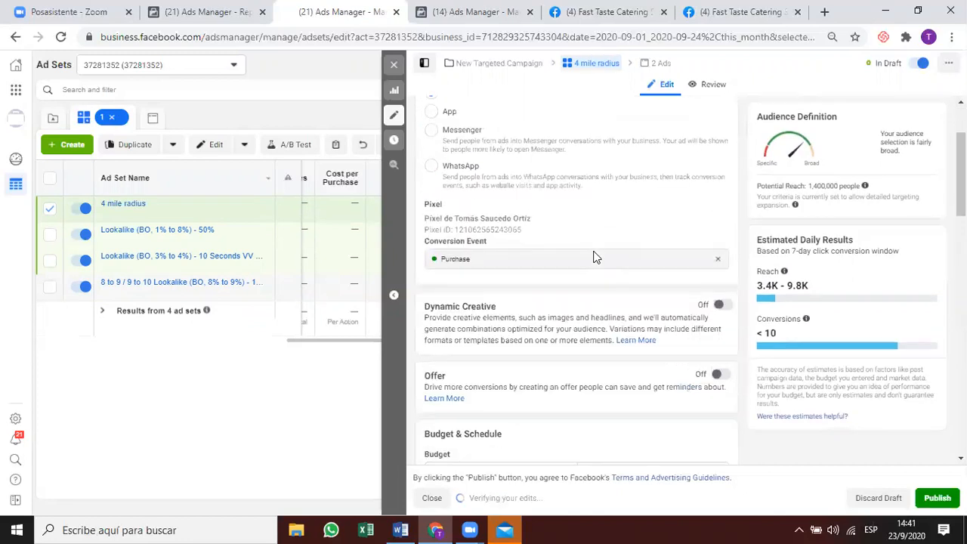
pyautogui.scroll(-2, 595, 251)
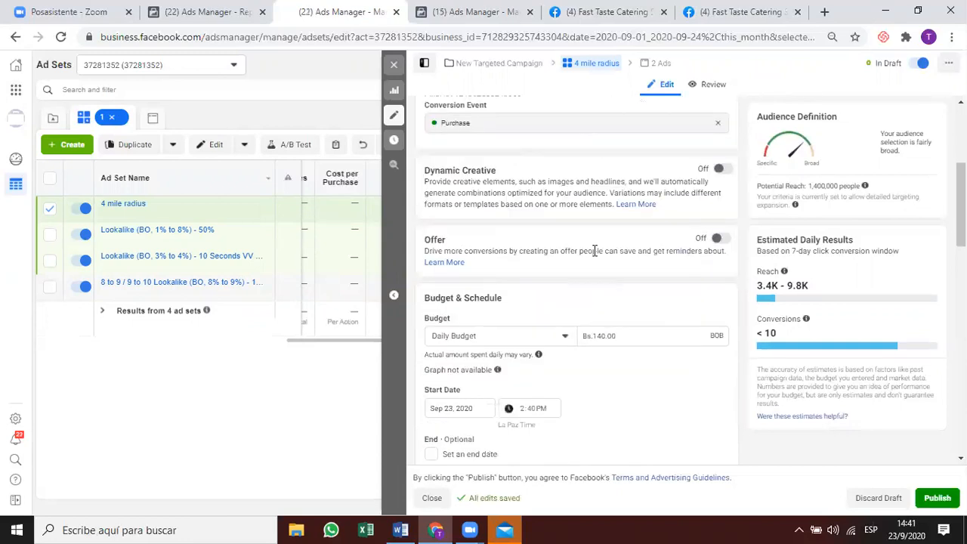
pyautogui.scroll(-3, 596, 253)
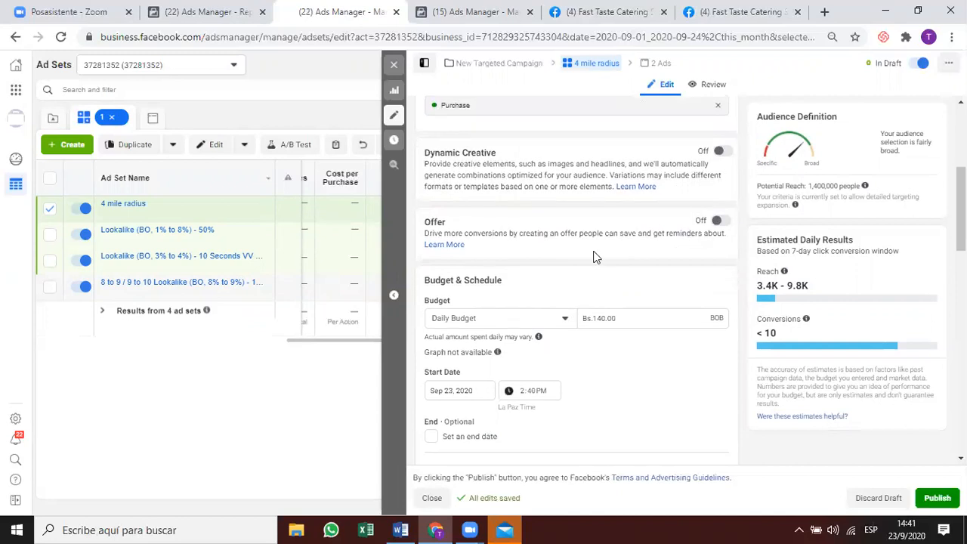
pyautogui.scroll(-1, 607, 329)
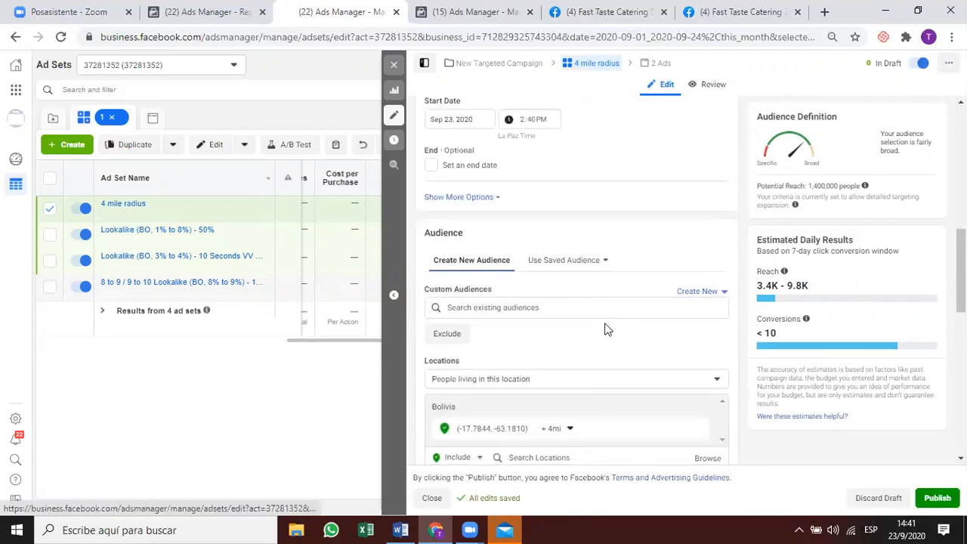
pyautogui.scroll(-1, 630, 378)
pyautogui.scroll(-1, 630, 375)
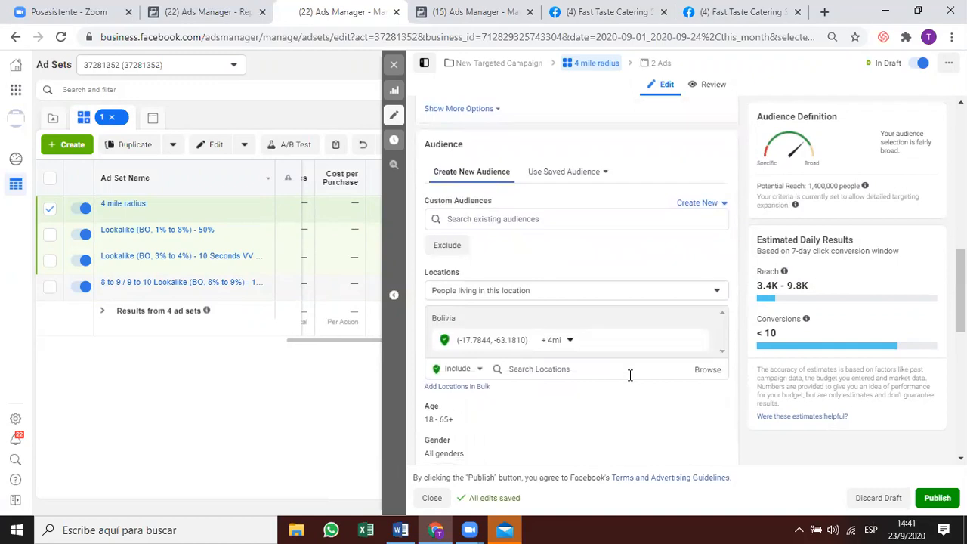
pyautogui.scroll(-1, 630, 375)
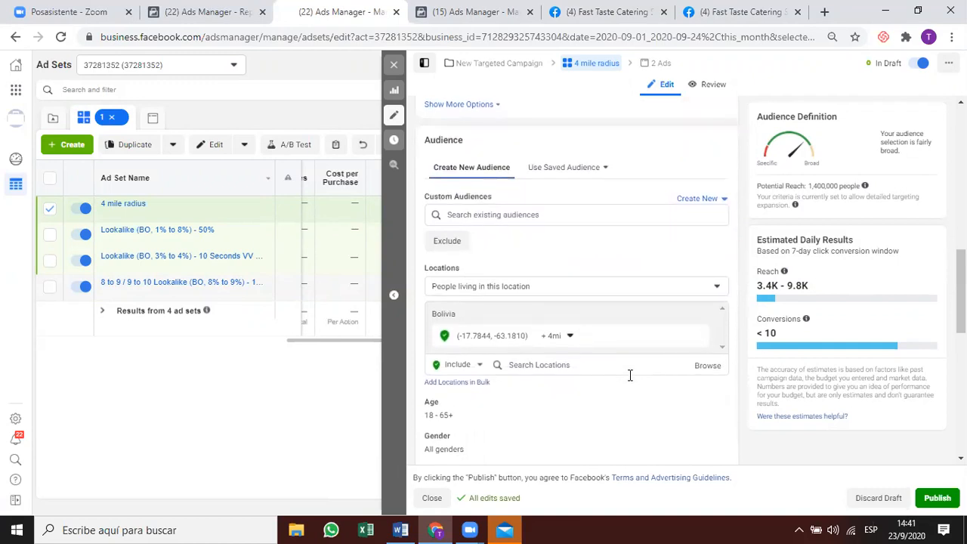
pyautogui.scroll(-1, 630, 376)
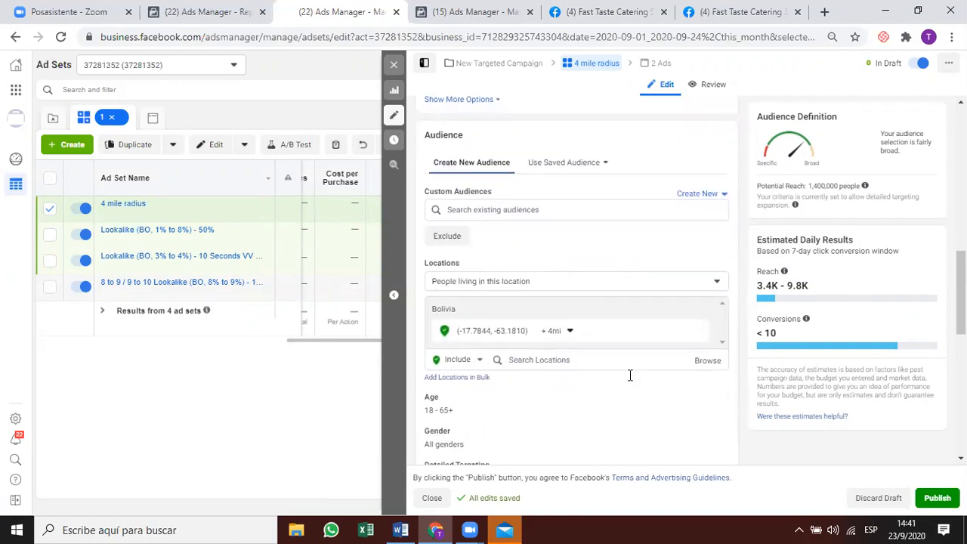
# Exclude the 8%–9% and 3%–4% 10 Seconds VV lookalikes via a 'seconds' lookalike search.
pyautogui.click(449, 225)
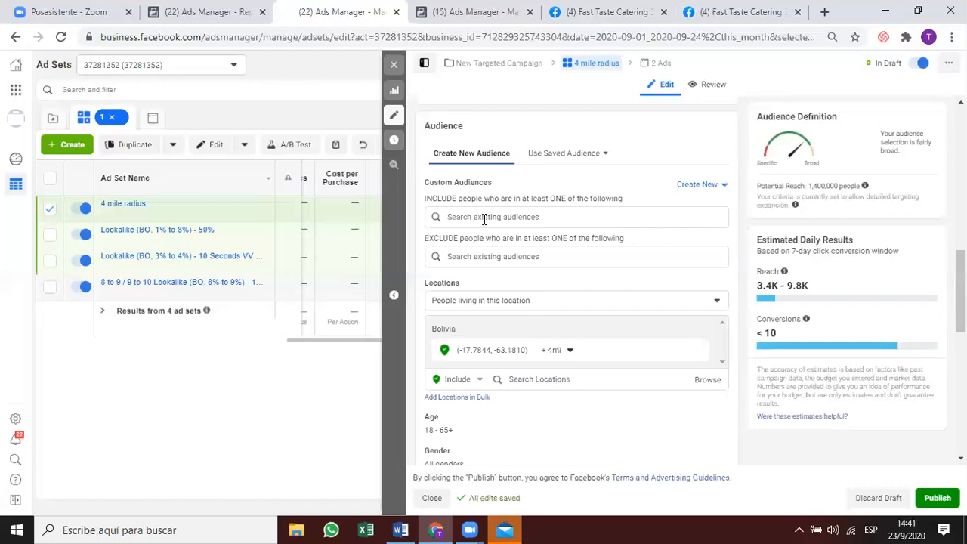
pyautogui.click(457, 257)
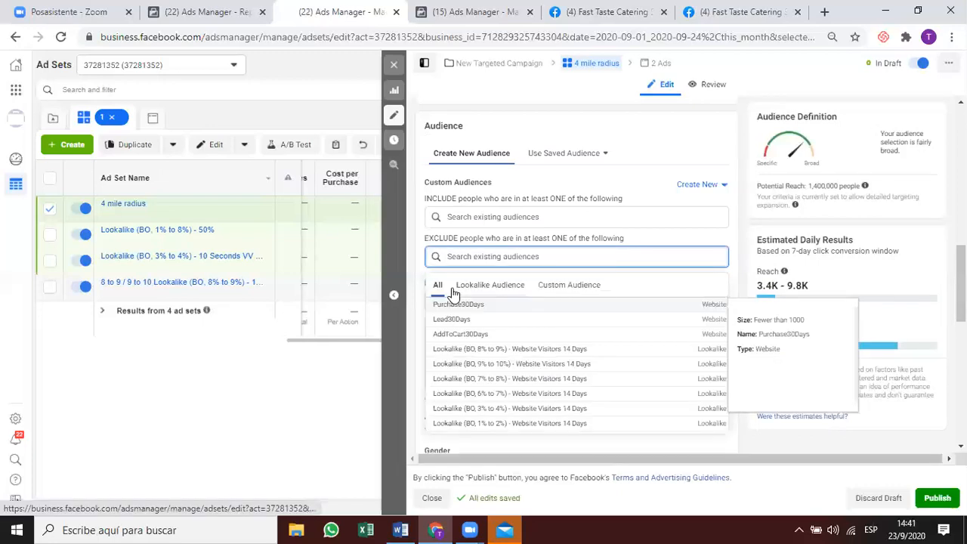
pyautogui.click(498, 285)
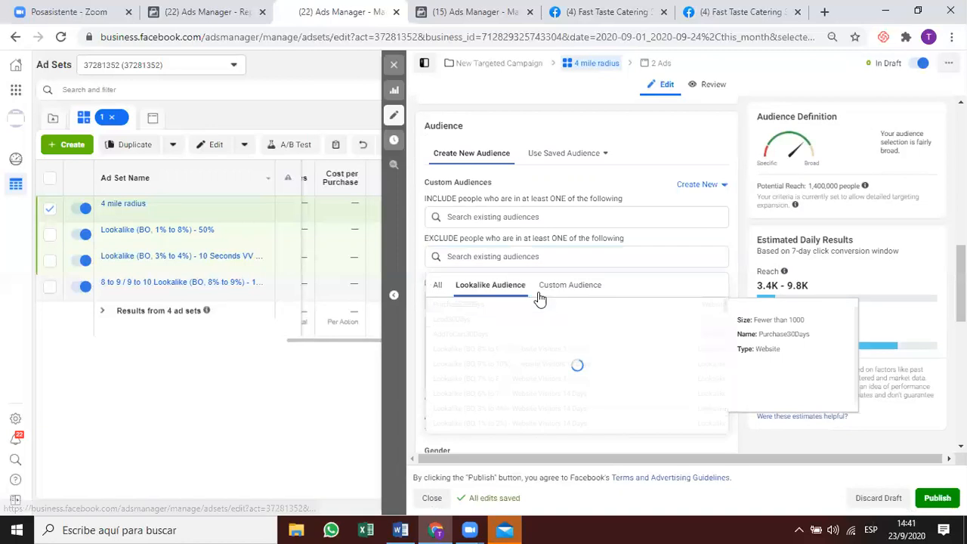
pyautogui.click(550, 257)
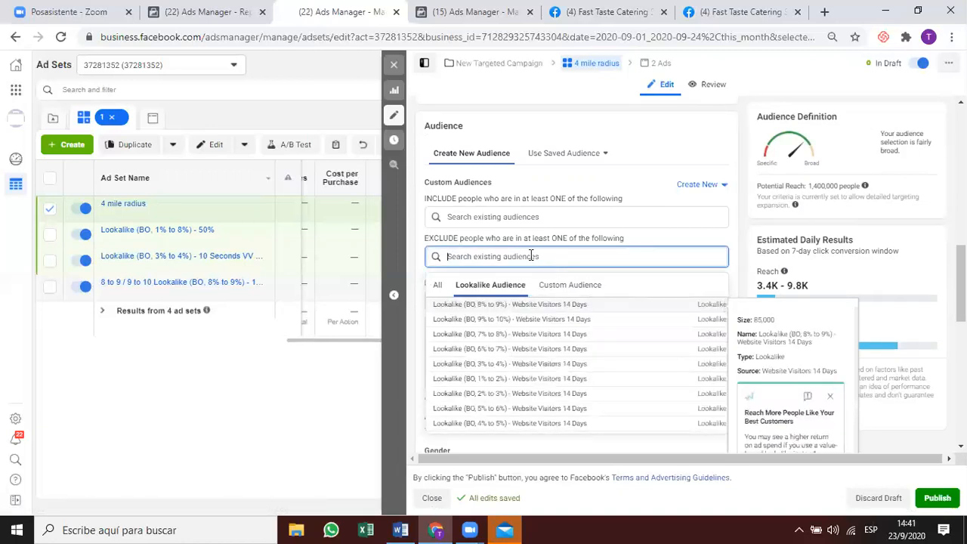
pyautogui.write('seconds')
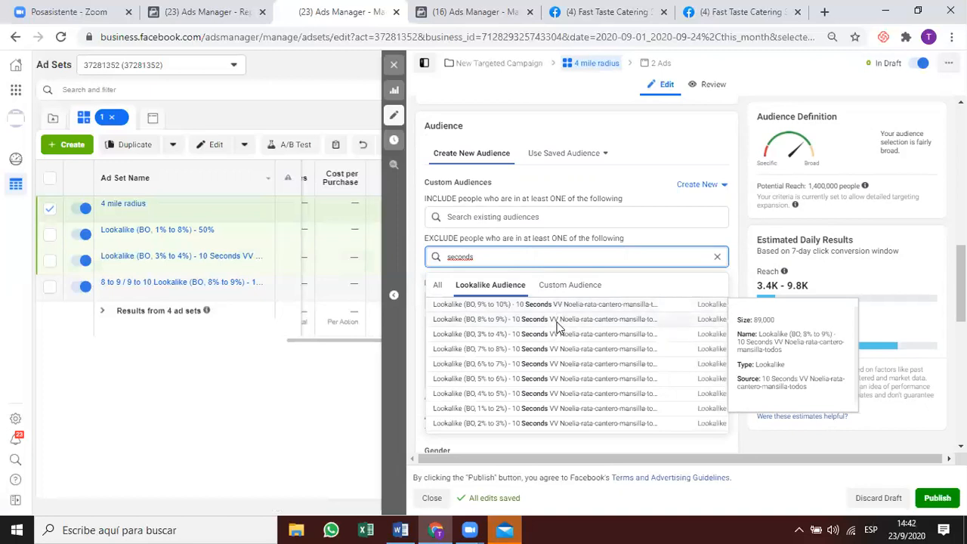
pyautogui.click(558, 326)
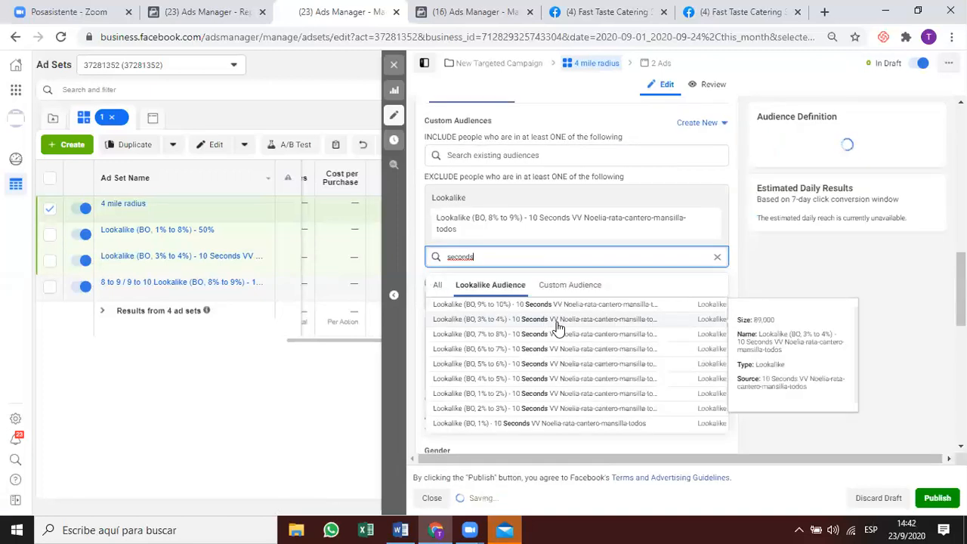
pyautogui.click(519, 323)
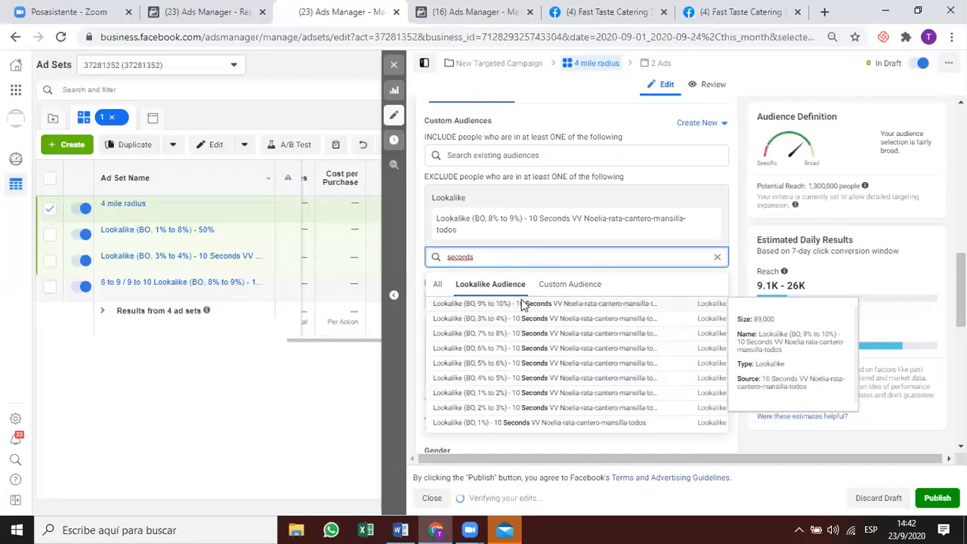
pyautogui.doubleClick(555, 258)
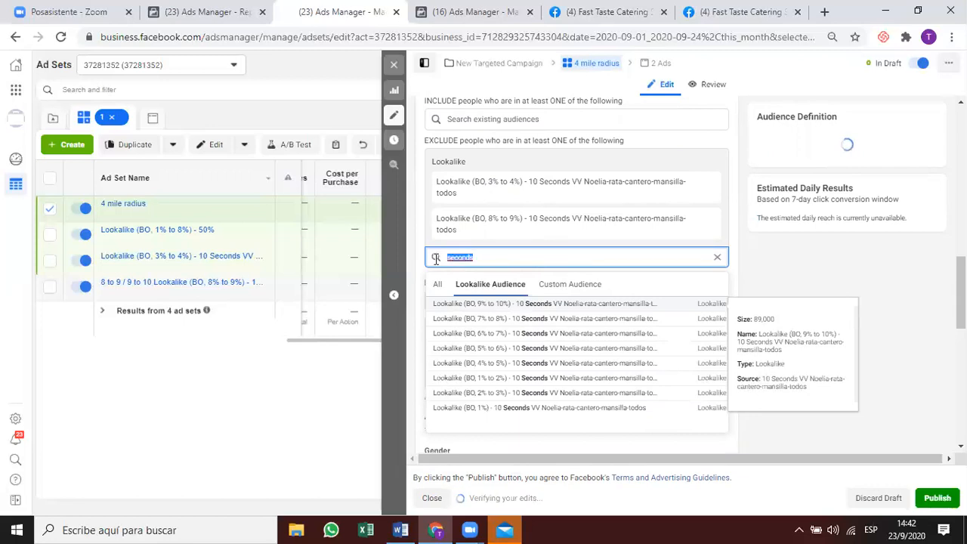
pyautogui.press('BackSpace')
pyautogui.click(501, 257)
# Exclude the 1%–2% through 6%–7% 50% VV lookalikes found by searching '50'.
pyautogui.write('50')
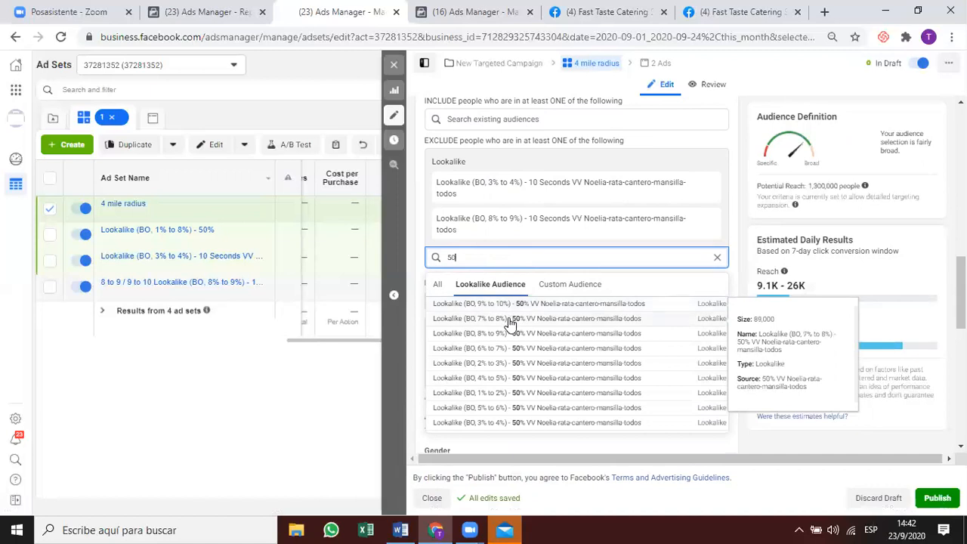
pyautogui.click(499, 391)
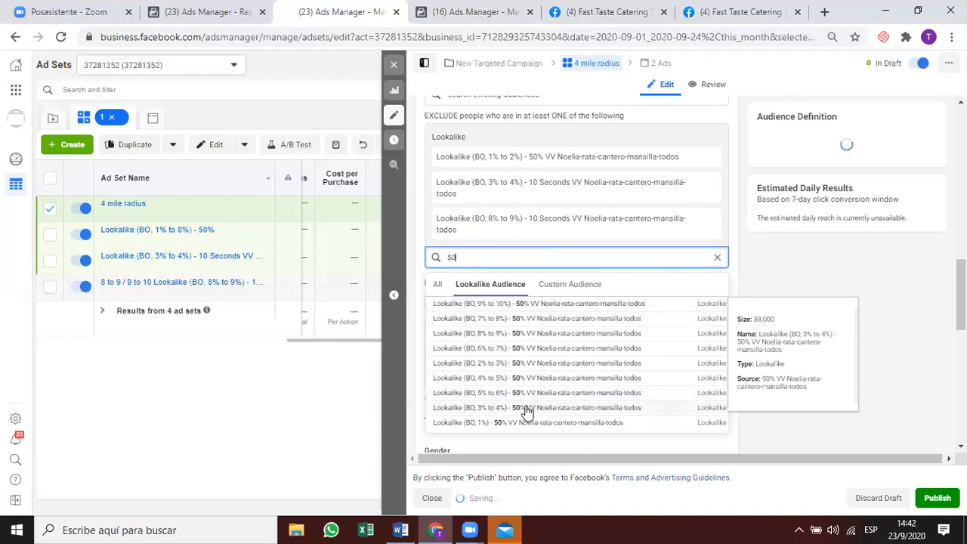
pyautogui.click(527, 408)
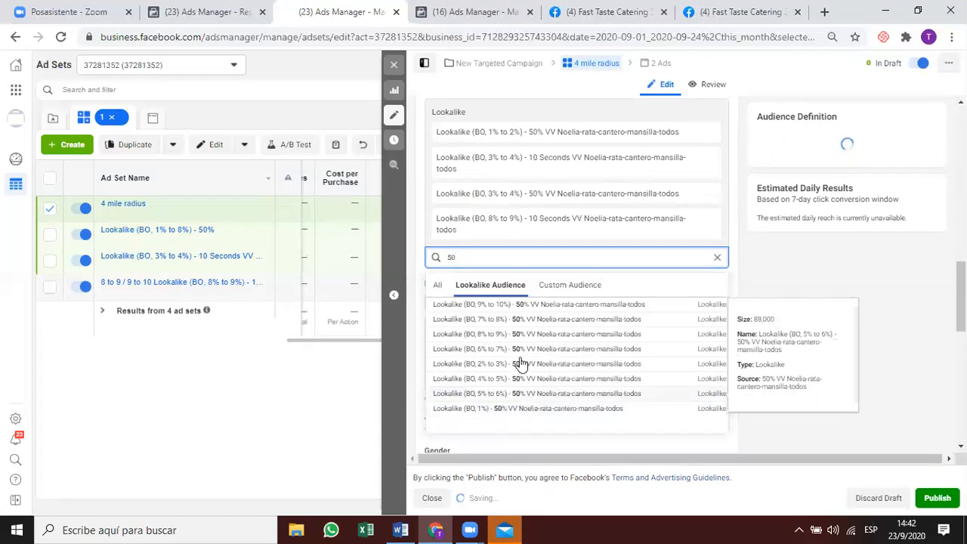
pyautogui.click(522, 365)
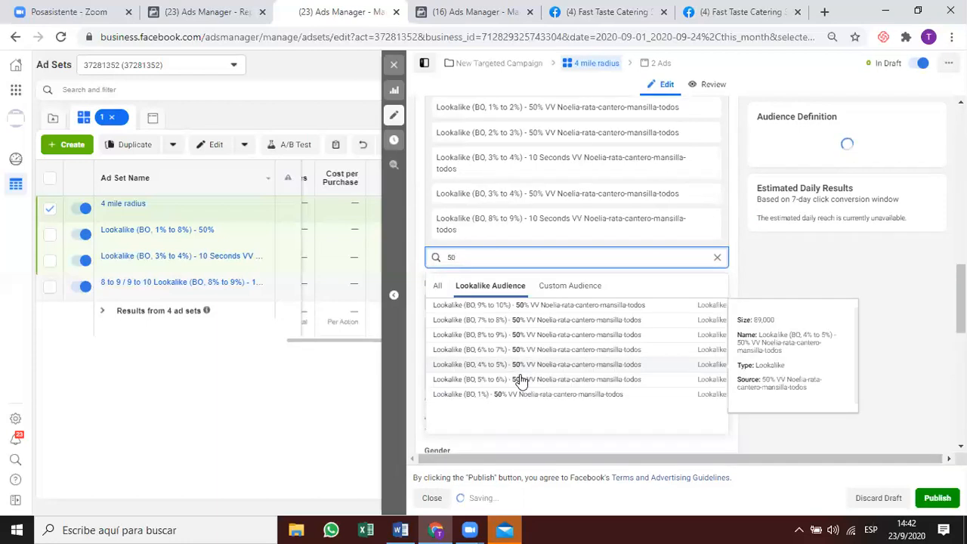
pyautogui.click(521, 368)
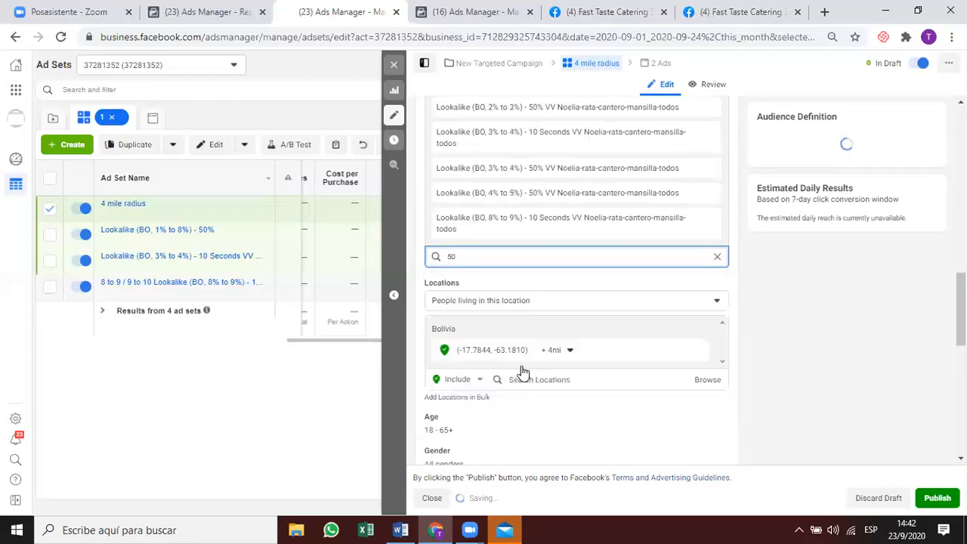
pyautogui.click(520, 350)
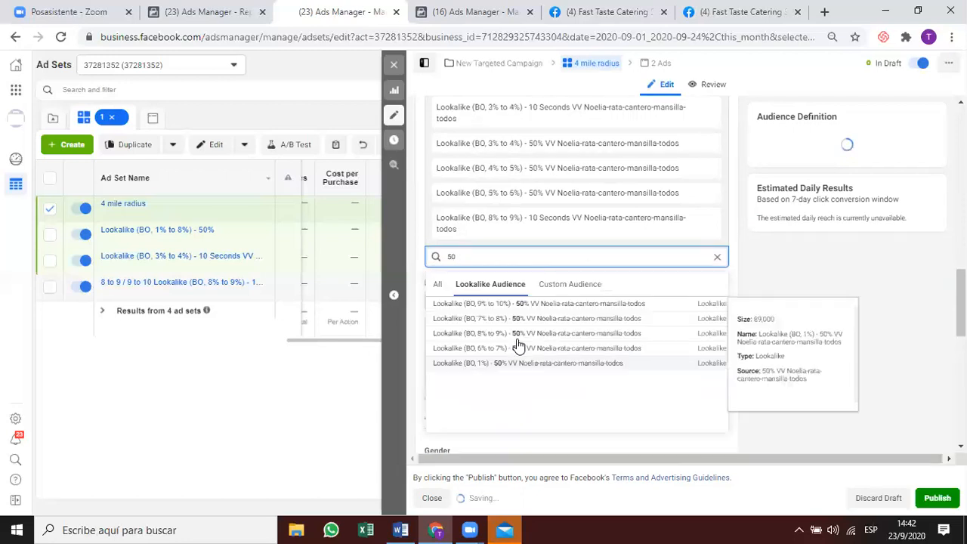
pyautogui.click(517, 345)
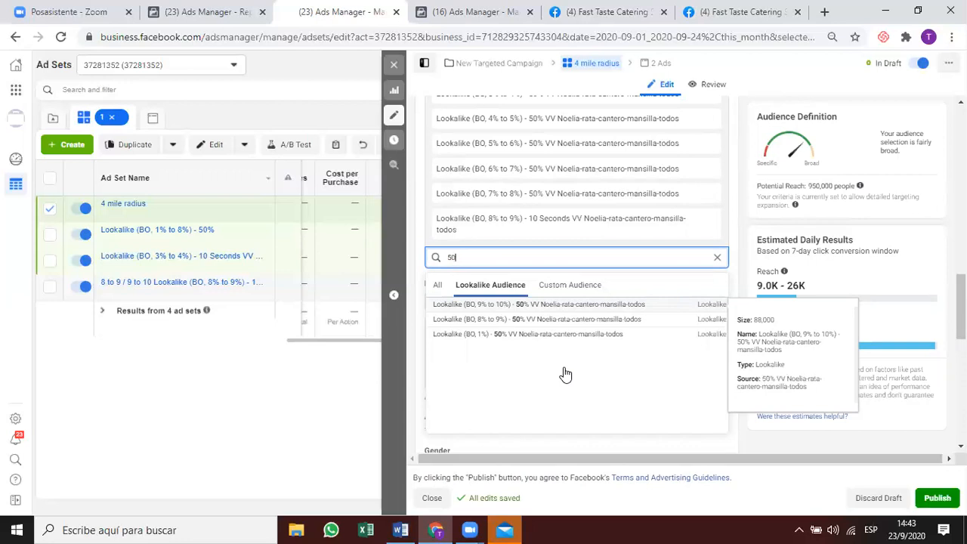
# Clear the audience search and close the ad set editor.
pyautogui.doubleClick(462, 257)
pyautogui.press('BackSpace')
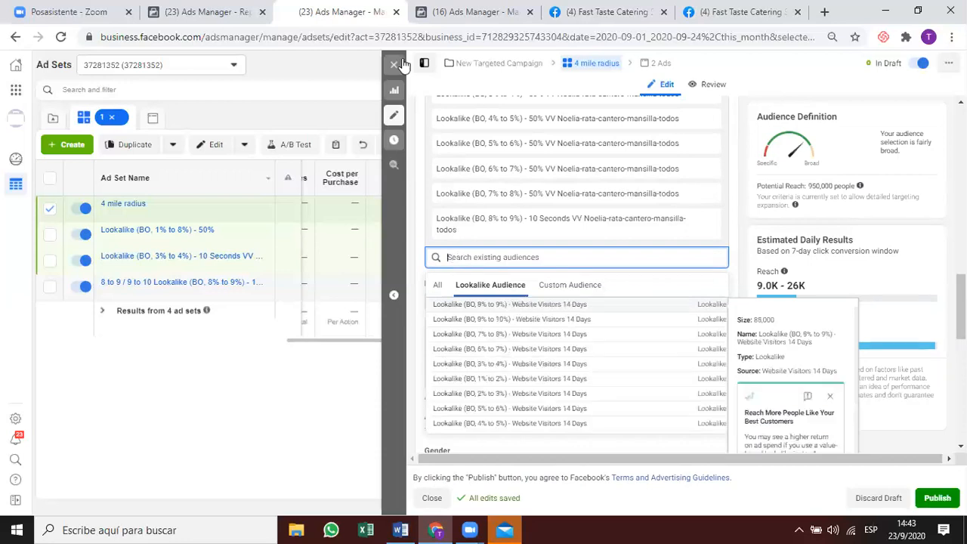
pyautogui.click(411, 89)
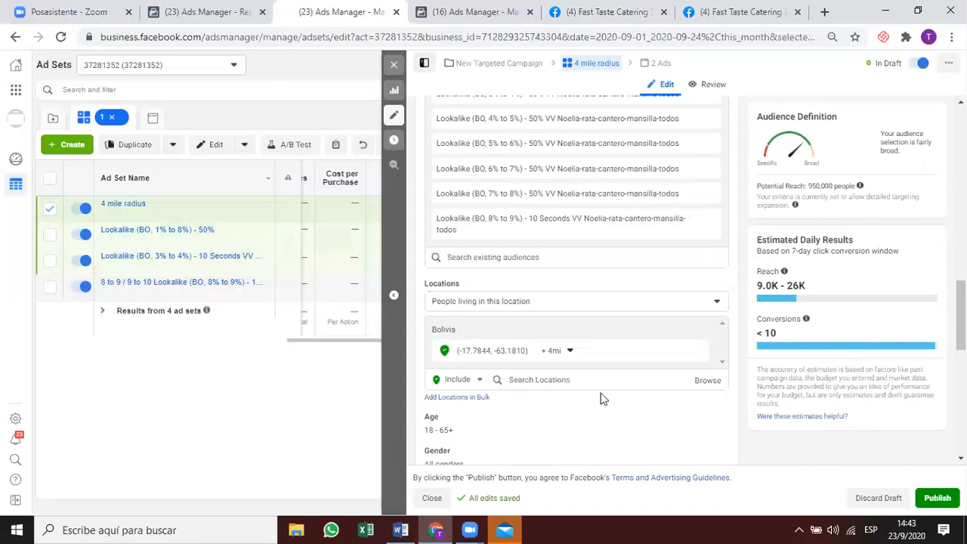
pyautogui.click(393, 67)
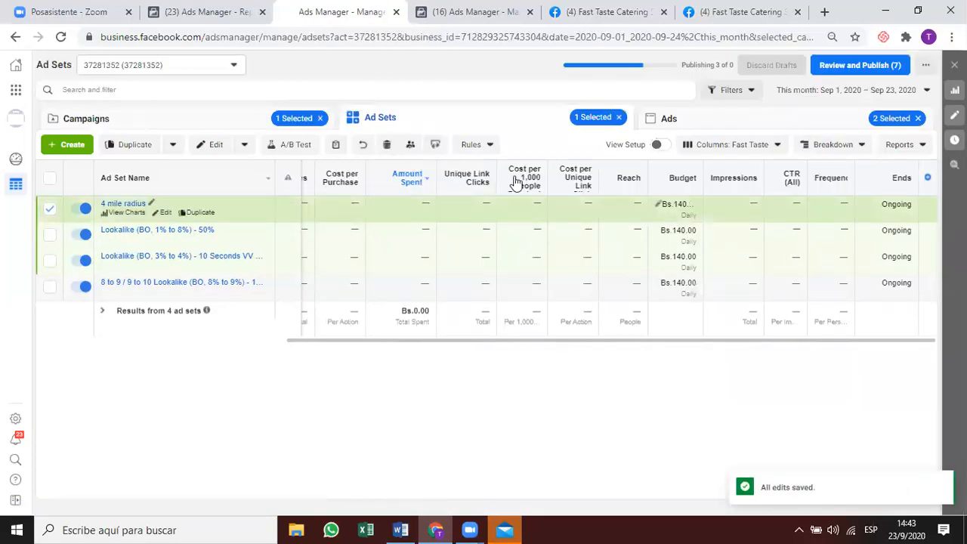
# Switch to the other Ads Manager tab and set the reporting date range to this month.
pyautogui.moveTo(352, 340); pyautogui.dragTo(319, 335)
pyautogui.click(454, 13)
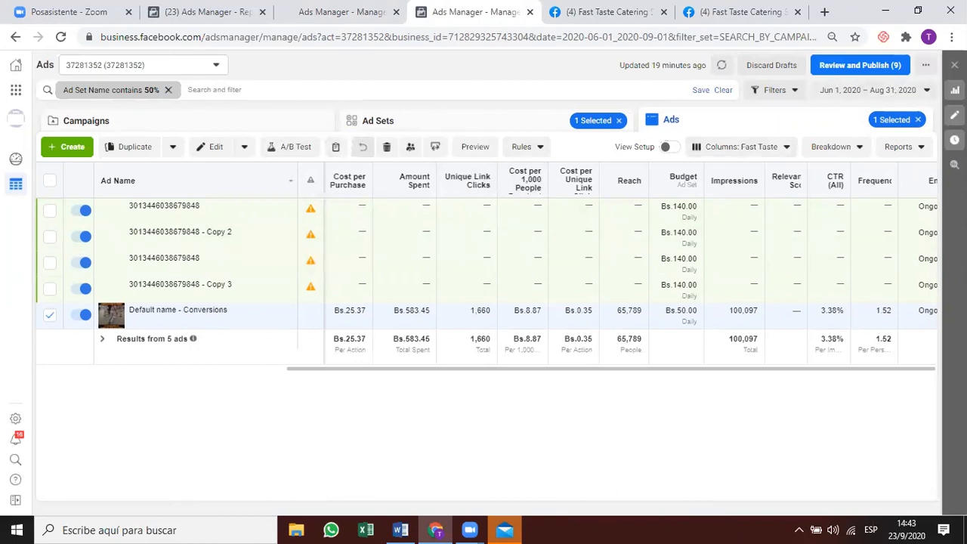
pyautogui.click(892, 92)
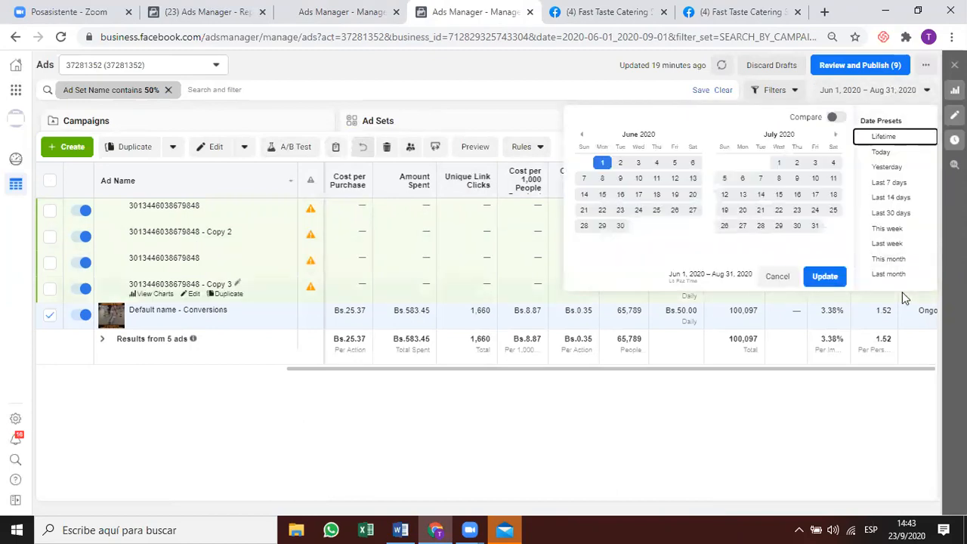
pyautogui.click(902, 261)
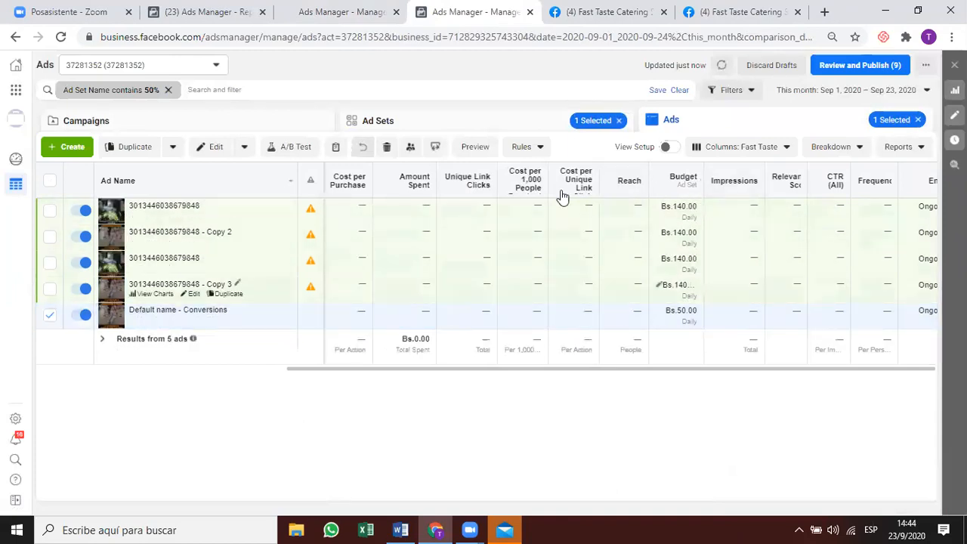
# Remove the 'Ad Set Name contains 50%' filter and select the CBO Production EXLUD 11-09-20 campaign.
pyautogui.click(172, 110)
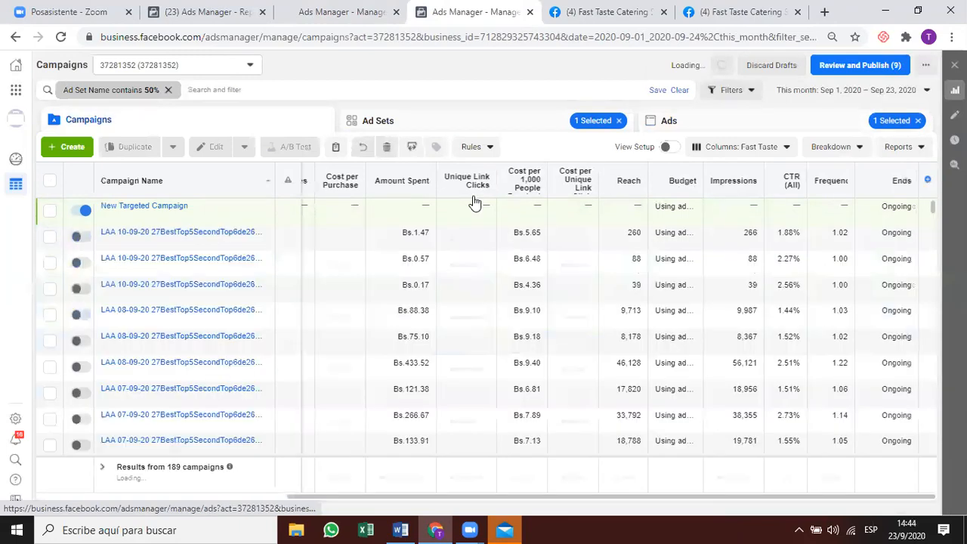
pyautogui.click(168, 89)
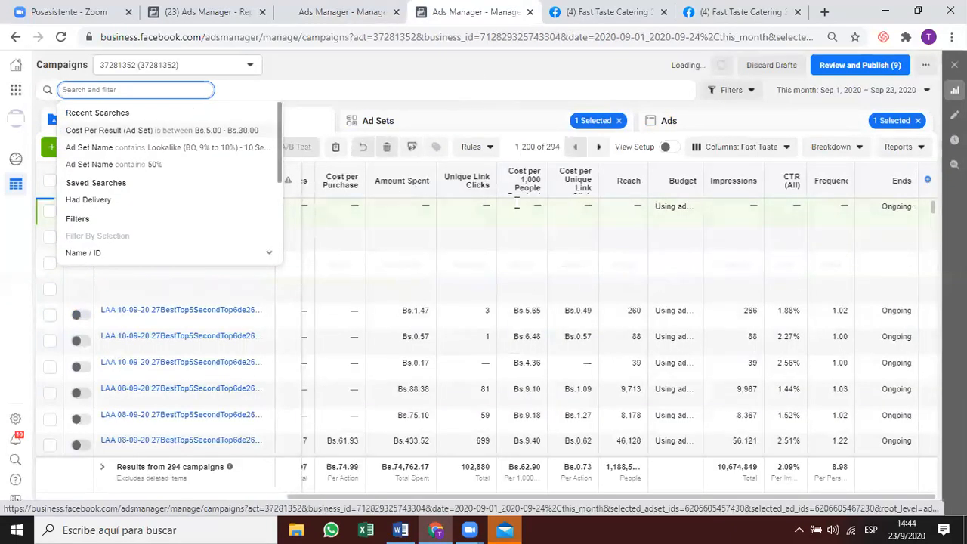
pyautogui.click(464, 258)
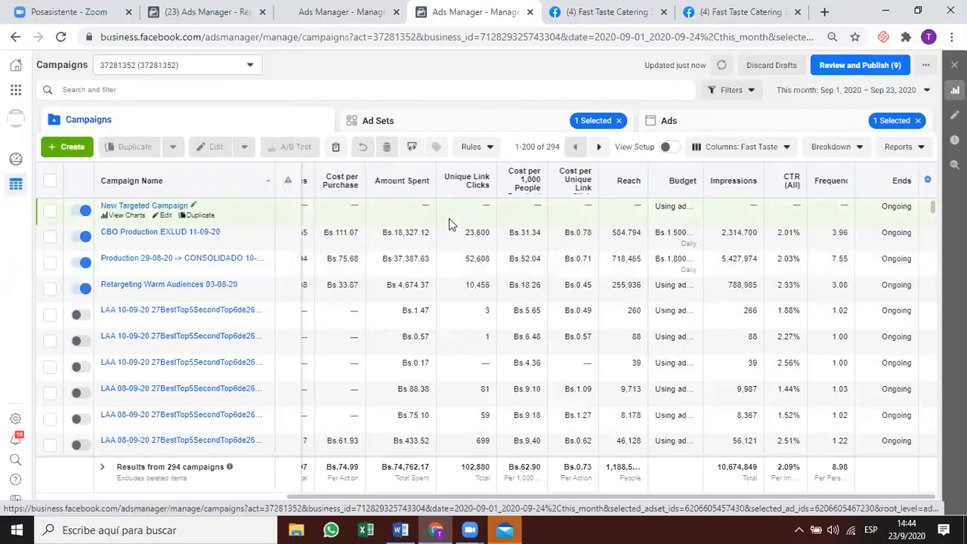
pyautogui.click(536, 248)
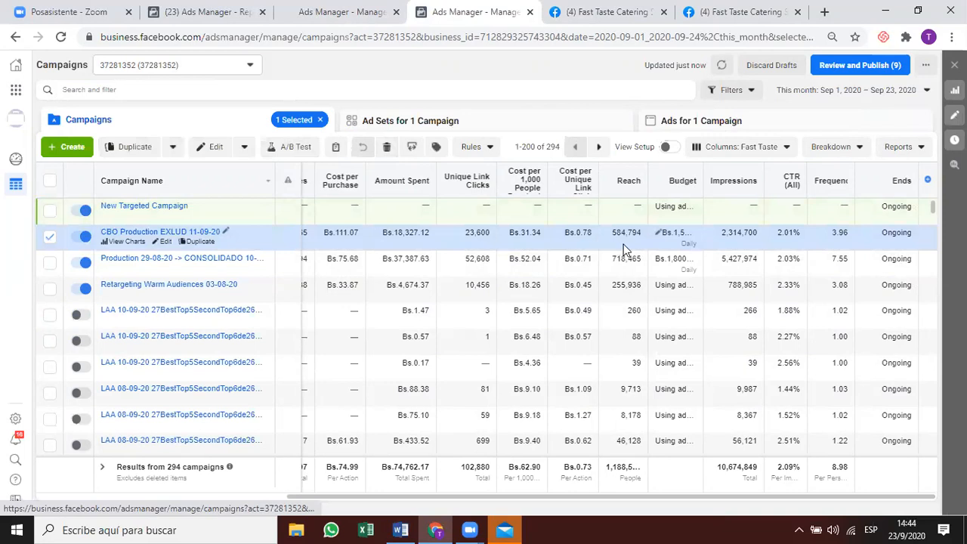
# Apply the Performance column preset, then switch to the Performance and Clicks preset.
pyautogui.click(768, 151)
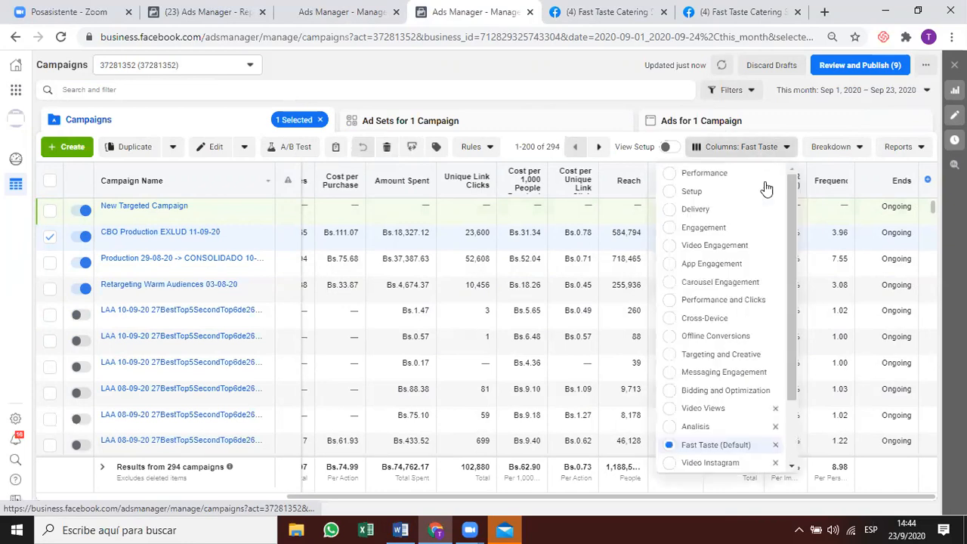
pyautogui.click(724, 179)
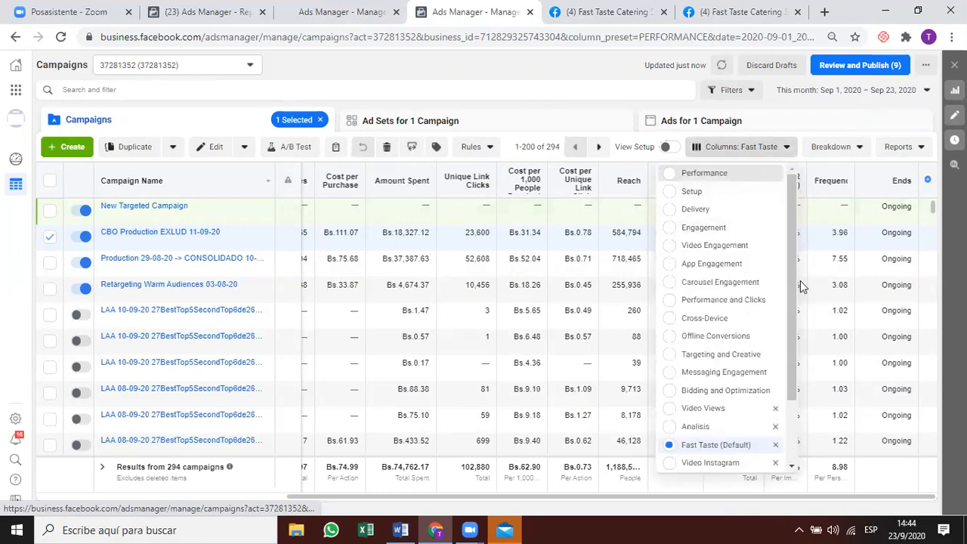
pyautogui.click(771, 148)
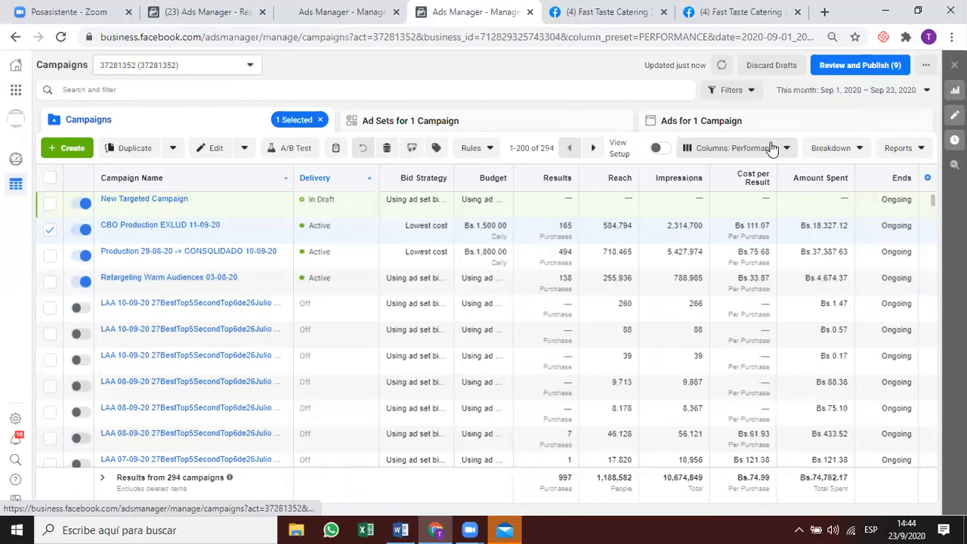
pyautogui.click(771, 148)
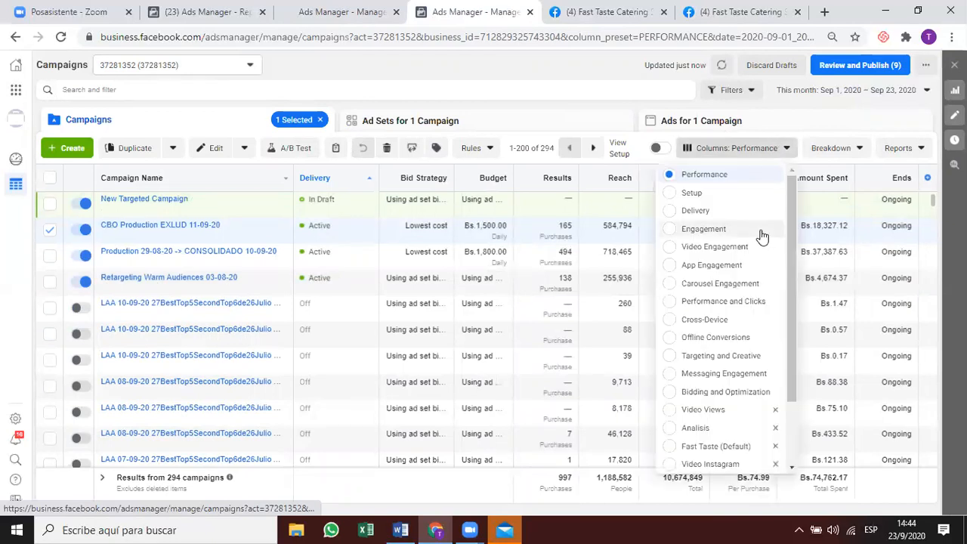
pyautogui.click(736, 308)
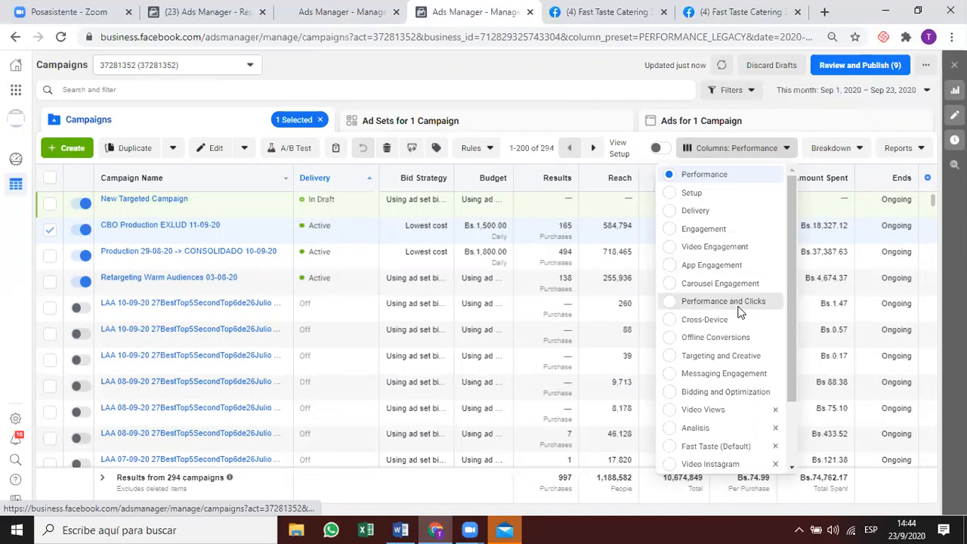
pyautogui.click(740, 309)
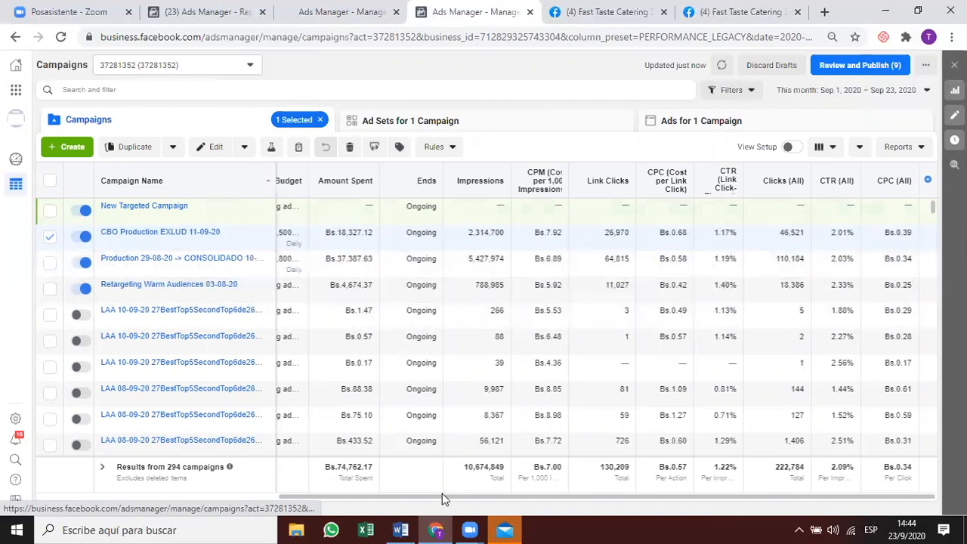
# Scroll across the CPM, link click, CPC and CTR columns, then select New Targeted Campaign.
pyautogui.moveTo(440, 494); pyautogui.dragTo(397, 492)
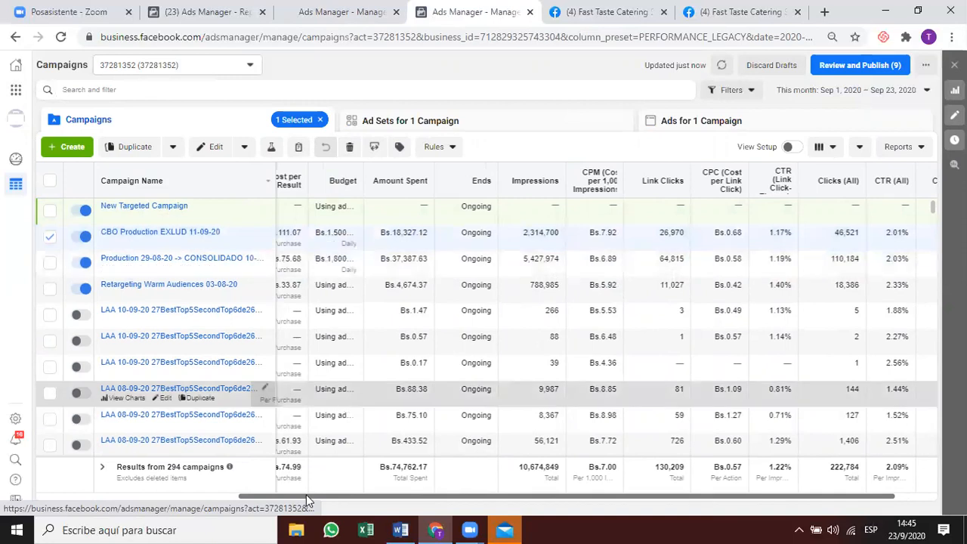
pyautogui.moveTo(270, 495); pyautogui.dragTo(239, 495)
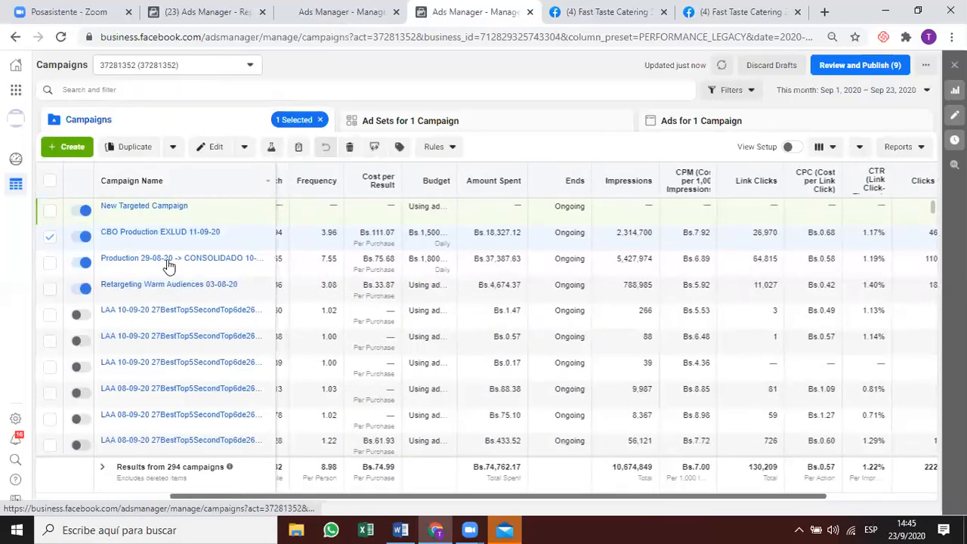
pyautogui.moveTo(168, 266)
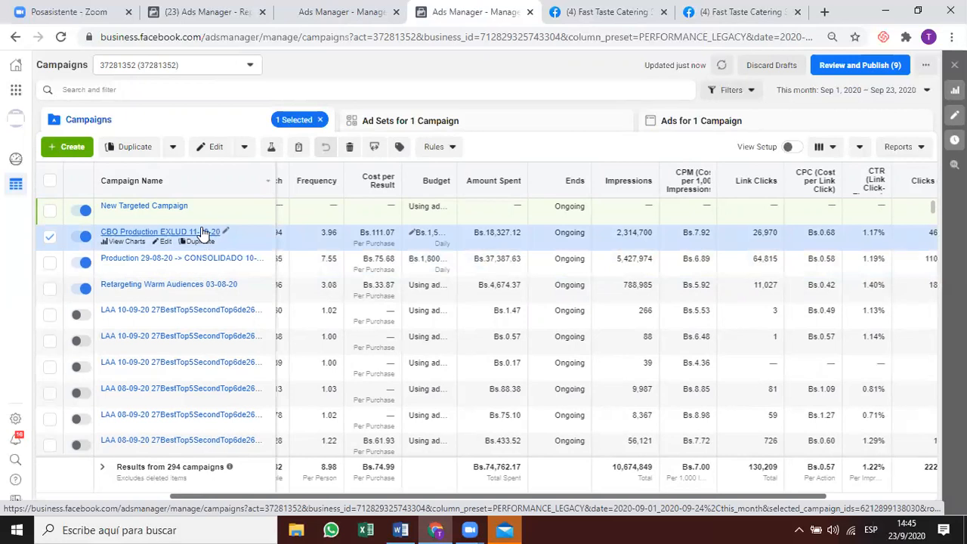
pyautogui.click(411, 126)
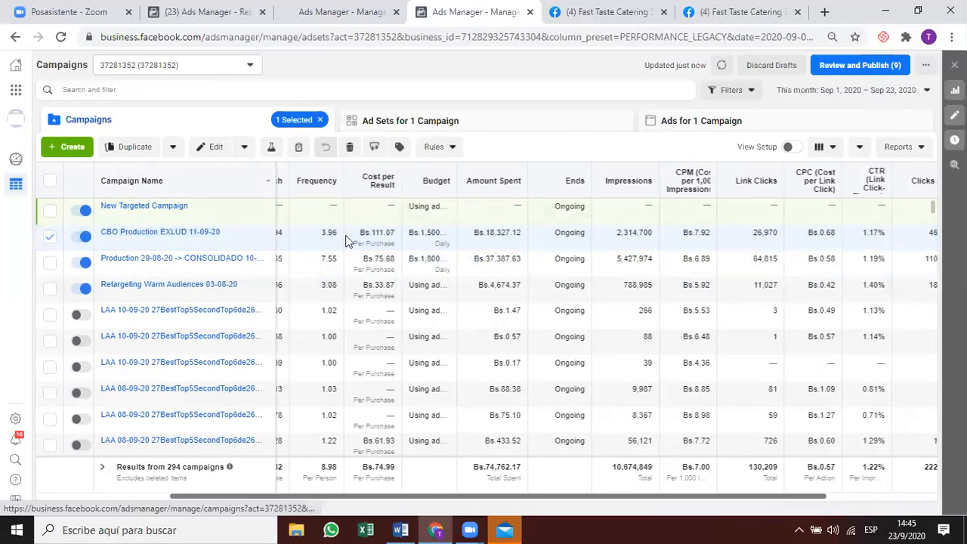
pyautogui.click(249, 122)
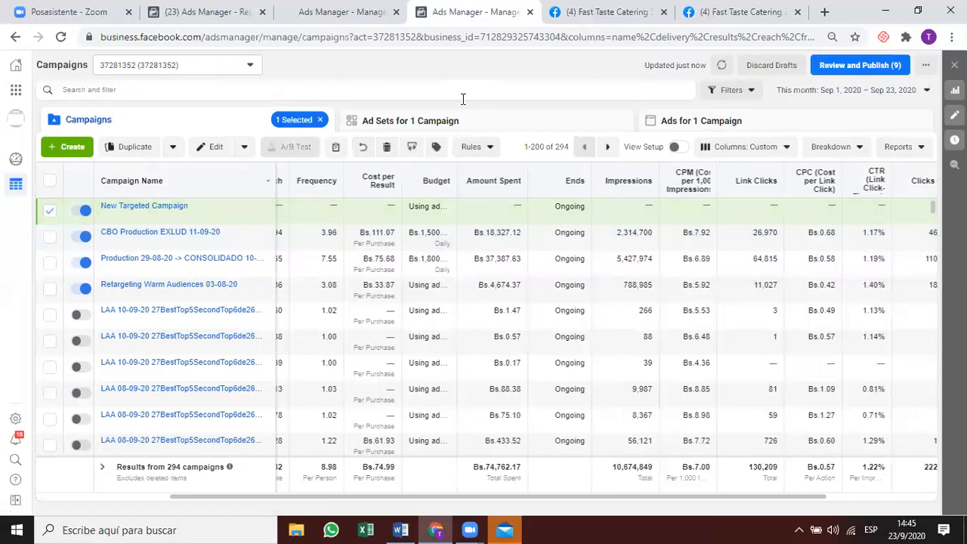
# In New Targeted Campaign's ad sets, open the Lookalike (BO, 1% to 8%) - 50% ad set in the editor.
pyautogui.click(464, 99)
pyautogui.click(469, 121)
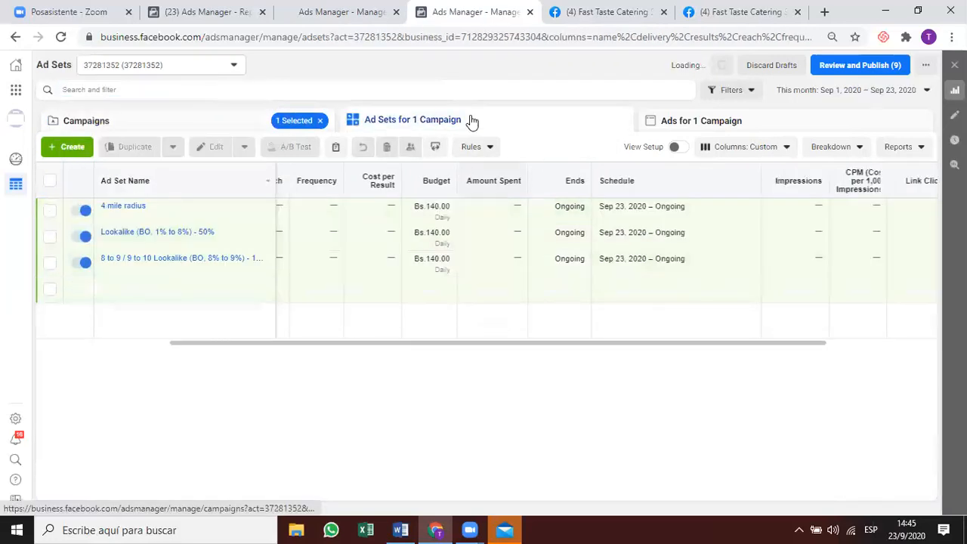
pyautogui.click(448, 218)
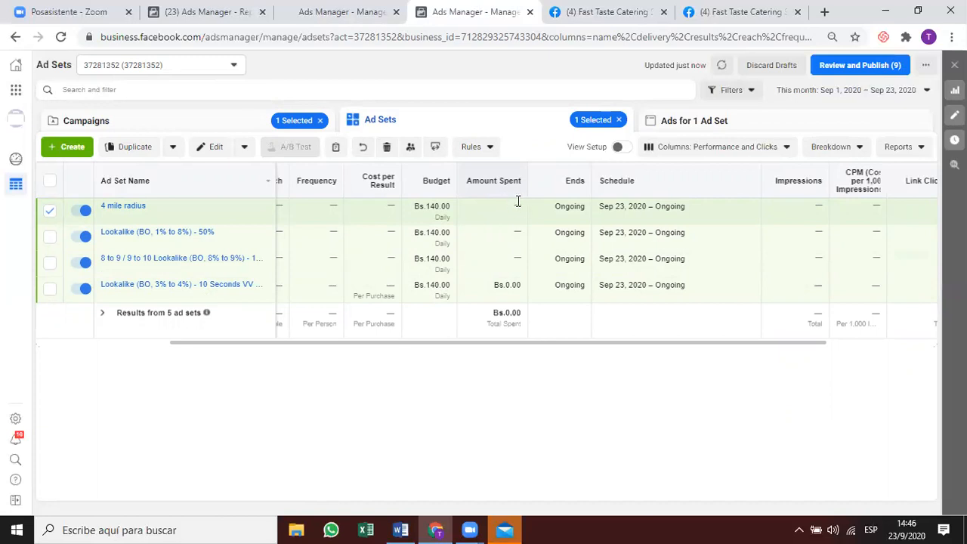
pyautogui.moveTo(512, 205)
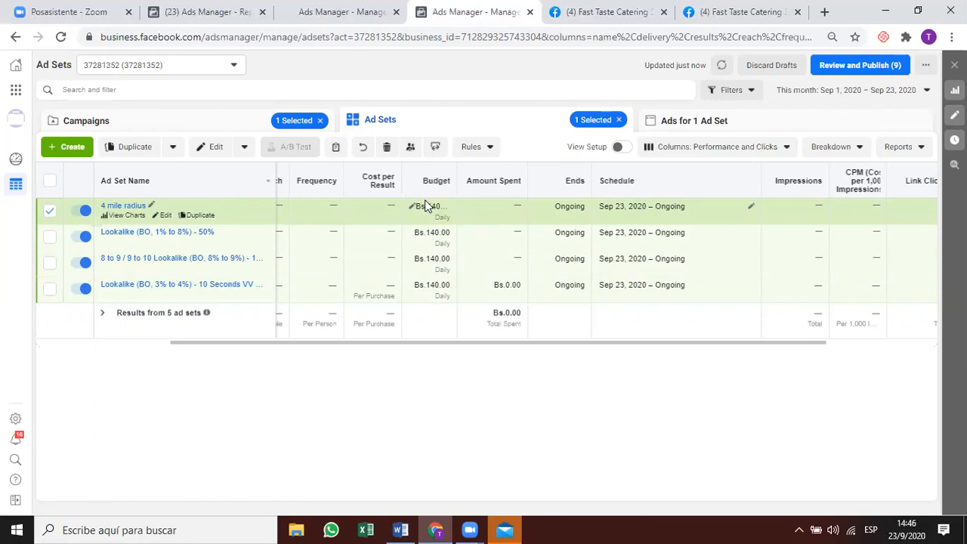
pyautogui.click(436, 242)
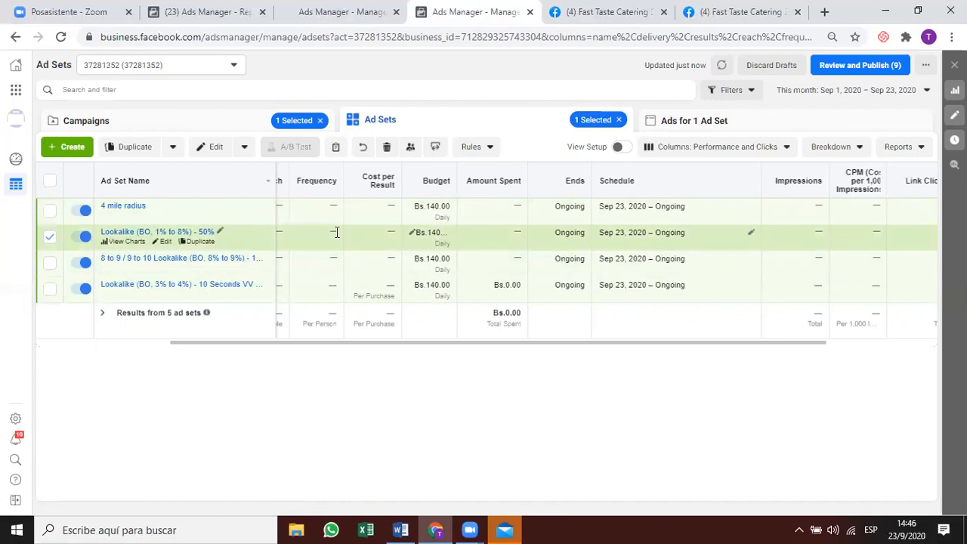
pyautogui.click(165, 244)
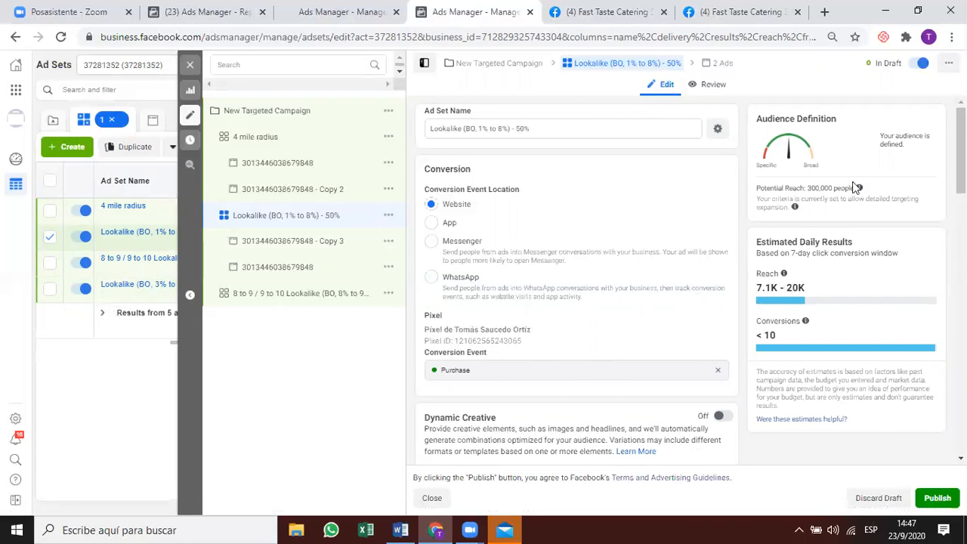
# Cut the Lookalike 1%–8% daily budget from Bs.140 to Bs.50 as a draft, then edit the 8 to 9 Lookalike ad set.
pyautogui.moveTo(859, 190)
pyautogui.click(191, 67)
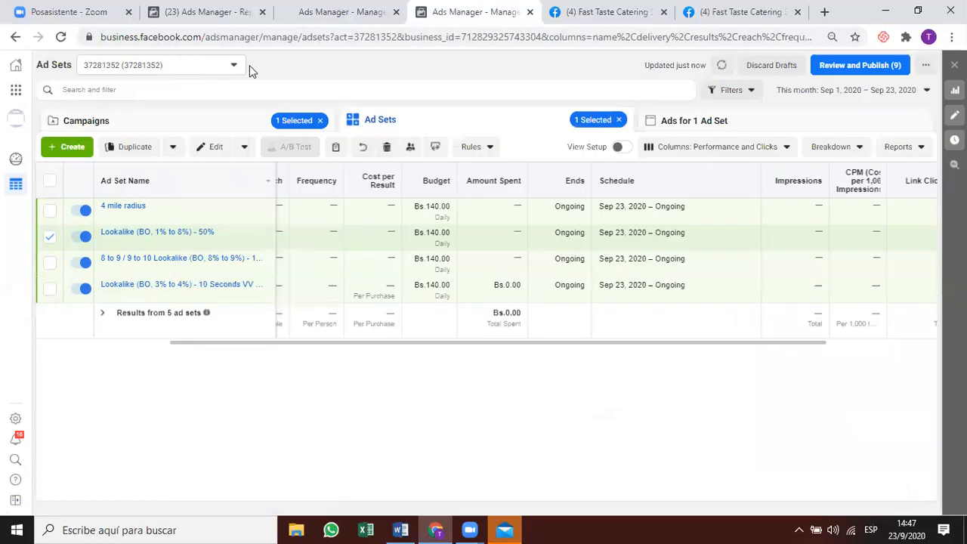
pyautogui.click(235, 65)
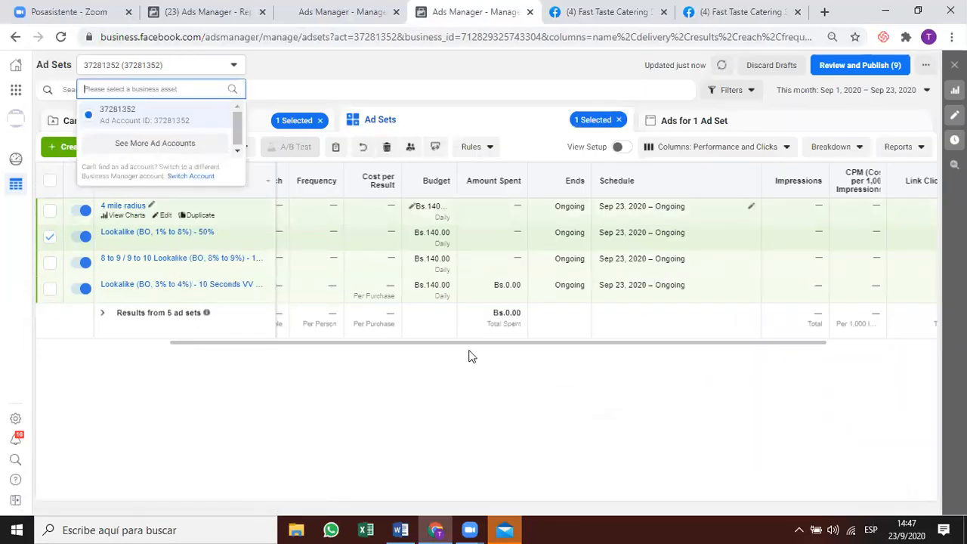
pyautogui.click(413, 233)
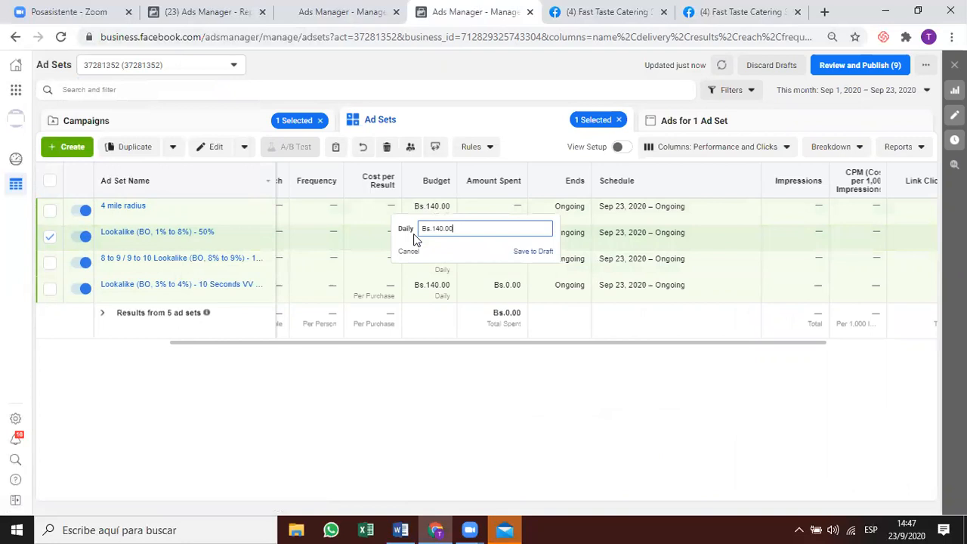
pyautogui.press('BackSpace')
pyautogui.press('BackSpace')
pyautogui.press('BackSpace')
pyautogui.press('BackSpace')
pyautogui.press('BackSpace')
pyautogui.press('BackSpace')
pyautogui.press('BackSpace')
pyautogui.press('BackSpace')
pyautogui.press('BackSpace')
pyautogui.write('50')
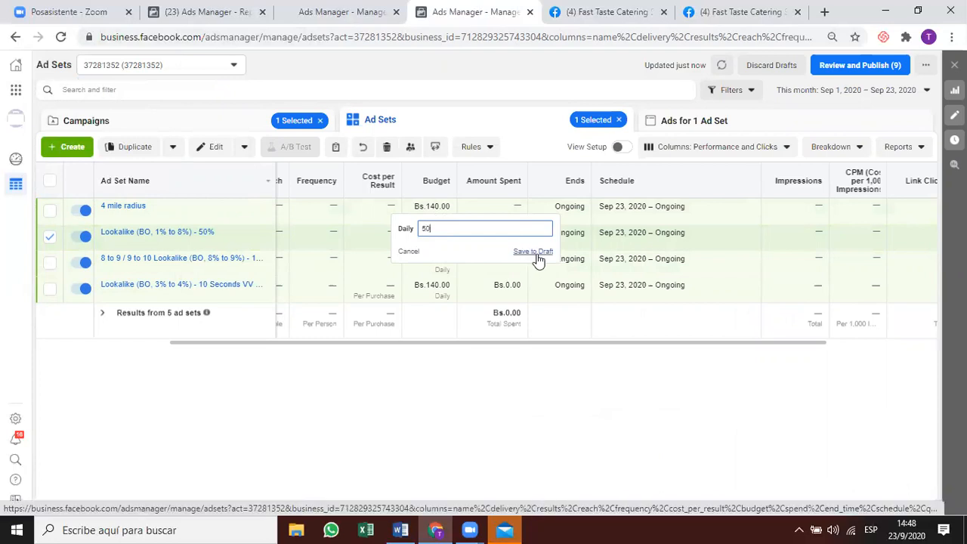
pyautogui.click(538, 259)
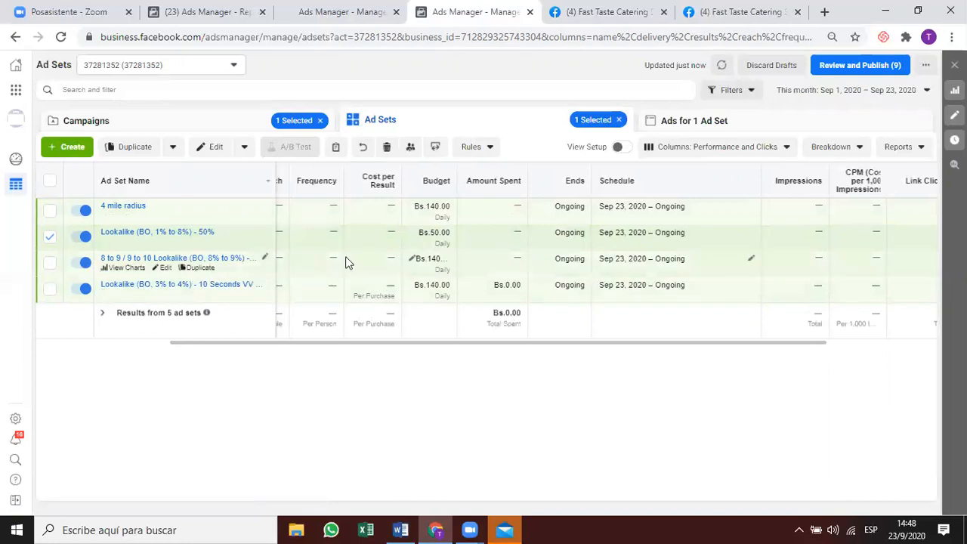
pyautogui.click(194, 264)
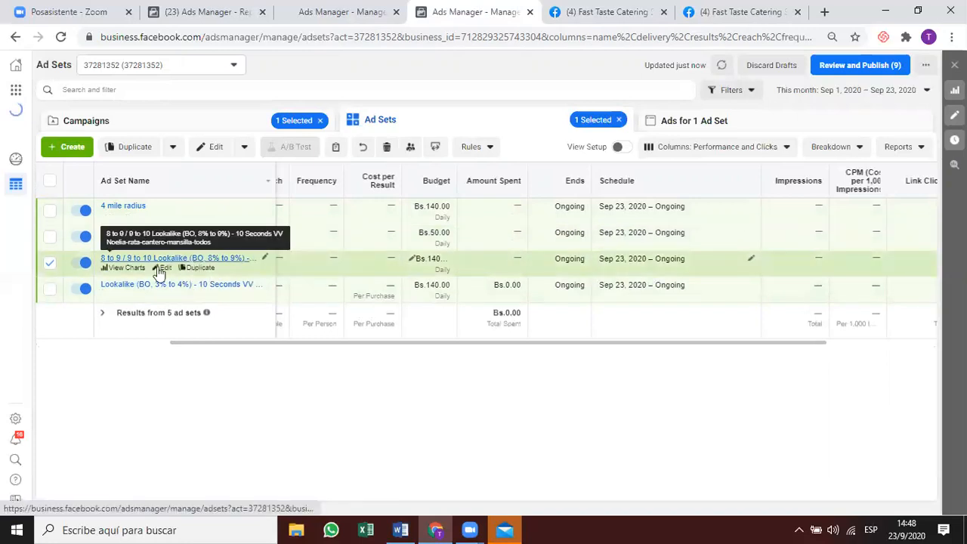
pyautogui.click(162, 268)
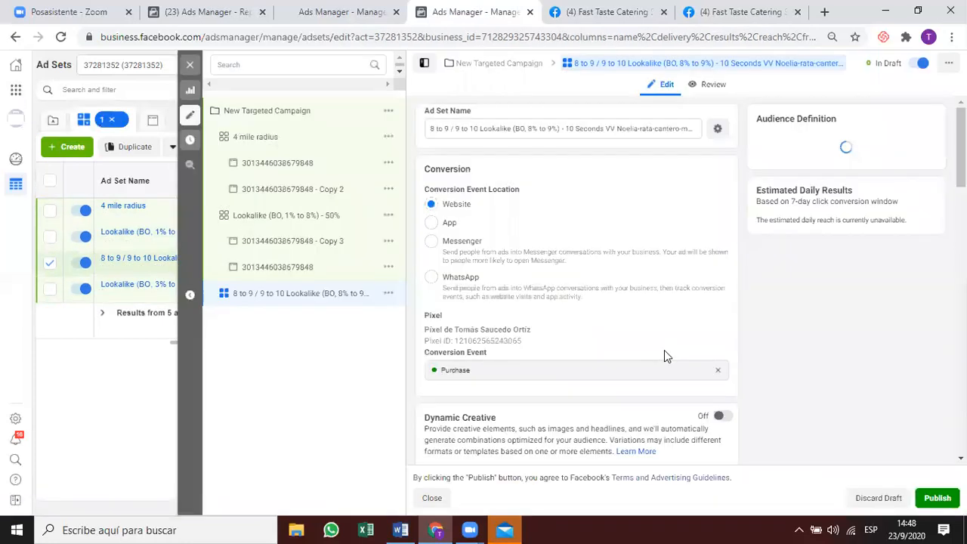
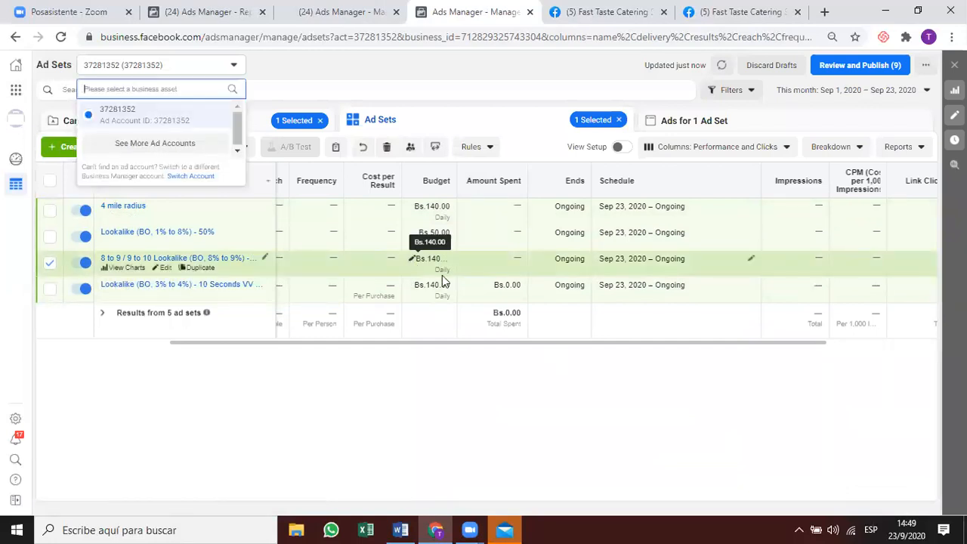
# Lower the 8 to 9 Lookalike ad set's daily budget to Bs.20.00 and save as draft.
pyautogui.click(412, 259)
pyautogui.click(438, 254)
pyautogui.press('BackSpace')
pyautogui.press('BackSpace')
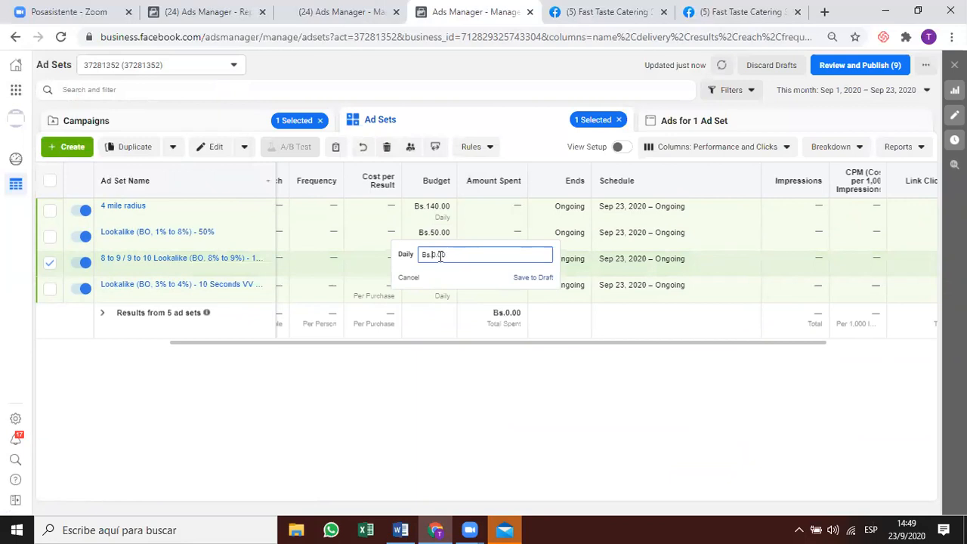
pyautogui.write('20.00')
pyautogui.click(525, 278)
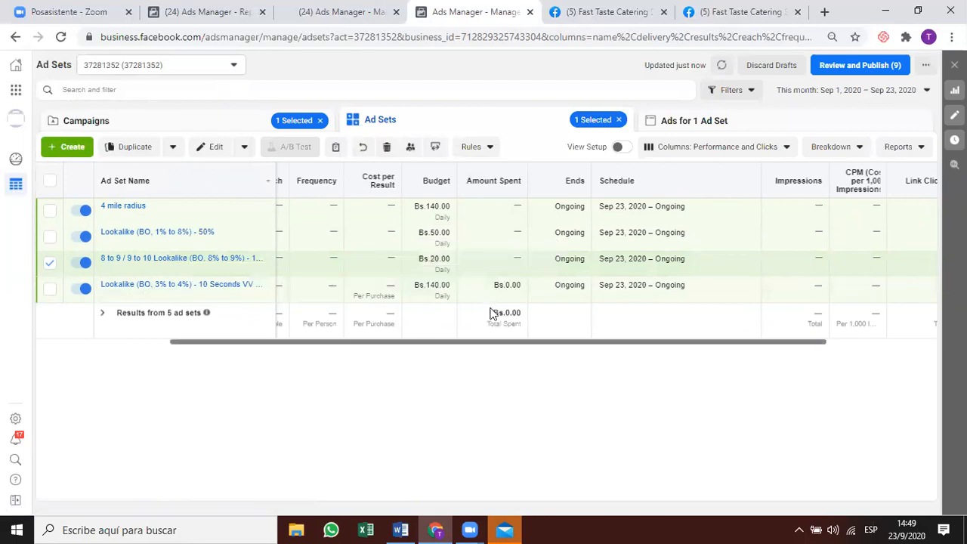
# Enter a Bs.15.00 daily budget for the Lookalike 3% to 4% ad set, cancelling the publish prompt.
pyautogui.click(462, 299)
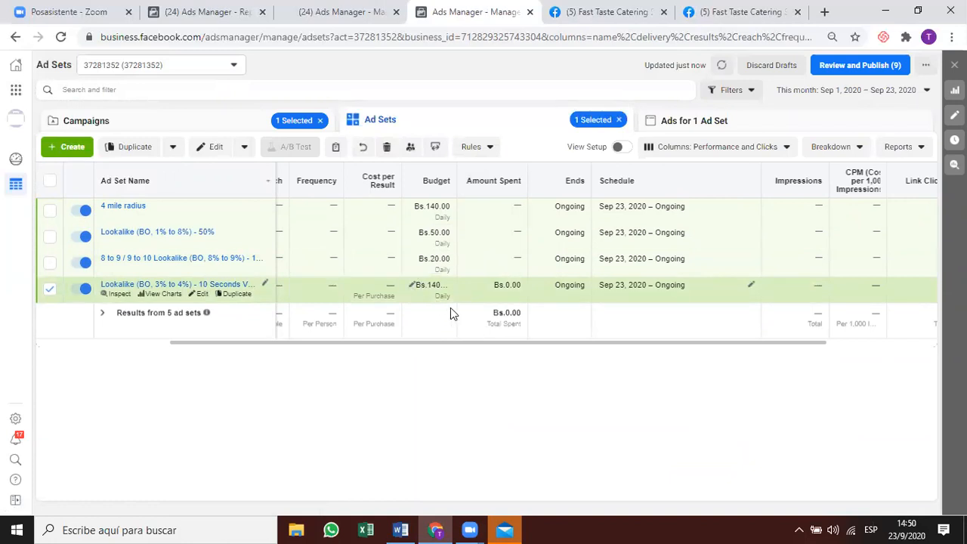
pyautogui.click(412, 285)
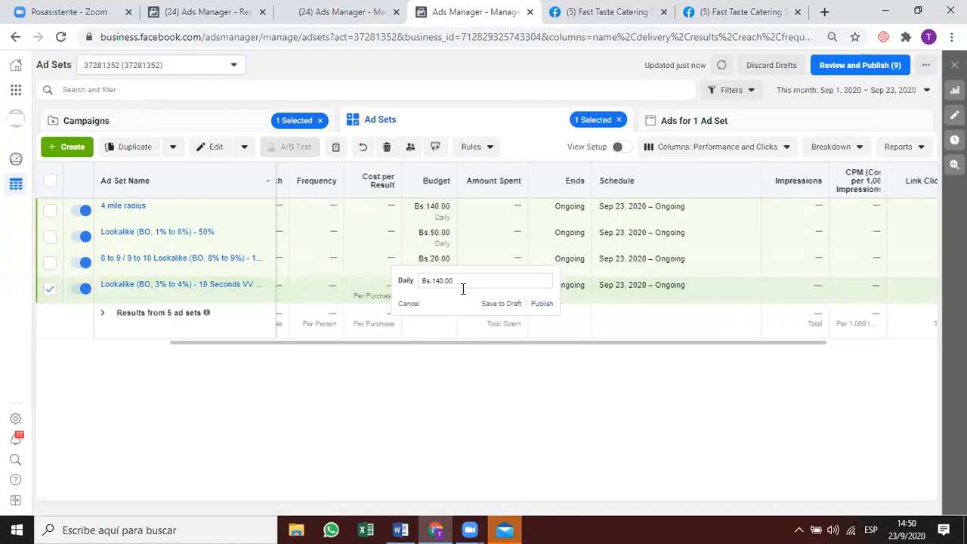
pyautogui.click(442, 281)
pyautogui.press('BackSpace')
pyautogui.press('BackSpace')
pyautogui.write('15')
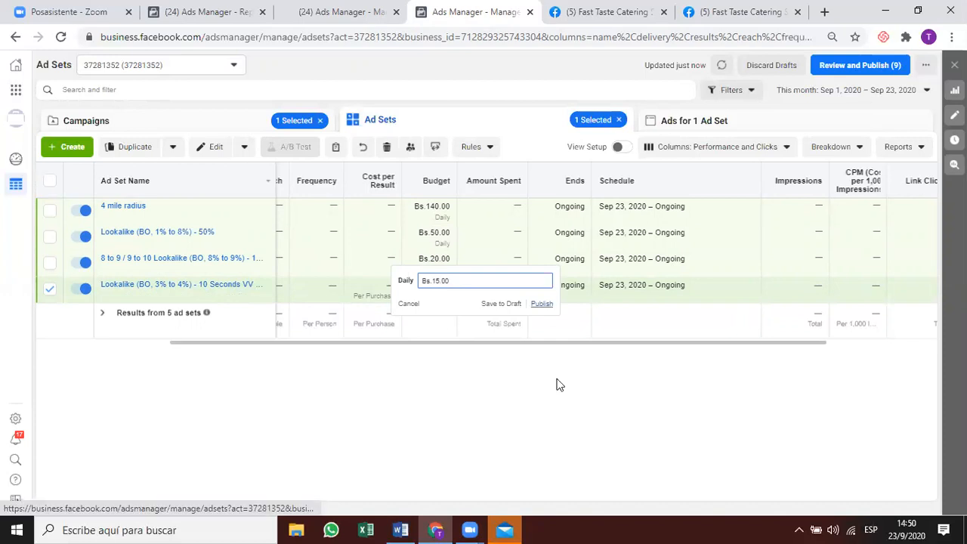
pyautogui.press('Return')
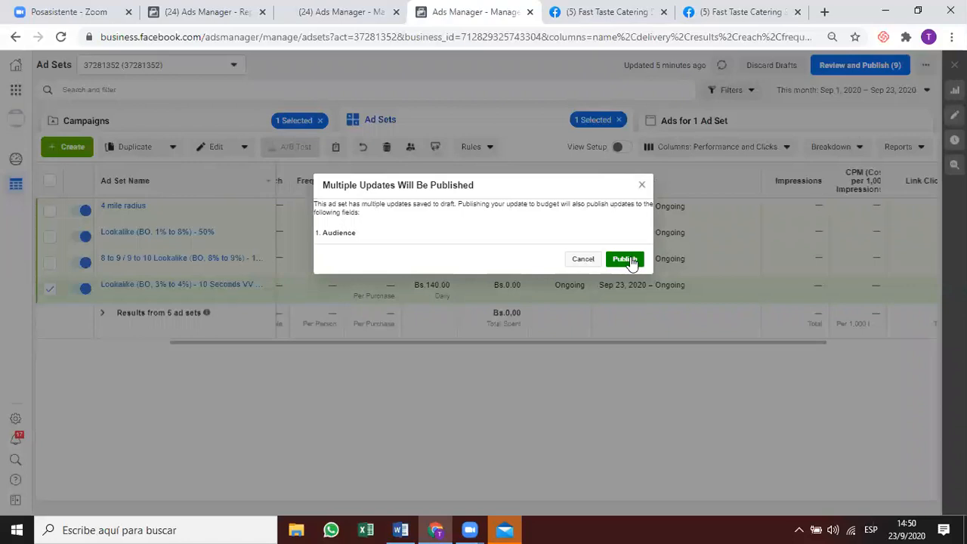
pyautogui.click(574, 263)
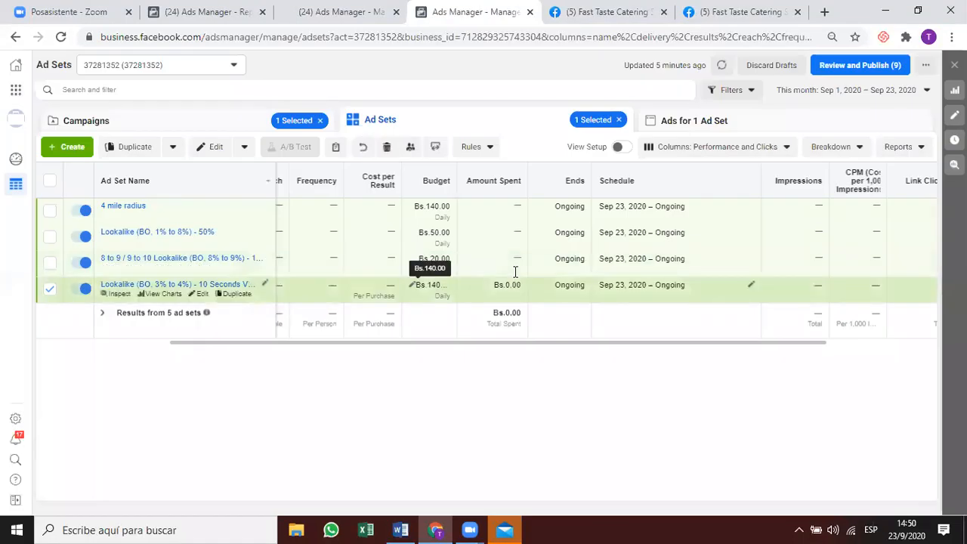
# Save the 3% to 4% ad set's Bs.15.00 budget as a draft and inspect its performance.
pyautogui.click(417, 285)
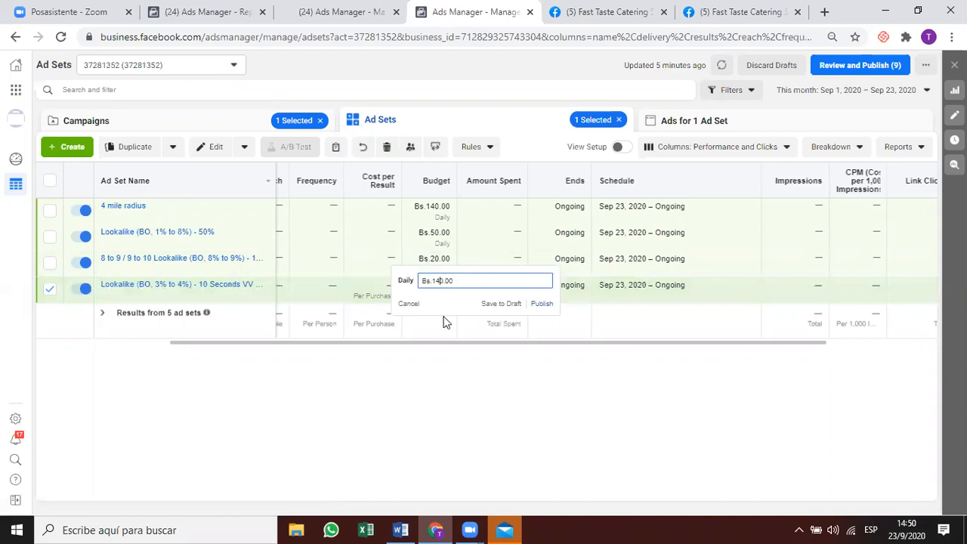
pyautogui.press('BackSpace')
pyautogui.press('BackSpace')
pyautogui.write('15')
pyautogui.click(501, 305)
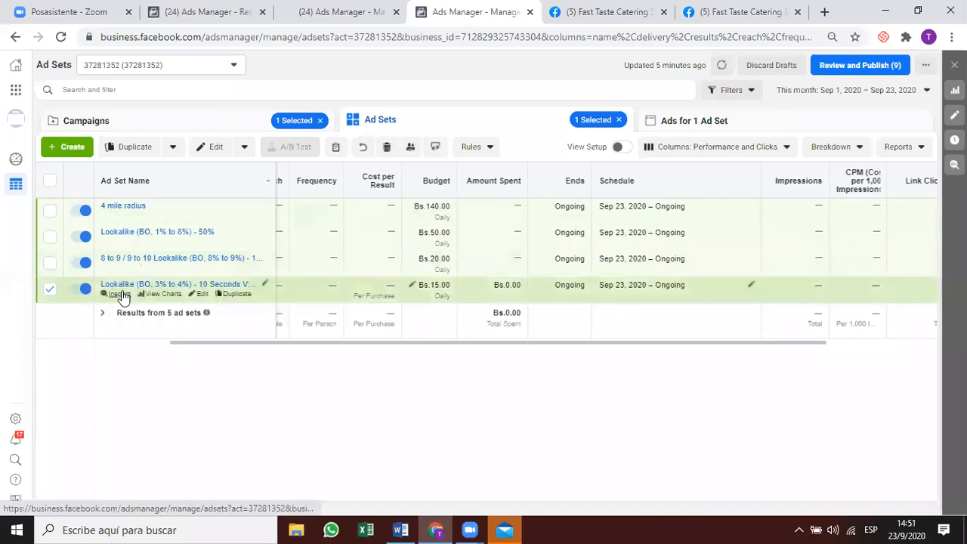
pyautogui.click(141, 300)
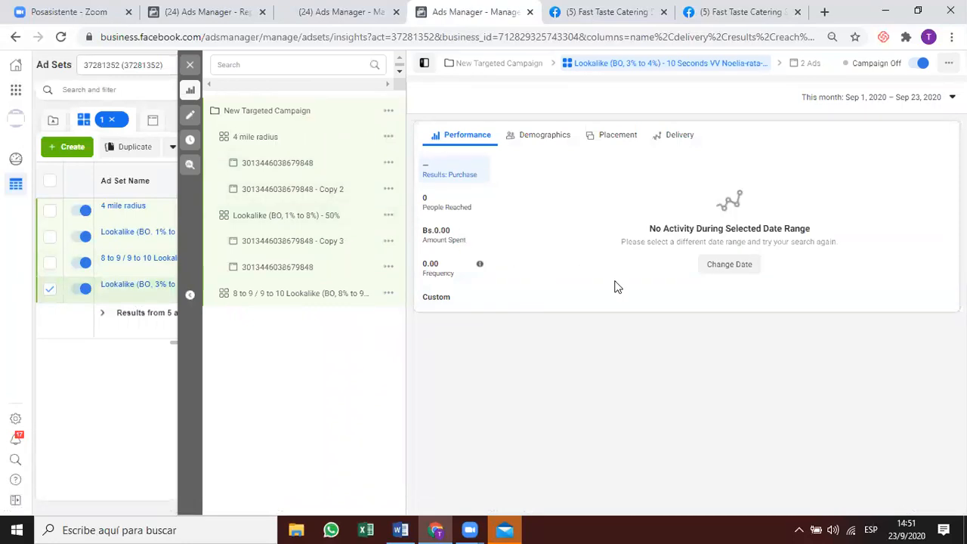
# Open the Lookalike 3% to 4% ad set in the edit panel and scroll through its settings.
pyautogui.click(189, 115)
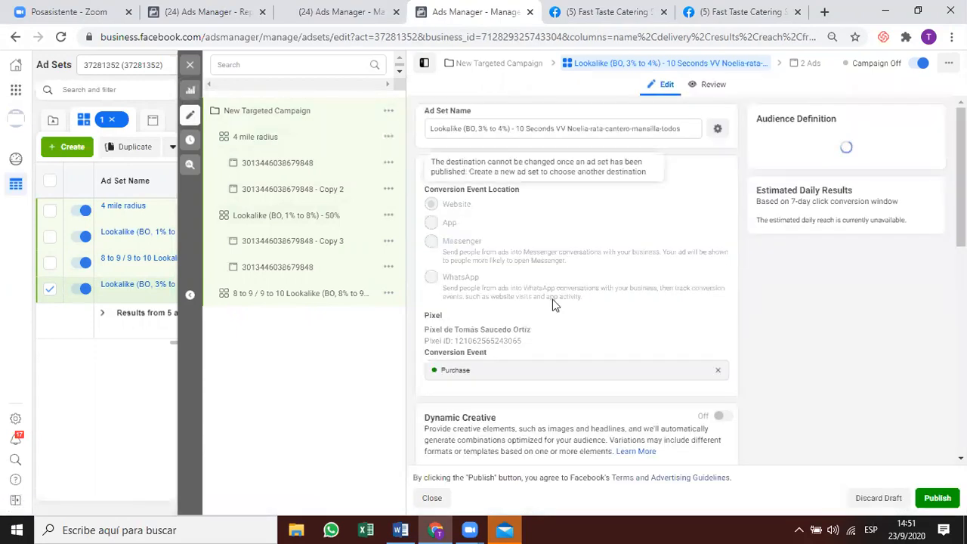
pyautogui.scroll(-3, 552, 300)
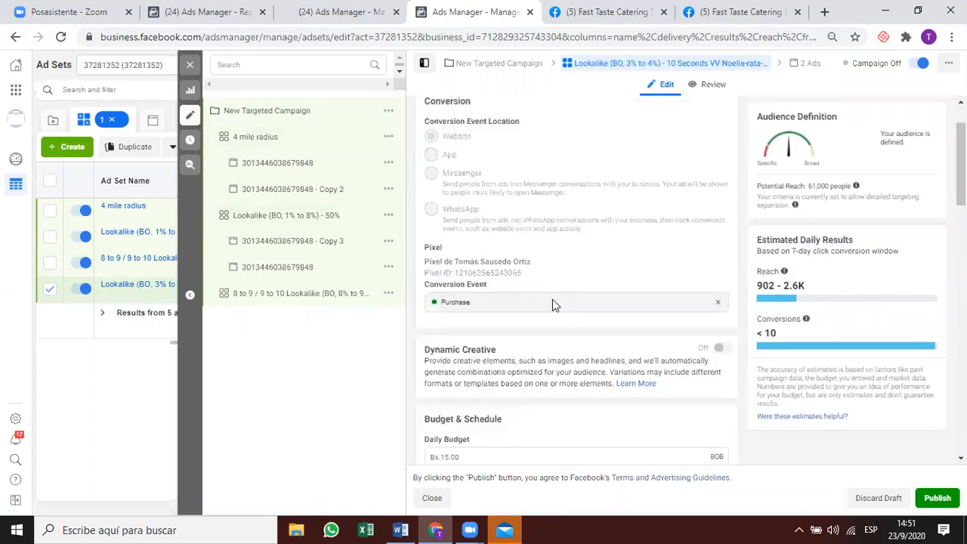
pyautogui.scroll(-4, 576, 299)
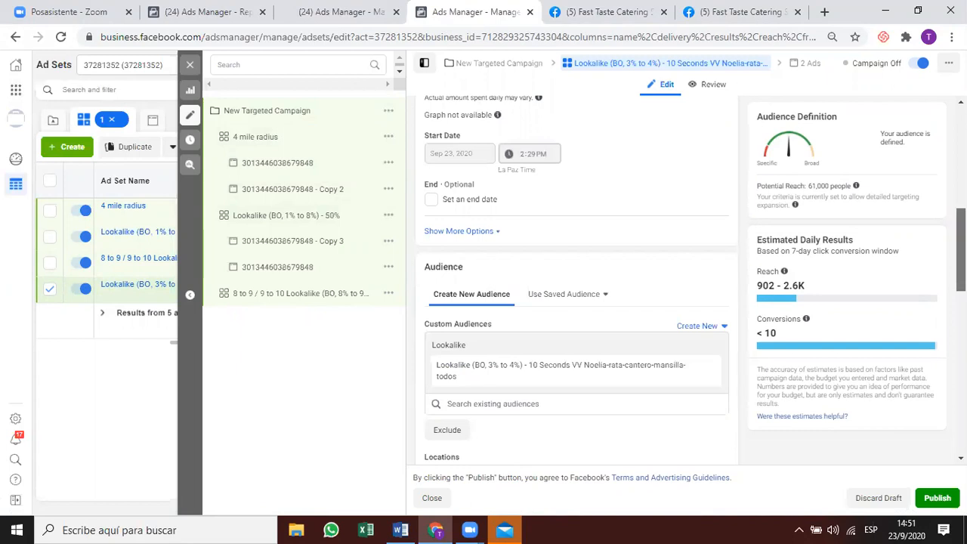
# Review the 4 mile radius ad set's extra budget and schedule options, then close the panel.
pyautogui.click(164, 206)
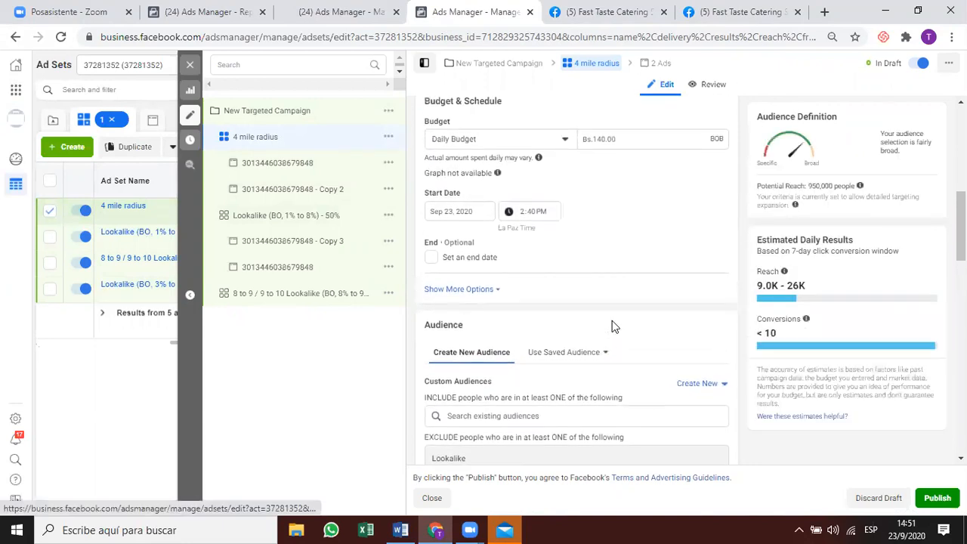
pyautogui.moveTo(497, 179)
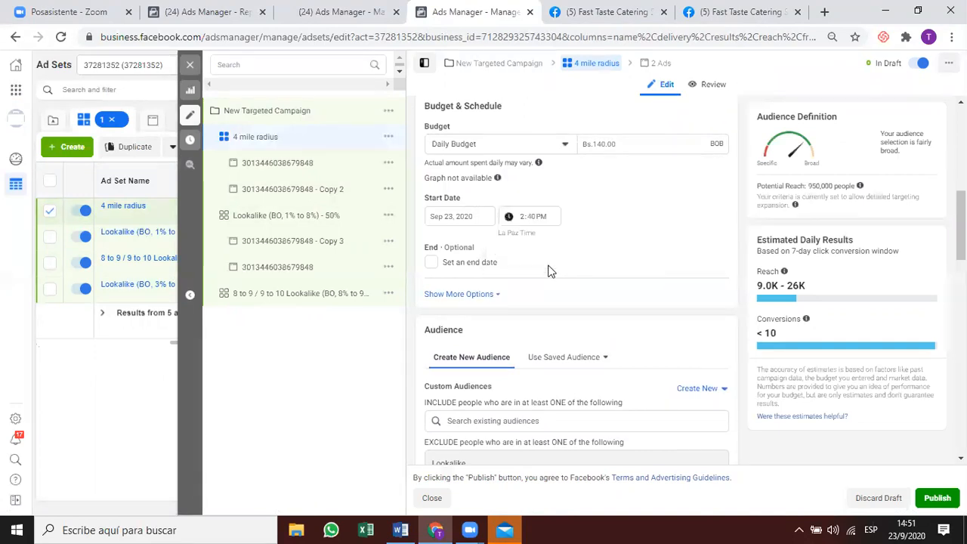
pyautogui.click(459, 294)
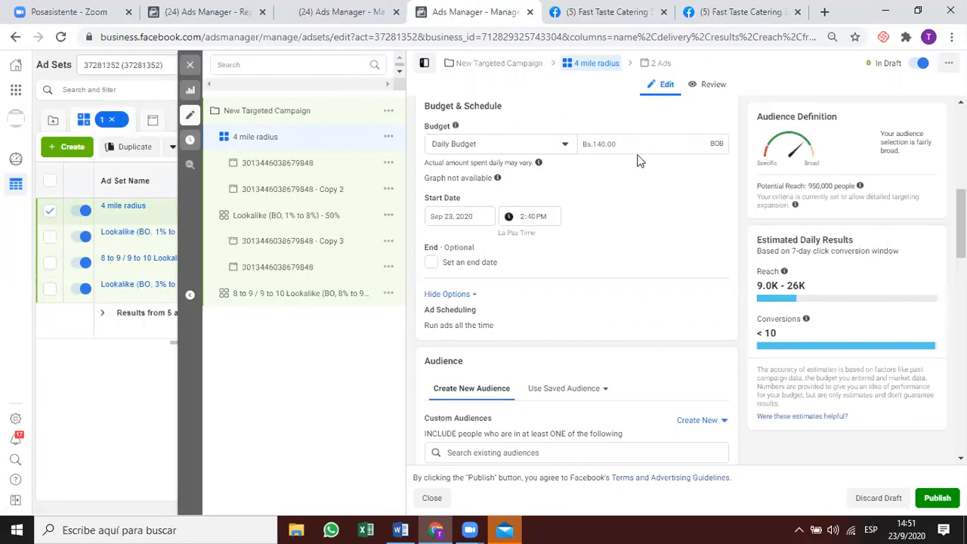
pyautogui.click(424, 66)
pyautogui.click(396, 65)
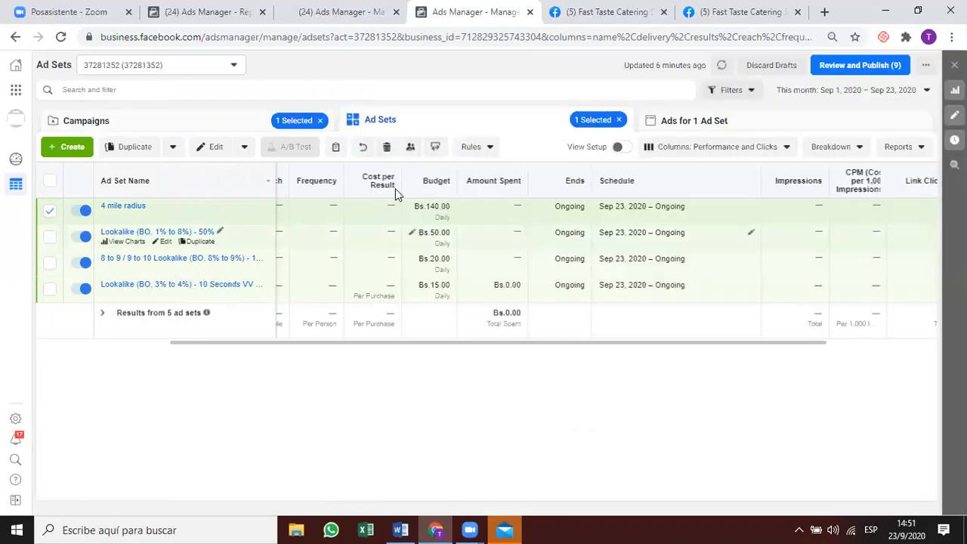
# Select and then deselect the Lookalike 3% to 4% ad set, scrolling the table back left.
pyautogui.click(337, 290)
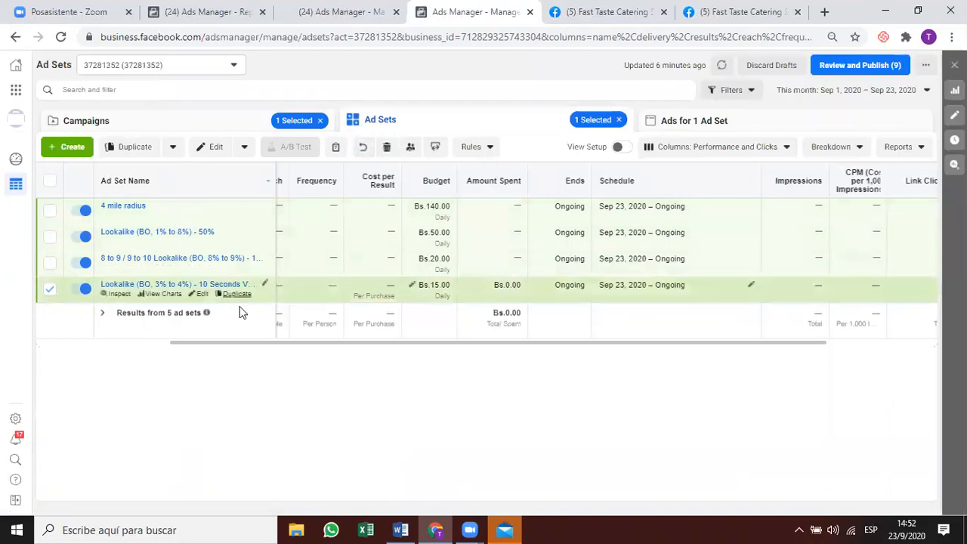
pyautogui.click(50, 288)
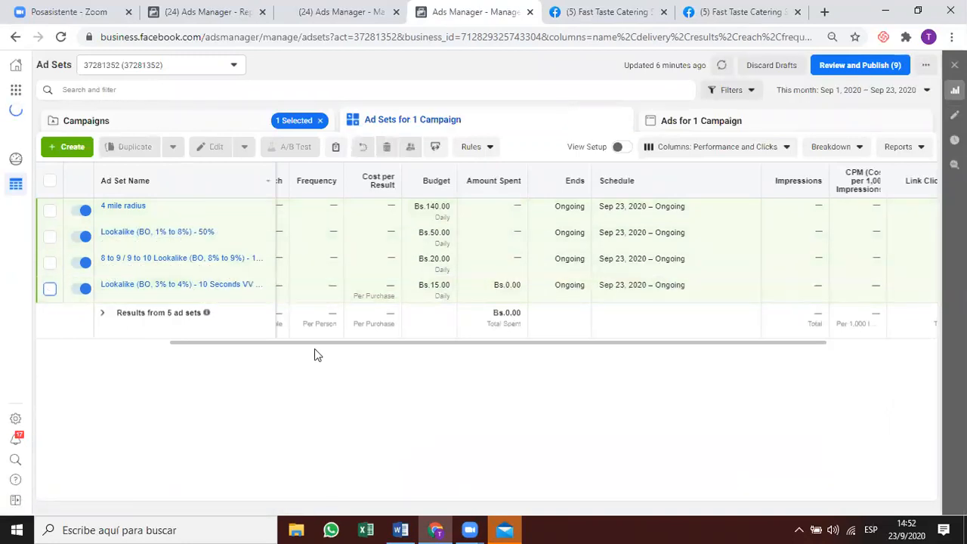
pyautogui.hscroll(-2, 259, 353)
pyautogui.hscroll(-1, 258, 353)
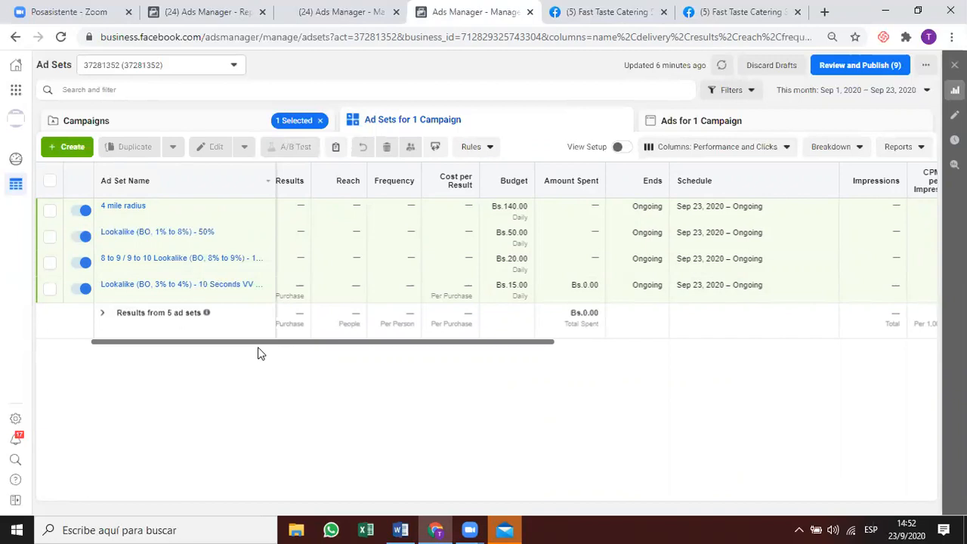
# Select Retargeting Warm Audiences 03-08-20 instead of New Targeted Campaign and list its ad sets.
pyautogui.click(180, 115)
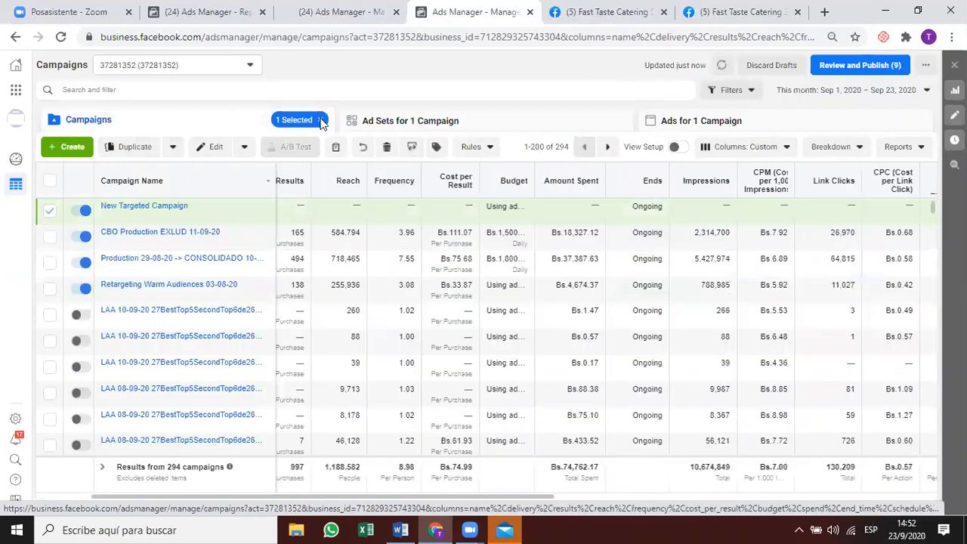
pyautogui.click(321, 120)
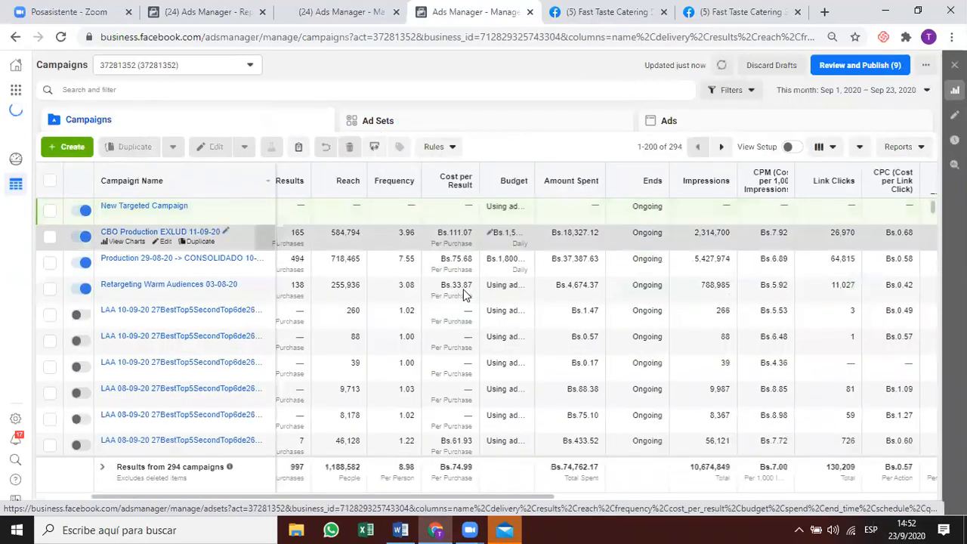
pyautogui.click(463, 290)
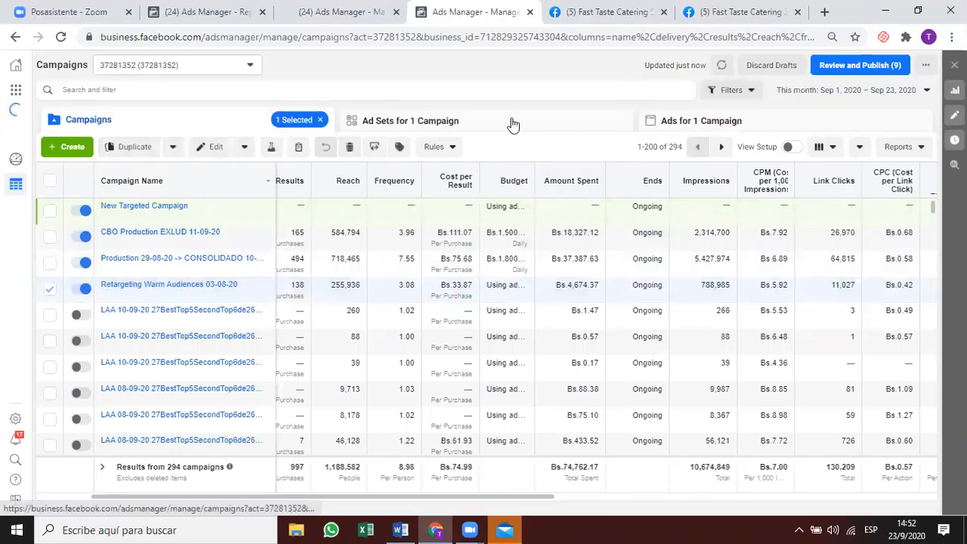
pyautogui.click(368, 123)
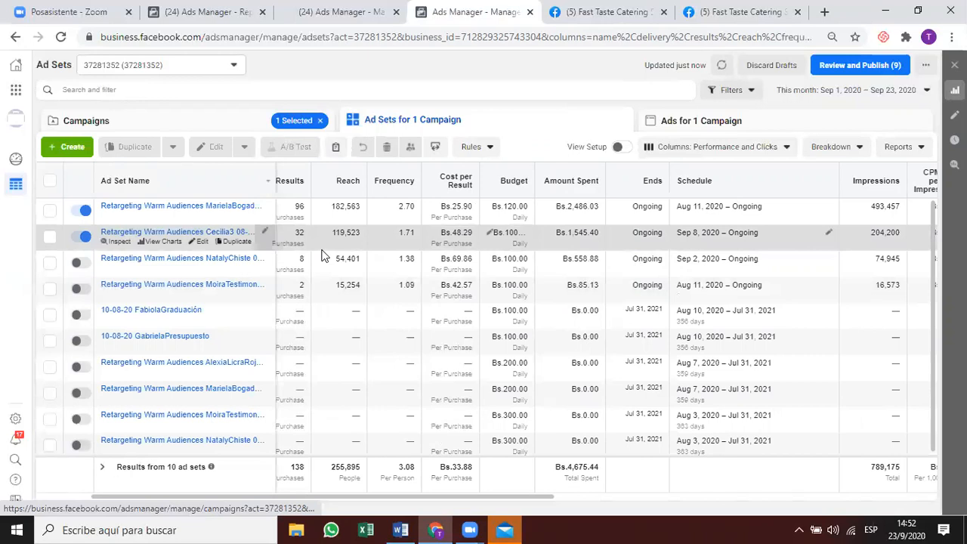
pyautogui.click(451, 221)
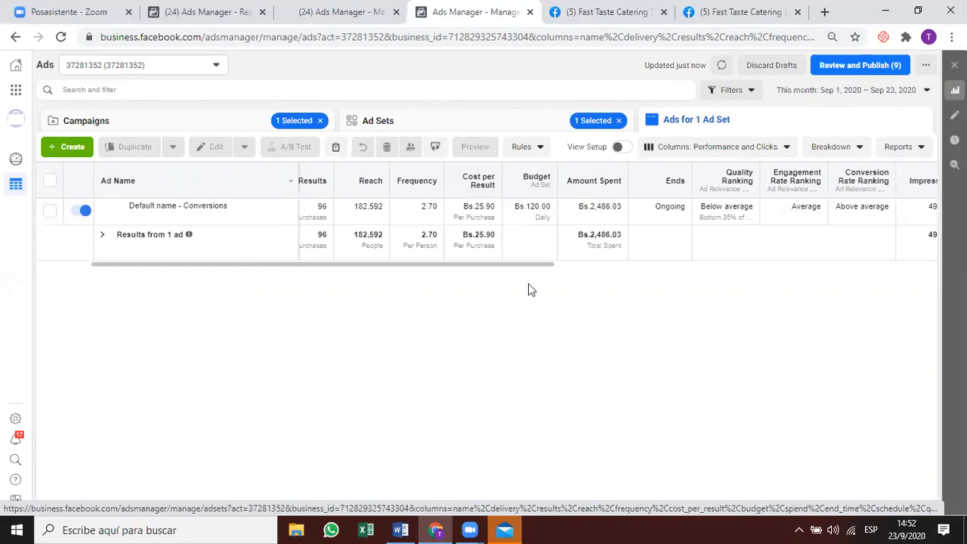
pyautogui.click(507, 128)
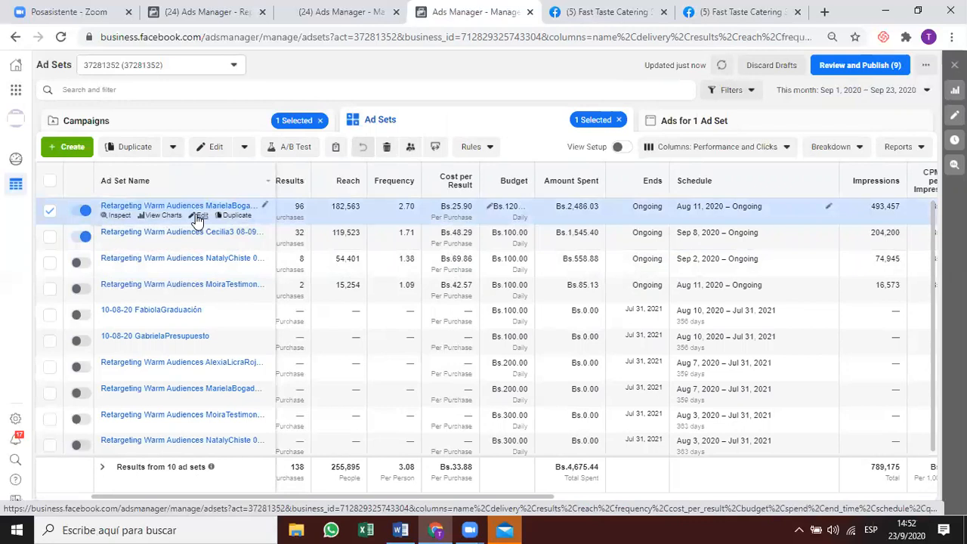
# Open the first retargeting ad set's settings and scroll through the whole form.
pyautogui.click(200, 216)
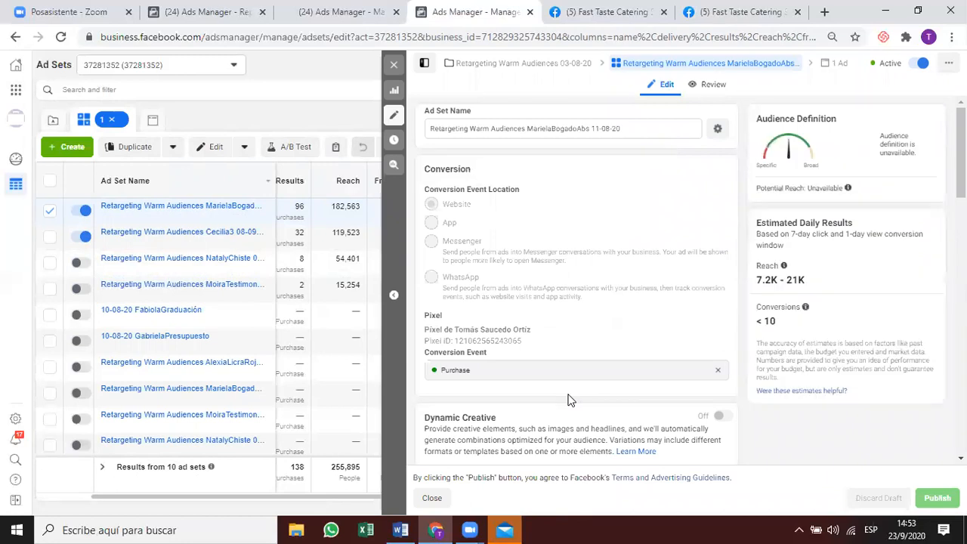
pyautogui.scroll(-1, 570, 401)
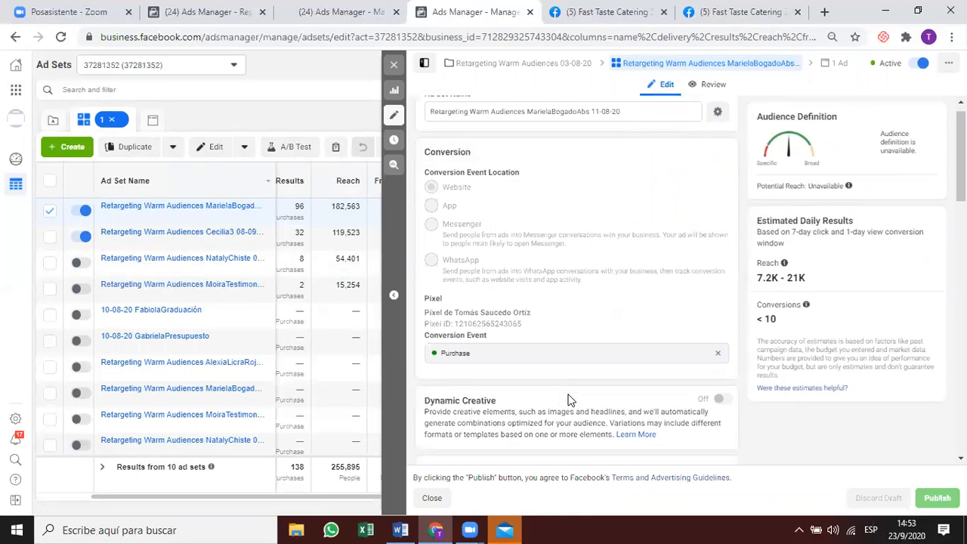
pyautogui.scroll(-1, 571, 400)
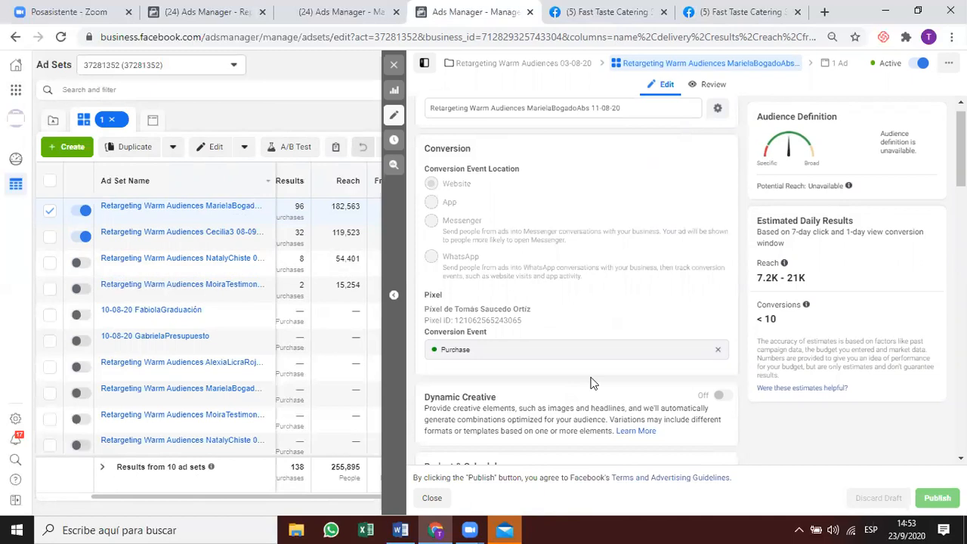
pyautogui.scroll(-1, 590, 382)
pyautogui.scroll(-2, 589, 354)
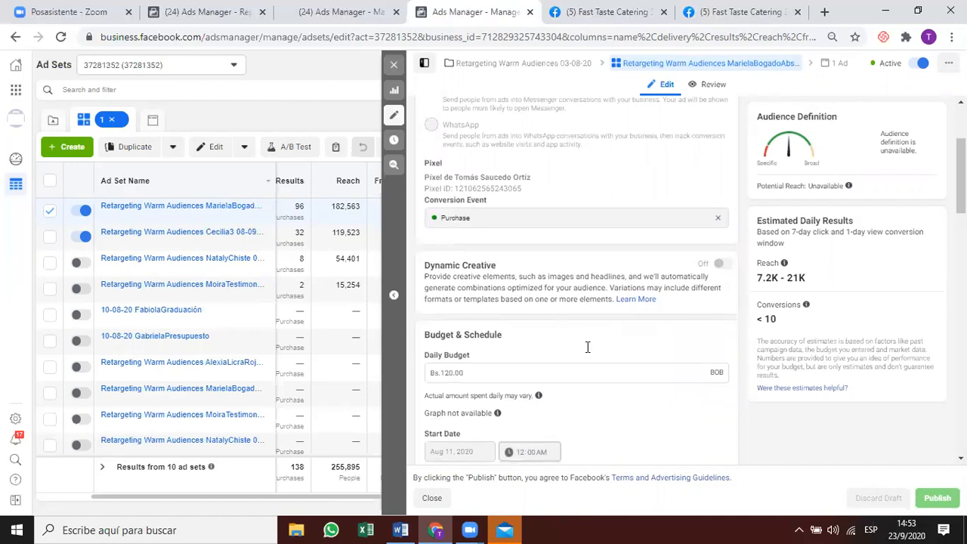
pyautogui.scroll(-1, 582, 355)
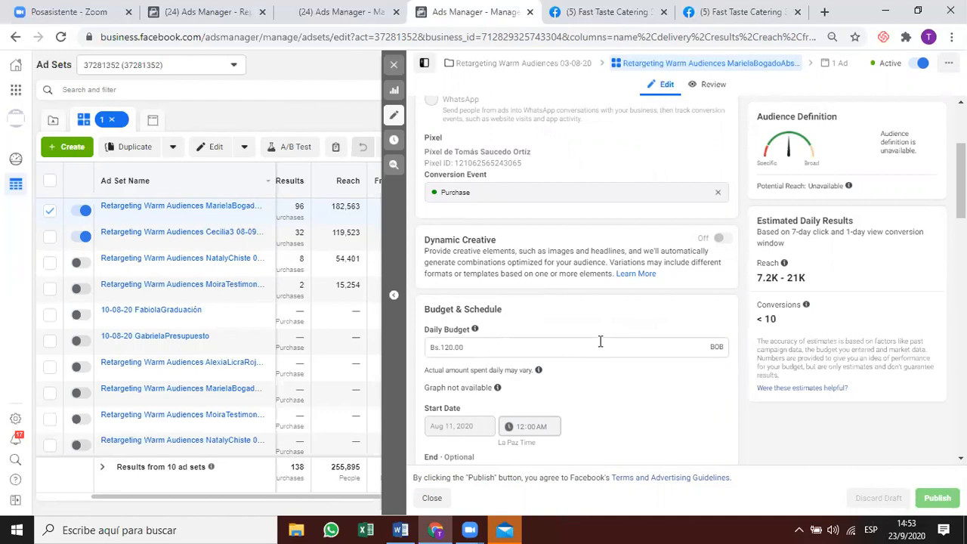
pyautogui.scroll(-1, 578, 357)
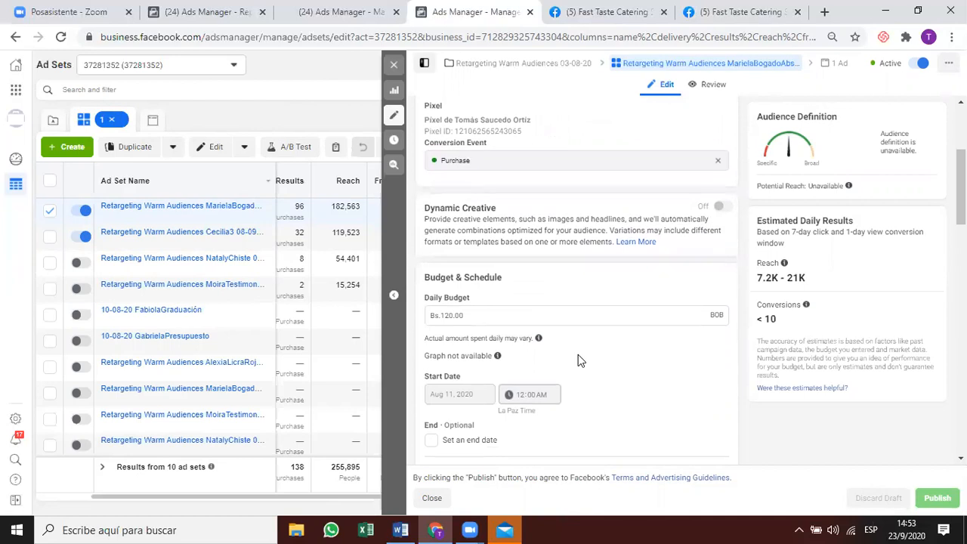
pyautogui.scroll(-3, 578, 355)
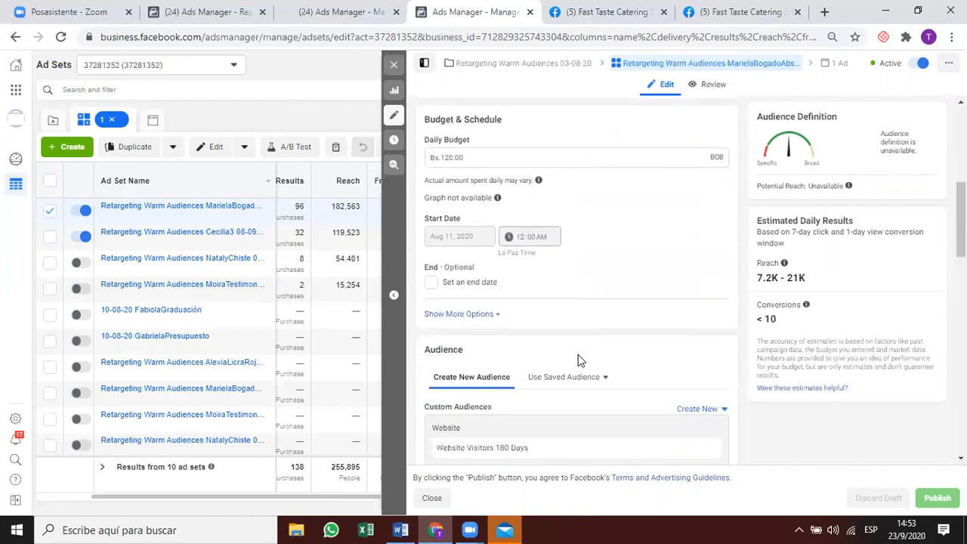
pyautogui.scroll(-2, 578, 359)
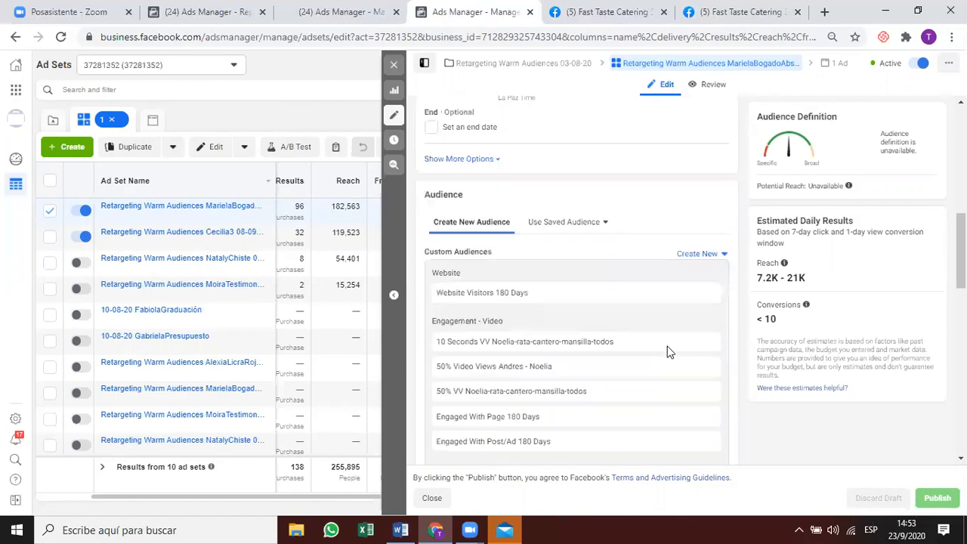
pyautogui.scroll(-4, 668, 350)
pyautogui.scroll(-4, 508, 386)
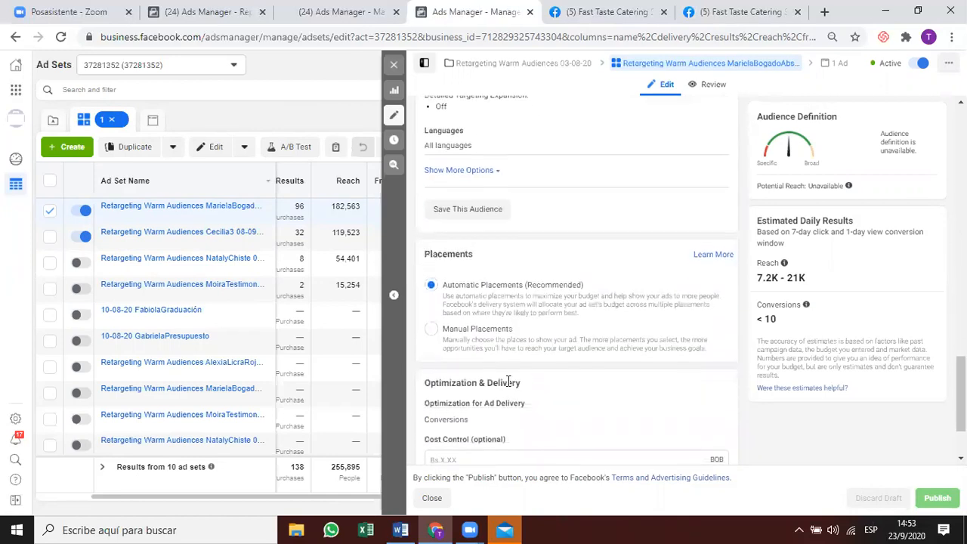
pyautogui.scroll(3, 508, 386)
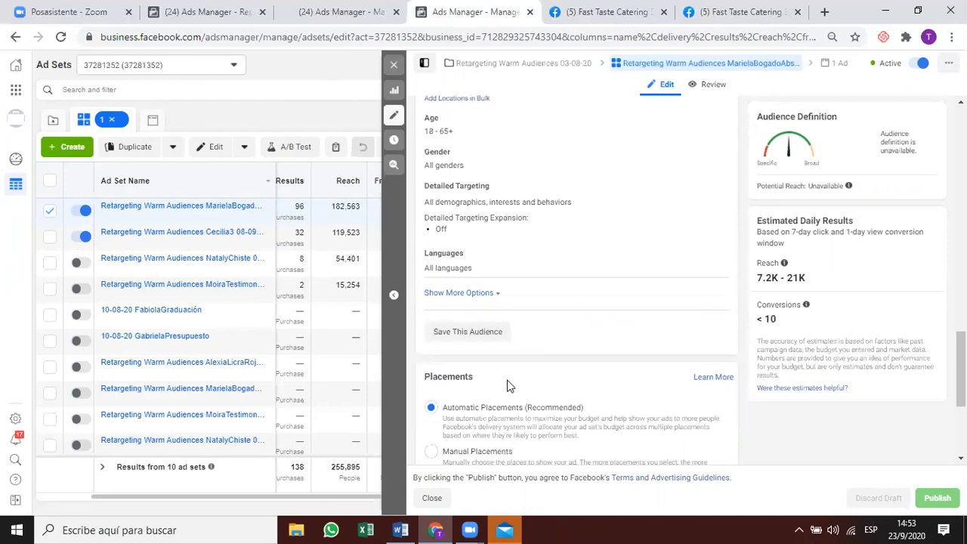
pyautogui.scroll(2, 508, 386)
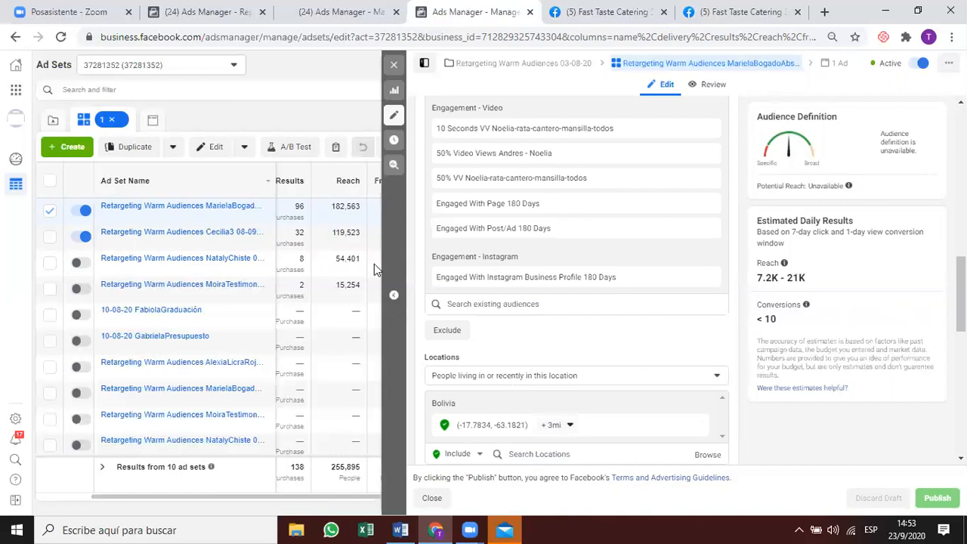
# Switch between the first and second active ad sets' settings to compare, then close the panel.
pyautogui.click(346, 235)
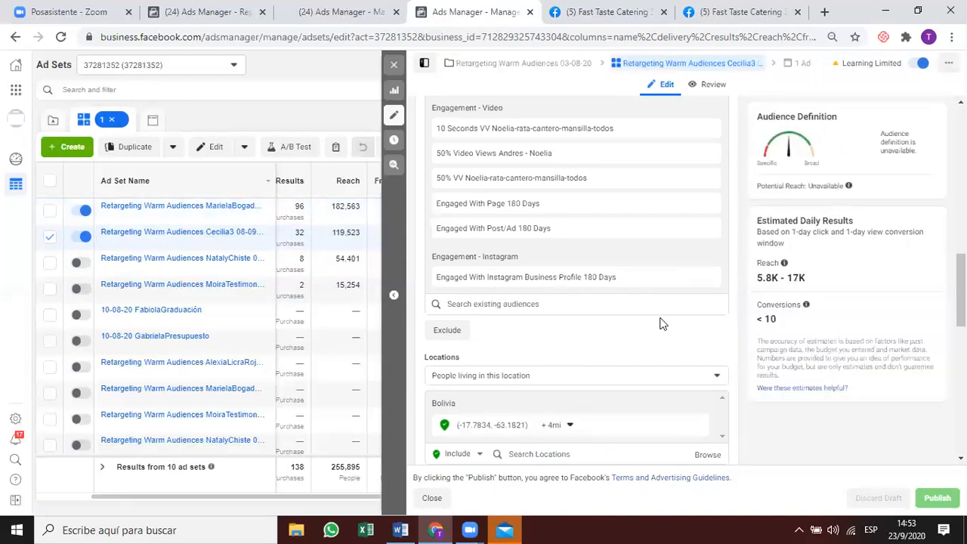
pyautogui.scroll(1, 632, 332)
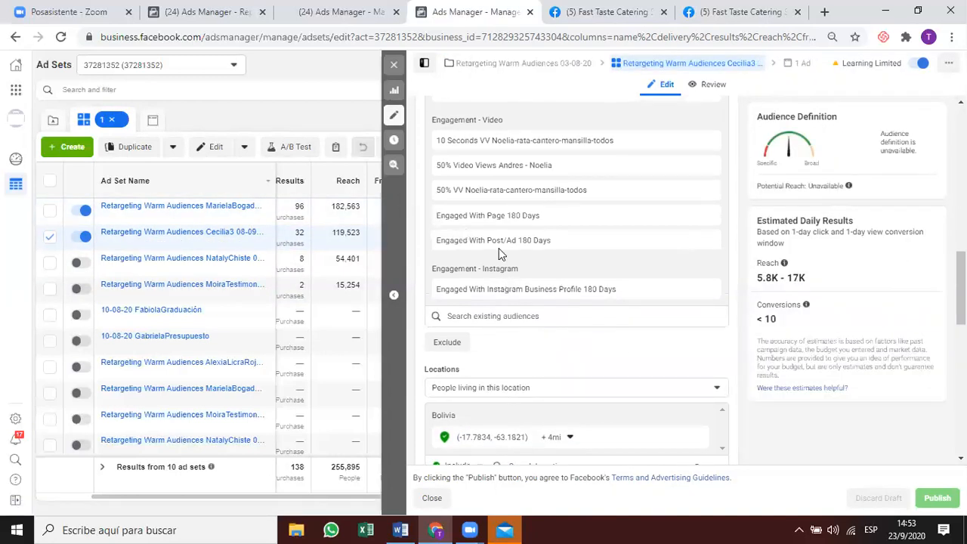
pyautogui.scroll(2, 499, 249)
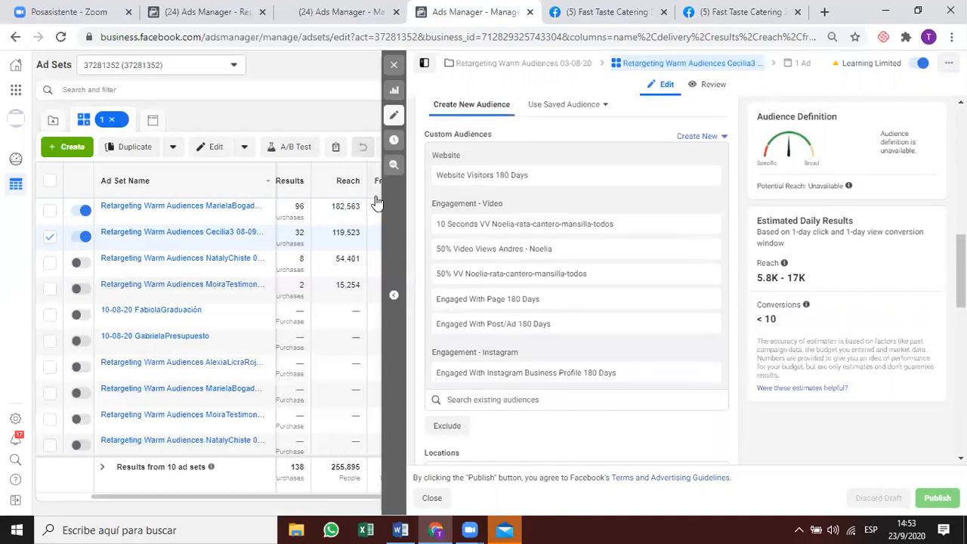
pyautogui.click(341, 219)
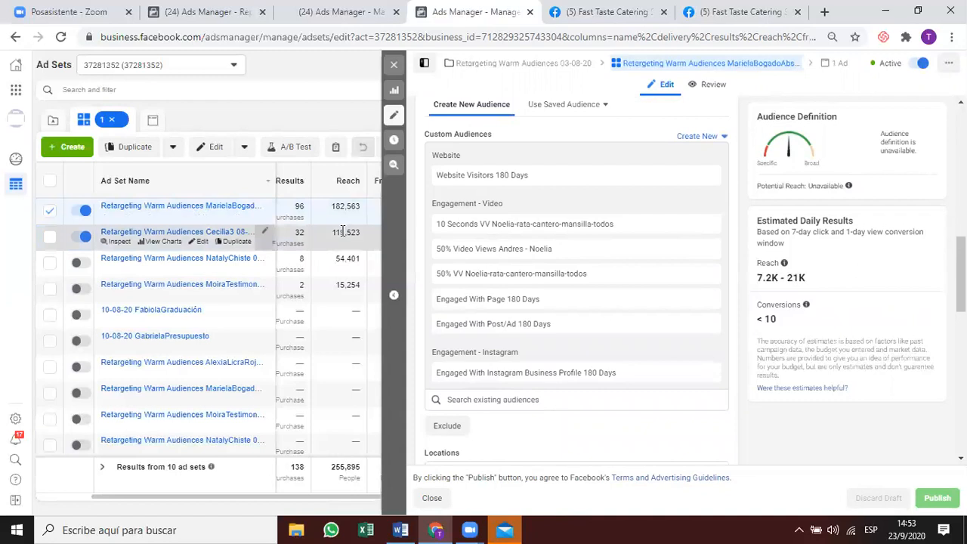
pyautogui.click(342, 232)
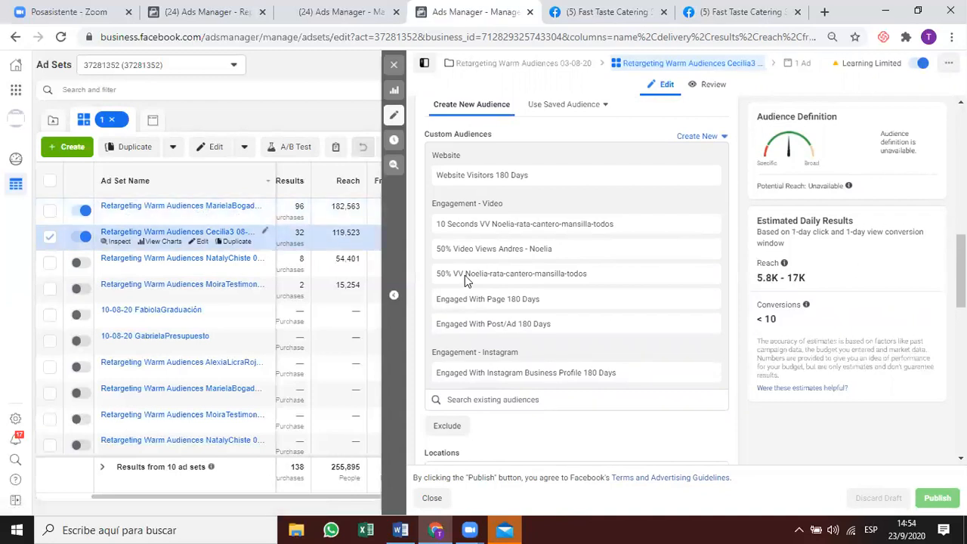
pyautogui.moveTo(465, 275)
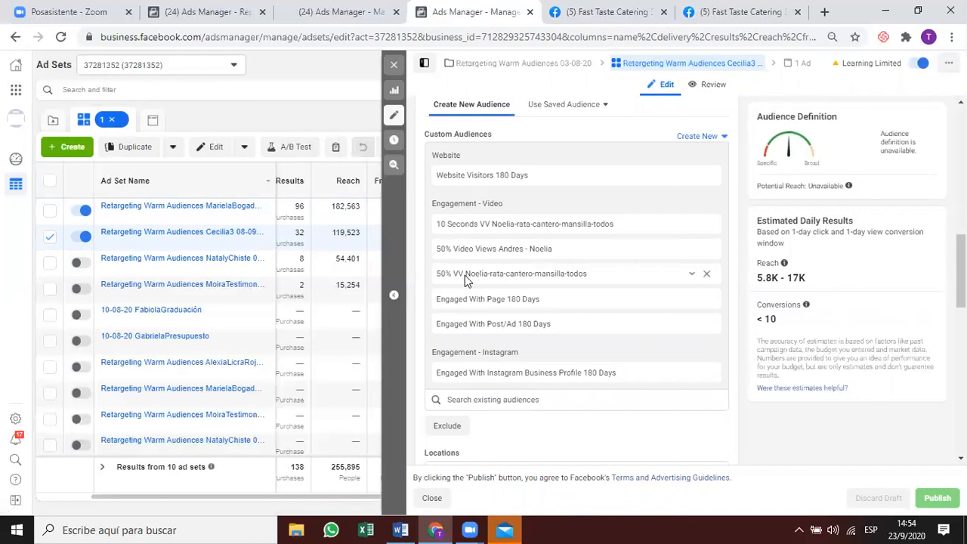
pyautogui.click(396, 67)
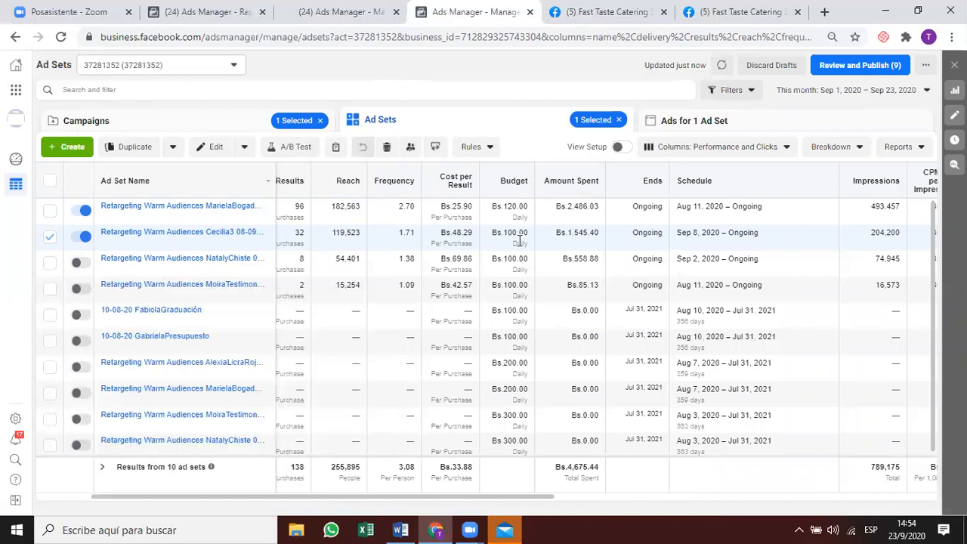
pyautogui.moveTo(519, 240)
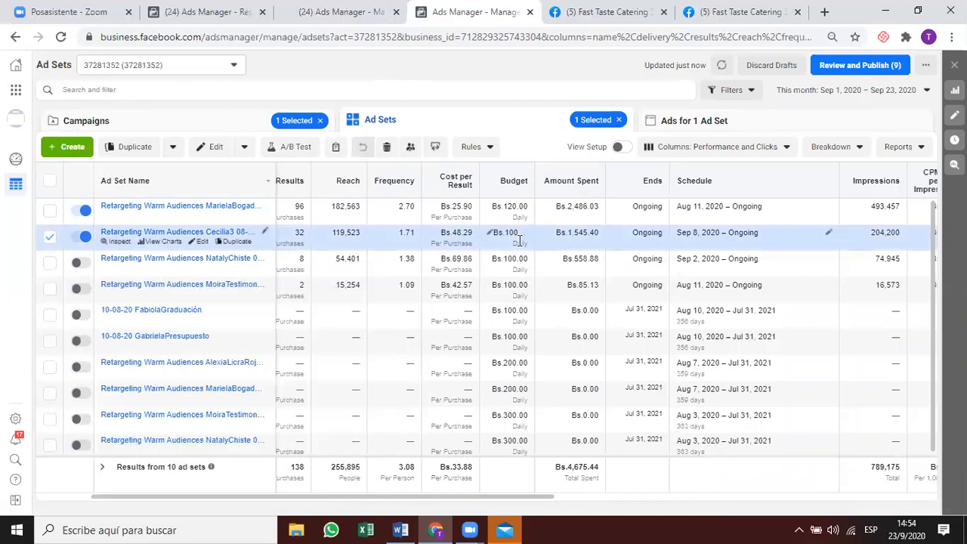
pyautogui.click(114, 242)
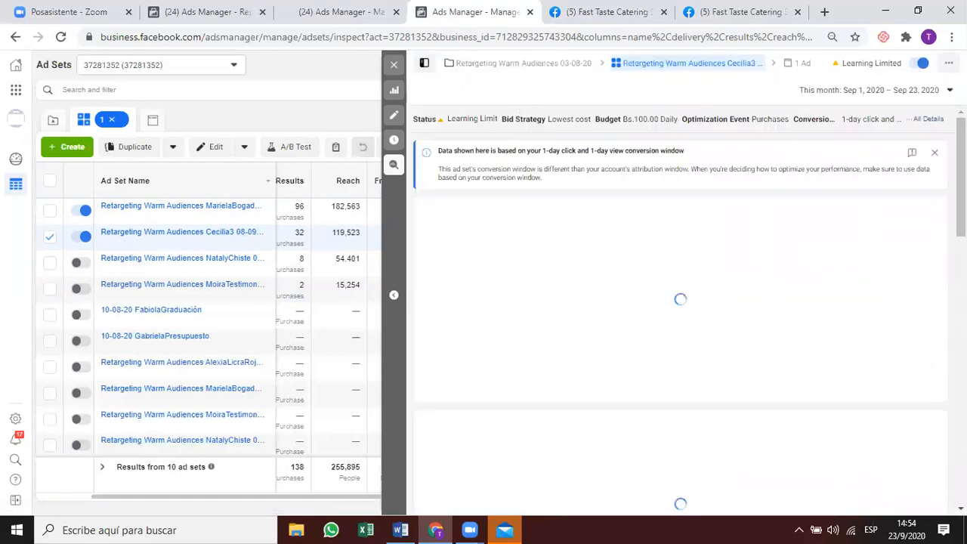
pyautogui.scroll(-3, 680, 302)
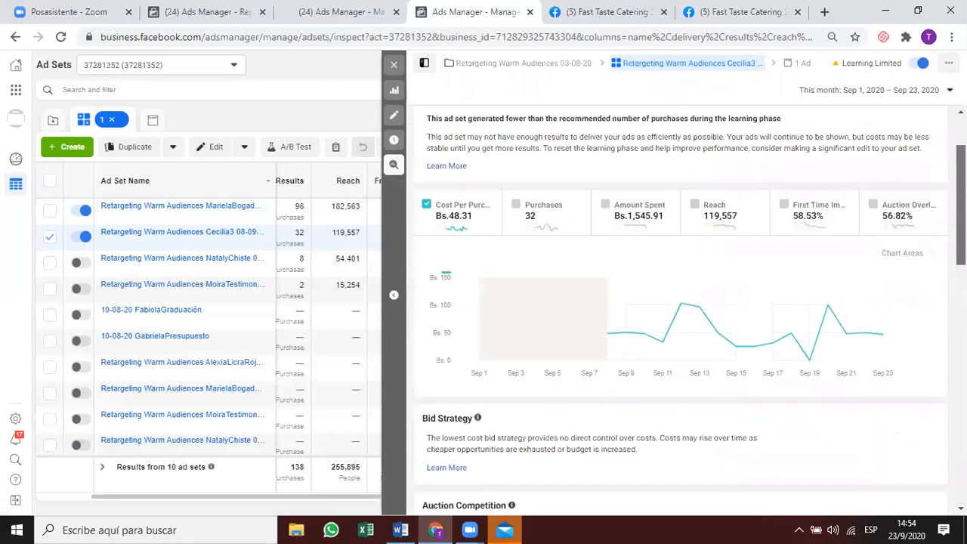
pyautogui.scroll(-1, 942, 352)
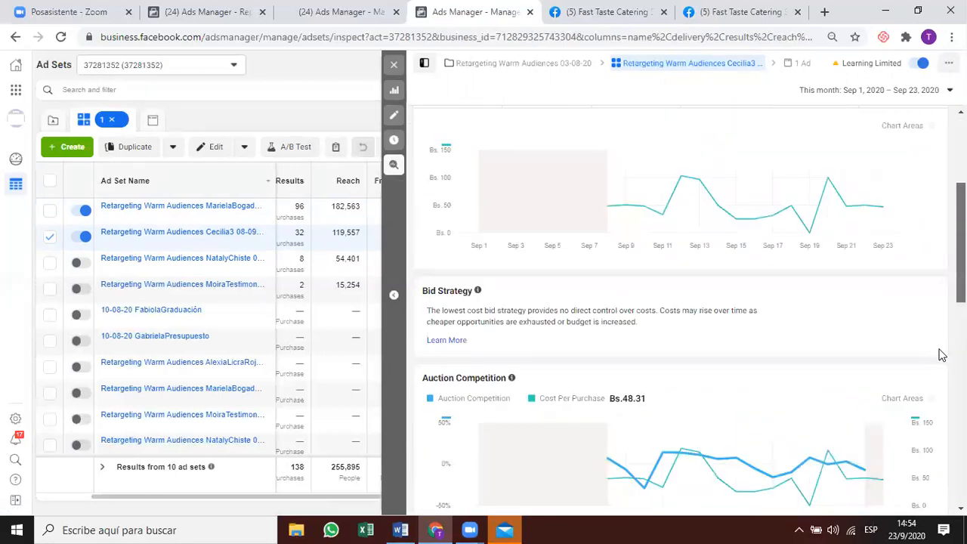
pyautogui.scroll(-2, 937, 374)
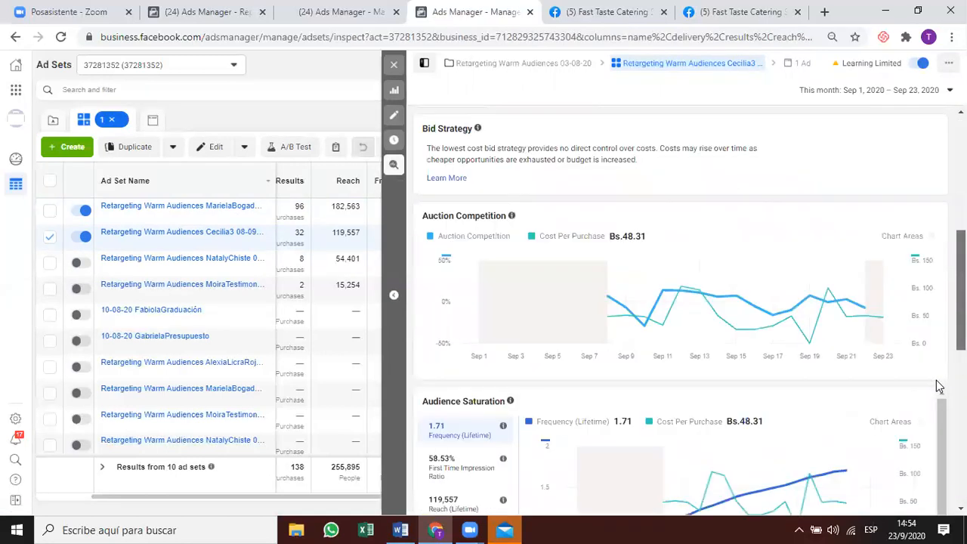
pyautogui.scroll(-2, 937, 386)
pyautogui.scroll(-2, 934, 445)
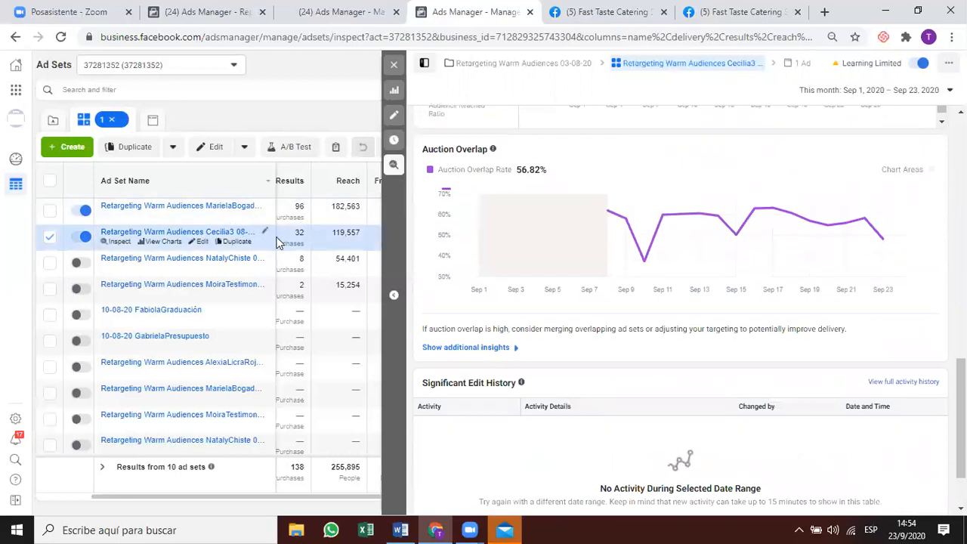
pyautogui.click(394, 92)
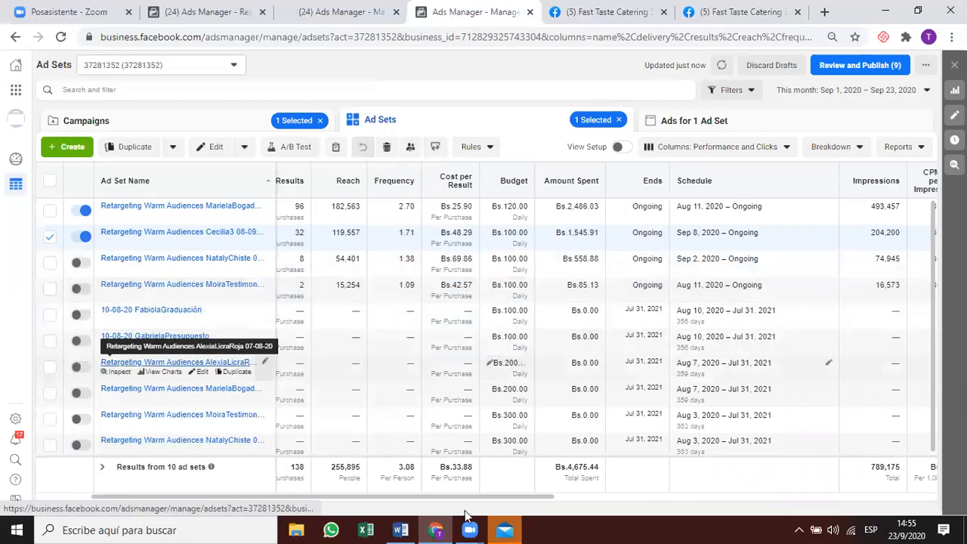
# Scroll the table left to Delivery and confirm duplicating the first retargeting ad set.
pyautogui.hscroll(-3, 488, 498)
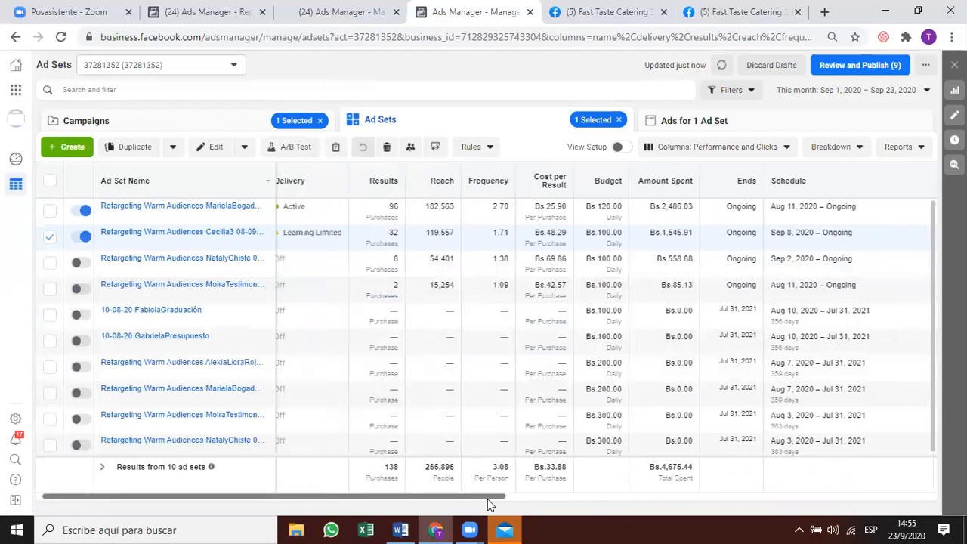
pyautogui.hscroll(-1, 487, 499)
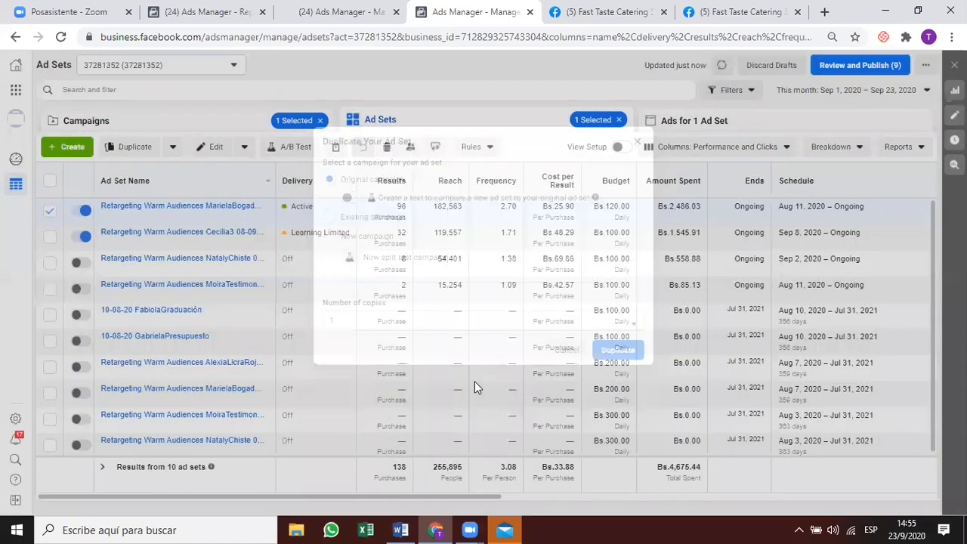
pyautogui.press('Return')
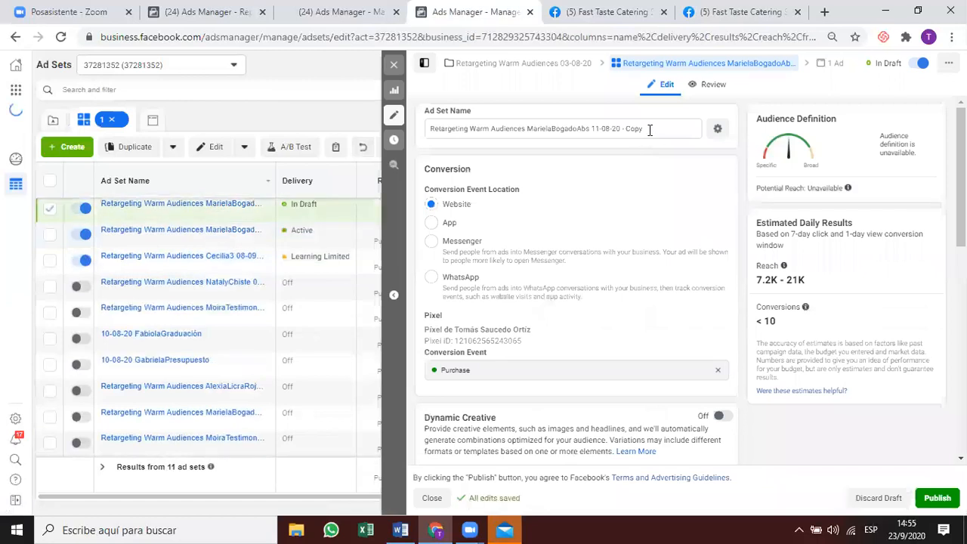
# Rename the draft copy to 'retargeting 4 miles' and select its Bs.120.00 daily budget value.
pyautogui.tripleClick(639, 129)
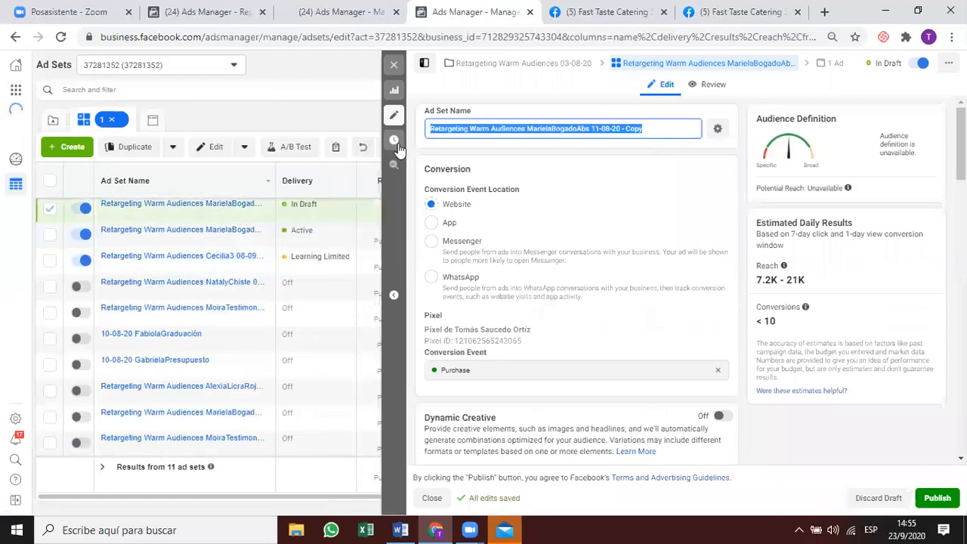
pyautogui.write('retargeting 4 miles')
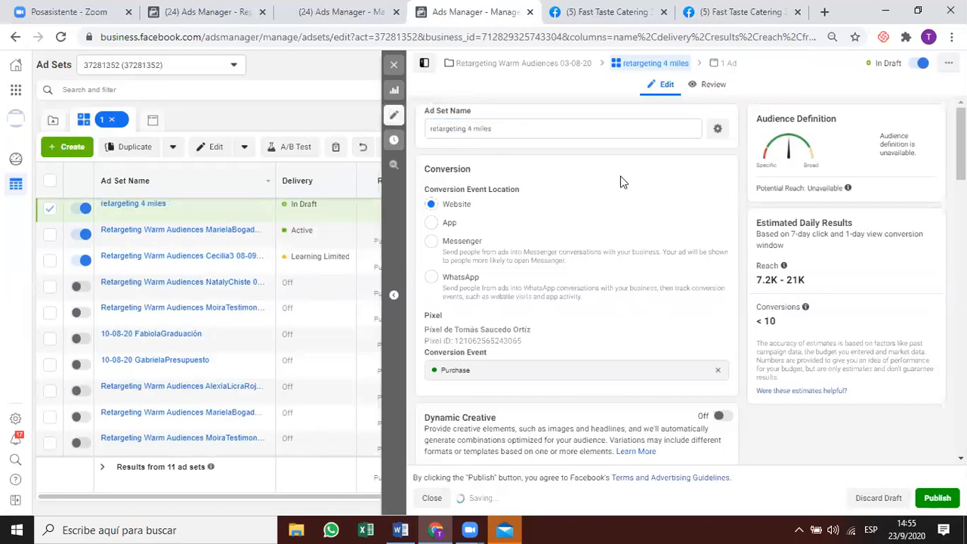
pyautogui.scroll(-3, 619, 181)
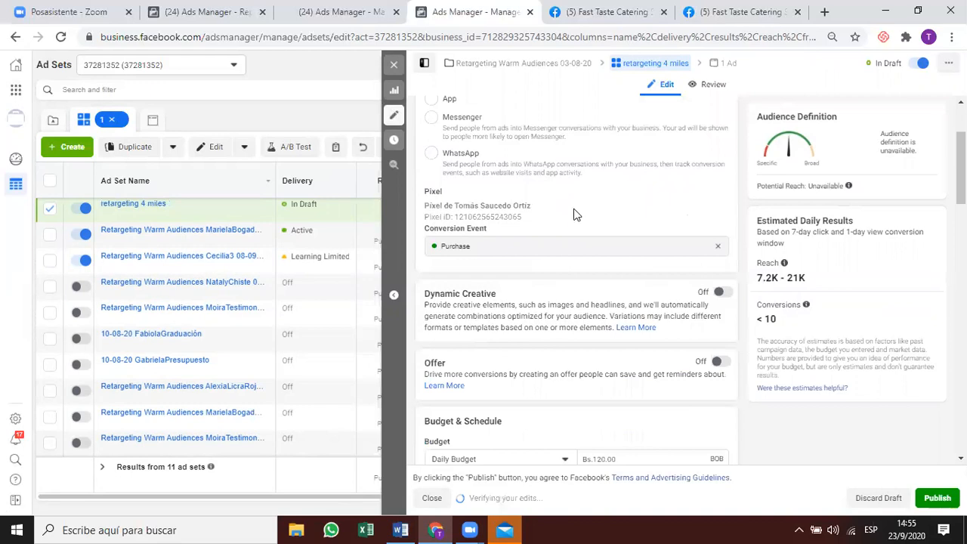
pyautogui.scroll(-5, 604, 200)
pyautogui.scroll(-2, 620, 162)
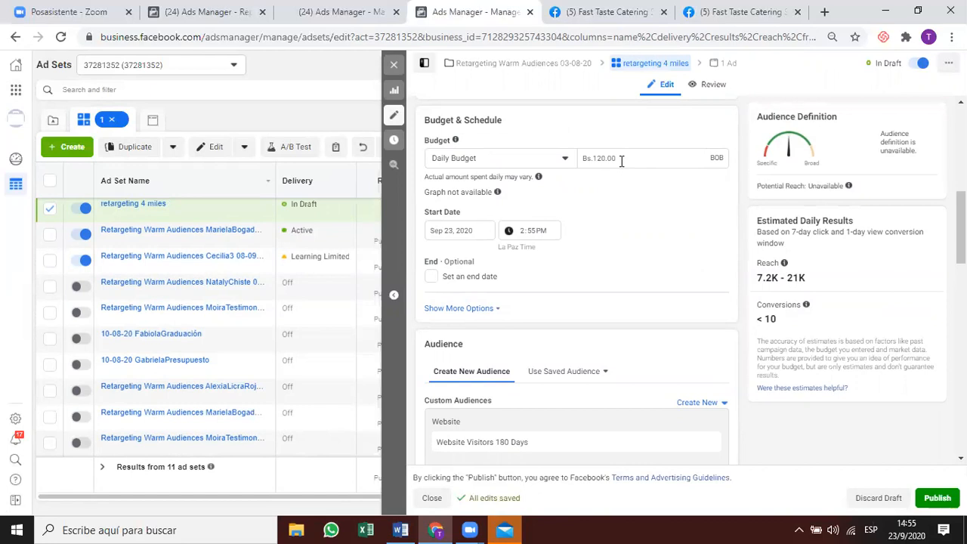
pyautogui.tripleClick(576, 160)
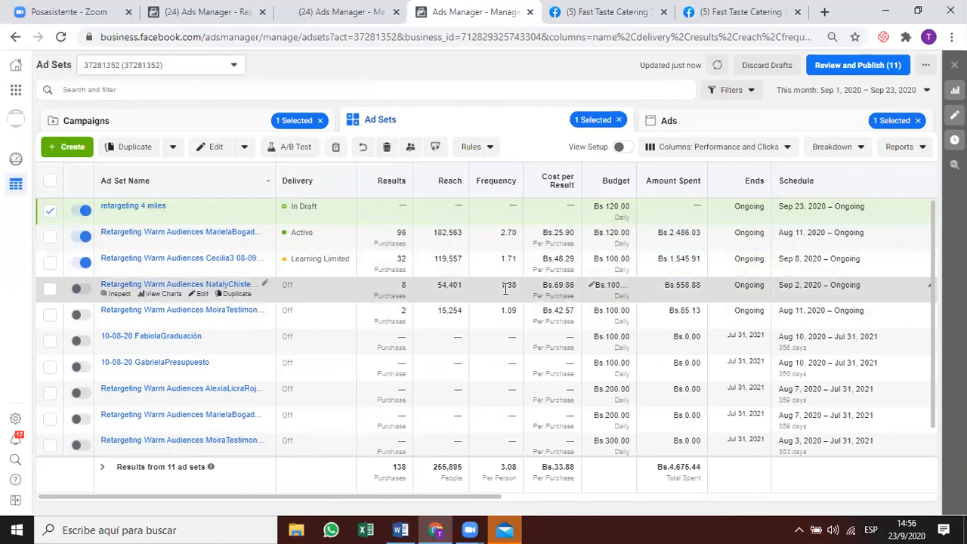
pyautogui.click(855, 91)
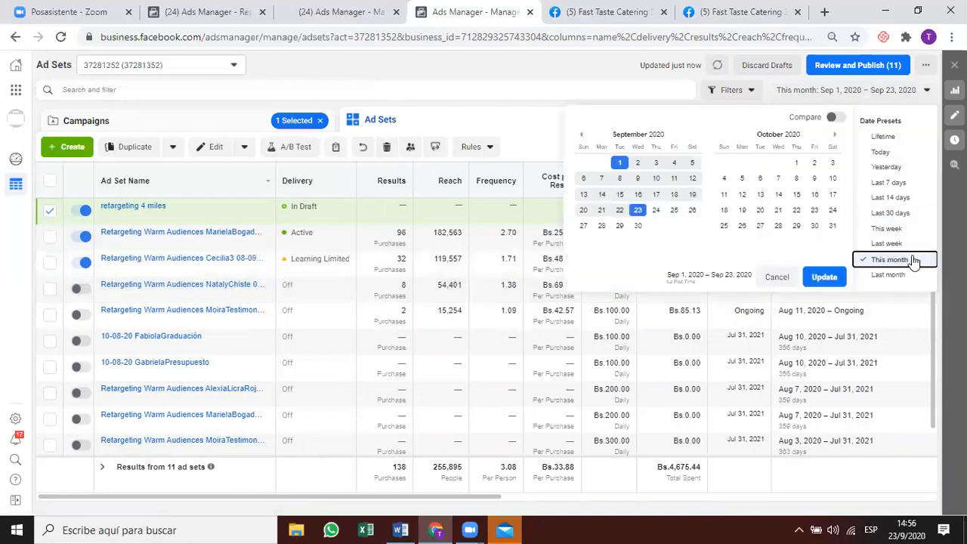
pyautogui.click(896, 276)
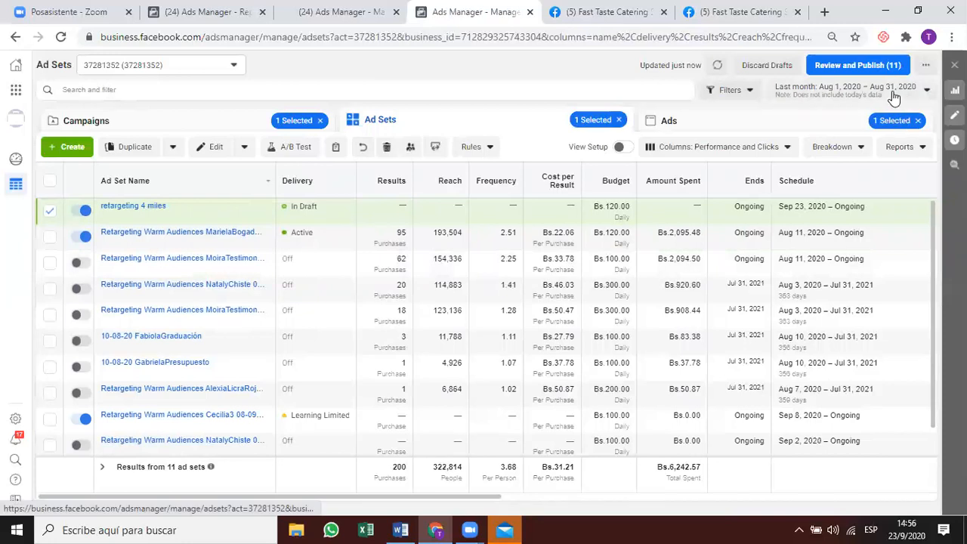
pyautogui.click(895, 93)
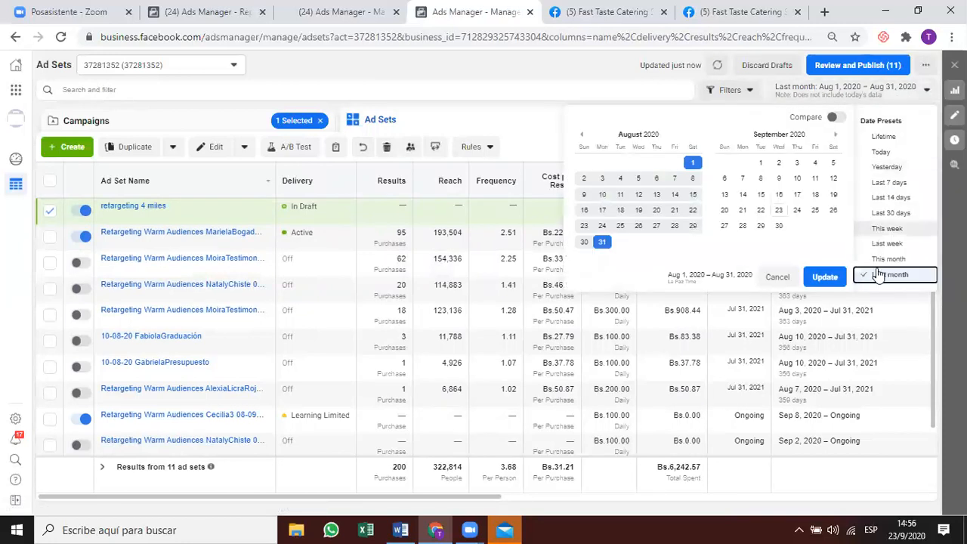
pyautogui.click(892, 260)
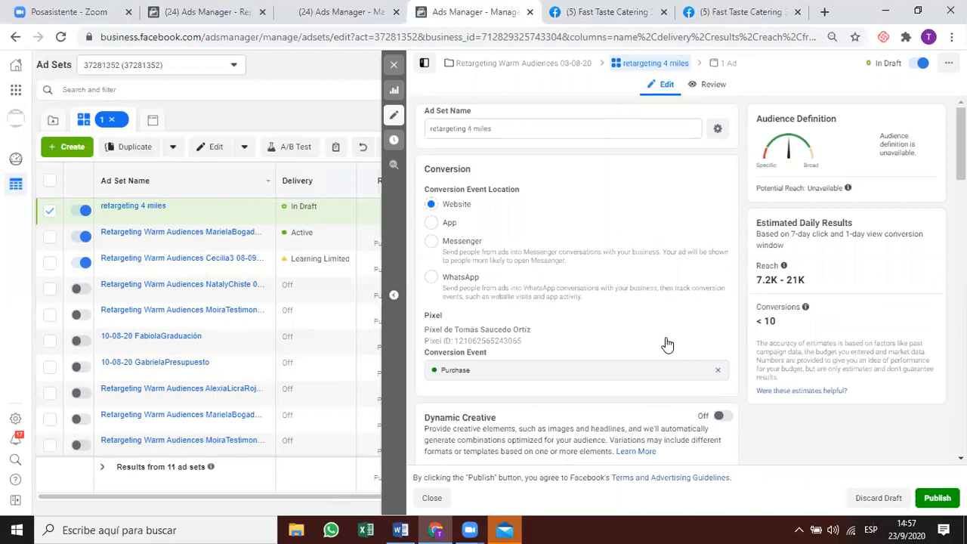
# Replace the Bs.120.00 daily budget of retargeting 4 miles with Bs.450.00.
pyautogui.scroll(-4, 575, 302)
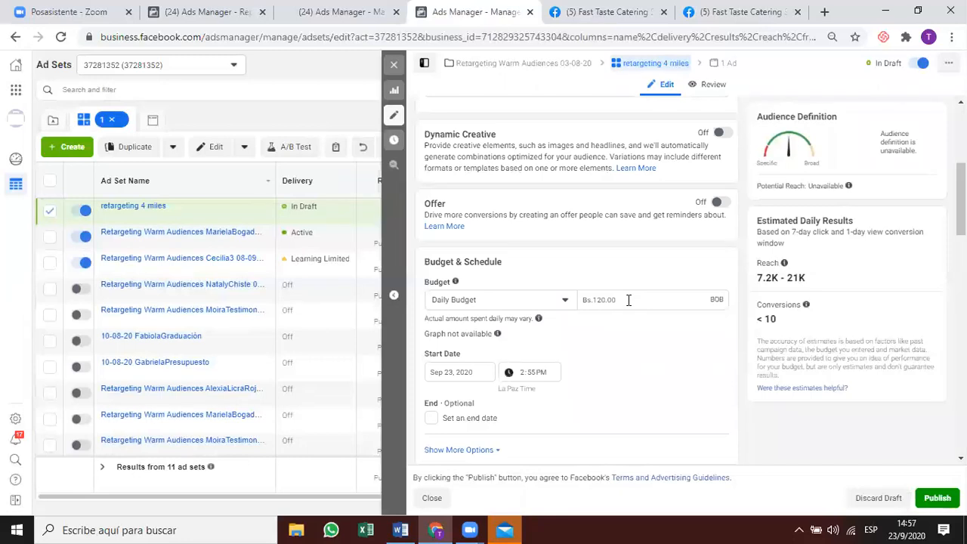
pyautogui.moveTo(629, 300); pyautogui.dragTo(579, 303)
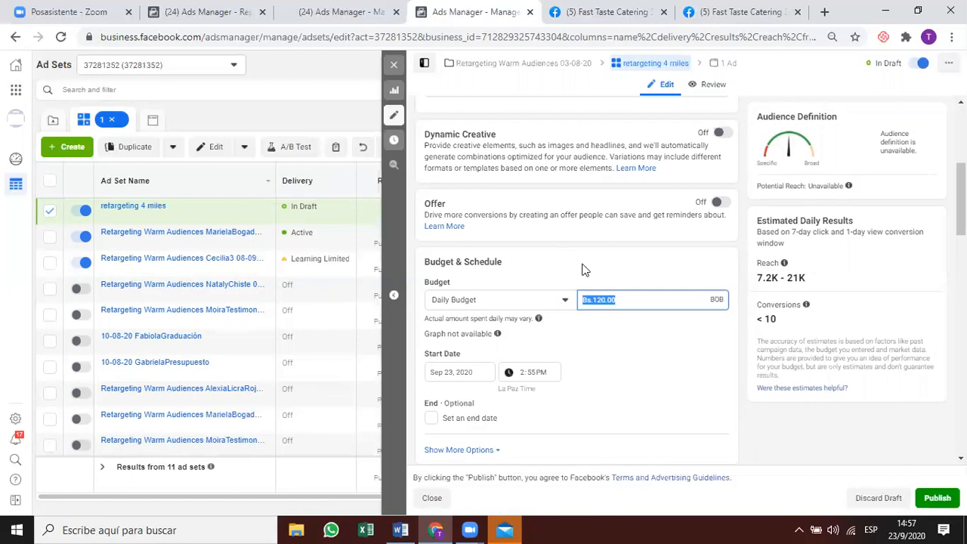
pyautogui.write('450')
pyautogui.click(582, 270)
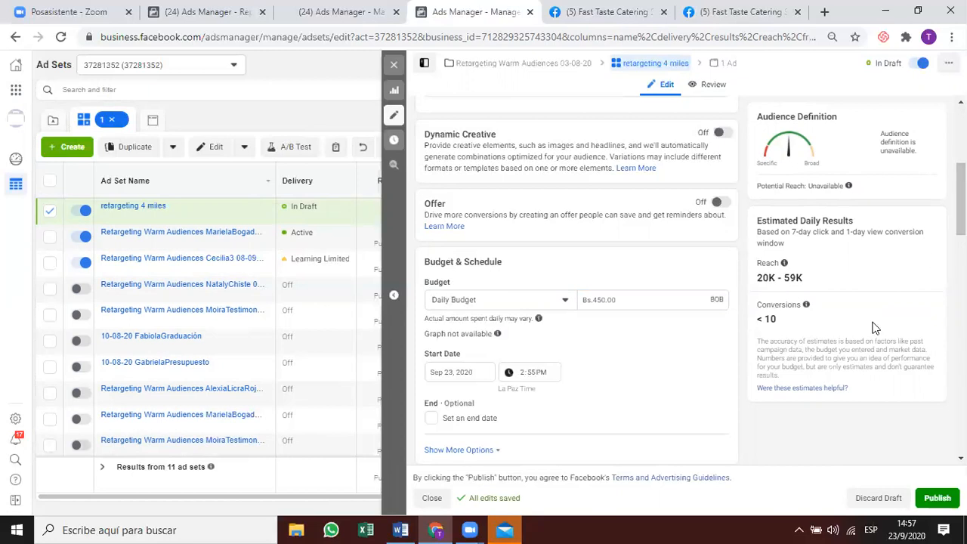
pyautogui.scroll(-2, 874, 326)
pyautogui.scroll(3, 874, 326)
pyautogui.scroll(1, 578, 287)
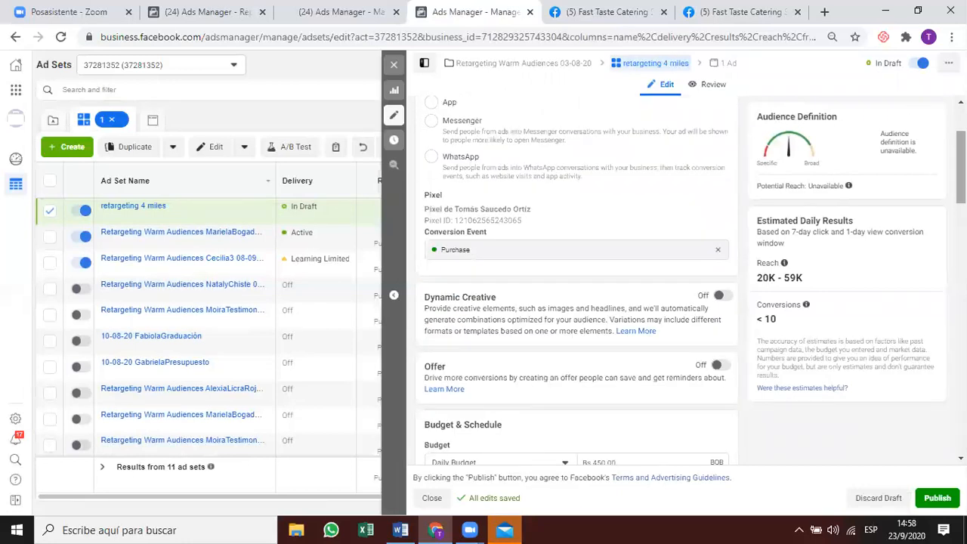
pyautogui.scroll(-3, 578, 287)
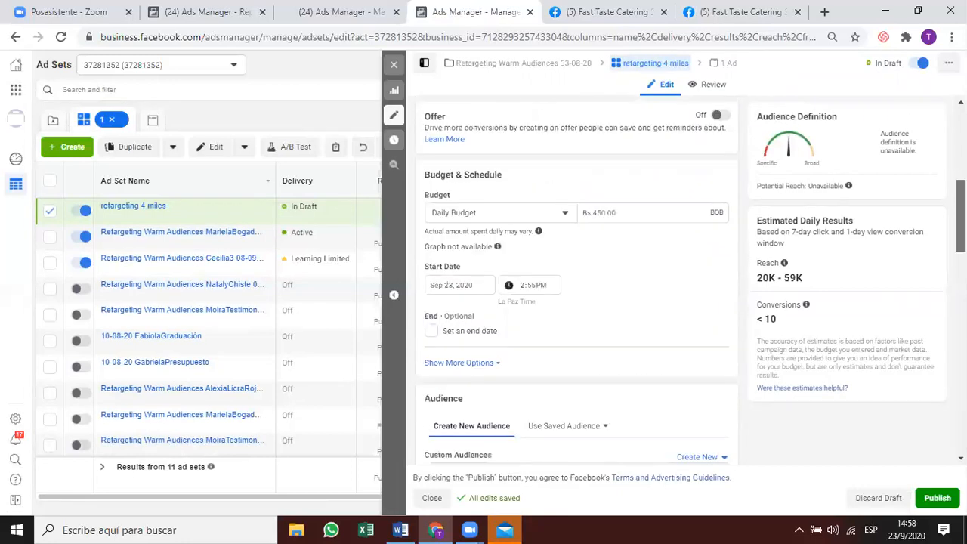
pyautogui.scroll(-2, 578, 288)
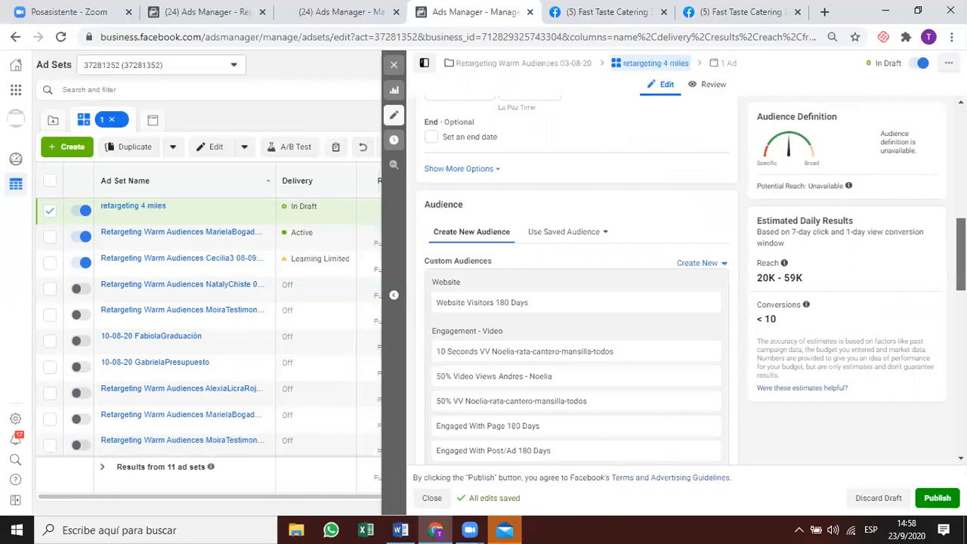
pyautogui.scroll(-1, 578, 288)
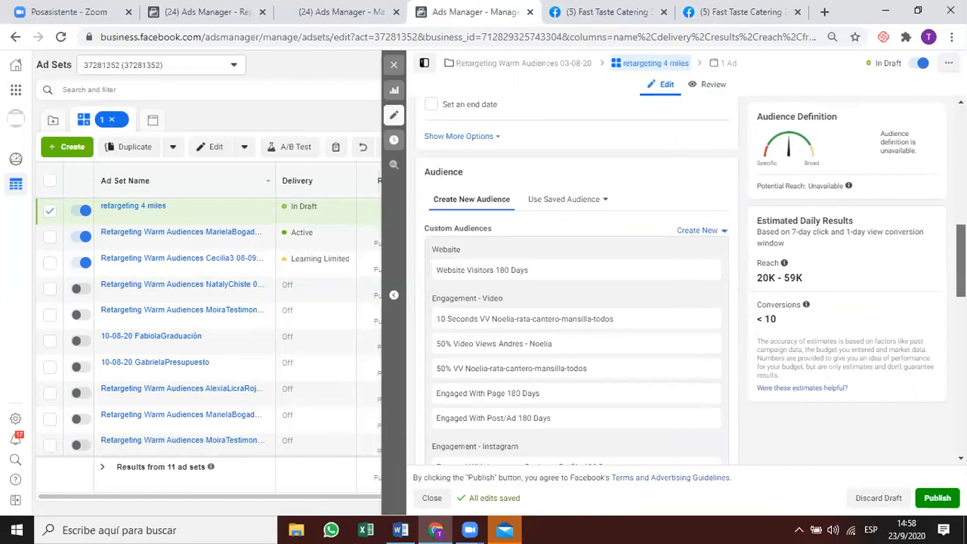
pyautogui.scroll(4, 521, 393)
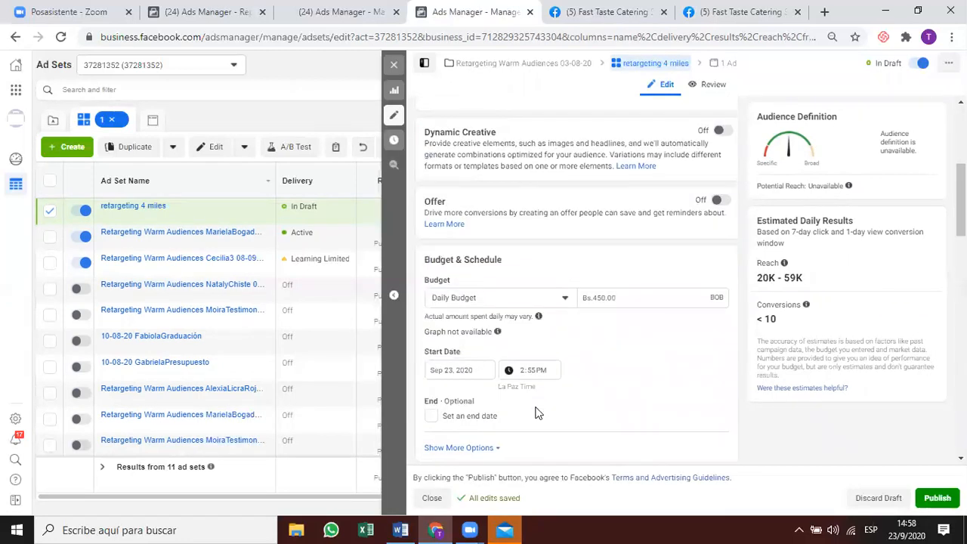
pyautogui.scroll(-3, 536, 412)
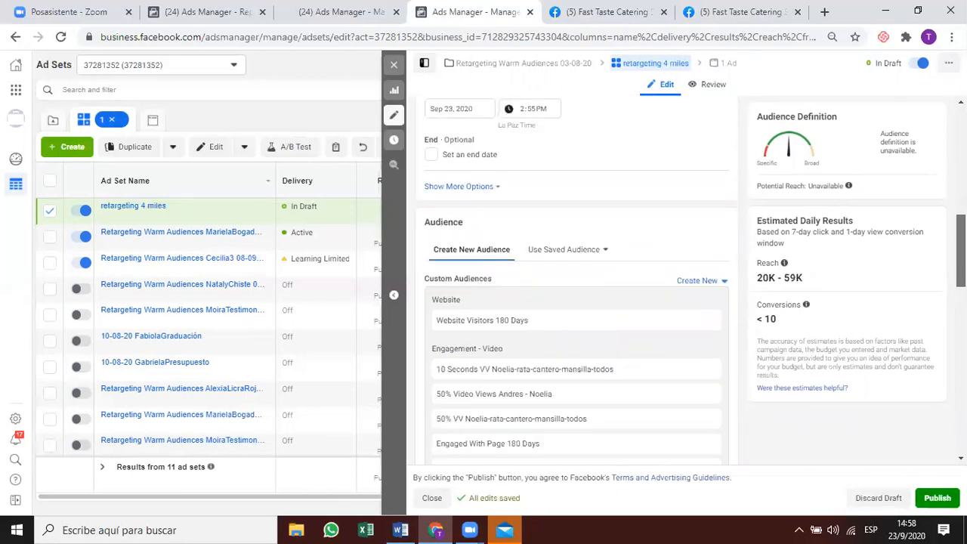
pyautogui.scroll(-2, 922, 313)
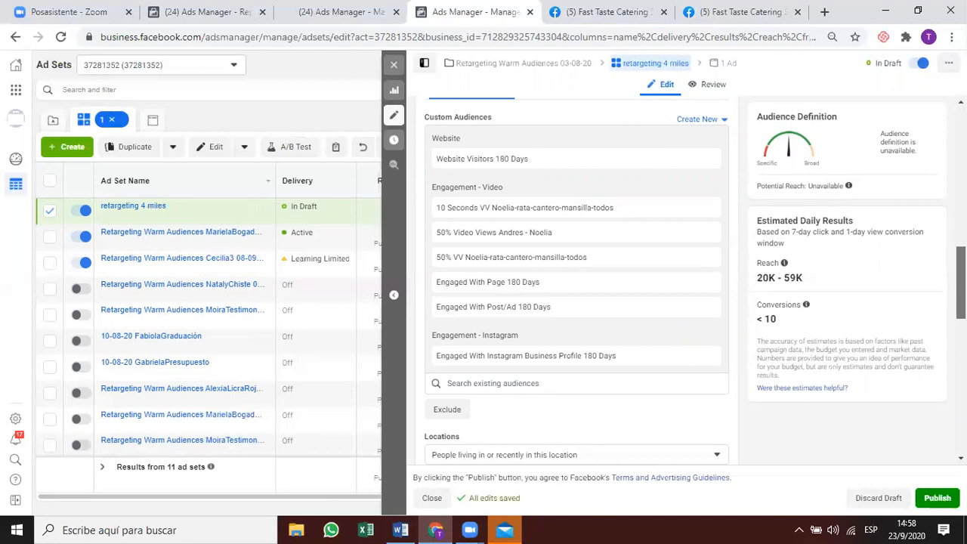
# Search existing audiences for 'purchases', then clear the search without adding an audience.
pyautogui.click(564, 389)
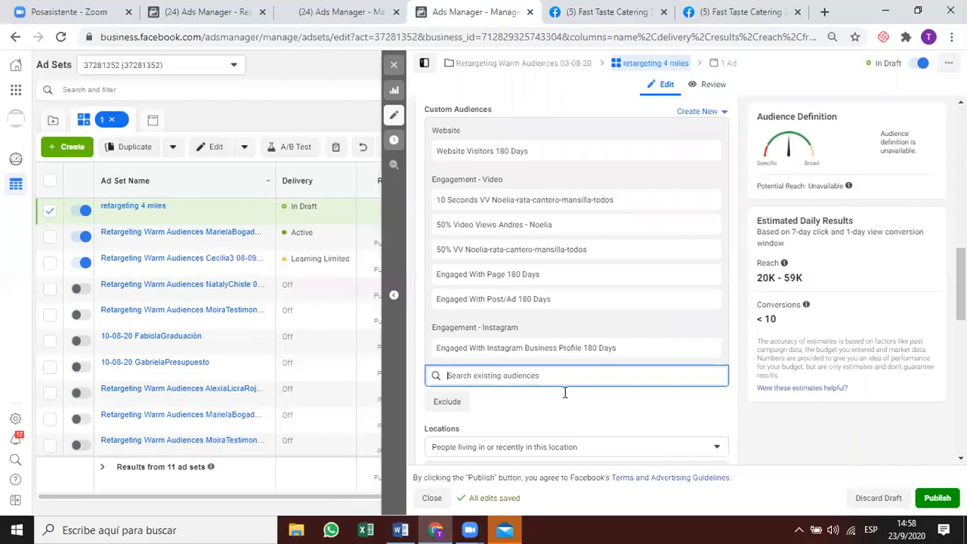
pyautogui.write('purchases')
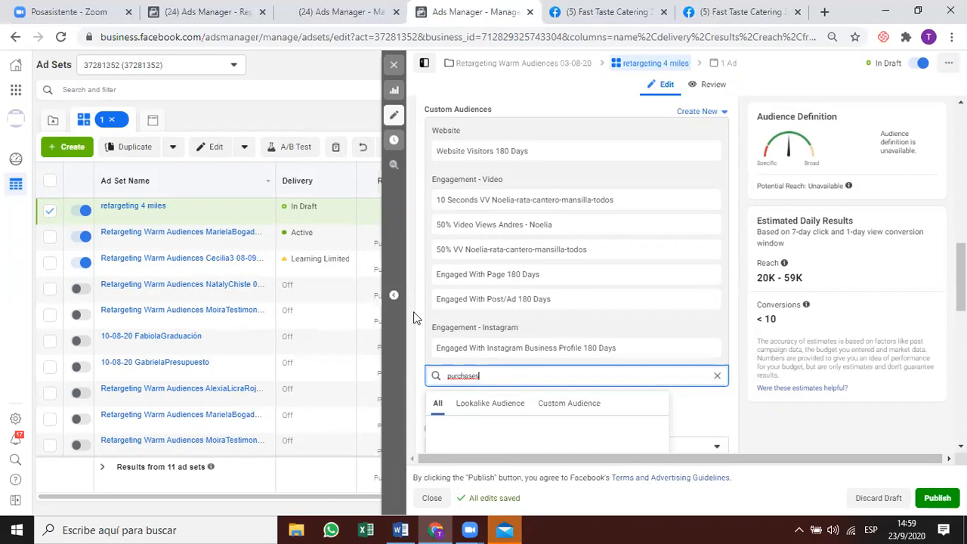
pyautogui.doubleClick(445, 368)
pyautogui.press('BackSpace')
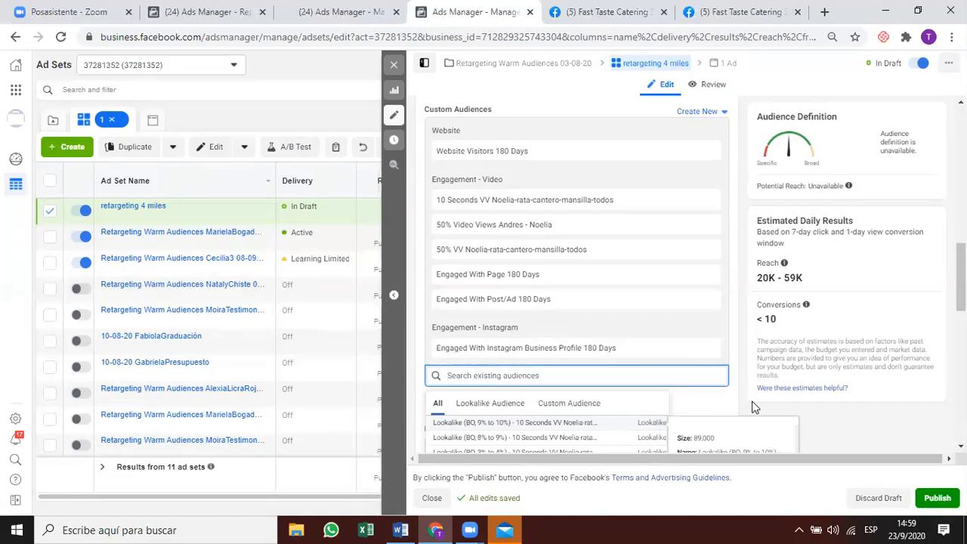
pyautogui.scroll(-1, 753, 406)
pyautogui.click(834, 340)
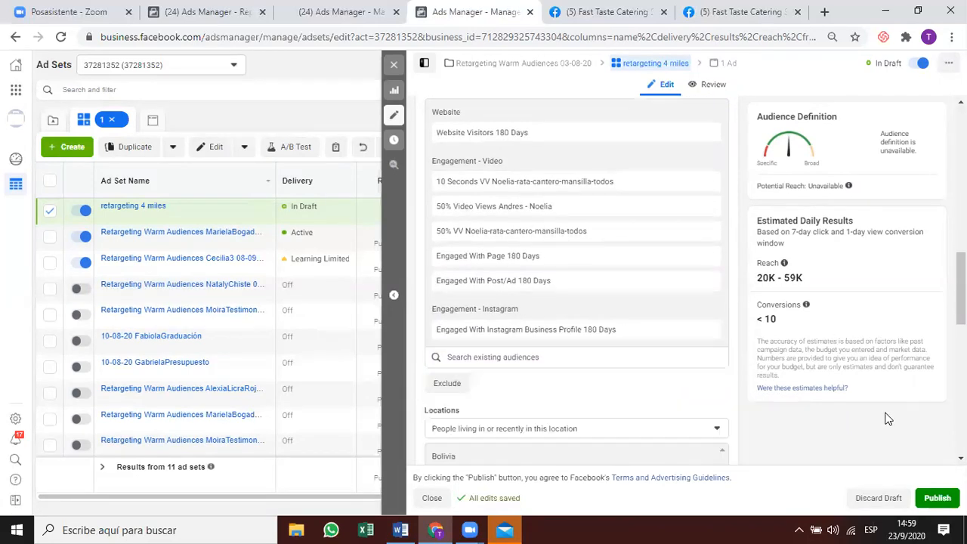
# Open the Bolivia location pin's radius setting and close it, keeping 3 mi.
pyautogui.scroll(-1, 848, 406)
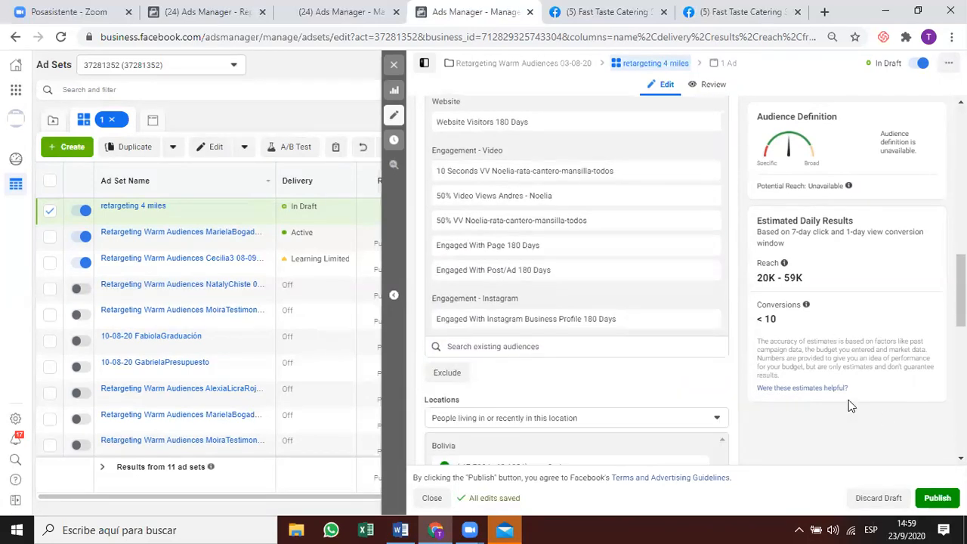
pyautogui.scroll(-1, 849, 404)
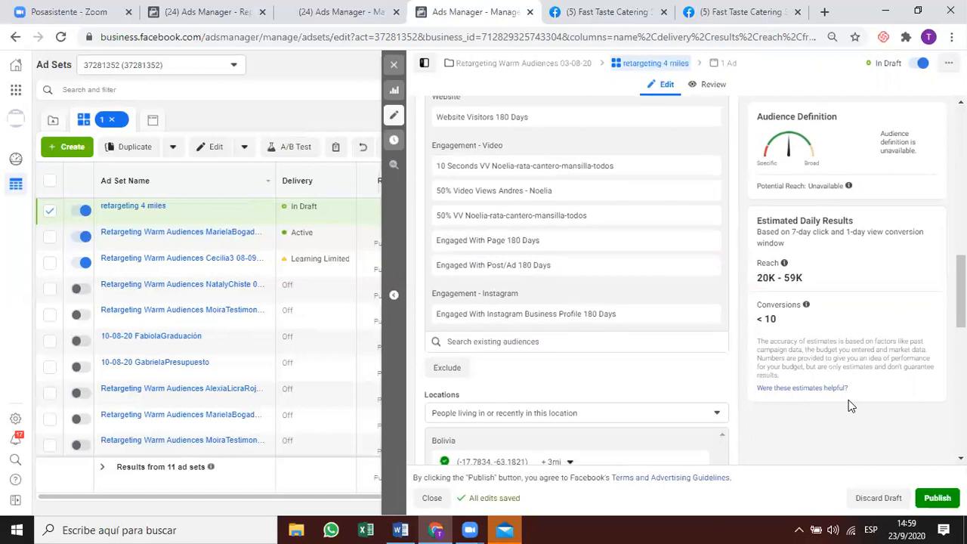
pyautogui.scroll(-2, 846, 404)
pyautogui.scroll(-2, 841, 397)
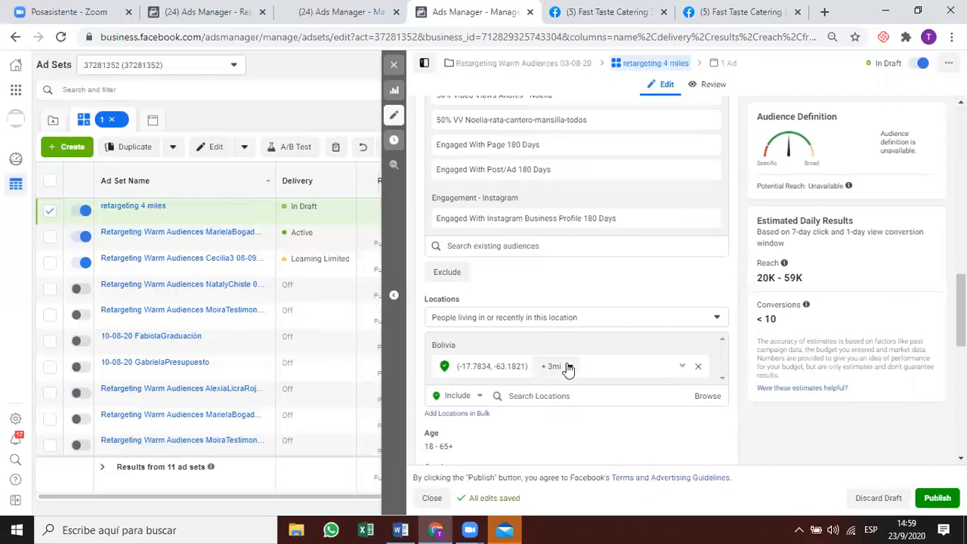
pyautogui.click(569, 367)
pyautogui.click(597, 405)
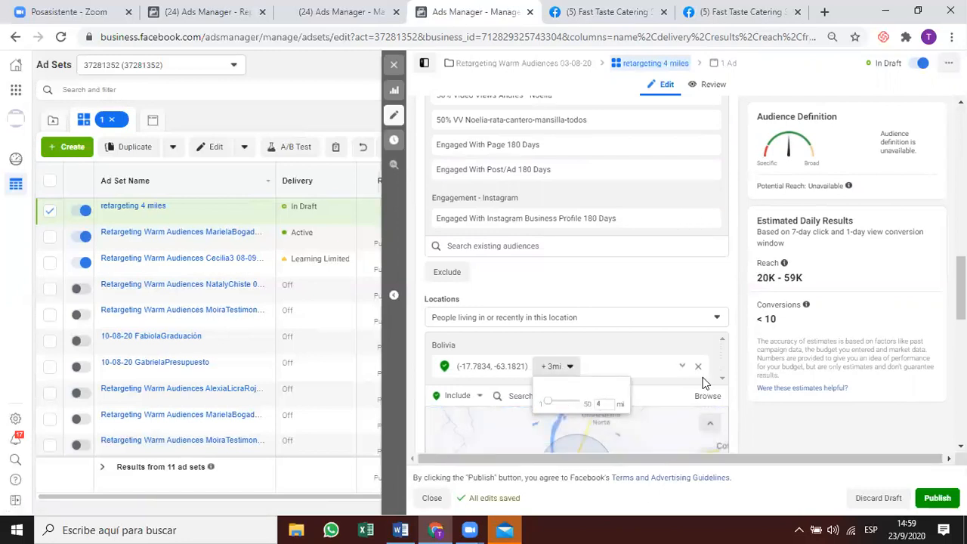
pyautogui.click(852, 386)
pyautogui.scroll(-2, 845, 424)
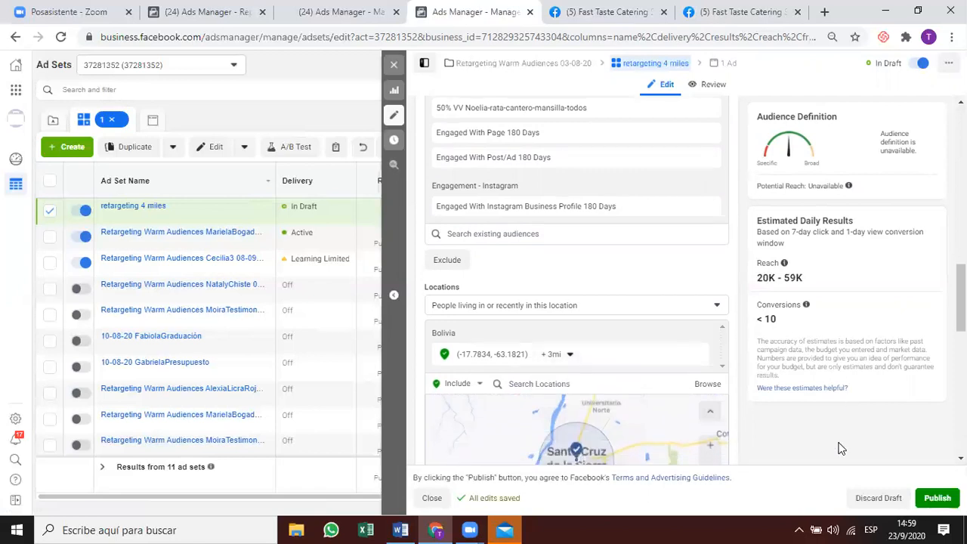
pyautogui.scroll(-8, 841, 449)
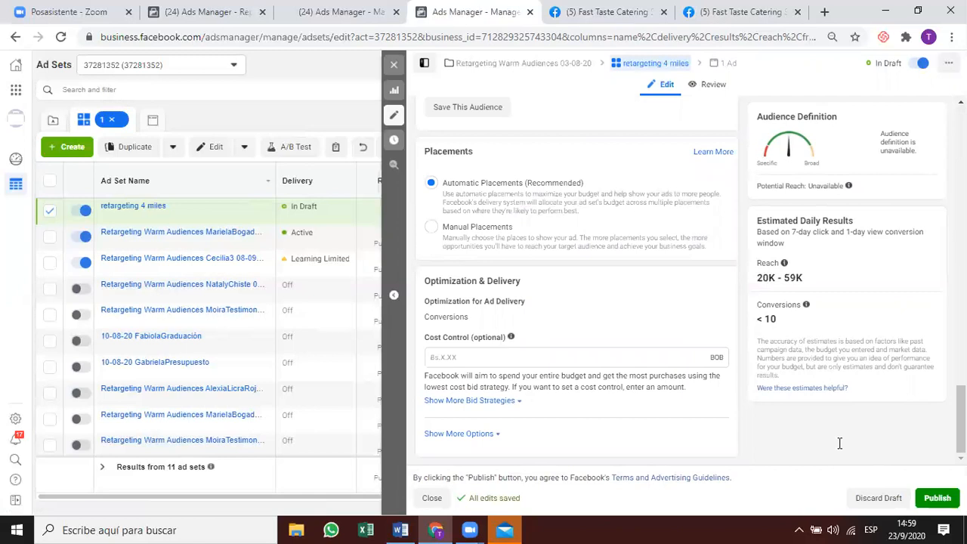
# Expand the bid strategy and delivery options and unlock the Conversion Window setting.
pyautogui.click(505, 403)
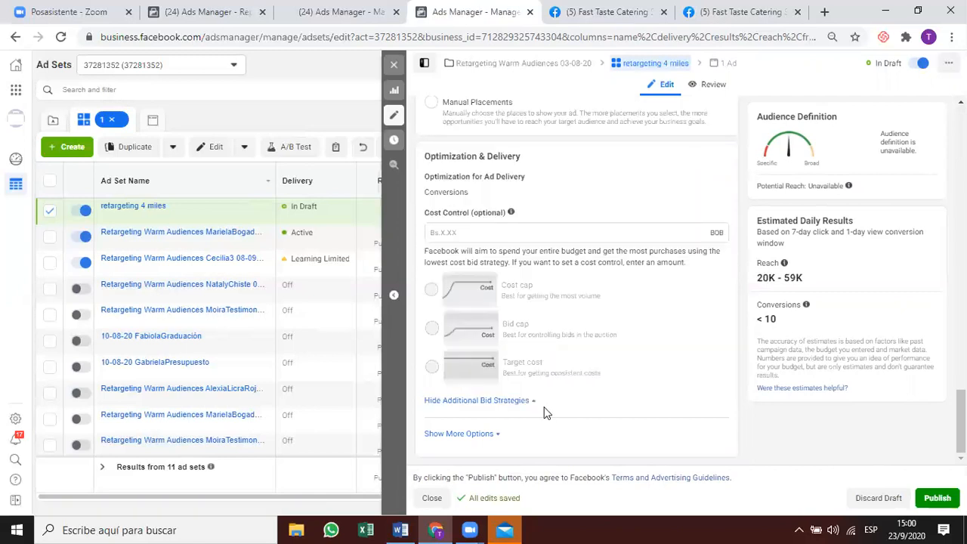
pyautogui.click(472, 434)
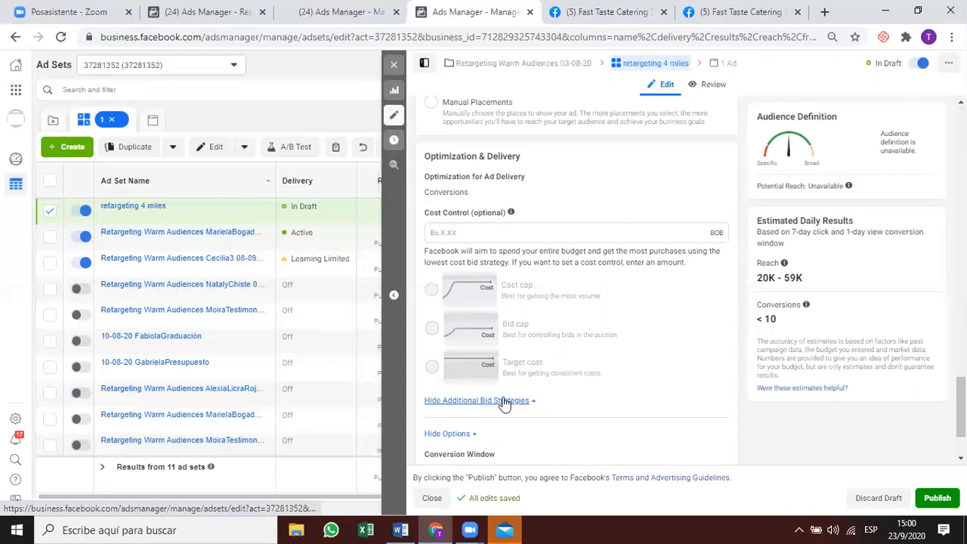
pyautogui.scroll(-1, 506, 403)
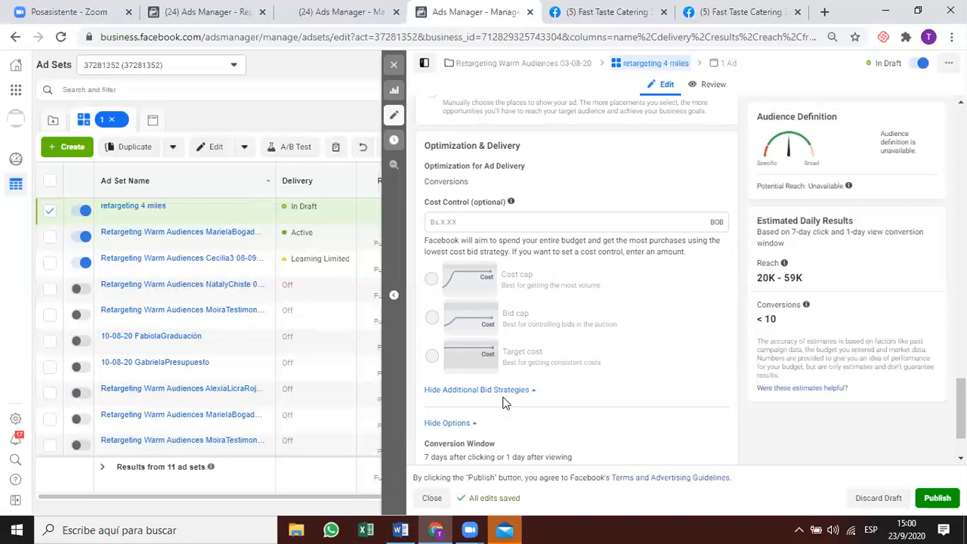
pyautogui.scroll(-1, 506, 403)
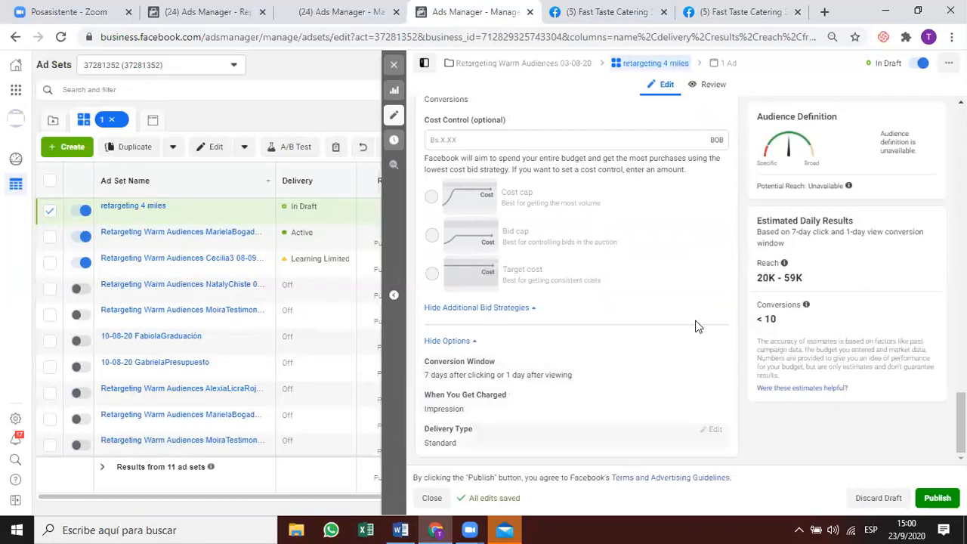
pyautogui.click(715, 364)
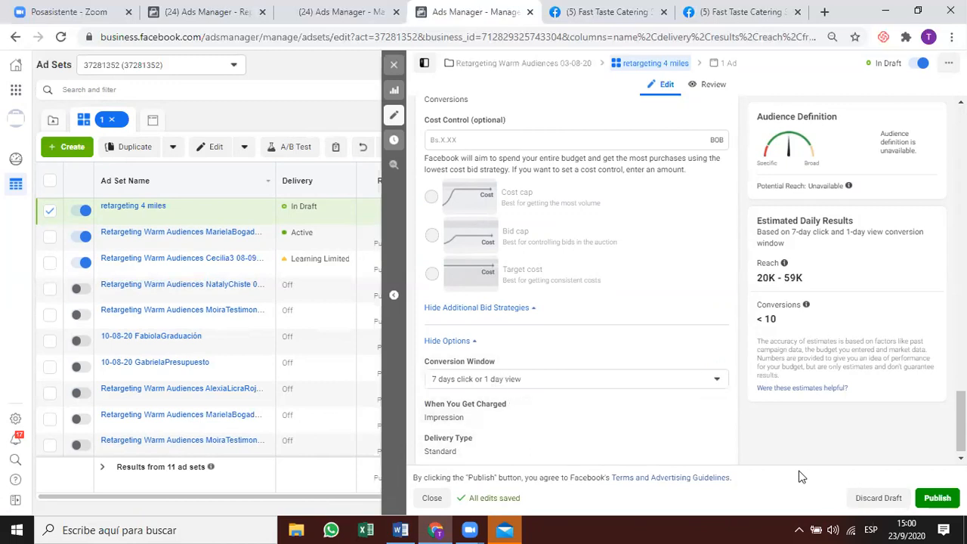
# Change the conversion window from 7-day click or 1-day view to 7 days click.
pyautogui.click(596, 382)
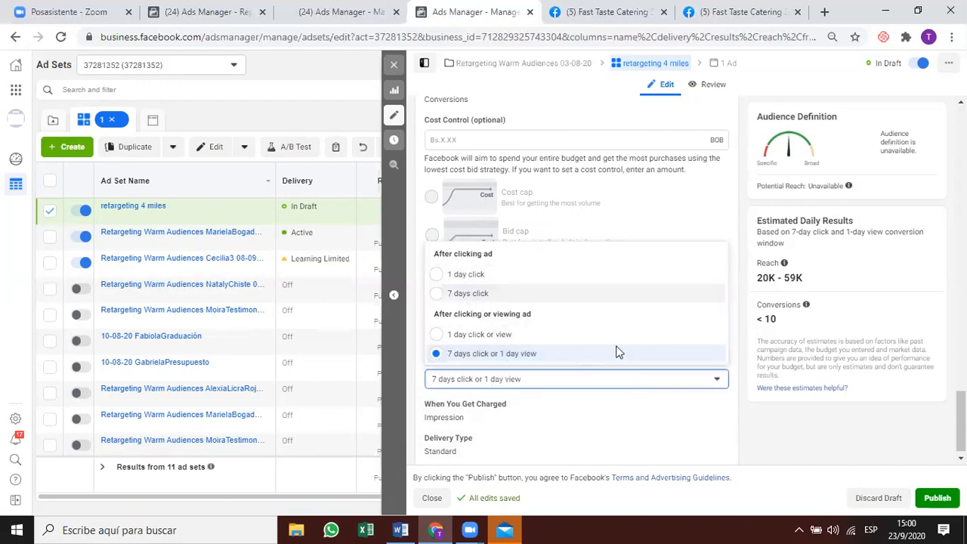
pyautogui.click(640, 296)
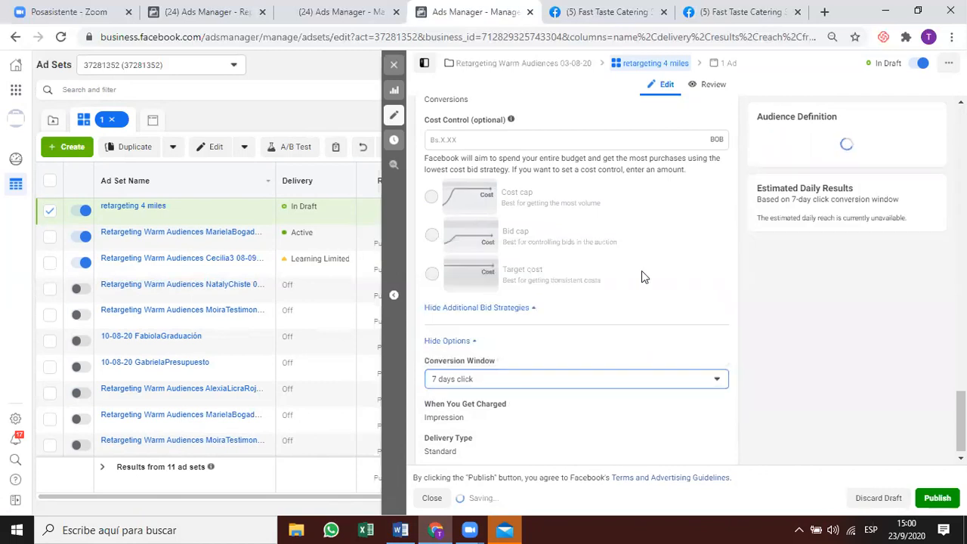
pyautogui.scroll(4, 641, 312)
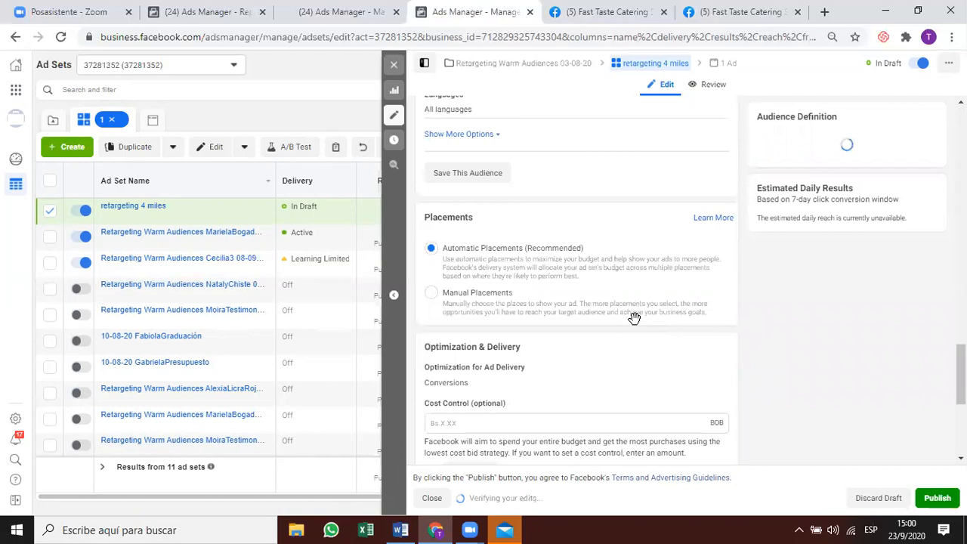
pyautogui.scroll(5, 634, 318)
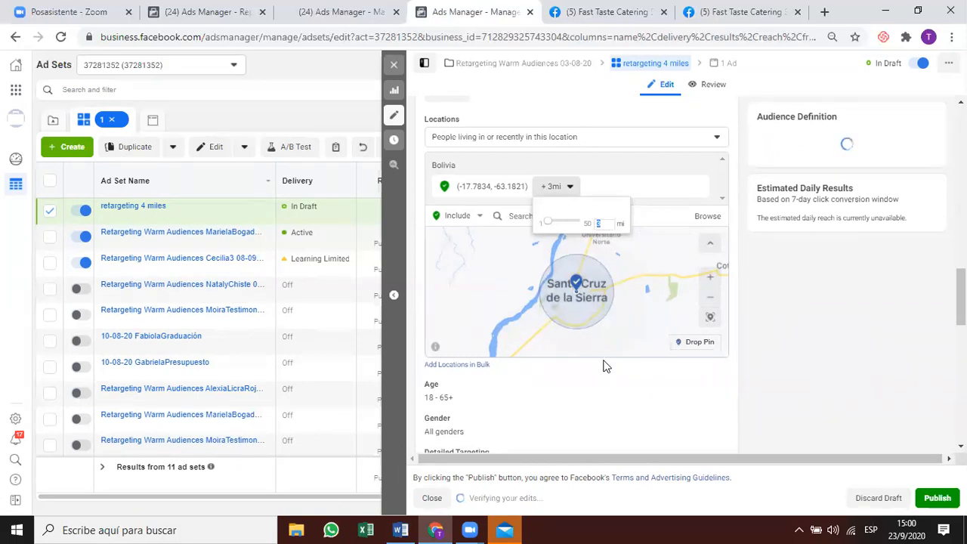
# Change the Bolivia location pin's radius from 3 mi to 4 mi.
pyautogui.click(612, 221)
pyautogui.press('BackSpace')
pyautogui.write('4')
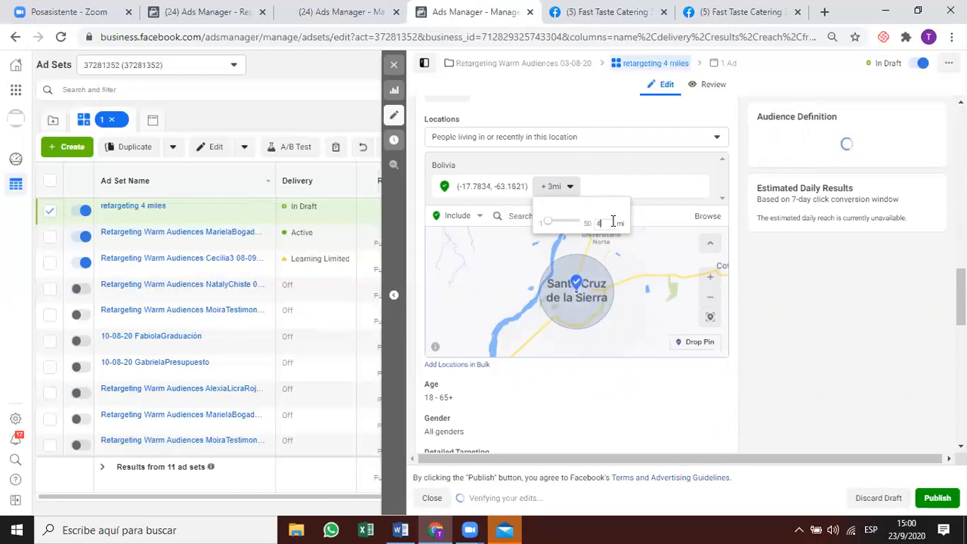
pyautogui.press('Return')
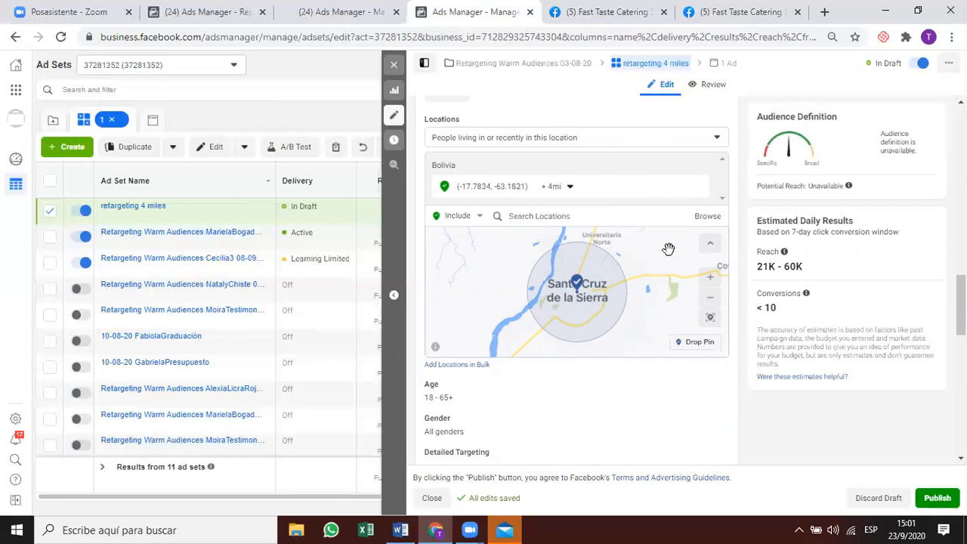
# Scroll up and down through the ad set settings to review them.
pyautogui.scroll(-5, 583, 334)
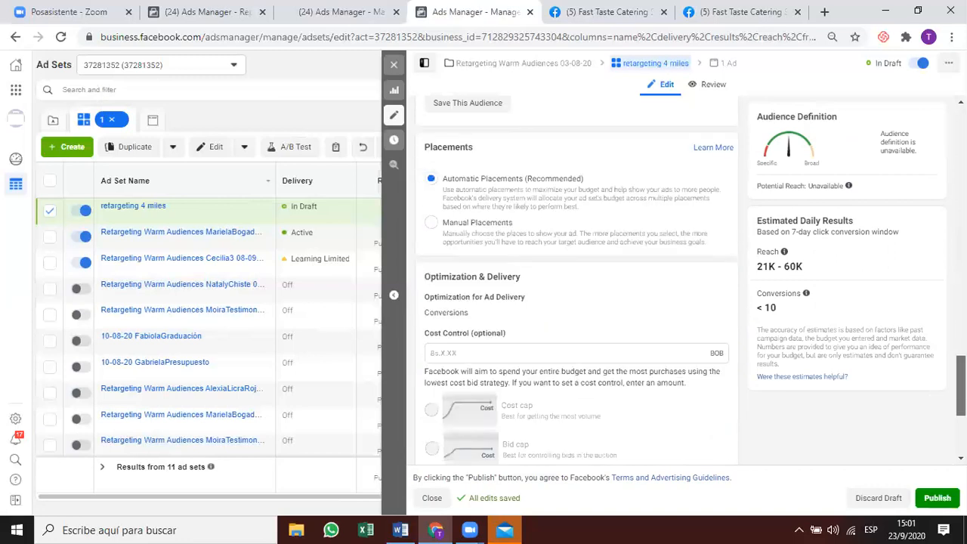
pyautogui.scroll(5, 782, 430)
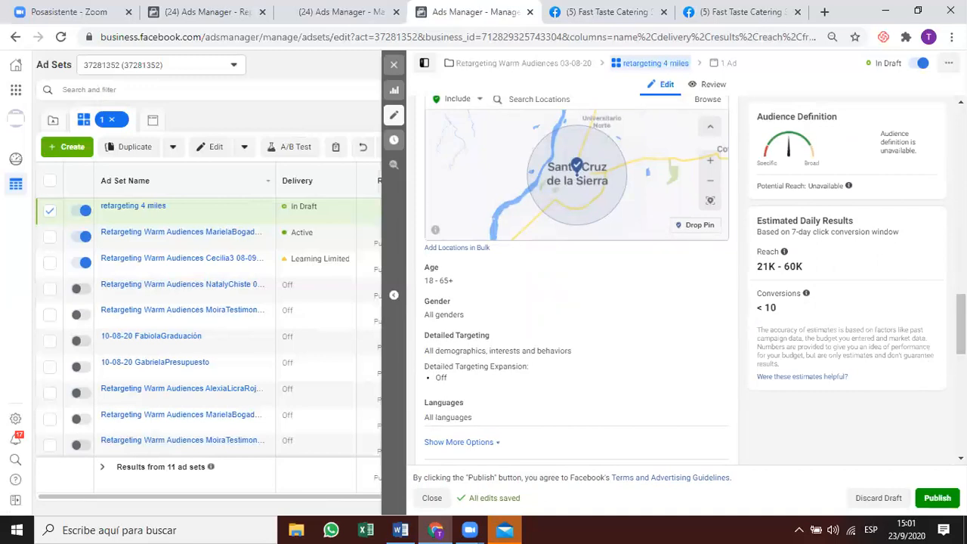
pyautogui.scroll(-3, 961, 325)
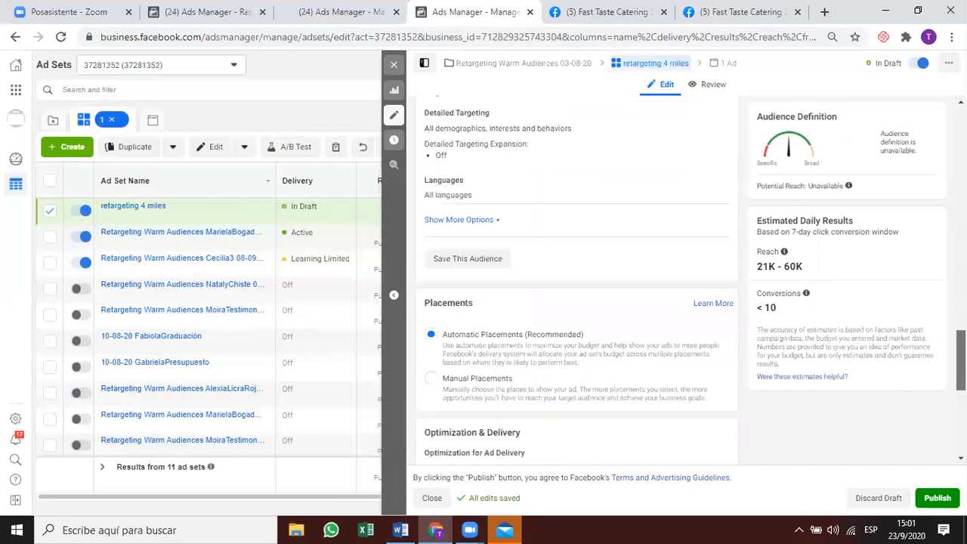
pyautogui.scroll(-1, 962, 355)
pyautogui.scroll(-4, 961, 370)
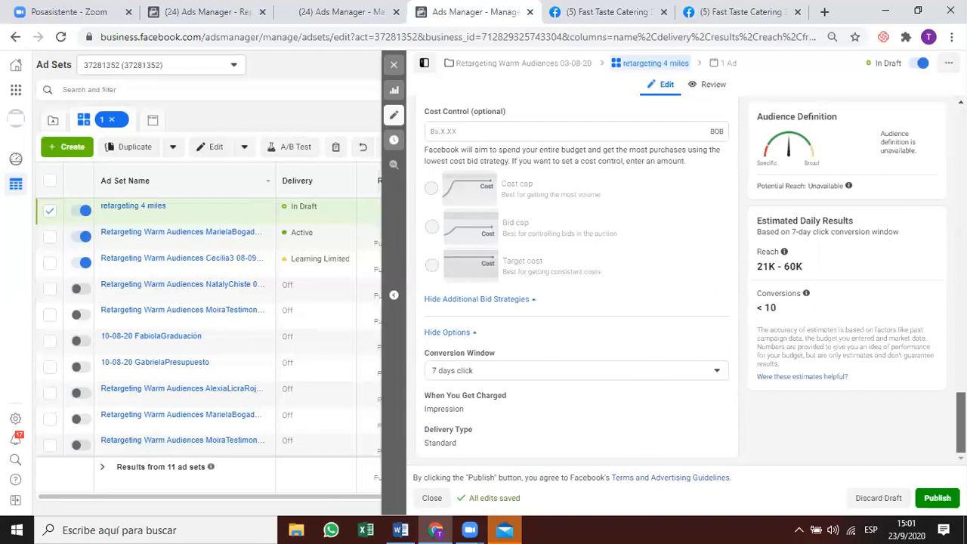
pyautogui.scroll(10, 961, 340)
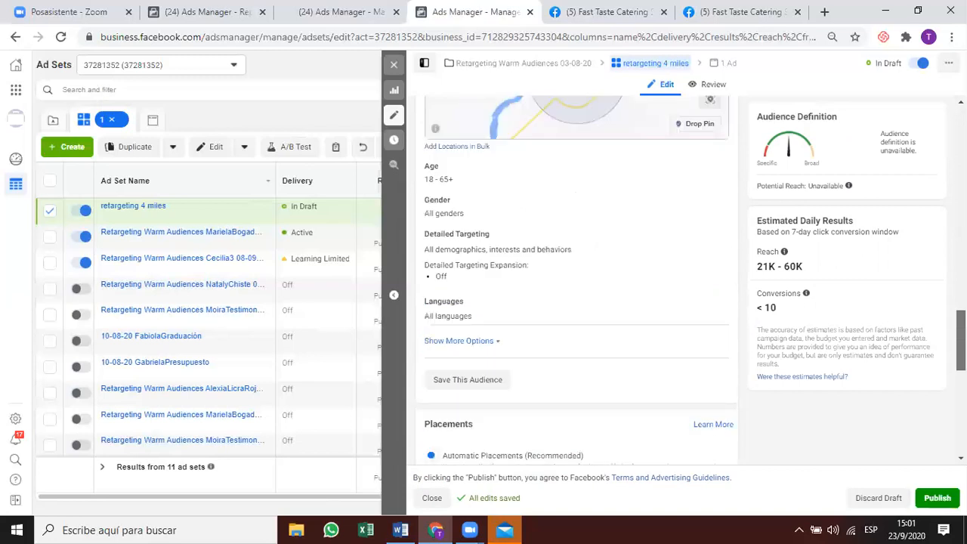
pyautogui.scroll(2, 961, 340)
pyautogui.scroll(5, 502, 166)
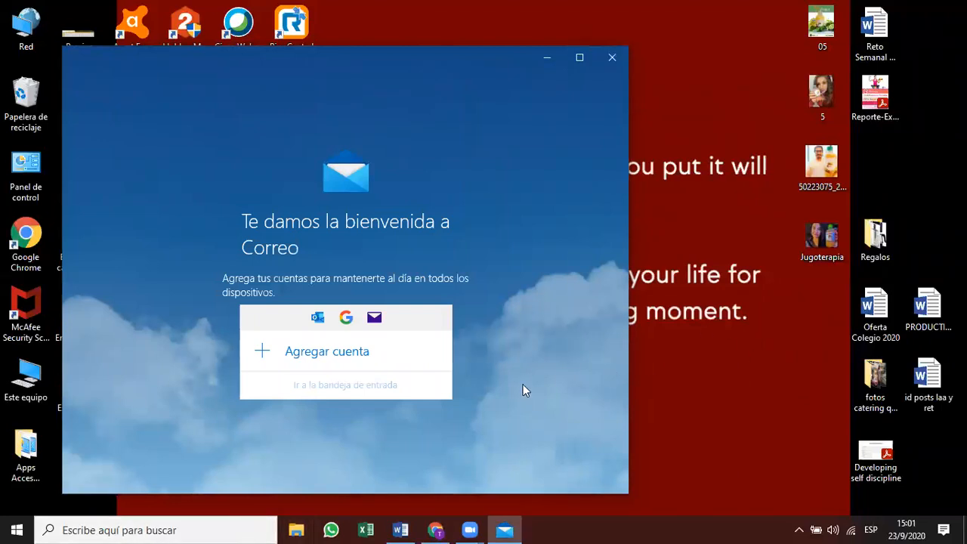
# Close the Windows Mail welcome window.
pyautogui.click(612, 57)
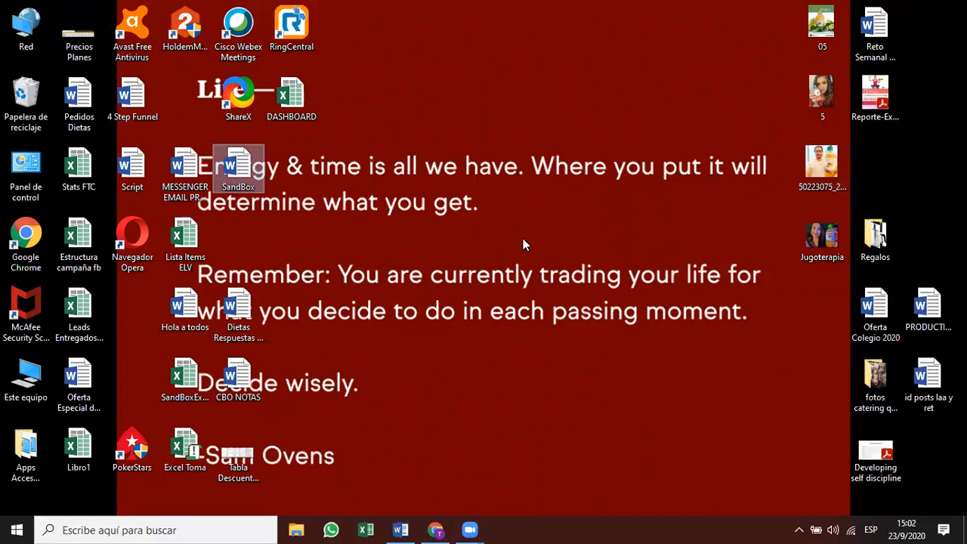
# Open the SandBox document in Word and zoom it out to 110% and below.
pyautogui.click(491, 471)
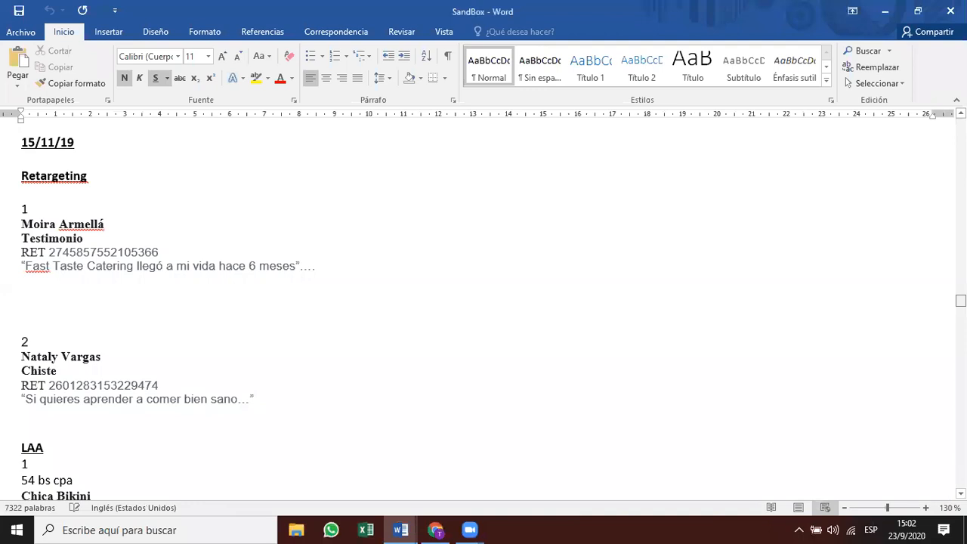
pyautogui.scroll(-3, 718, 345)
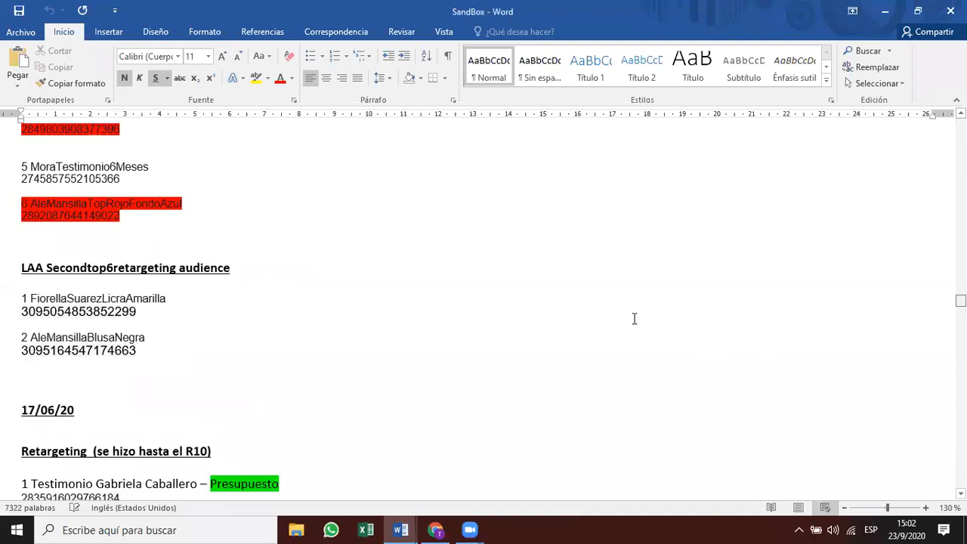
pyautogui.scroll(-20, 635, 319)
pyautogui.click(845, 509)
pyautogui.click(844, 508)
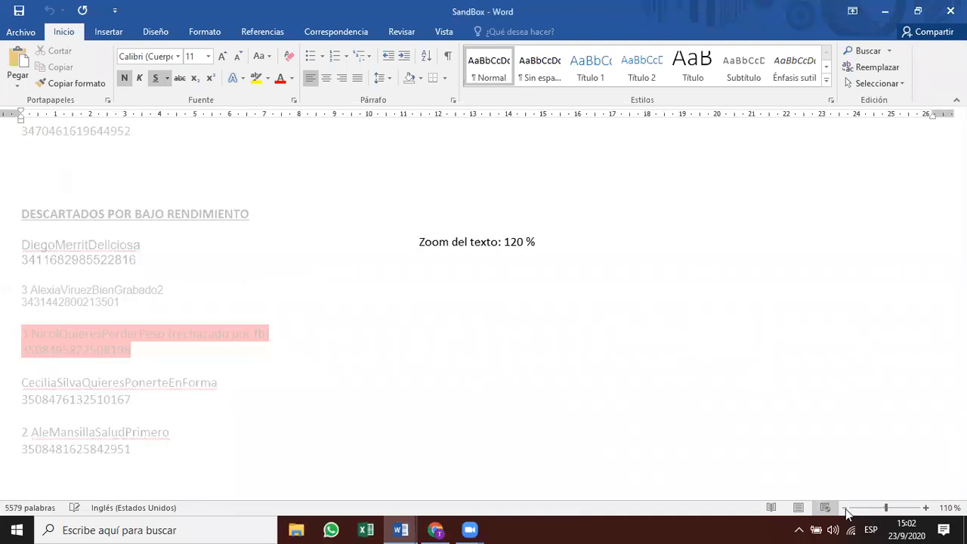
# Select the ID of entry 4 under HABLITADOS PARA PRODUCTION and return to Ads Manager.
pyautogui.scroll(-1, 683, 376)
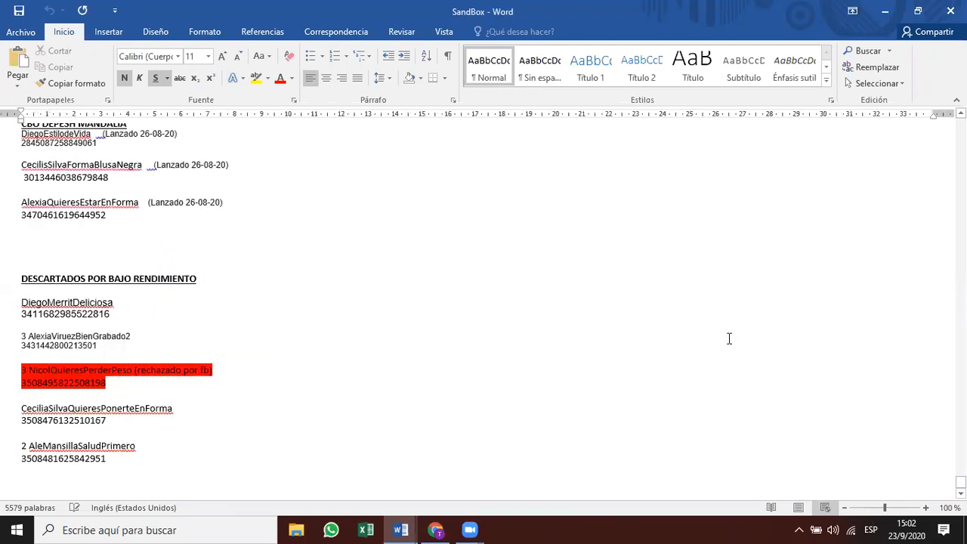
pyautogui.scroll(3, 724, 340)
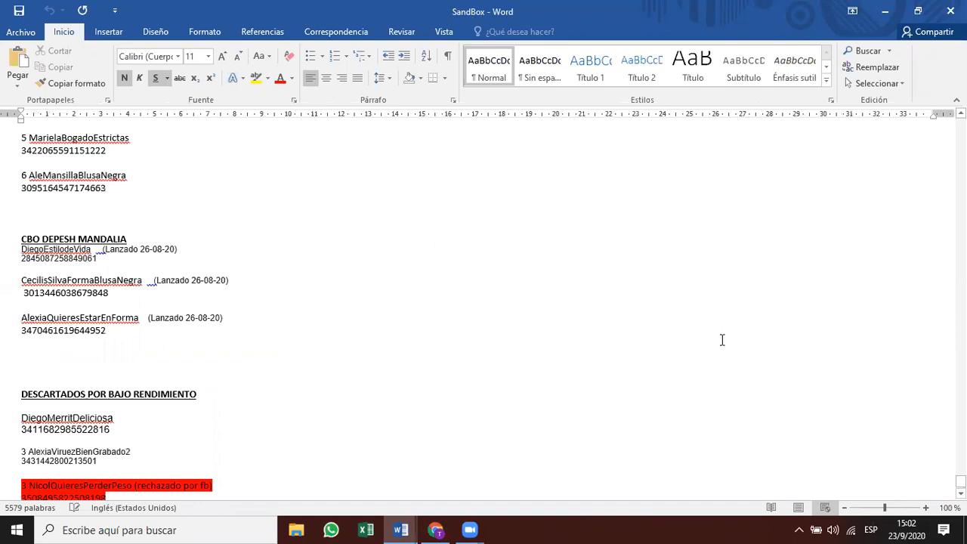
pyautogui.scroll(8, 723, 340)
pyautogui.scroll(8, 714, 341)
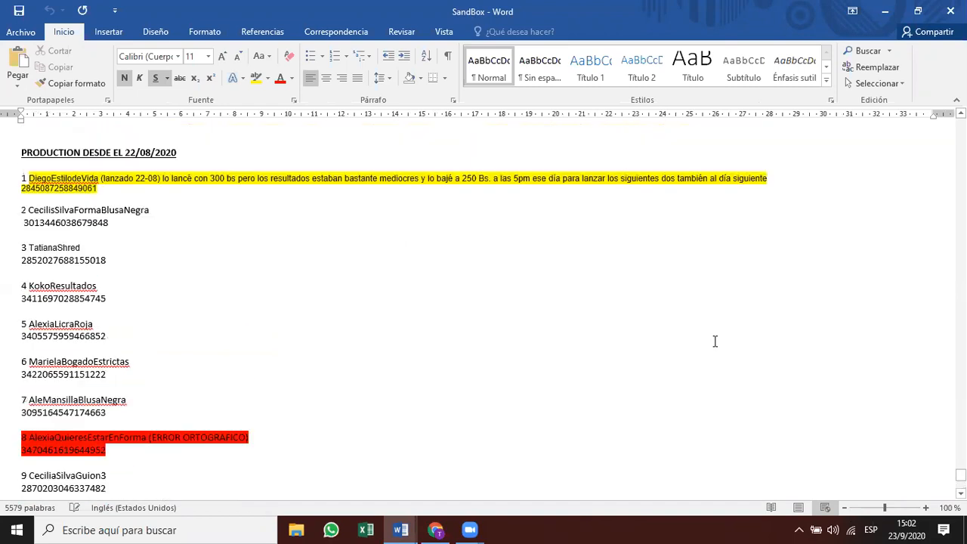
pyautogui.scroll(5, 715, 342)
pyautogui.scroll(10, 715, 341)
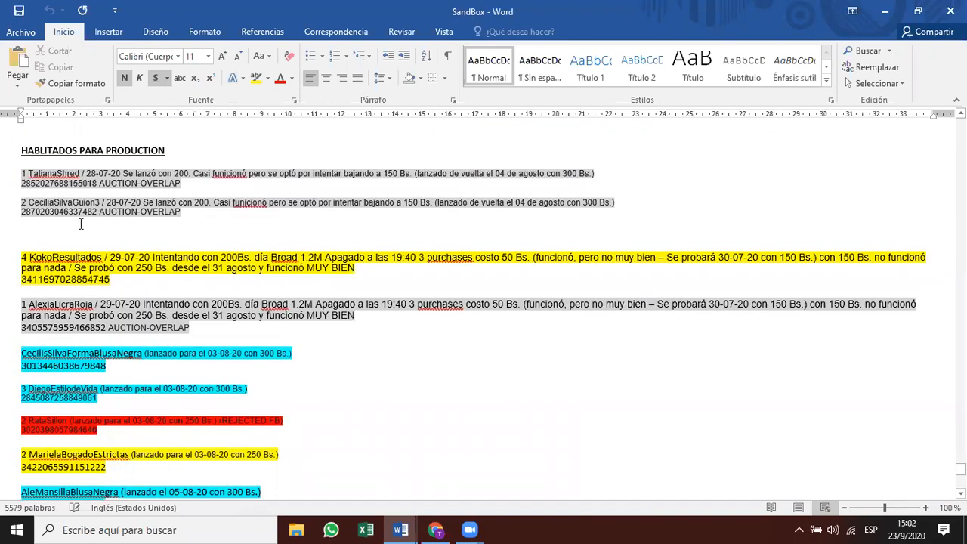
pyautogui.scroll(-1, 80, 224)
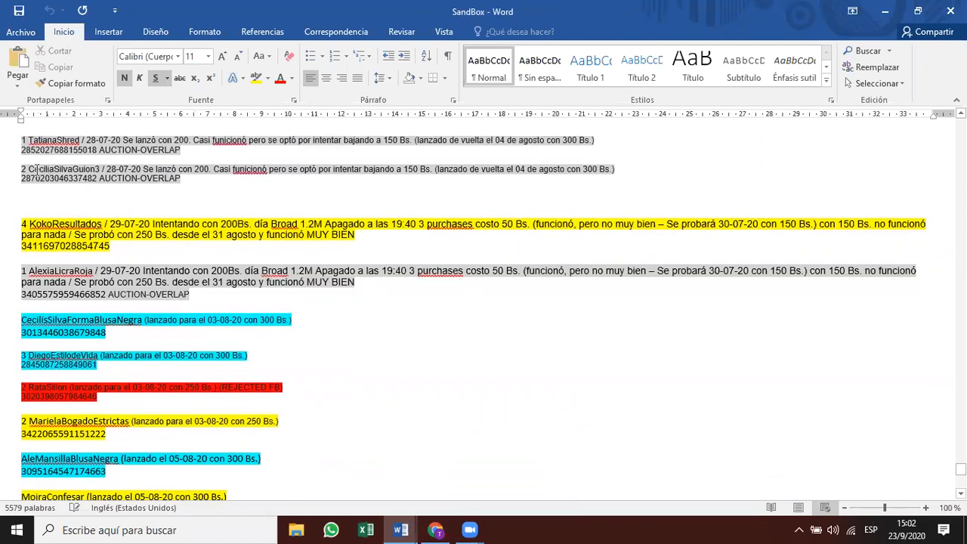
pyautogui.scroll(-3, 67, 251)
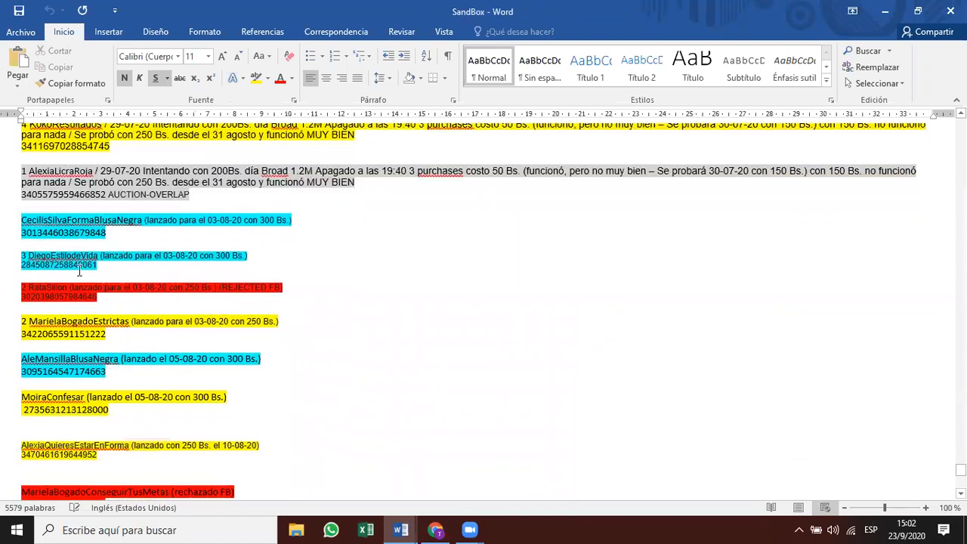
pyautogui.scroll(-5, 89, 362)
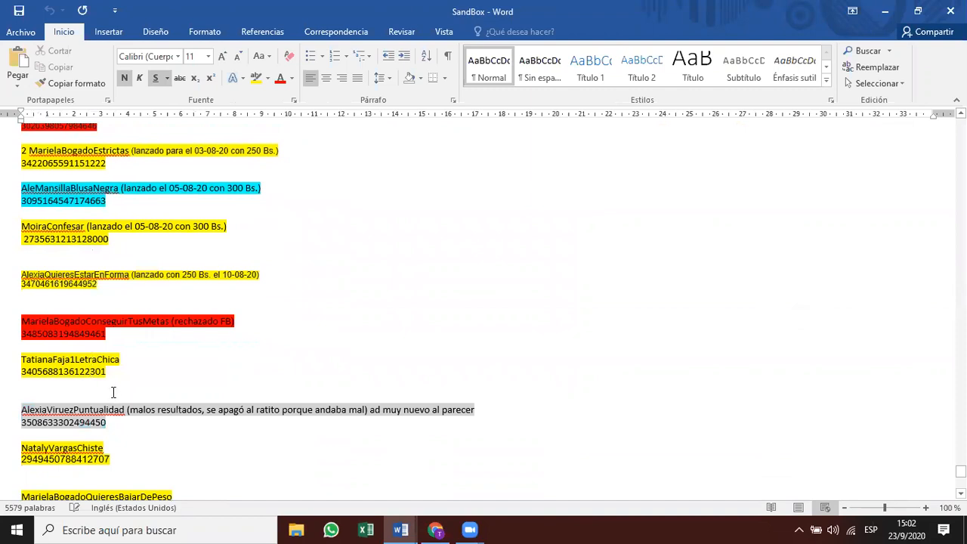
pyautogui.scroll(-7, 114, 392)
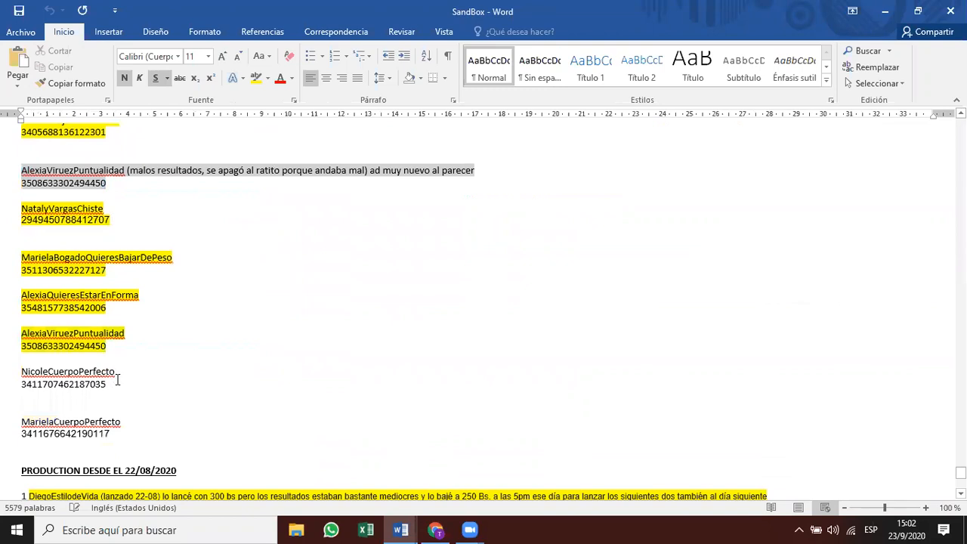
pyautogui.scroll(-2, 118, 379)
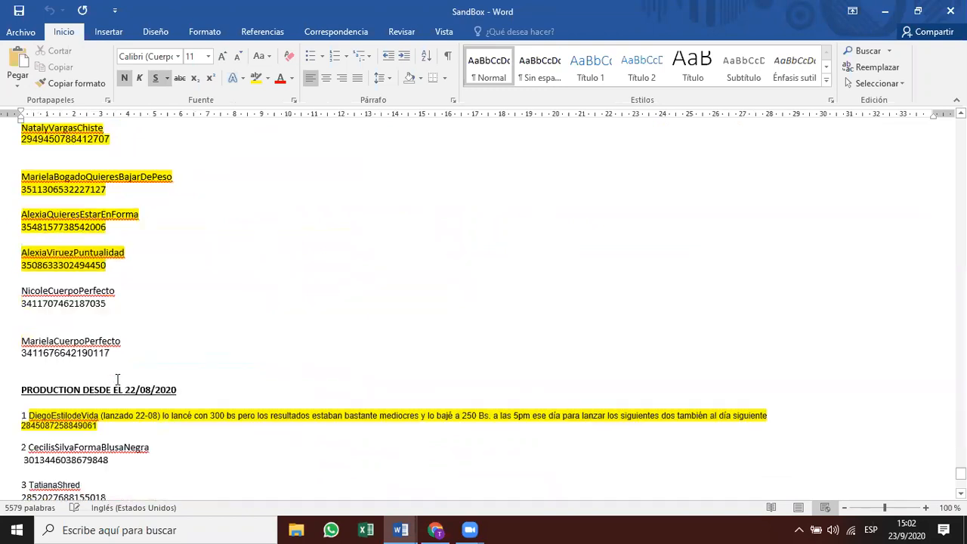
pyautogui.scroll(15, 118, 378)
pyautogui.doubleClick(100, 213)
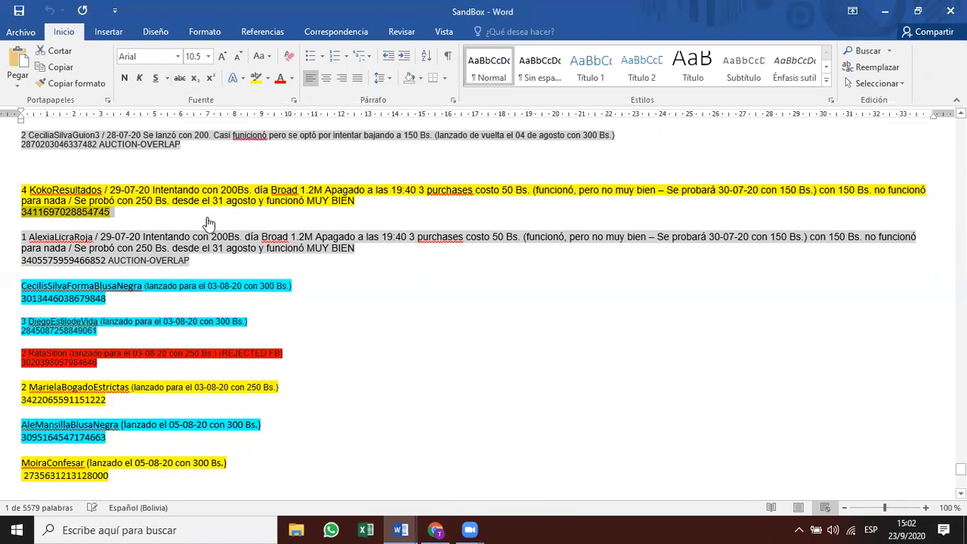
pyautogui.hotkey('alt', 'Tab')
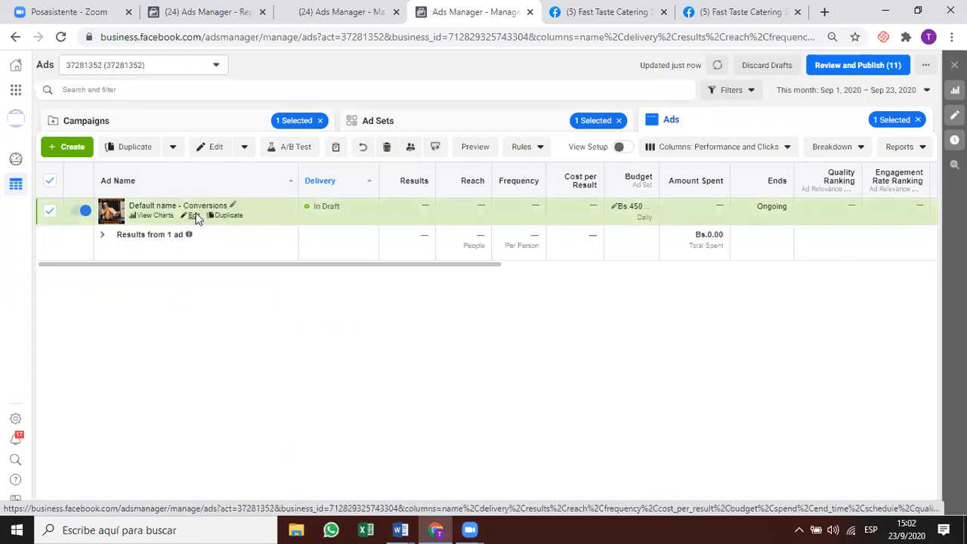
# Switch the draft Conversions ad to the existing 'Quieres Estar En Forma' post via its pasted post ID.
pyautogui.click(192, 215)
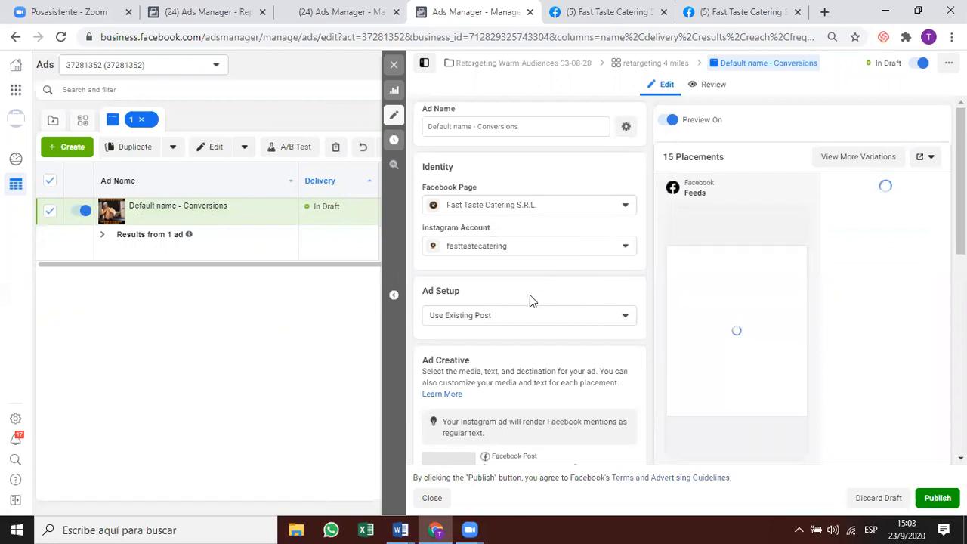
pyautogui.scroll(-2, 539, 283)
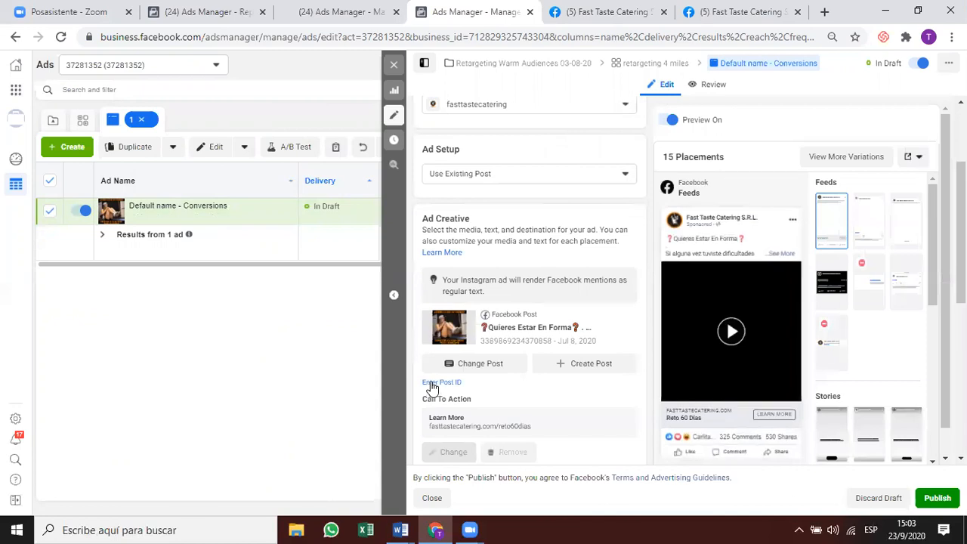
pyautogui.click(438, 383)
pyautogui.hotkey('ctrl', 'v')
pyautogui.press('Return')
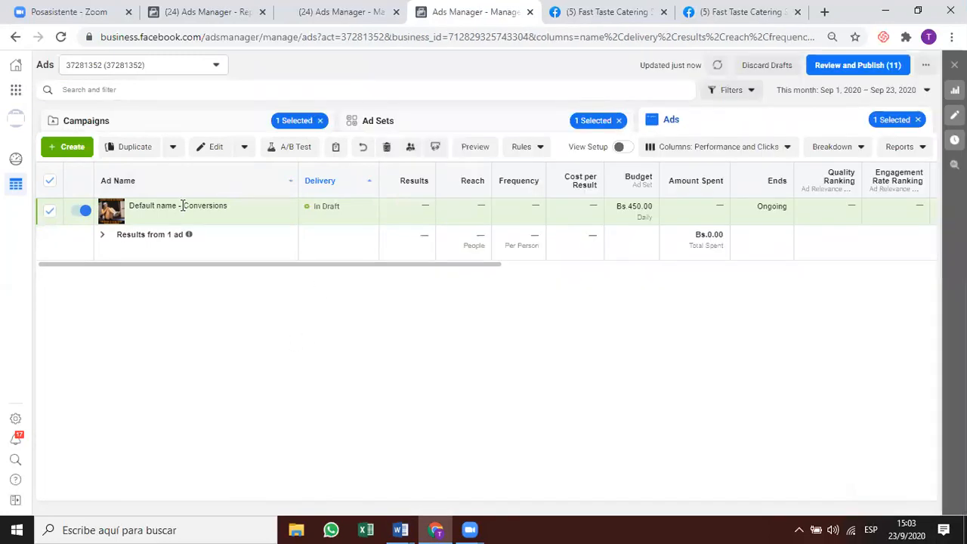
pyautogui.moveTo(212, 227)
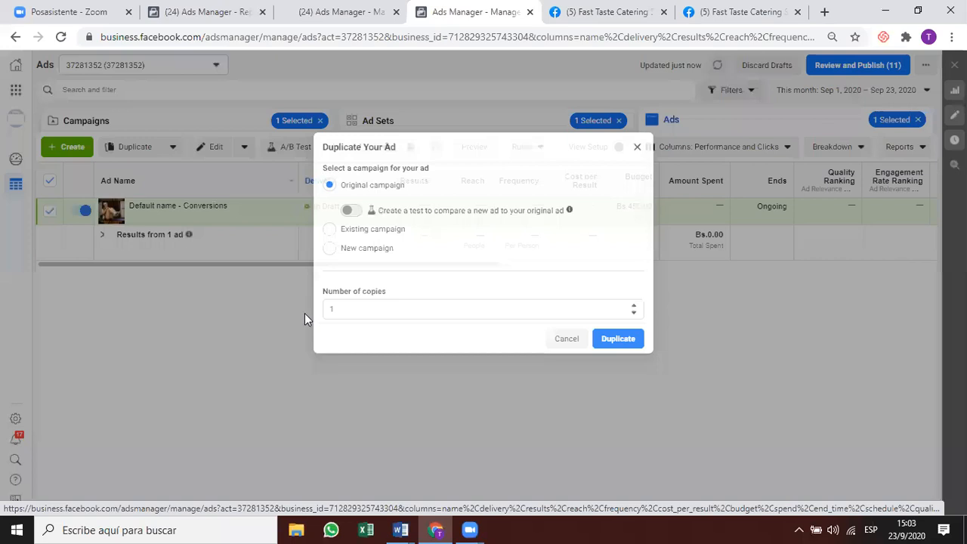
# Make 7 copies of the draft Conversions ad in the original campaign.
pyautogui.write('7')
pyautogui.press('Return')
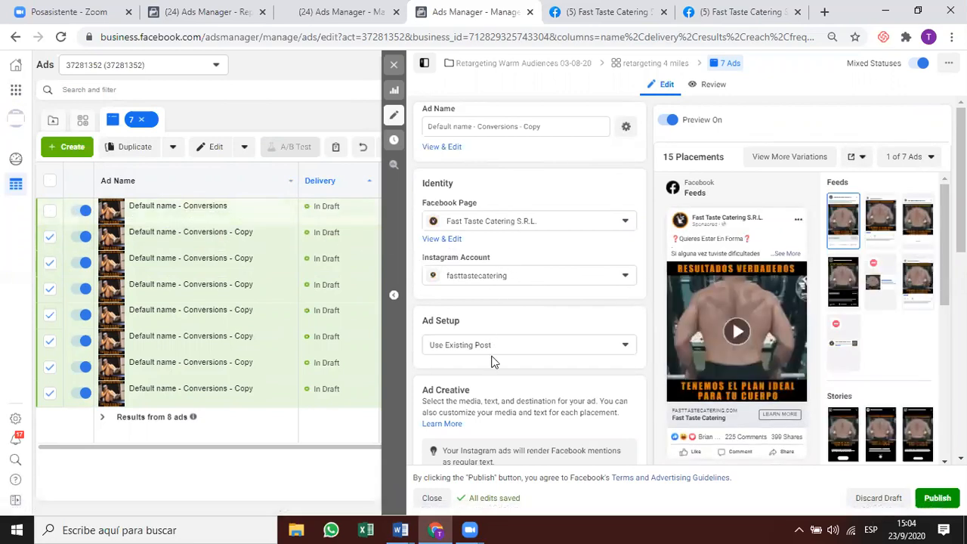
# Name the seven copied ads KokoResultados, deselect them, and open the original Conversions ad.
pyautogui.click(451, 126)
pyautogui.hotkey('ctrl', 'a')
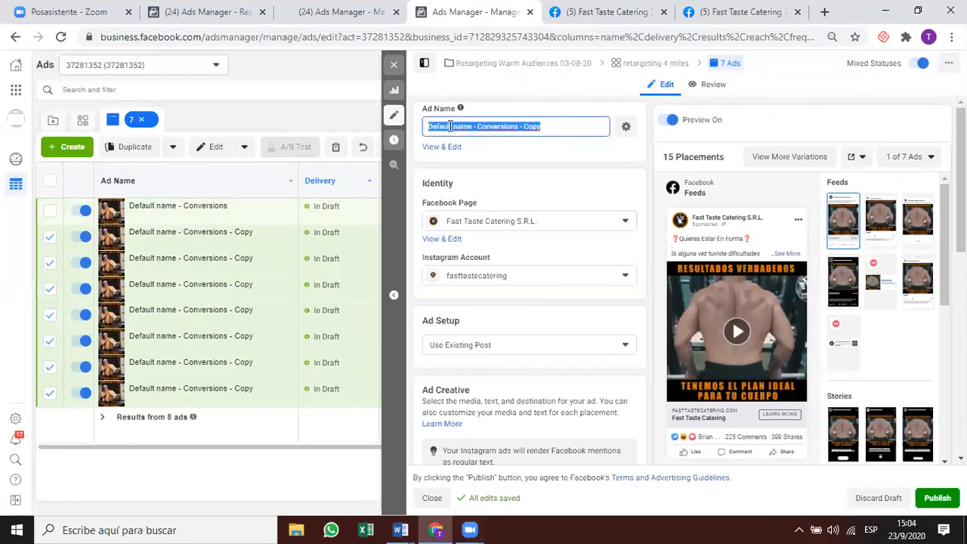
pyautogui.write('Koko')
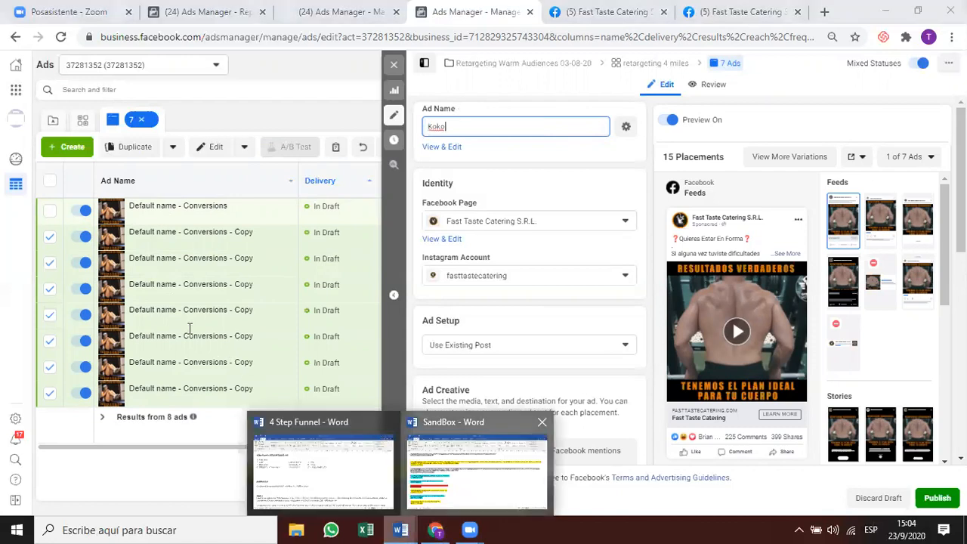
pyautogui.hotkey('alt', 'Tab')
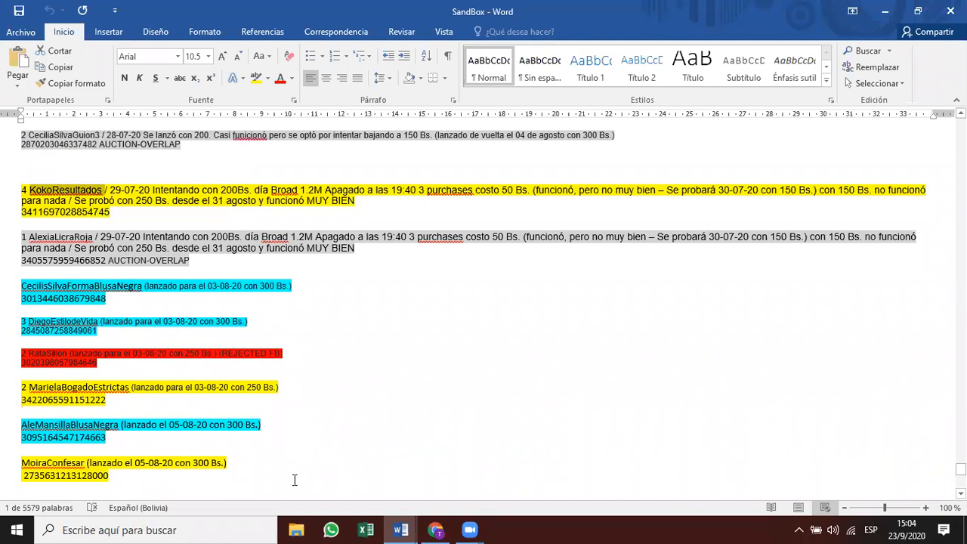
pyautogui.hotkey('alt', 'Tab')
pyautogui.write('KokoResultados')
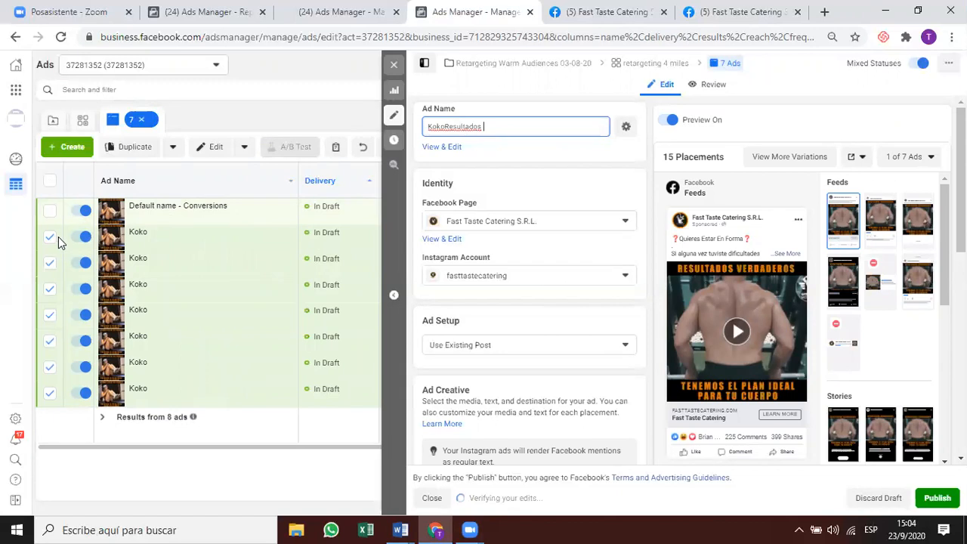
pyautogui.click(411, 207)
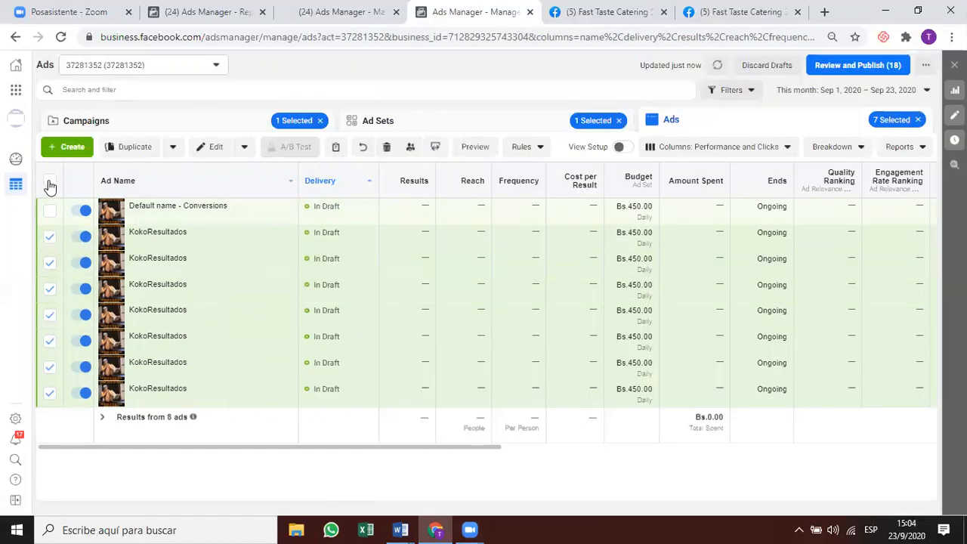
pyautogui.click(50, 181)
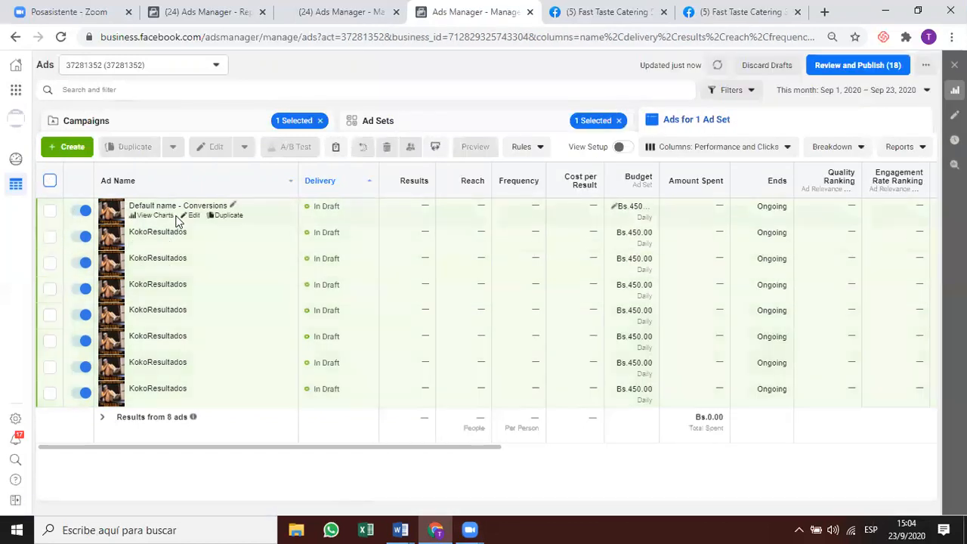
pyautogui.click(195, 216)
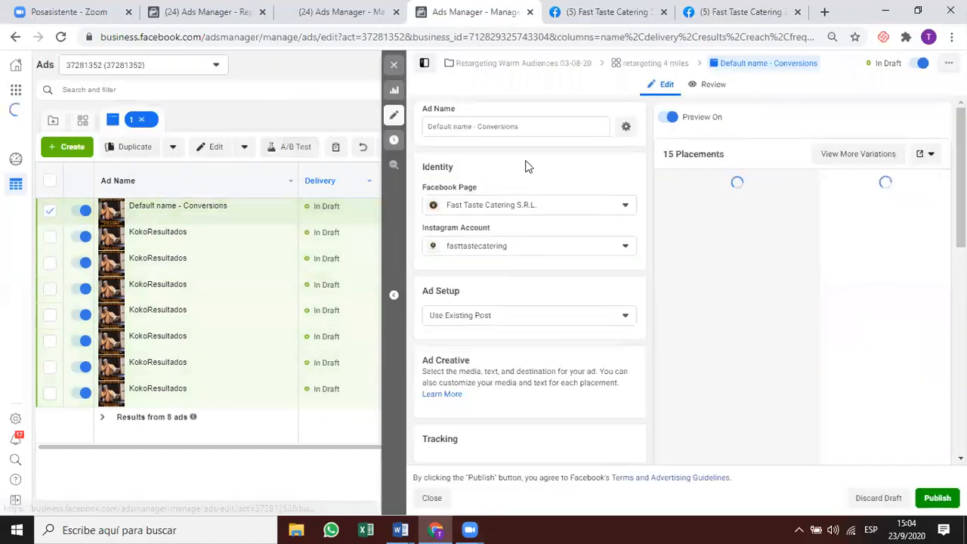
# Rename the original Conversions ad to KokoResultados and close its editor.
pyautogui.click(436, 530)
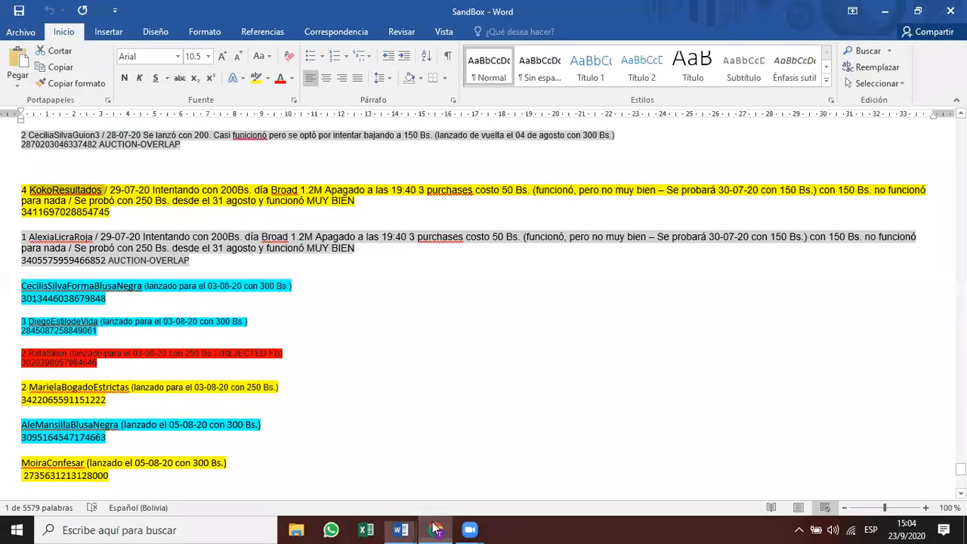
pyautogui.click(436, 529)
pyautogui.tripleClick(476, 129)
pyautogui.write('KokoResultados')
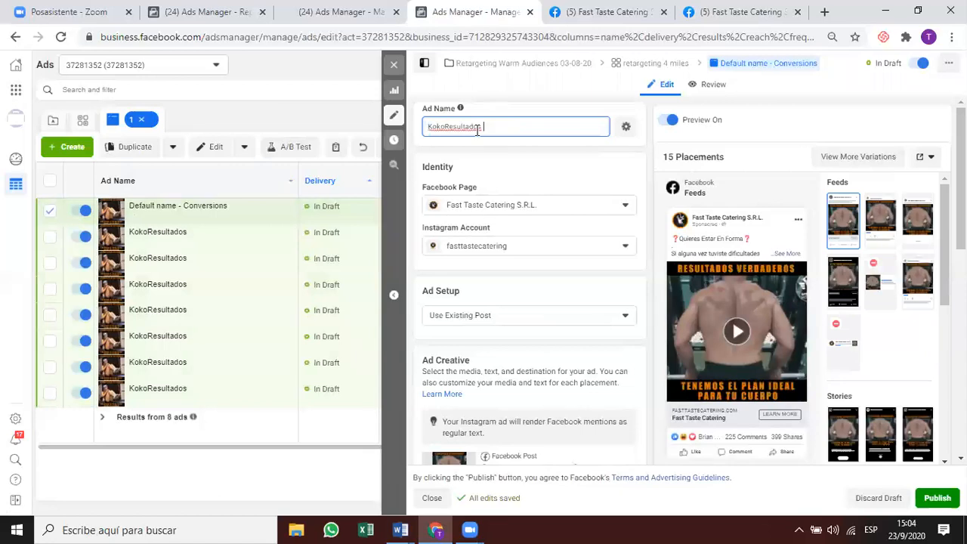
pyautogui.click(487, 149)
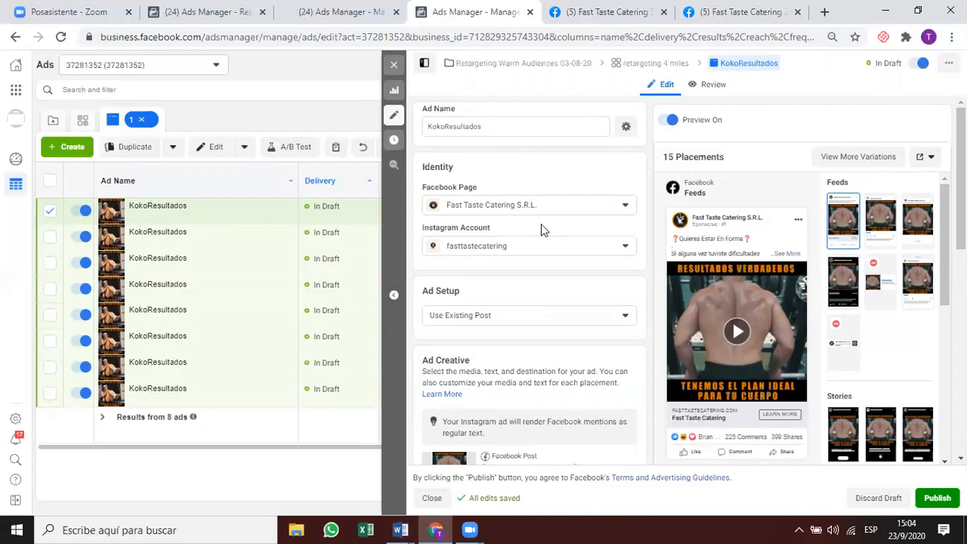
pyautogui.scroll(-2, 542, 224)
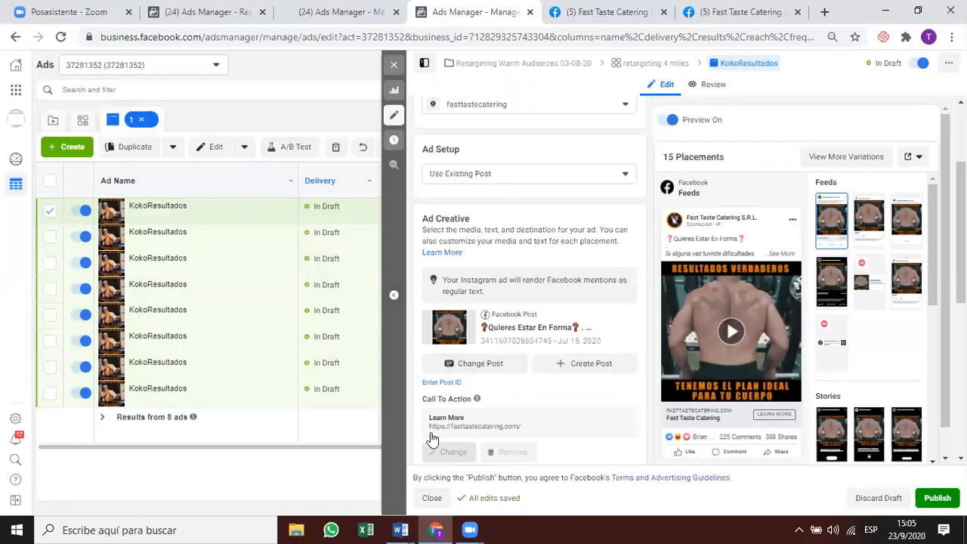
pyautogui.click(150, 225)
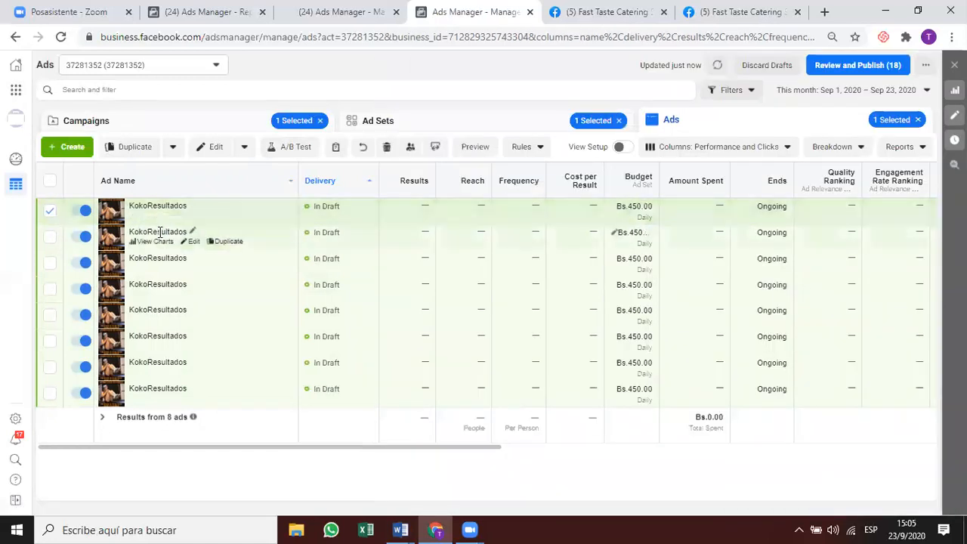
# Rename the second ad AlexiaLicraRoja and submit its post ID from the SandBox notes.
pyautogui.click(194, 241)
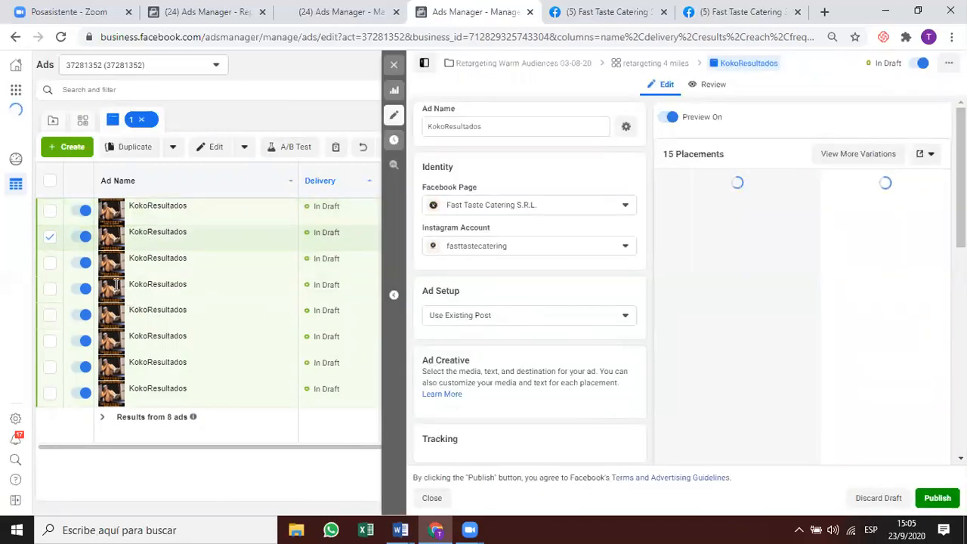
pyautogui.hotkey('alt', 'Tab')
pyautogui.doubleClick(74, 242)
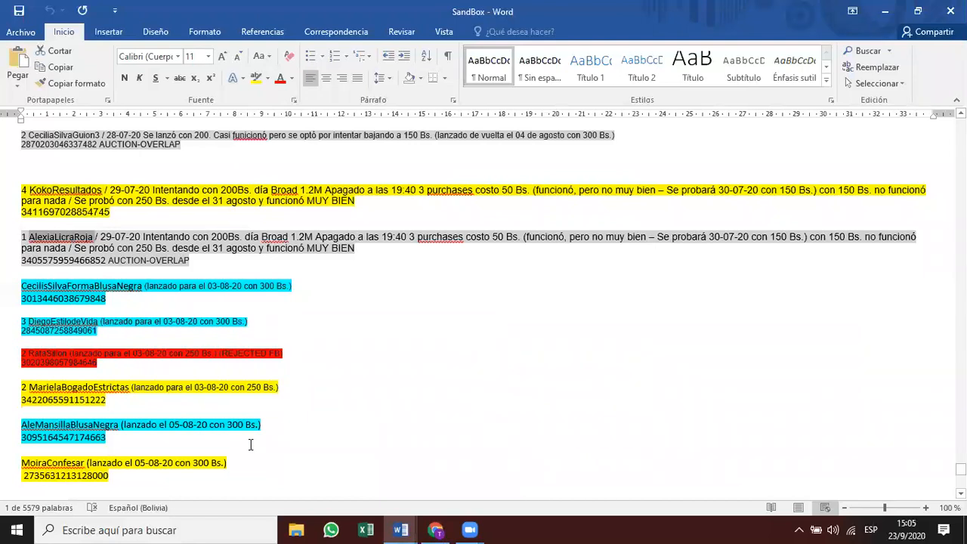
pyautogui.hotkey('alt', 'Tab')
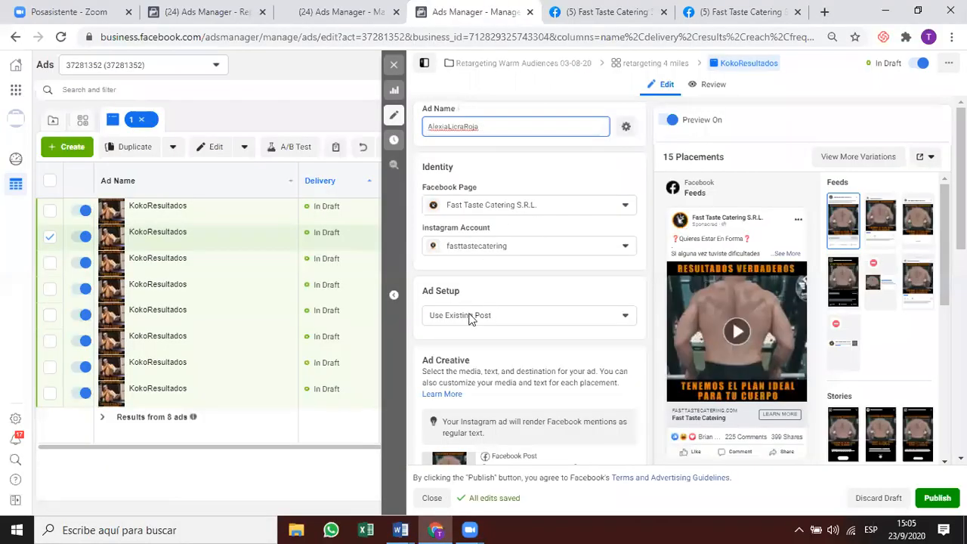
pyautogui.scroll(-2, 478, 300)
pyautogui.scroll(-2, 478, 300)
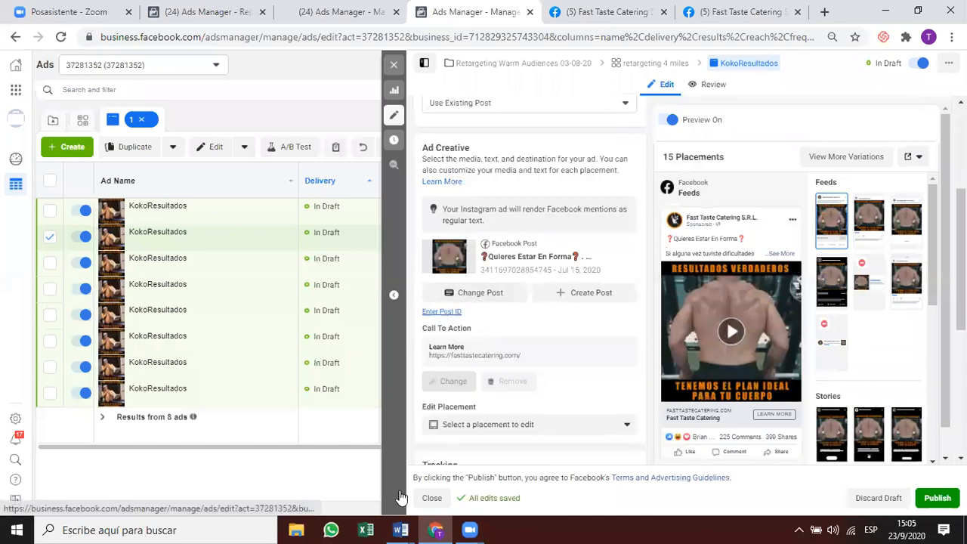
pyautogui.hotkey('alt', 'Tab')
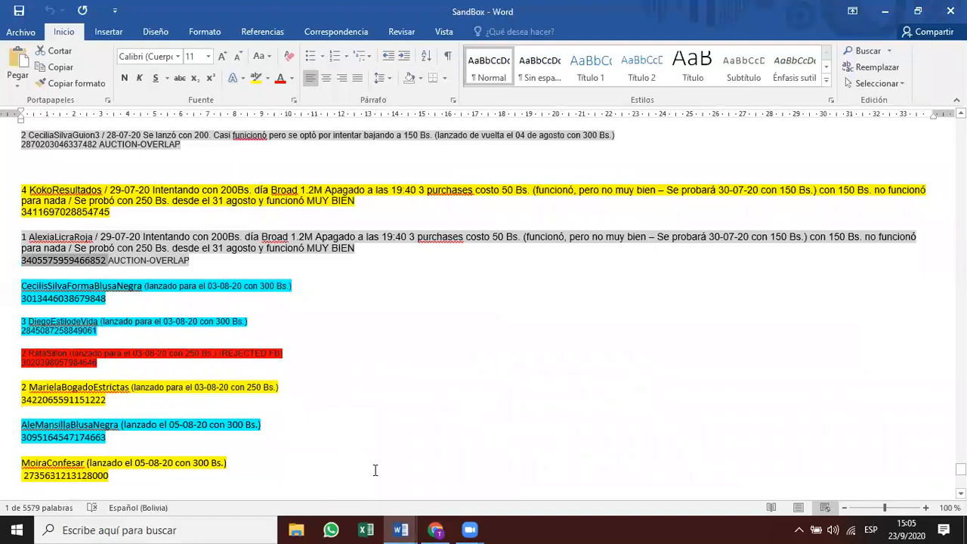
pyautogui.hotkey('alt', 'Tab')
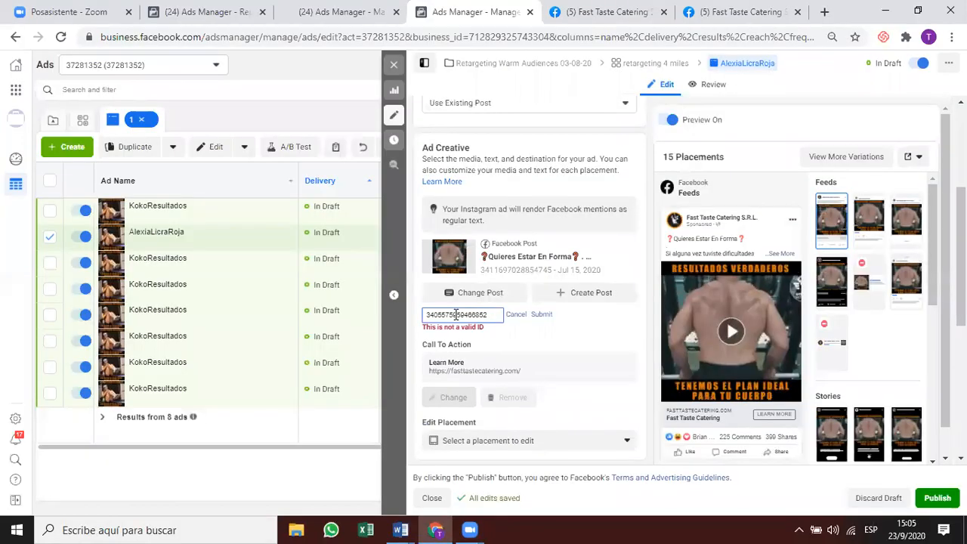
pyautogui.press('Return')
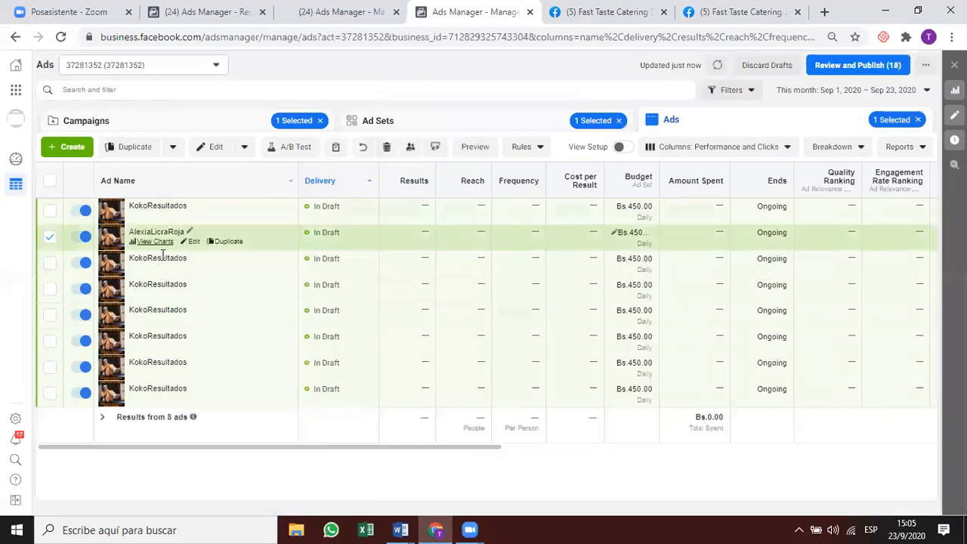
pyautogui.click(194, 269)
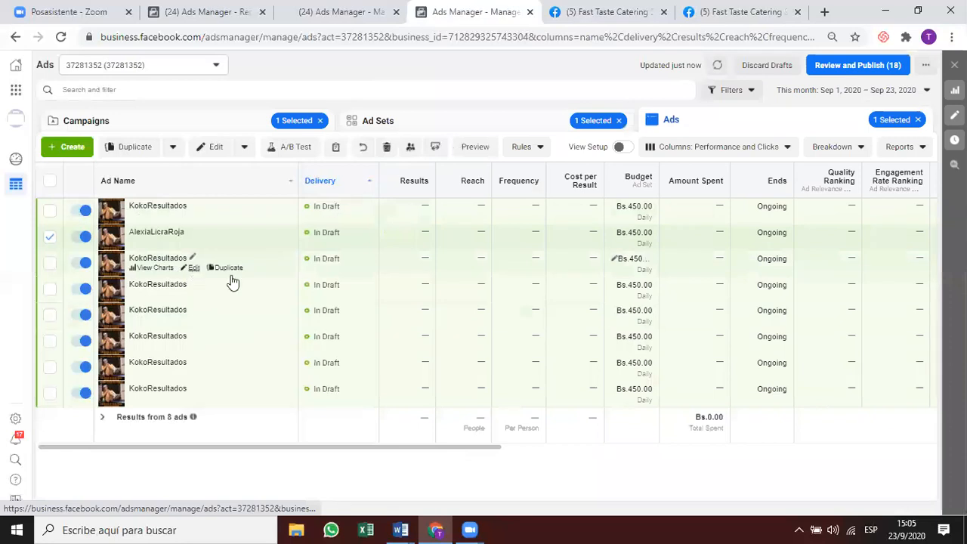
pyautogui.click(446, 524)
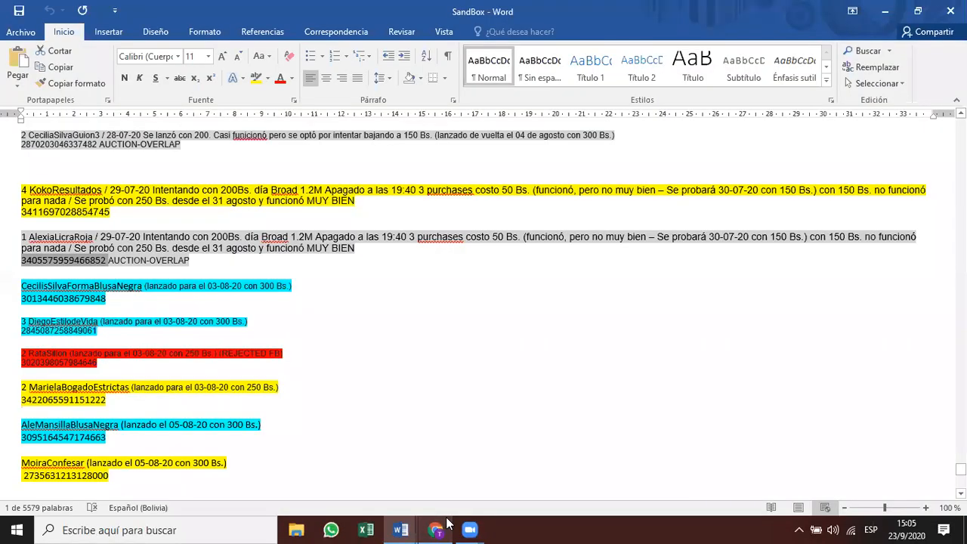
pyautogui.doubleClick(112, 287)
pyautogui.hotkey('ctrl', 'c')
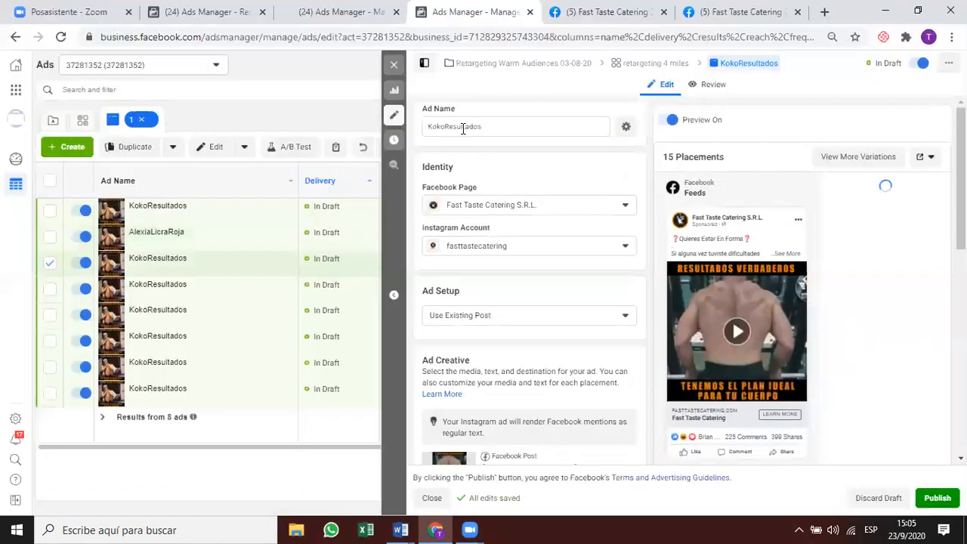
pyautogui.hotkey('alt', 'Tab')
pyautogui.doubleClick(462, 127)
pyautogui.hotkey('ctrl', 'v')
# Apply the third ad's post ID from the notes, then copy the next ad name from SandBox.
pyautogui.click(400, 529)
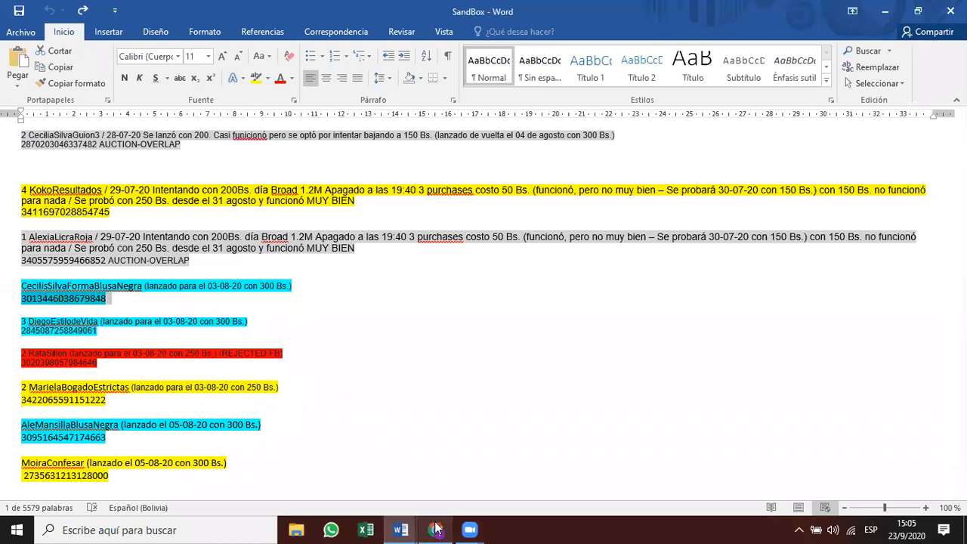
pyautogui.click(436, 529)
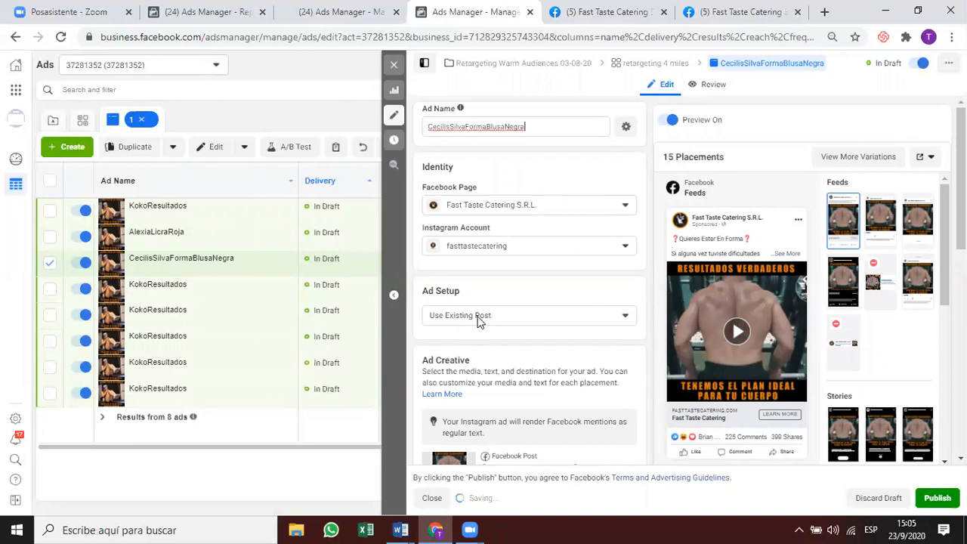
pyautogui.scroll(-3, 478, 320)
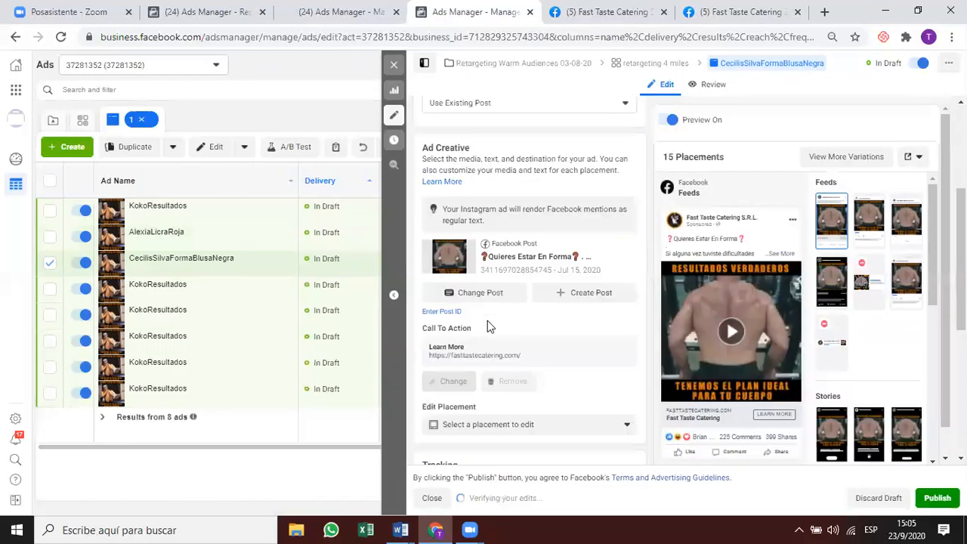
pyautogui.click(438, 312)
pyautogui.hotkey('ctrl', 'v')
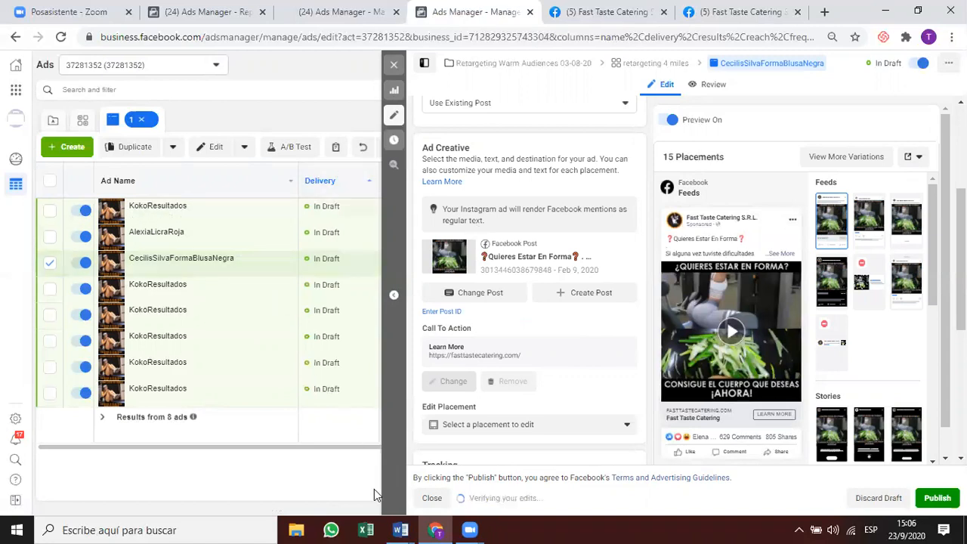
pyautogui.hotkey('alt', 'Tab')
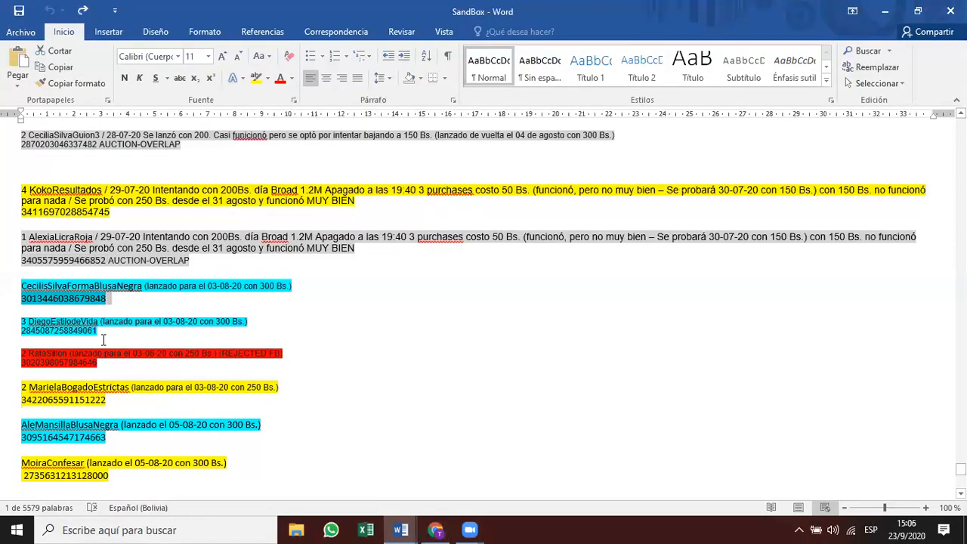
pyautogui.doubleClick(81, 323)
pyautogui.hotkey('ctrl', 'c')
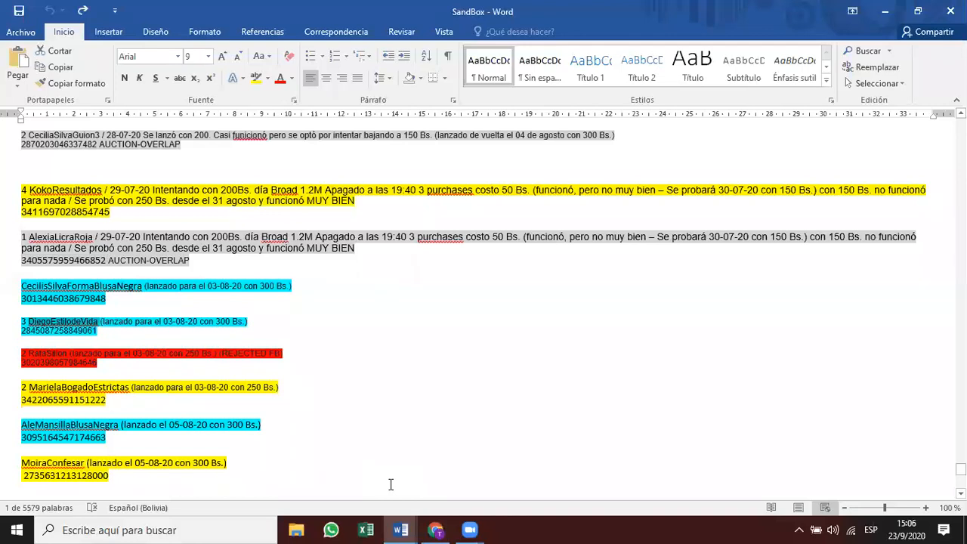
pyautogui.hotkey('alt', 'Tab')
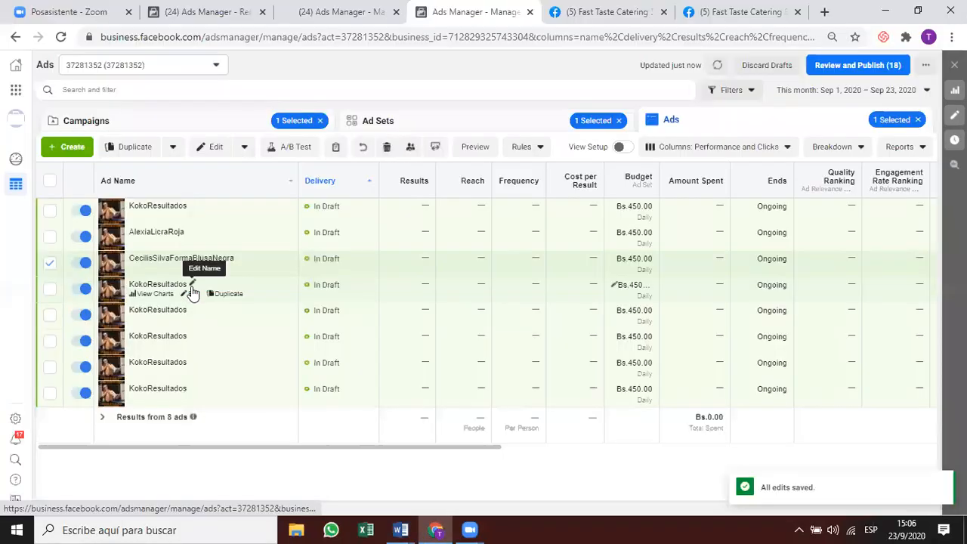
# Rename the fourth ad to DiegoEstilodeVida by pasting the name from the notes.
pyautogui.click(191, 296)
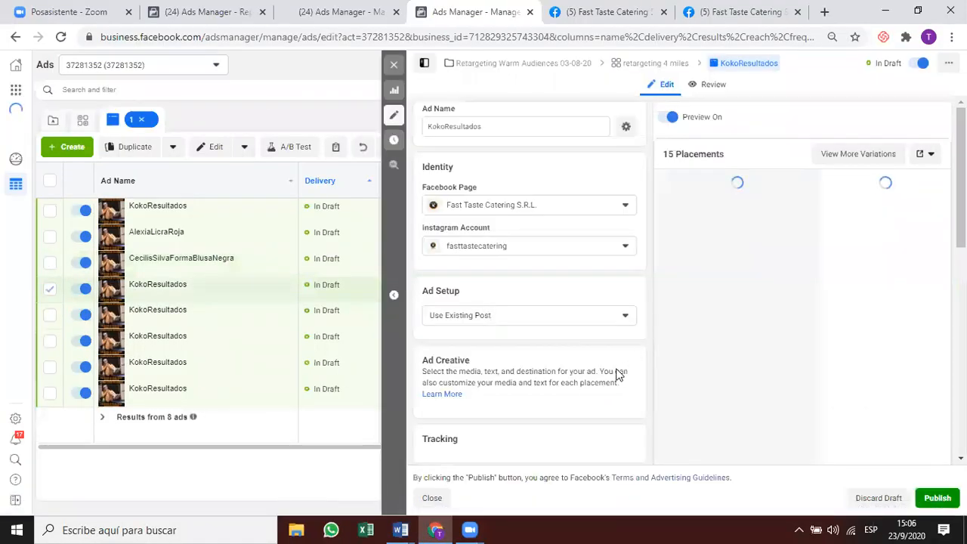
pyautogui.click(457, 127)
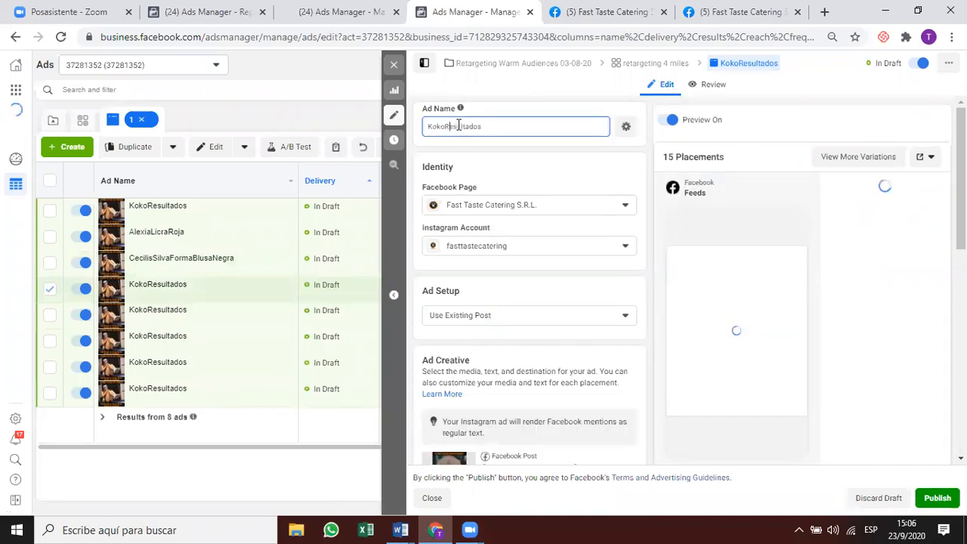
pyautogui.hotkey('ctrl', 'a')
pyautogui.hotkey('ctrl', 'v')
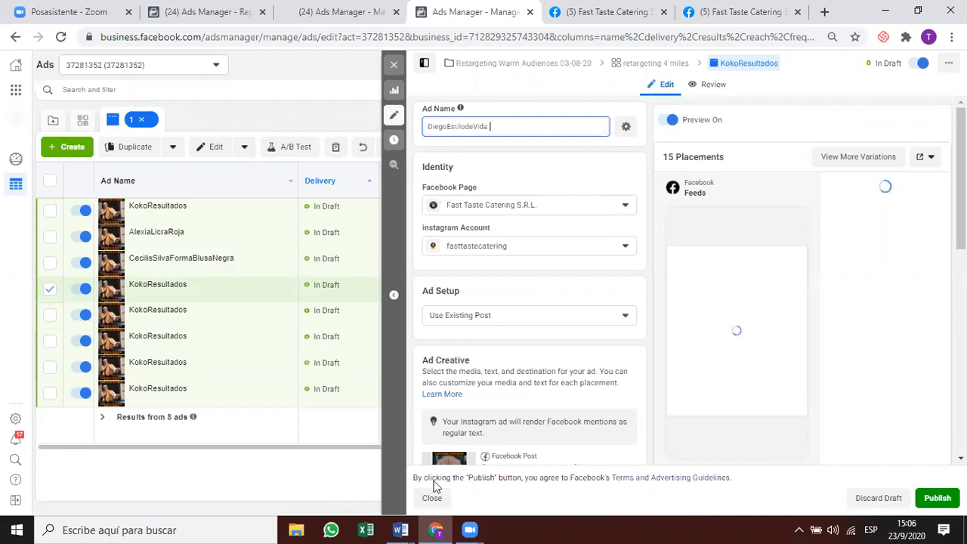
pyautogui.click(438, 529)
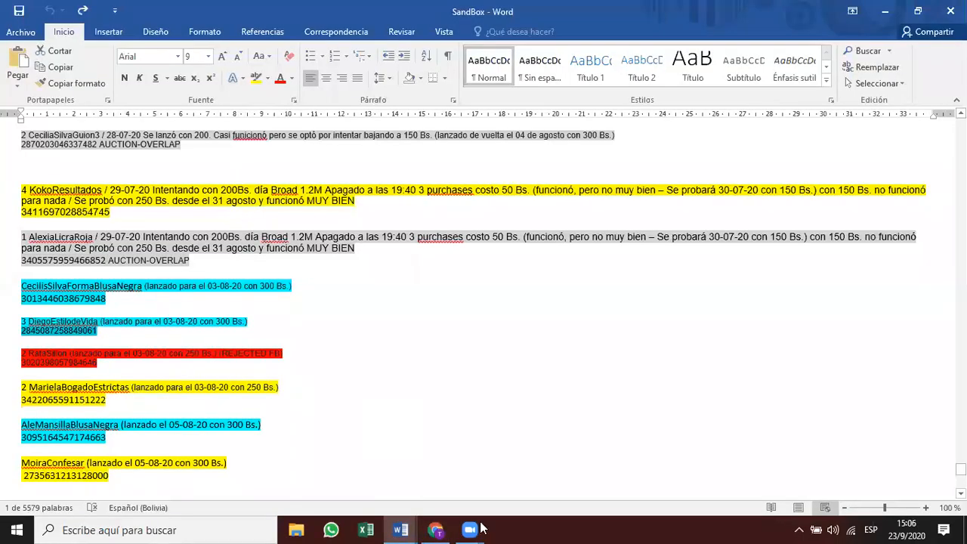
pyautogui.click(437, 529)
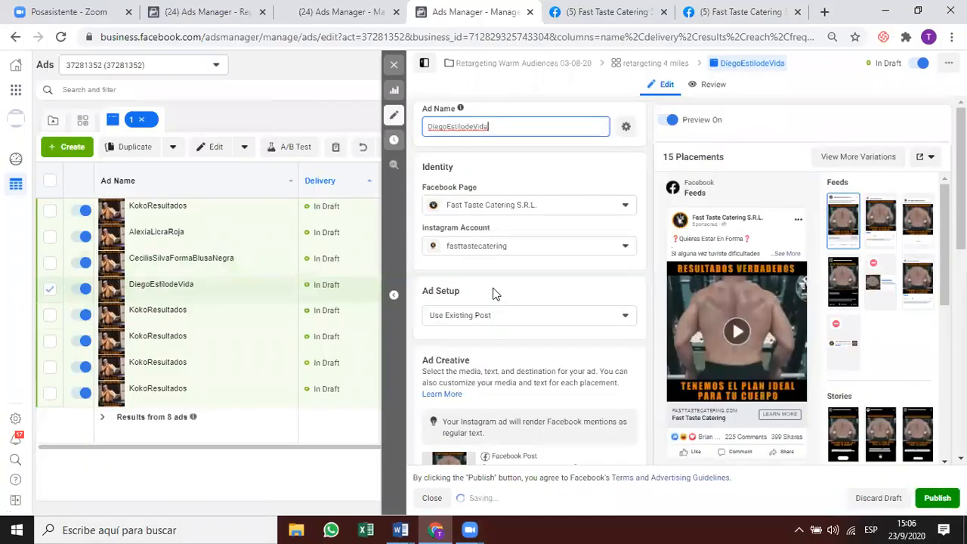
# Attach the existing Nov 25, 2019 post by its post ID and close the ad editor.
pyautogui.scroll(-1, 491, 291)
pyautogui.scroll(-1, 491, 286)
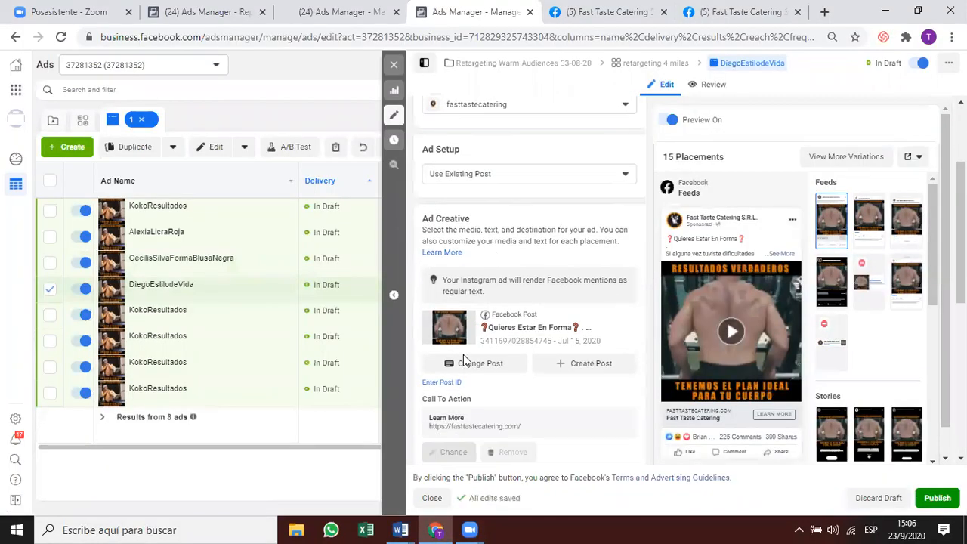
pyautogui.click(442, 383)
pyautogui.hotkey('ctrl', 'v')
pyautogui.press('Return')
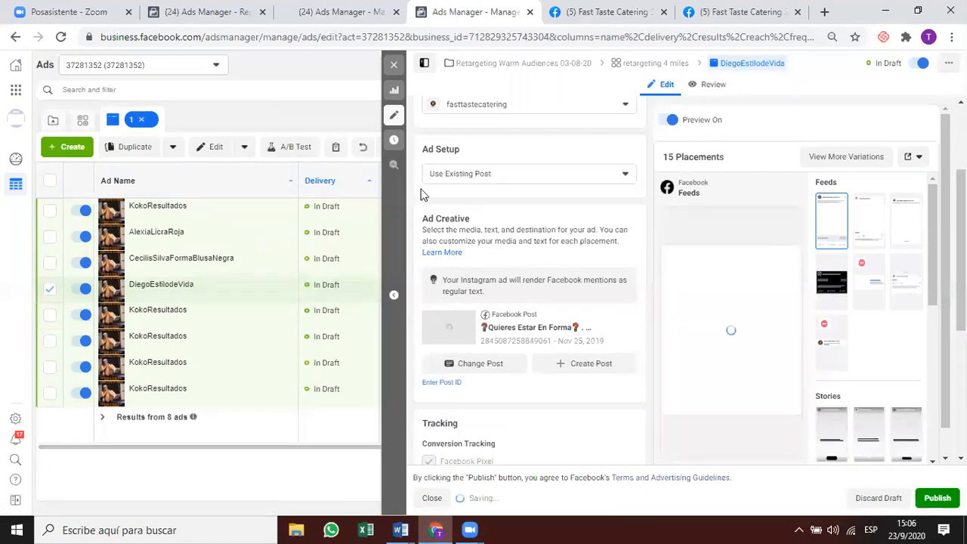
pyautogui.click(393, 72)
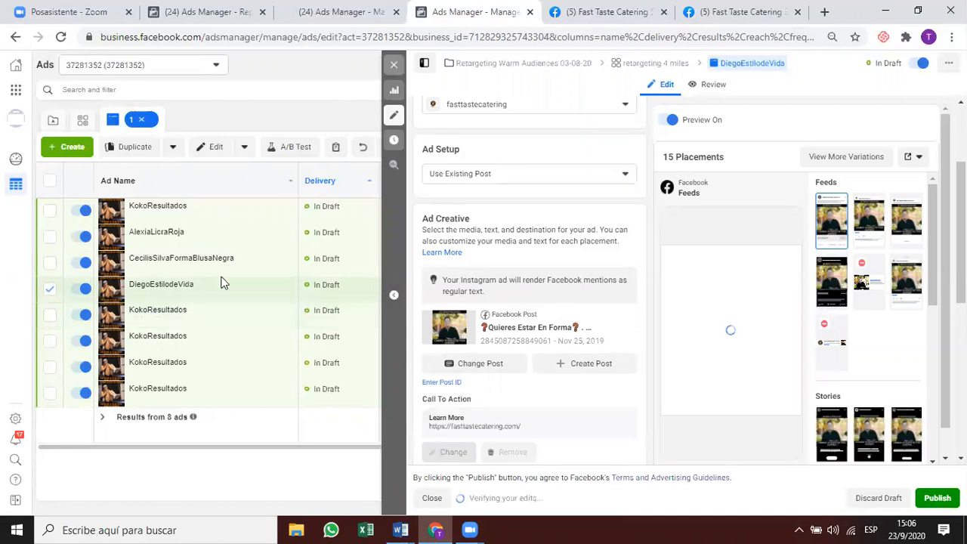
pyautogui.click(190, 320)
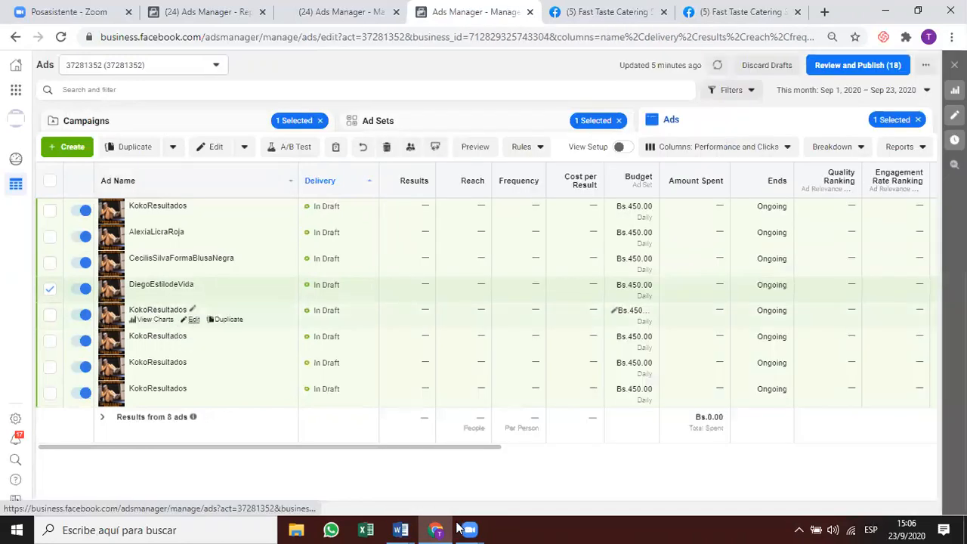
pyautogui.hotkey('alt', 'Tab')
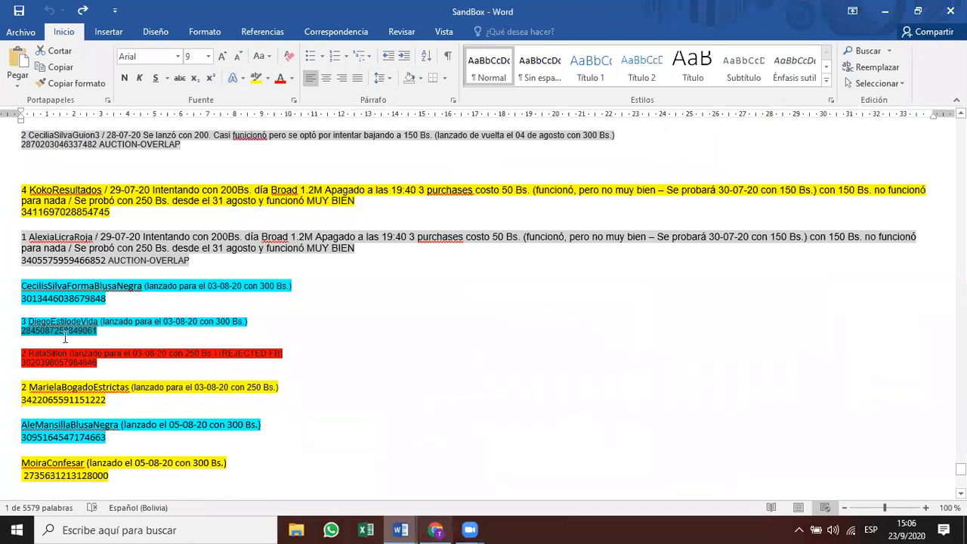
pyautogui.scroll(-2, 280, 402)
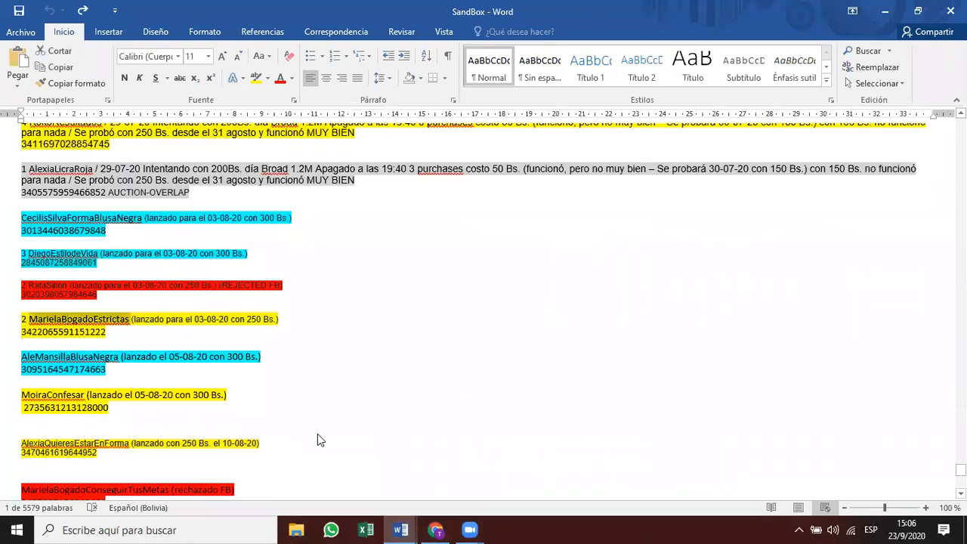
pyautogui.hotkey('alt', 'Tab')
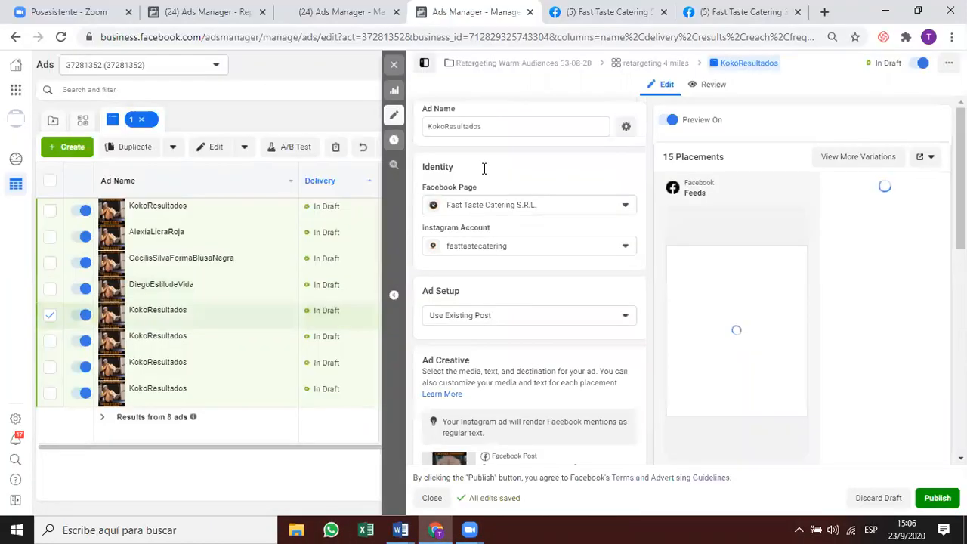
pyautogui.doubleClick(462, 126)
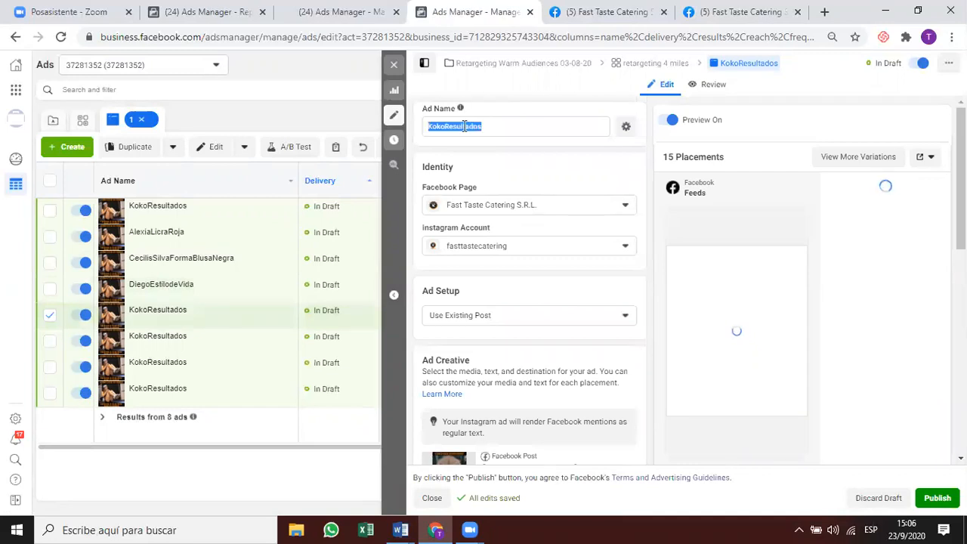
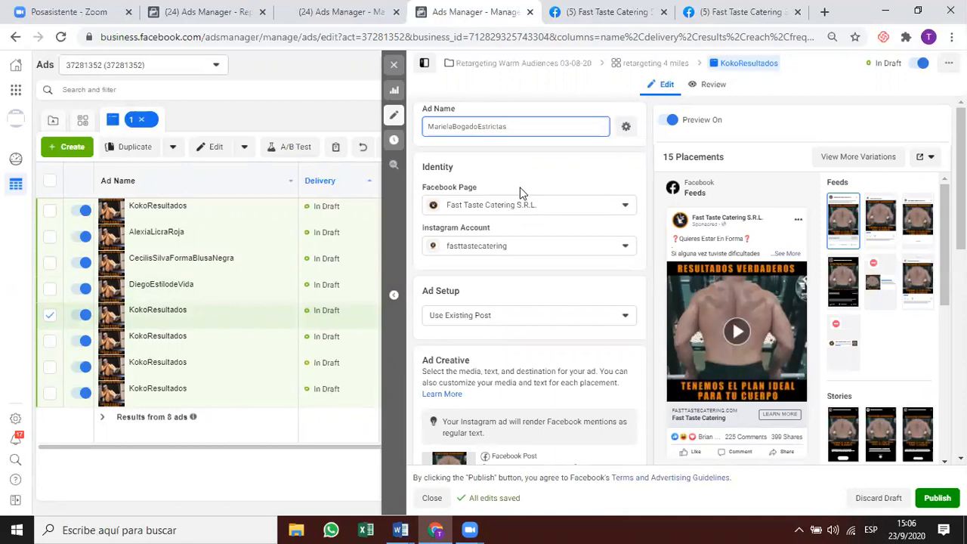
# Submit the post ID for the existing Jul 19, 2020 post as the fifth ad's post.
pyautogui.scroll(-2, 514, 211)
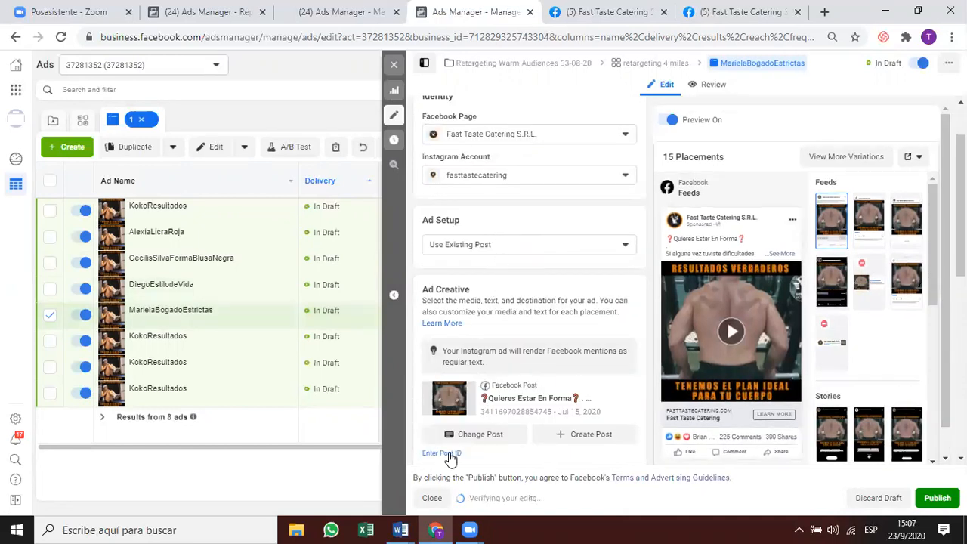
pyautogui.scroll(-2, 442, 446)
pyautogui.click(439, 382)
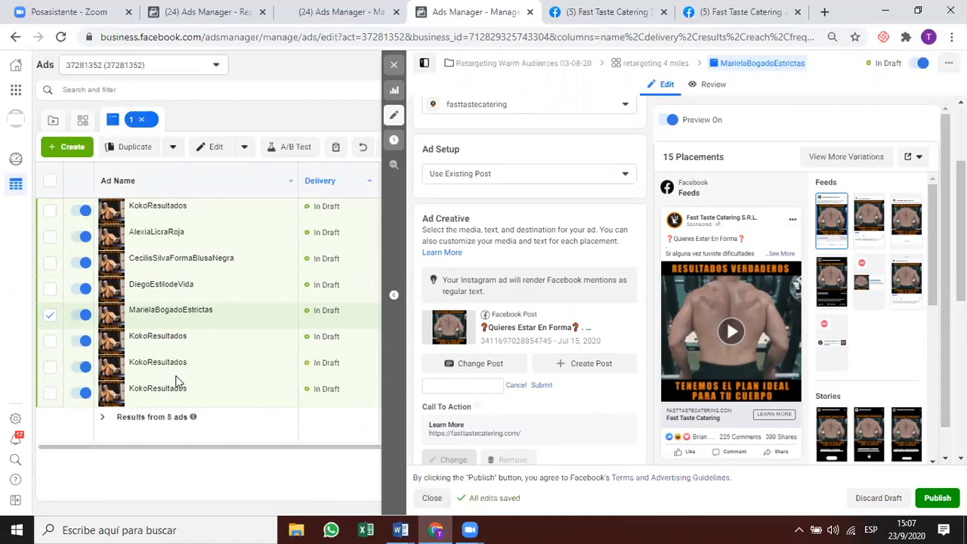
pyautogui.hotkey('ctrl', 'v')
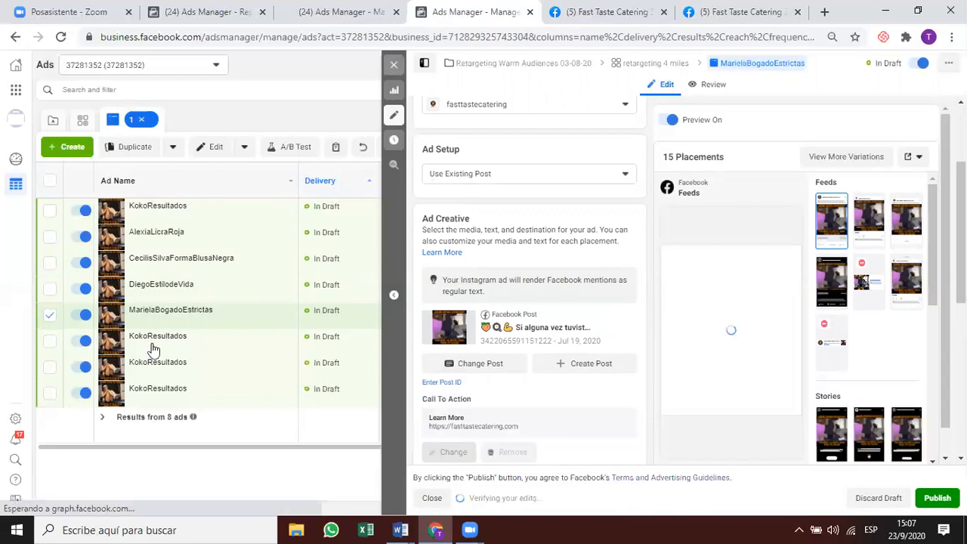
pyautogui.click(190, 348)
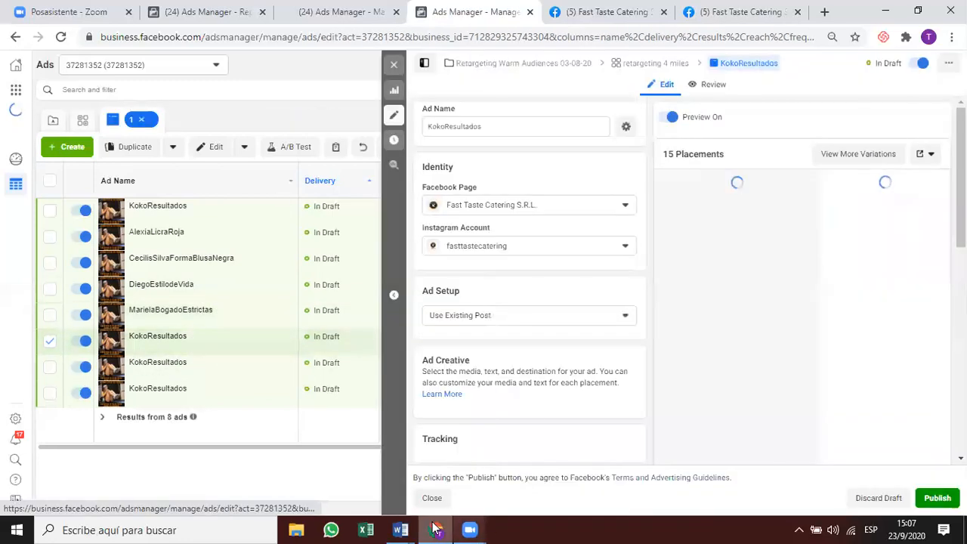
pyautogui.click(433, 523)
pyautogui.click(414, 527)
pyautogui.scroll(-1, 121, 340)
pyautogui.doubleClick(96, 324)
pyautogui.hotkey('ctrl', 'c')
pyautogui.click(434, 527)
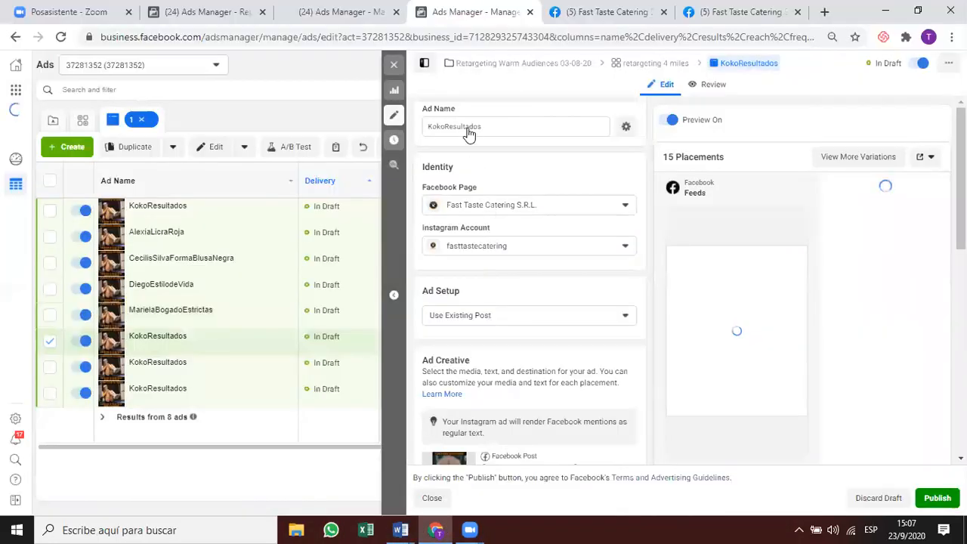
pyautogui.tripleClick(459, 127)
pyautogui.hotkey('ctrl', 'v')
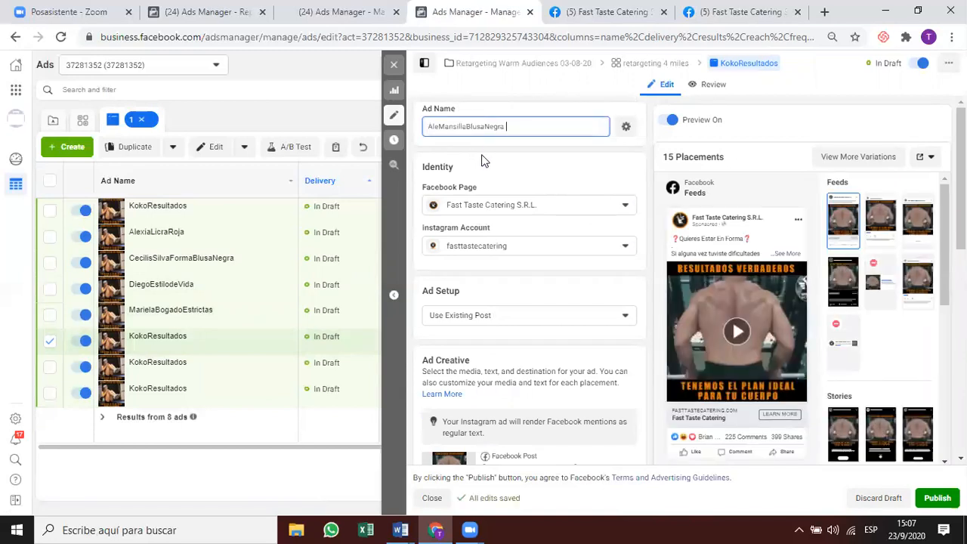
pyautogui.click(529, 186)
# Attach the existing Mar 17, 2020 post to the sixth ad via its post ID.
pyautogui.scroll(-1, 502, 201)
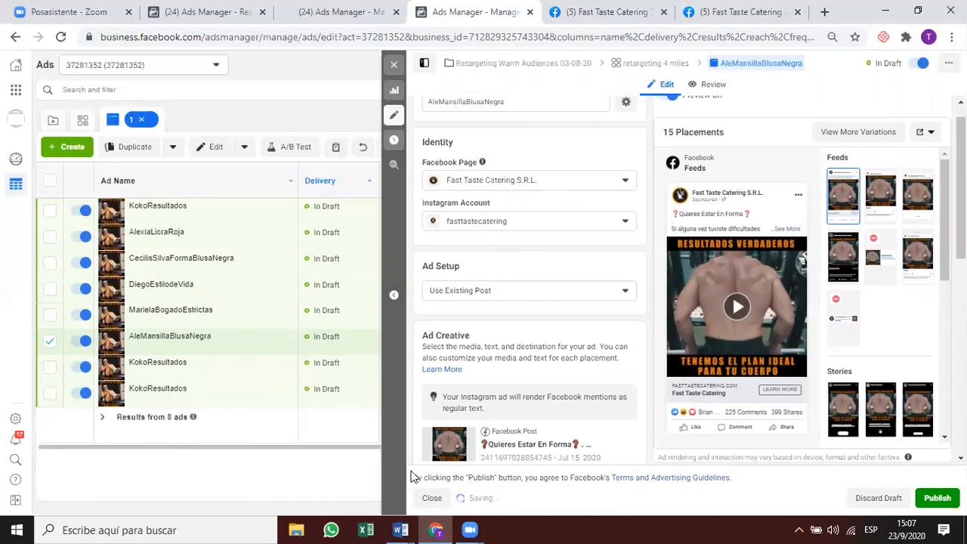
pyautogui.scroll(-3, 510, 335)
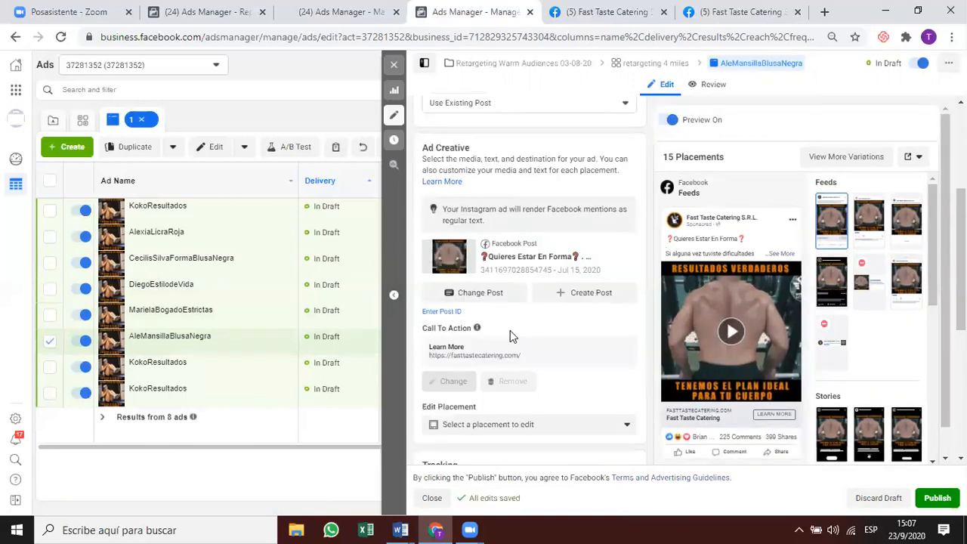
pyautogui.click(441, 311)
pyautogui.hotkey('ctrl', 'v')
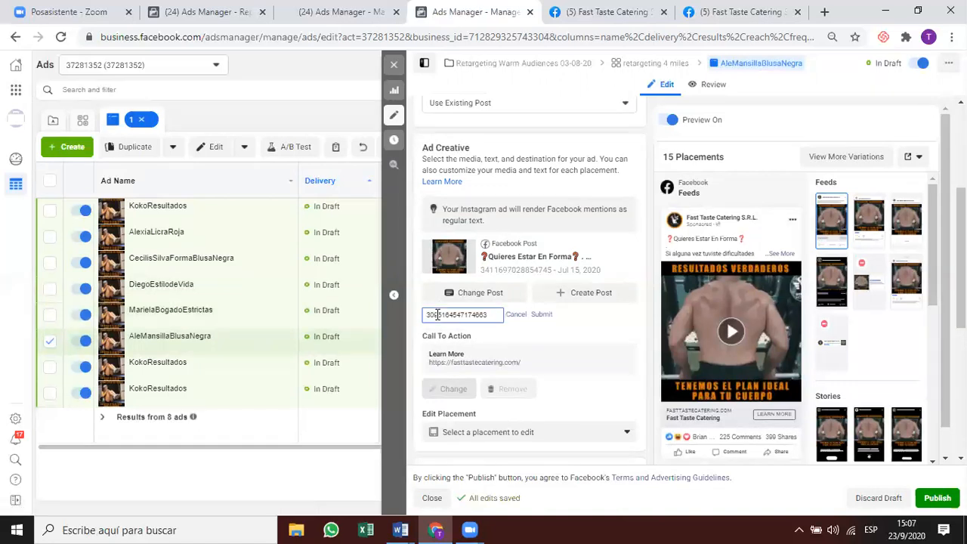
pyautogui.press('Return')
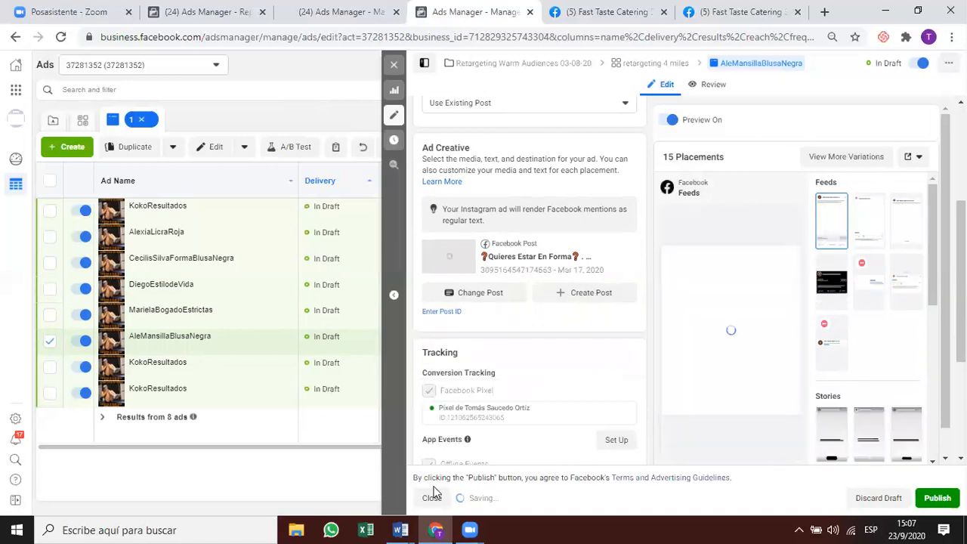
# Scroll the SandBox.docx notes down to the AlexiaQuieresEstarEnForma entry.
pyautogui.click(400, 530)
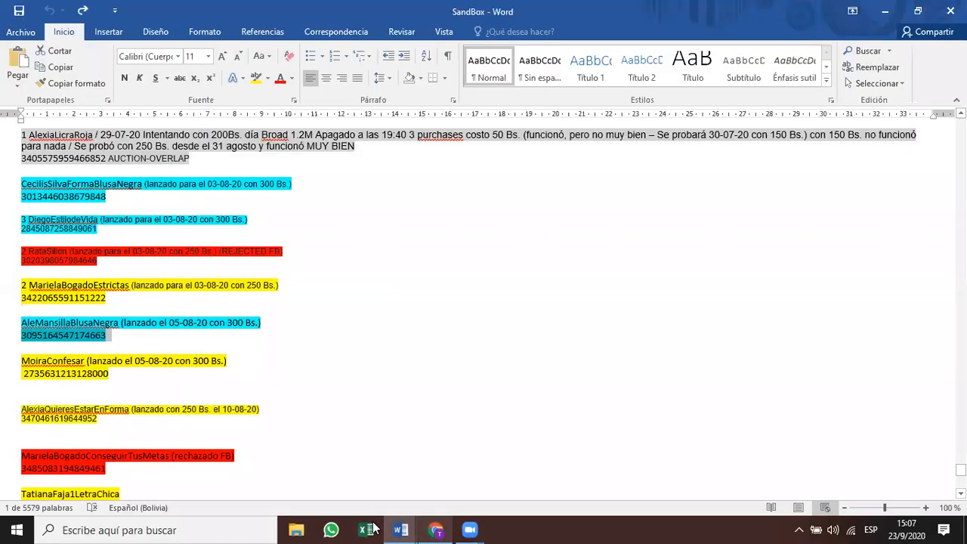
pyautogui.scroll(-2, 365, 352)
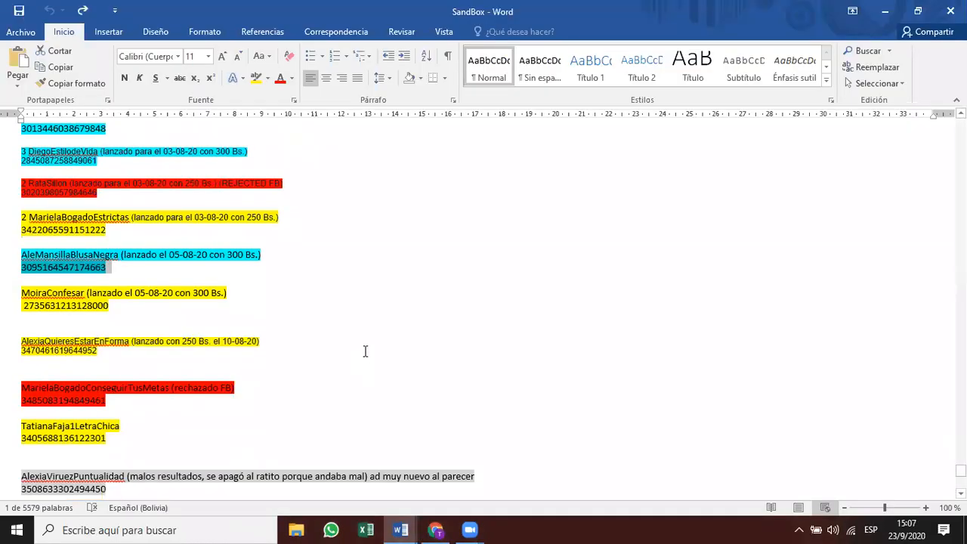
pyautogui.scroll(-1, 71, 331)
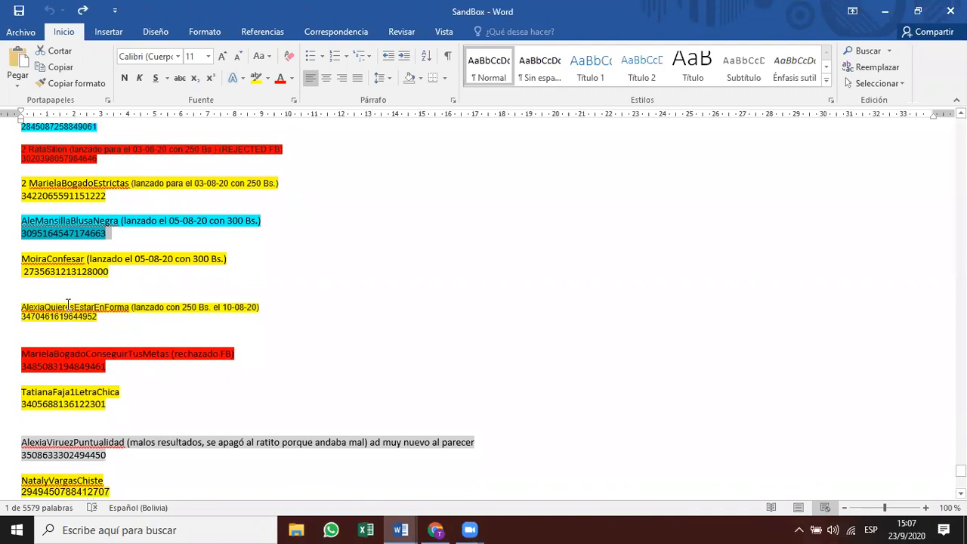
# Replace the seventh ad's KokoResultados name with AlexiaQuieresEstarEnForma from the notes.
pyautogui.doubleClick(68, 305)
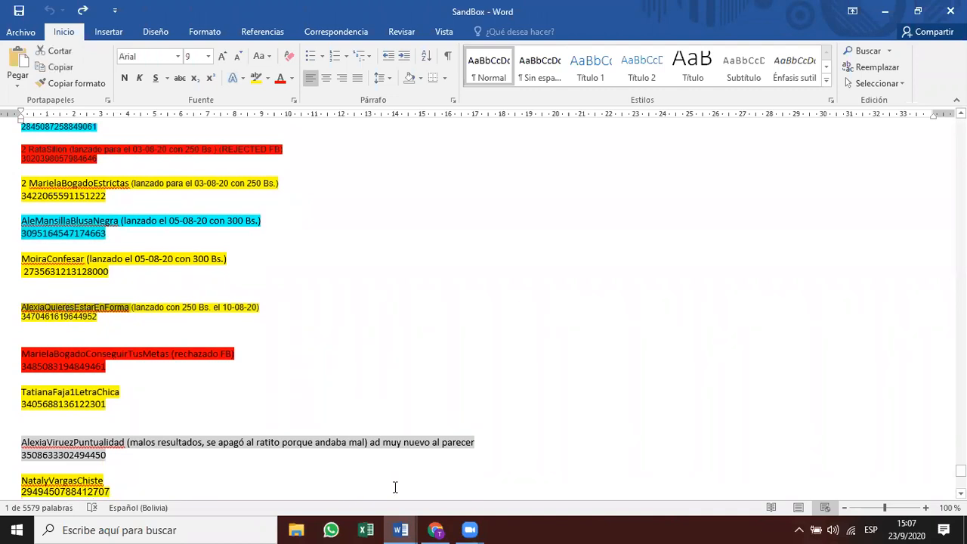
pyautogui.hotkey('alt', 'Tab')
pyautogui.click(193, 371)
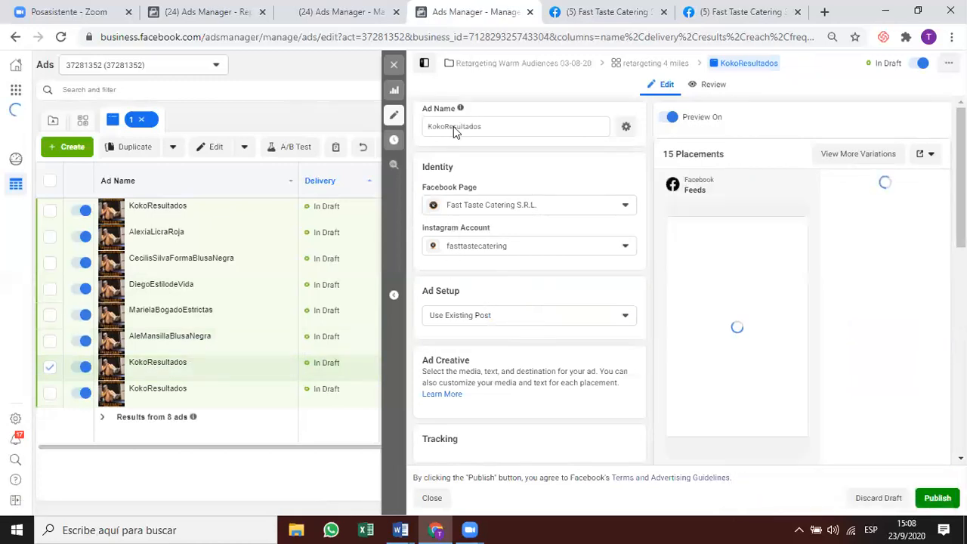
pyautogui.scroll(-1, 487, 166)
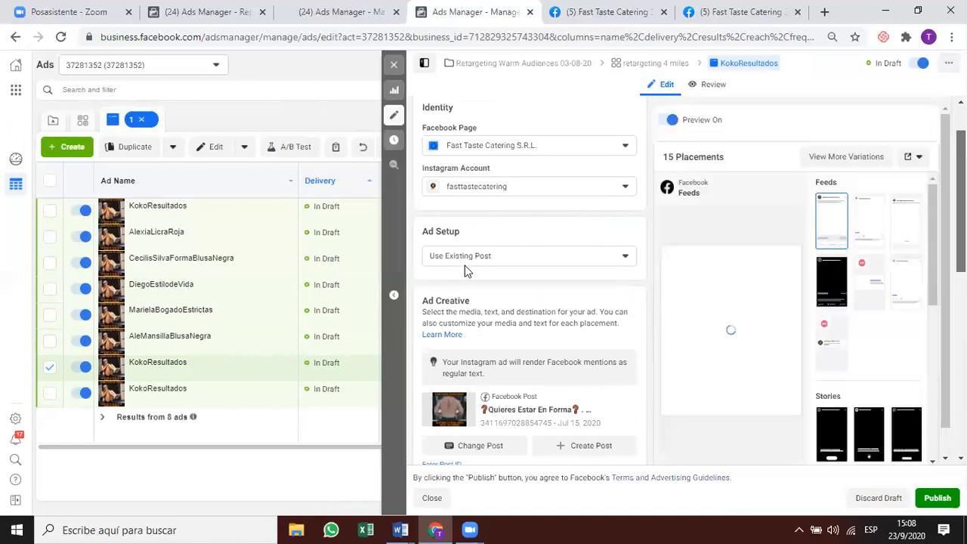
pyautogui.scroll(1, 465, 265)
pyautogui.doubleClick(457, 126)
pyautogui.write('AlexiaQuieresEstarEnForma')
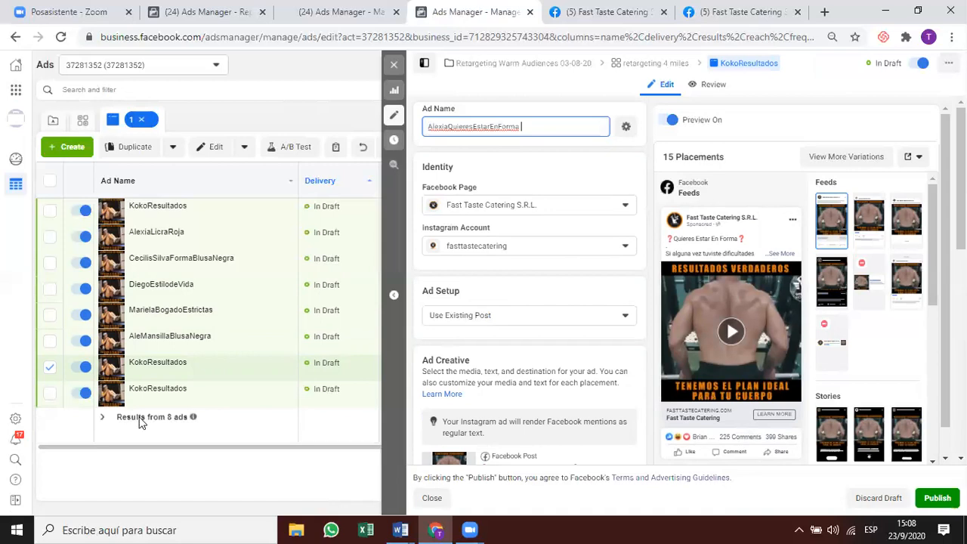
# Submit the post ID for the existing Aug 4, 2020 post and close the edit panel.
pyautogui.click(434, 526)
pyautogui.click(435, 526)
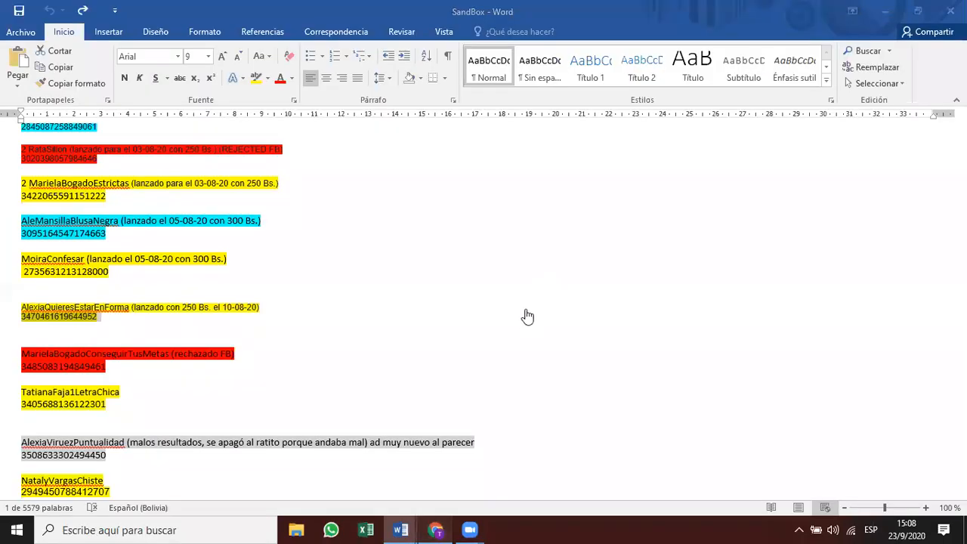
pyautogui.scroll(-2, 483, 304)
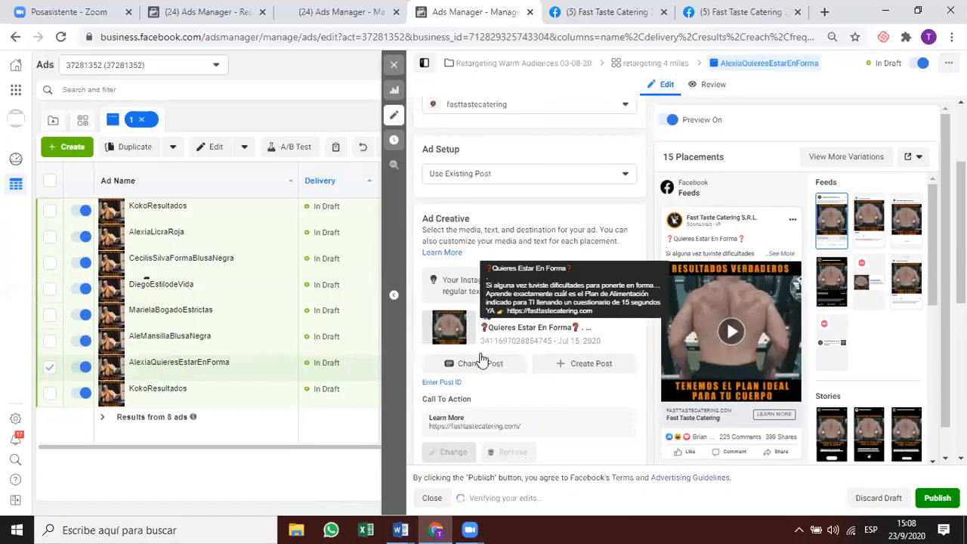
pyautogui.click(446, 385)
pyautogui.hotkey('ctrl', 'v')
pyautogui.press('Return')
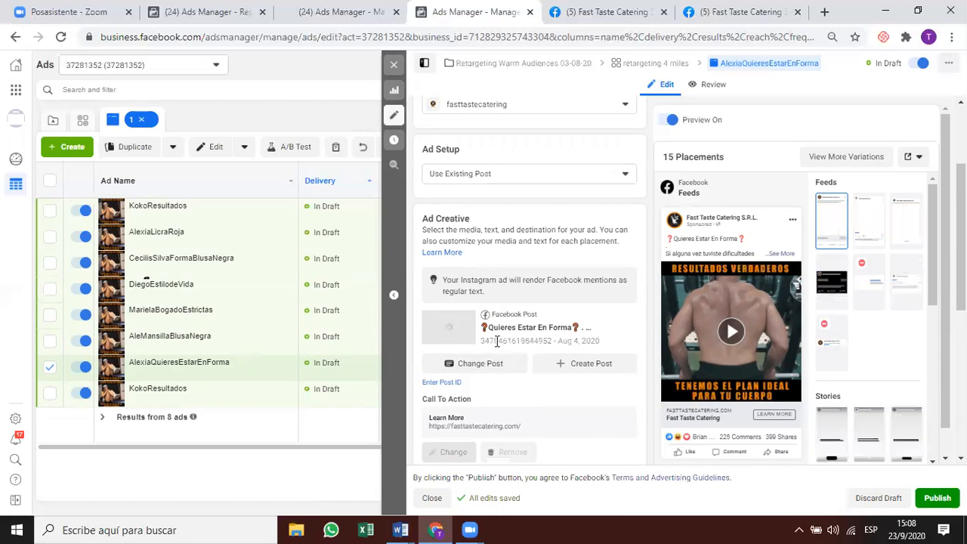
pyautogui.click(392, 69)
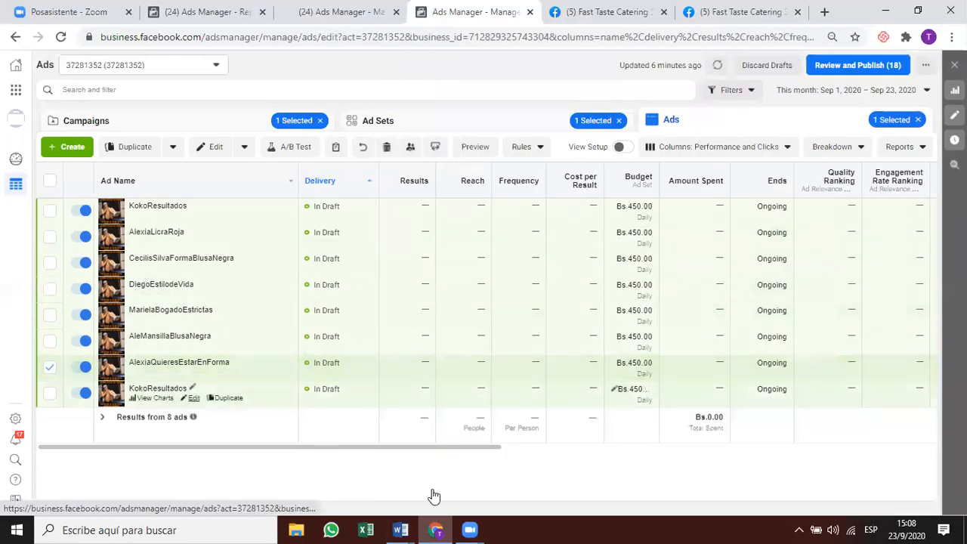
pyautogui.click(400, 529)
pyautogui.scroll(-4, 190, 341)
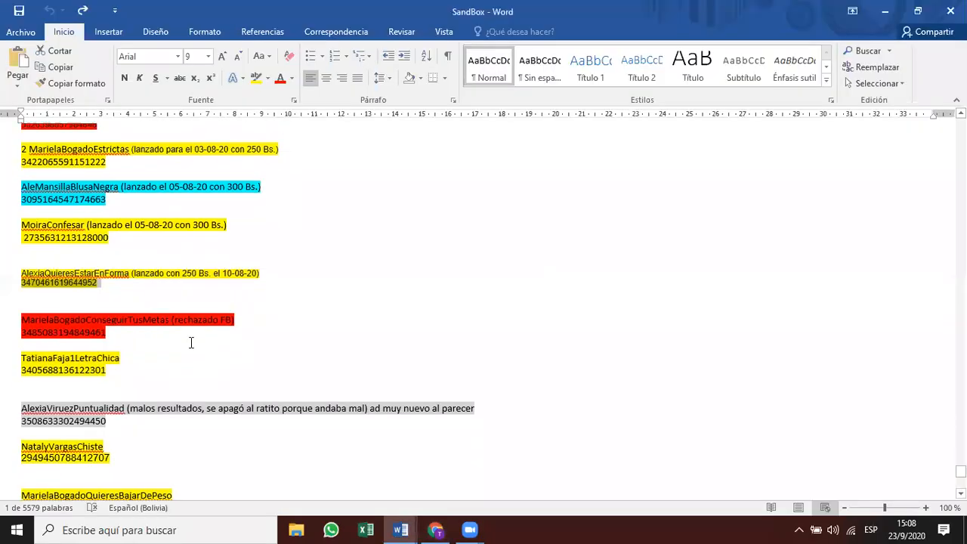
pyautogui.scroll(-2, 186, 324)
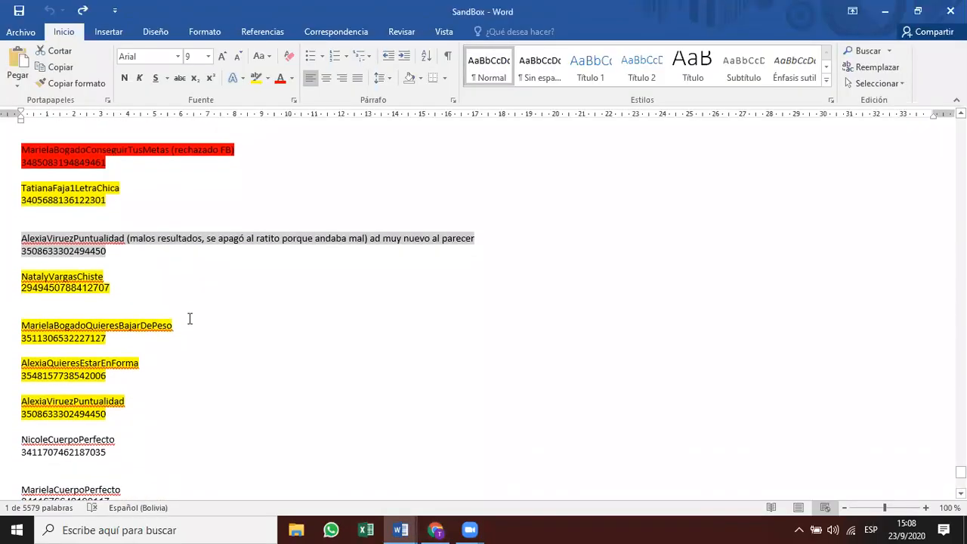
pyautogui.scroll(-5, 191, 317)
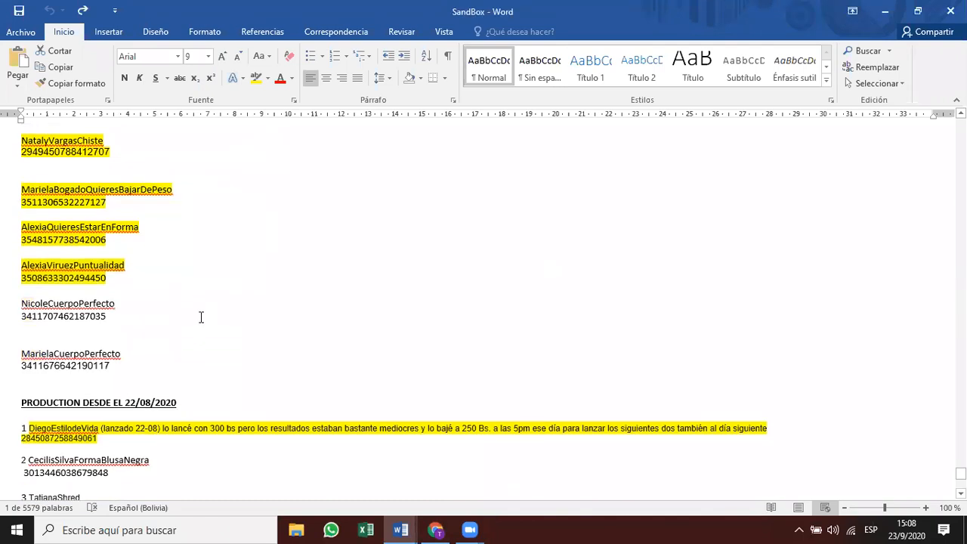
pyautogui.doubleClick(108, 268)
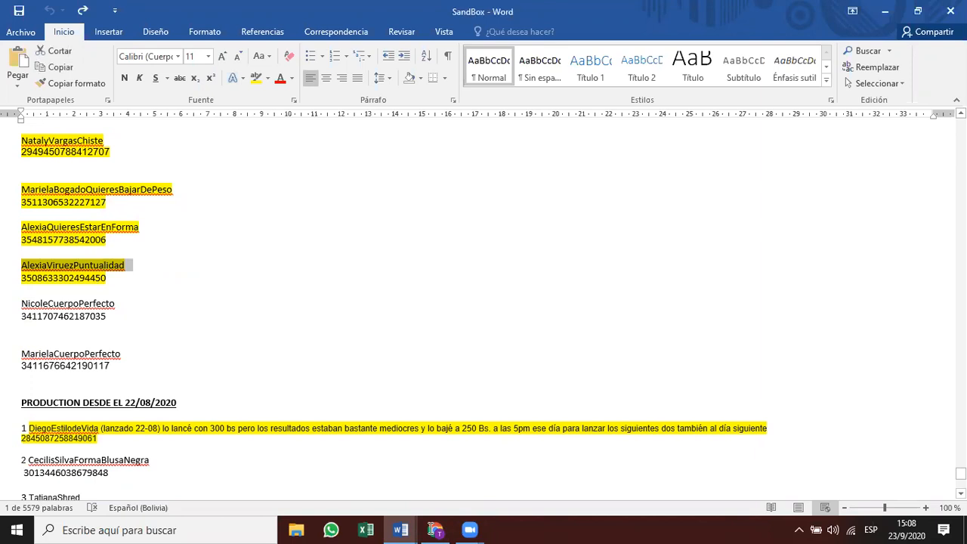
pyautogui.click(435, 529)
# Submit the AlexiaViruezPuntualidad post ID, linking the existing Aug 17, 2020 post.
pyautogui.click(433, 529)
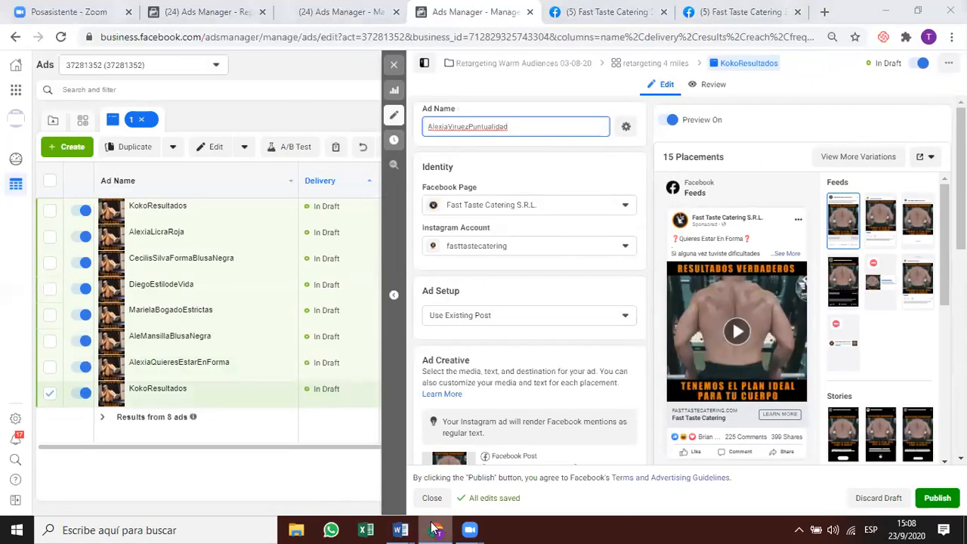
pyautogui.click(435, 529)
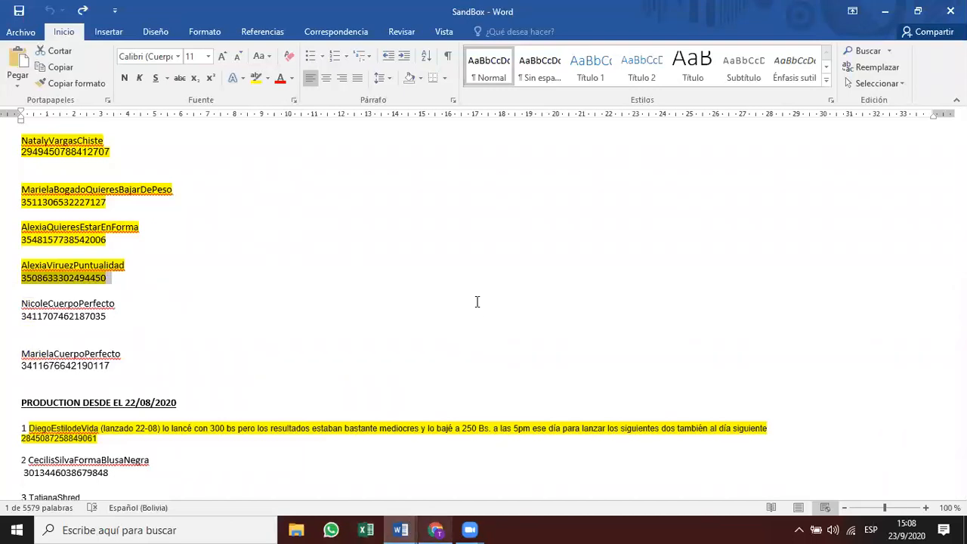
pyautogui.hotkey('alt', 'Tab')
pyautogui.click(436, 386)
pyautogui.hotkey('ctrl', 'v')
pyautogui.click(540, 384)
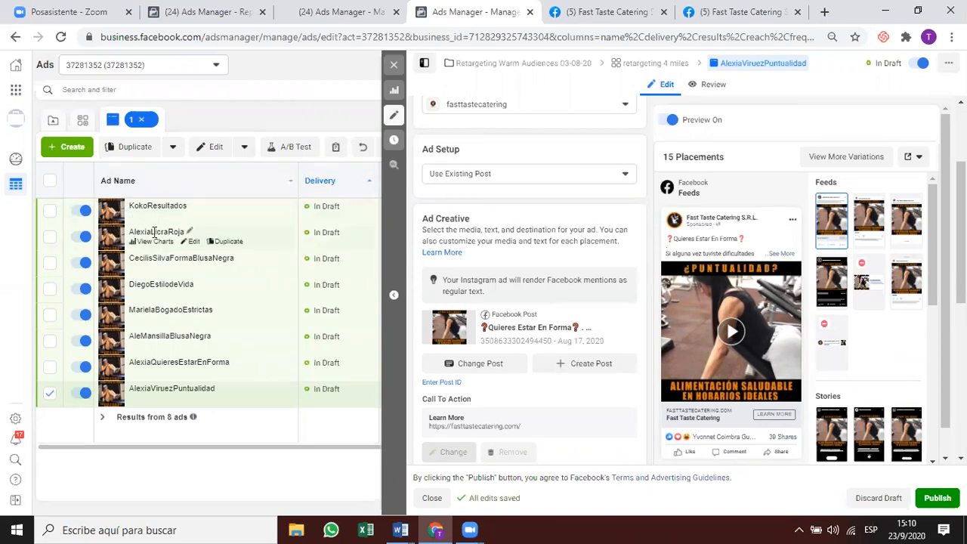
# Close the AlexiaViruezPuntualidad ad's edit panel once its Puntualidad post has loaded.
pyautogui.click(393, 69)
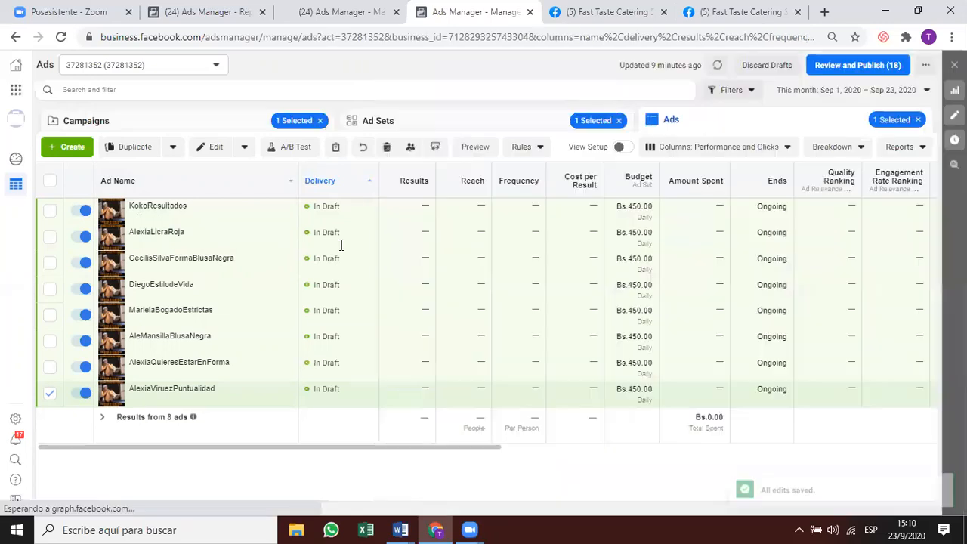
# Select all eight ads, publish the pending draft items, and start a new Word window.
pyautogui.click(51, 180)
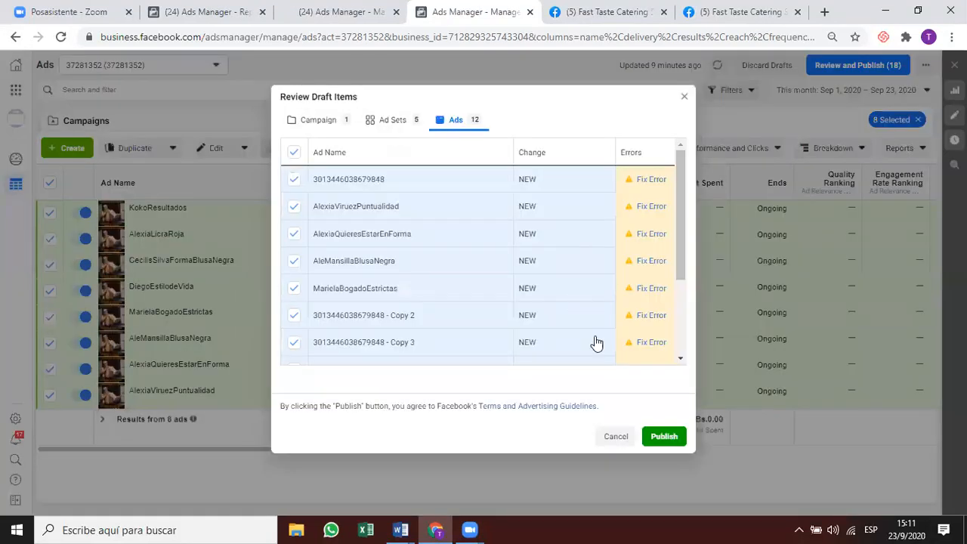
pyautogui.click(662, 439)
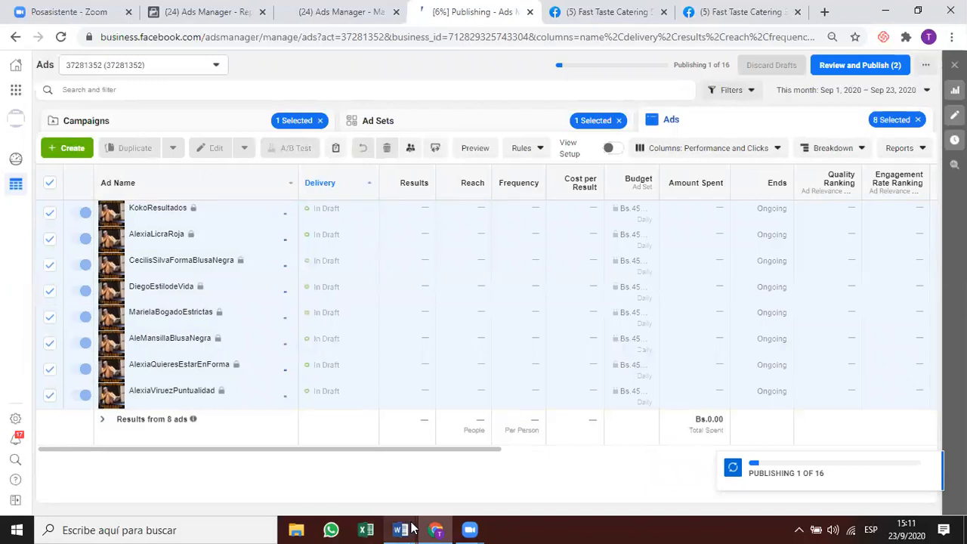
pyautogui.moveTo(410, 529)
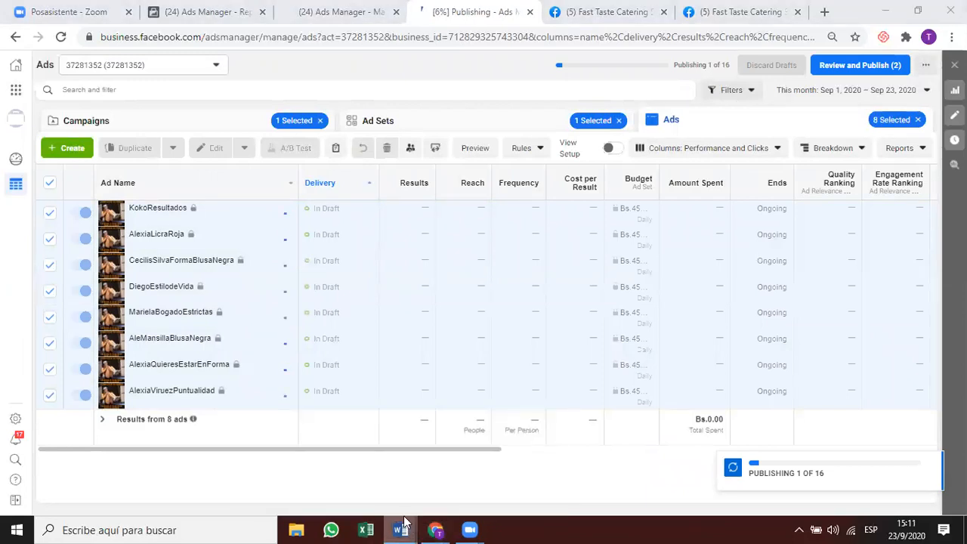
pyautogui.rightClick(409, 528)
pyautogui.click(390, 455)
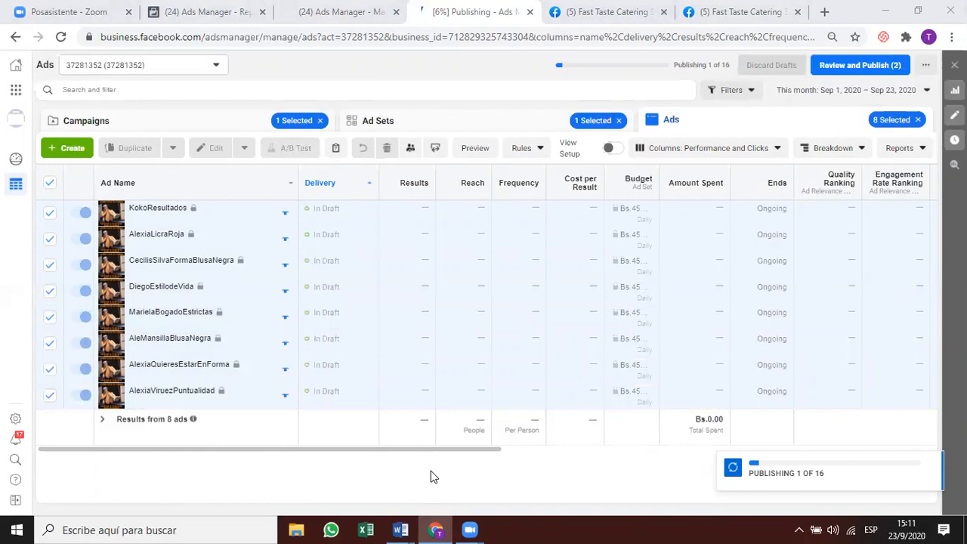
pyautogui.click(402, 526)
# Write in a blank document that frequency above 2 and cost per purchase above 30 require new strategies.
pyautogui.click(402, 233)
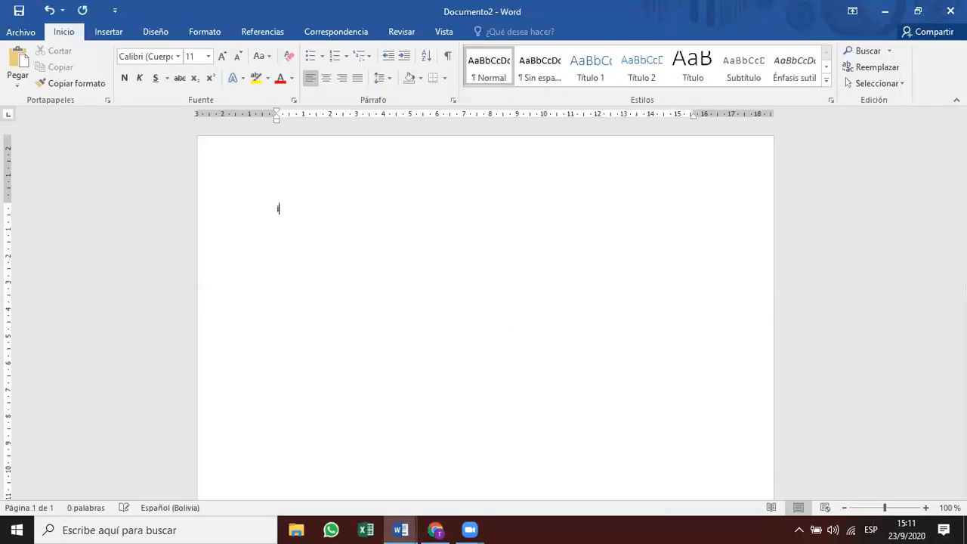
pyautogui.write('If frequency is above 2')
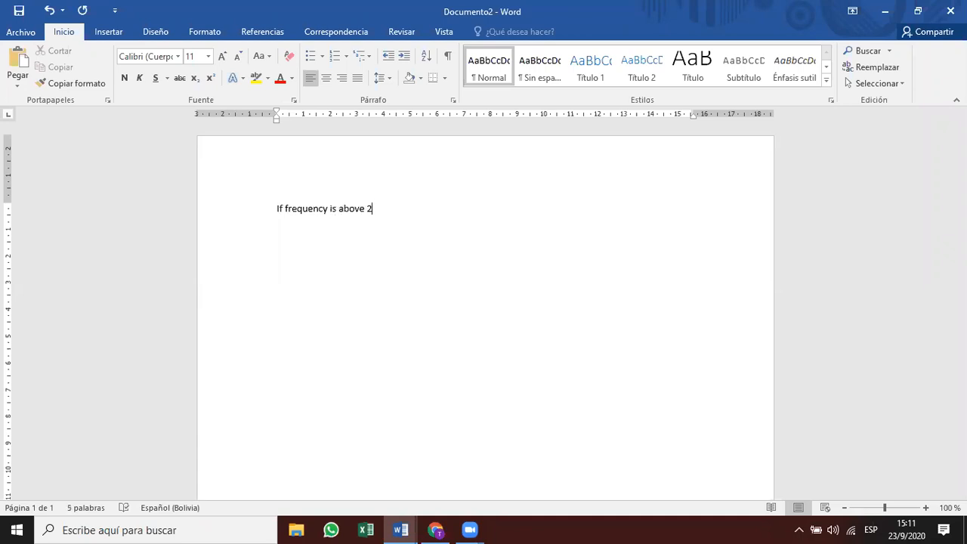
pyautogui.write(' ard cod')
pyautogui.press('BackSpace')
pyautogui.write('st per purchae')
pyautogui.press('BackSpace')
pyautogui.write('se is above 30')
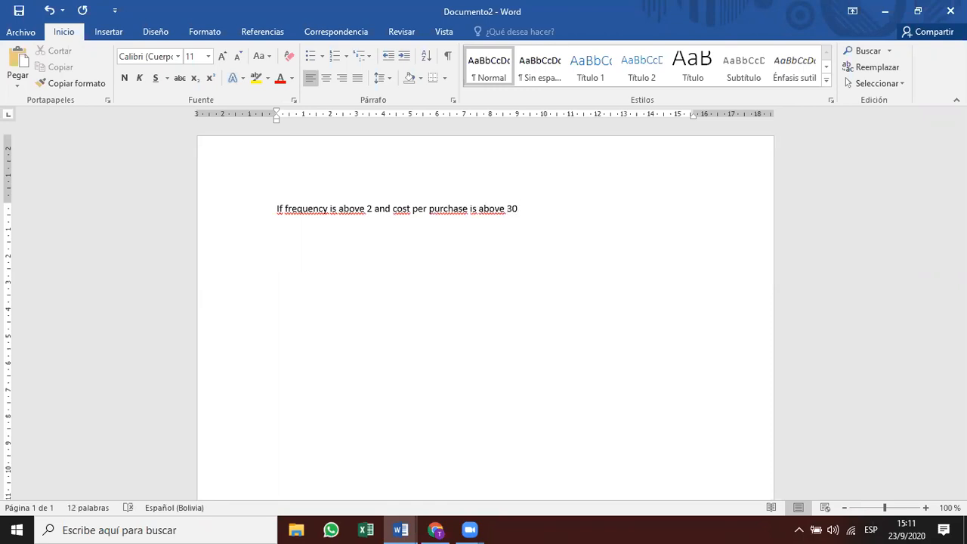
pyautogui.write(' we need ')
pyautogui.write('to intro')
pyautogui.write('duc')
pyautogui.write('e')
pyautogui.hotkey('ctrl', 'BackSpace')
pyautogui.write('pevit ')
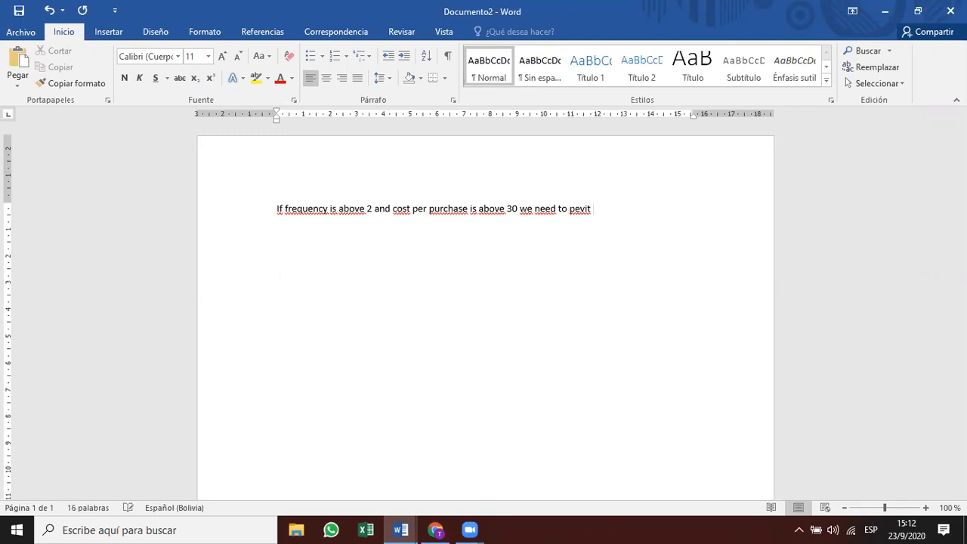
pyautogui.write('and')
pyautogui.write(' introduc')
pyautogui.write('e new st')
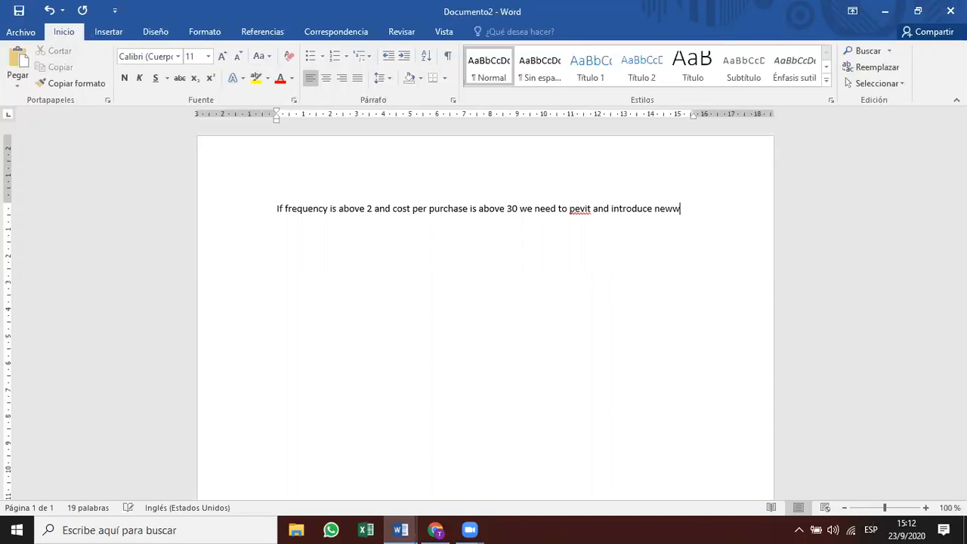
pyautogui.write('rategies')
pyautogui.doubleClick(601, 209)
pyautogui.press('BackSpace')
pyautogui.press('BackSpace')
pyautogui.press('BackSpace')
pyautogui.press('BackSpace')
pyautogui.press('BackSpace')
pyautogui.press('BackSpace')
pyautogui.press('BackSpace')
pyautogui.press('BackSpace')
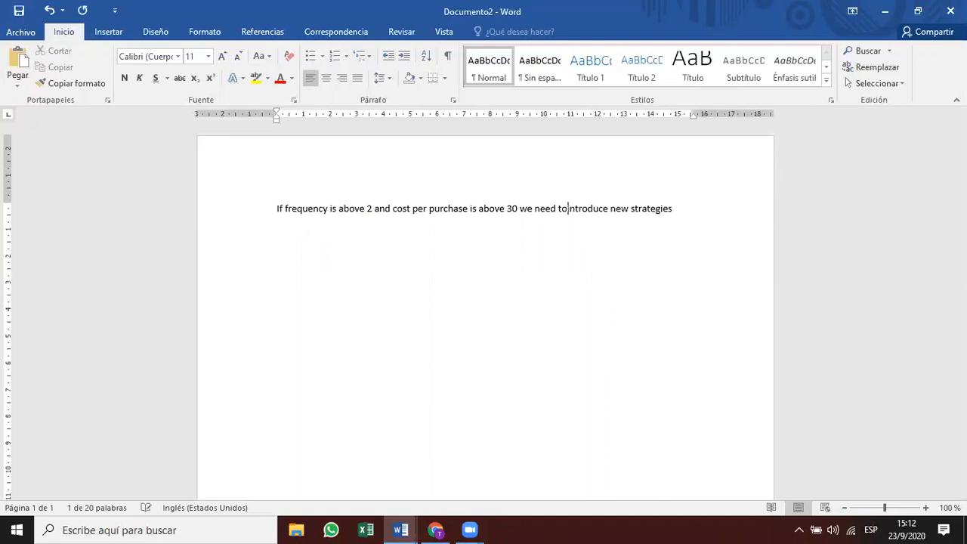
pyautogui.click(723, 209)
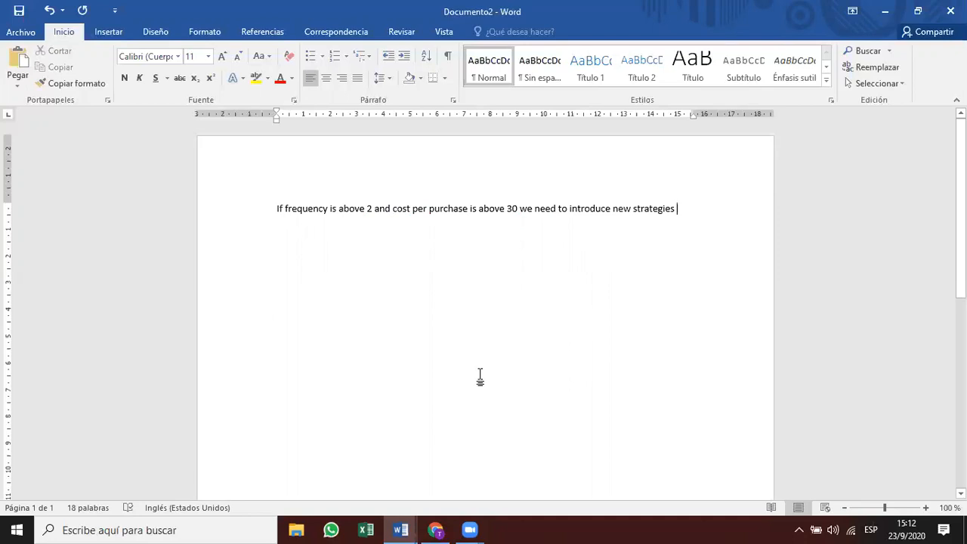
# List Offers, One time promotions, Referals and Holyday related promos on separate lines.
pyautogui.press('Return')
pyautogui.write('Offers')
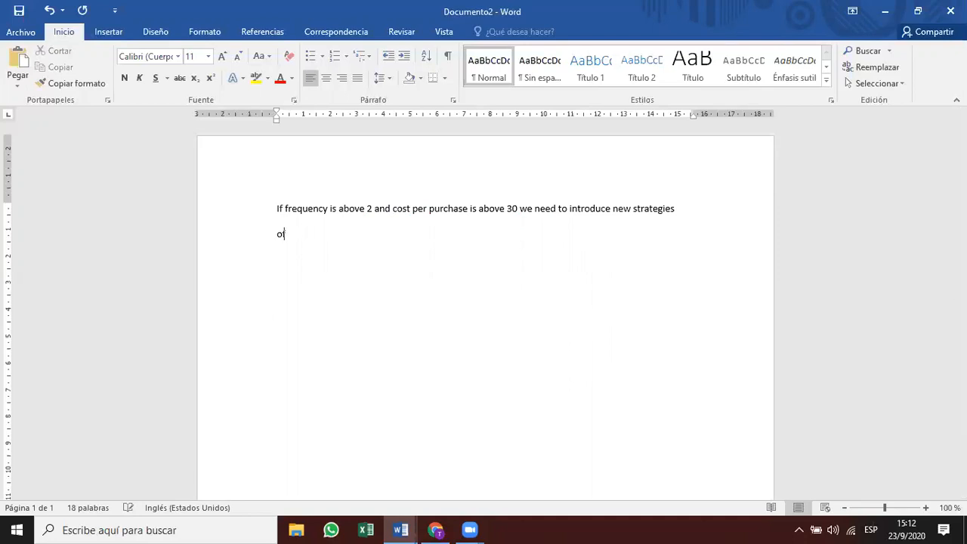
pyautogui.press('Return')
pyautogui.write('One time promotions')
pyautogui.press('Return')
pyautogui.write('refere')
pyautogui.write('al')
pyautogui.press('BackSpace')
pyautogui.press('BackSpace')
pyautogui.press('BackSpace')
pyautogui.write('als')
pyautogui.press('Return')
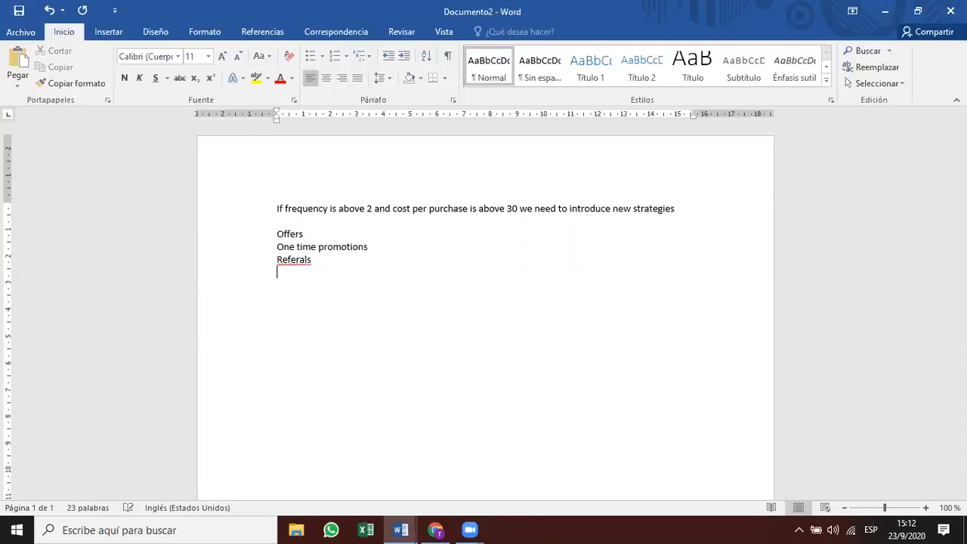
pyautogui.write('holuday')
pyautogui.press('BackSpace')
pyautogui.press('BackSpace')
pyautogui.press('BackSpace')
pyautogui.press('BackSpace')
pyautogui.press('BackSpace')
pyautogui.write('yday related proms')
pyautogui.press('BackSpace')
pyautogui.write('os')
pyautogui.press('Return')
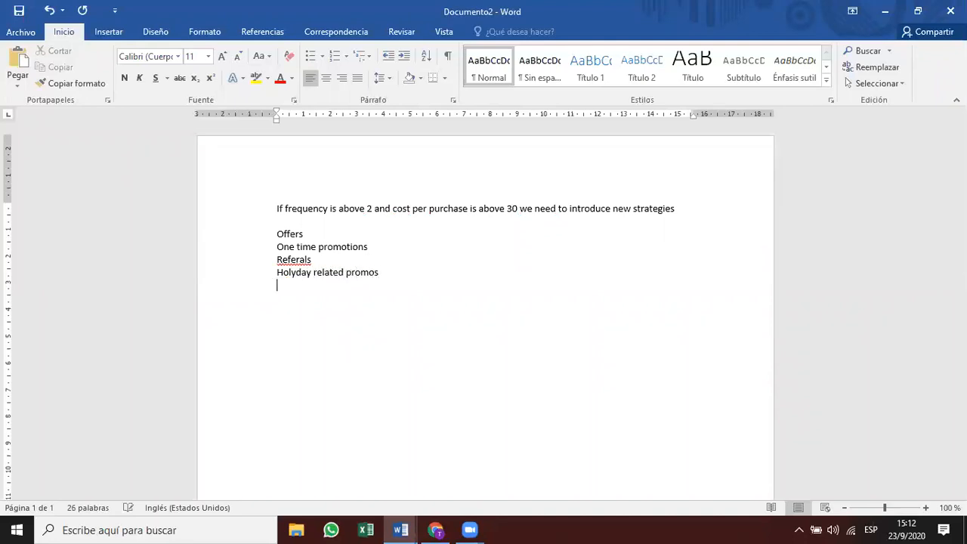
# Add Social Causes, Loyalty programs and Etc. as the final list lines.
pyautogui.write('Causes')
pyautogui.press('BackSpace')
pyautogui.press('BackSpace')
pyautogui.press('BackSpace')
pyautogui.press('BackSpace')
pyautogui.press('BackSpace')
pyautogui.press('BackSpace')
pyautogui.press('BackSpace')
pyautogui.write('Social Causes')
pyautogui.press('Return')
pyautogui.write('I')
pyautogui.press('BackSpace')
pyautogui.write('Renew the plan,')
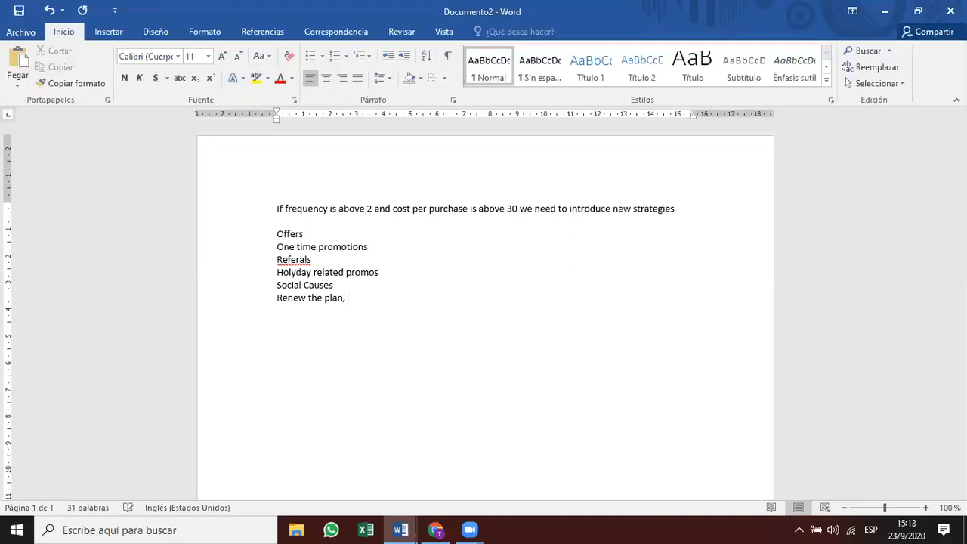
pyautogui.press('BackSpace')
pyautogui.press('BackSpace')
pyautogui.press('BackSpace')
pyautogui.press('BackSpace')
pyautogui.press('BackSpace')
pyautogui.press('BackSpace')
pyautogui.press('BackSpace')
pyautogui.press('BackSpace')
pyautogui.press('BackSpace')
pyautogui.press('BackSpace')
pyautogui.press('BackSpace')
pyautogui.press('BackSpace')
pyautogui.press('BackSpace')
pyautogui.press('BackSpace')
pyautogui.press('BackSpace')
pyautogui.press('BackSpace')
pyautogui.write('Loyalty programs')
pyautogui.press('Return')
pyautogui.write('Etc')
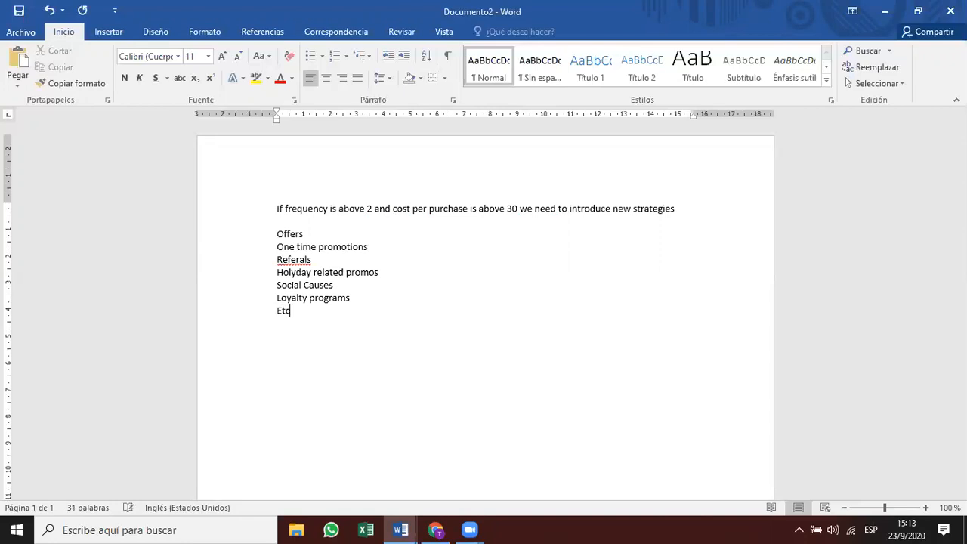
pyautogui.write('.')
pyautogui.press('Return')
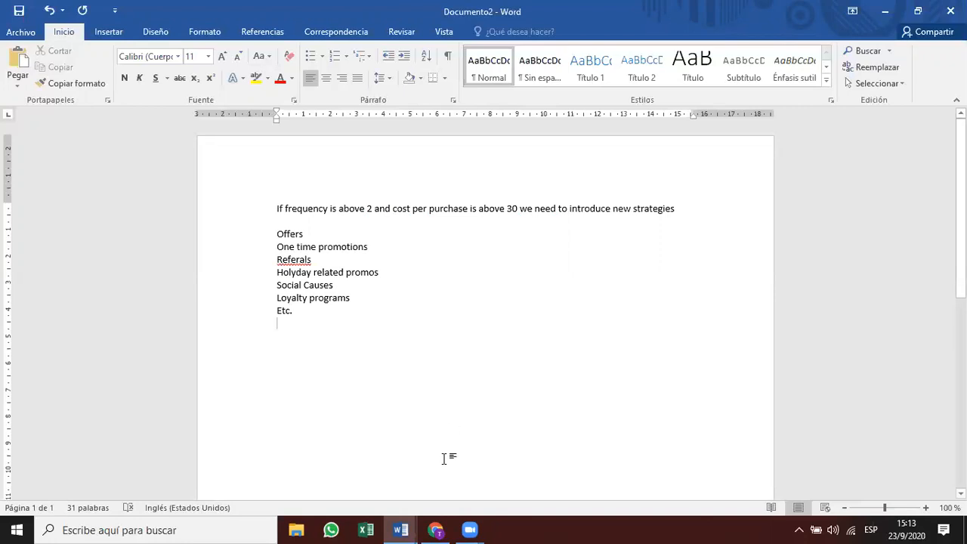
# Dismiss the publish-failed notice and publish all draft ads and ad sets again.
pyautogui.click(437, 530)
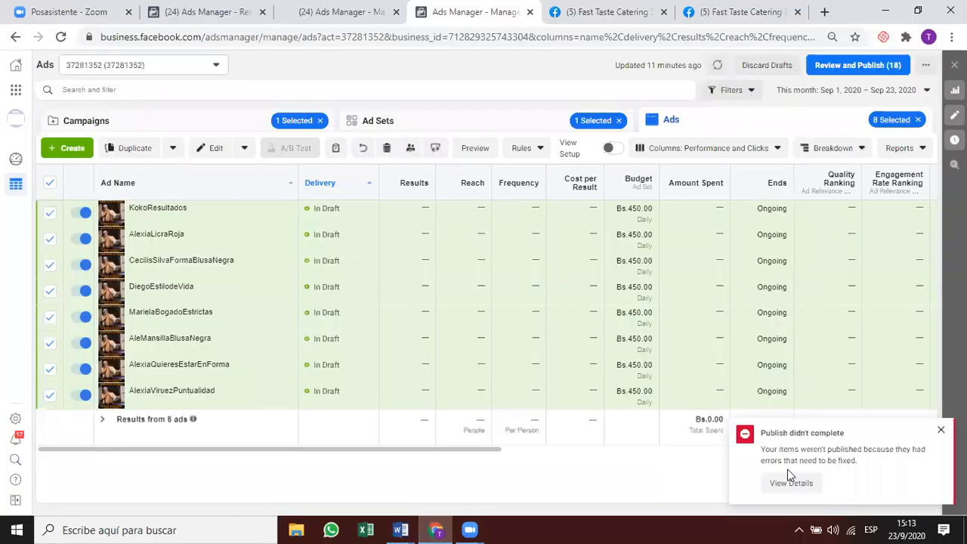
pyautogui.click(941, 429)
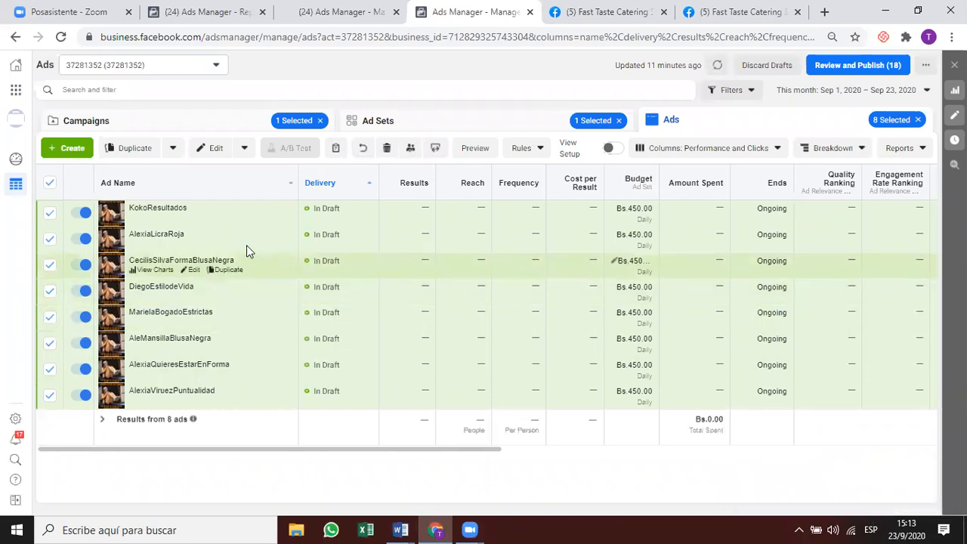
pyautogui.click(853, 66)
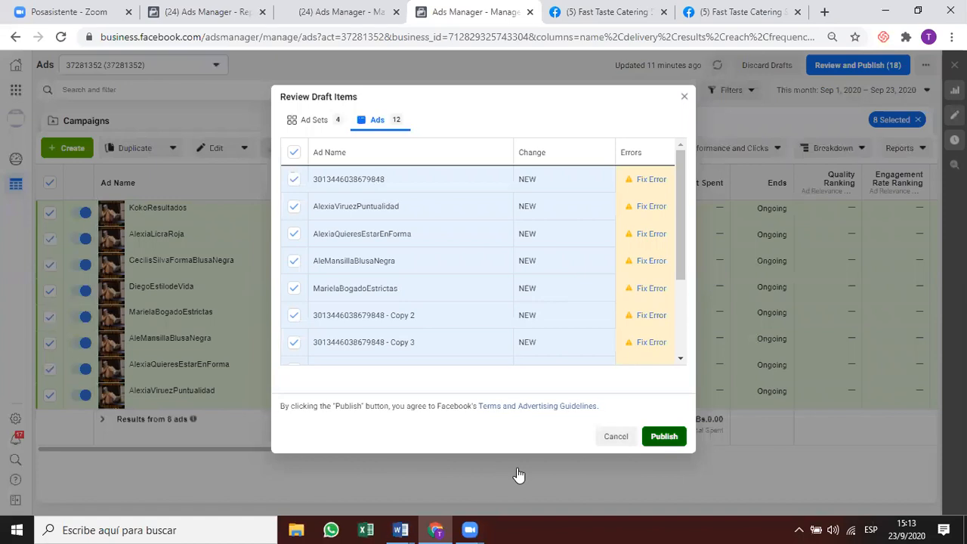
pyautogui.click(661, 435)
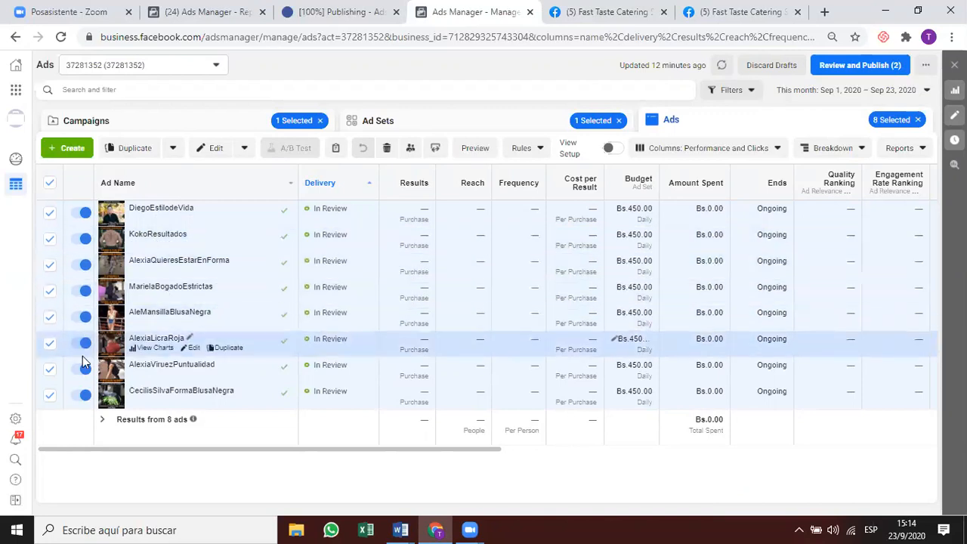
# Switch to the Ad Sets table, where retargeting 4 miles shows In Review at Bs.450.00 daily.
pyautogui.click(455, 129)
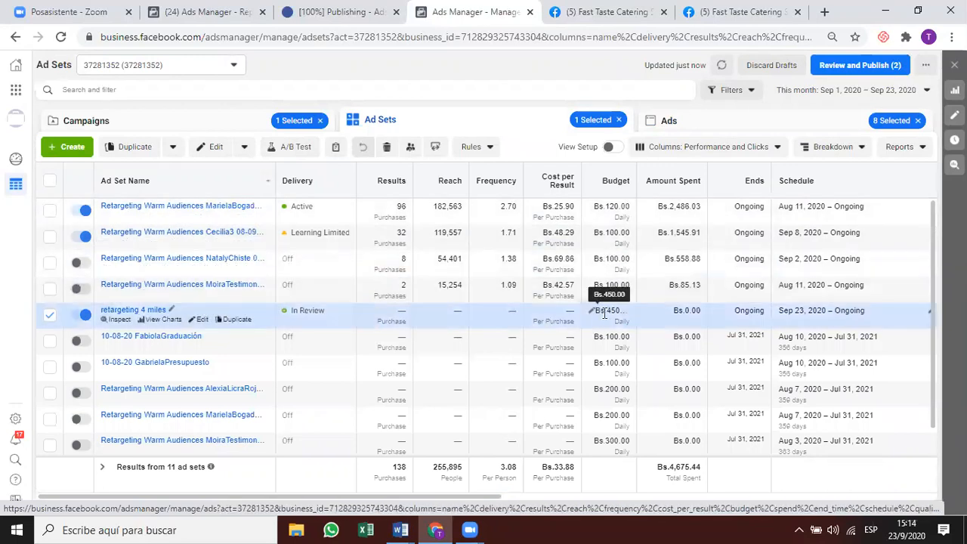
# Widen the ad sets table's Budget column and bring up the date range presets.
pyautogui.moveTo(637, 182); pyautogui.dragTo(674, 183)
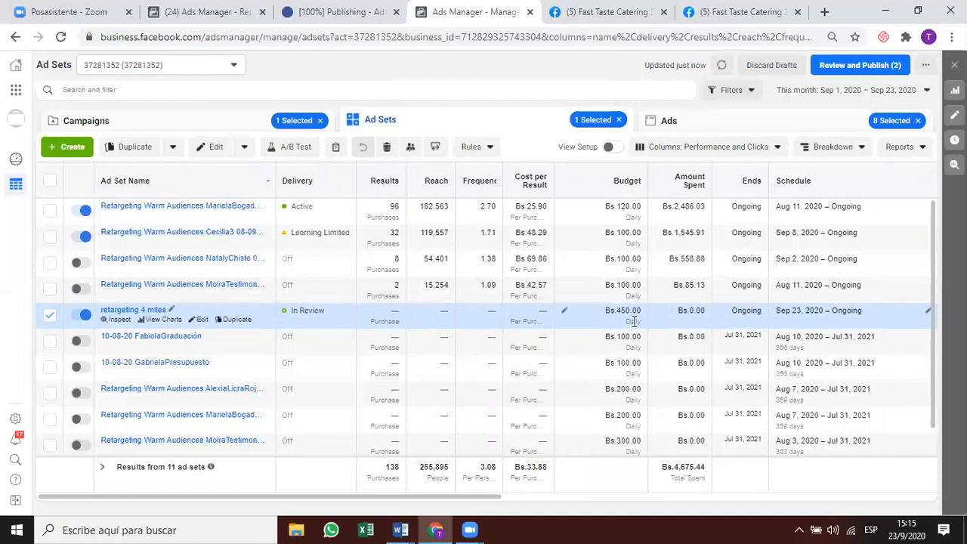
pyautogui.click(842, 93)
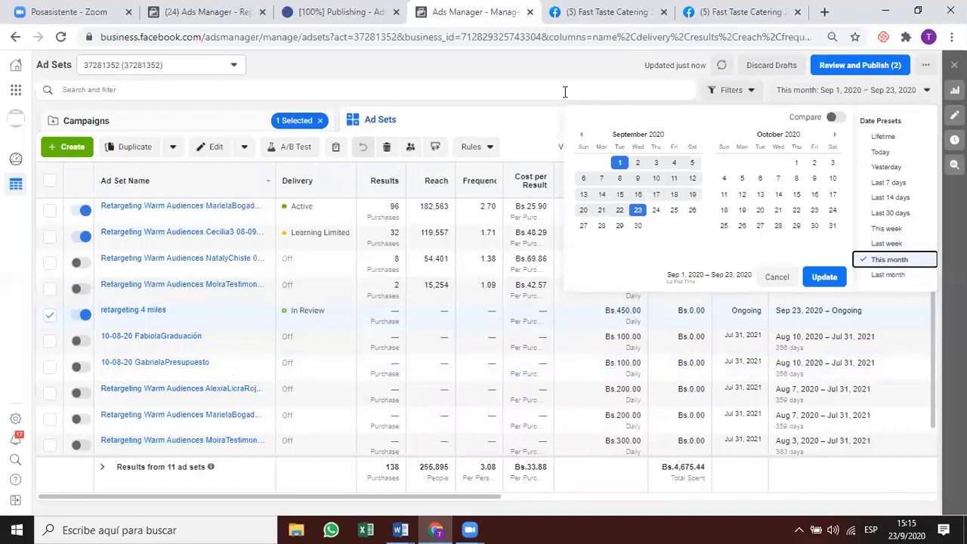
# Show the ad sets for last month (August 2020), then for July 1–31, 2020.
pyautogui.click(889, 275)
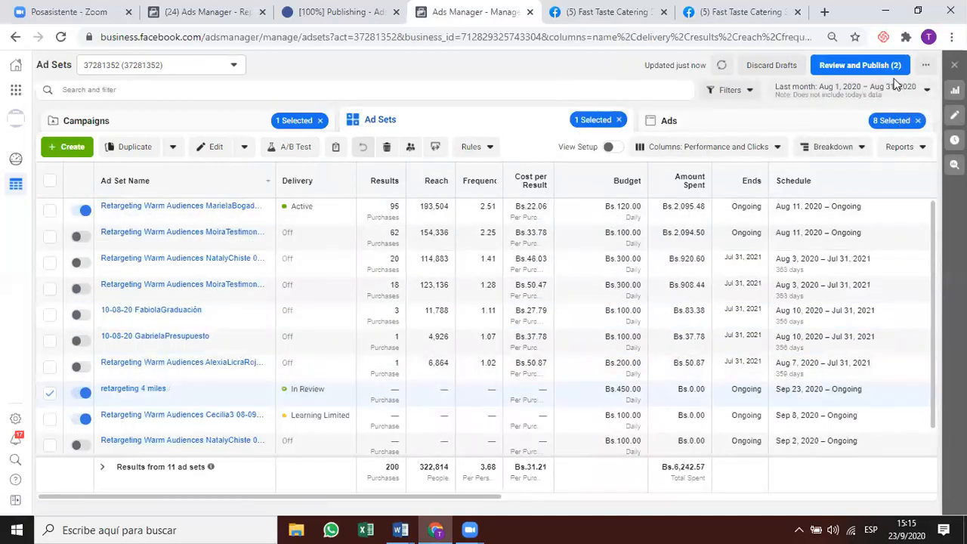
pyautogui.click(845, 88)
pyautogui.click(582, 135)
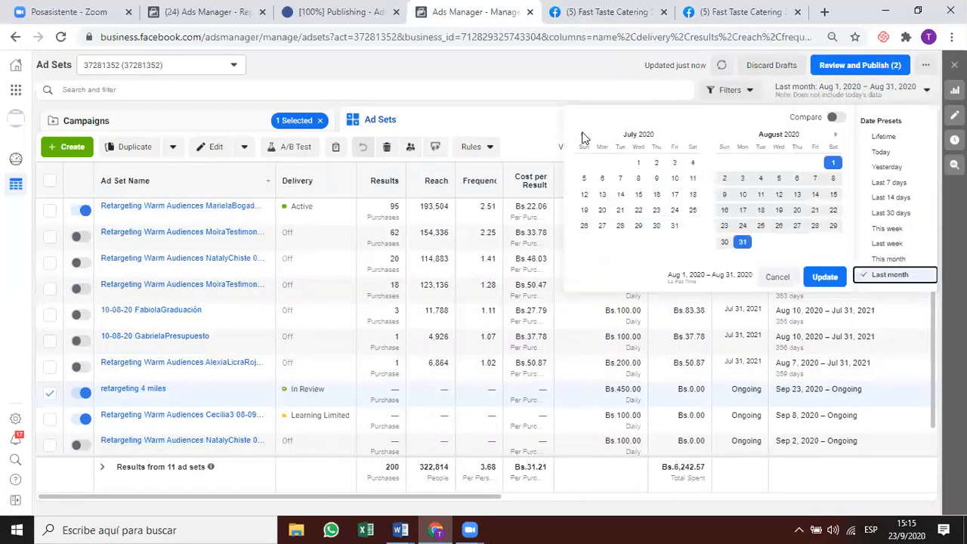
pyautogui.click(639, 163)
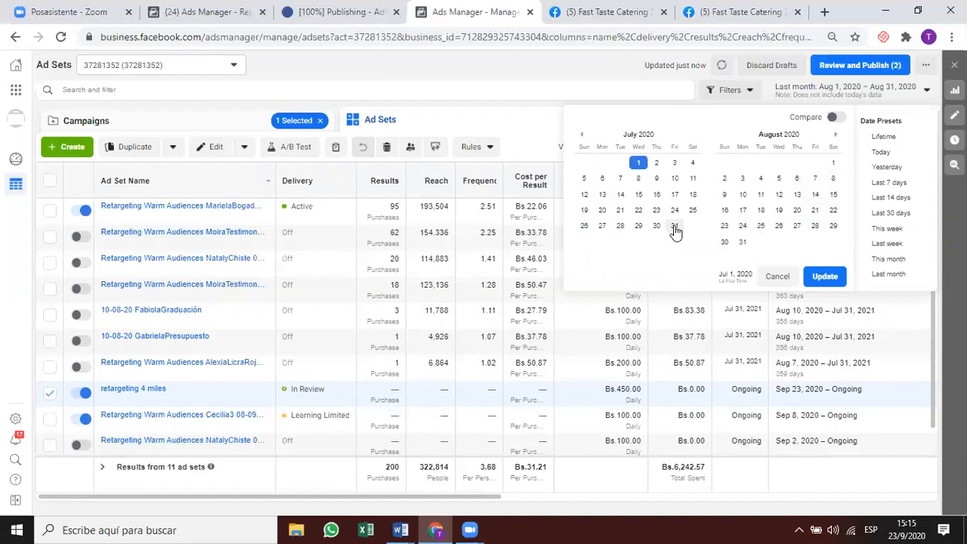
pyautogui.click(675, 226)
pyautogui.click(824, 276)
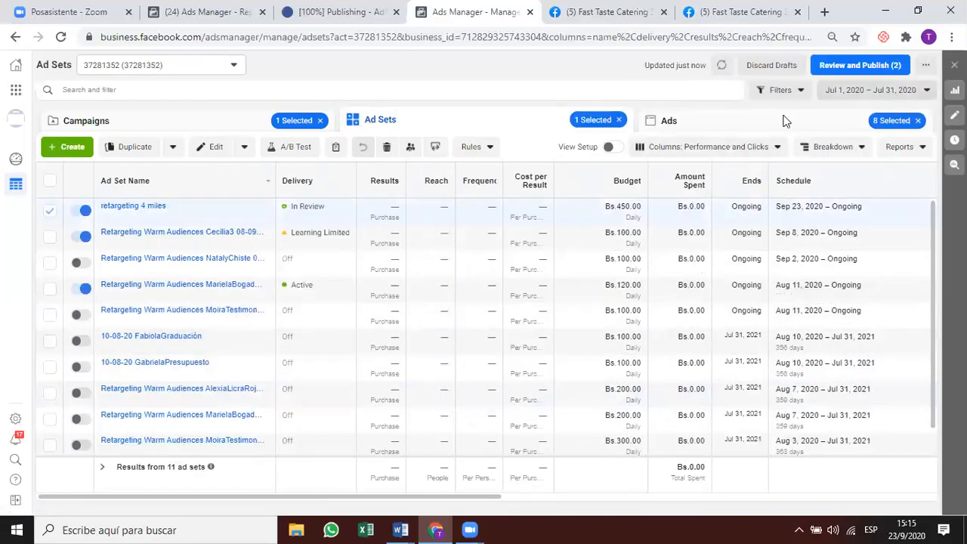
# Switch to the Campaigns table for July 1–31, 2020.
pyautogui.click(871, 90)
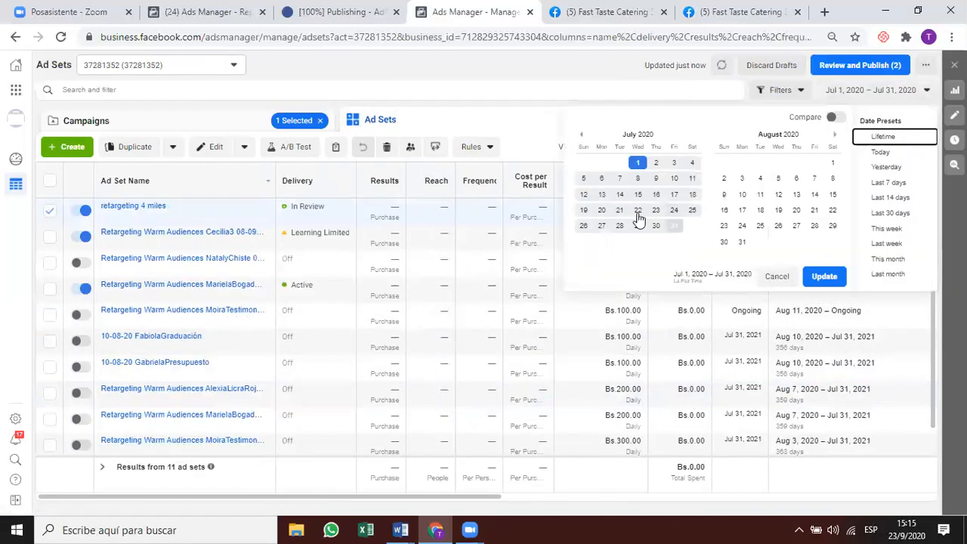
pyautogui.click(581, 134)
pyautogui.click(231, 118)
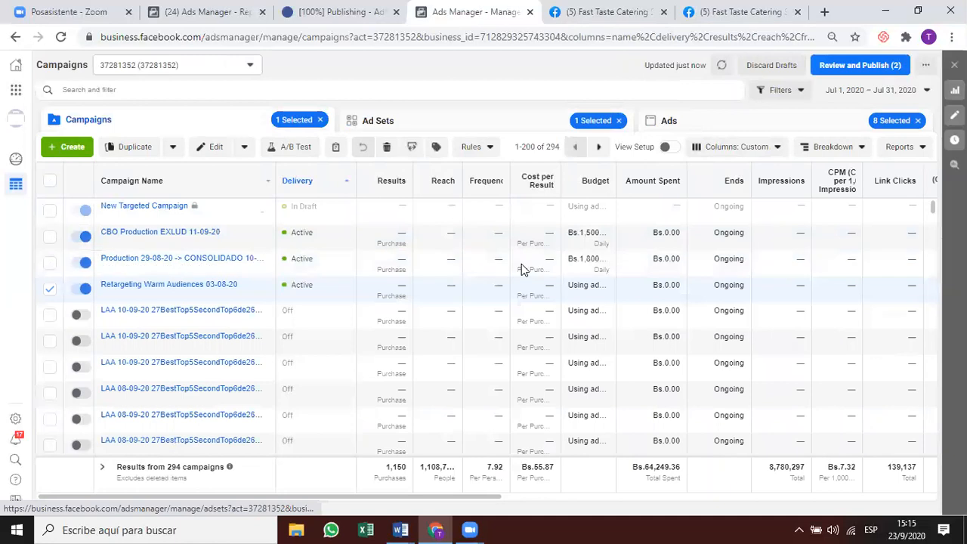
# Sort July's campaigns by Frequency, highest first at 2.04, and scroll through the results.
pyautogui.click(894, 94)
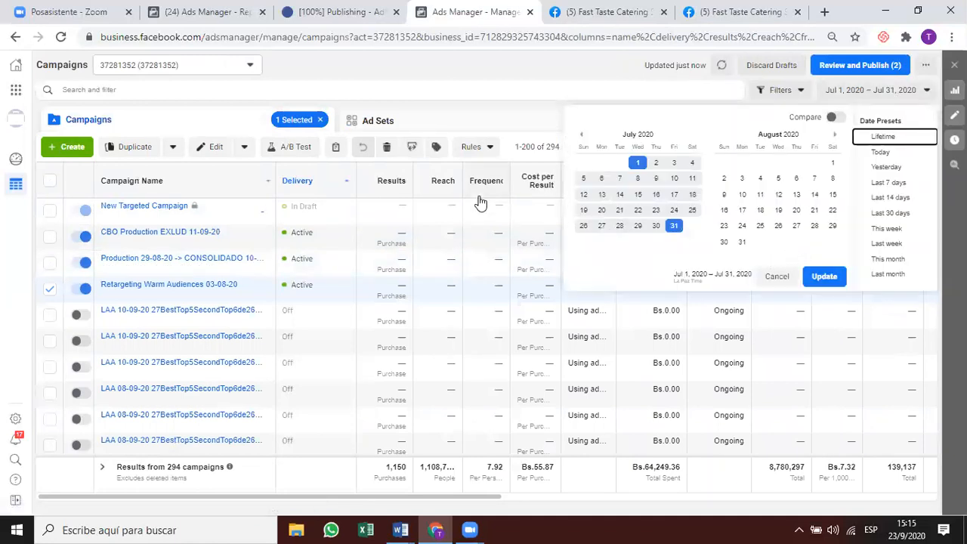
pyautogui.click(561, 371)
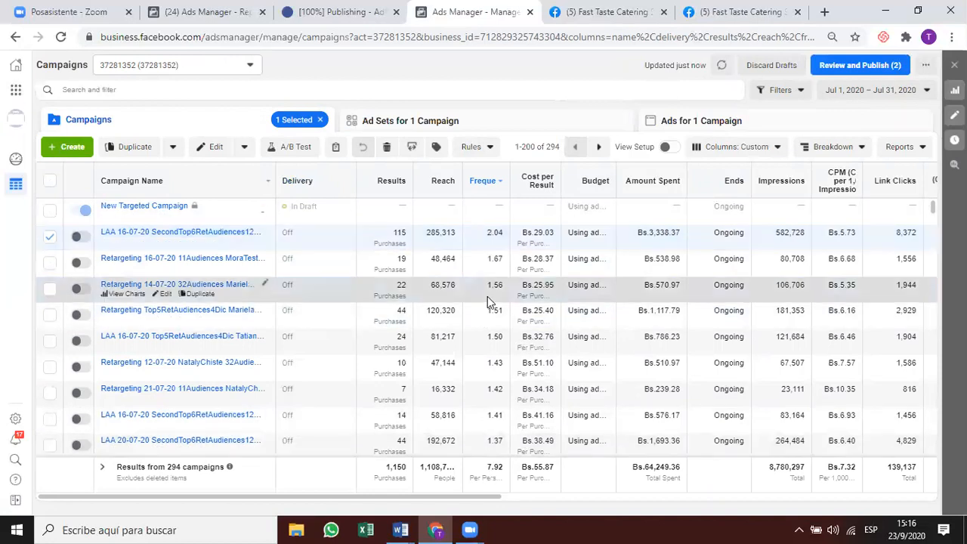
pyautogui.scroll(-1, 522, 440)
pyautogui.scroll(-1, 522, 443)
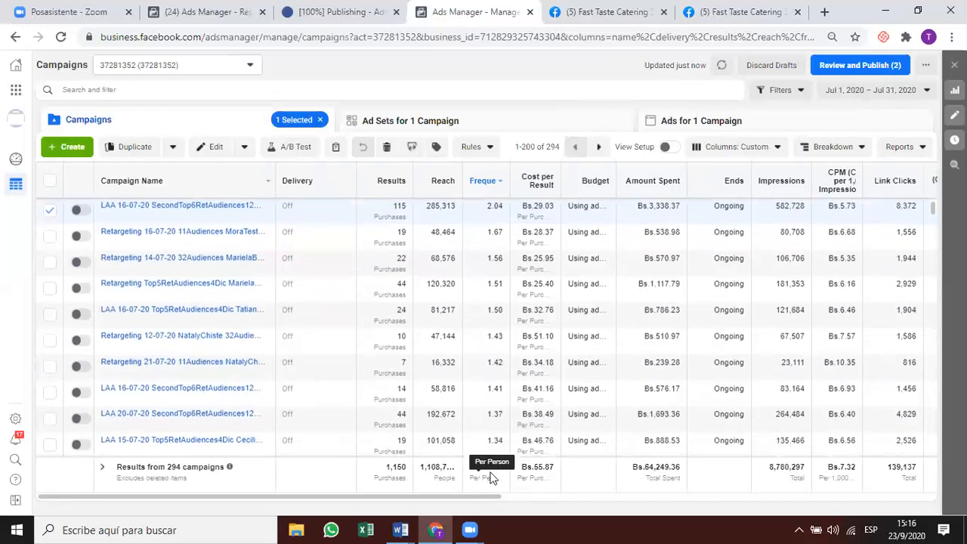
pyautogui.scroll(-6, 529, 425)
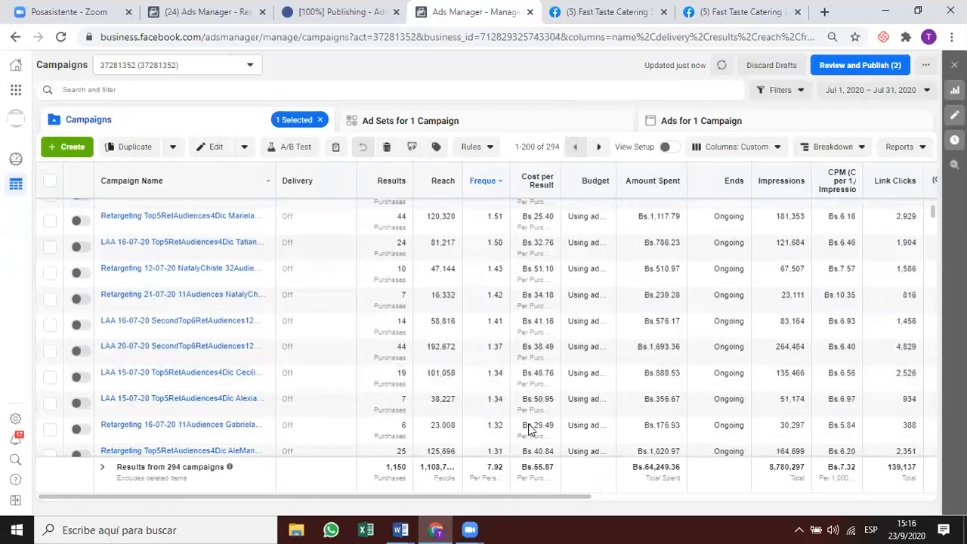
pyautogui.scroll(1, 522, 318)
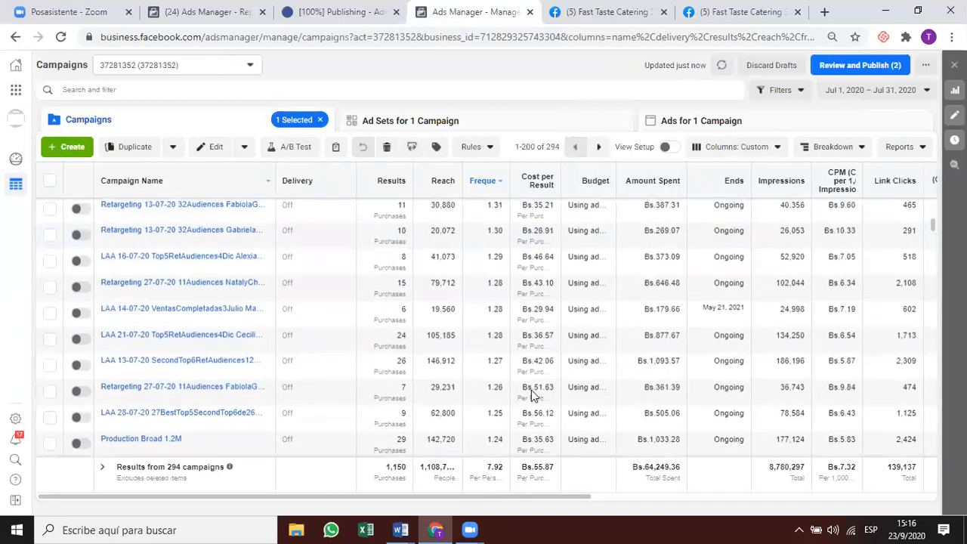
pyautogui.hscroll(3, 531, 390)
pyautogui.scroll(1, 531, 389)
pyautogui.scroll(4, 531, 396)
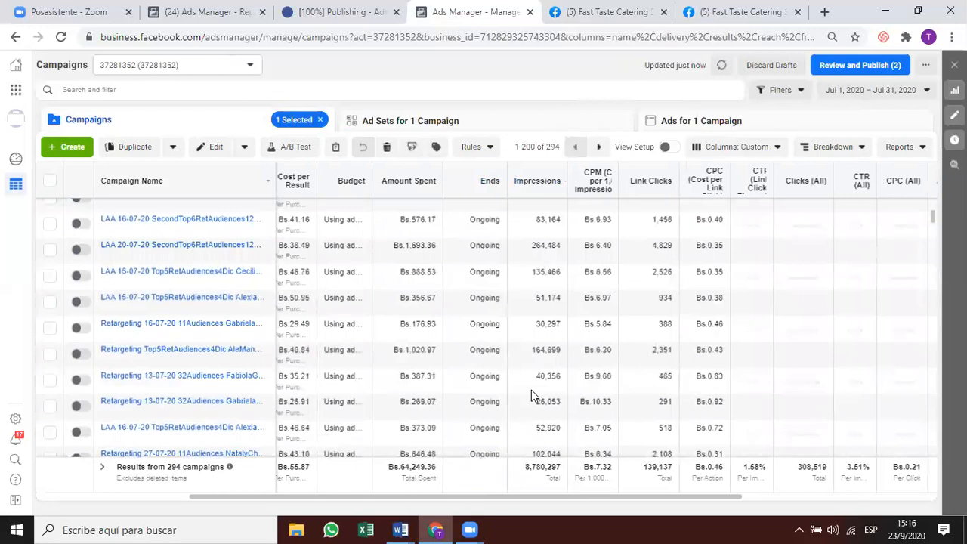
pyautogui.hscroll(4, 529, 390)
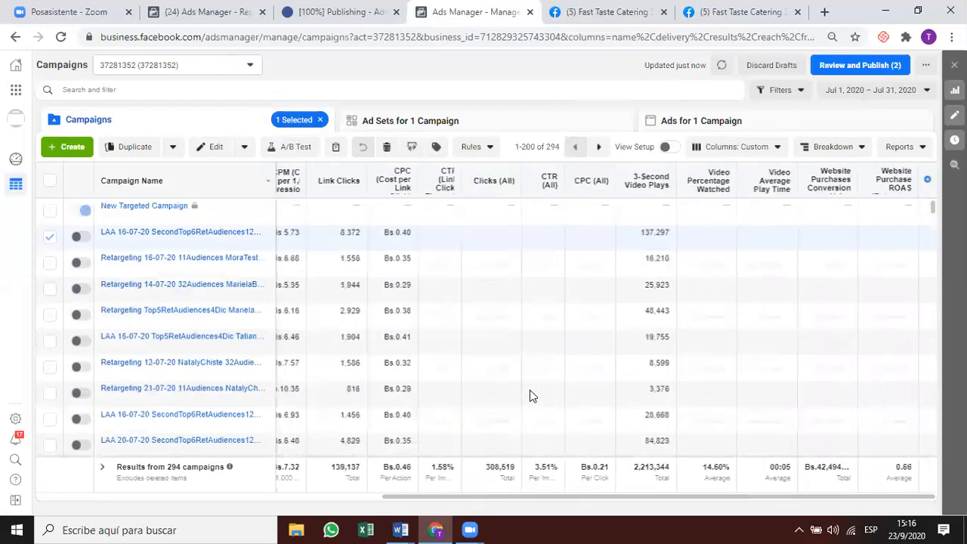
pyautogui.click(869, 90)
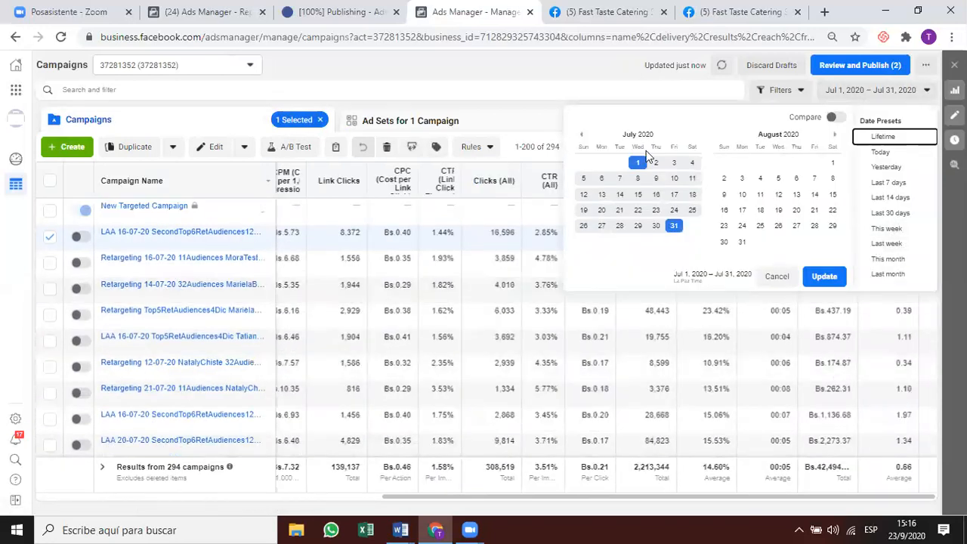
# Show campaign results for June 1–30, 2020.
pyautogui.click(581, 135)
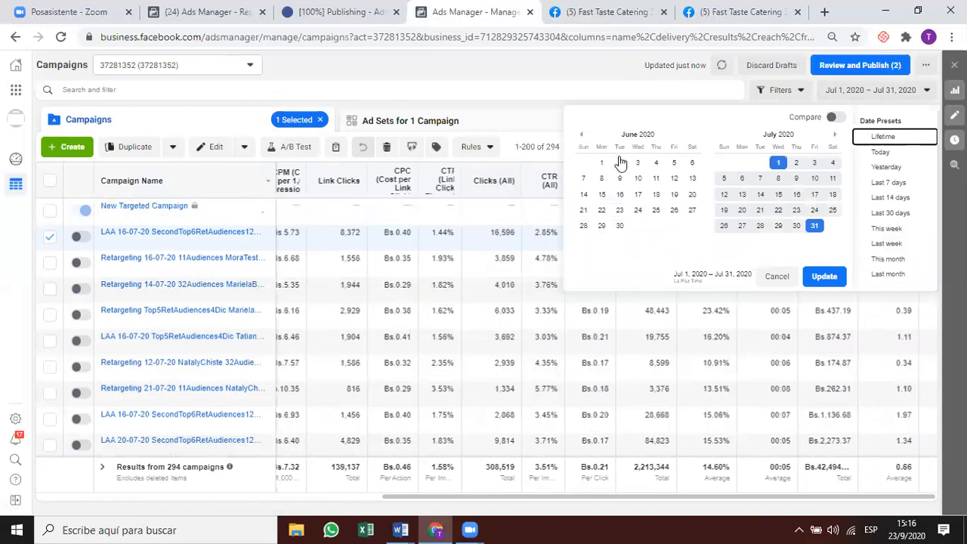
pyautogui.click(600, 164)
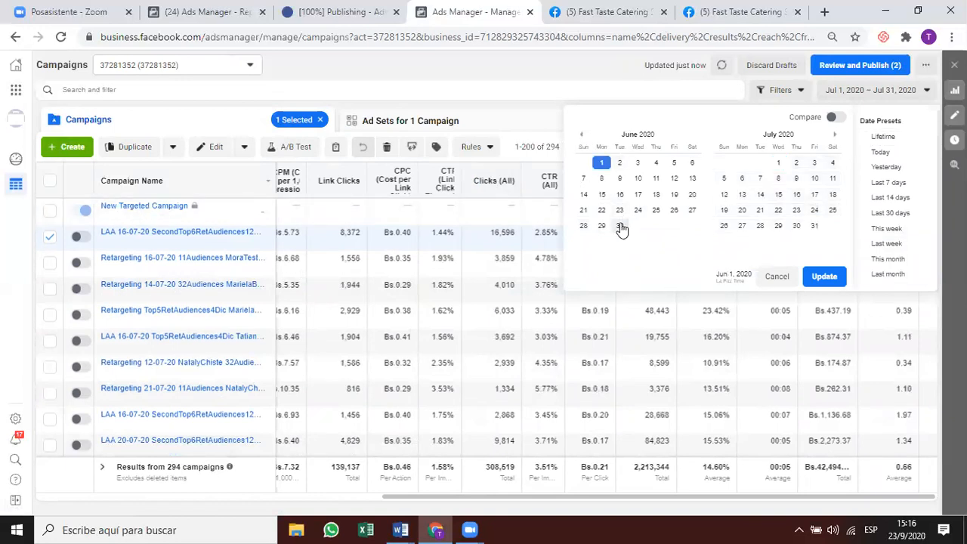
pyautogui.click(620, 226)
pyautogui.click(830, 278)
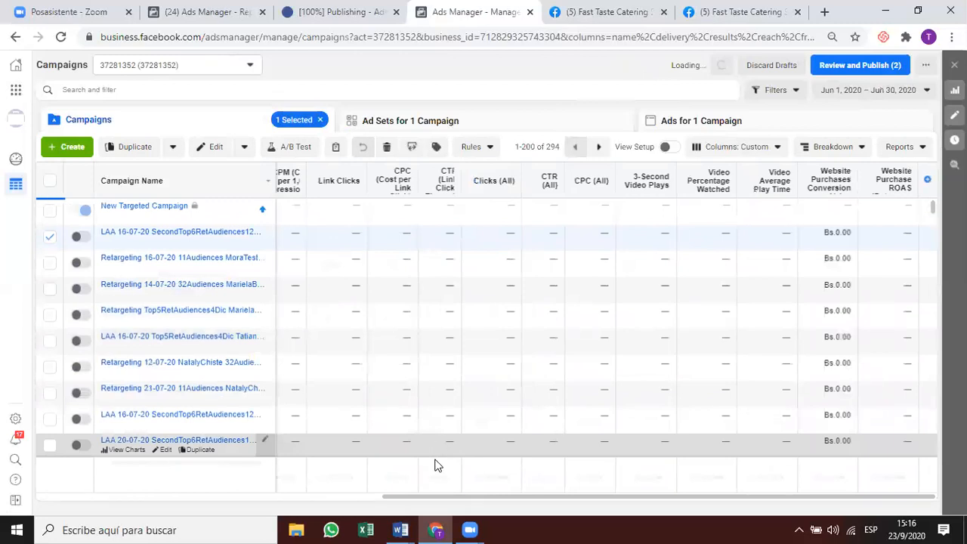
pyautogui.moveTo(446, 501); pyautogui.dragTo(102, 484)
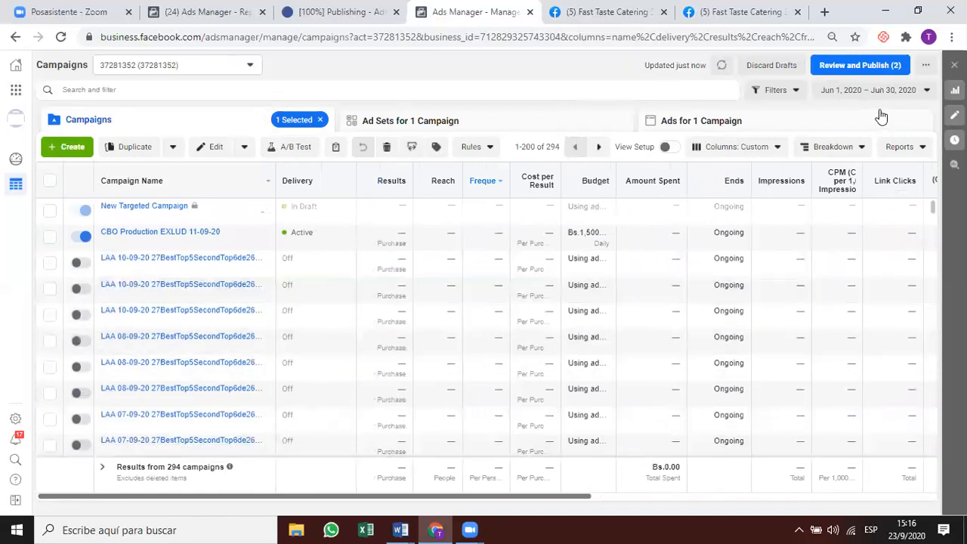
# Change the date range to March 1–31, 2020.
pyautogui.click(873, 90)
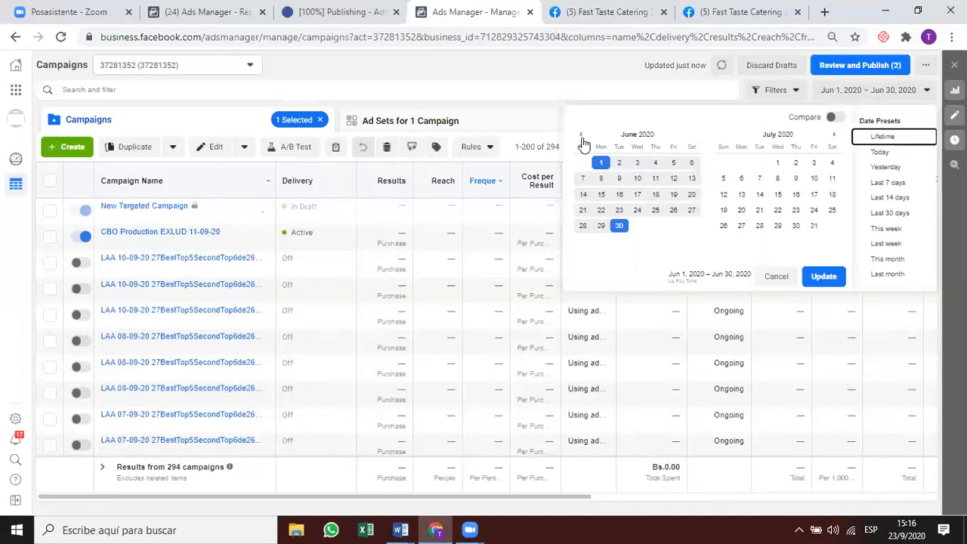
pyautogui.click(581, 136)
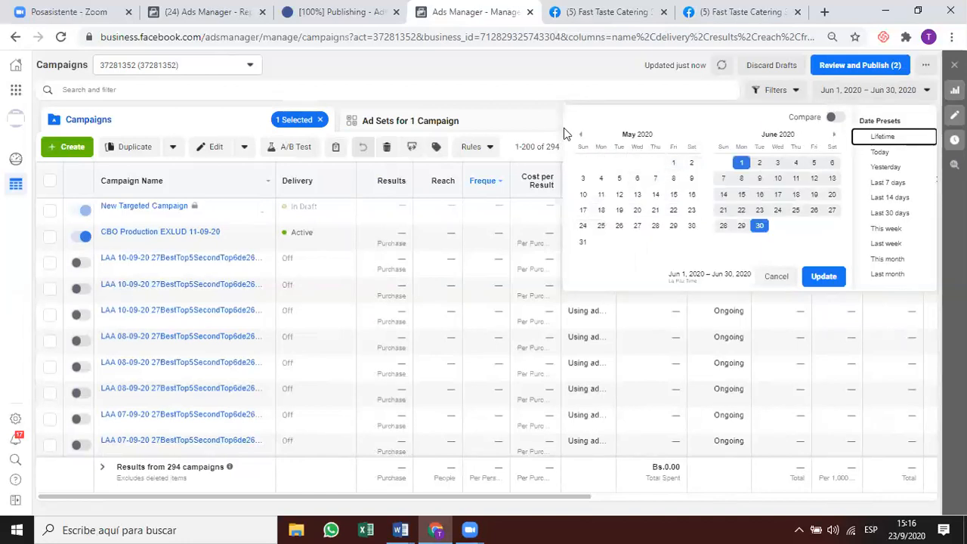
pyautogui.click(580, 135)
pyautogui.click(581, 135)
pyautogui.click(584, 163)
pyautogui.click(619, 225)
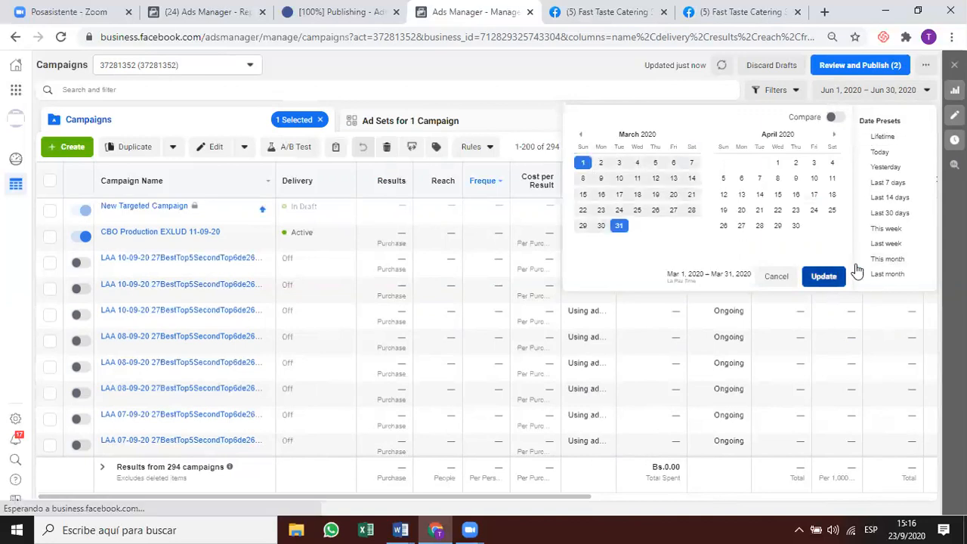
pyautogui.click(848, 275)
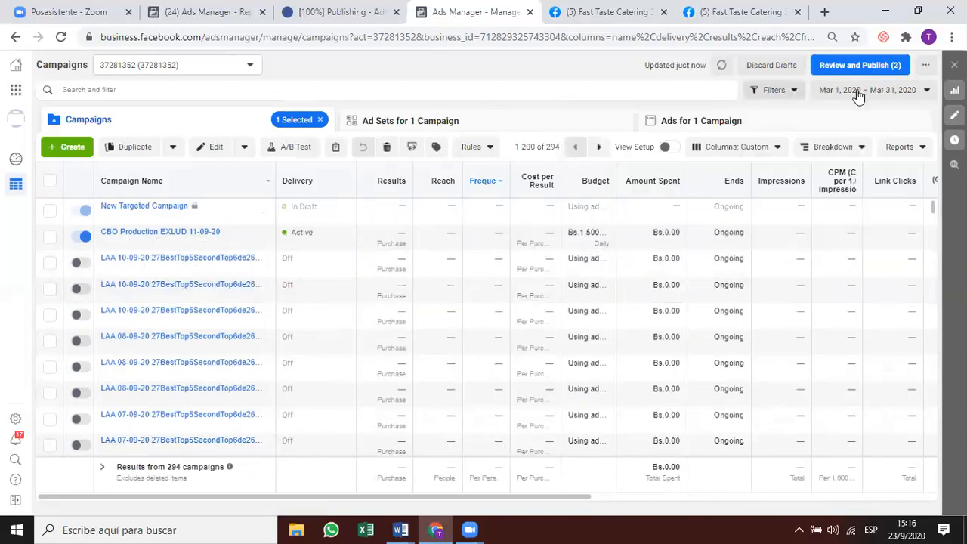
# Change the date range to February 1–29, 2020.
pyautogui.click(859, 92)
pyautogui.click(581, 134)
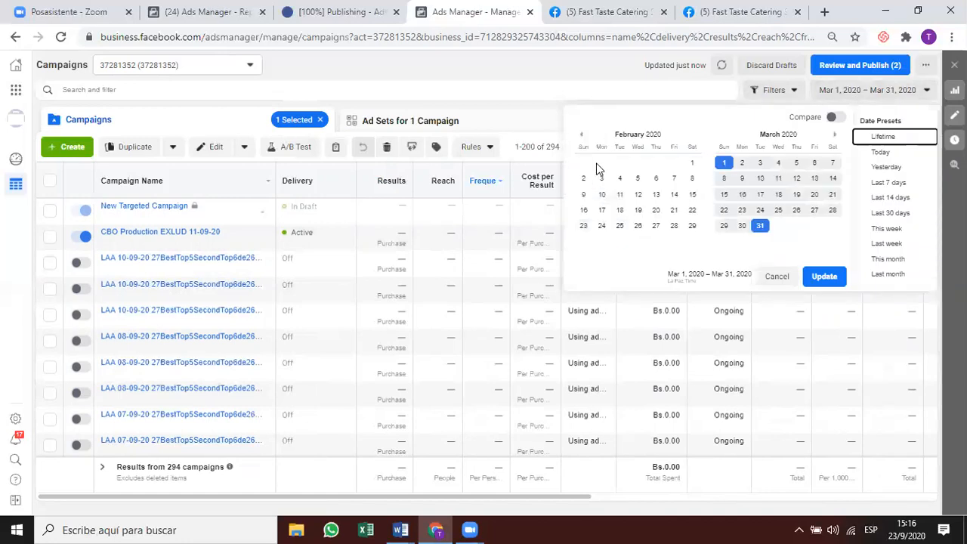
pyautogui.click(692, 163)
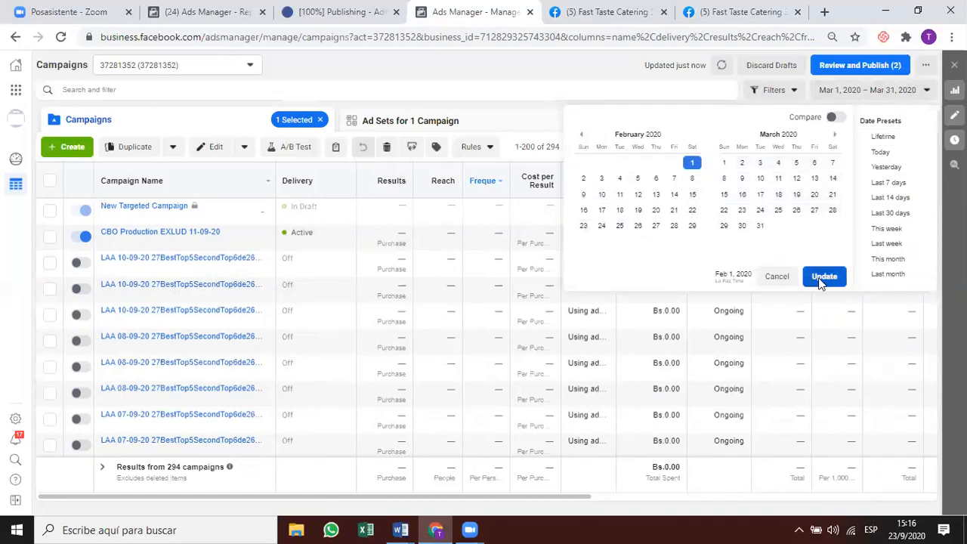
pyautogui.click(692, 225)
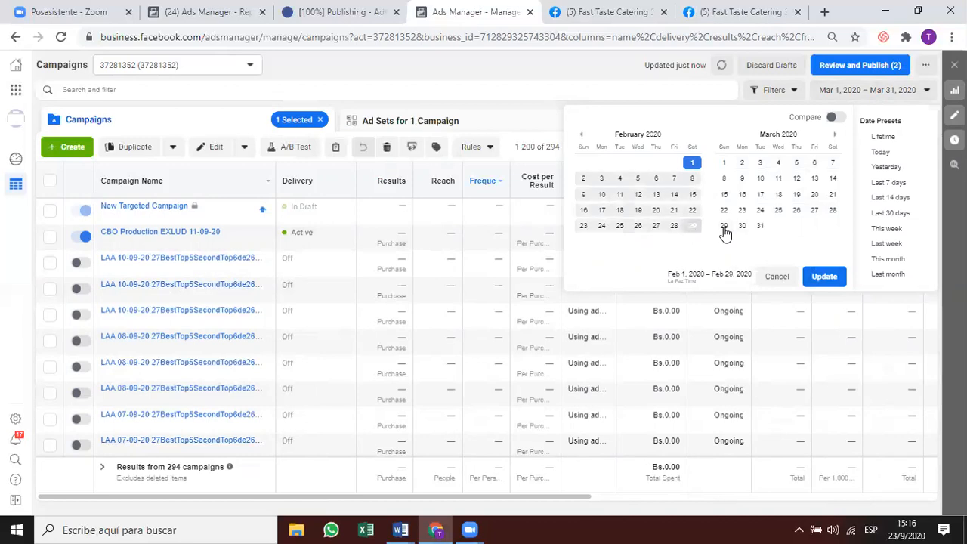
pyautogui.click(821, 276)
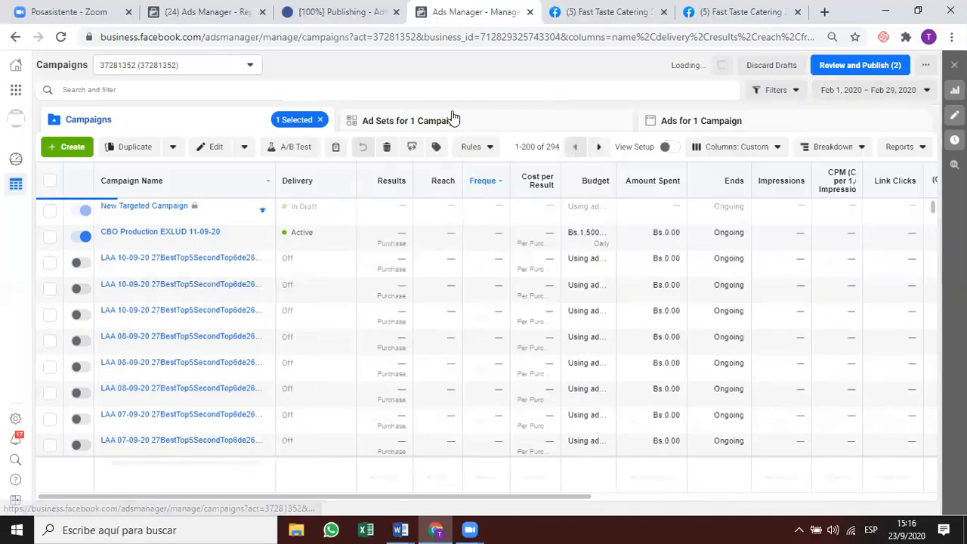
# Set the date range to September 1–23, 2020.
pyautogui.click(878, 99)
pyautogui.click(836, 136)
pyautogui.click(836, 136)
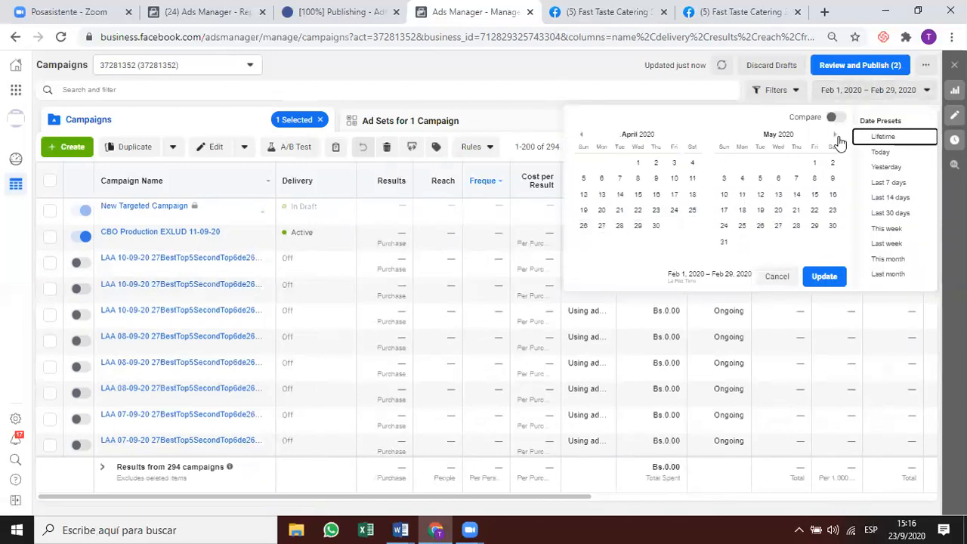
pyautogui.click(836, 137)
pyautogui.click(837, 138)
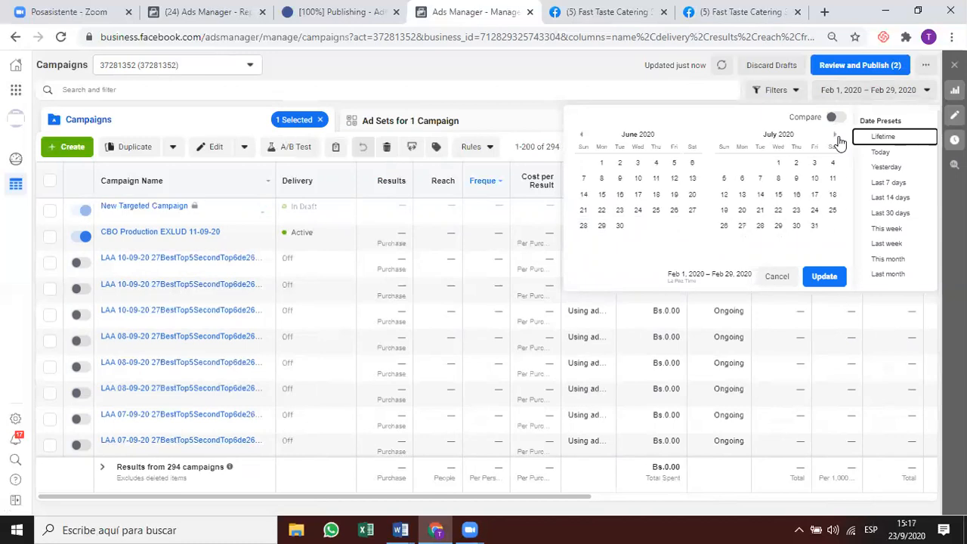
pyautogui.click(779, 165)
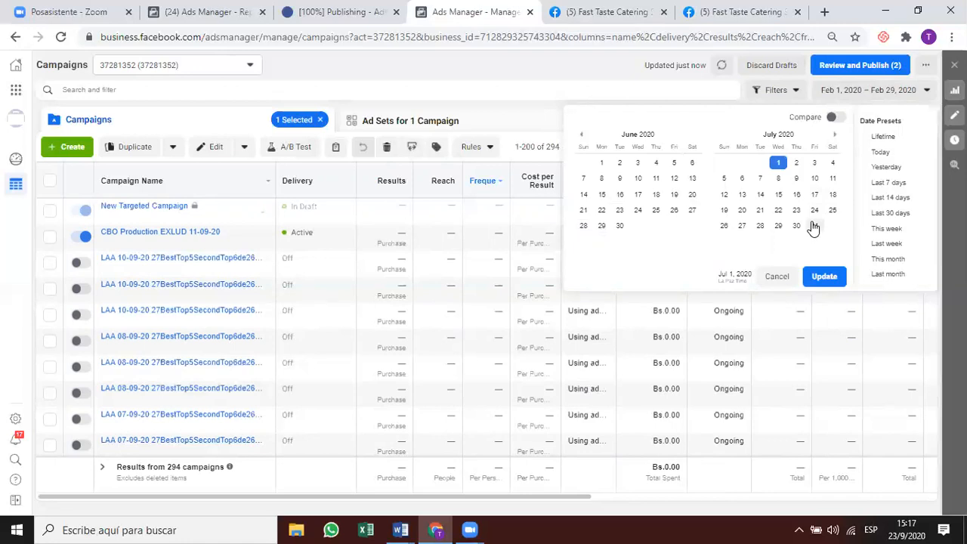
pyautogui.click(814, 227)
pyautogui.click(835, 134)
pyautogui.click(835, 134)
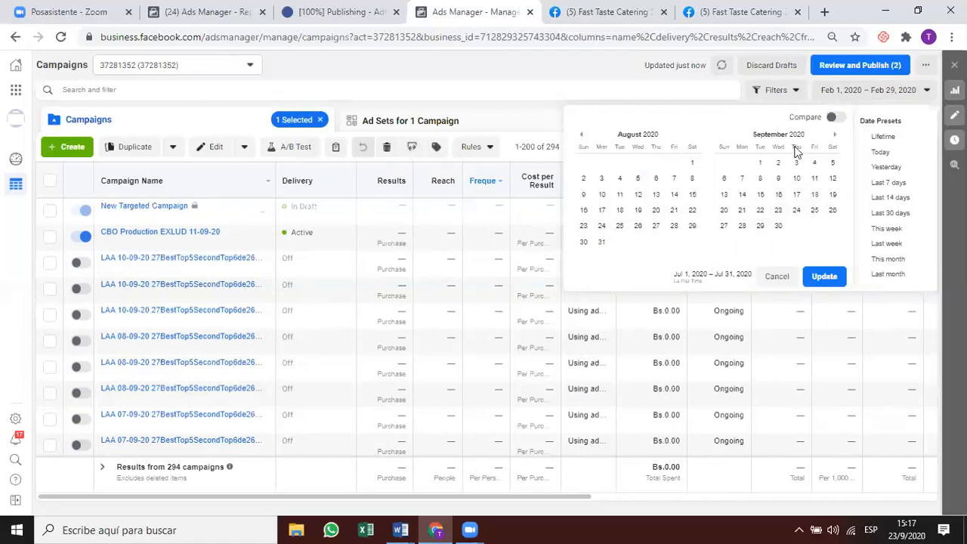
pyautogui.click(759, 163)
pyautogui.click(779, 211)
pyautogui.click(828, 277)
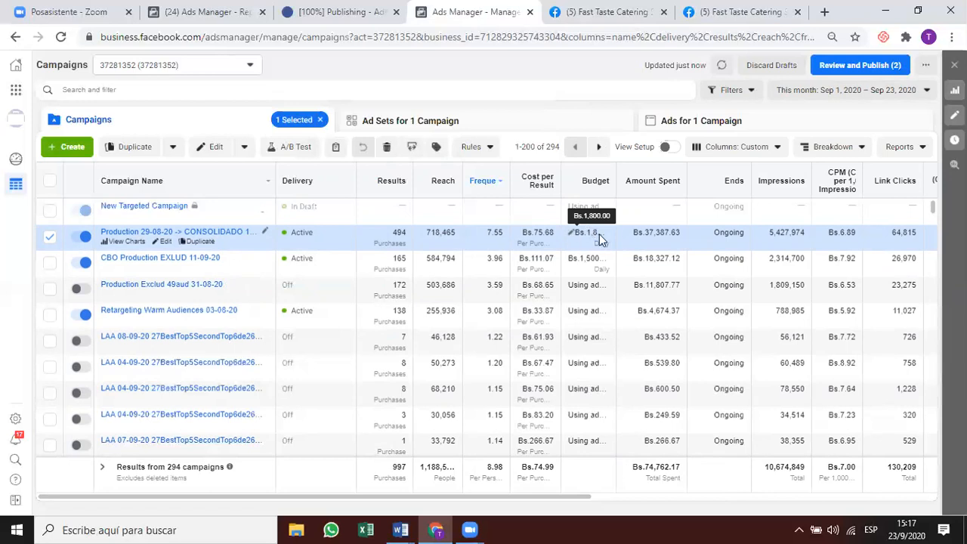
# Compare frequencies of CBO Production EXLUD 11-09-20 (3.96) and the Retargeting campaign (3.08).
pyautogui.click(529, 257)
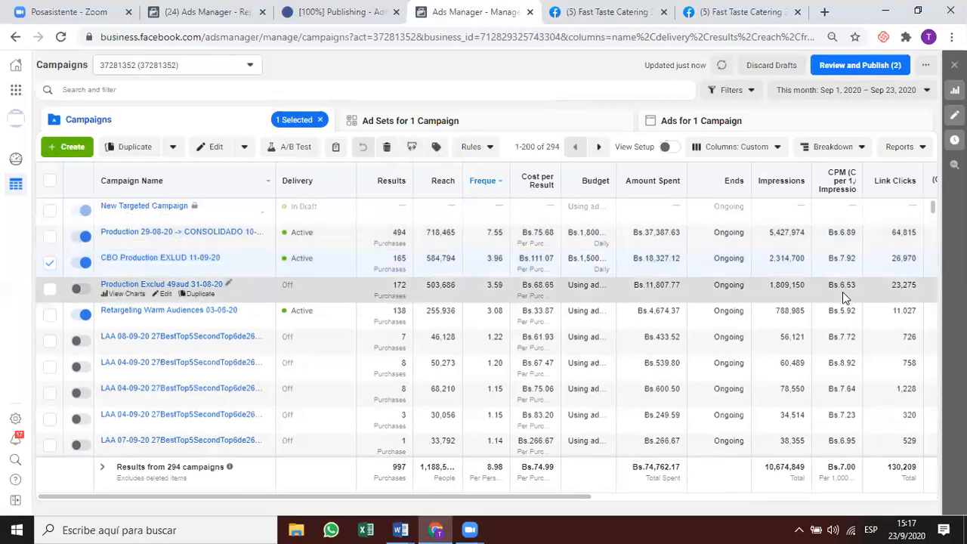
pyautogui.moveTo(484, 259); pyautogui.dragTo(514, 261)
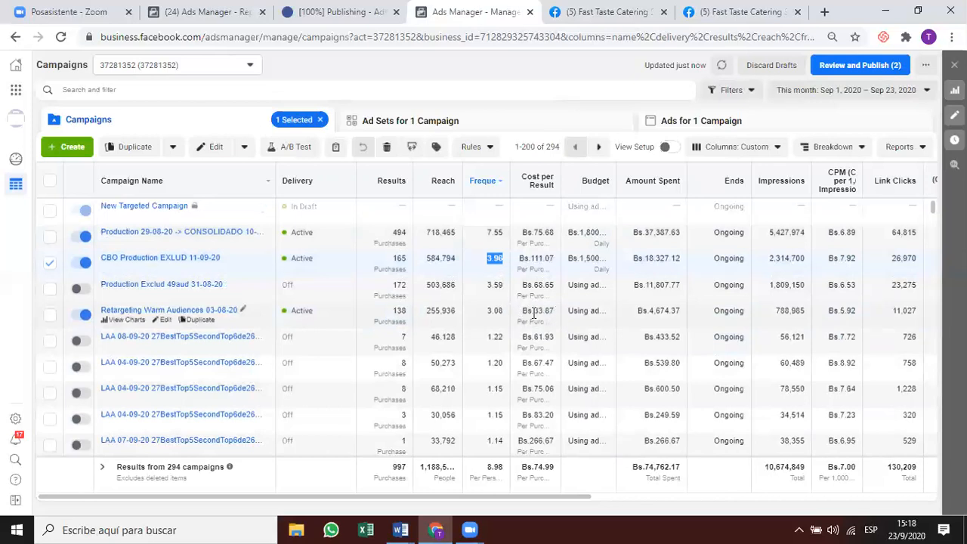
pyautogui.doubleClick(493, 310)
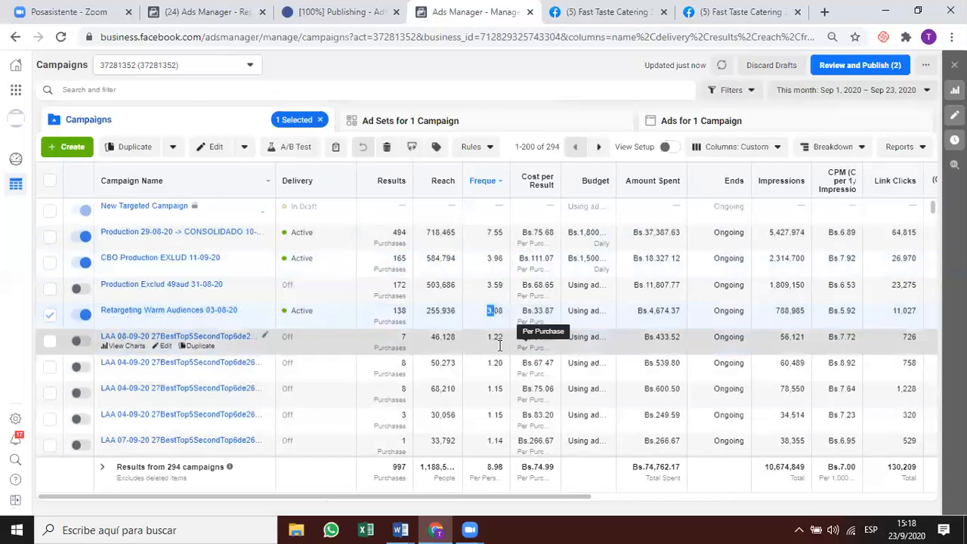
# Open the ad sets of the Retargeting Warm Audiences 03-08-20 campaign.
pyautogui.scroll(-1, 527, 354)
pyautogui.scroll(-3, 524, 303)
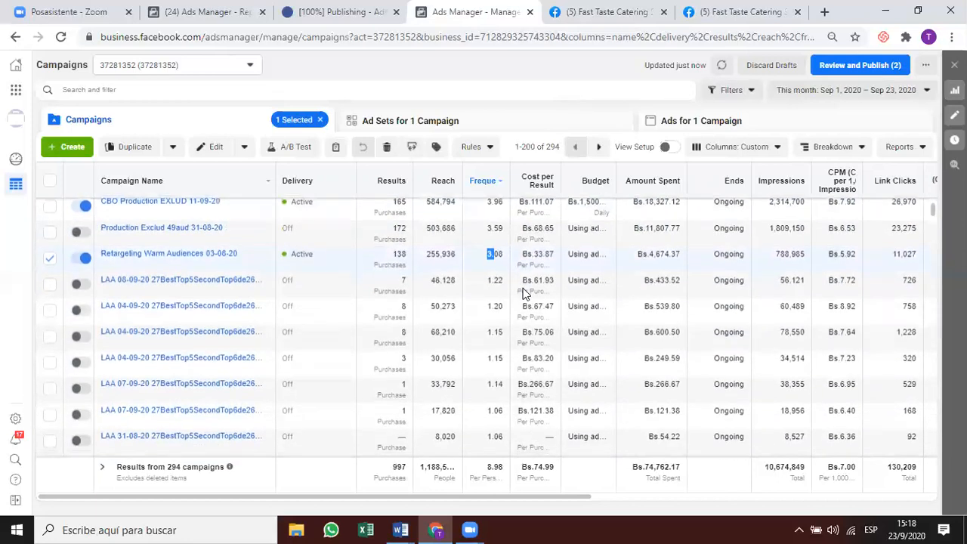
pyautogui.scroll(-10, 527, 320)
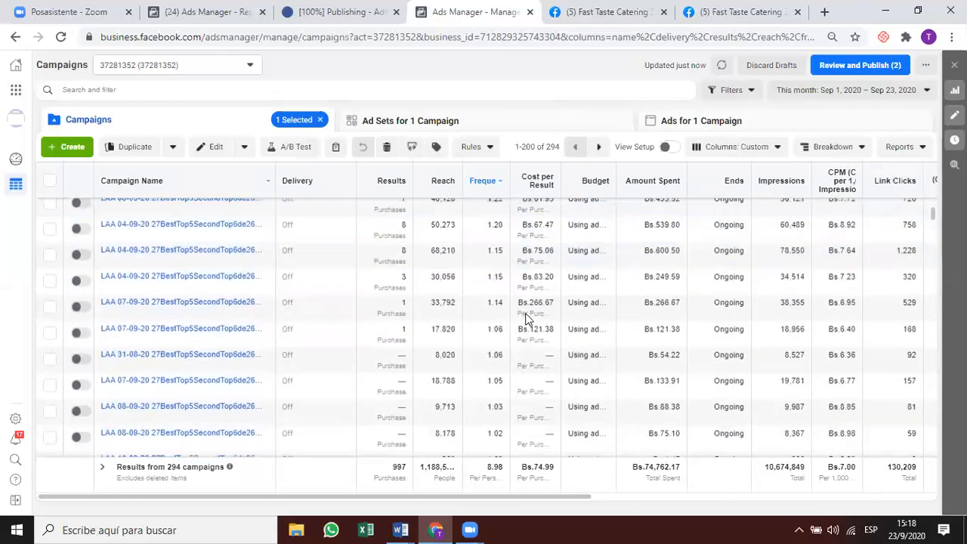
pyautogui.scroll(-8, 527, 320)
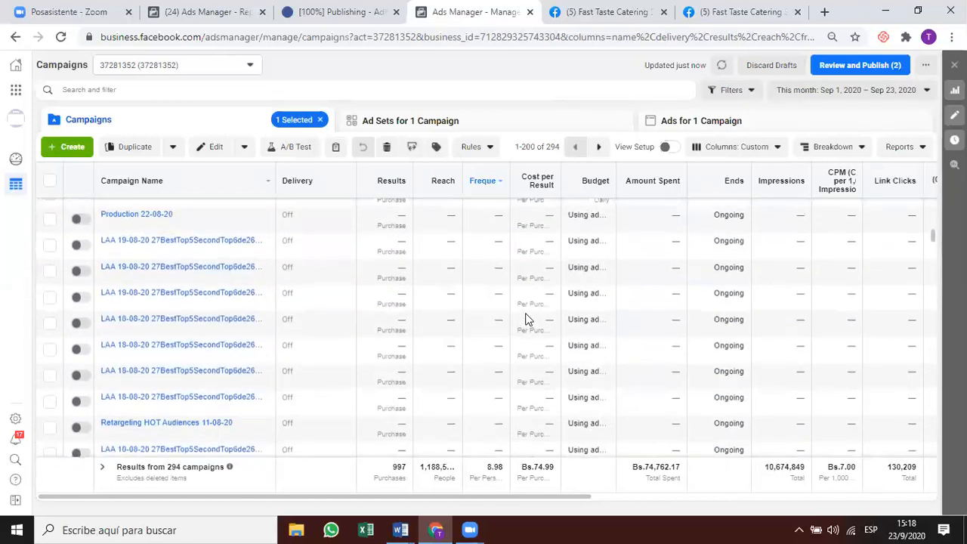
pyautogui.hscroll(7, 527, 321)
pyautogui.scroll(5, 527, 320)
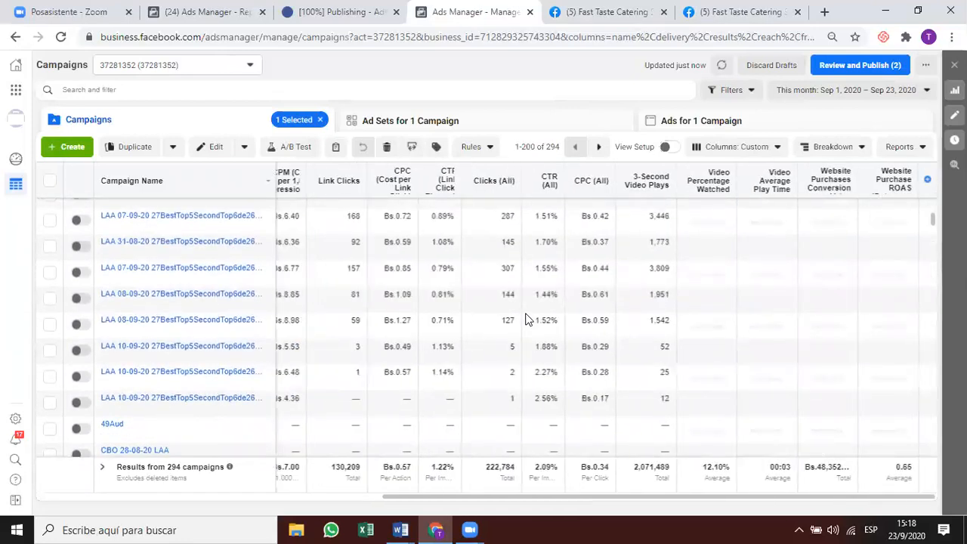
pyautogui.scroll(10, 527, 320)
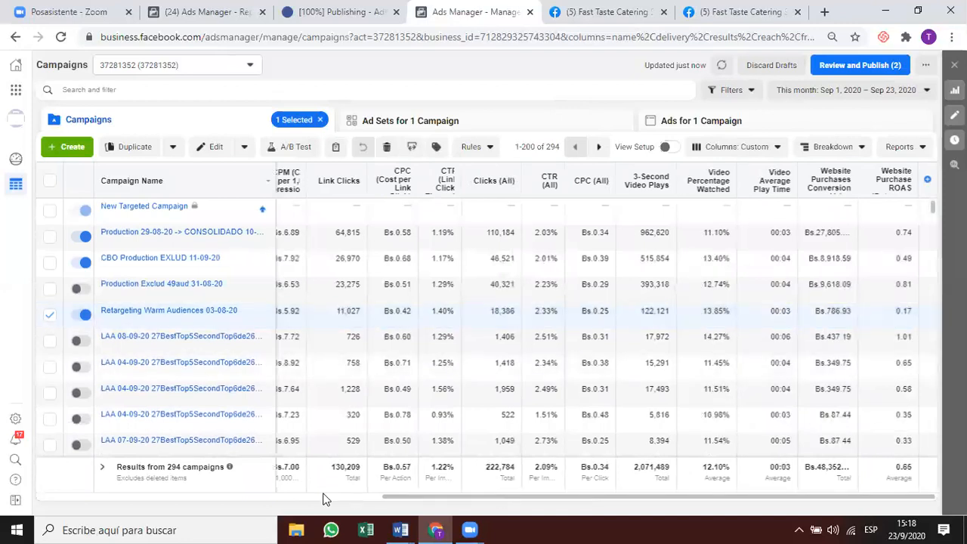
pyautogui.click(506, 113)
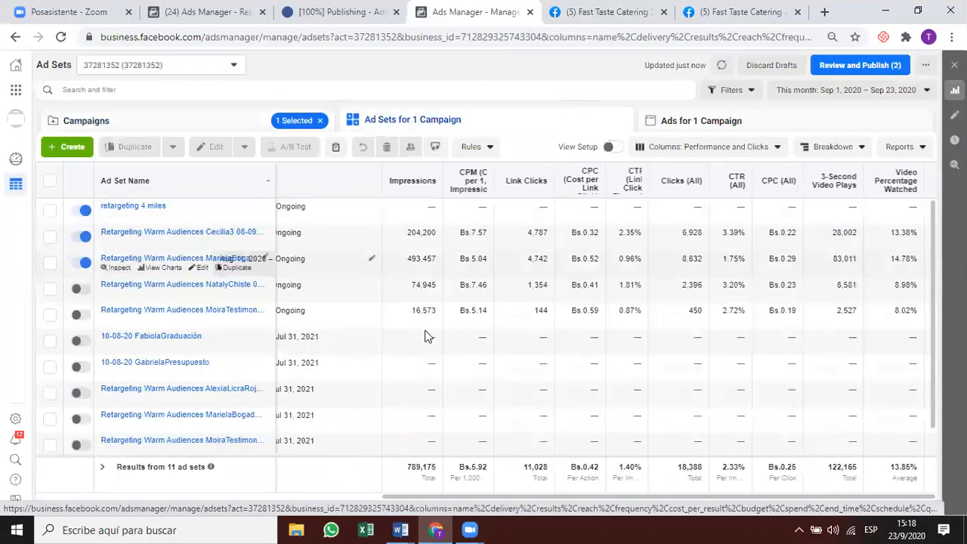
# Review ad set Budget and Schedule columns, then reselect CBO Production EXLUD 11-09-20 in Campaigns.
pyautogui.moveTo(463, 496); pyautogui.dragTo(326, 499)
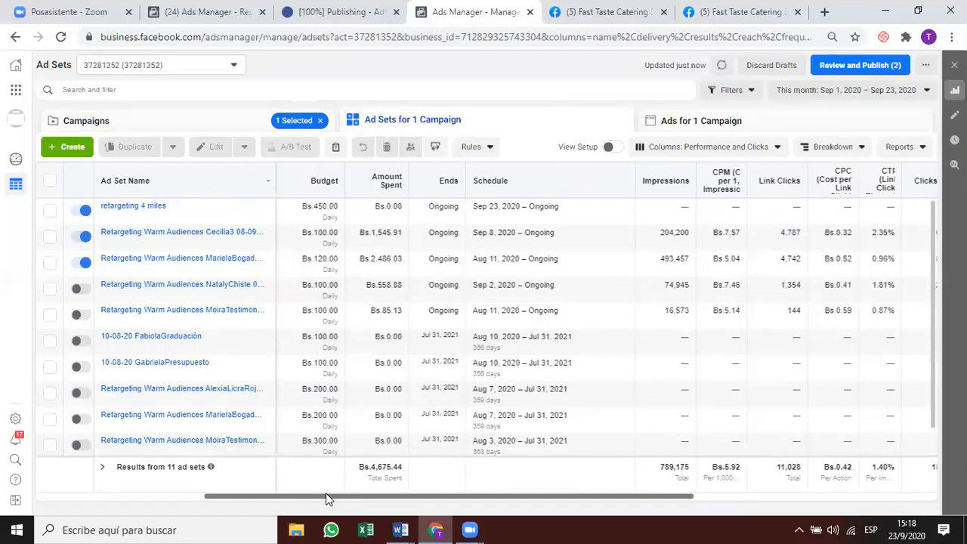
pyautogui.moveTo(326, 499); pyautogui.dragTo(190, 492)
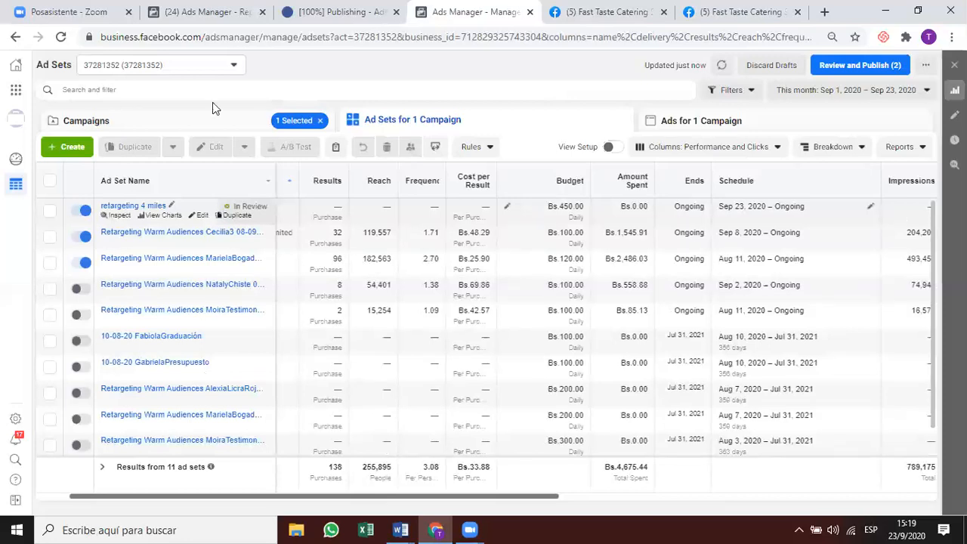
pyautogui.click(230, 121)
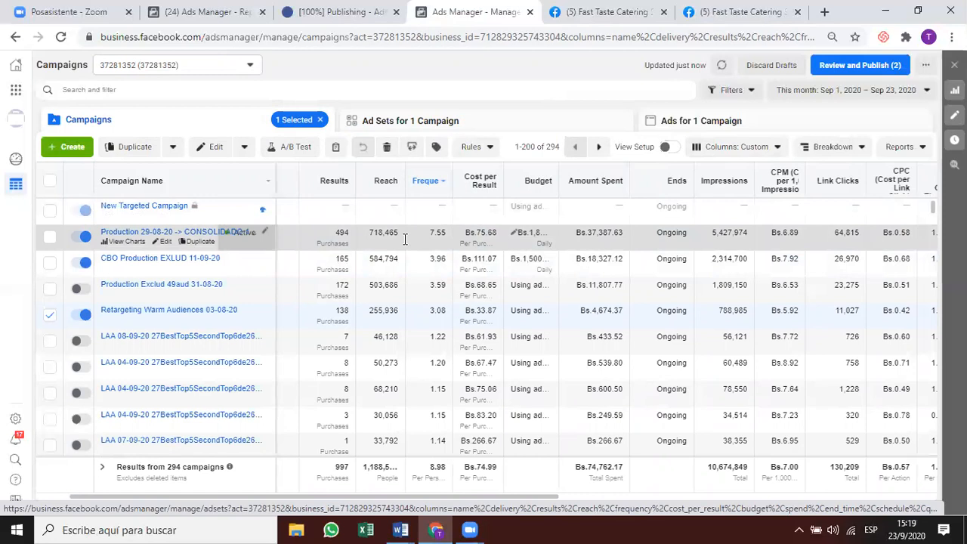
pyautogui.click(344, 265)
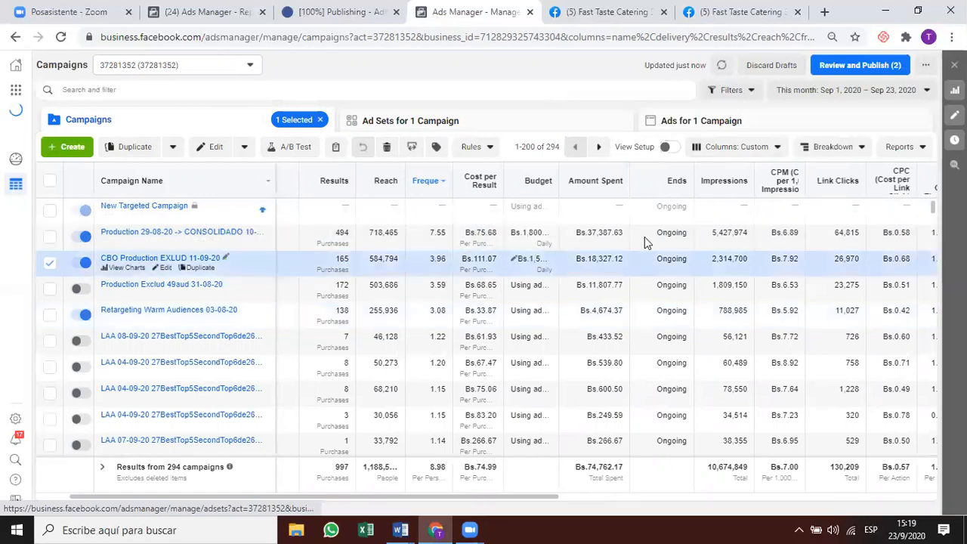
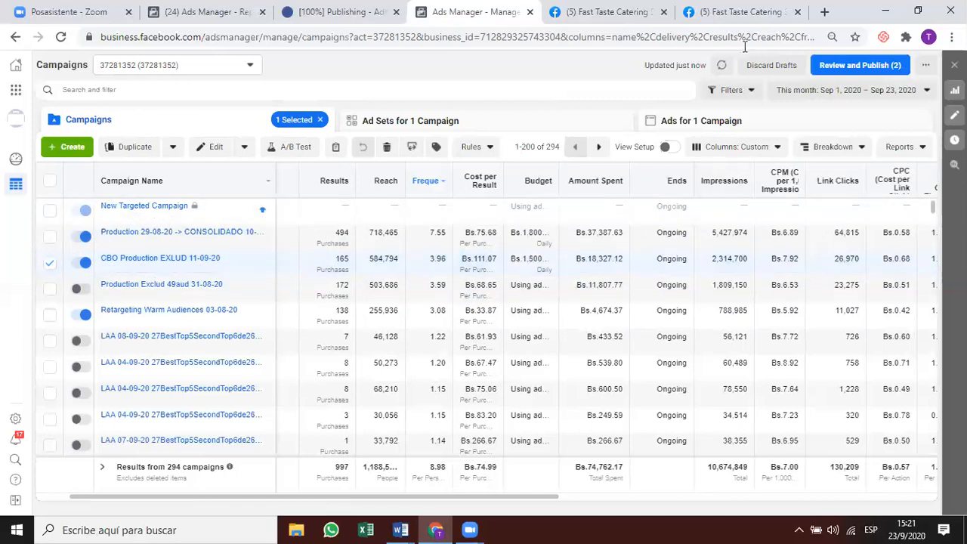
# Refresh the table and check New Targeted Campaign's four ad sets and its empty ads list.
pyautogui.click(722, 65)
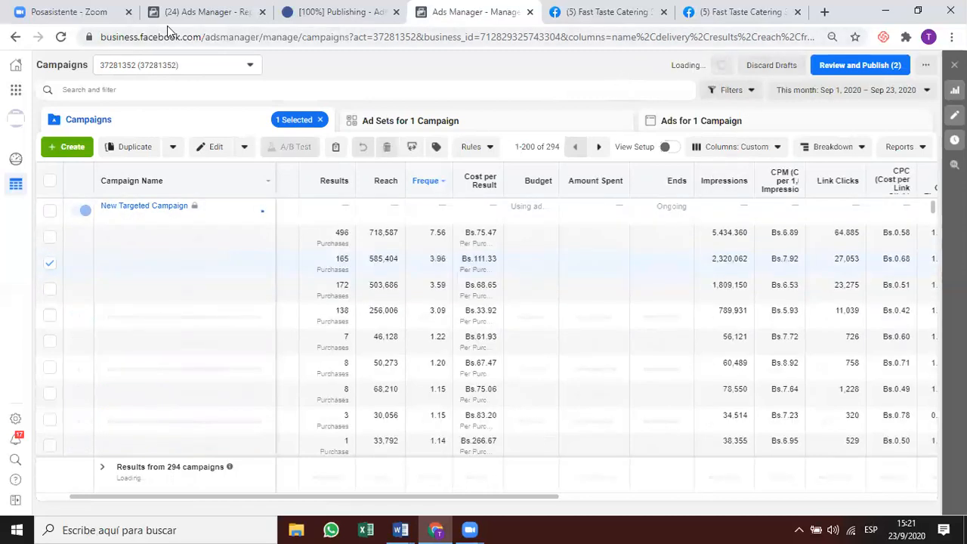
pyautogui.click(371, 216)
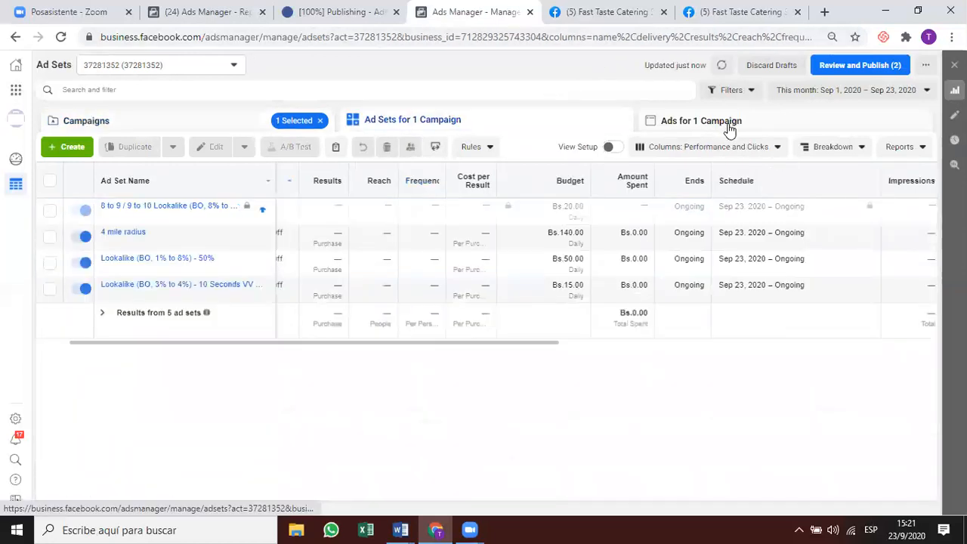
pyautogui.click(191, 215)
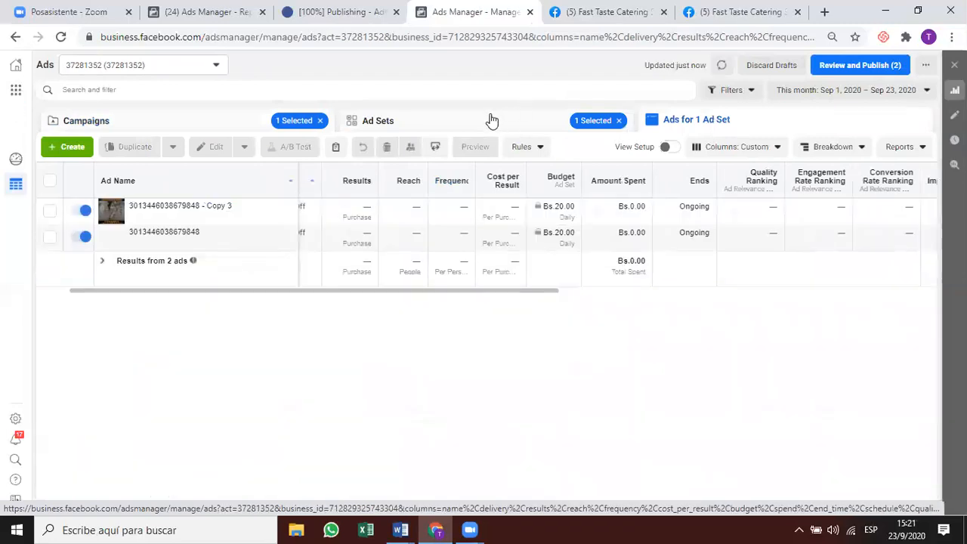
pyautogui.click(491, 121)
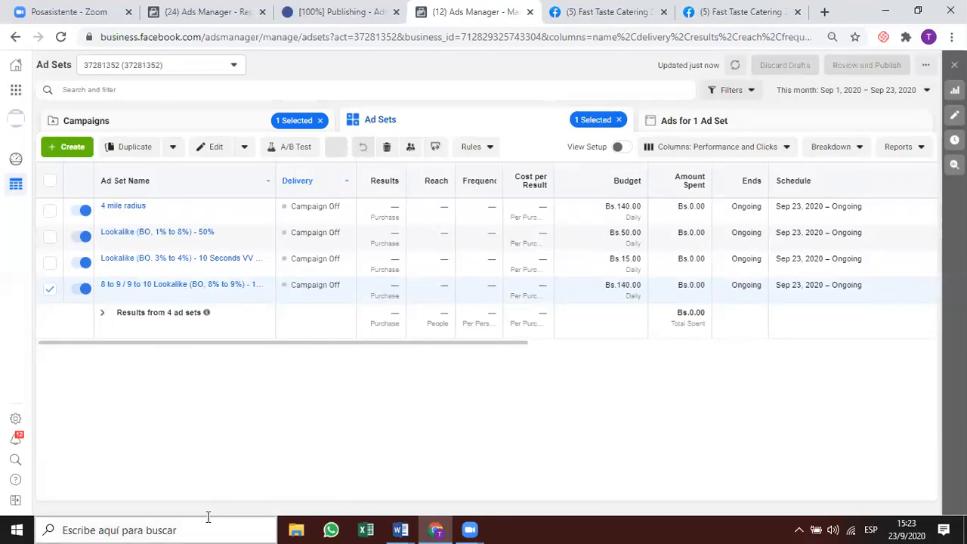
pyautogui.click(176, 118)
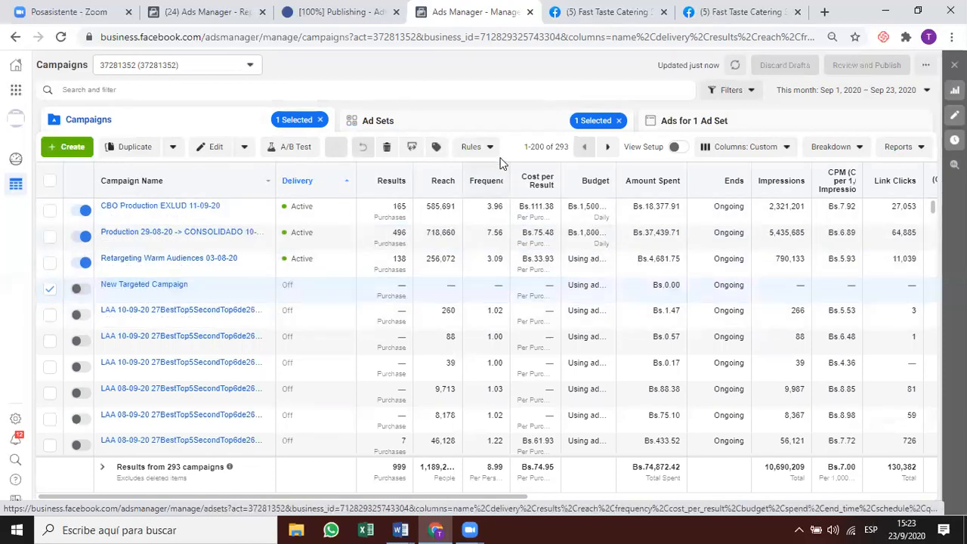
# Compare New Targeted and CBO Production ad sets, then open Production 29-08-20's nine ad sets.
pyautogui.click(502, 122)
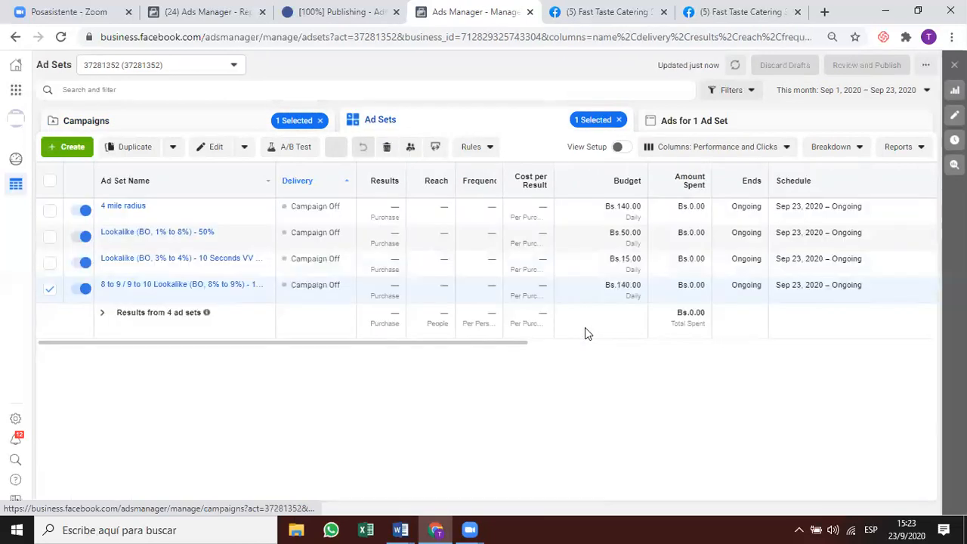
pyautogui.click(256, 130)
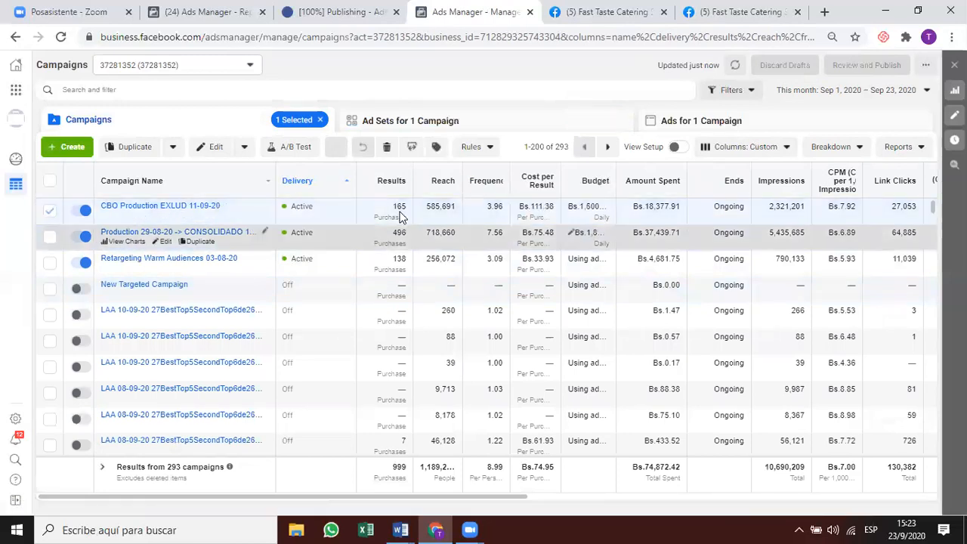
pyautogui.moveTo(400, 207)
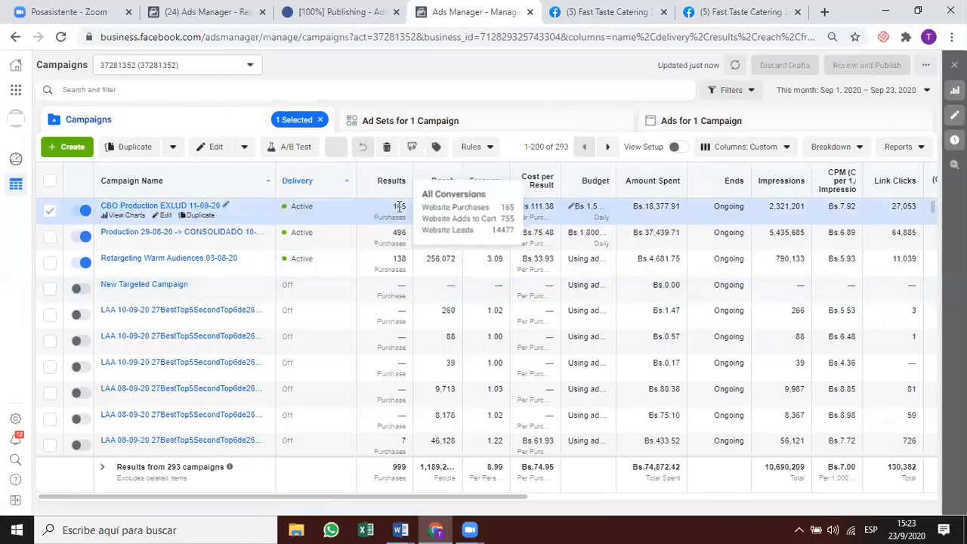
pyautogui.moveTo(400, 232)
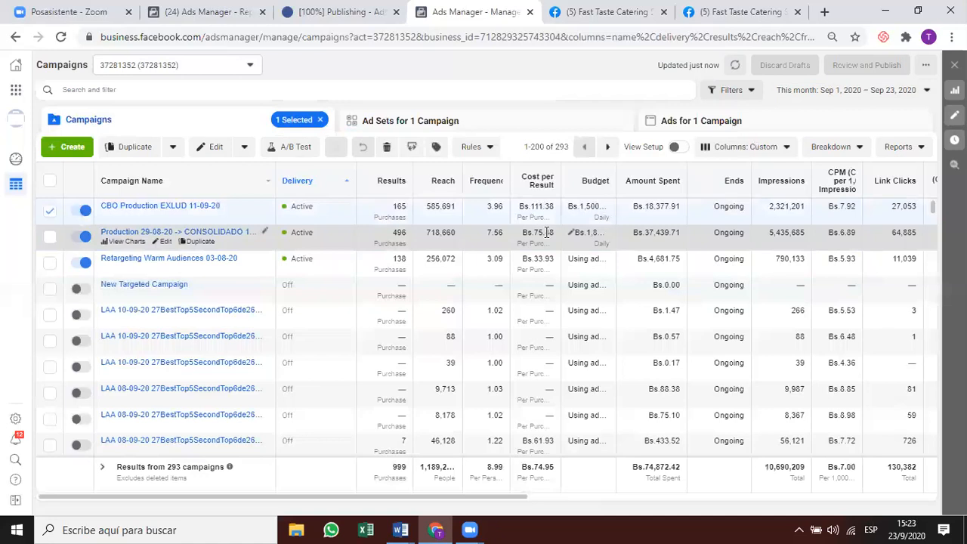
pyautogui.click(525, 130)
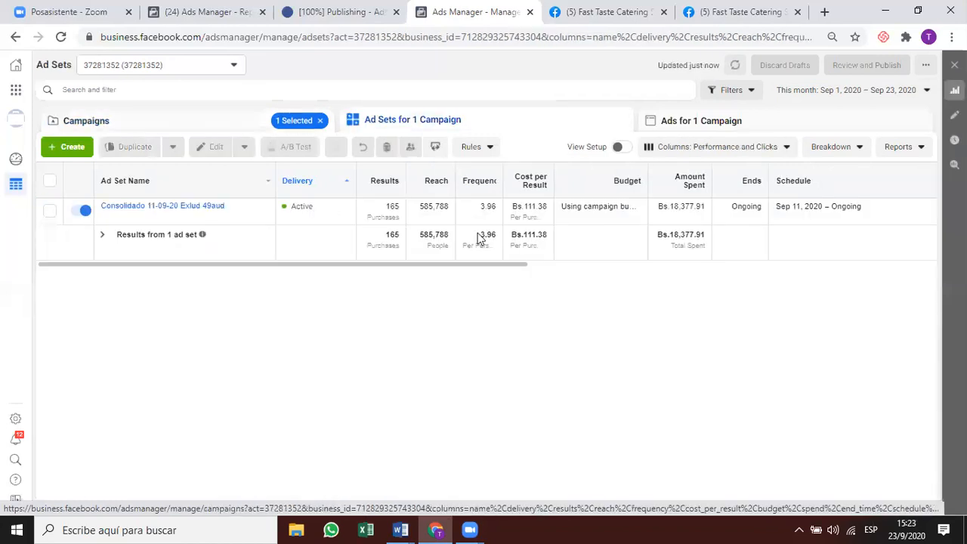
pyautogui.click(242, 121)
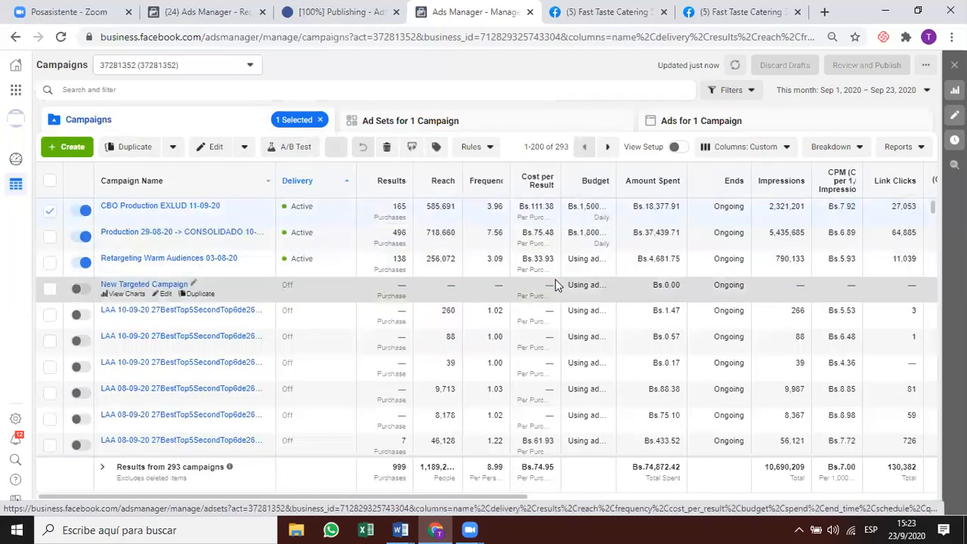
pyautogui.click(536, 228)
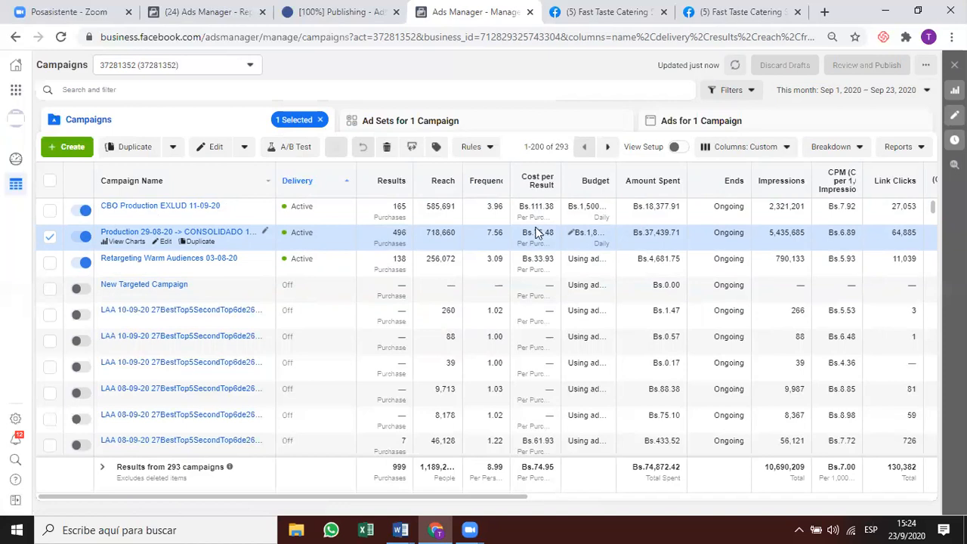
pyautogui.click(523, 122)
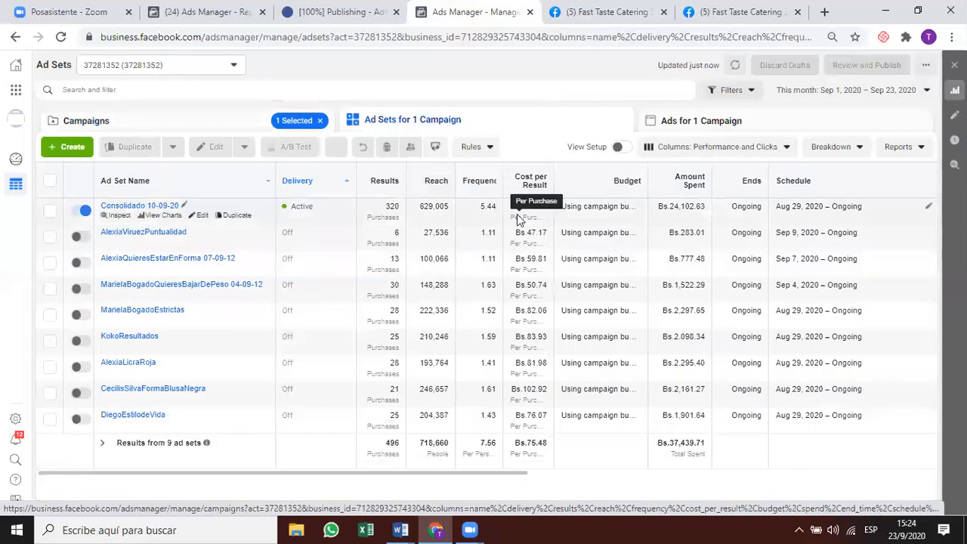
# Inspect Consolidado 10-09-20's cost, auction overlap and audience saturation charts, then open the date range choices.
pyautogui.click(400, 215)
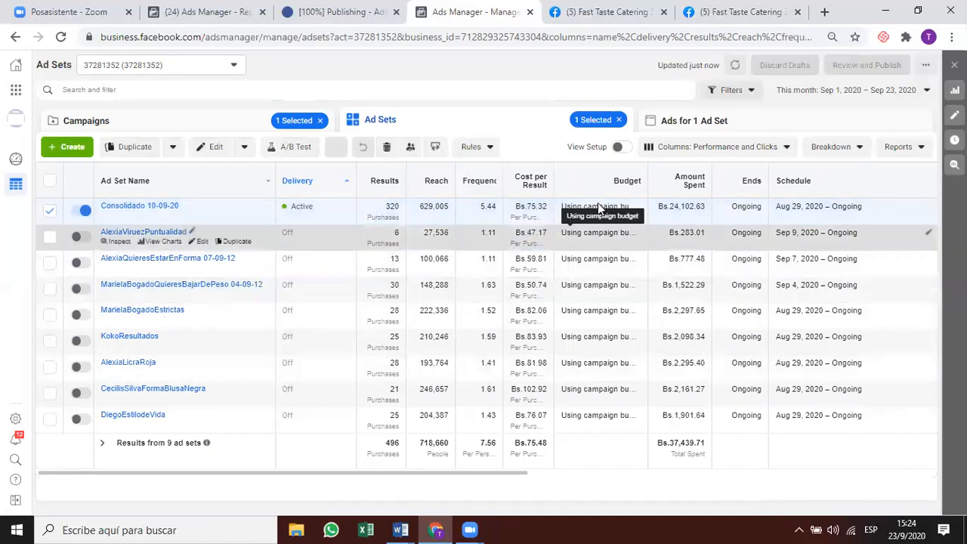
pyautogui.click(121, 216)
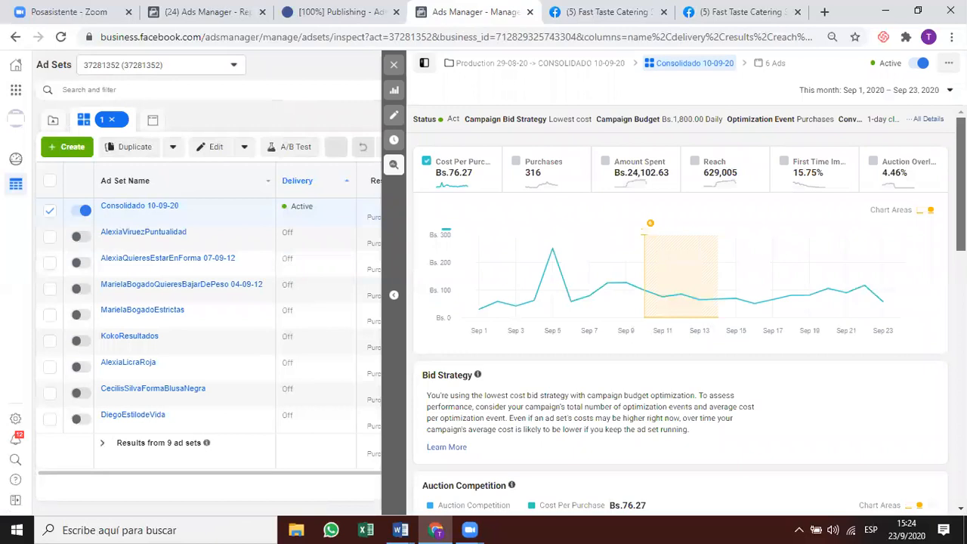
pyautogui.scroll(-4, 680, 310)
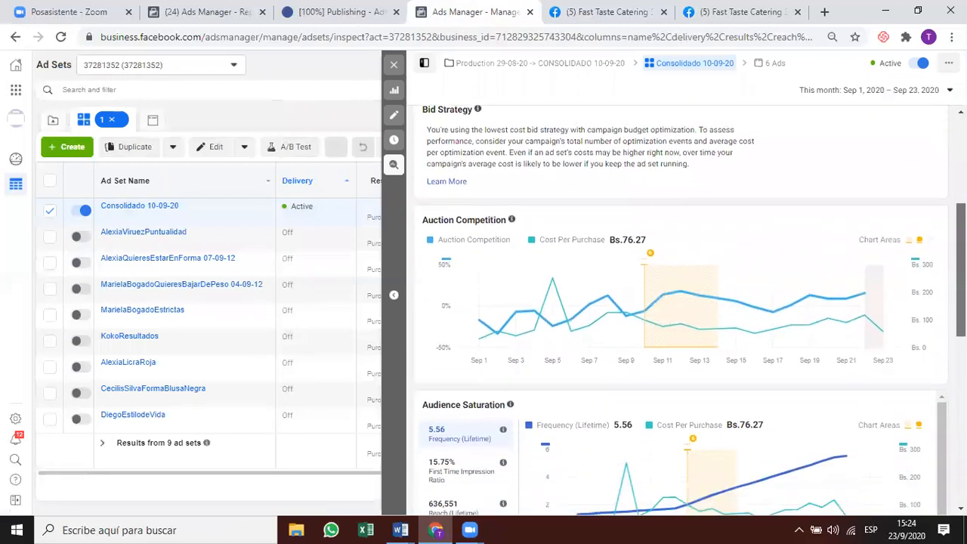
pyautogui.scroll(-3, 559, 352)
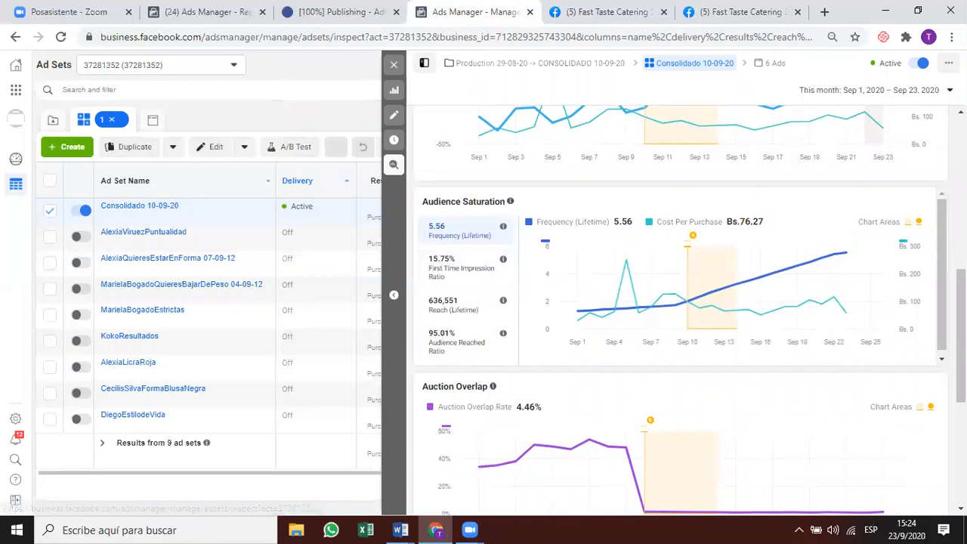
pyautogui.scroll(-3, 680, 310)
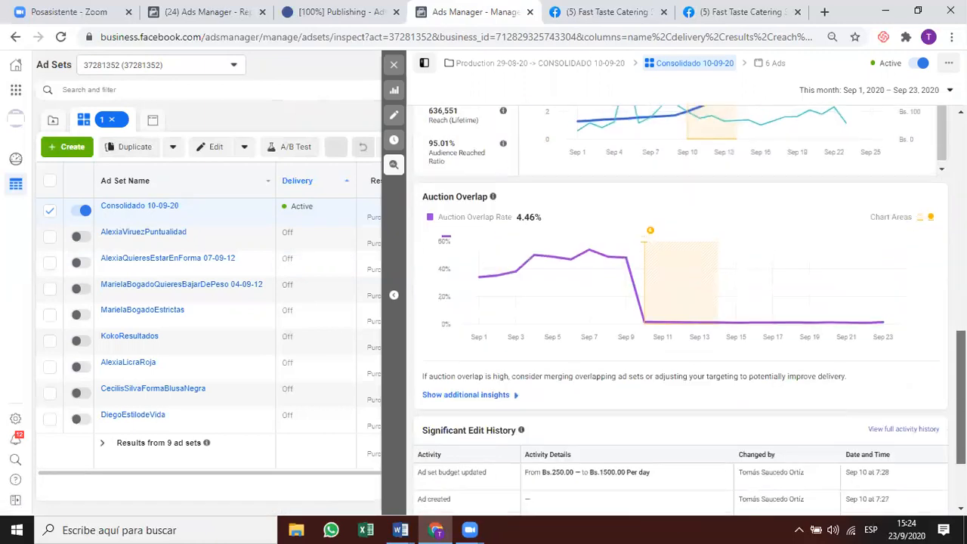
pyautogui.scroll(4, 752, 244)
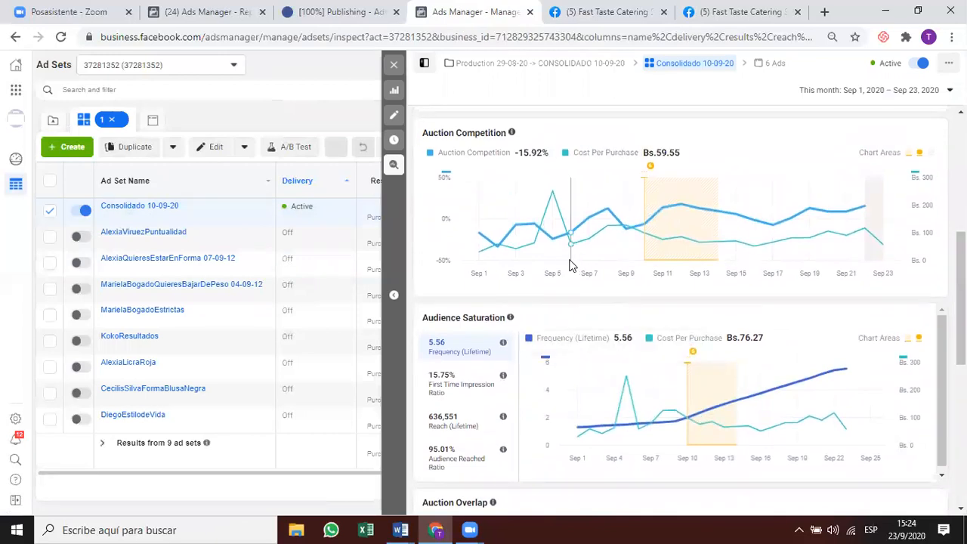
pyautogui.scroll(3, 562, 243)
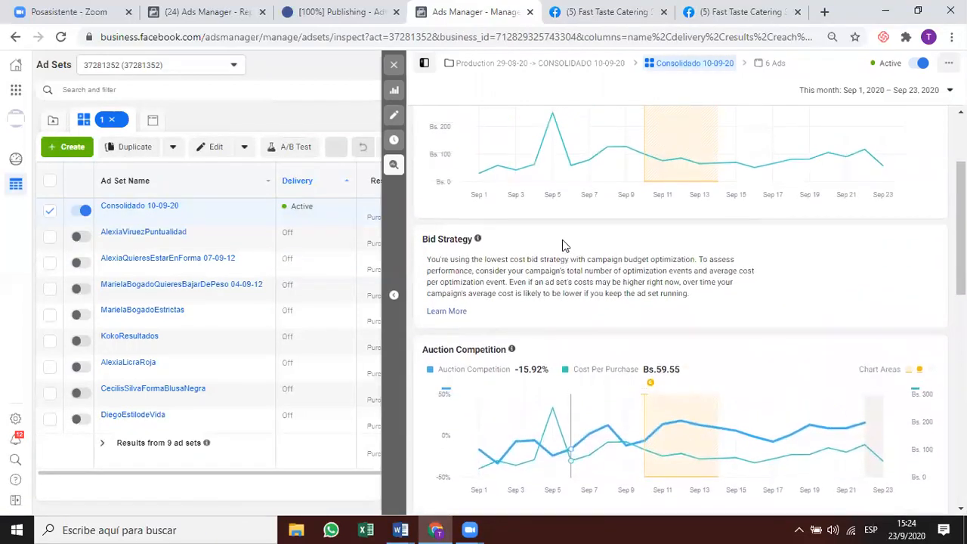
pyautogui.scroll(2, 562, 243)
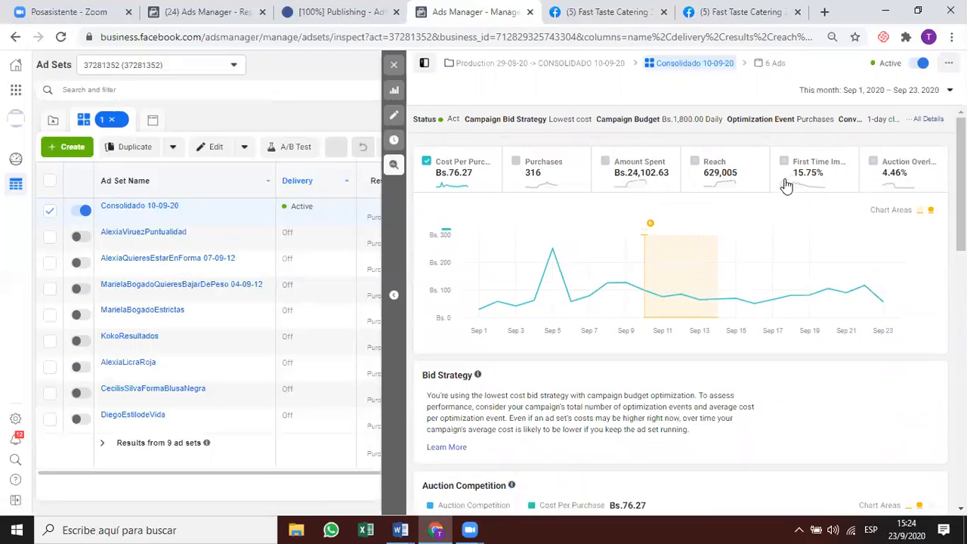
pyautogui.scroll(-5, 899, 177)
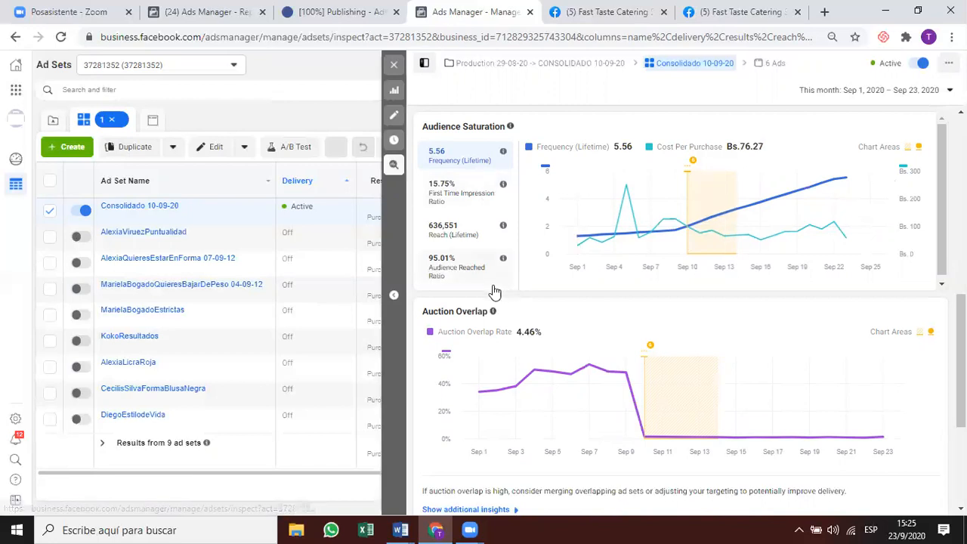
pyautogui.click(921, 87)
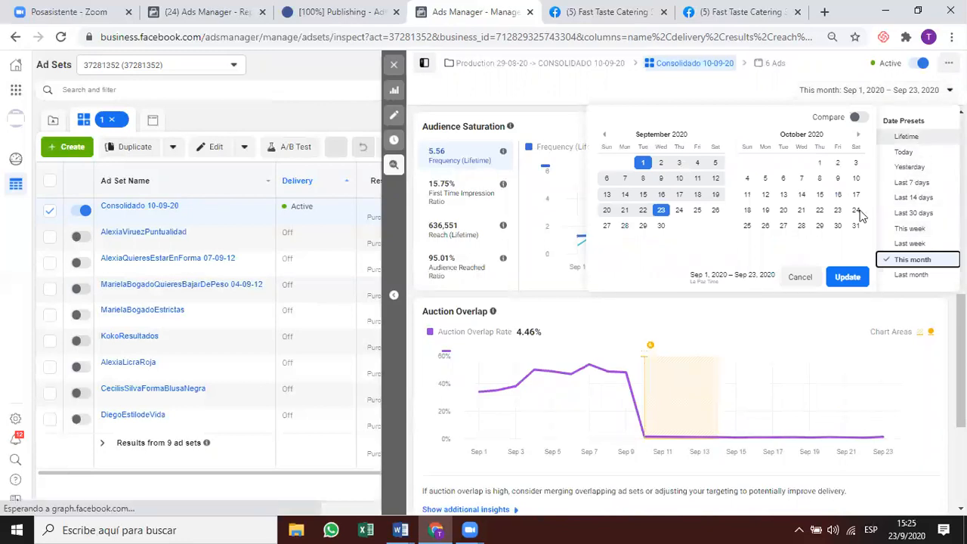
# Set the insights reporting period to Lifetime and scroll through the charts.
pyautogui.click(825, 277)
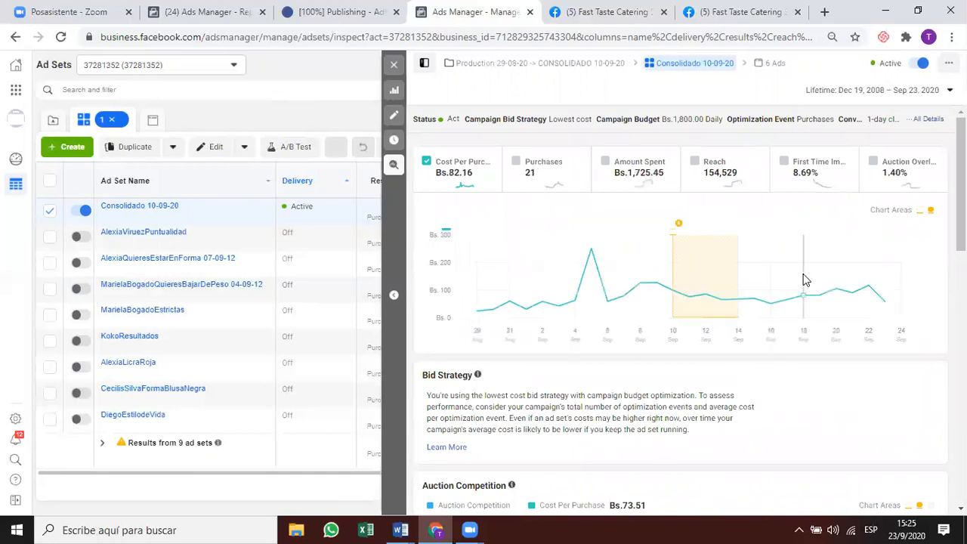
pyautogui.scroll(-2, 657, 281)
pyautogui.scroll(-4, 657, 281)
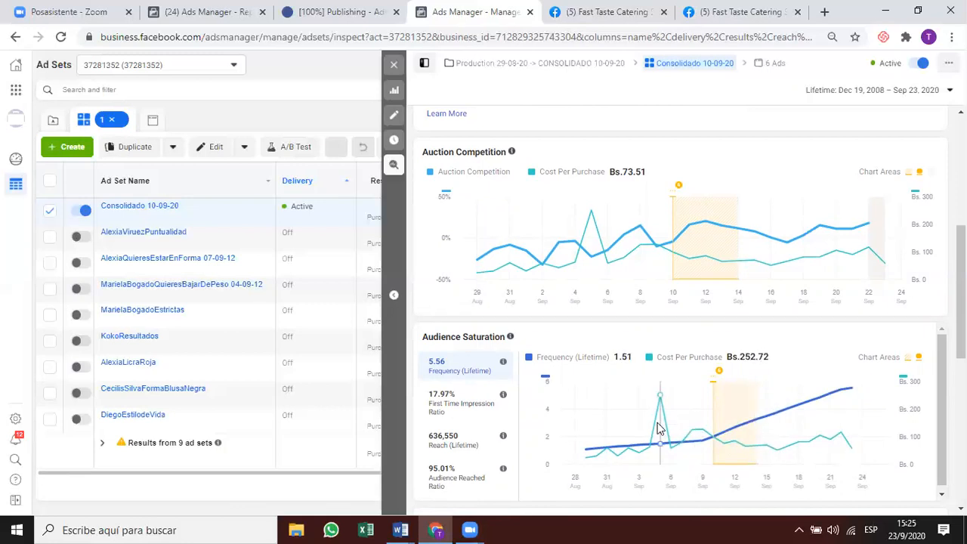
pyautogui.scroll(-1, 659, 428)
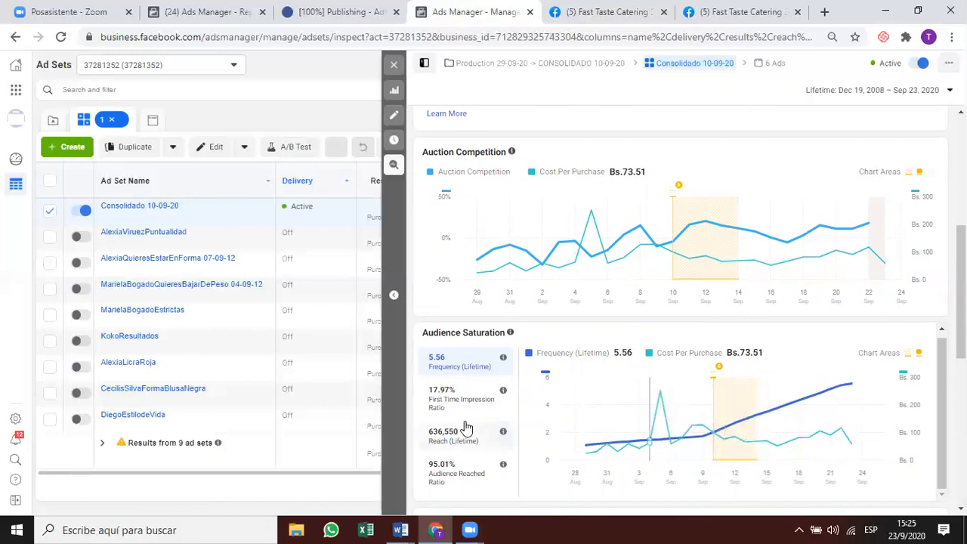
# Chart First Time Impression Ratio and lifetime Reach, then close the inspect panel.
pyautogui.click(484, 401)
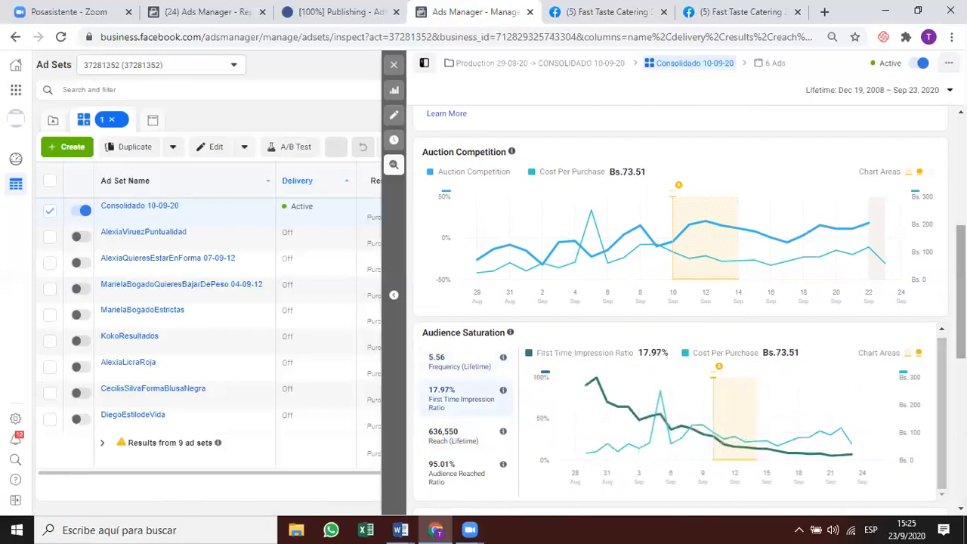
pyautogui.scroll(-2, 960, 302)
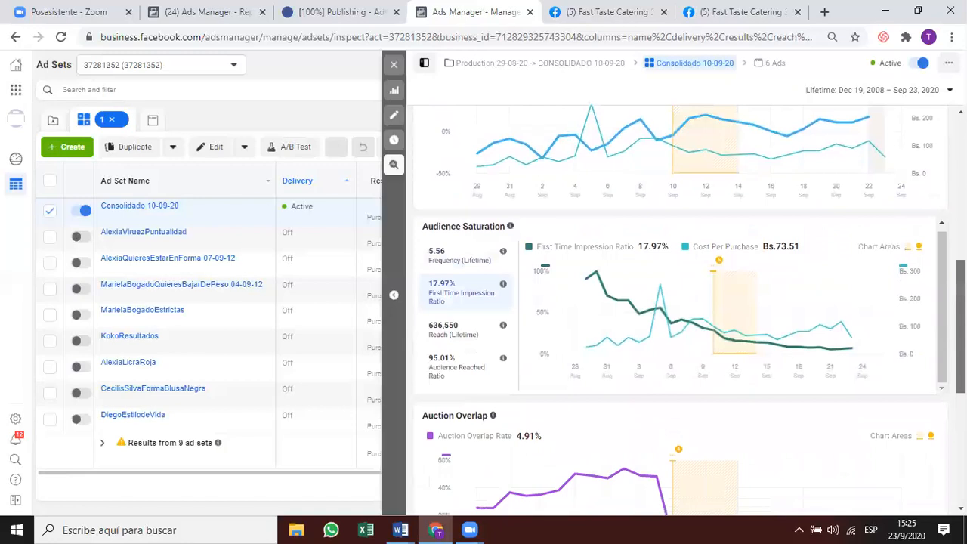
pyautogui.click(469, 320)
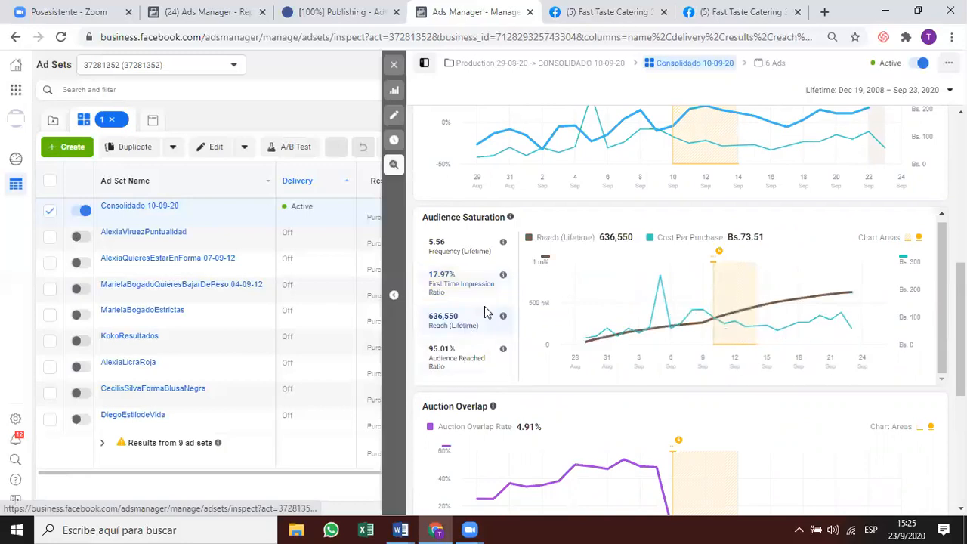
pyautogui.scroll(-1, 561, 371)
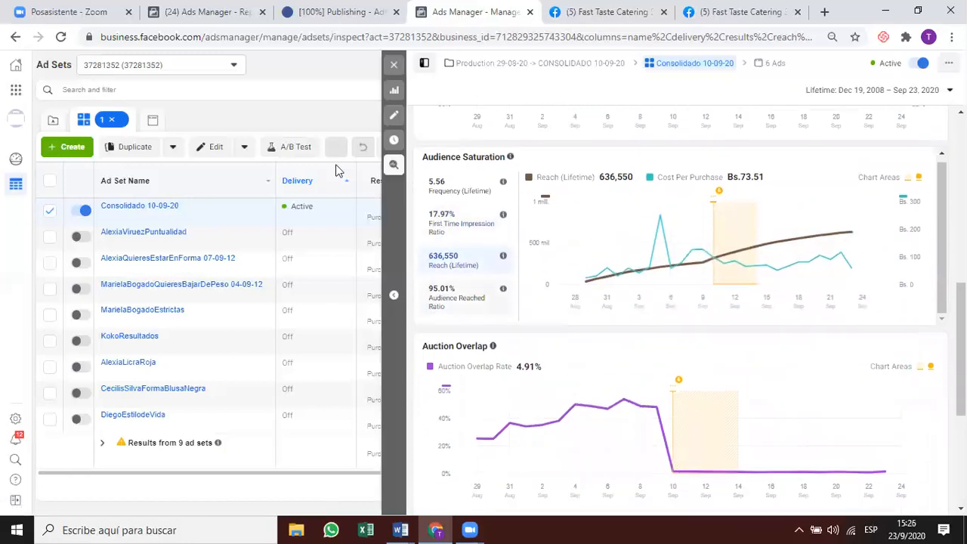
pyautogui.click(393, 67)
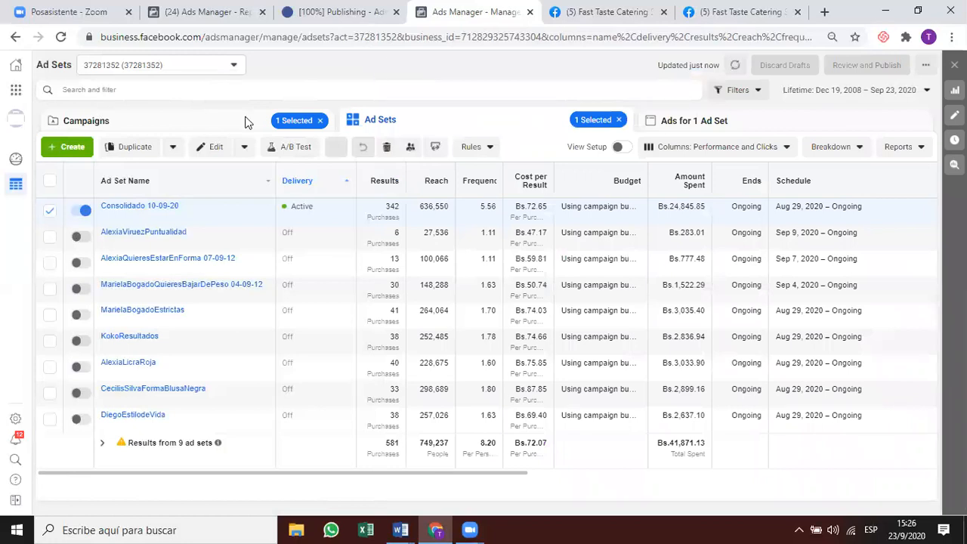
pyautogui.click(246, 122)
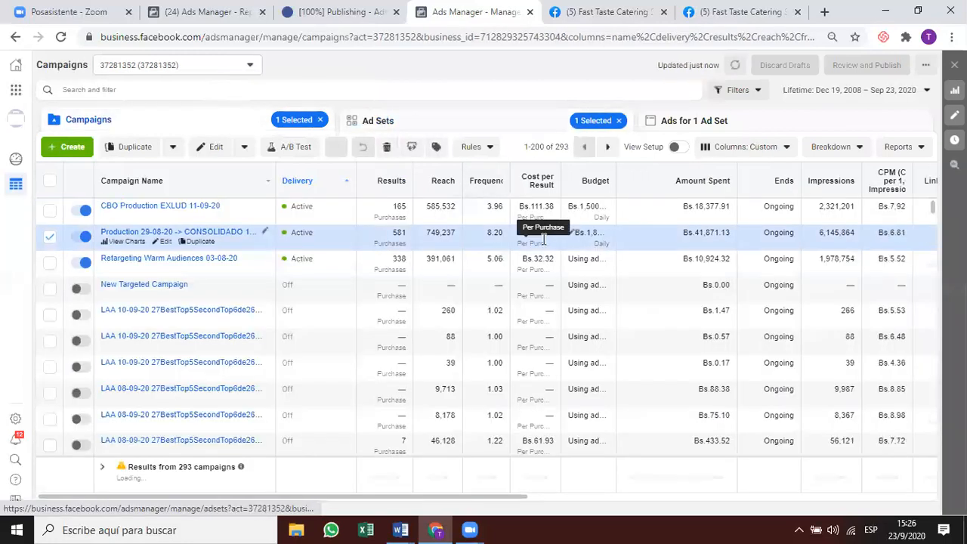
# Open Retargeting Warm Audiences 03-08-20's ad sets and inspect an active ad set's performance.
pyautogui.click(408, 264)
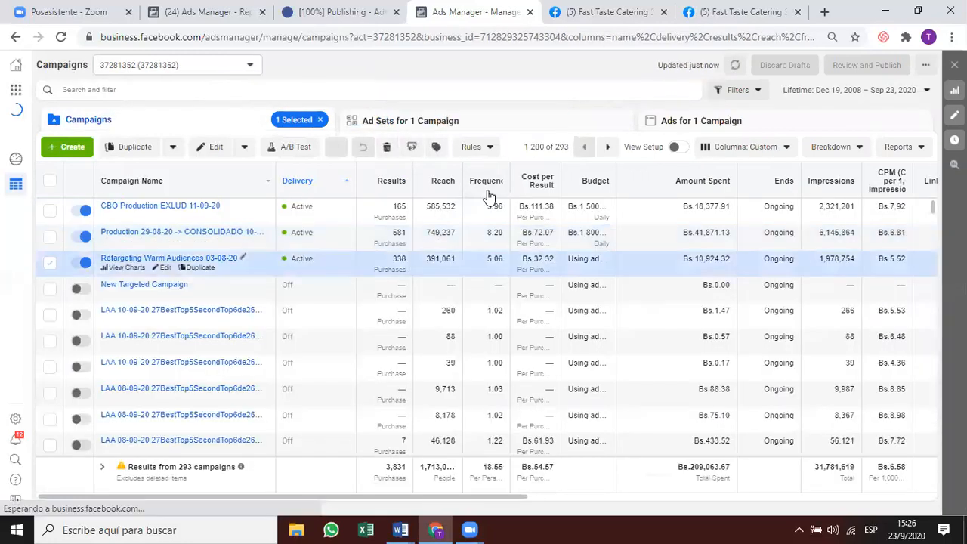
pyautogui.click(491, 130)
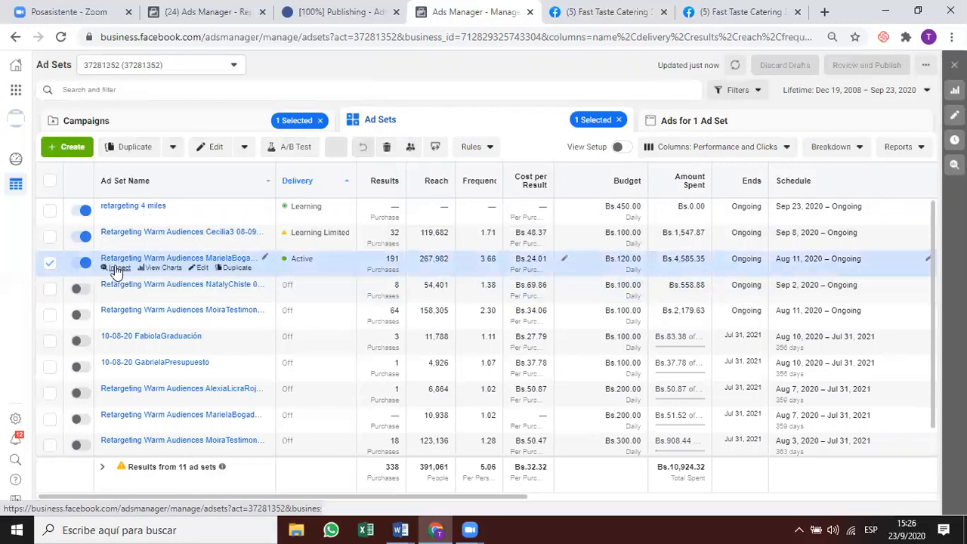
pyautogui.click(118, 268)
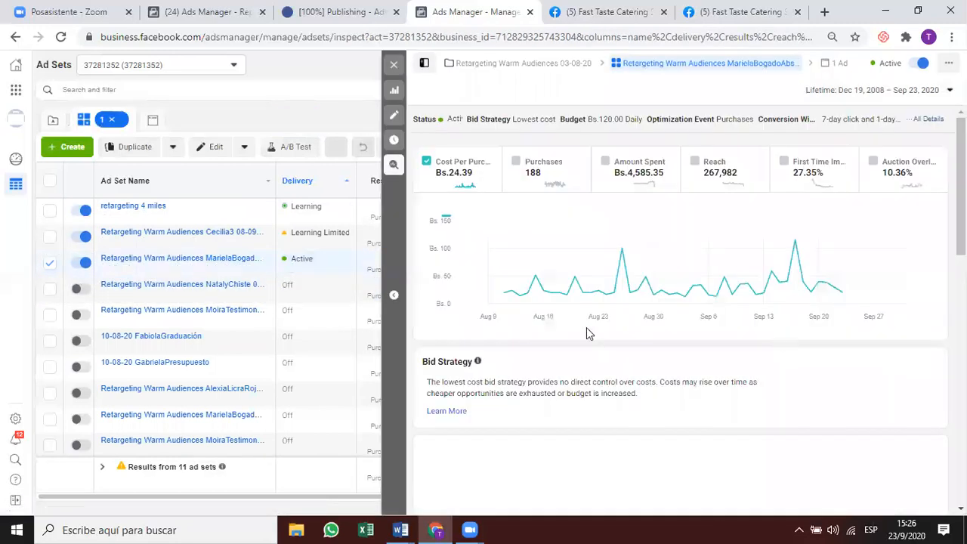
pyautogui.scroll(-1, 525, 372)
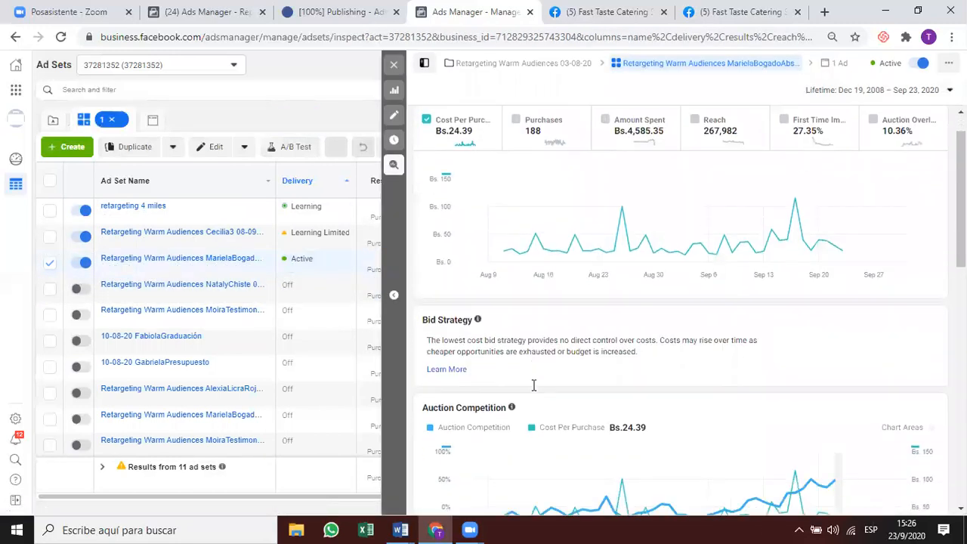
pyautogui.scroll(-3, 686, 376)
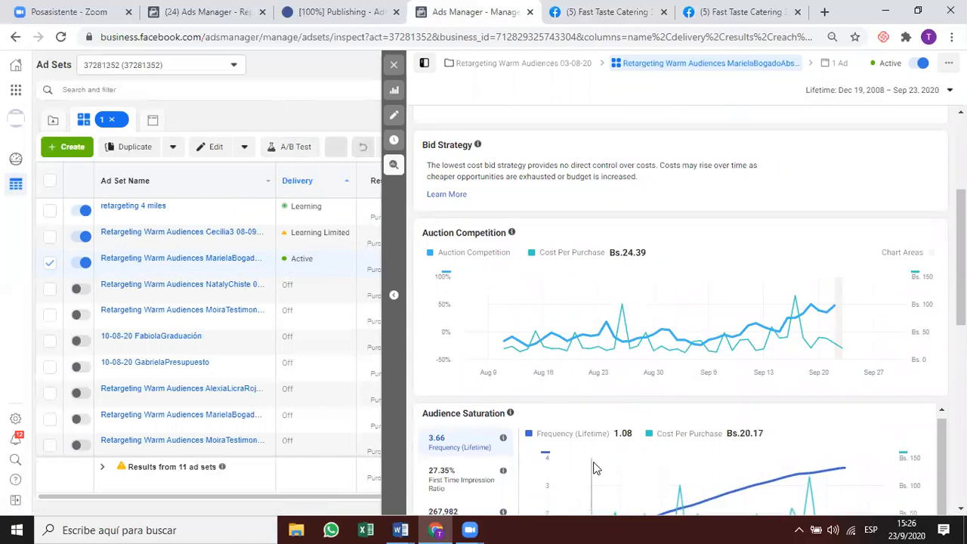
pyautogui.scroll(-1, 606, 466)
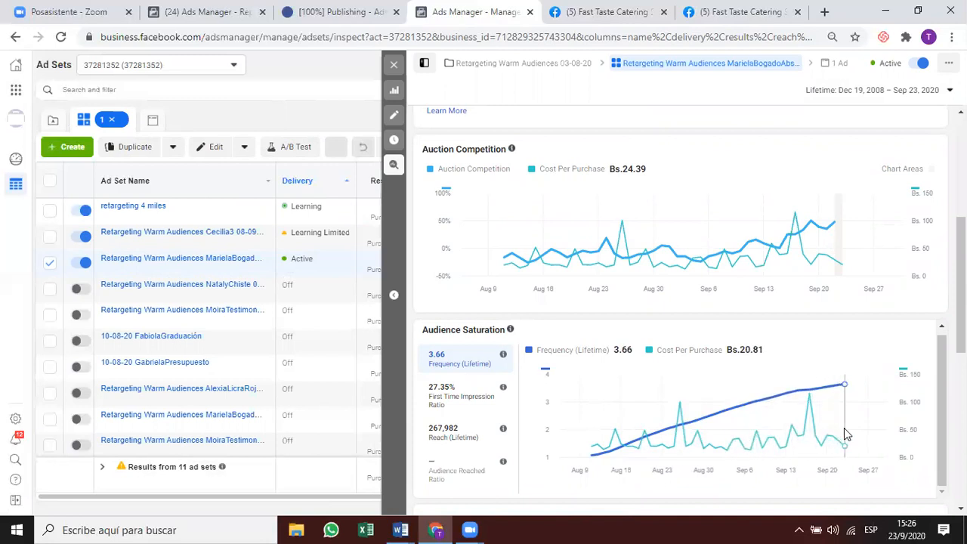
pyautogui.click(394, 68)
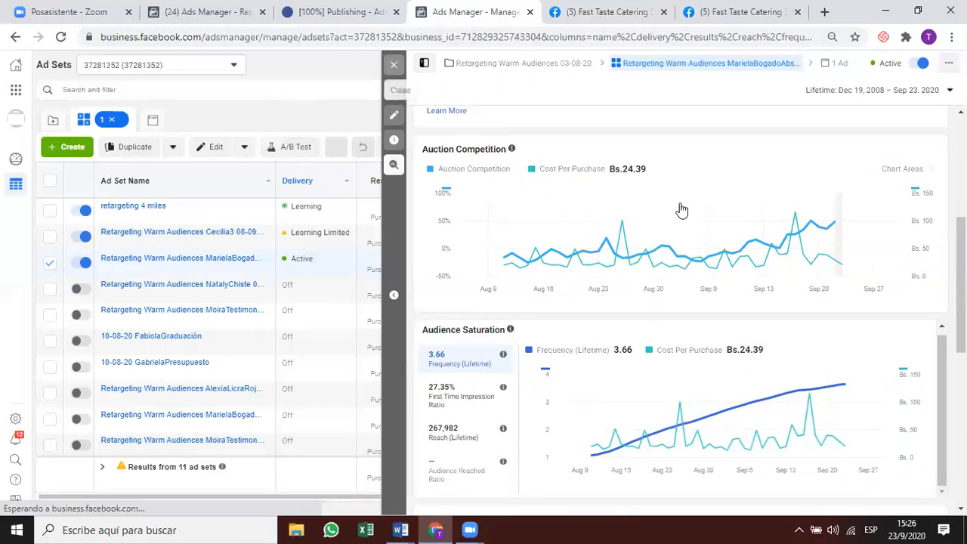
# Check the ads belonging to the selected retargeting ad sets.
pyautogui.click(758, 123)
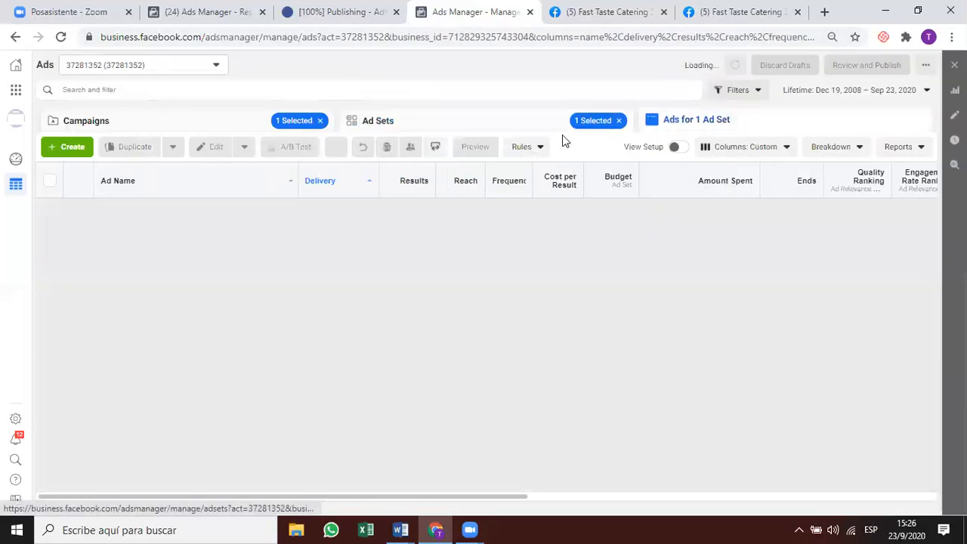
pyautogui.click(512, 119)
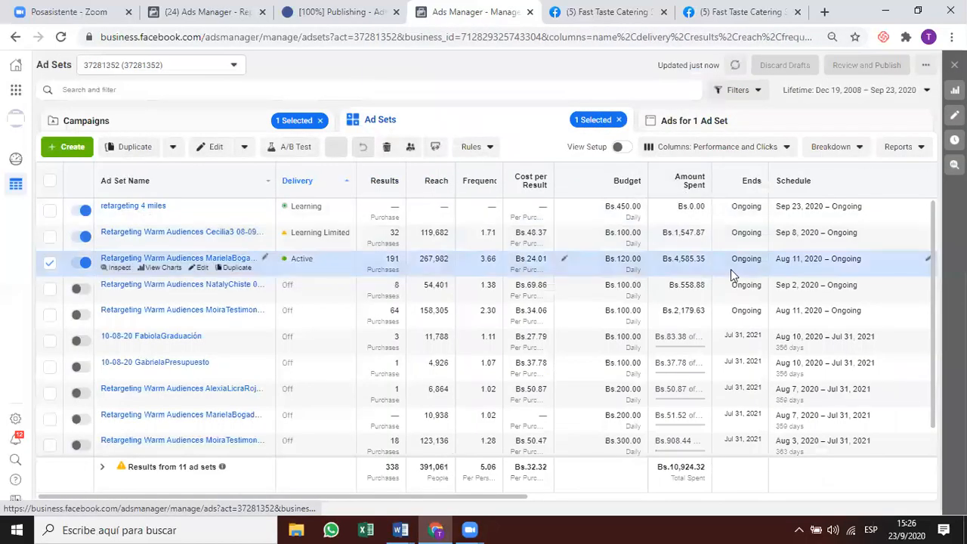
pyautogui.click(737, 120)
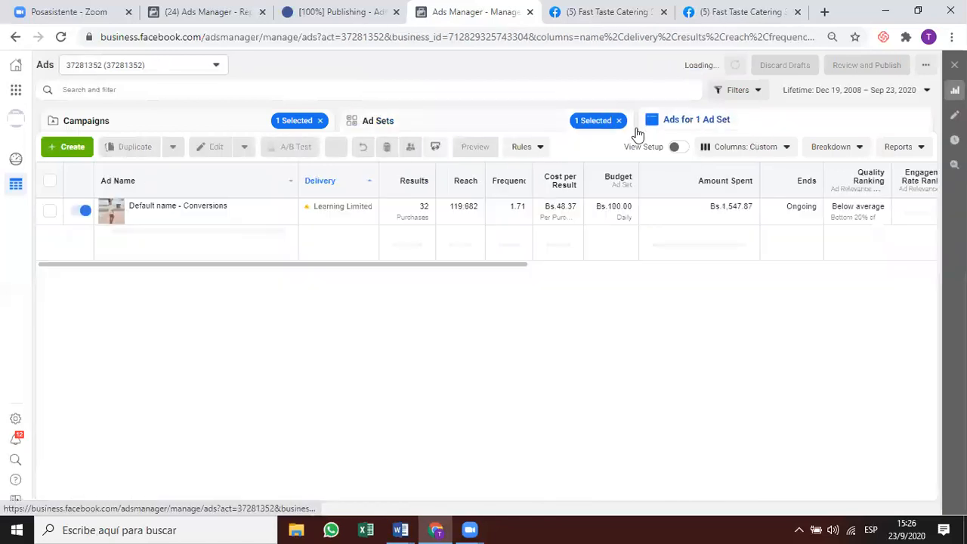
pyautogui.click(461, 125)
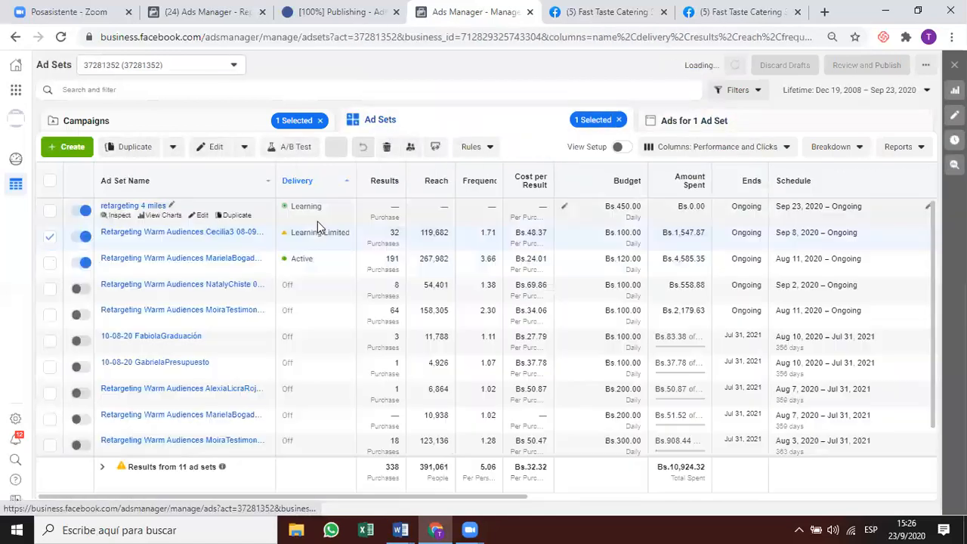
# Inspect the Learning Limited retargeting ad set's performance charts, then close the panel.
pyautogui.click(113, 242)
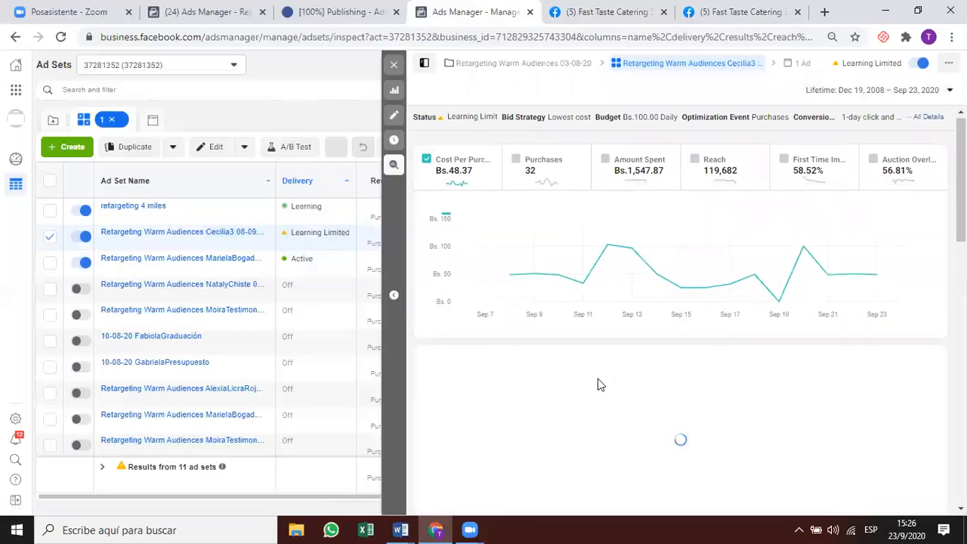
pyautogui.scroll(-1, 835, 287)
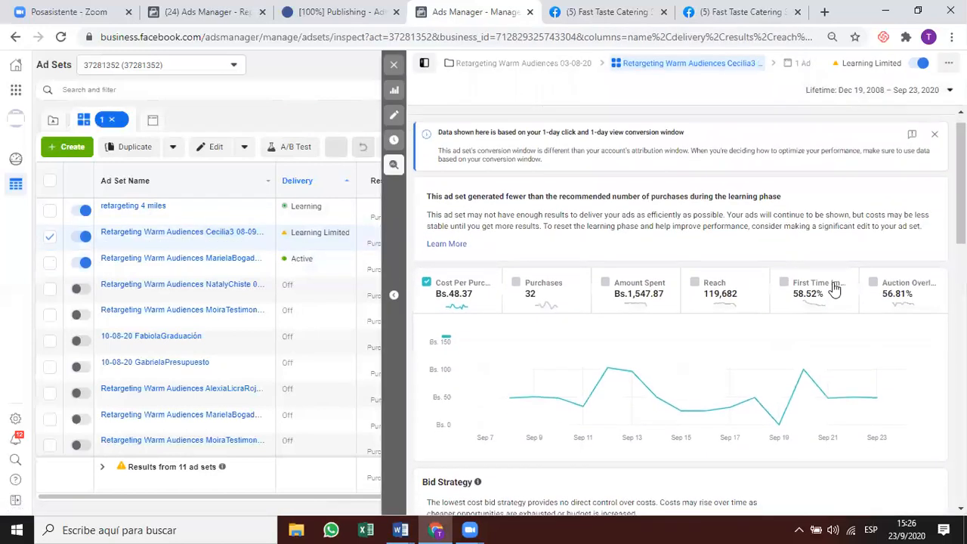
pyautogui.scroll(-5, 834, 290)
pyautogui.scroll(-5, 835, 289)
pyautogui.scroll(3, 835, 287)
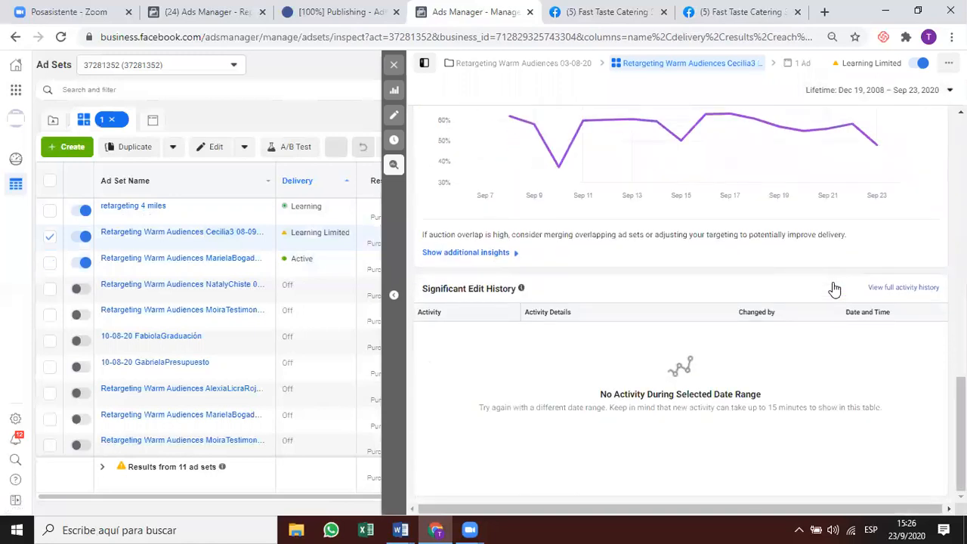
pyautogui.scroll(4, 833, 281)
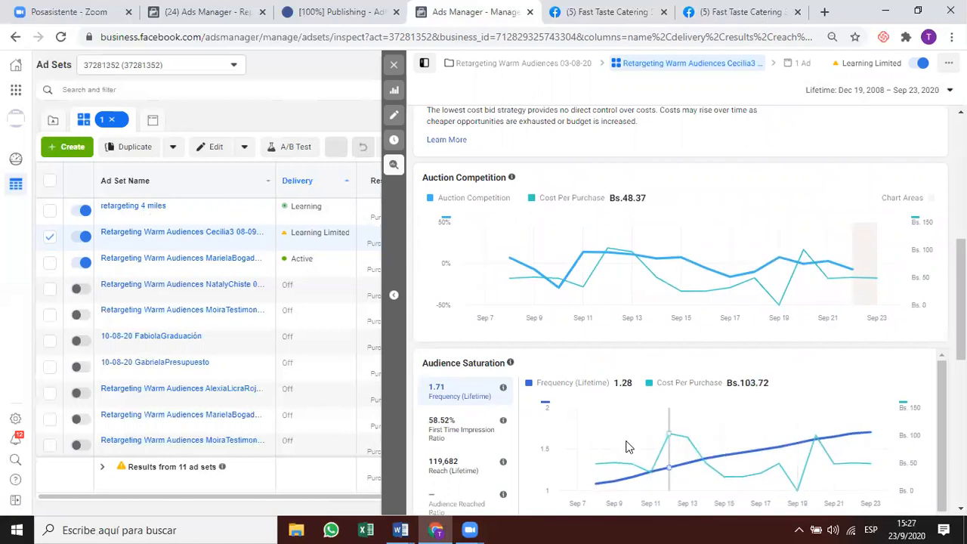
pyautogui.click(394, 64)
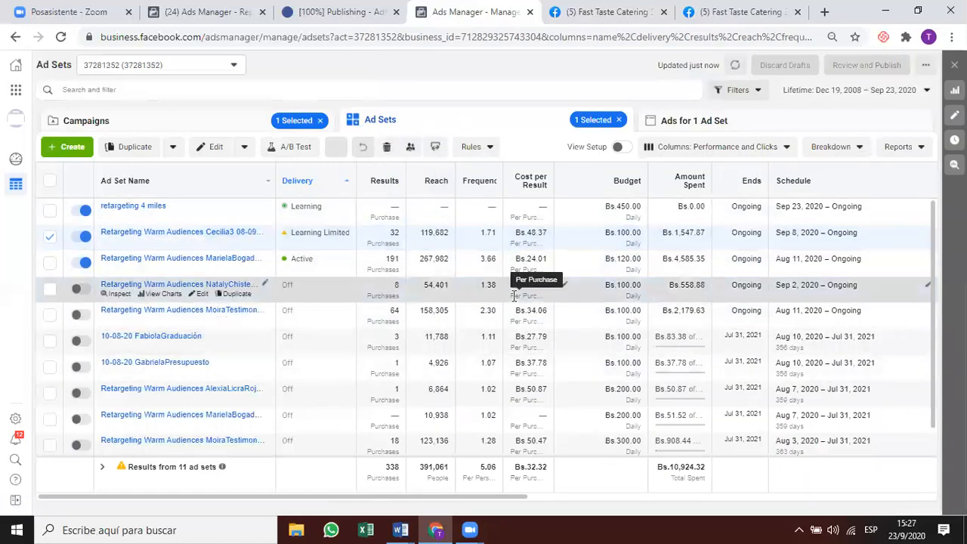
# Refresh the data and review the eight ads in the retargeting 4 miles ad set.
pyautogui.click(428, 217)
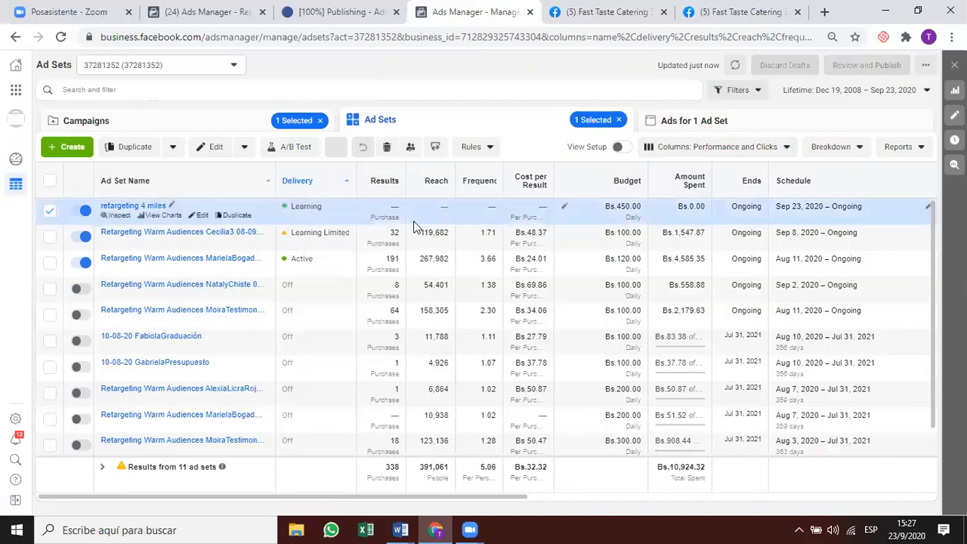
pyautogui.click(735, 65)
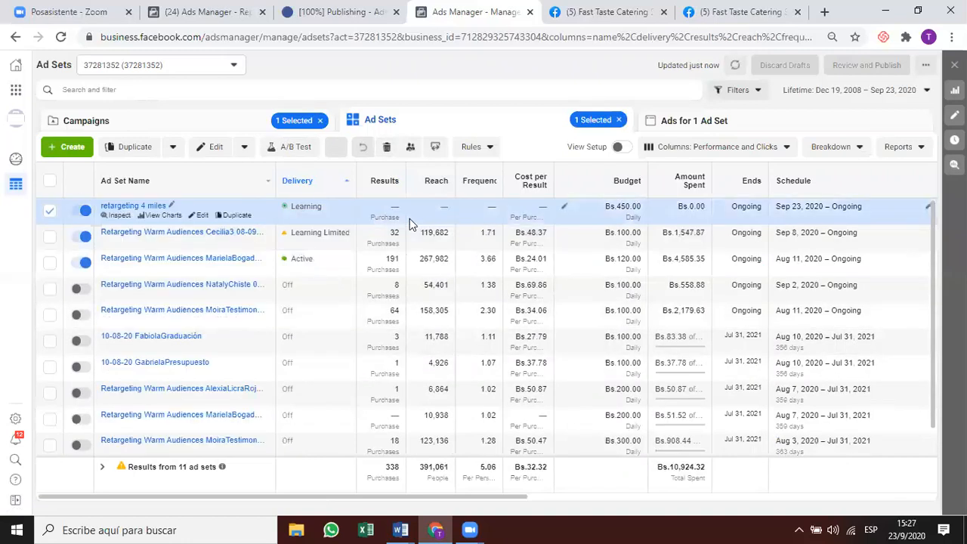
pyautogui.click(715, 120)
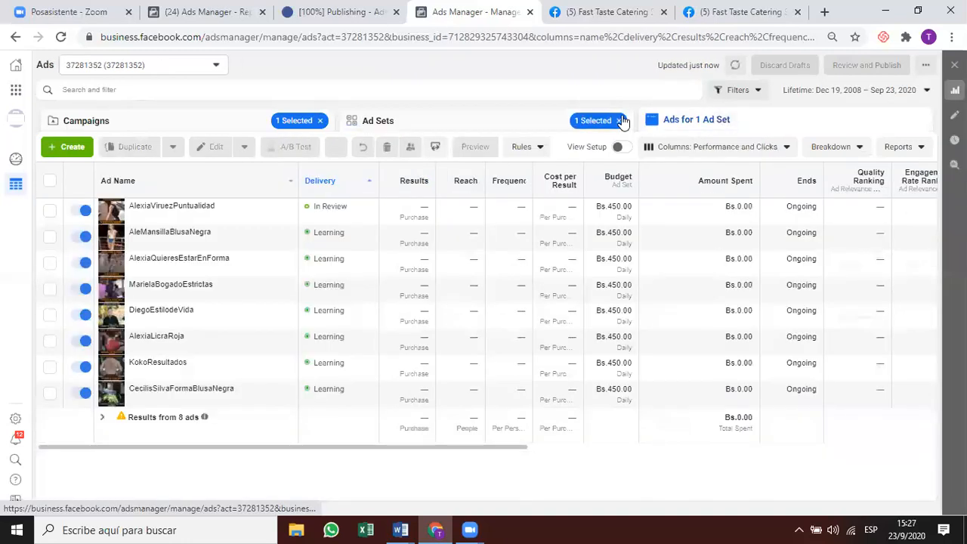
pyautogui.click(472, 130)
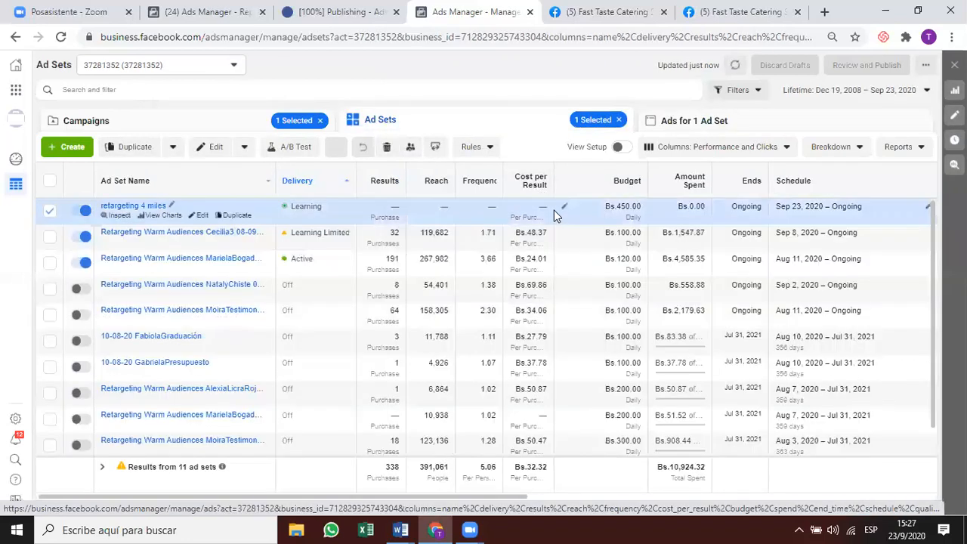
pyautogui.click(735, 65)
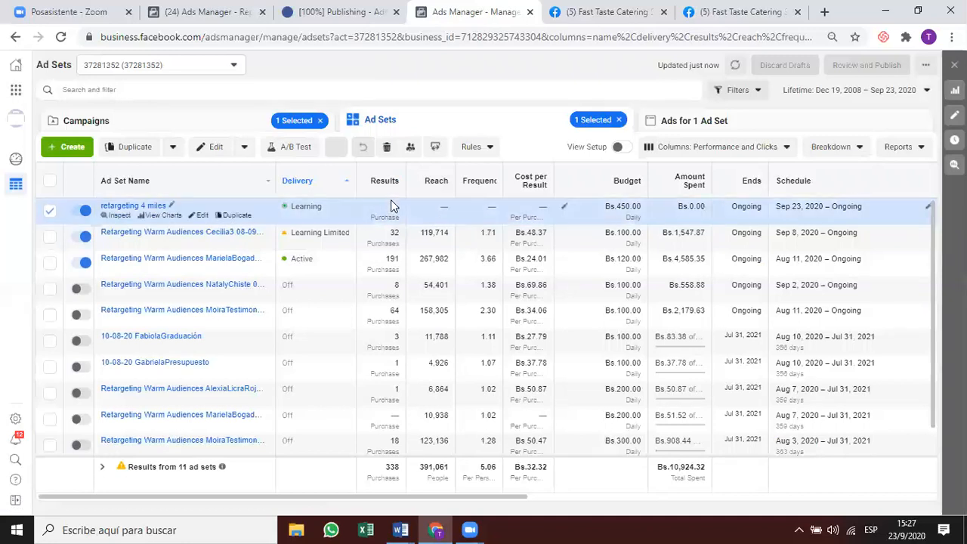
pyautogui.moveTo(392, 206)
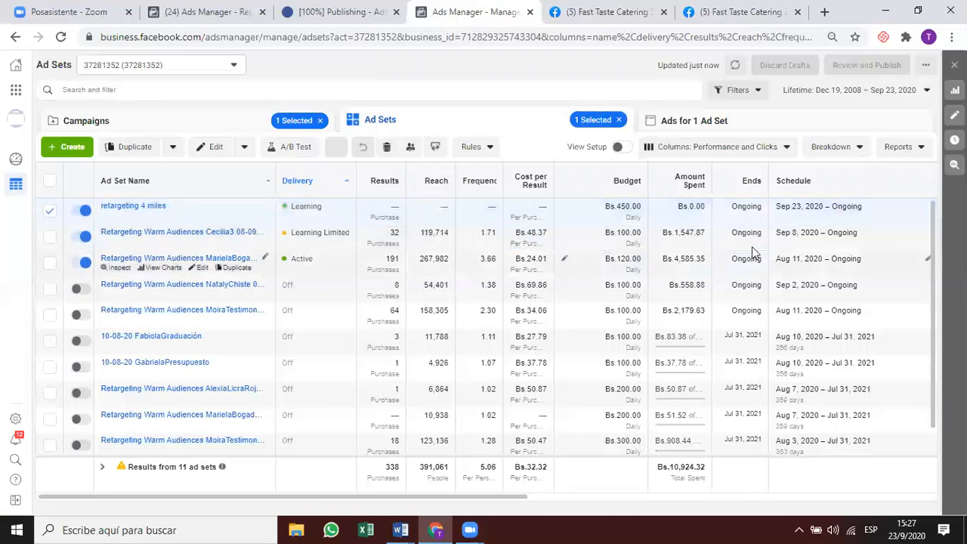
pyautogui.click(707, 121)
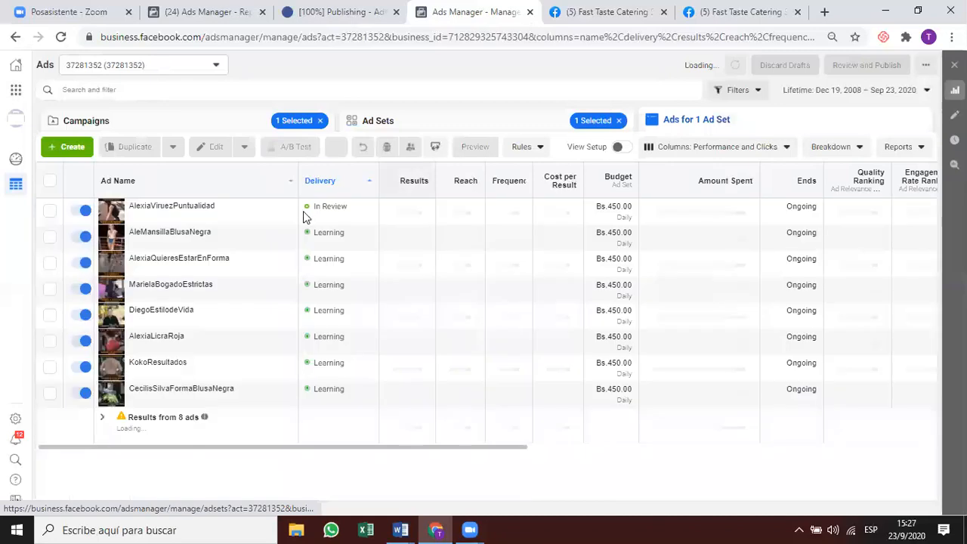
pyautogui.click(469, 124)
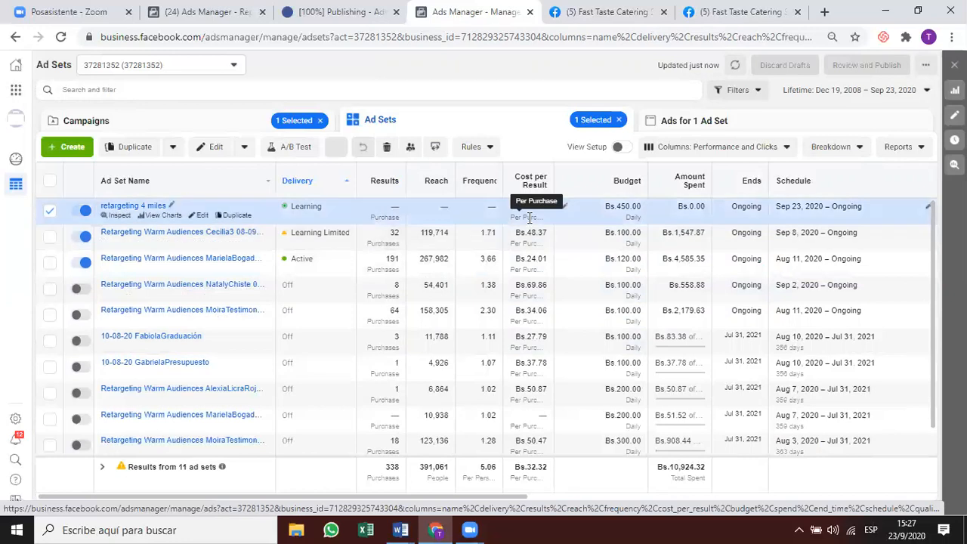
pyautogui.click(189, 124)
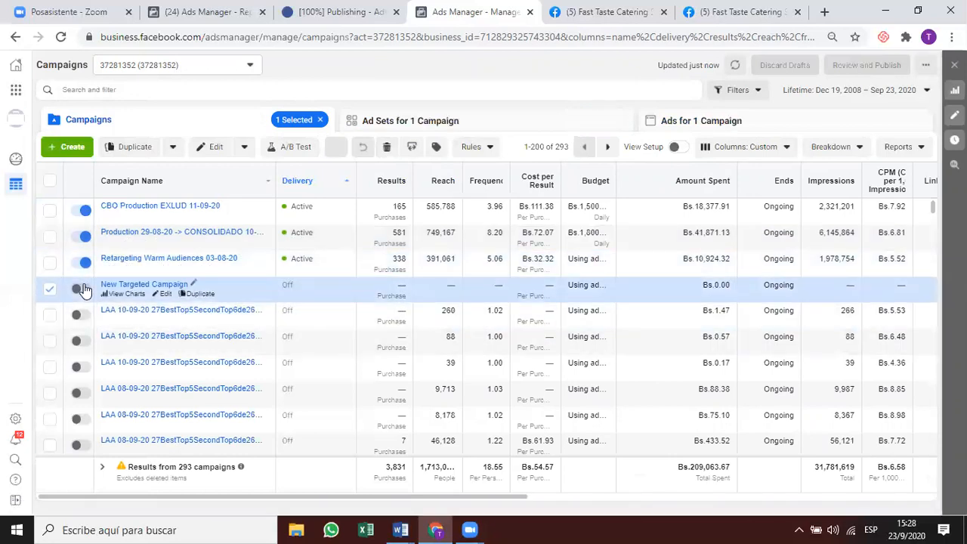
# Switch on New Targeted Campaign and list the eight ads across all four ad sets.
pyautogui.click(83, 290)
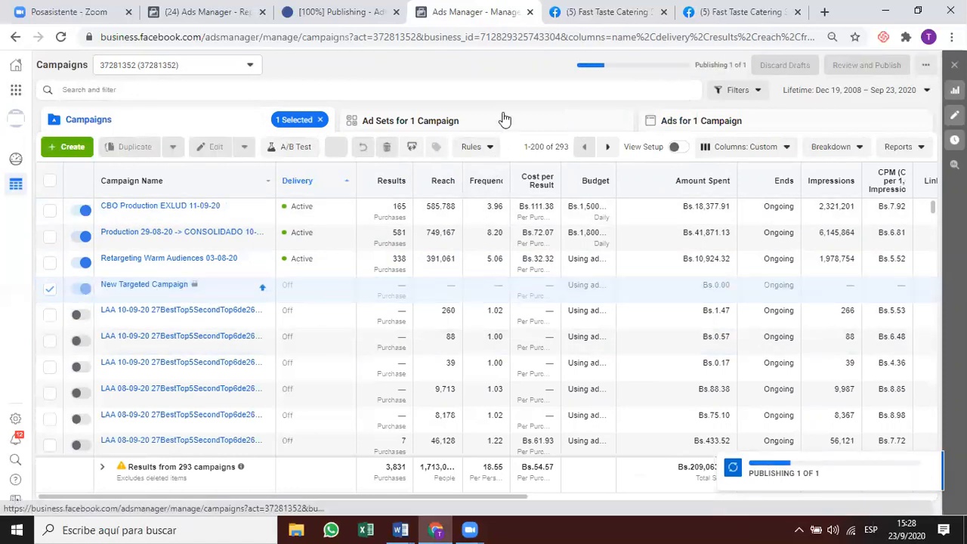
pyautogui.click(505, 119)
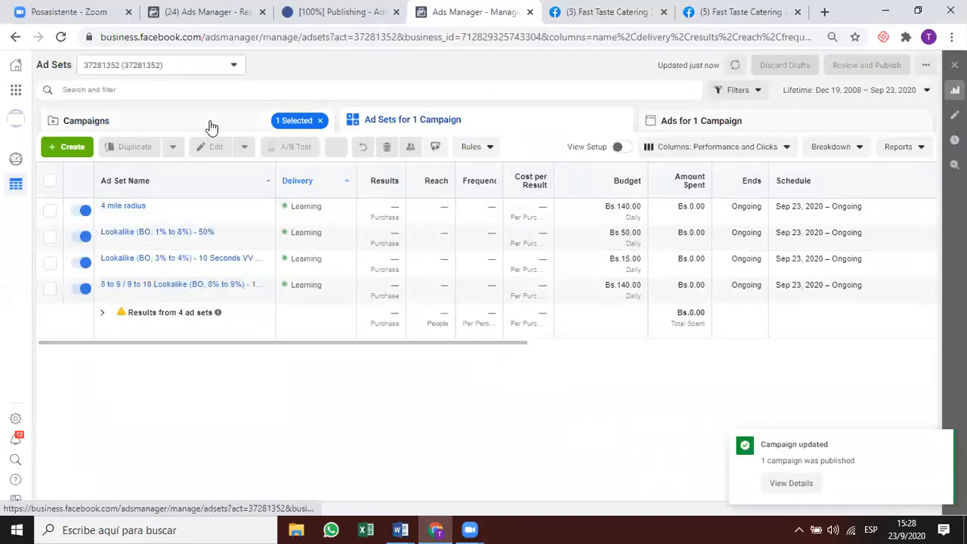
pyautogui.click(49, 181)
pyautogui.click(714, 120)
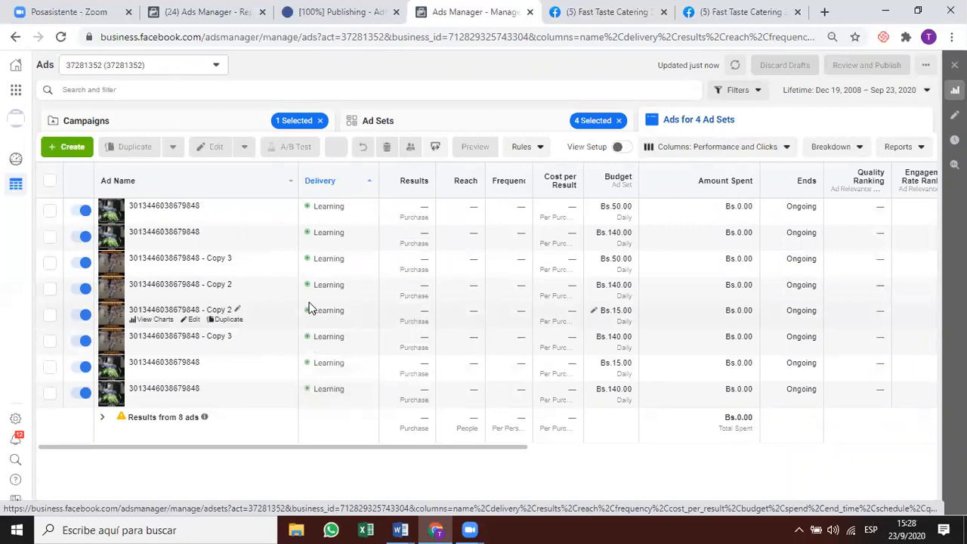
# View the ads of the 4 mile radius and Lookalike (BO, 1% to 8%) - 50% ad sets.
pyautogui.click(415, 127)
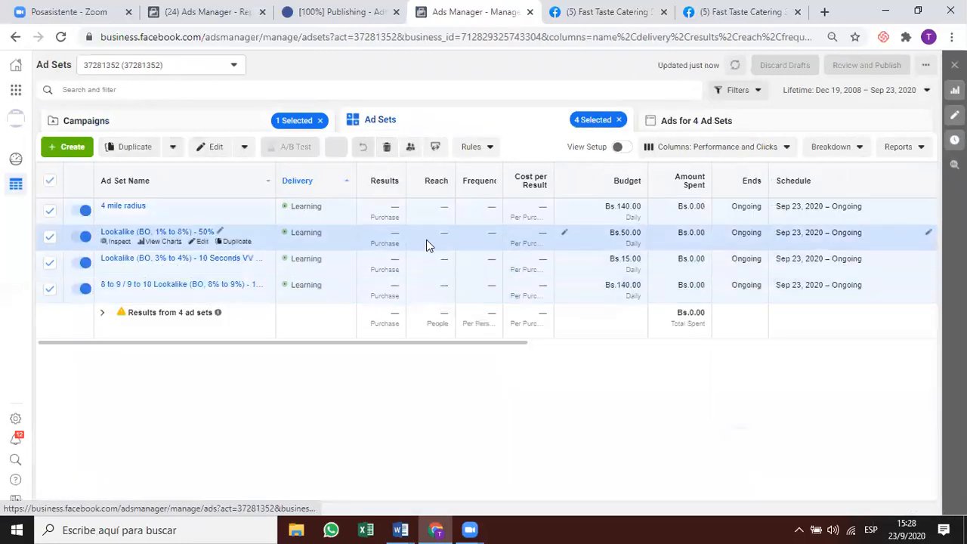
pyautogui.click(438, 211)
pyautogui.click(811, 126)
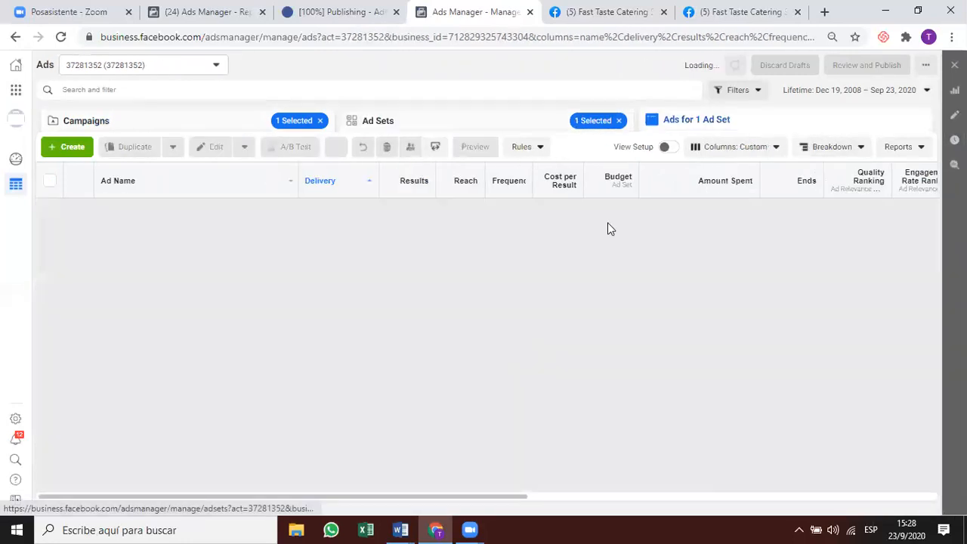
pyautogui.click(479, 127)
pyautogui.click(518, 240)
pyautogui.click(786, 126)
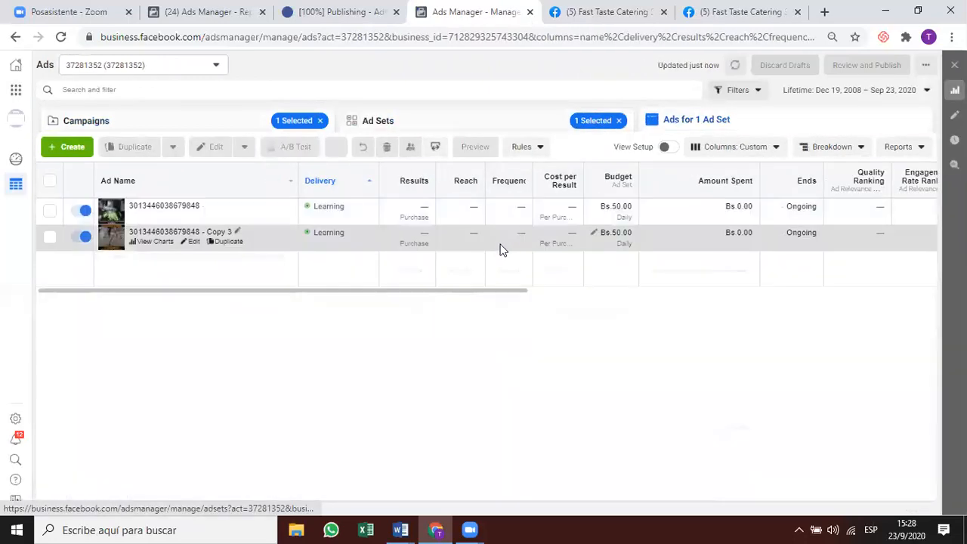
pyautogui.click(454, 127)
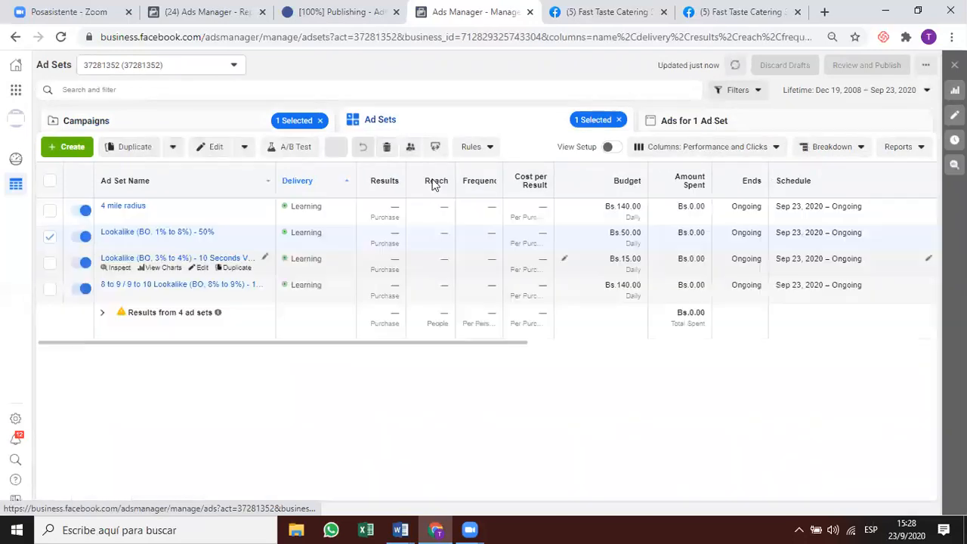
pyautogui.click(737, 122)
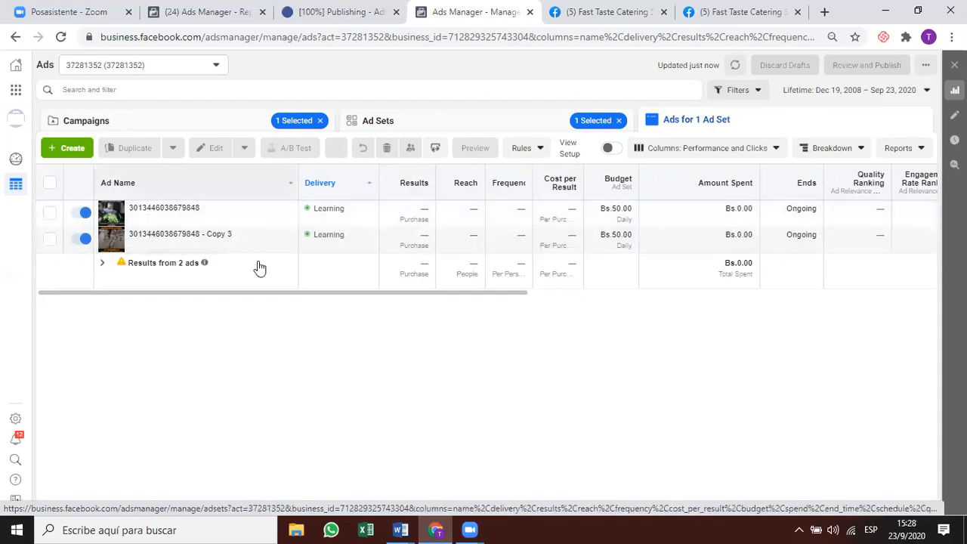
pyautogui.click(491, 126)
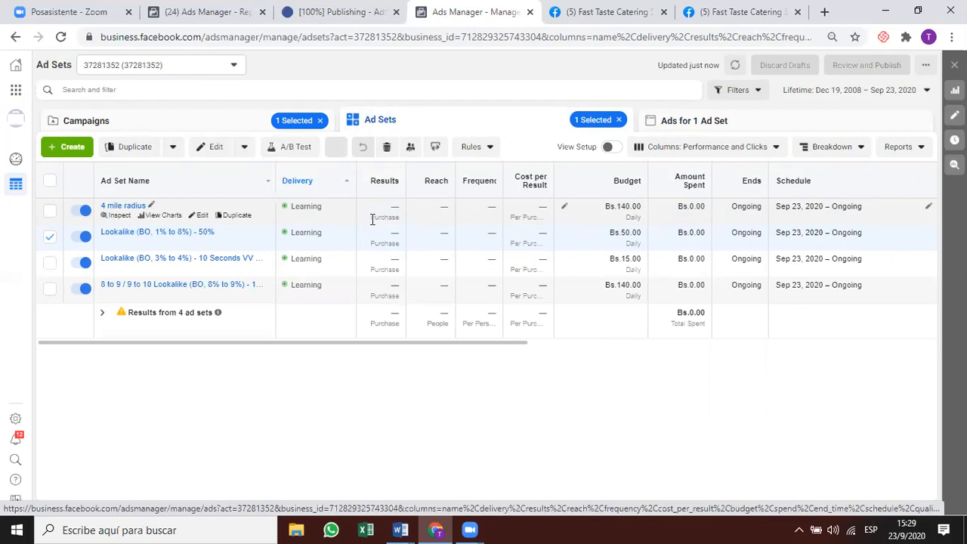
# Recheck the 4 mile radius ads and view the 3% to 4% lookalike ad set's ads.
pyautogui.click(420, 224)
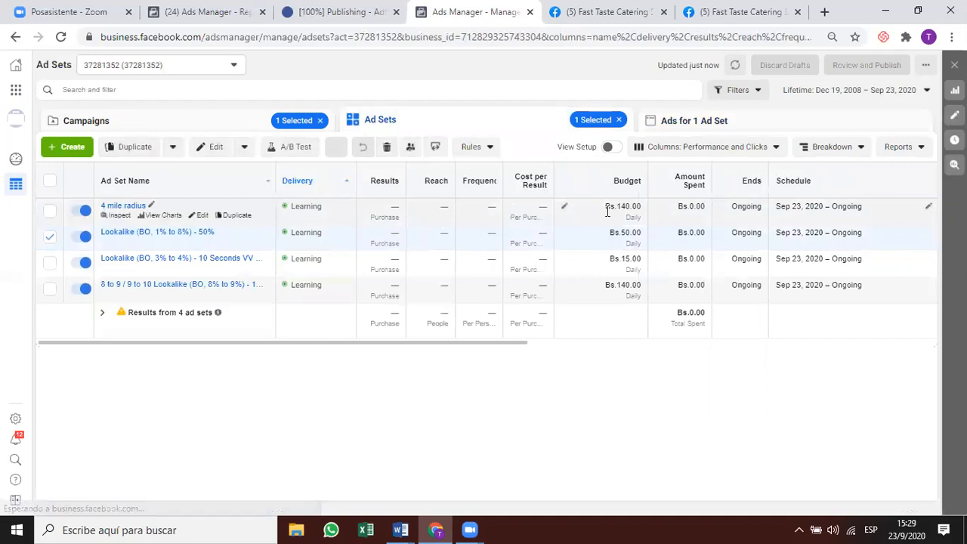
pyautogui.click(707, 121)
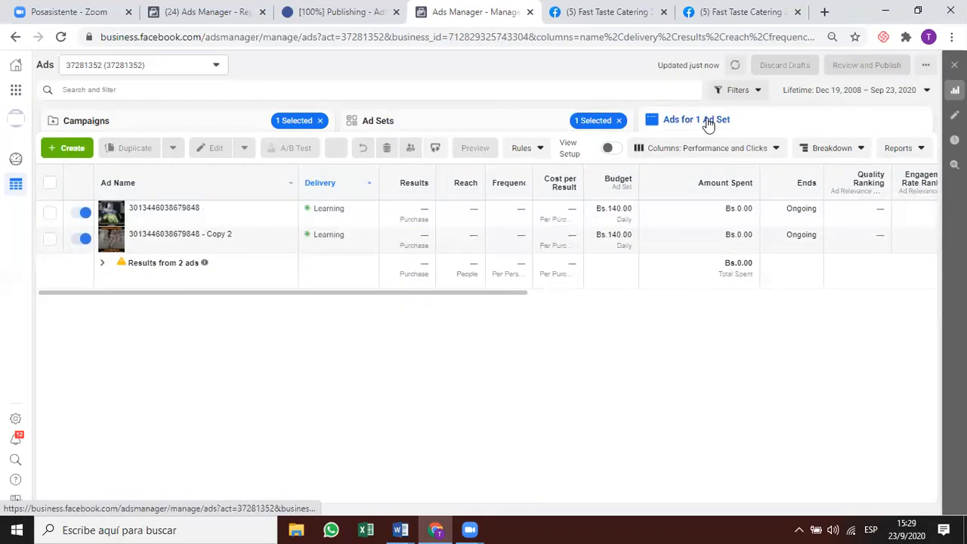
pyautogui.click(527, 125)
pyautogui.click(606, 269)
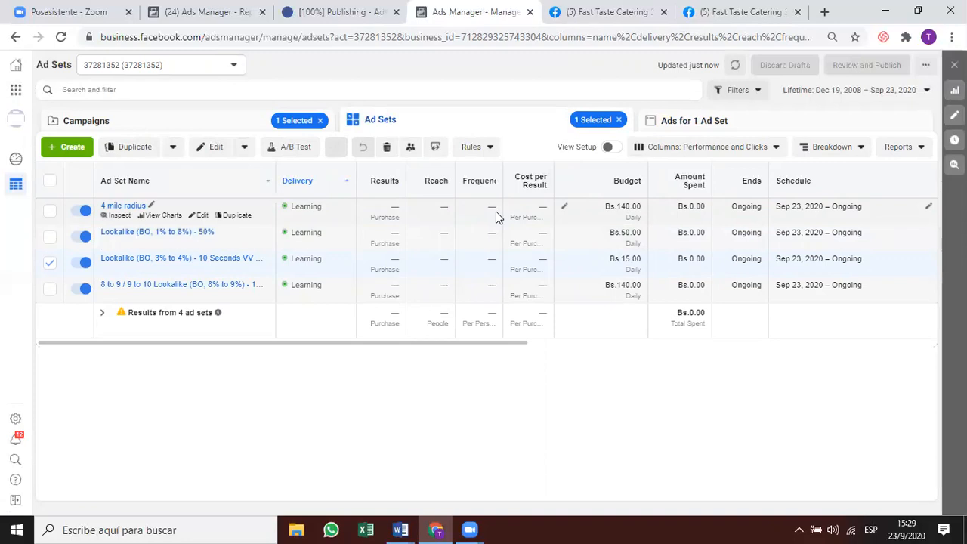
pyautogui.click(693, 122)
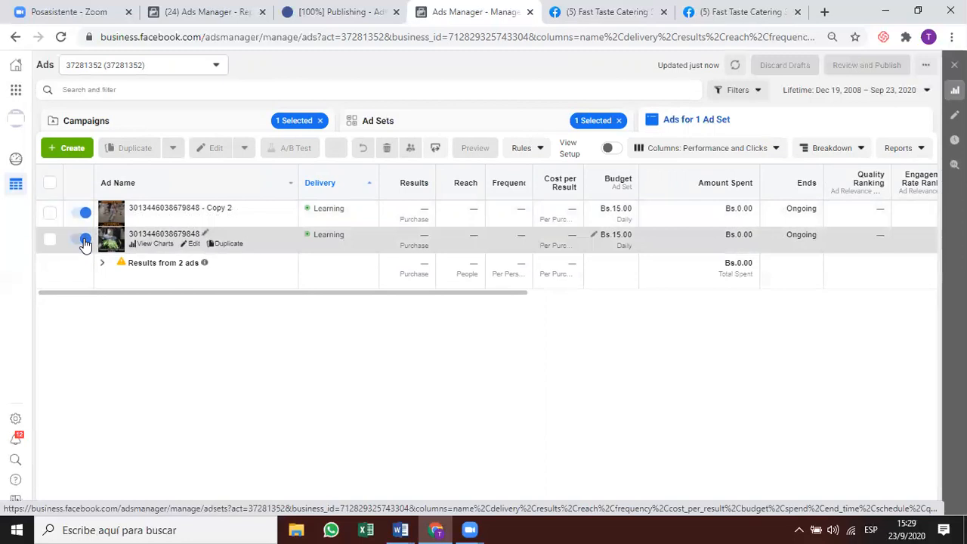
pyautogui.click(468, 125)
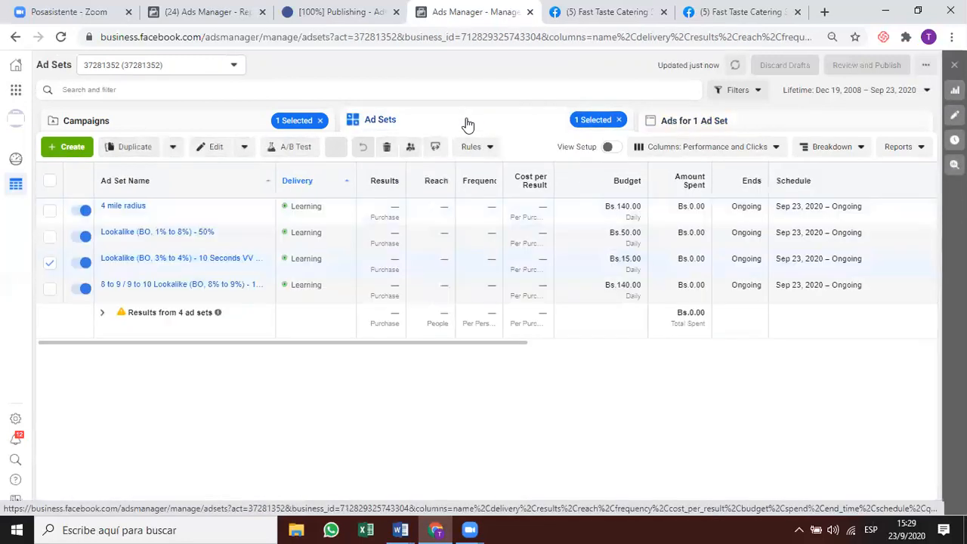
pyautogui.click(191, 123)
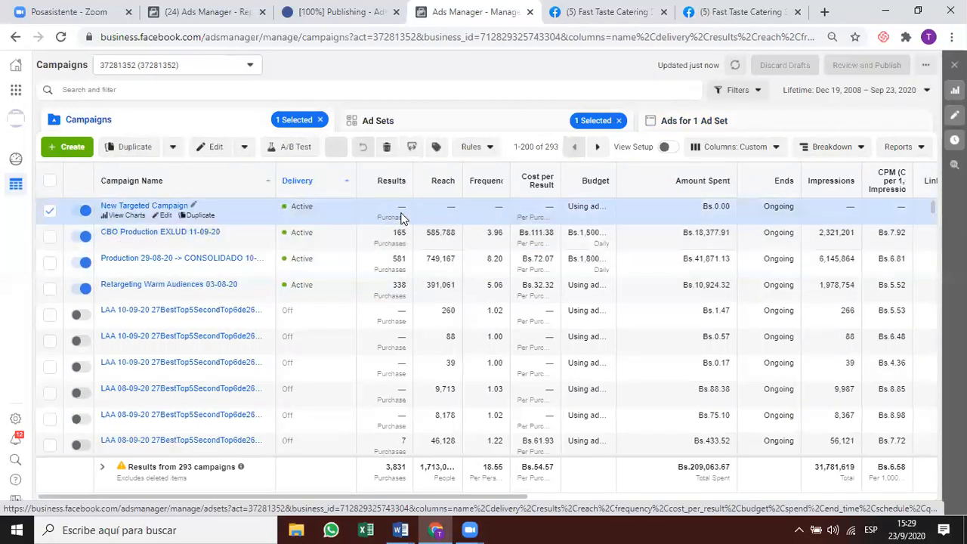
pyautogui.click(656, 121)
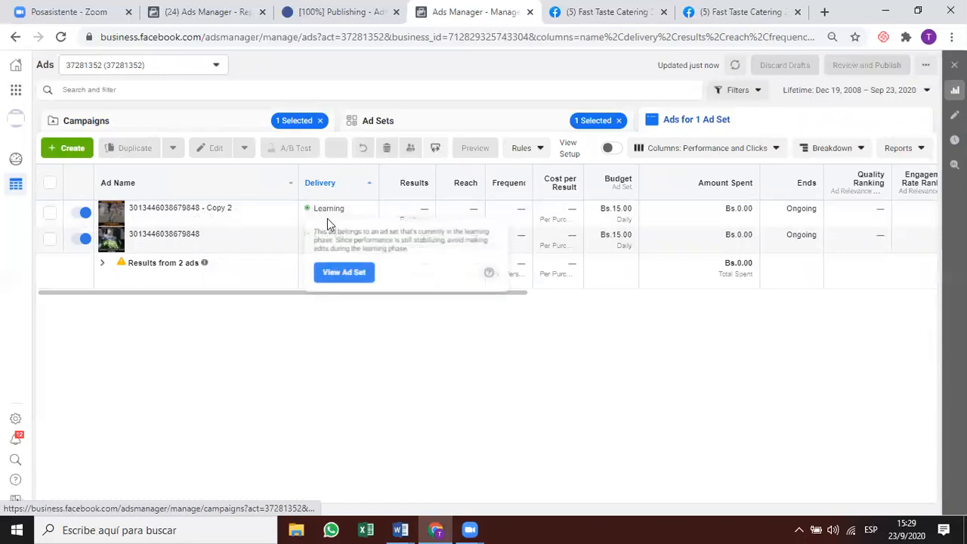
pyautogui.click(223, 125)
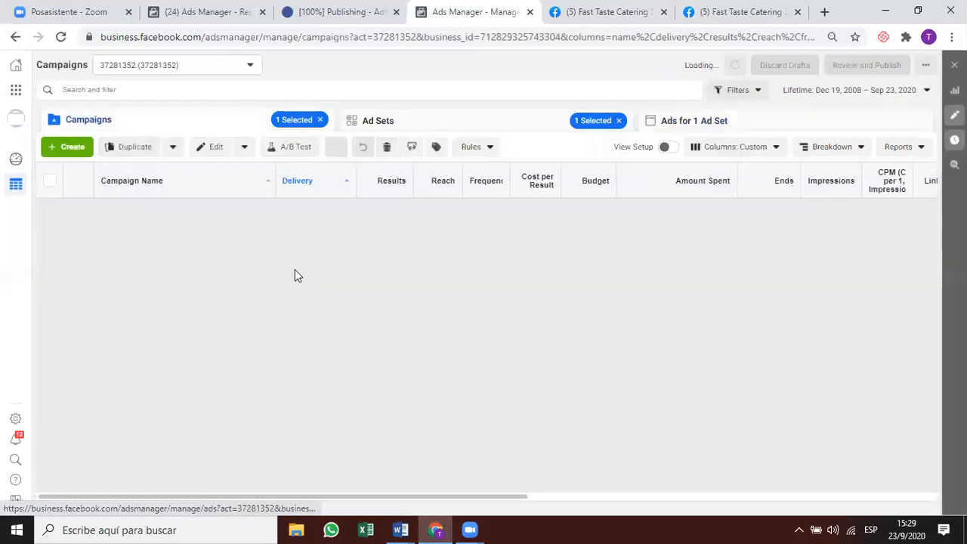
pyautogui.click(573, 271)
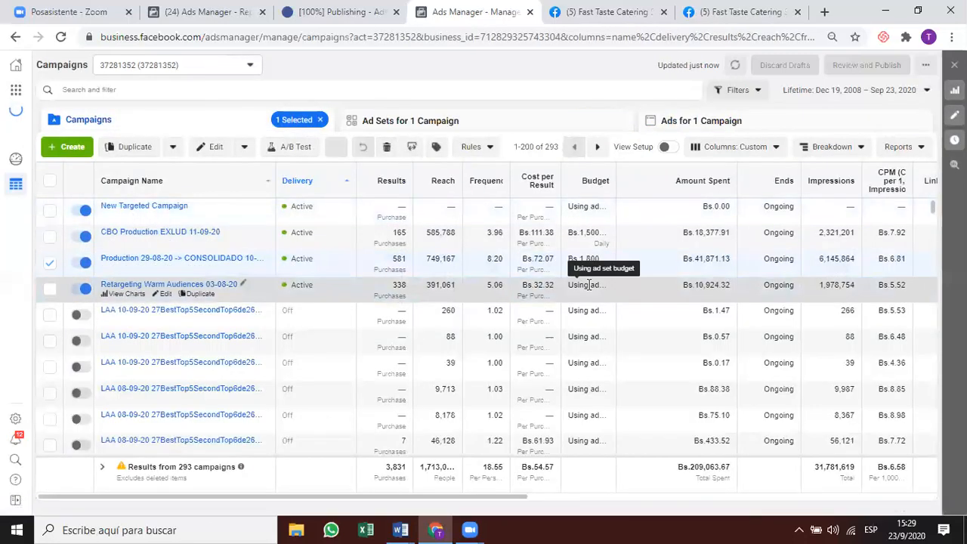
pyautogui.click(590, 284)
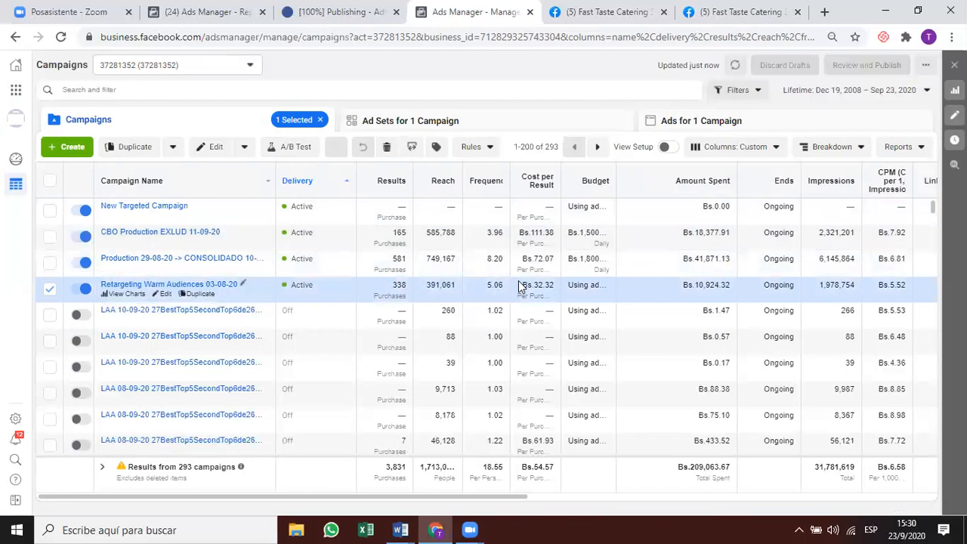
pyautogui.click(525, 208)
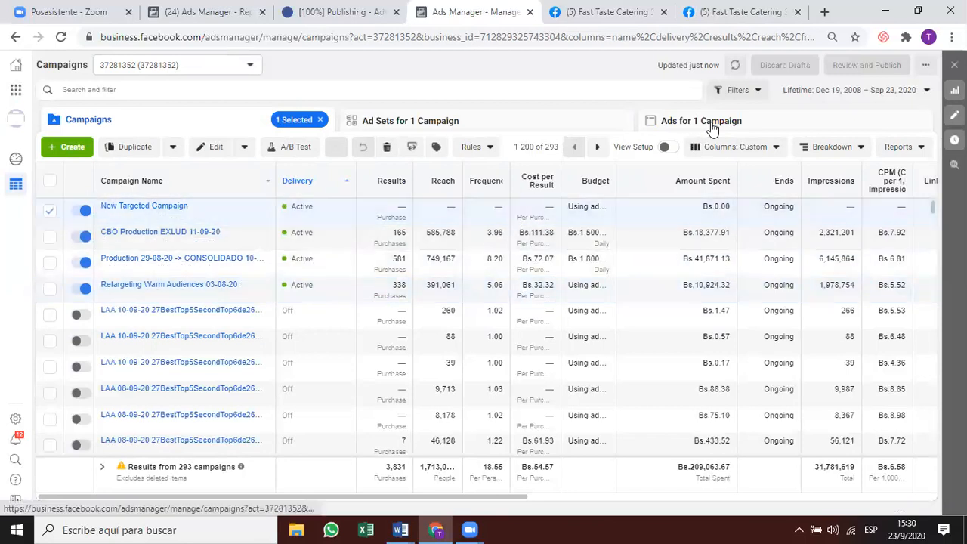
pyautogui.click(711, 123)
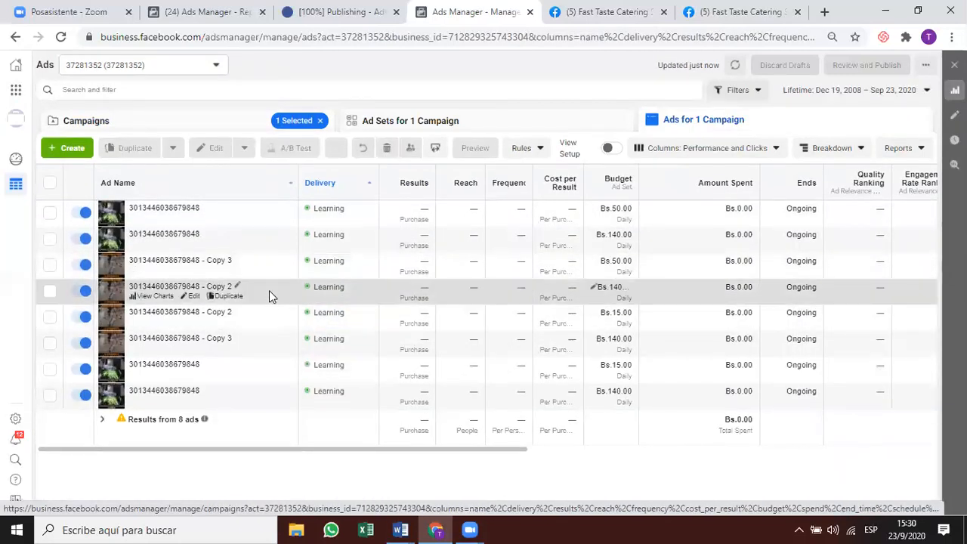
pyautogui.click(484, 123)
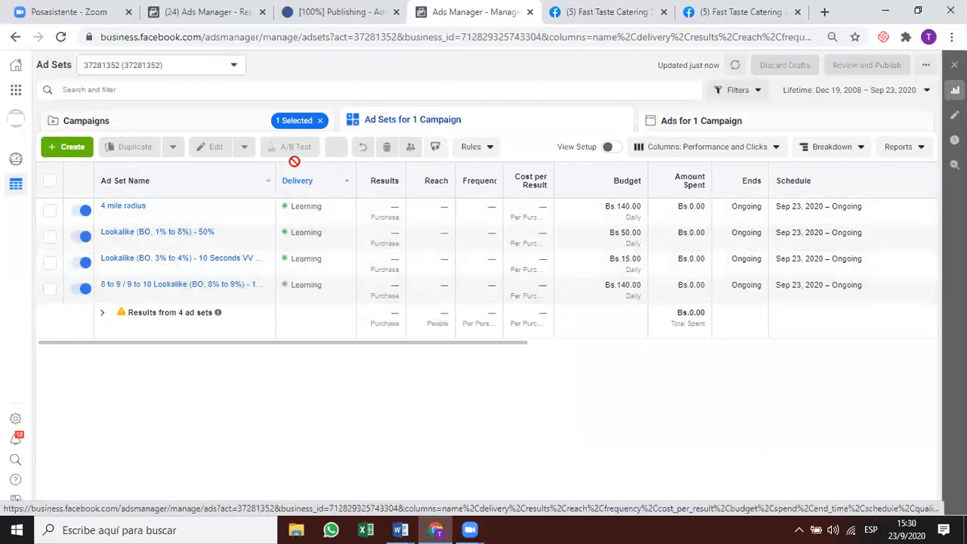
pyautogui.click(235, 117)
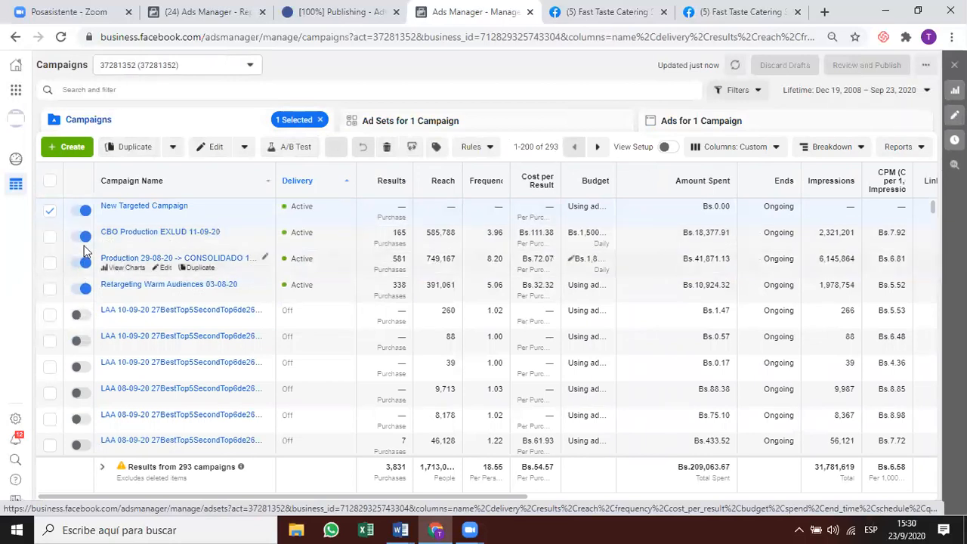
pyautogui.click(49, 237)
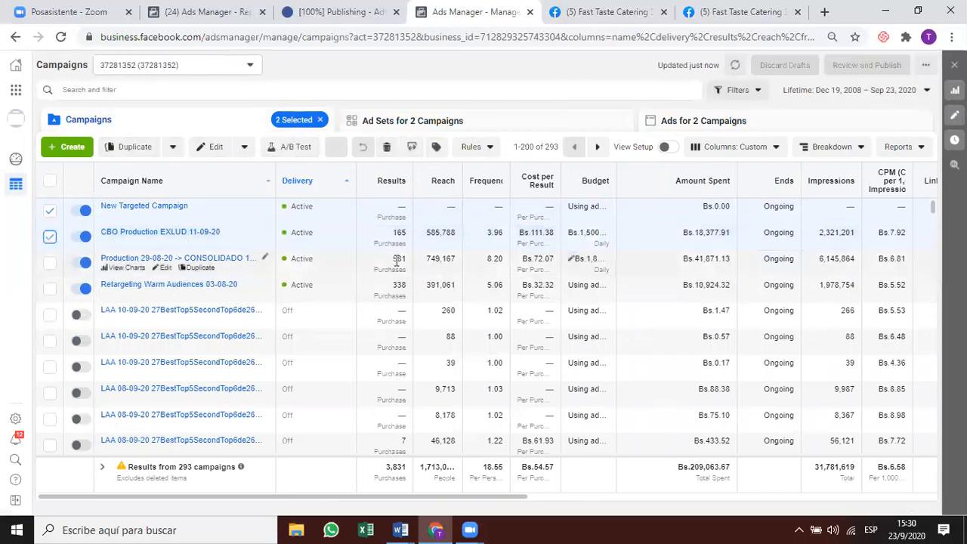
pyautogui.click(257, 259)
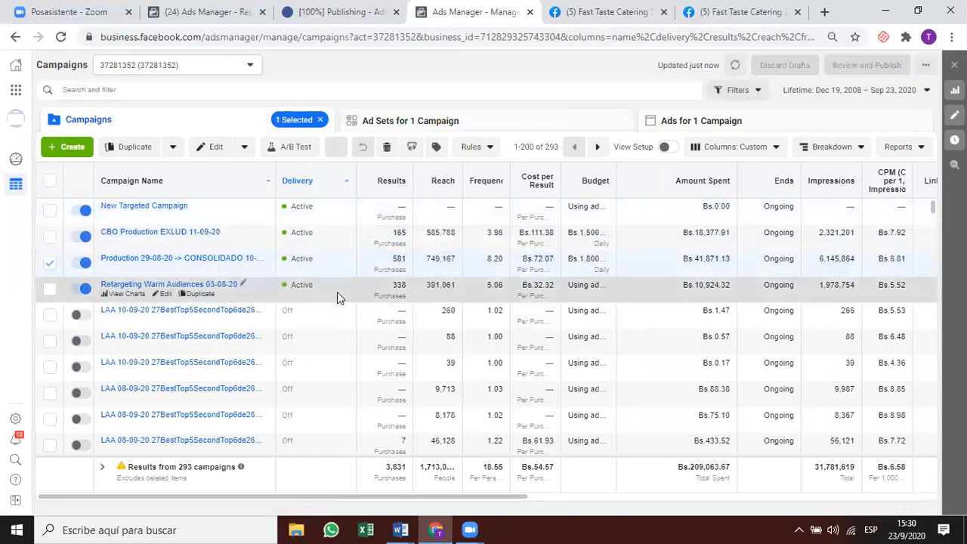
pyautogui.click(536, 285)
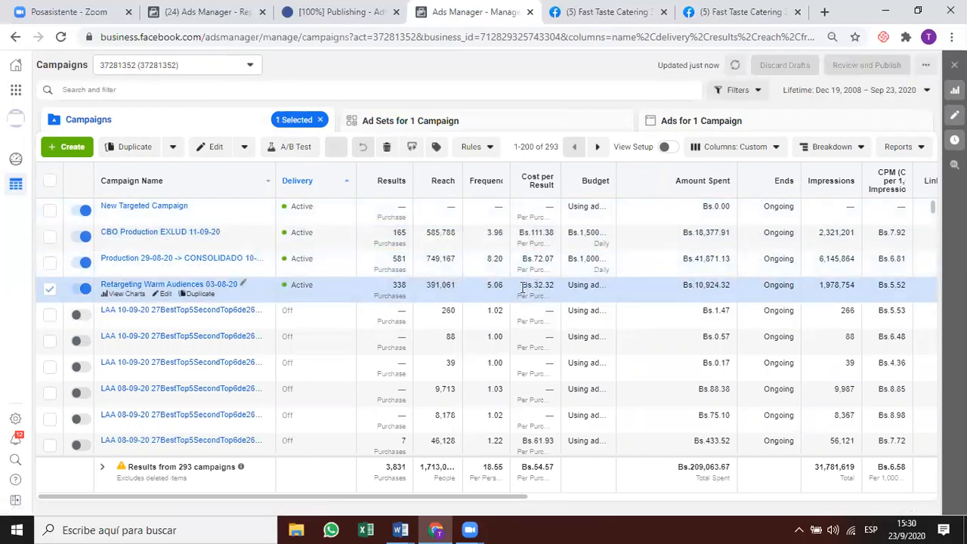
pyautogui.click(527, 122)
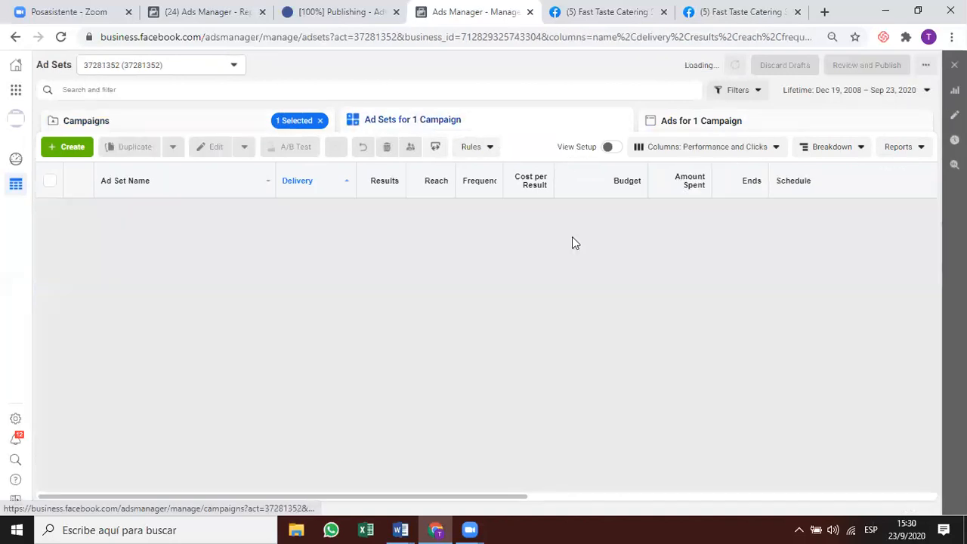
pyautogui.click(182, 127)
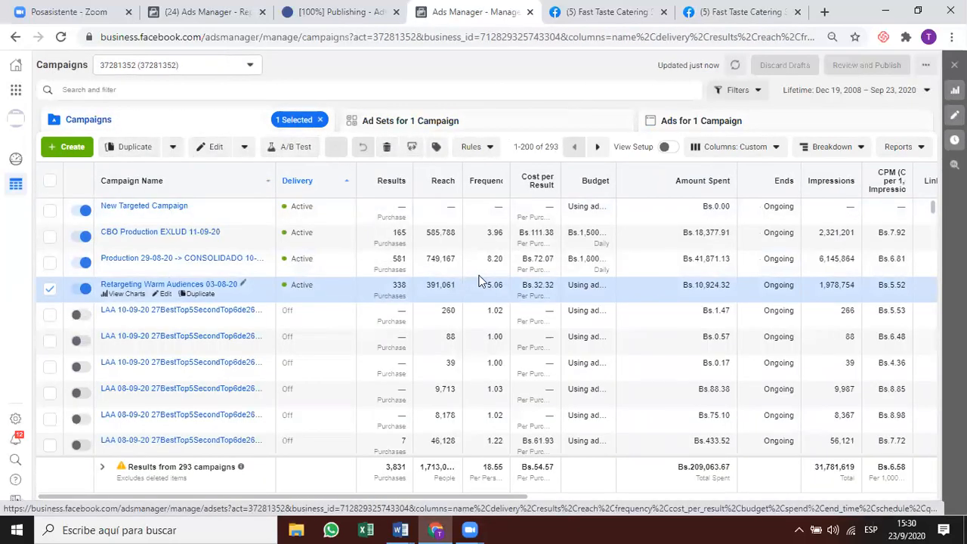